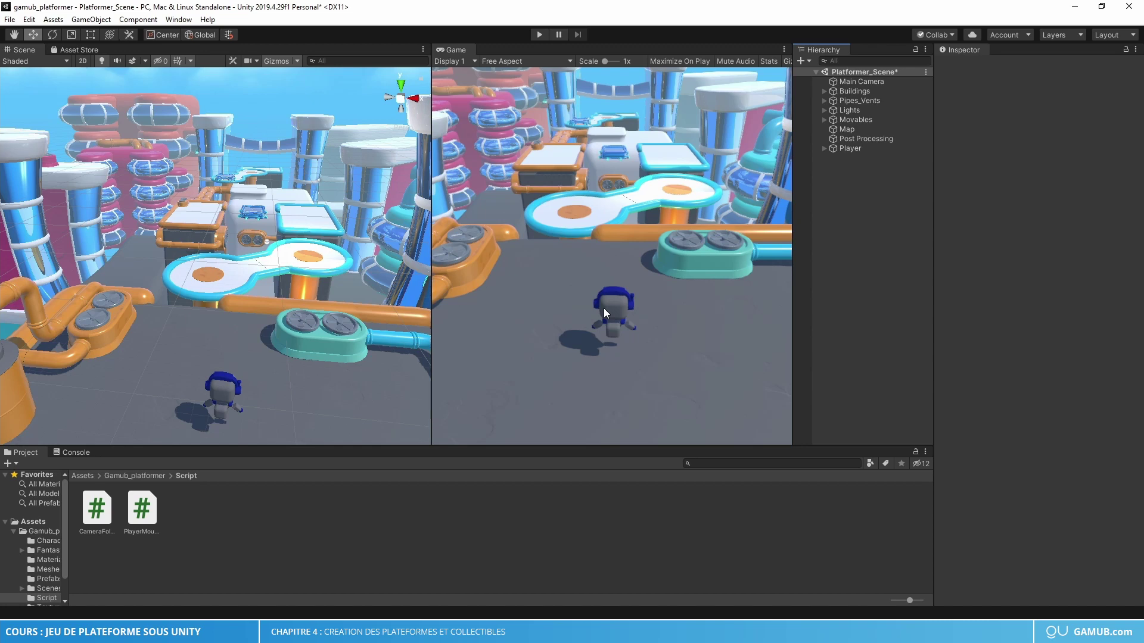
# Select the moving platforms platform_01 and platform_01 (1), then the car CAR (1)
pyautogui.moveTo(273, 237); pyautogui.dragTo(241, 366, button='right')
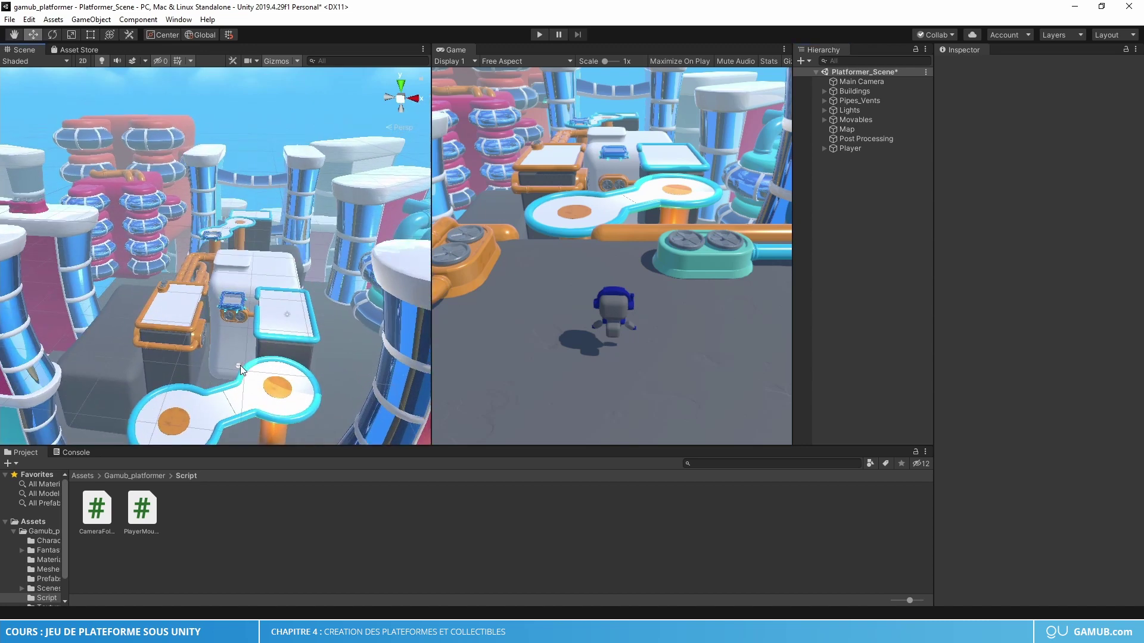
pyautogui.click(230, 302)
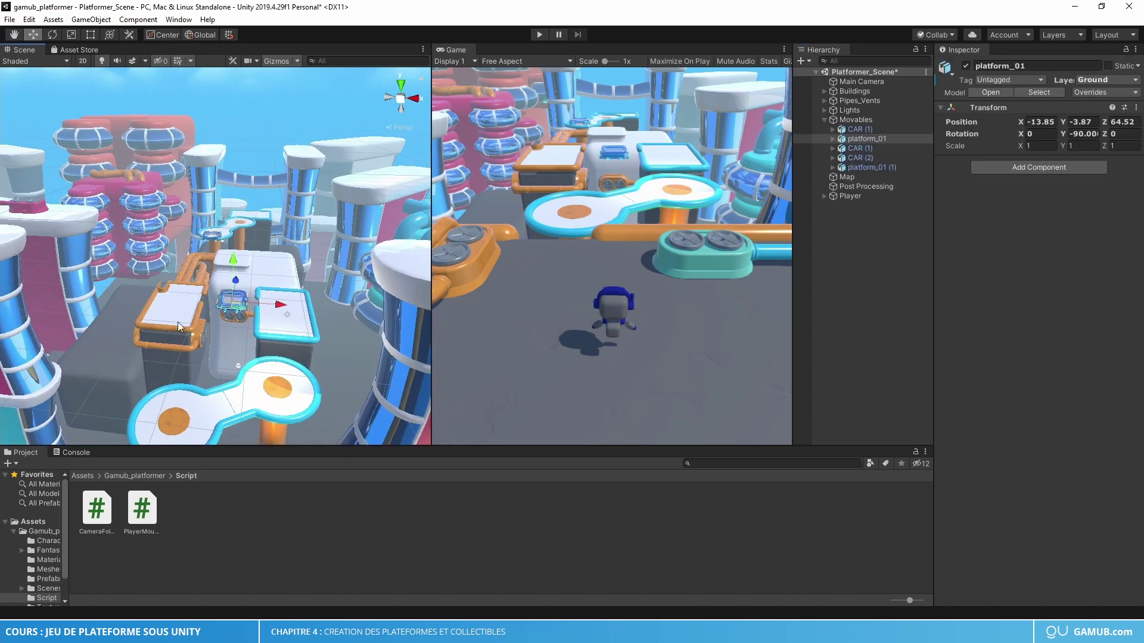
pyautogui.click(217, 239)
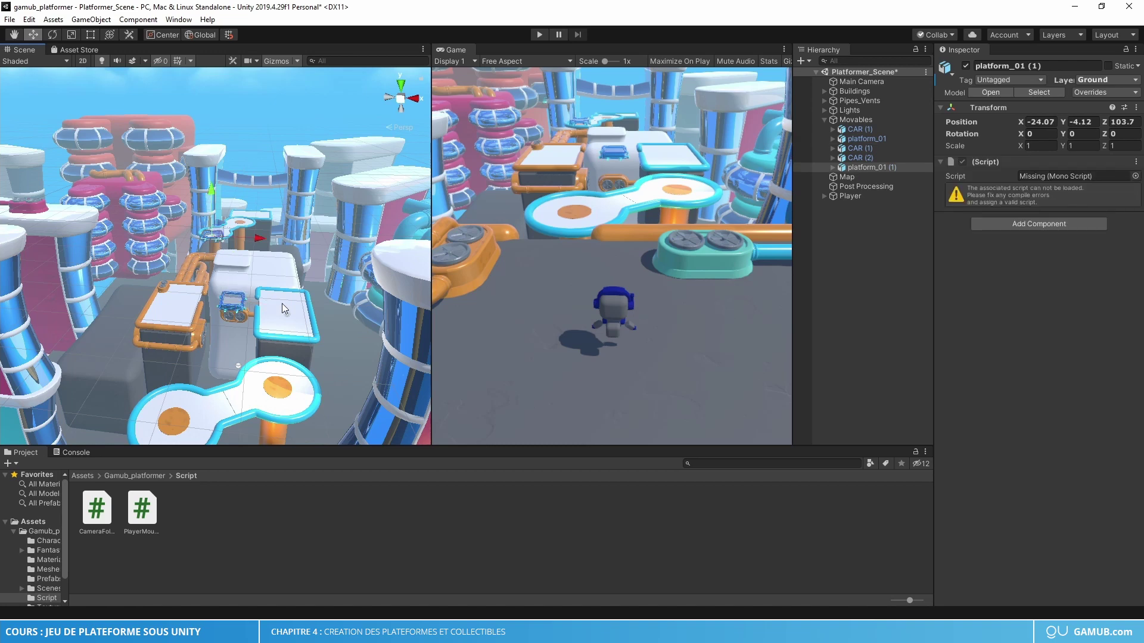
pyautogui.moveTo(288, 299); pyautogui.dragTo(145, 352, button='right')
pyautogui.click(132, 331)
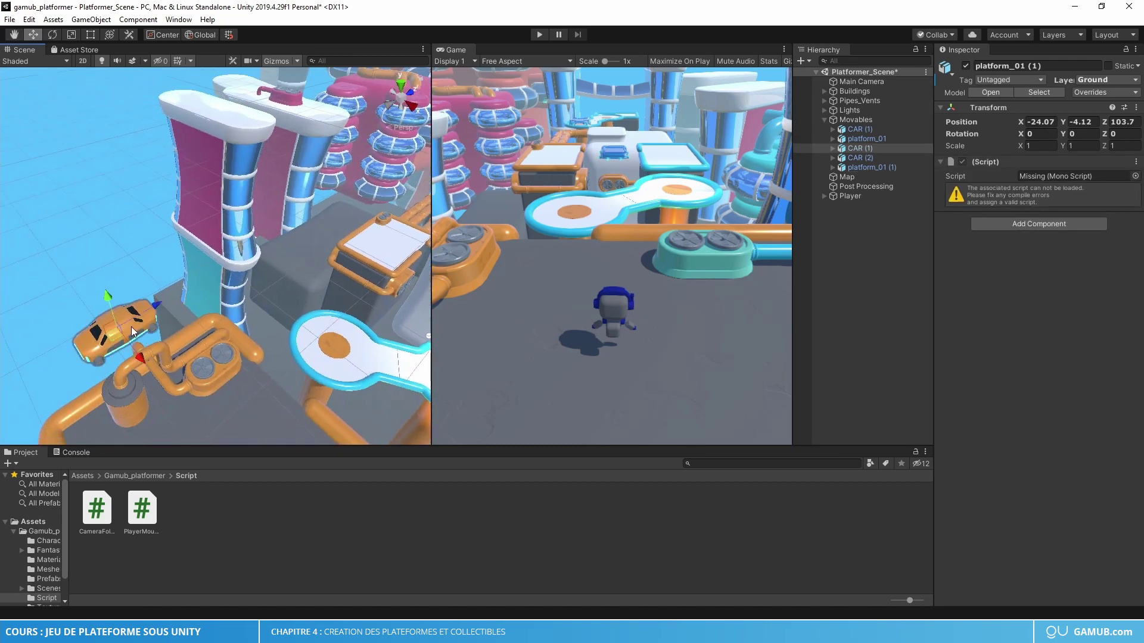
# Nudge platform_01 to X -13.8 and slide CAR (1) toward the pillars to Z 23.98
pyautogui.keyDown('alt'); pyautogui.moveTo(132, 331); pyautogui.dragTo(26, 337); pyautogui.keyUp('alt')
pyautogui.moveTo(137, 345); pyautogui.dragTo(209, 321, button='middle')
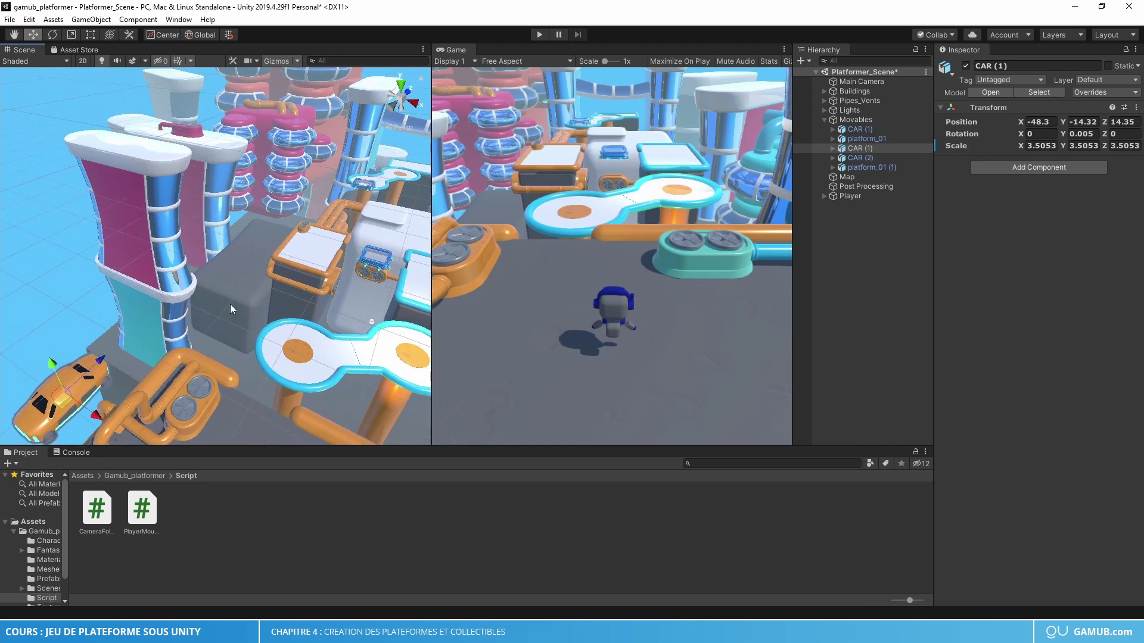
pyautogui.keyDown('alt'); pyautogui.moveTo(223, 323); pyautogui.dragTo(270, 307); pyautogui.keyUp('alt')
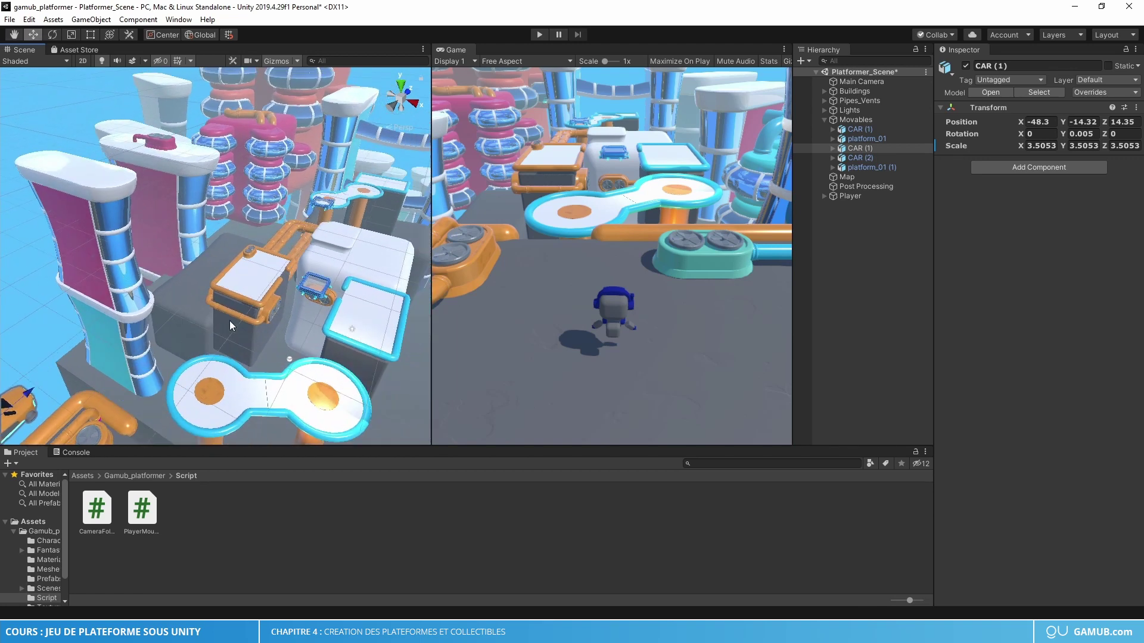
pyautogui.click(270, 307)
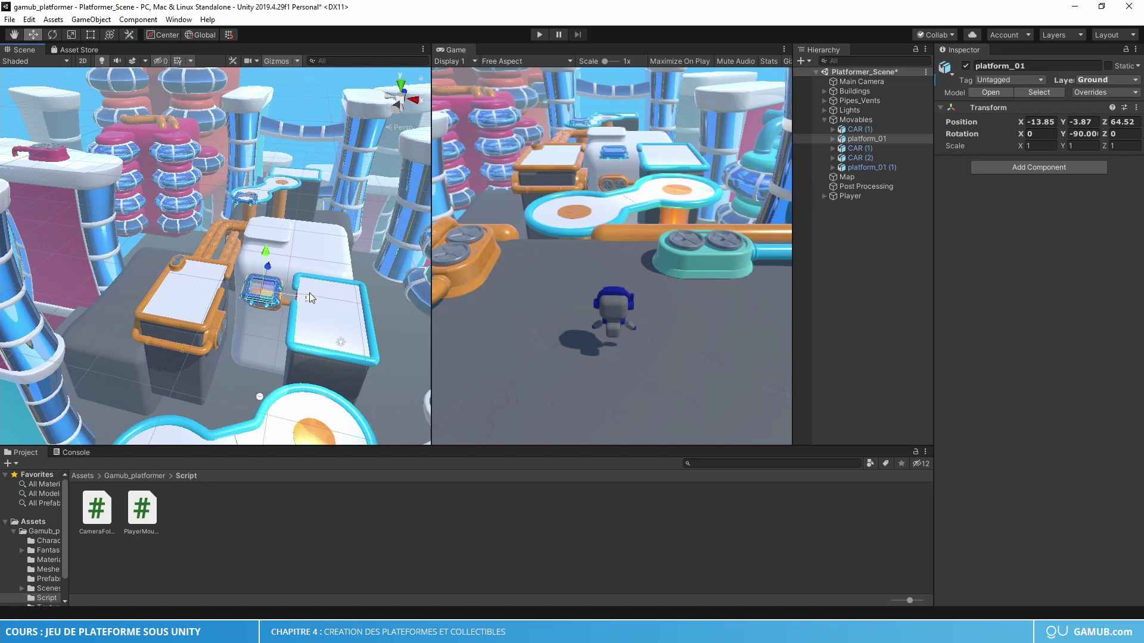
pyautogui.moveTo(309, 298)
pyautogui.mouseDown()
pyautogui.moveTo(293, 302)
pyautogui.moveTo(309, 299)
pyautogui.mouseUp()
pyautogui.moveTo(256, 293)
pyautogui.keyDown('alt'); pyautogui.mouseDown()
pyautogui.moveTo(64, 317)
pyautogui.moveTo(373, 191)
pyautogui.moveTo(153, 288)
pyautogui.mouseUp(); pyautogui.keyUp('alt')
pyautogui.click(64, 317)
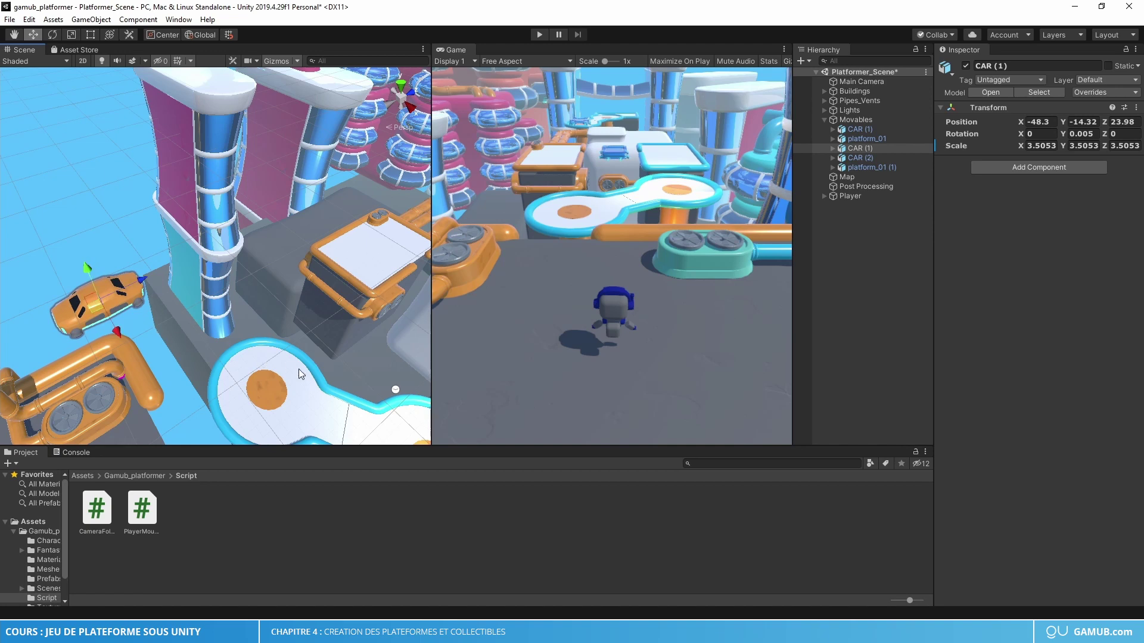
# Reframe the view on platform_01 and slide it along X to -13.4, -3.87, 64.52
pyautogui.moveTo(296, 358); pyautogui.dragTo(232, 284, button='middle')
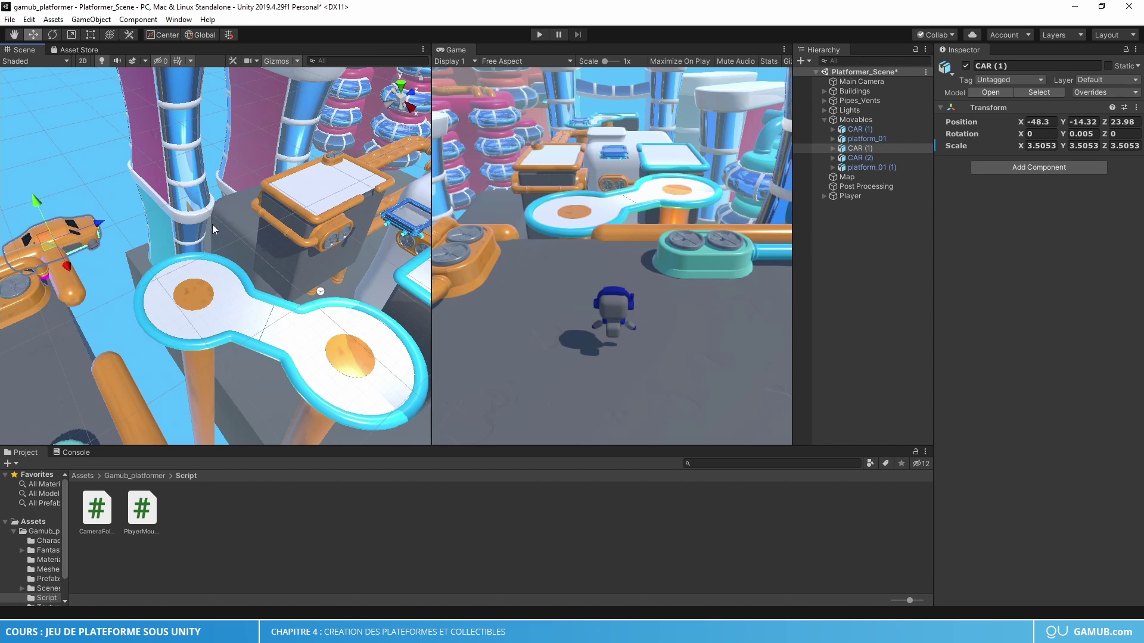
pyautogui.moveTo(212, 224)
pyautogui.mouseDown(button='middle')
pyautogui.moveTo(267, 332)
pyautogui.moveTo(320, 298)
pyautogui.mouseUp(button='middle')
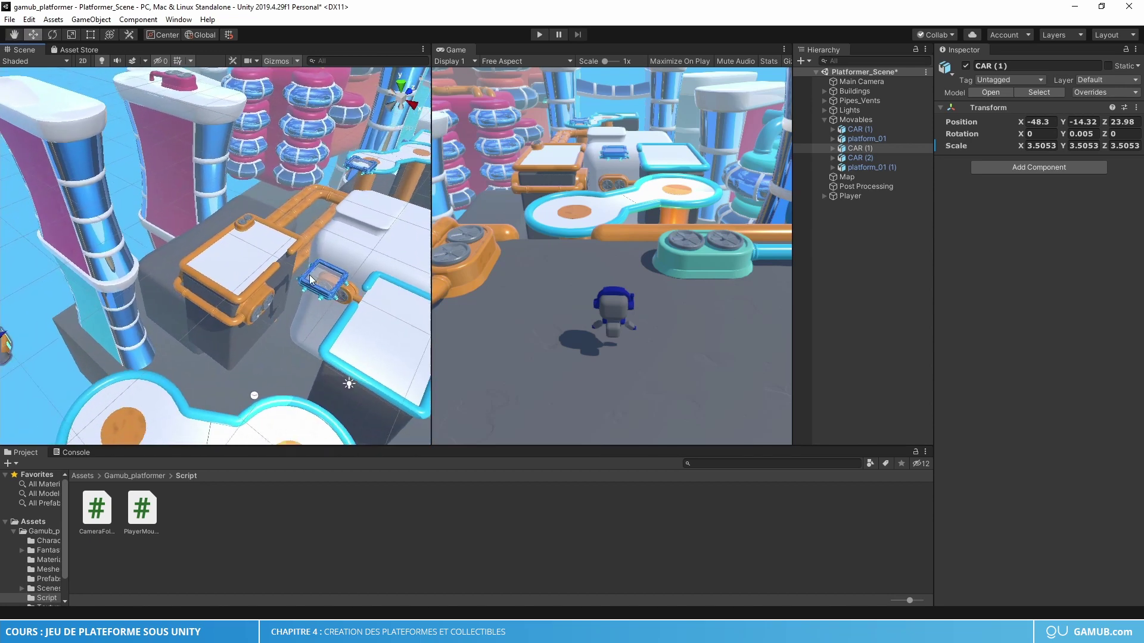
pyautogui.scroll(3, 321, 299)
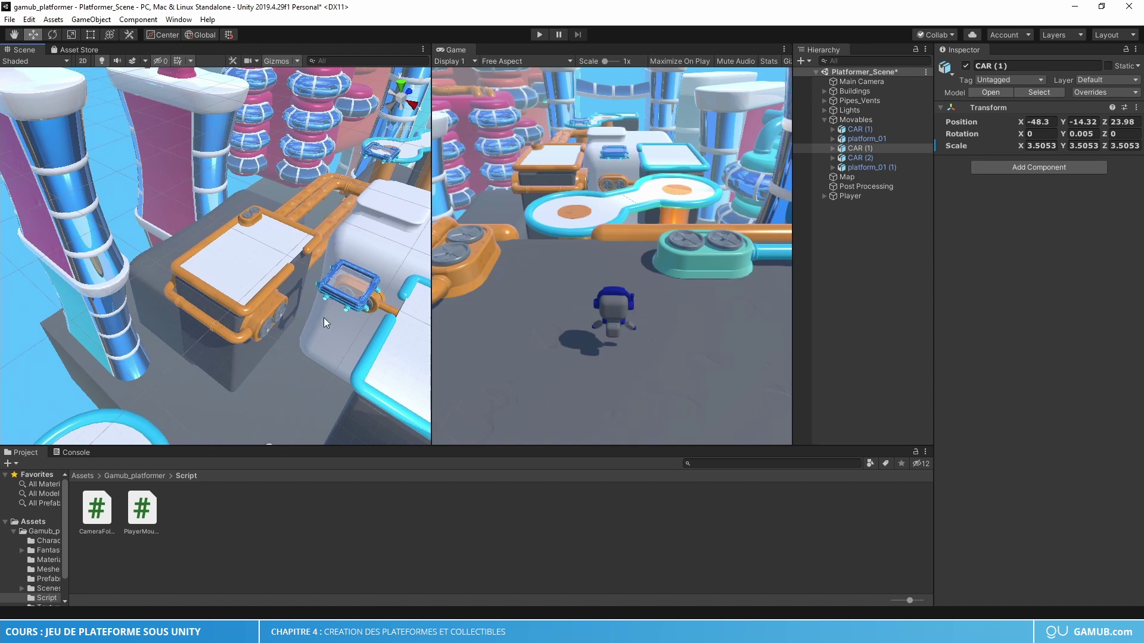
pyautogui.click(343, 284)
pyautogui.moveTo(343, 284); pyautogui.dragTo(116, 301, button='right')
pyautogui.click(99, 295)
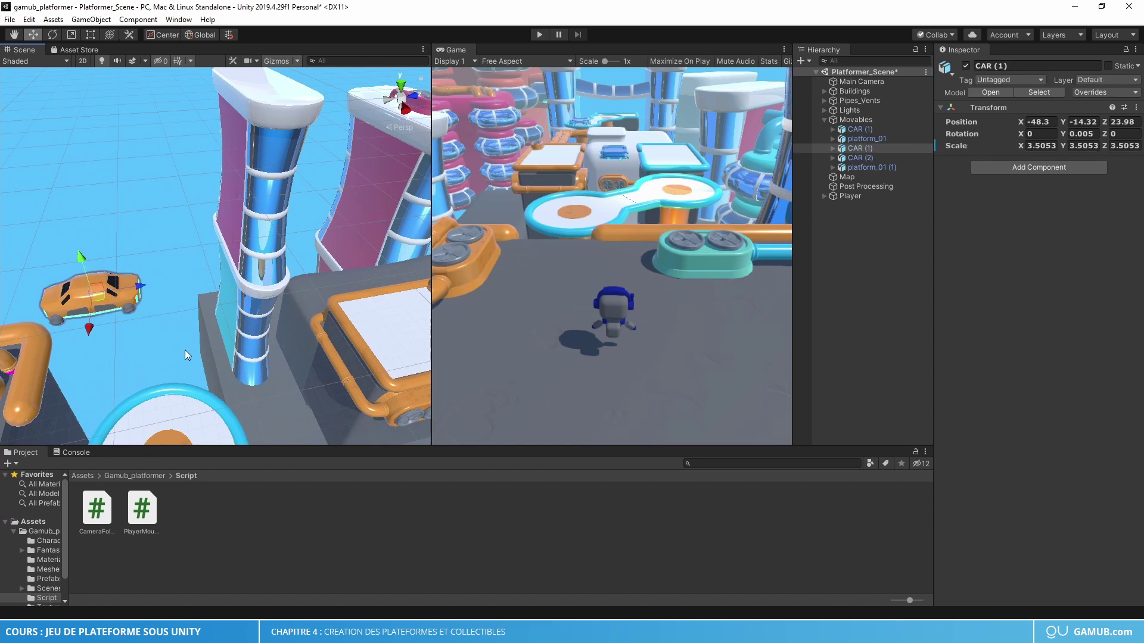
pyautogui.moveTo(185, 349); pyautogui.dragTo(291, 399, button='right')
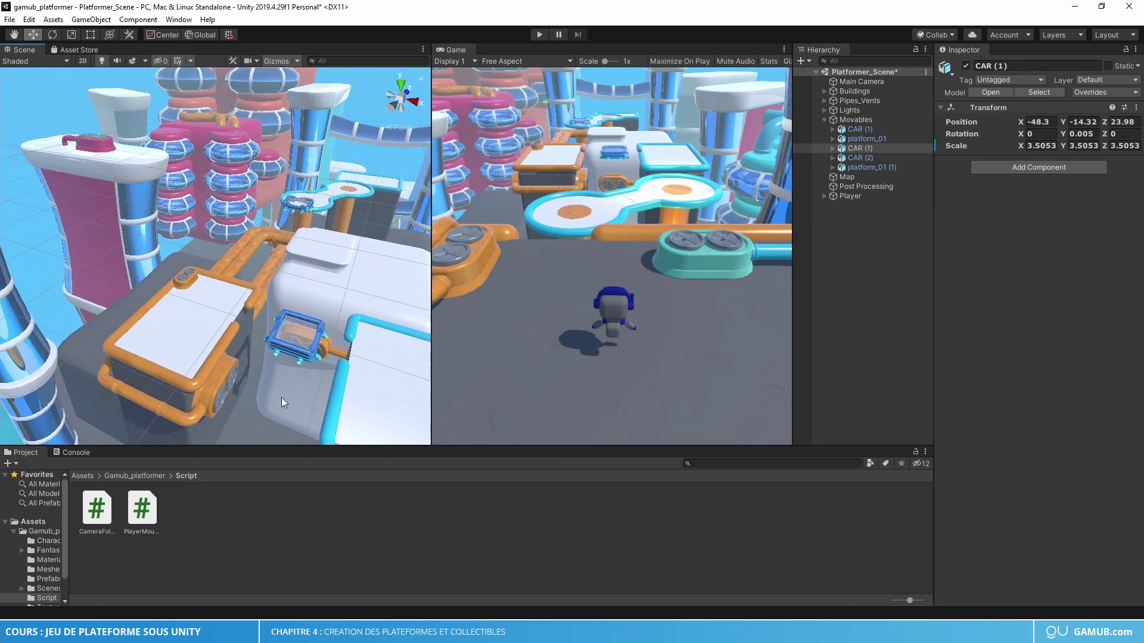
pyautogui.click(293, 352)
pyautogui.moveTo(266, 383); pyautogui.dragTo(305, 363, button='right')
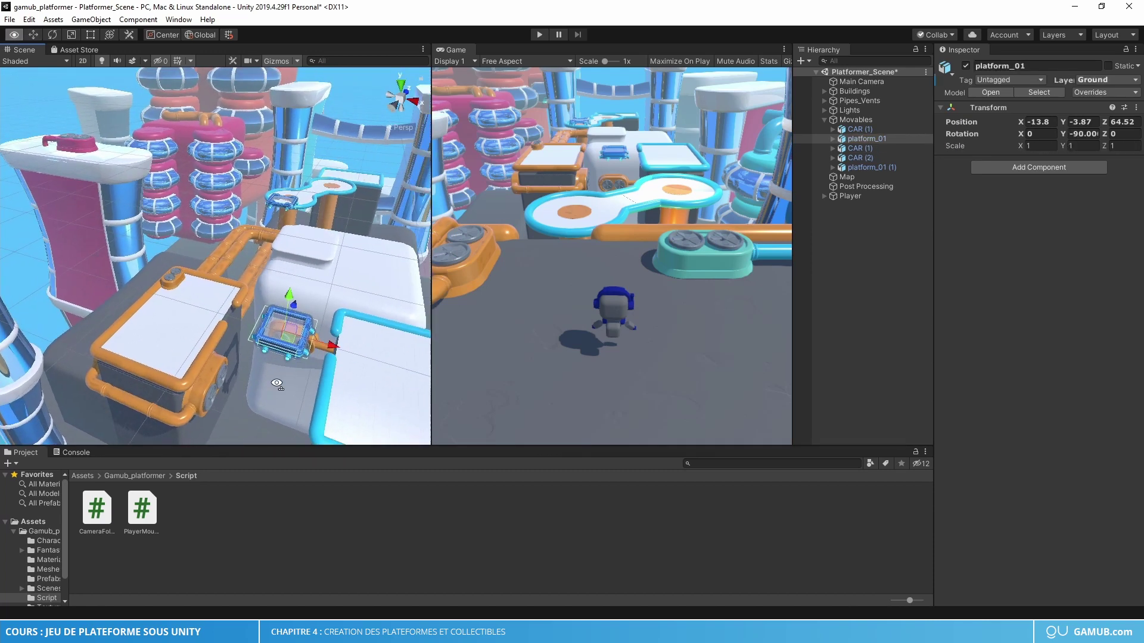
pyautogui.moveTo(314, 354)
pyautogui.mouseDown()
pyautogui.moveTo(334, 350)
pyautogui.moveTo(323, 348)
pyautogui.mouseUp()
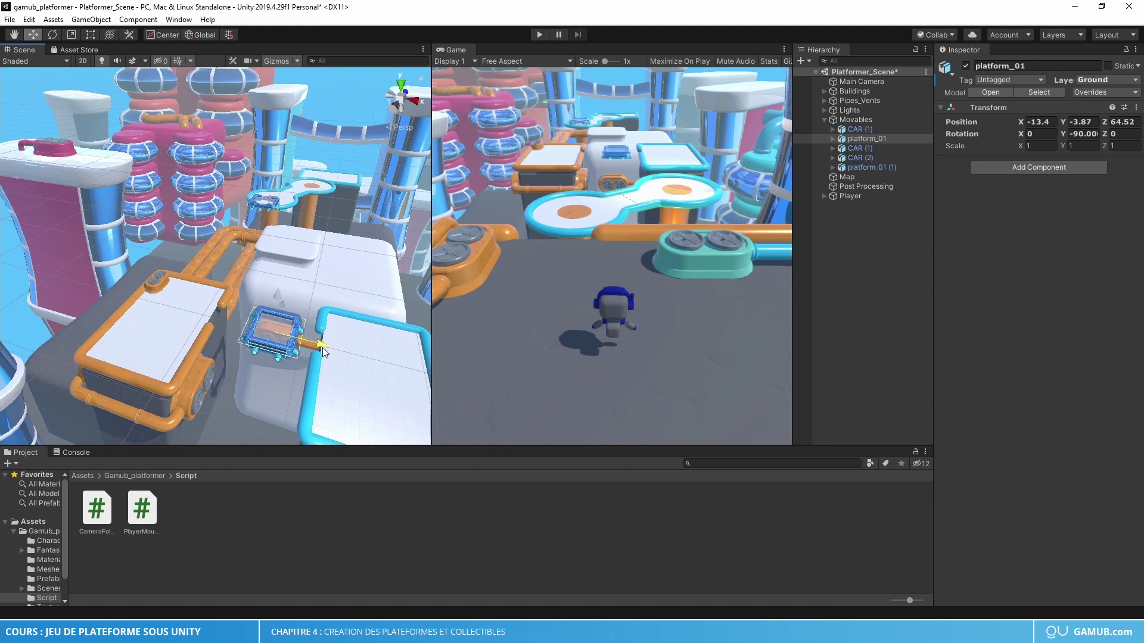
# Create a C# script named NavetteMouvement in the Script folder and open it
pyautogui.click(226, 528)
pyautogui.rightClick(199, 518)
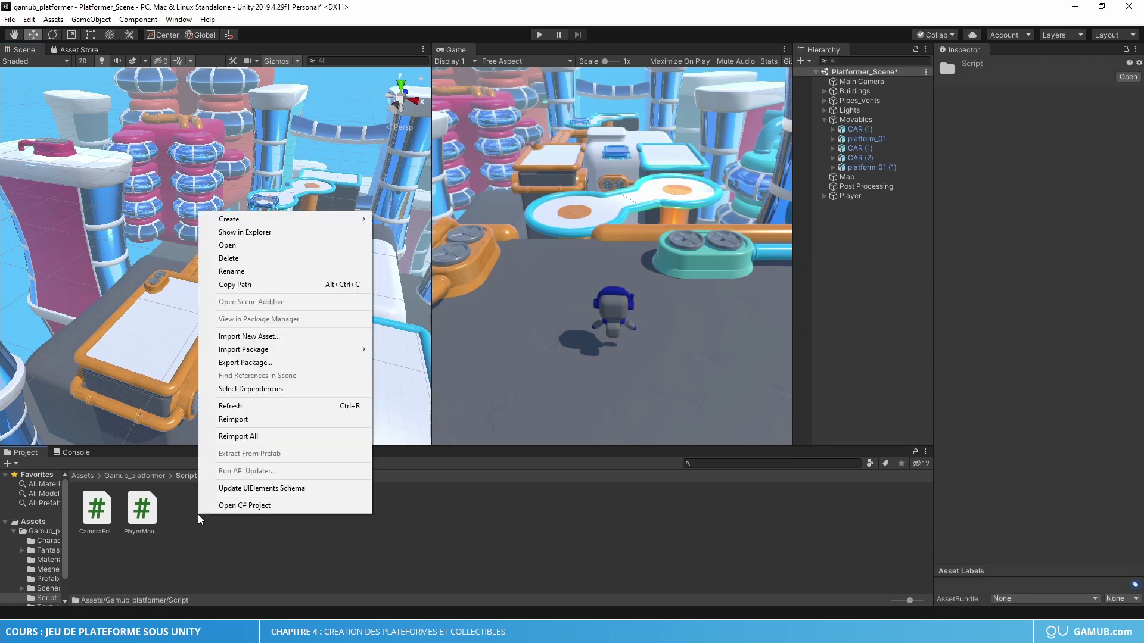
pyautogui.moveTo(316, 220)
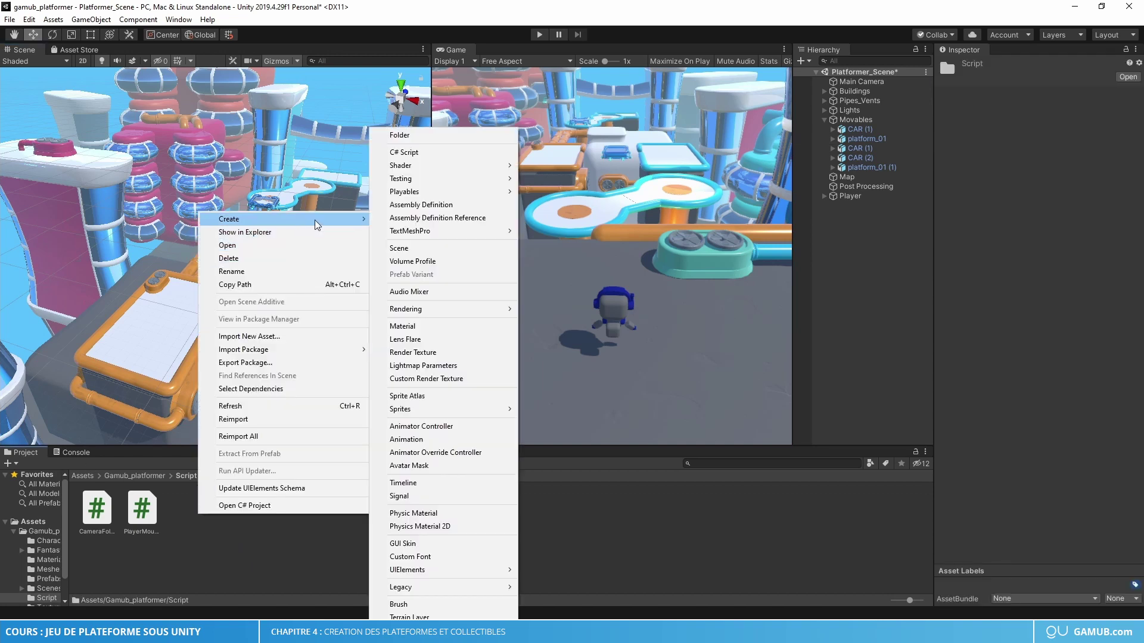
pyautogui.click(423, 153)
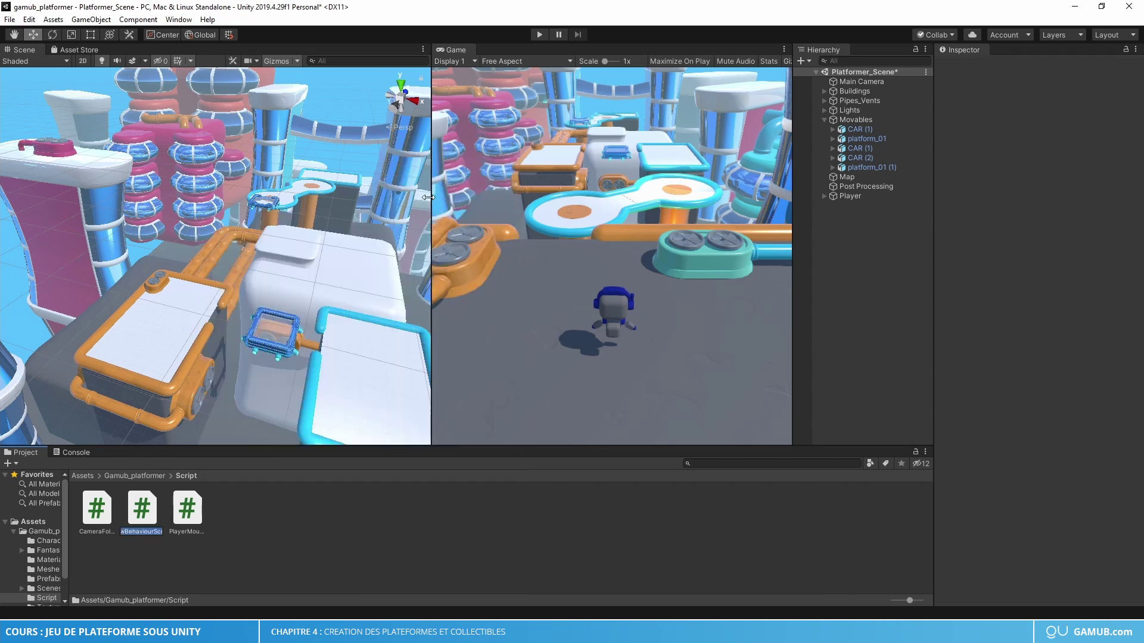
pyautogui.write('vetteMouvem')
pyautogui.write('ent')
pyautogui.press('Return')
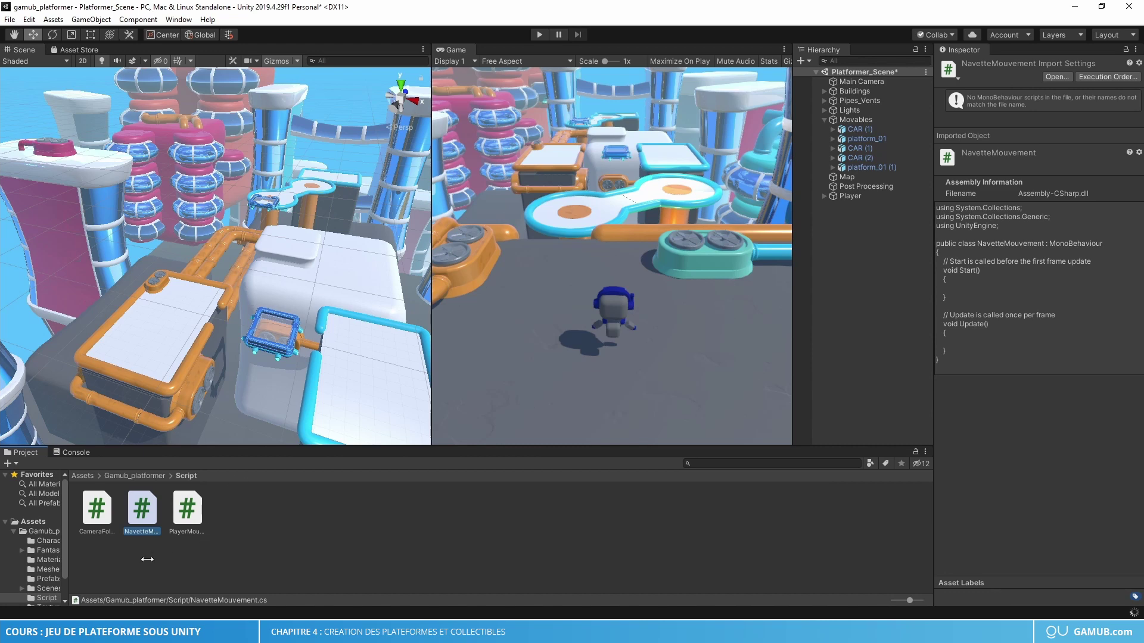
pyautogui.doubleClick(142, 516)
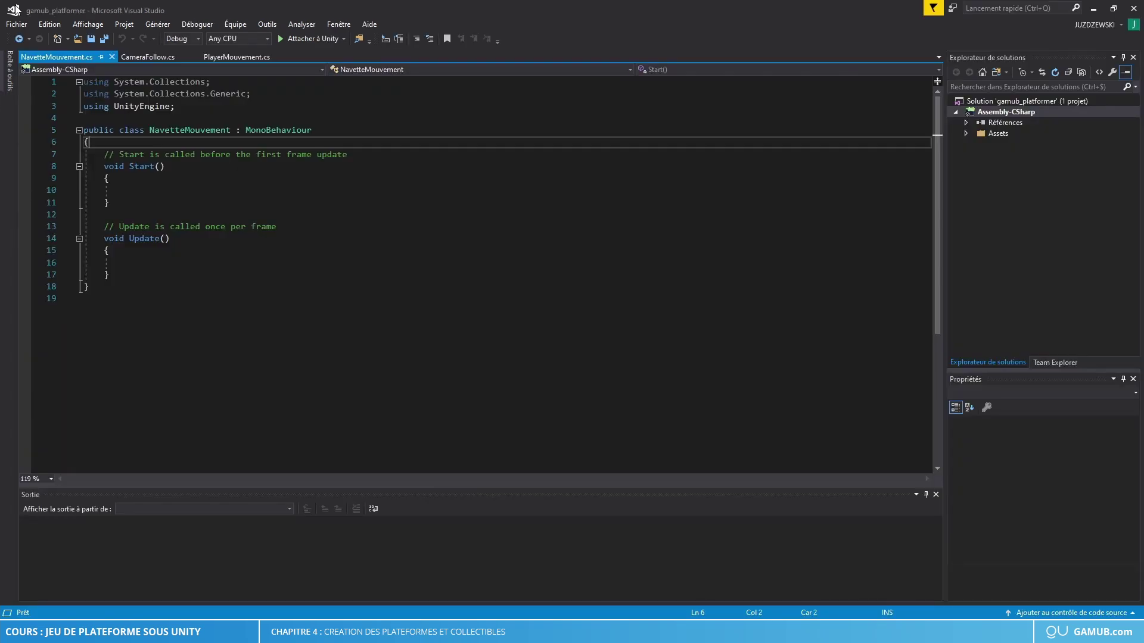
# Back in Unity, move platform_01 along X to -15.08
pyautogui.hotkey('alt', 'Tab')
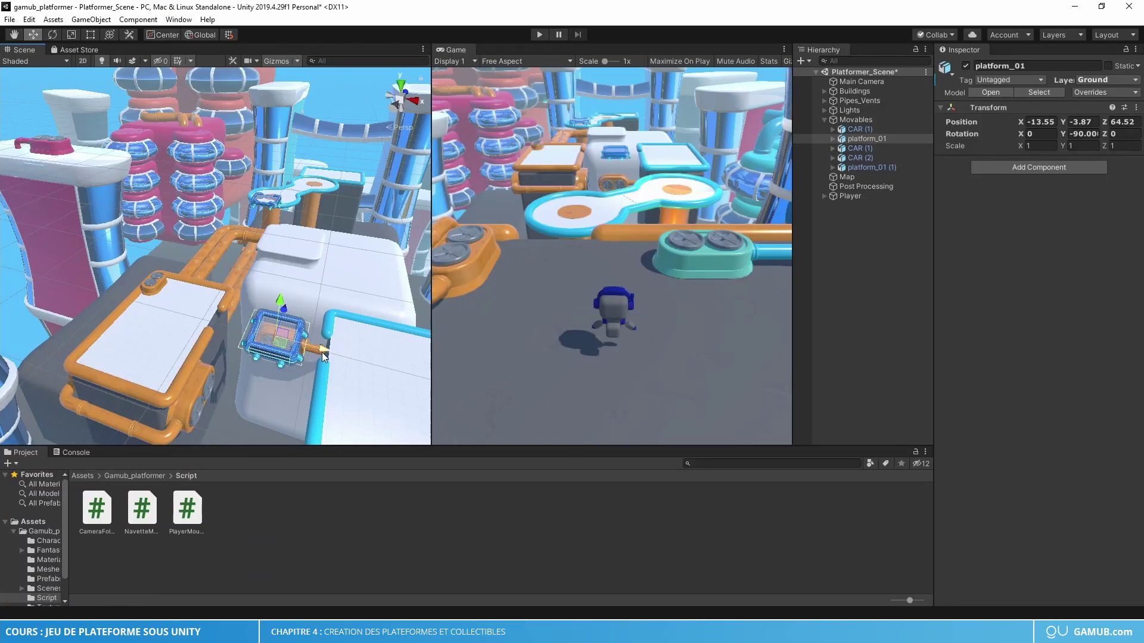
pyautogui.moveTo(322, 351)
pyautogui.mouseDown()
pyautogui.moveTo(341, 349)
pyautogui.moveTo(293, 351)
pyautogui.mouseUp()
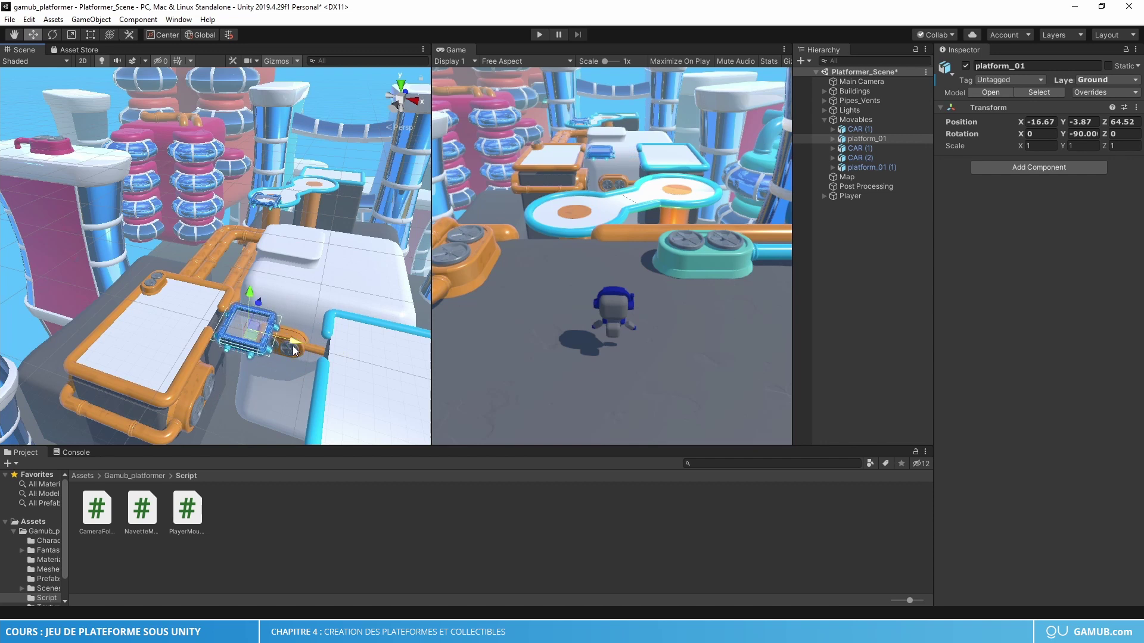
pyautogui.moveTo(294, 350); pyautogui.dragTo(307, 347)
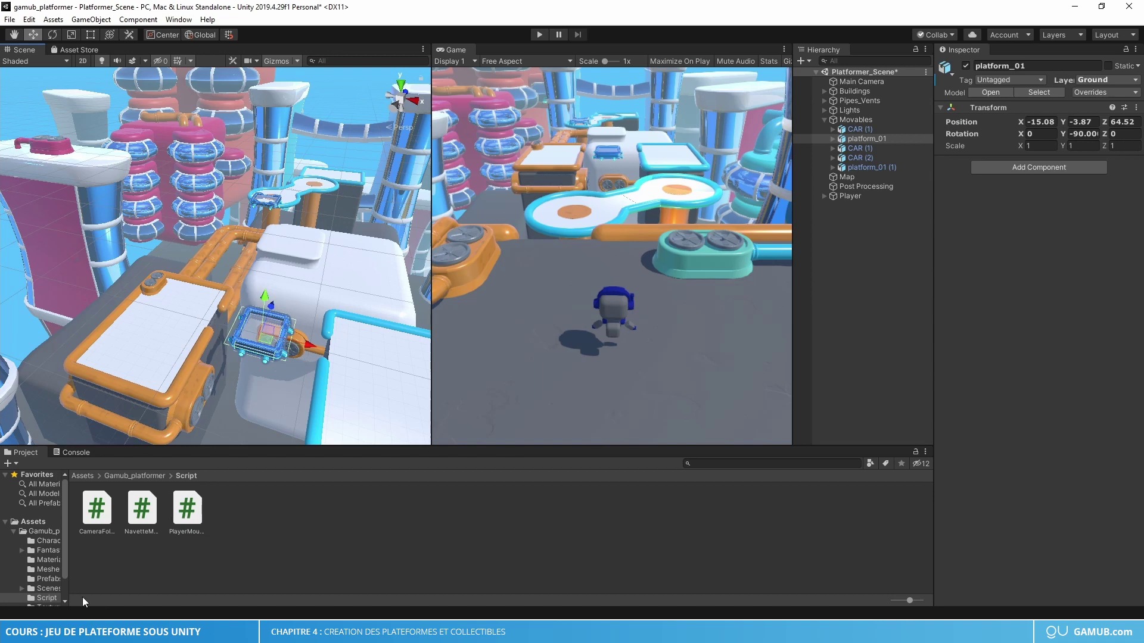
# Declare Vector3 positionA and Vector3 positionB fields in the NavetteMouvement class
pyautogui.doubleClick(141, 509)
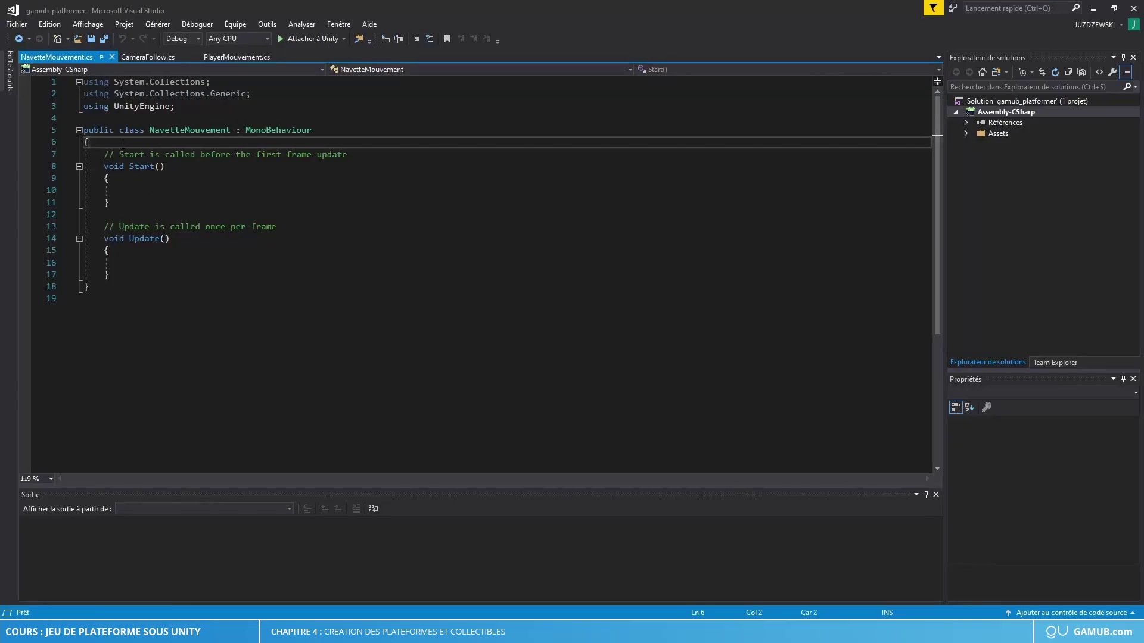
pyautogui.press('Return')
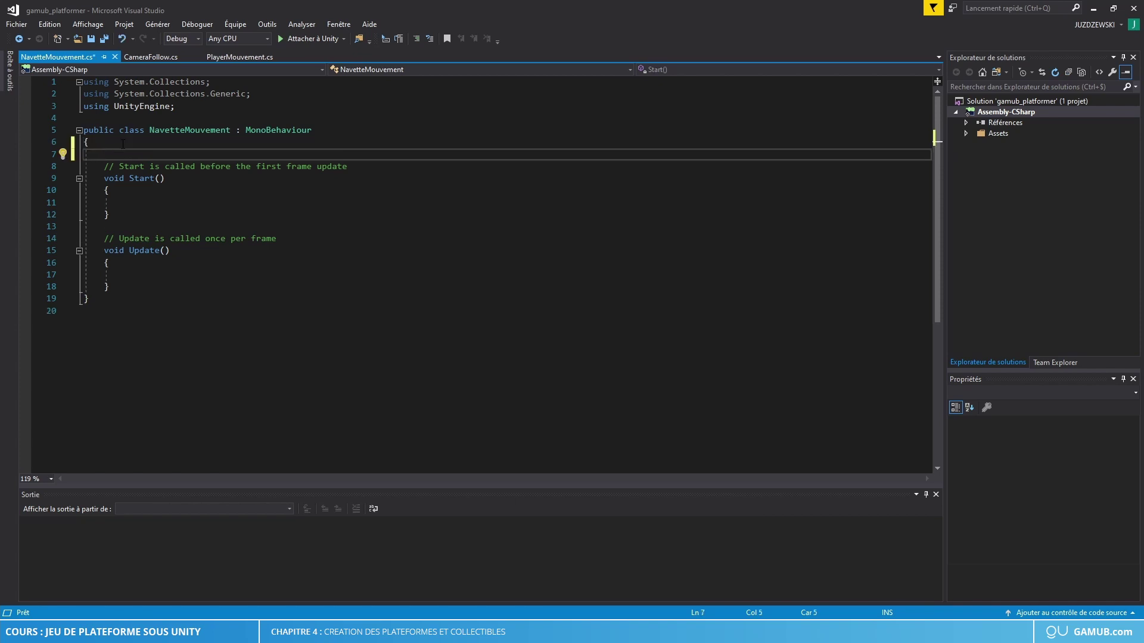
pyautogui.write('Vector')
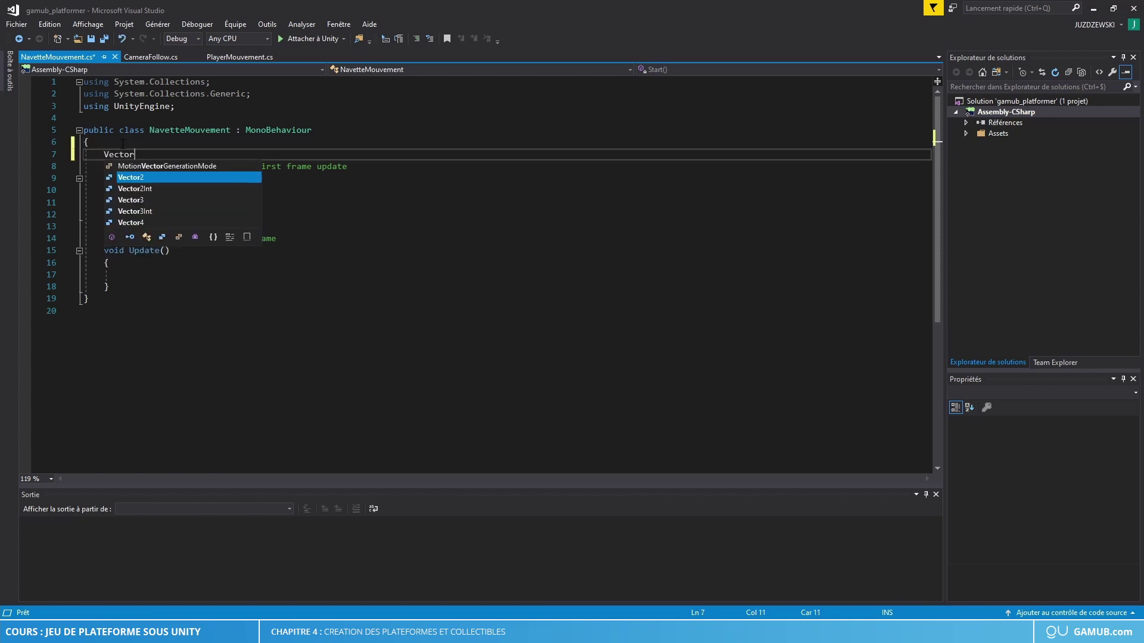
pyautogui.press('Tab')
pyautogui.write('p')
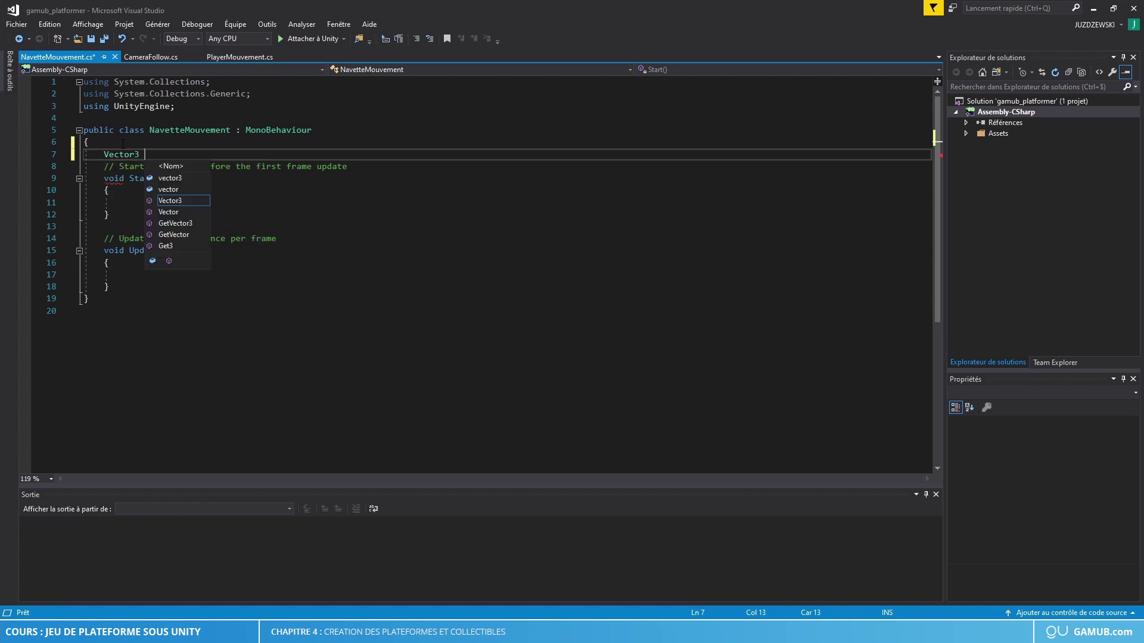
pyautogui.write('ositionA')
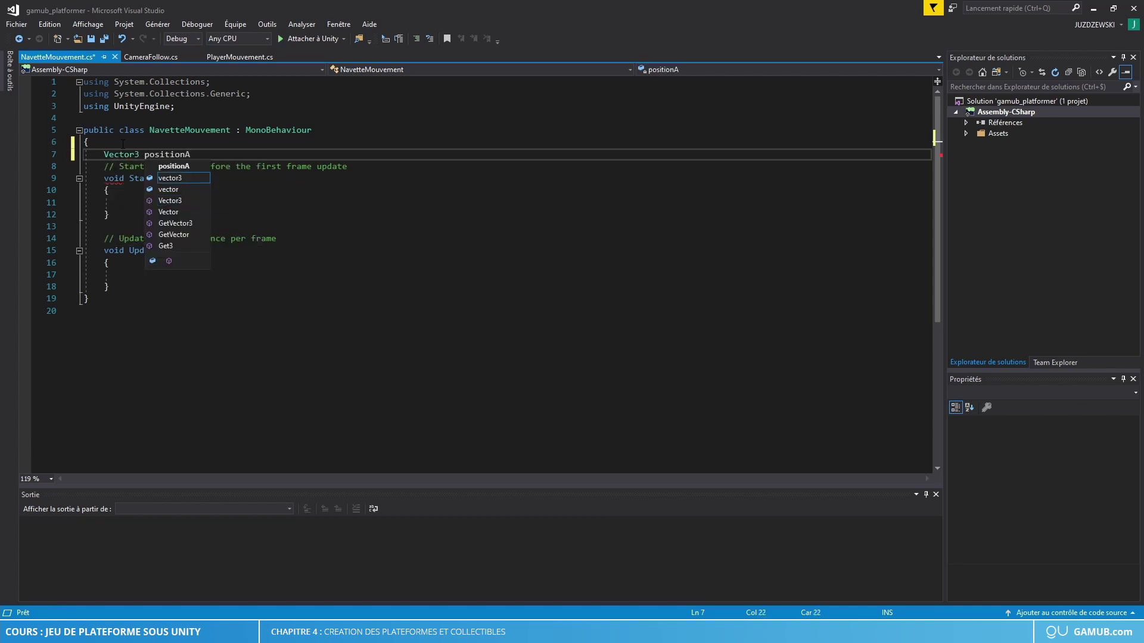
pyautogui.write(';')
pyautogui.press('Return')
pyautogui.write('Vector')
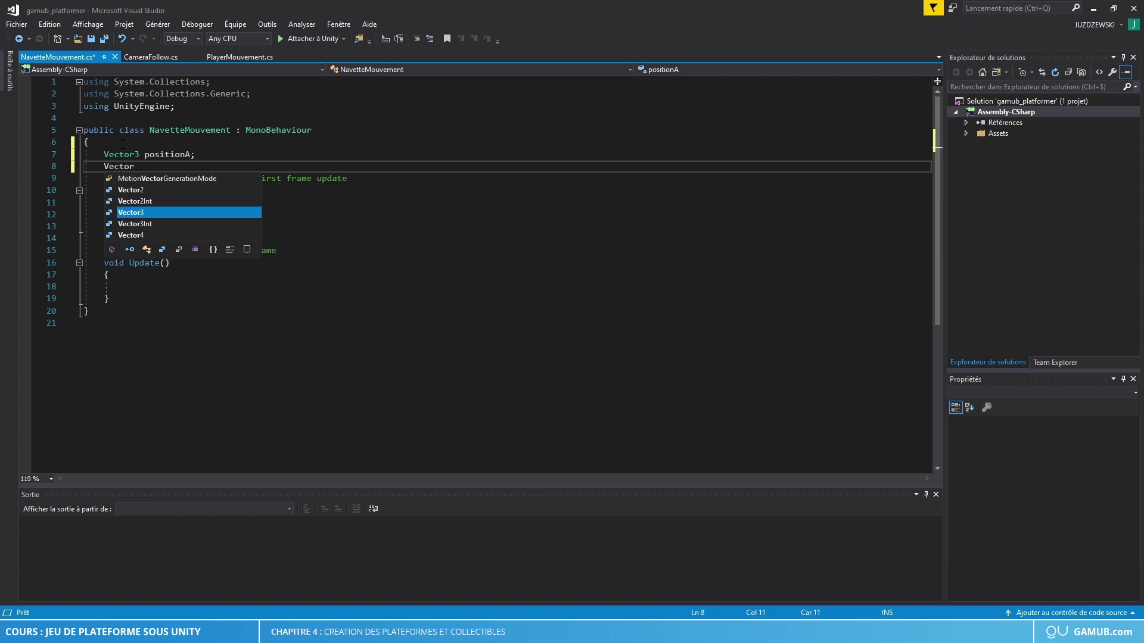
pyautogui.write('3 position')
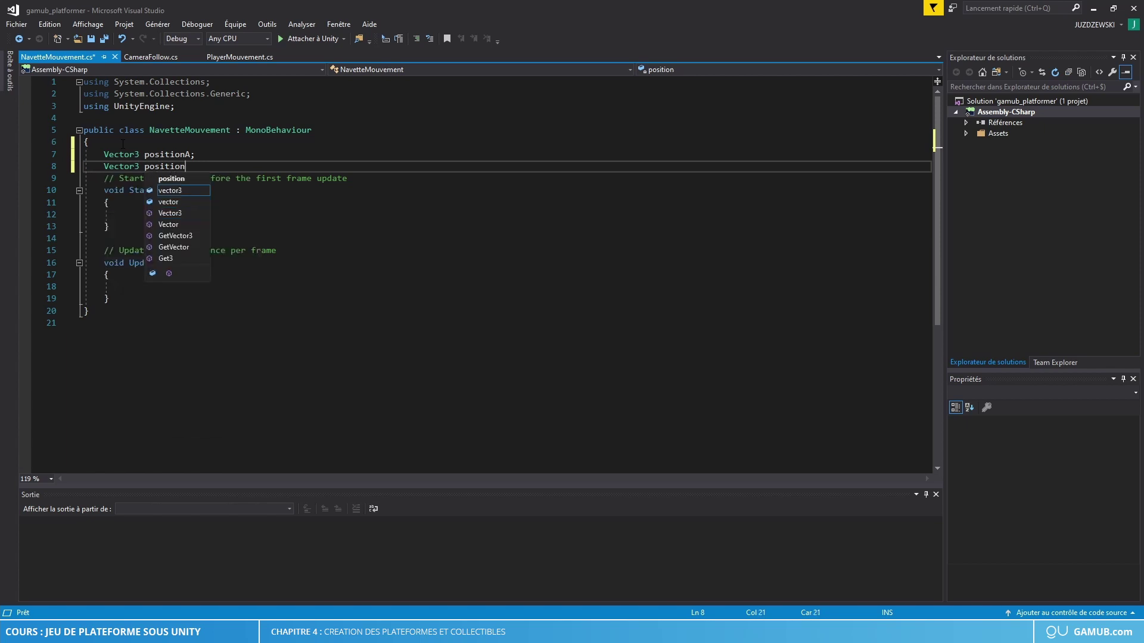
pyautogui.write('B;')
pyautogui.press('Up')
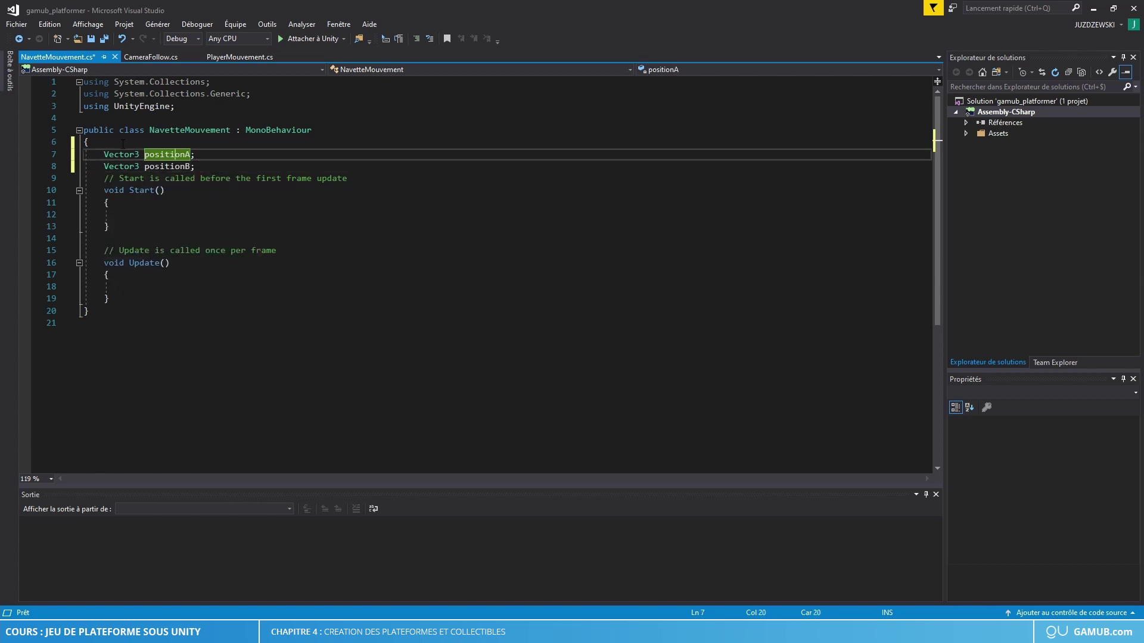
# Make positionA and positionB public and save NavetteMouvement.cs
pyautogui.click(123, 148)
pyautogui.write('publ')
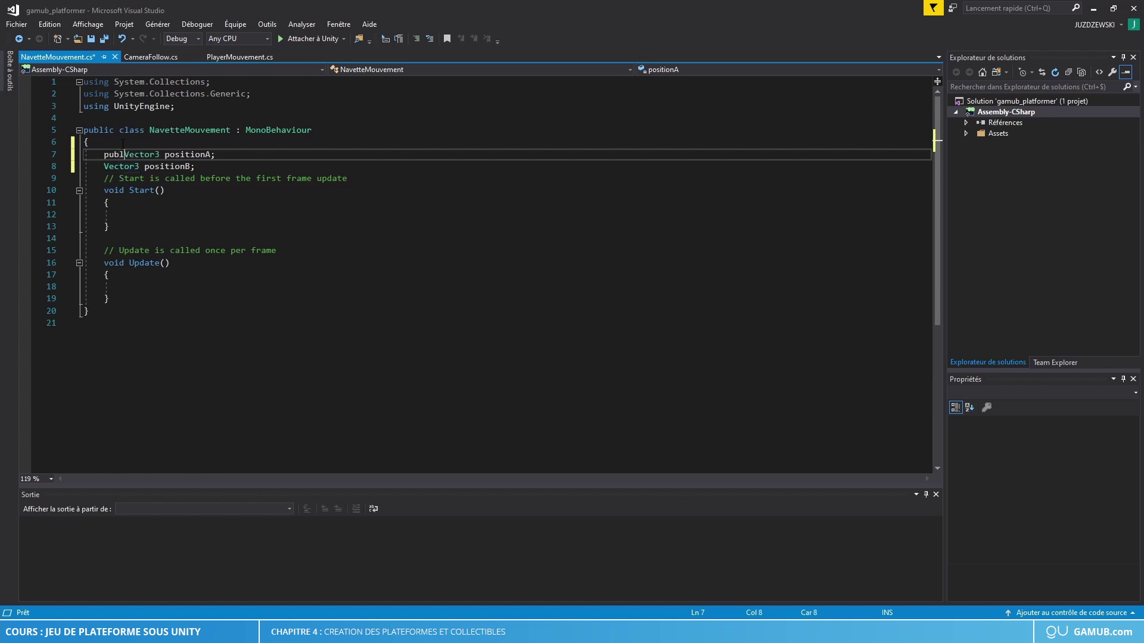
pyautogui.write('ic')
pyautogui.press('Down')
pyautogui.press('Left')
pyautogui.press('Left')
pyautogui.press('Left')
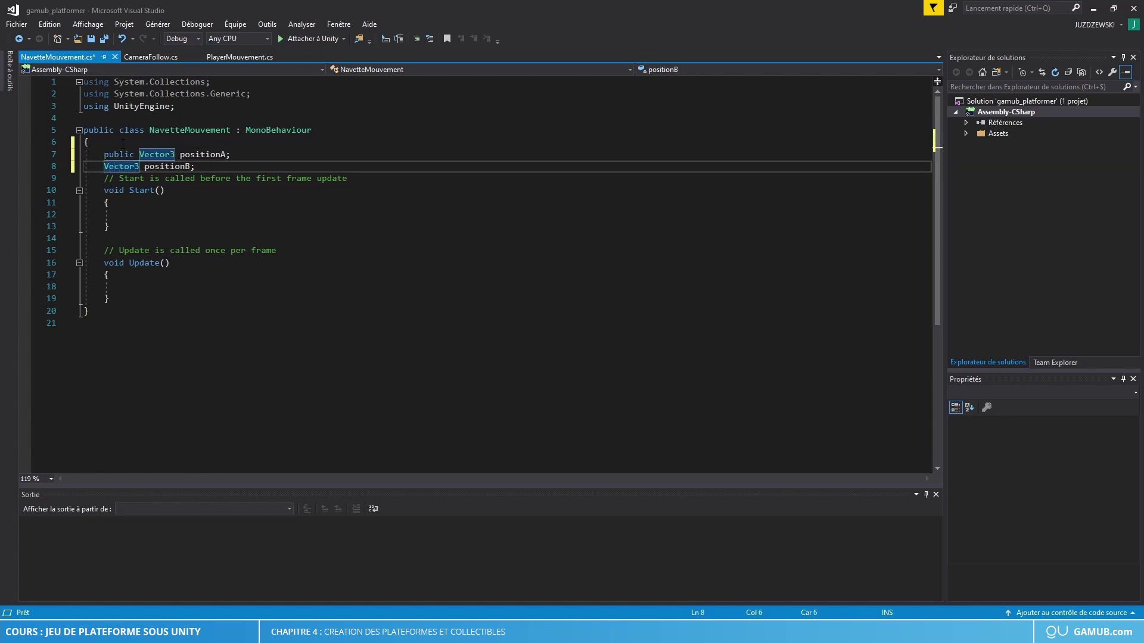
pyautogui.write('public')
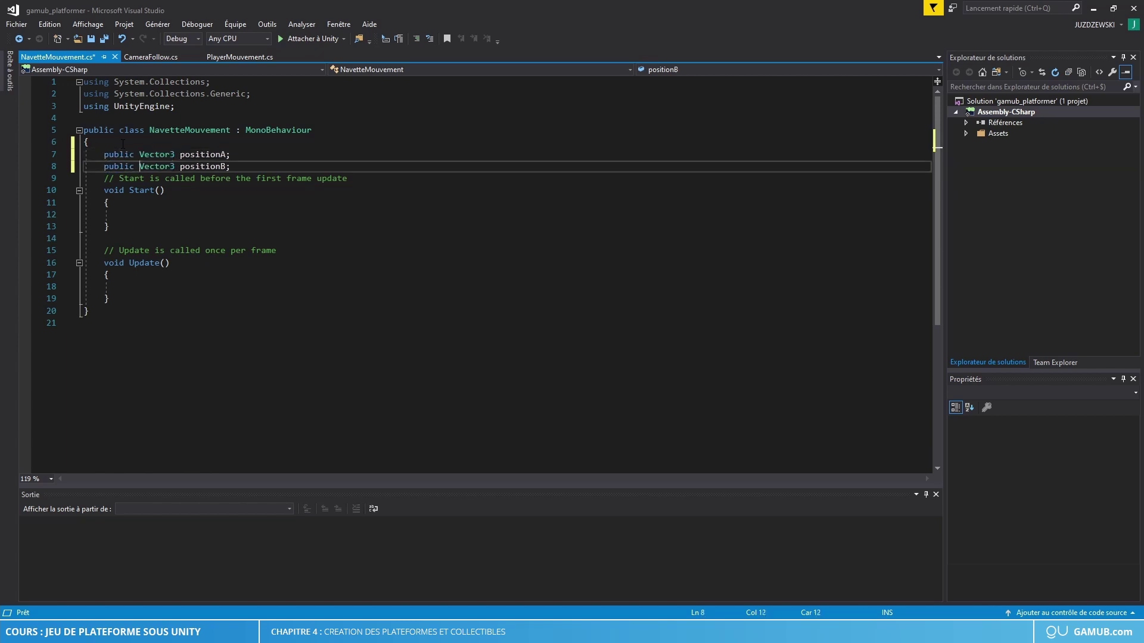
pyautogui.hotkey('ctrl', 's')
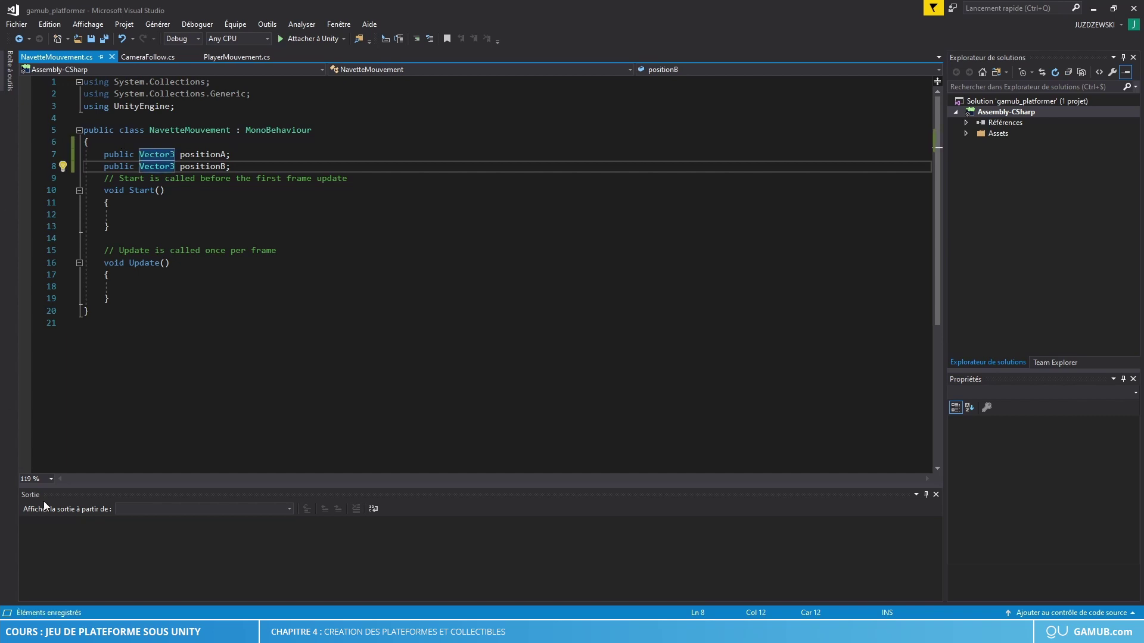
pyautogui.hotkey('alt', 'Tab')
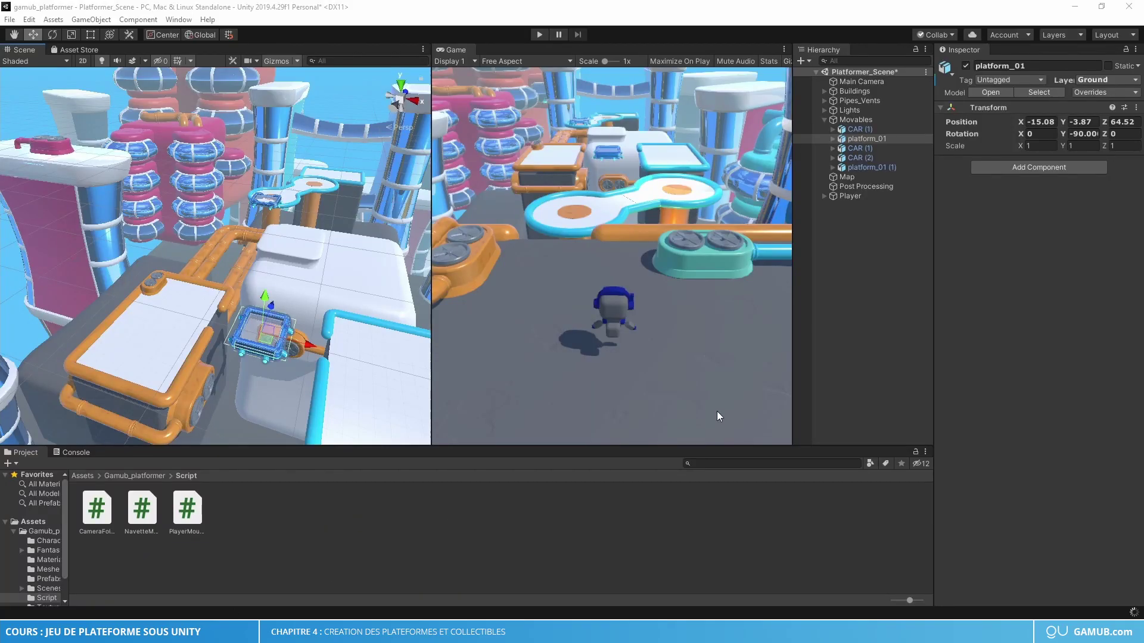
# Select platform_01 in the Hierarchy and attach the NavetteMouvement script to it
pyautogui.click(825, 119)
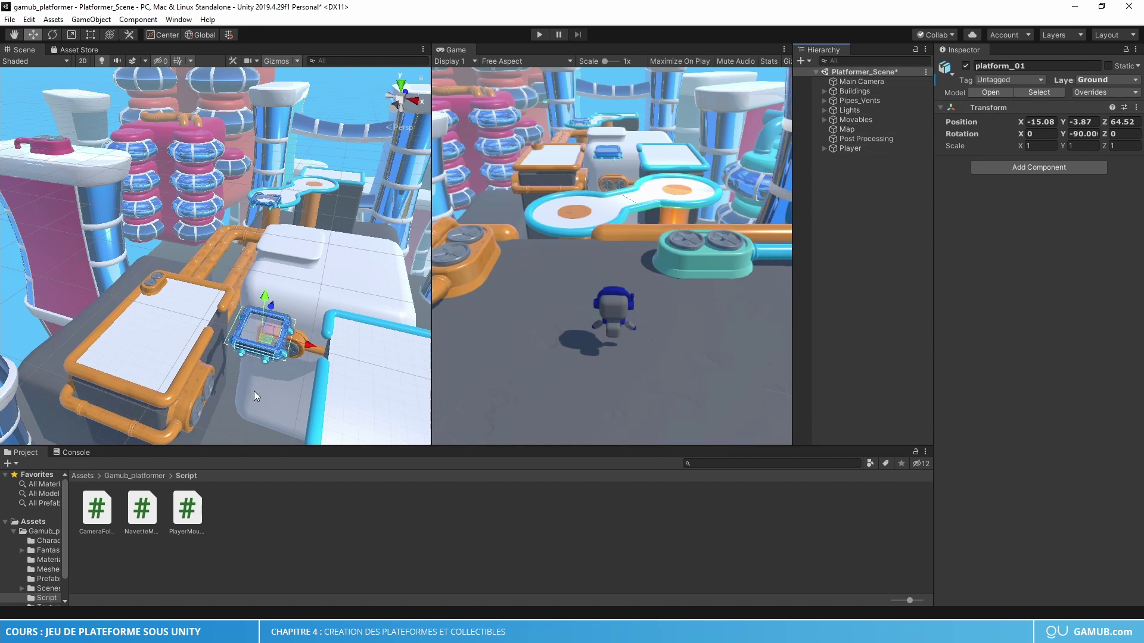
pyautogui.click(250, 345)
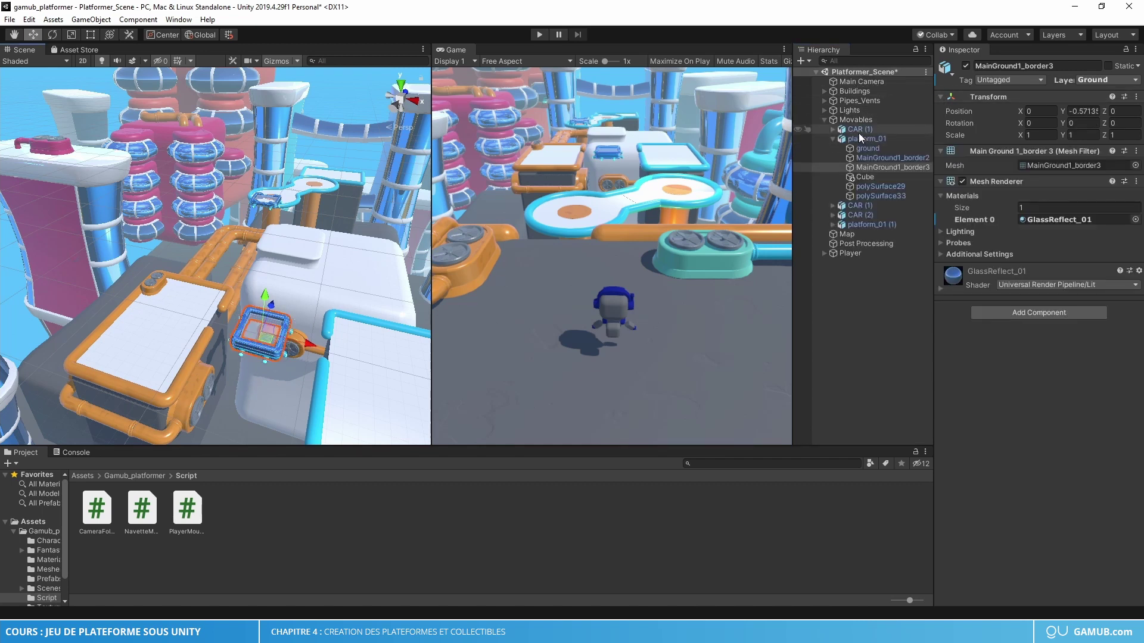
pyautogui.click(849, 119)
pyautogui.click(860, 137)
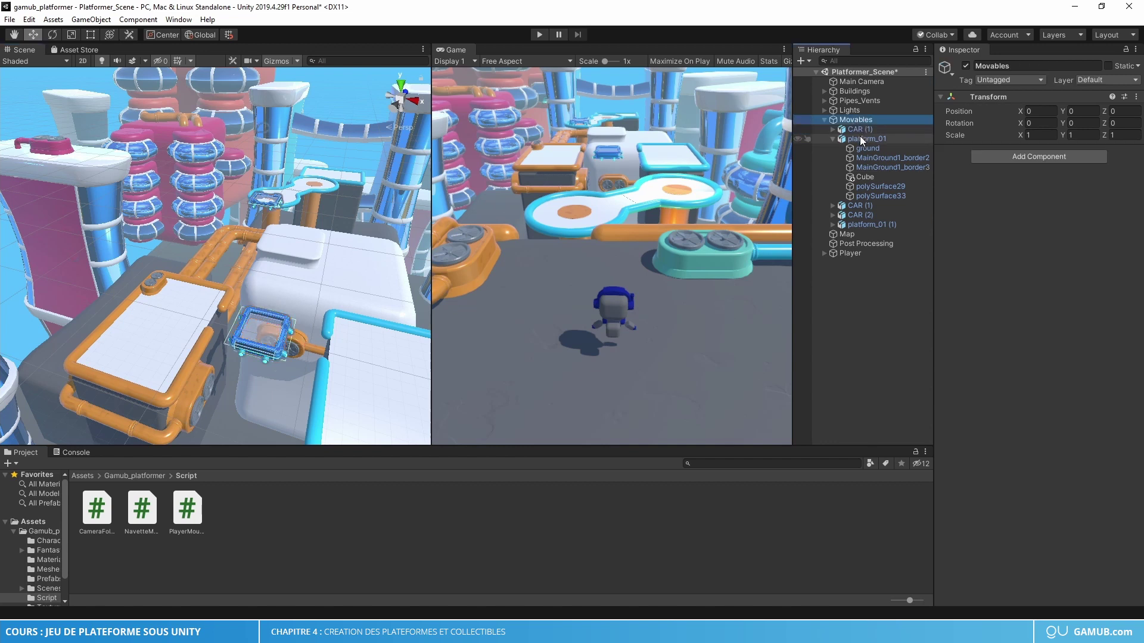
pyautogui.click(832, 138)
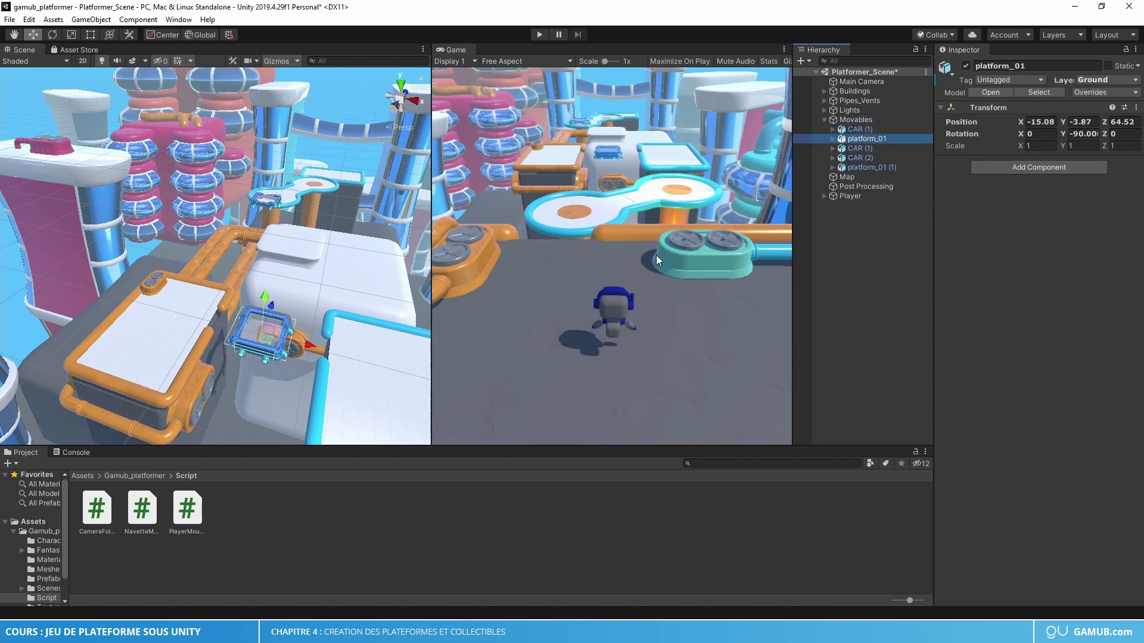
pyautogui.moveTo(143, 510)
pyautogui.mouseDown()
pyautogui.moveTo(924, 358)
pyautogui.moveTo(999, 259)
pyautogui.mouseUp()
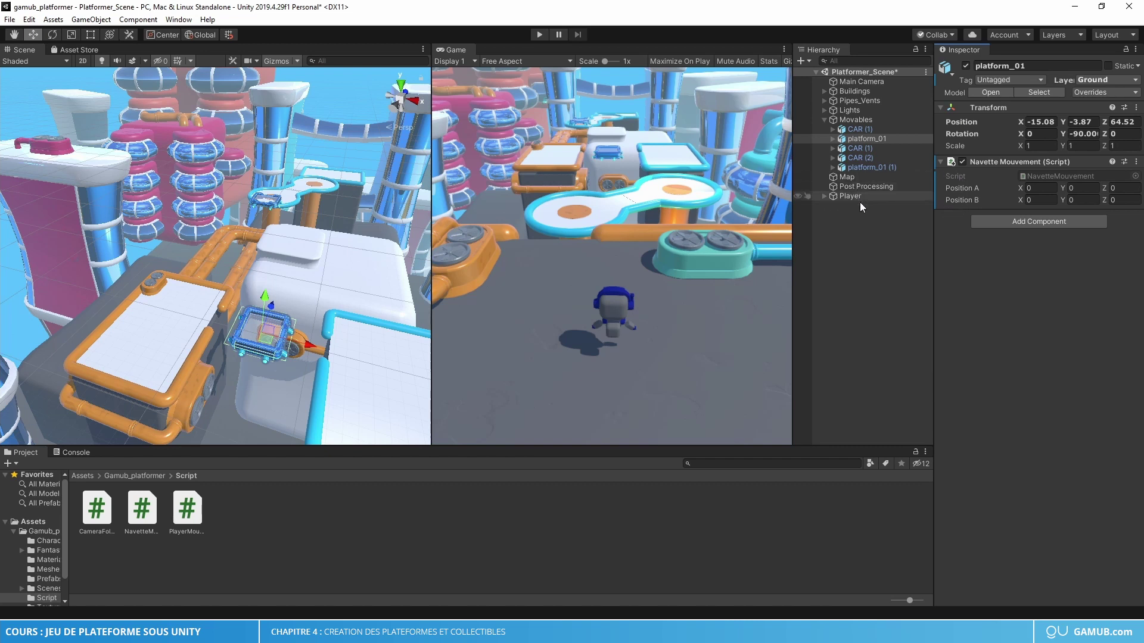
# Slide platform_01 left along X to -17.87
pyautogui.moveTo(278, 360)
pyautogui.mouseDown(button='middle')
pyautogui.moveTo(234, 350)
pyautogui.moveTo(266, 344)
pyautogui.mouseUp(button='middle')
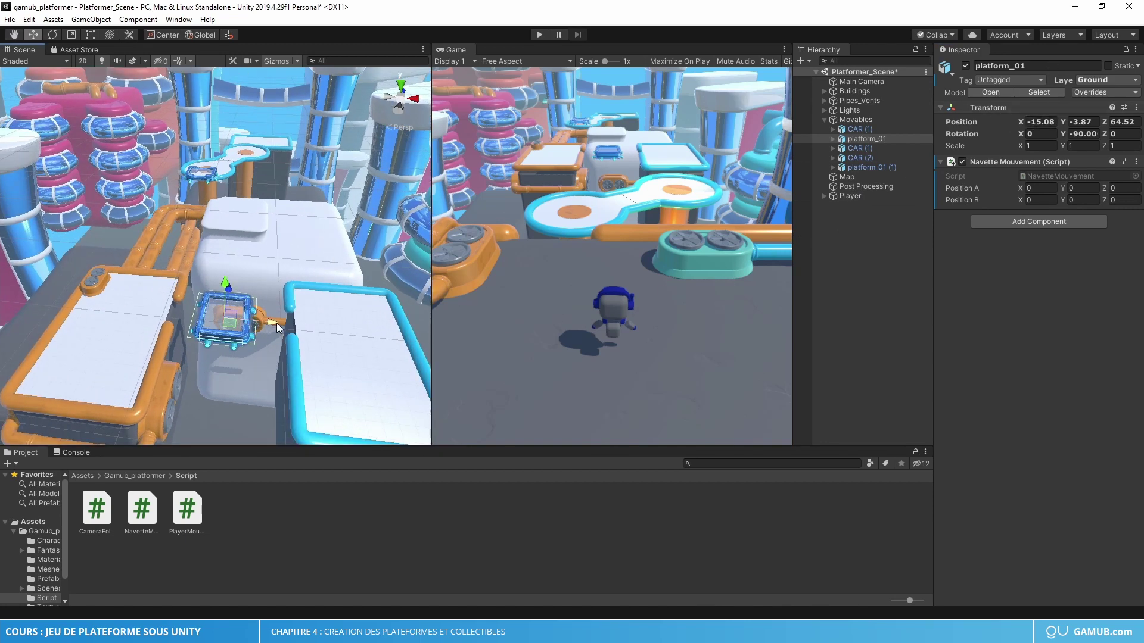
pyautogui.moveTo(273, 323)
pyautogui.mouseDown()
pyautogui.moveTo(245, 323)
pyautogui.moveTo(341, 308)
pyautogui.mouseUp()
pyautogui.scroll(3, 245, 331)
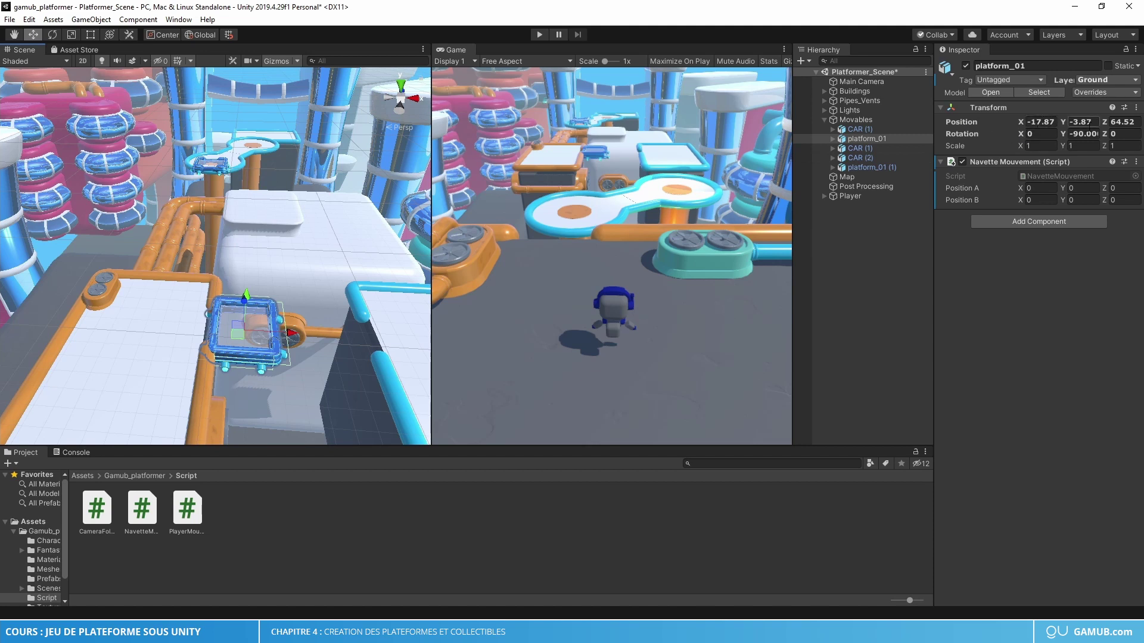
# Set Position A to the platform's current position -17.87, -3.87, 64.52
pyautogui.click(1071, 122)
pyautogui.press('Tab')
pyautogui.click(1036, 190)
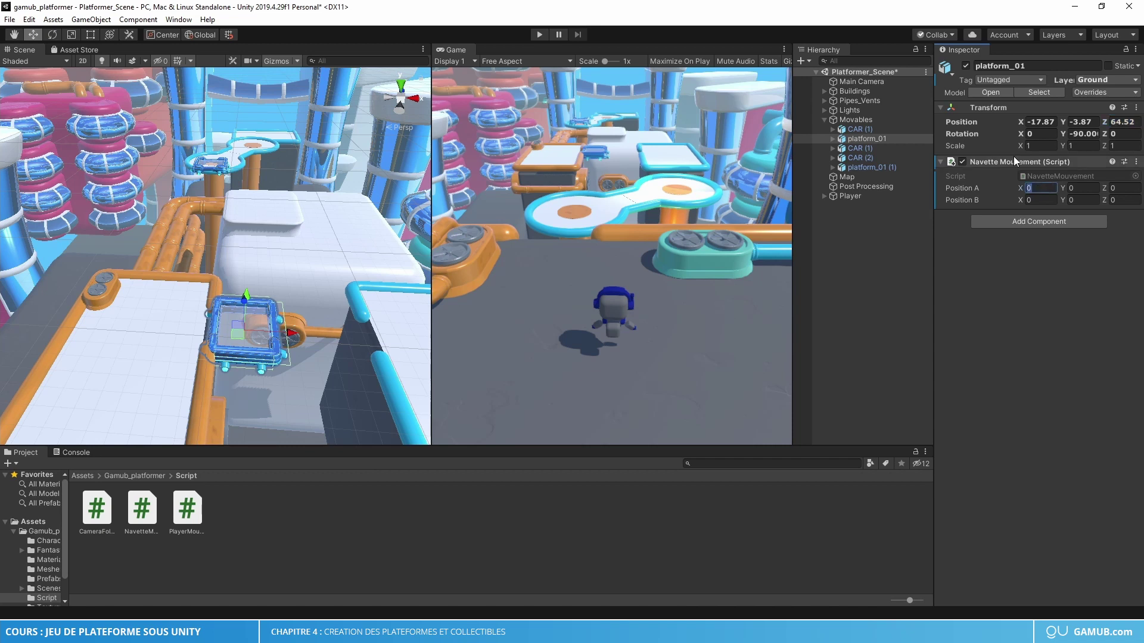
pyautogui.write('-17.87')
pyautogui.click(1074, 188)
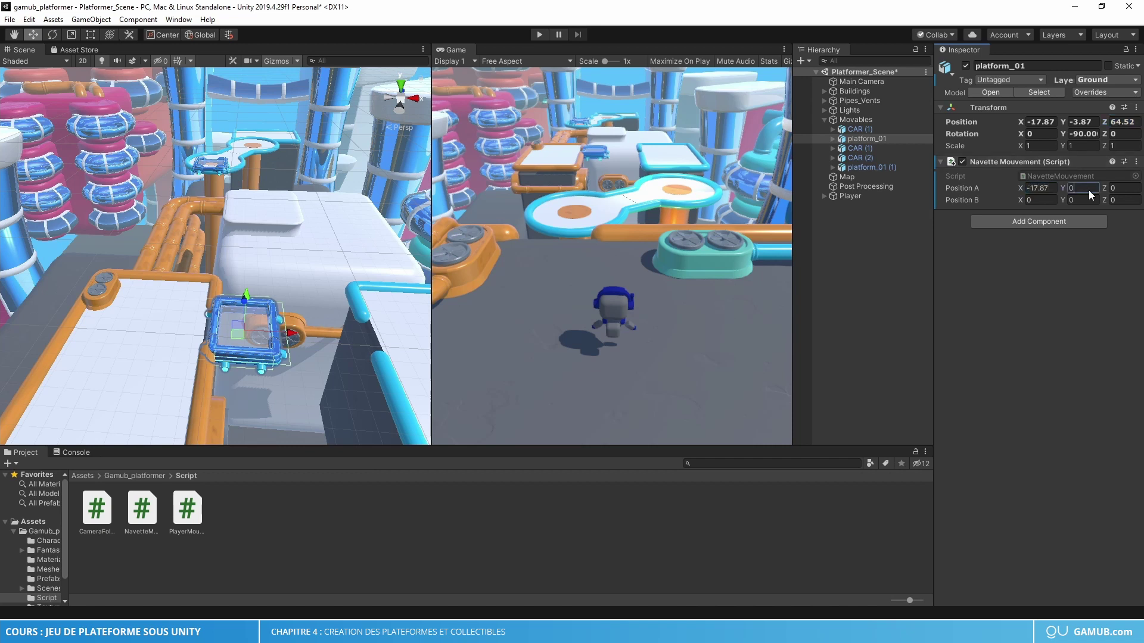
pyautogui.write('3.87')
pyautogui.press('Tab')
pyautogui.write('64.52')
# Move the platform to X -11.69 and set Position B to -11.69, -3.87, 64.52
pyautogui.moveTo(291, 333); pyautogui.dragTo(365, 331)
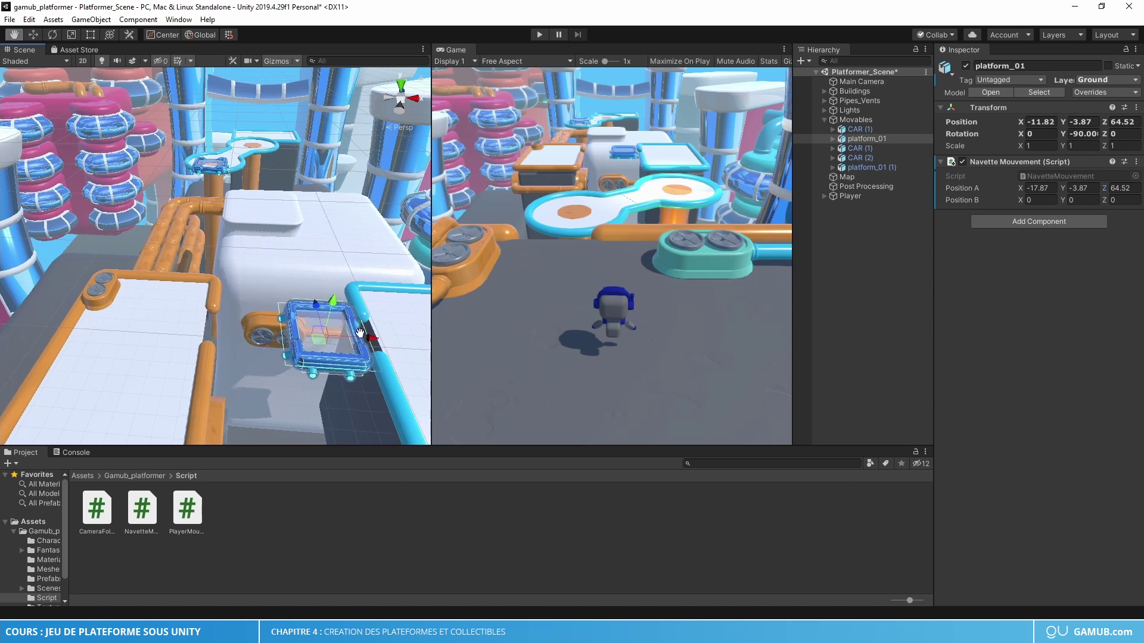
pyautogui.moveTo(364, 331); pyautogui.dragTo(285, 352, button='middle')
pyautogui.moveTo(277, 344); pyautogui.dragTo(282, 343)
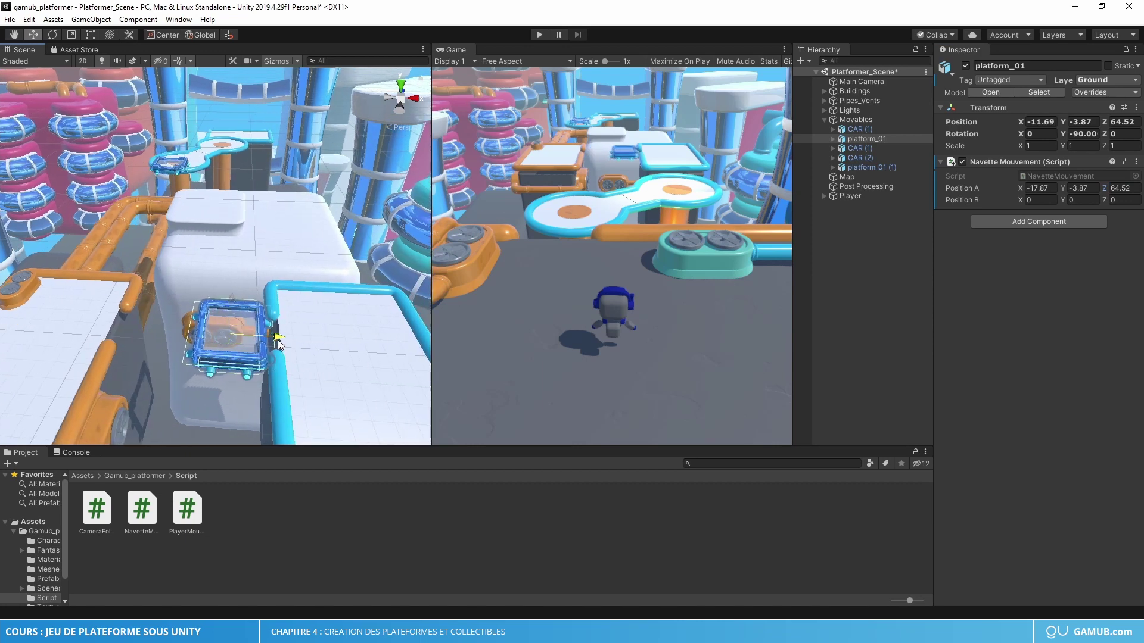
pyautogui.click(1039, 122)
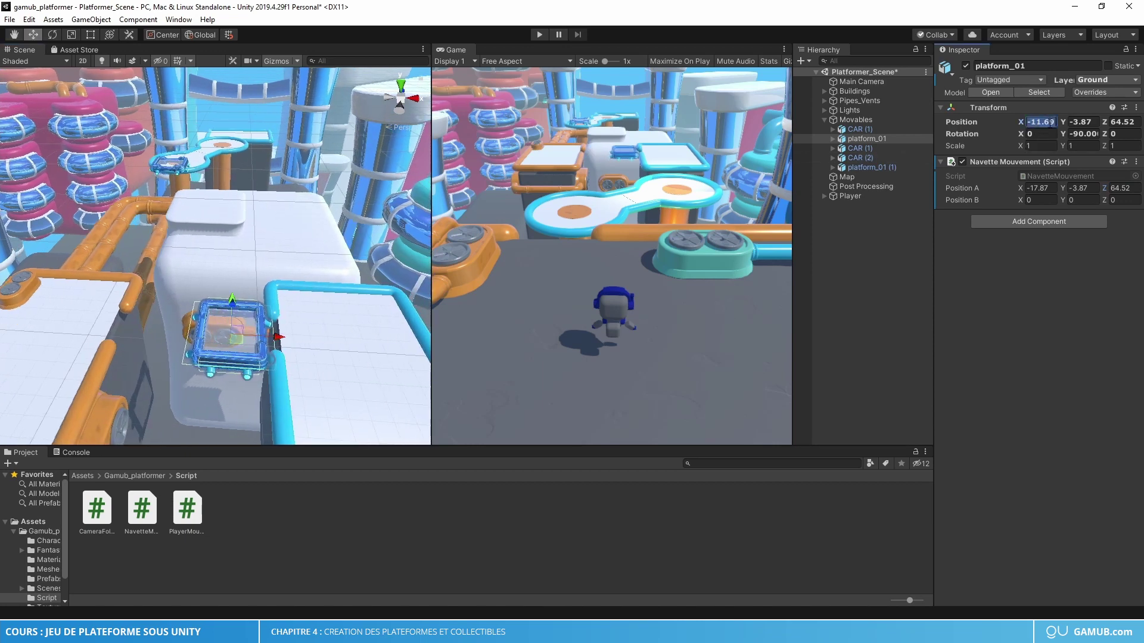
pyautogui.press('Tab')
pyautogui.press('Tab')
pyautogui.click(1040, 200)
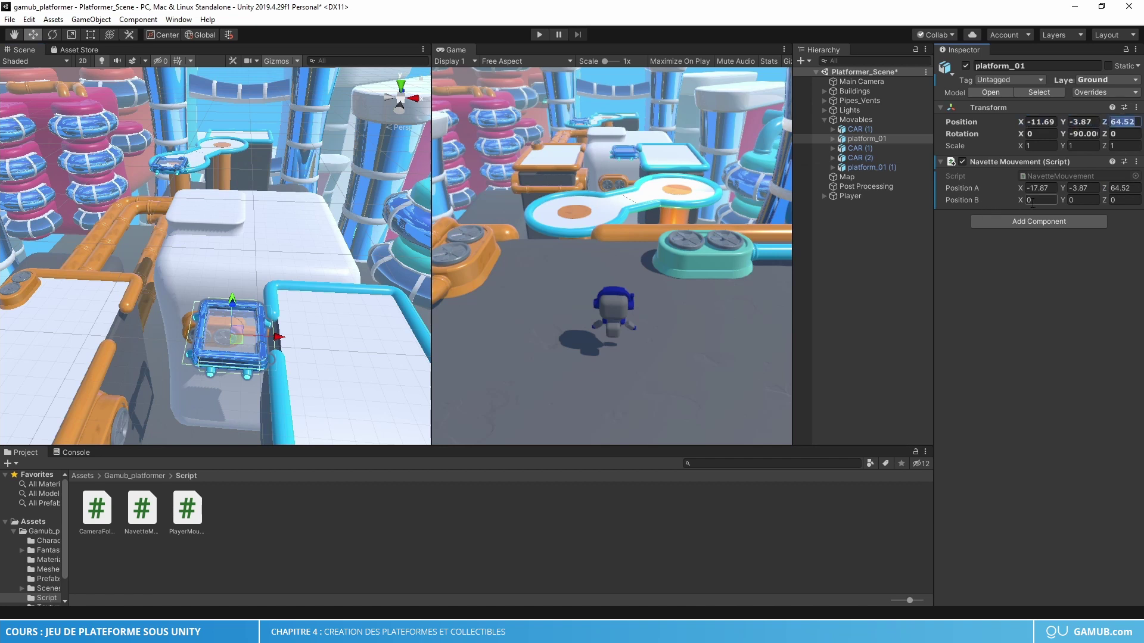
pyautogui.write('-11.69')
pyautogui.press('Tab')
pyautogui.write('-3.87')
pyautogui.press('Tab')
pyautogui.write('64.52')
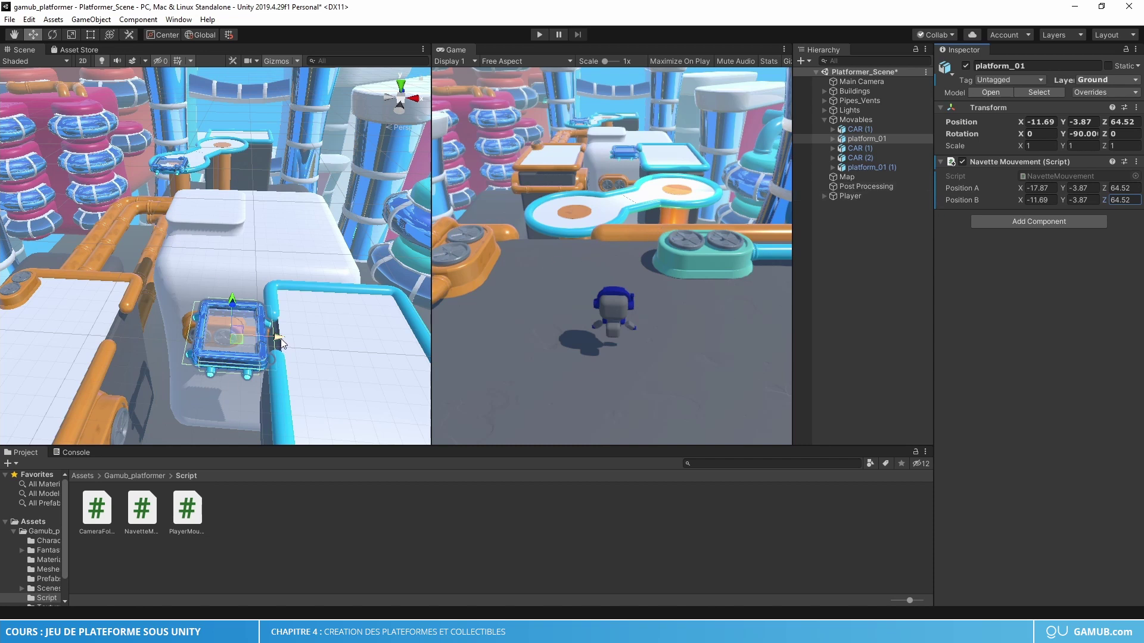
pyautogui.moveTo(280, 343); pyautogui.dragTo(210, 338)
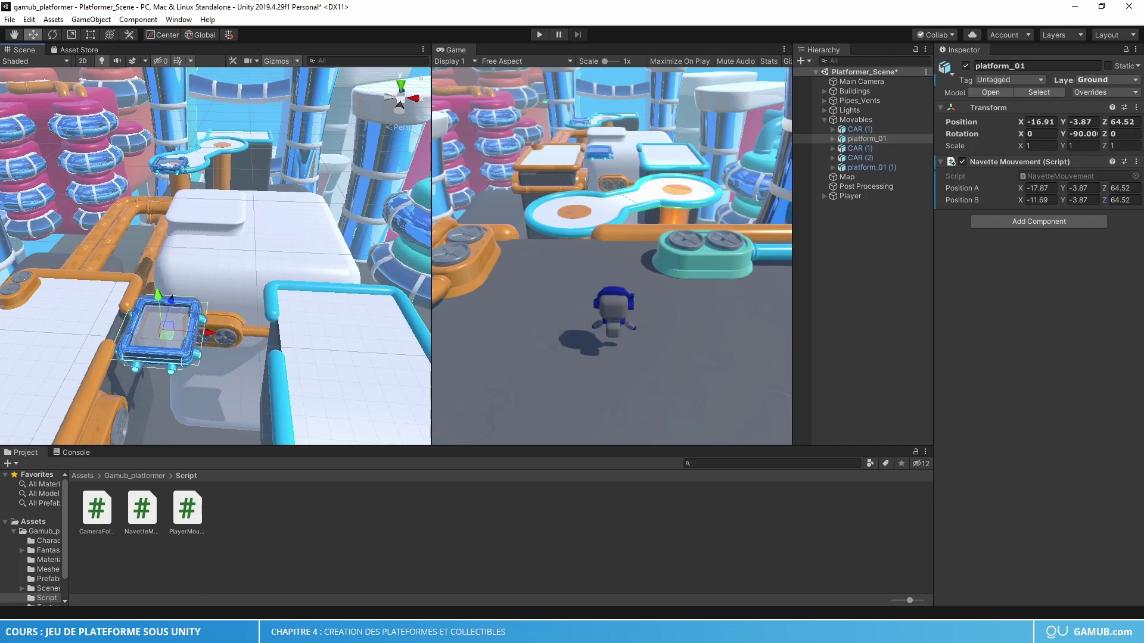
pyautogui.hotkey('alt', 'Tab')
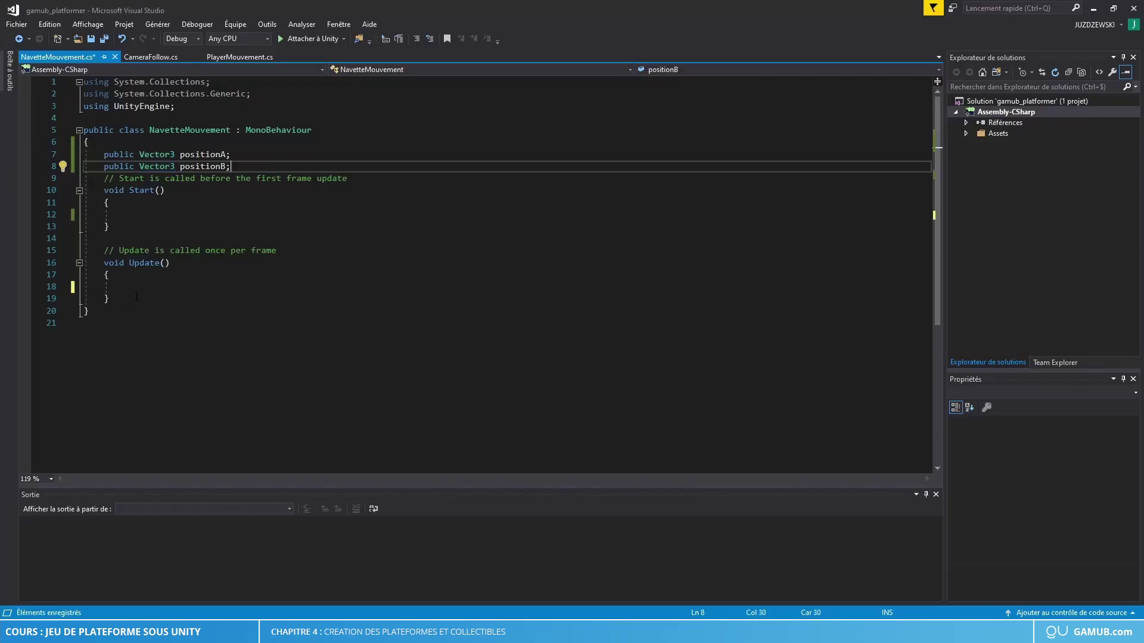
# In Update(), write transform.position = Vector3.Lerp(positionA, positionB, and start the third argument
pyautogui.click(143, 290)
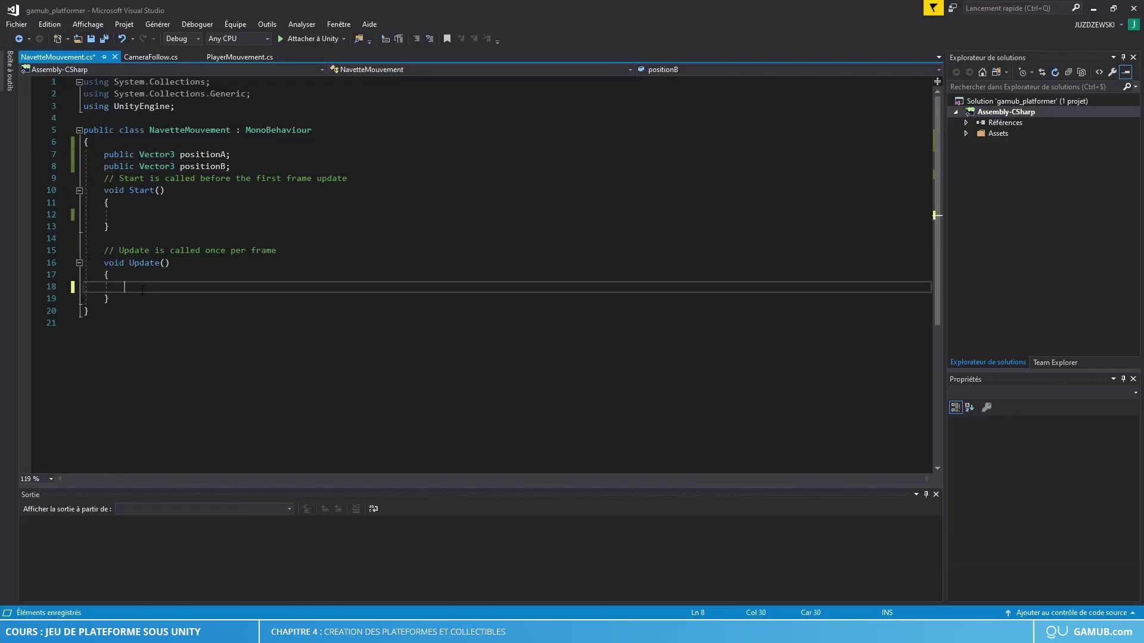
pyautogui.write('tran')
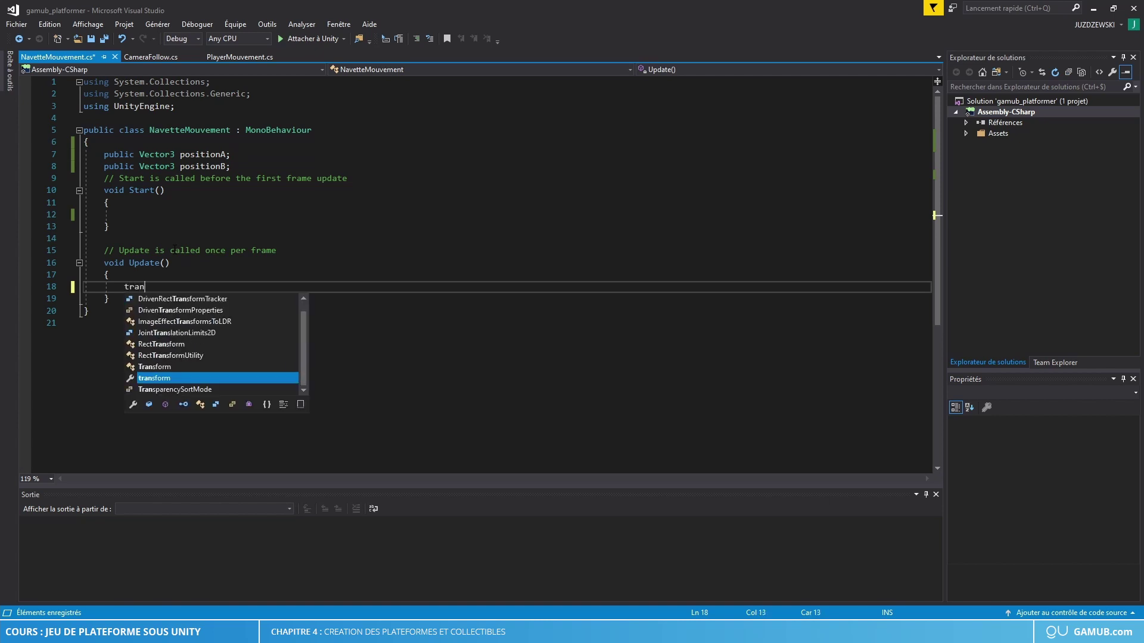
pyautogui.write('sform.positi')
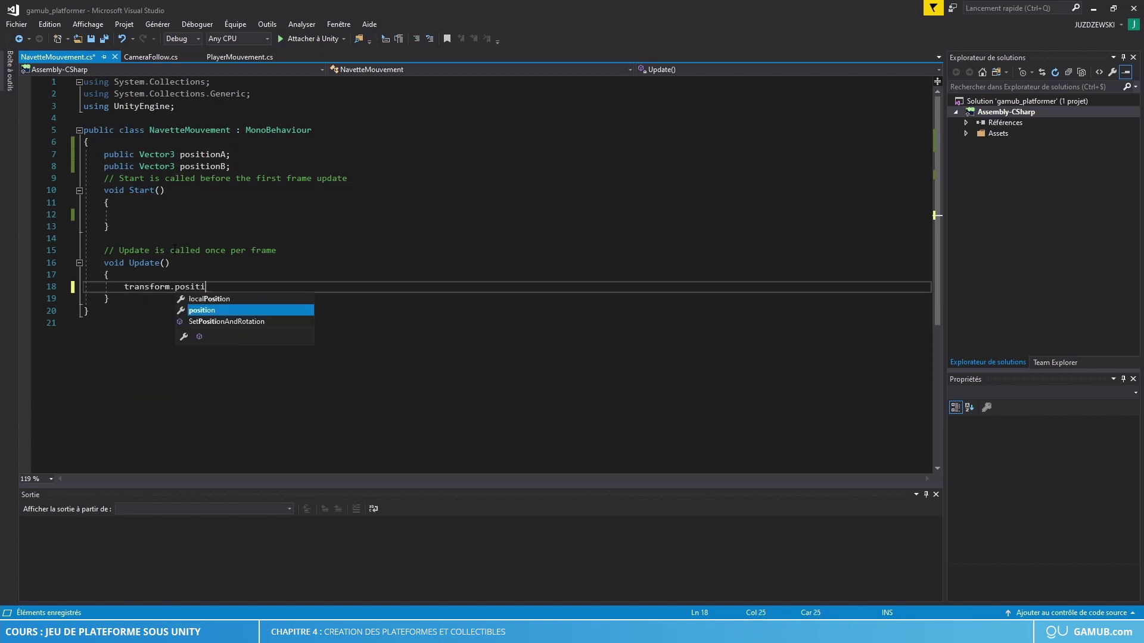
pyautogui.write('on = Ve')
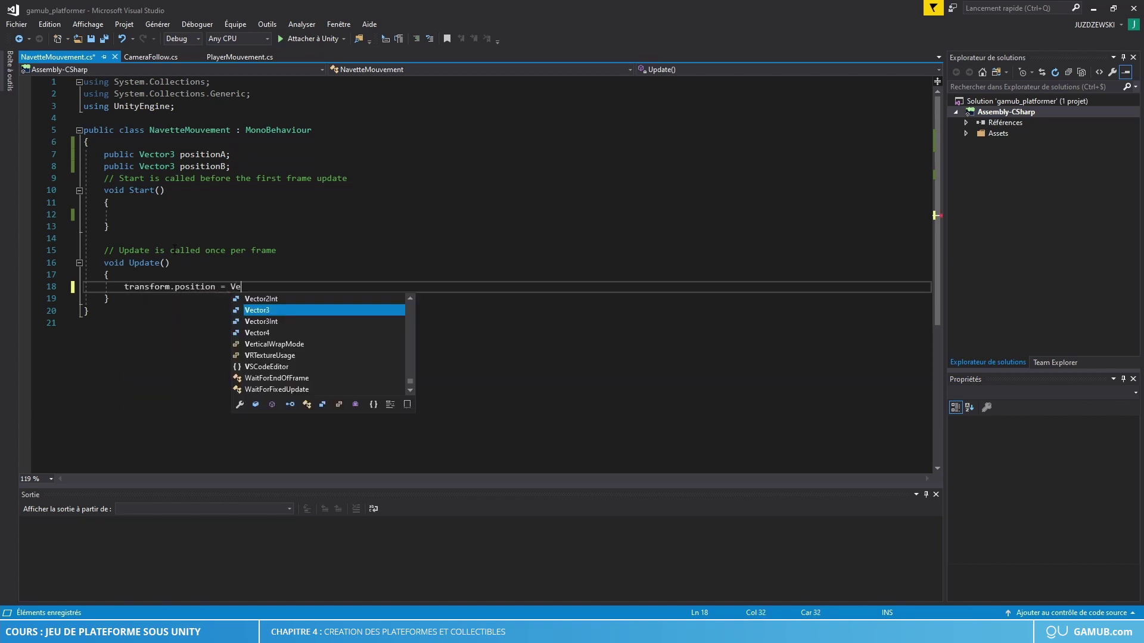
pyautogui.write('ctor3.')
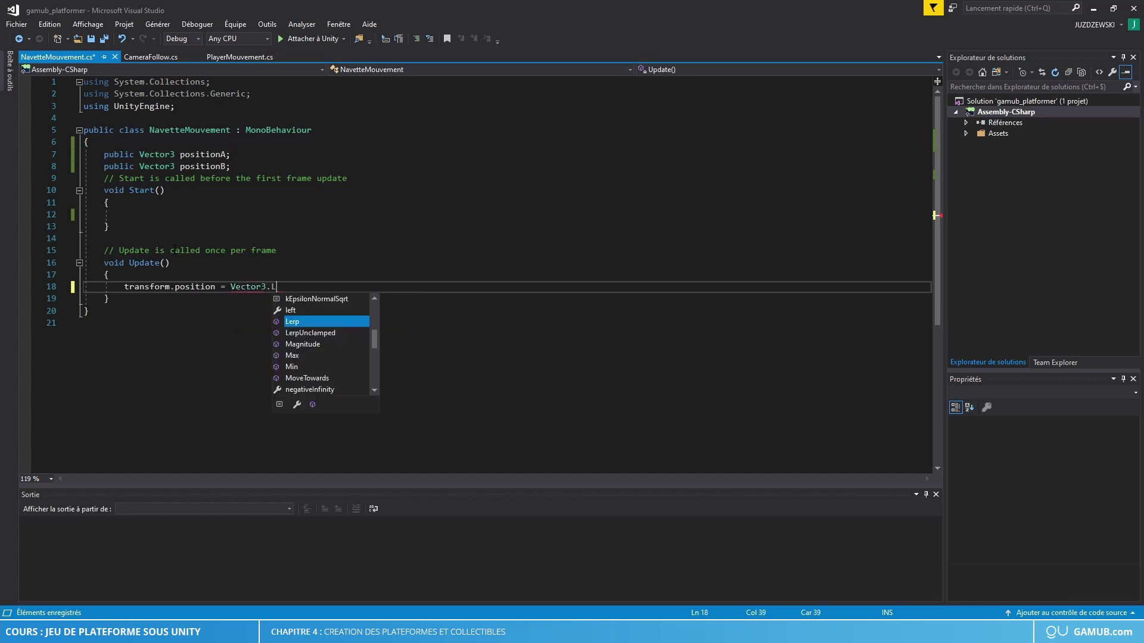
pyautogui.write('Lerp(')
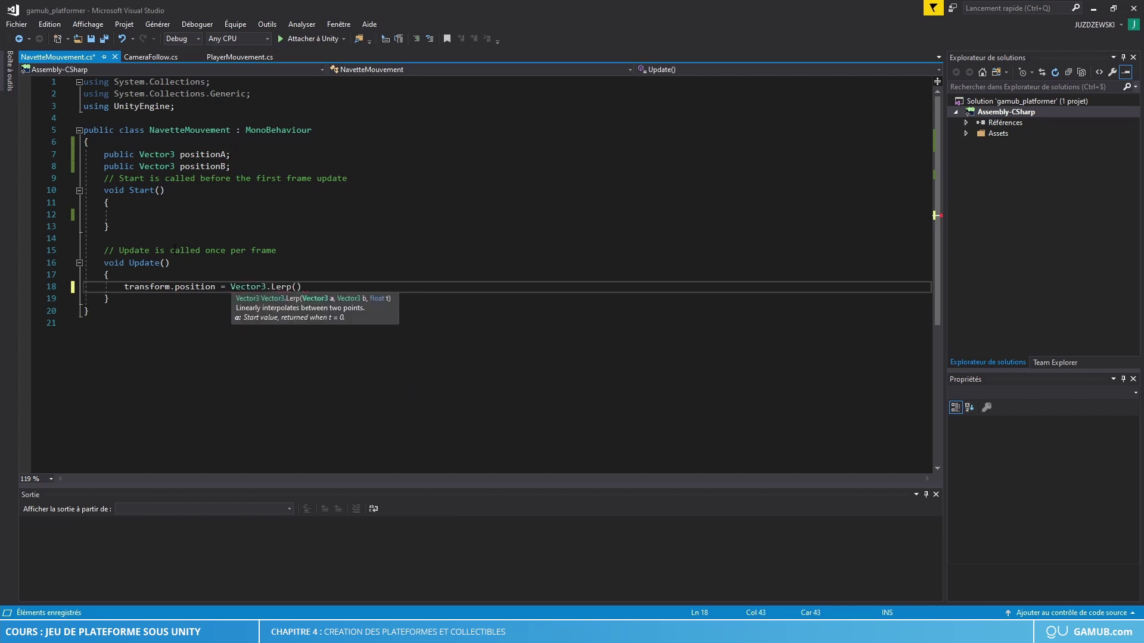
pyautogui.write('posit')
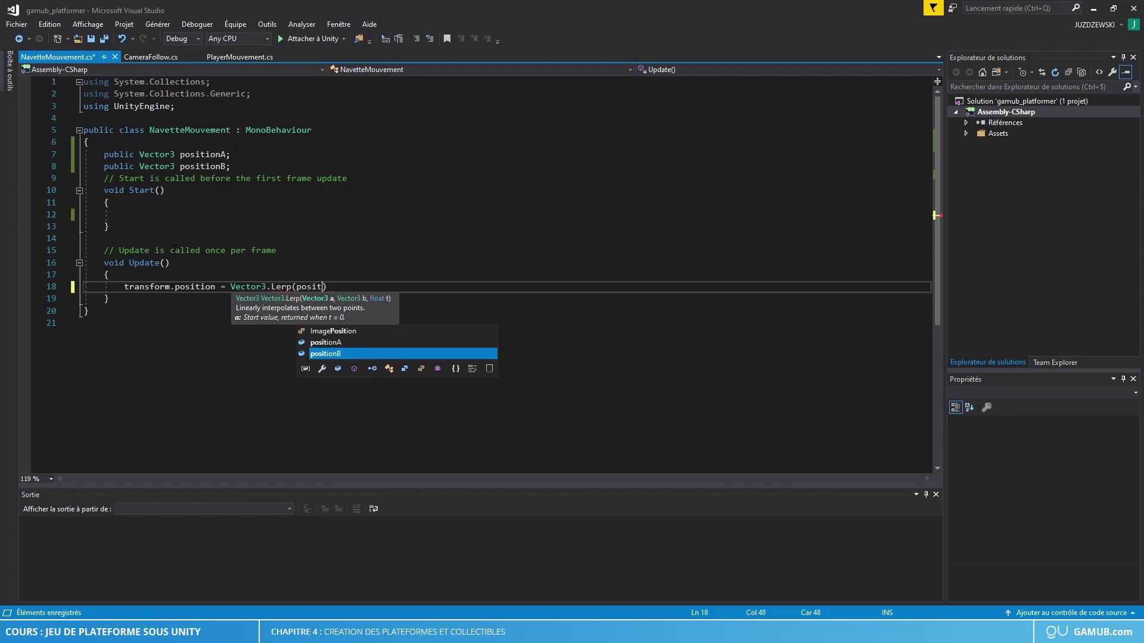
pyautogui.write('ionA')
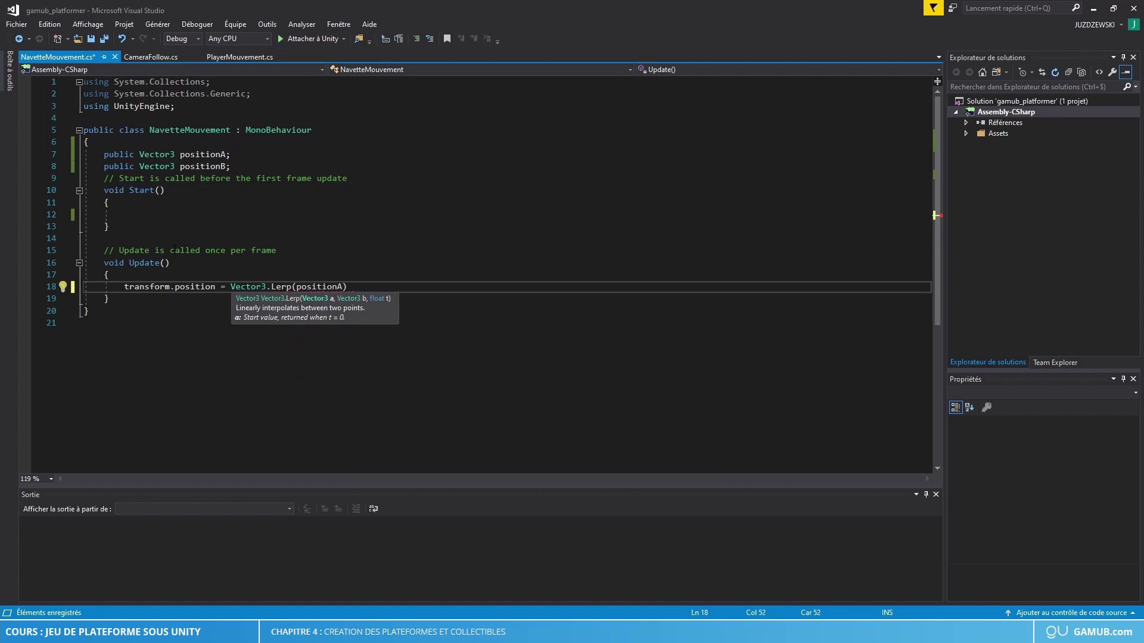
pyautogui.write(',position')
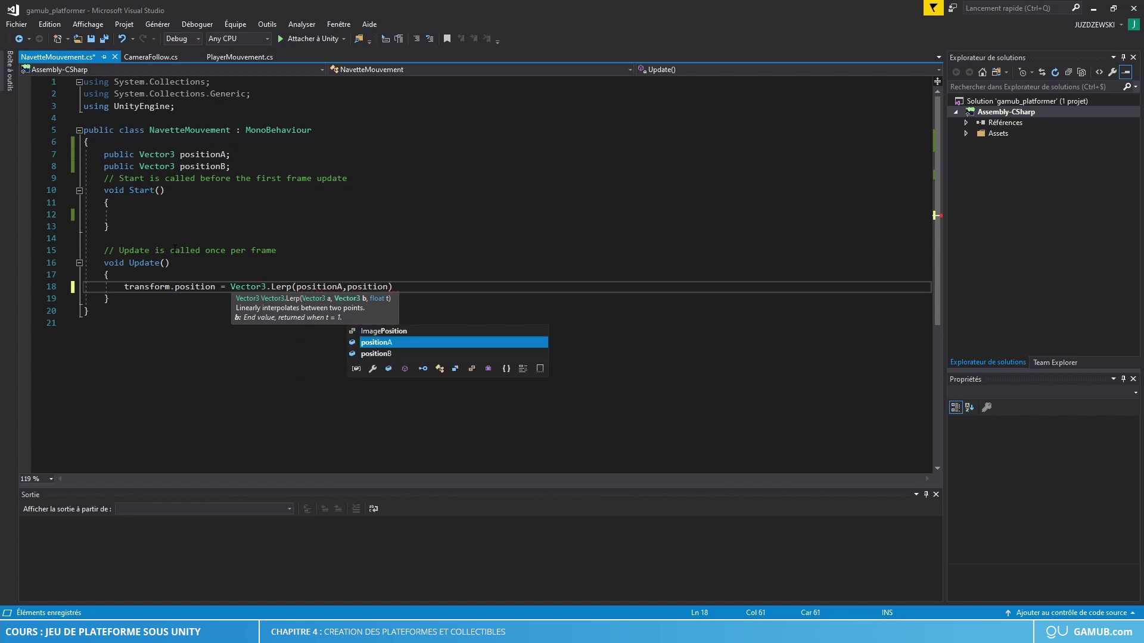
pyautogui.press('Down')
pyautogui.press('Tab')
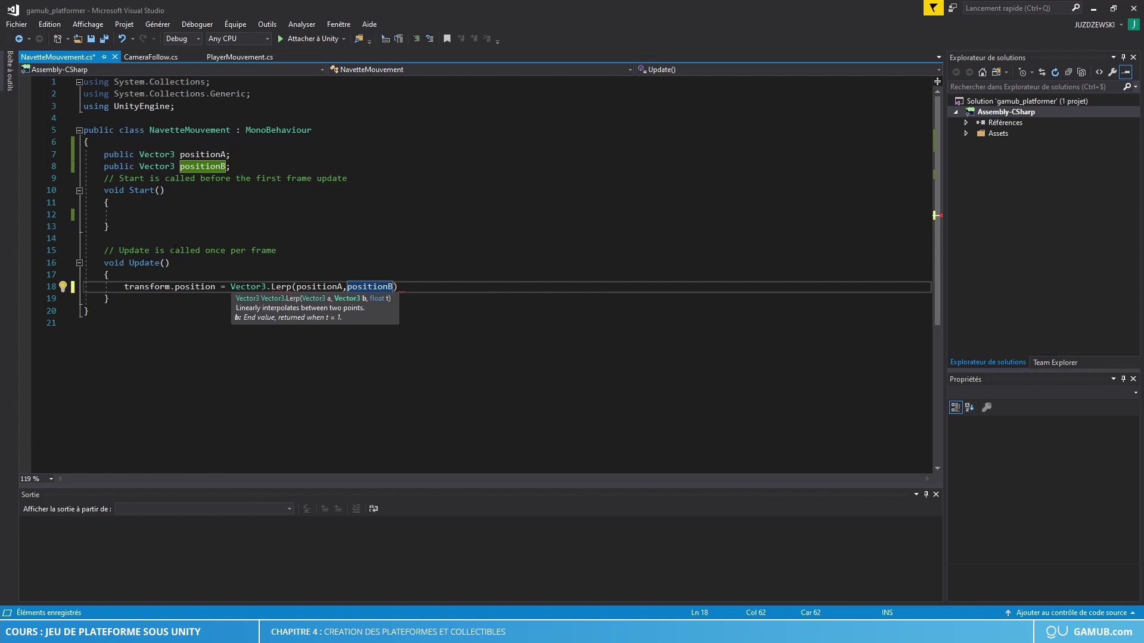
pyautogui.write(',')
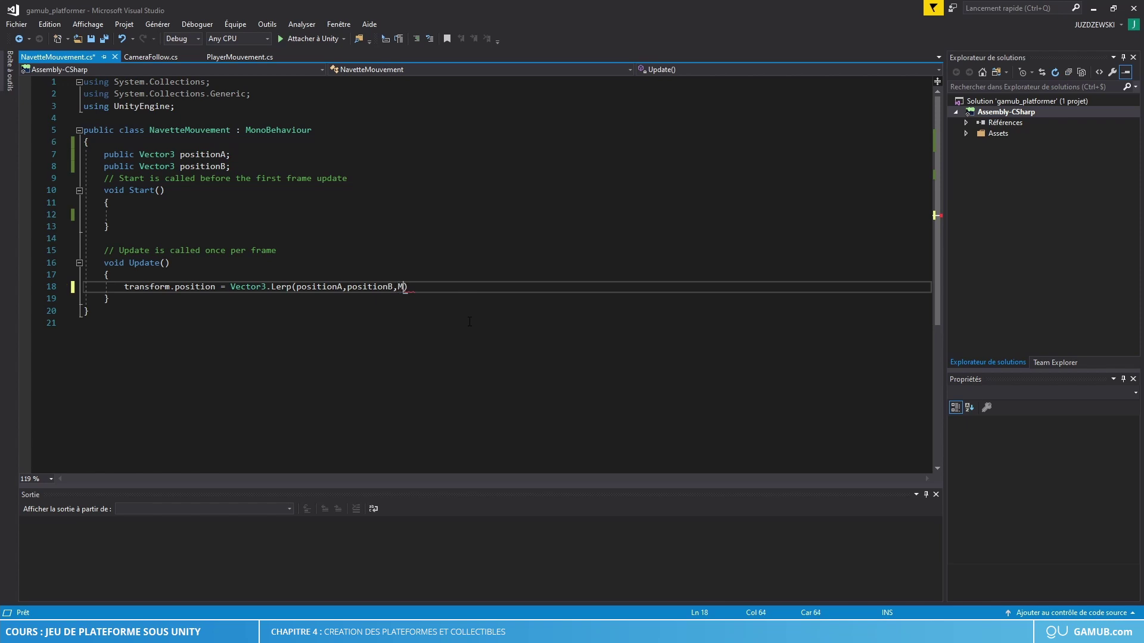
# Make an empty Mathf.PingPong() call the Lerp's third argument, then bring Chrome forward
pyautogui.write('Mathf.Ping')
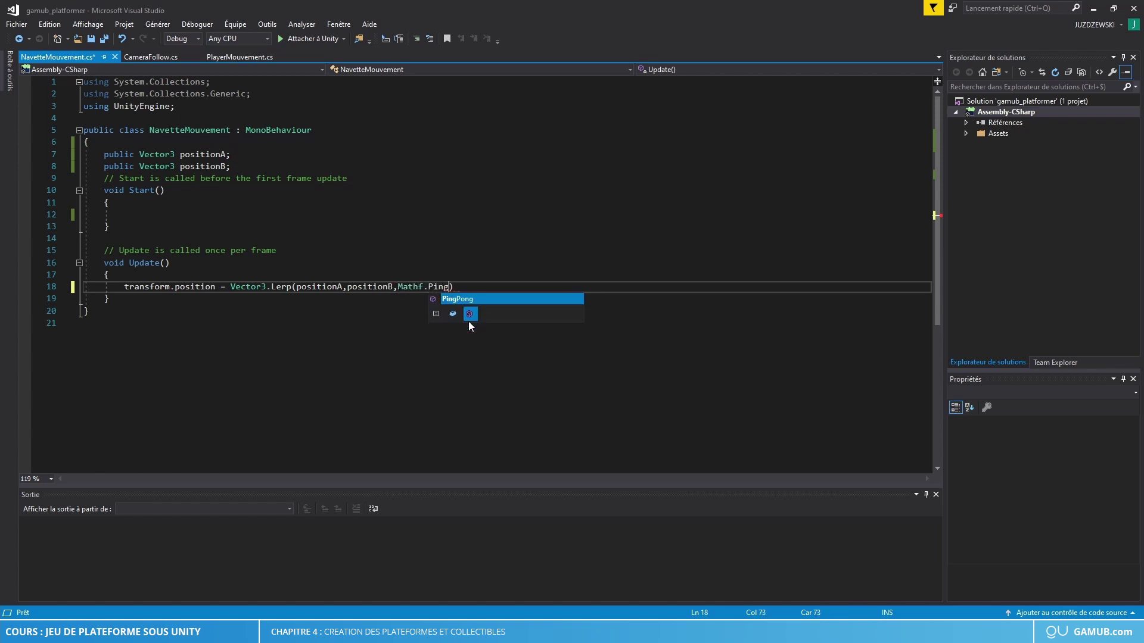
pyautogui.press('Tab')
pyautogui.write('()')
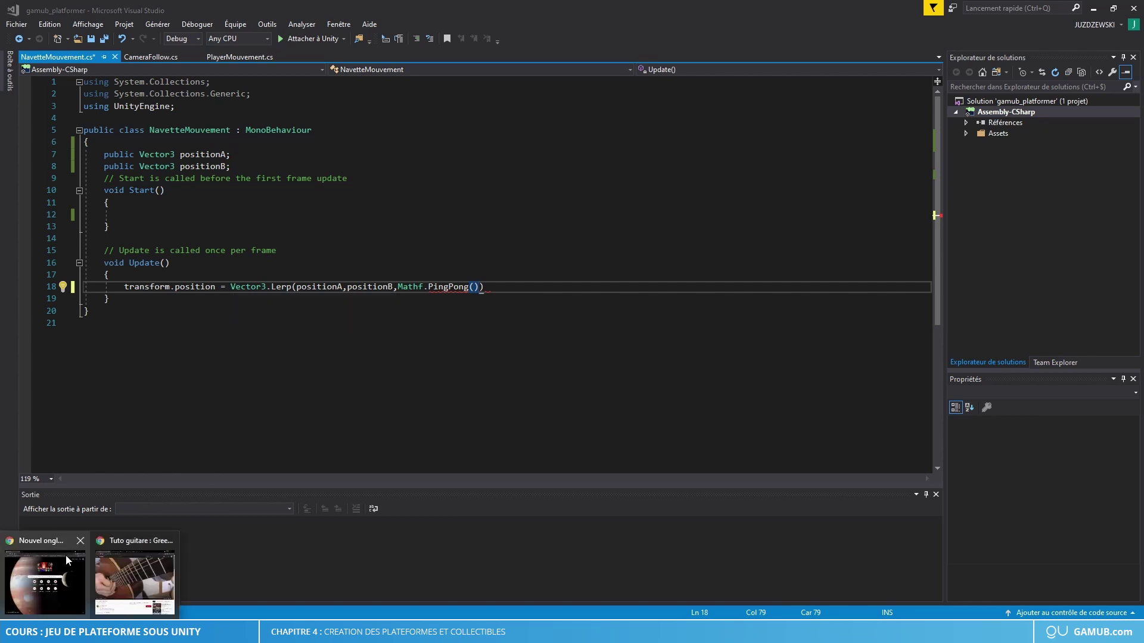
pyautogui.click(66, 555)
# Search 'unity mathf.Ping', read the Mathf.PingPong Scripting API description, then minimize Chrome
pyautogui.click(265, 252)
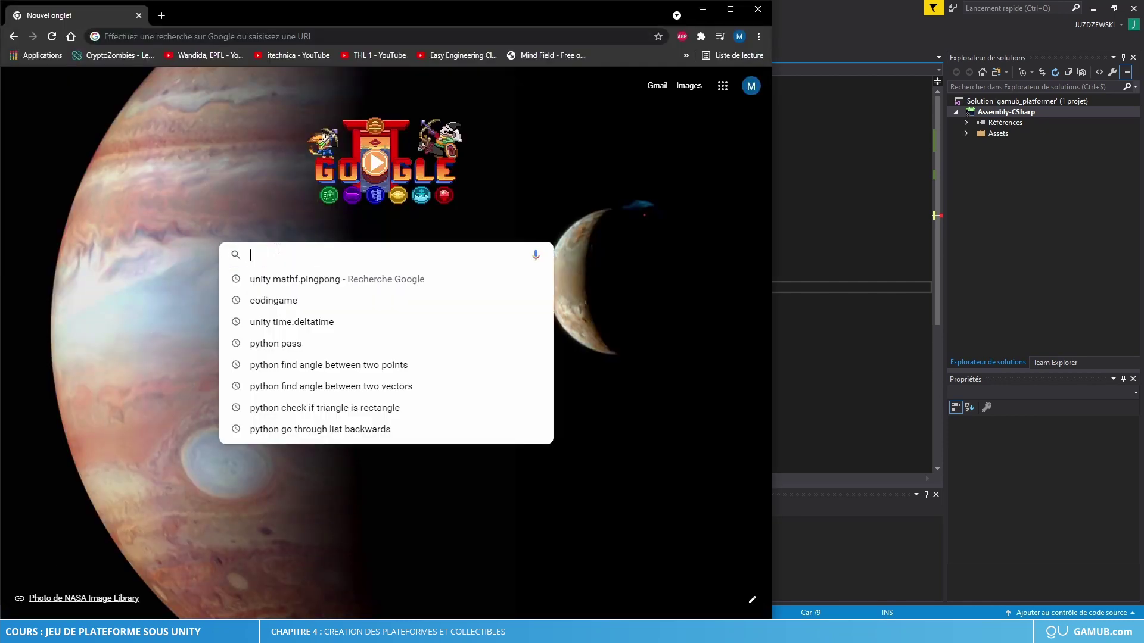
pyautogui.write('unity')
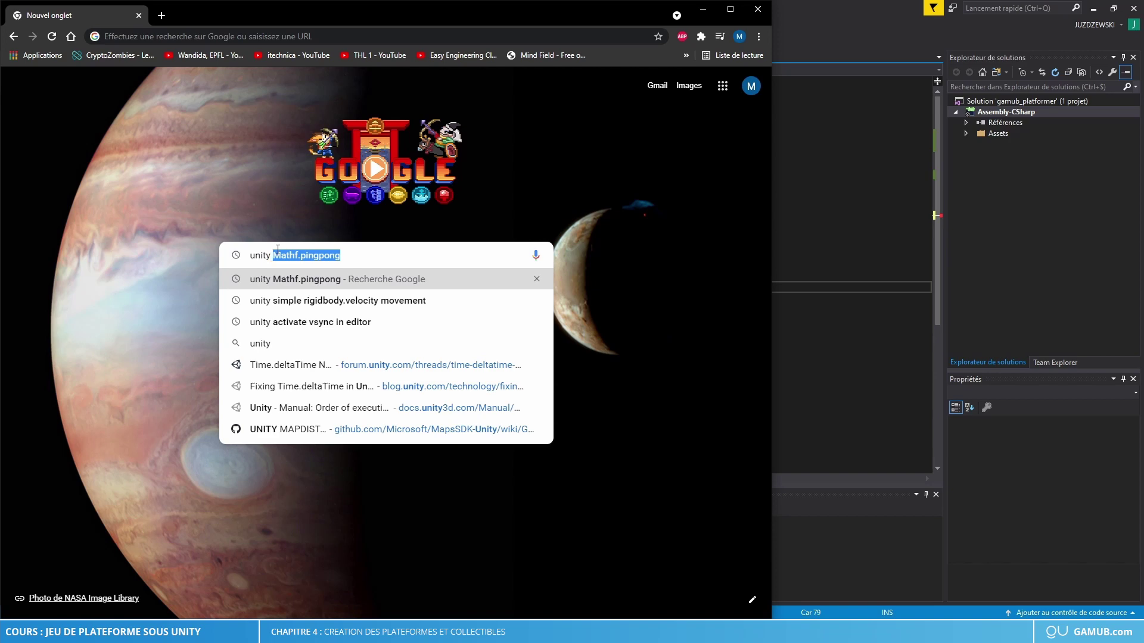
pyautogui.write(' mathf.Ping')
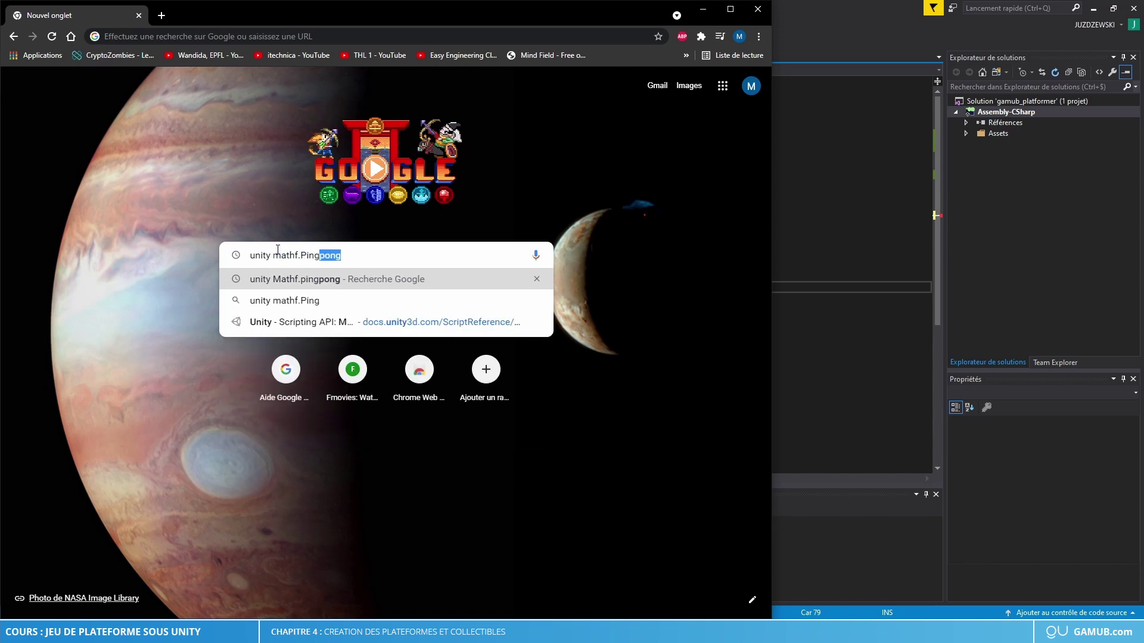
pyautogui.press('Return')
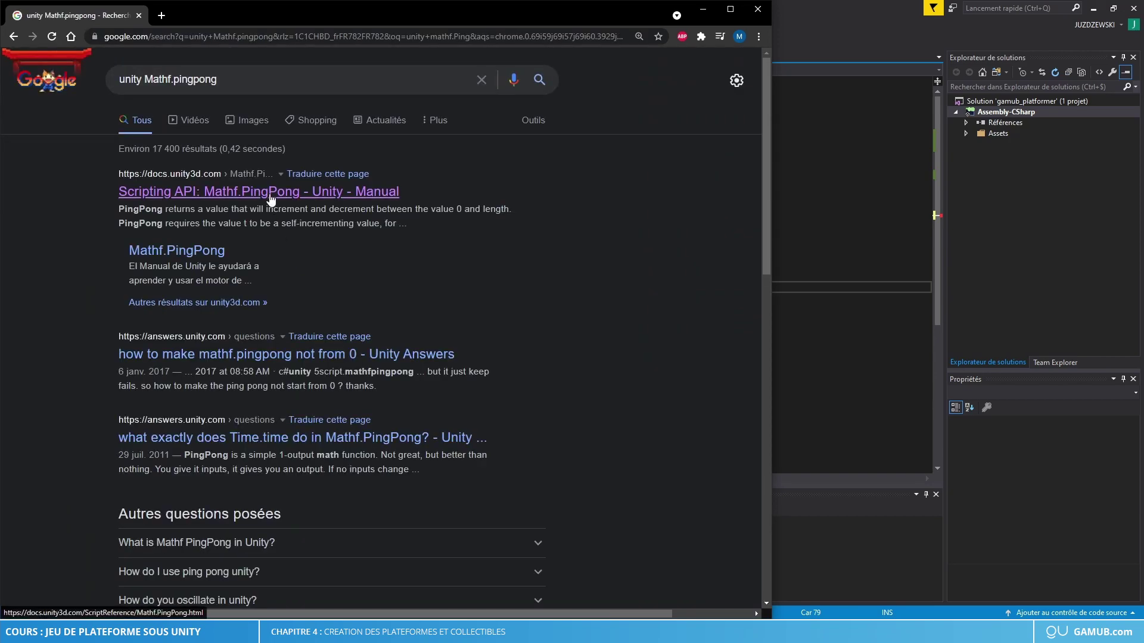
pyautogui.click(280, 190)
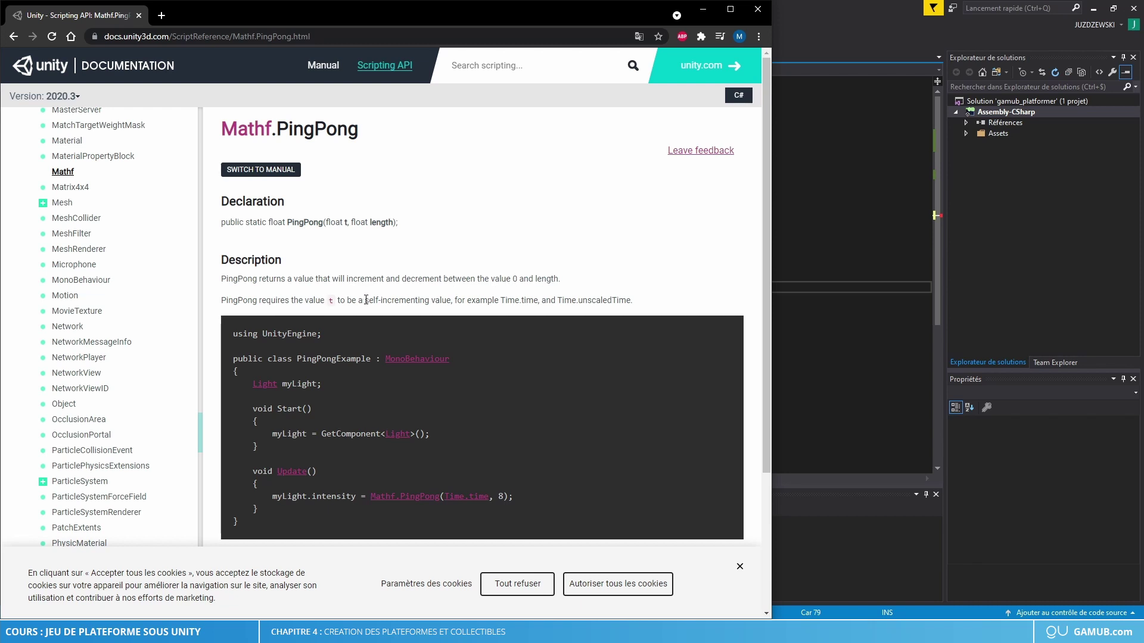
pyautogui.moveTo(364, 300); pyautogui.dragTo(429, 300)
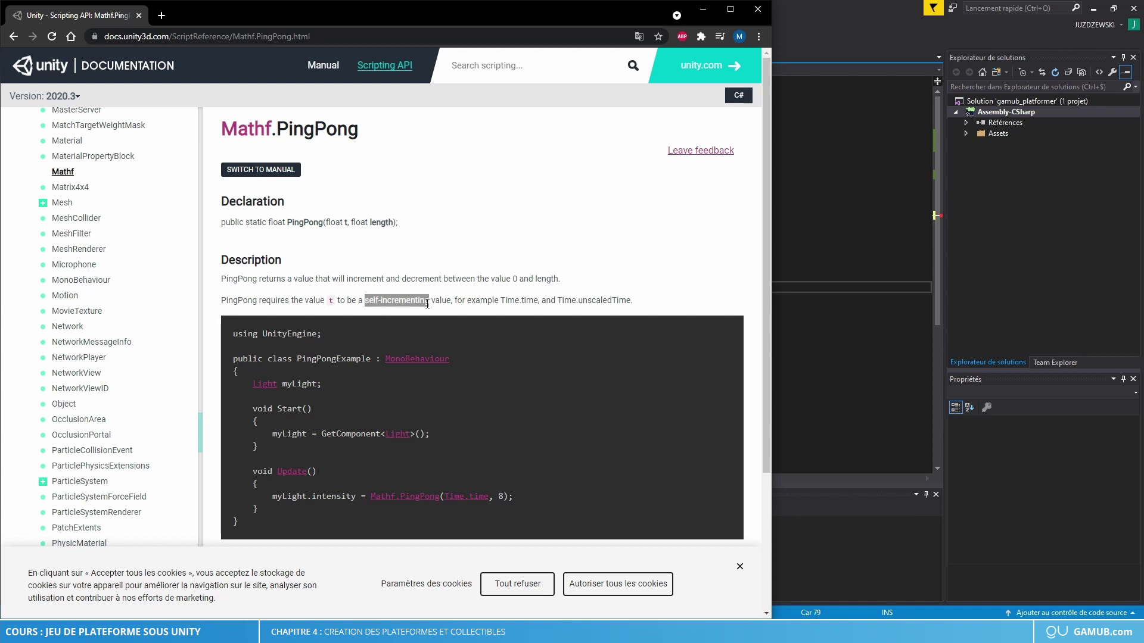
pyautogui.moveTo(500, 300); pyautogui.dragTo(538, 300)
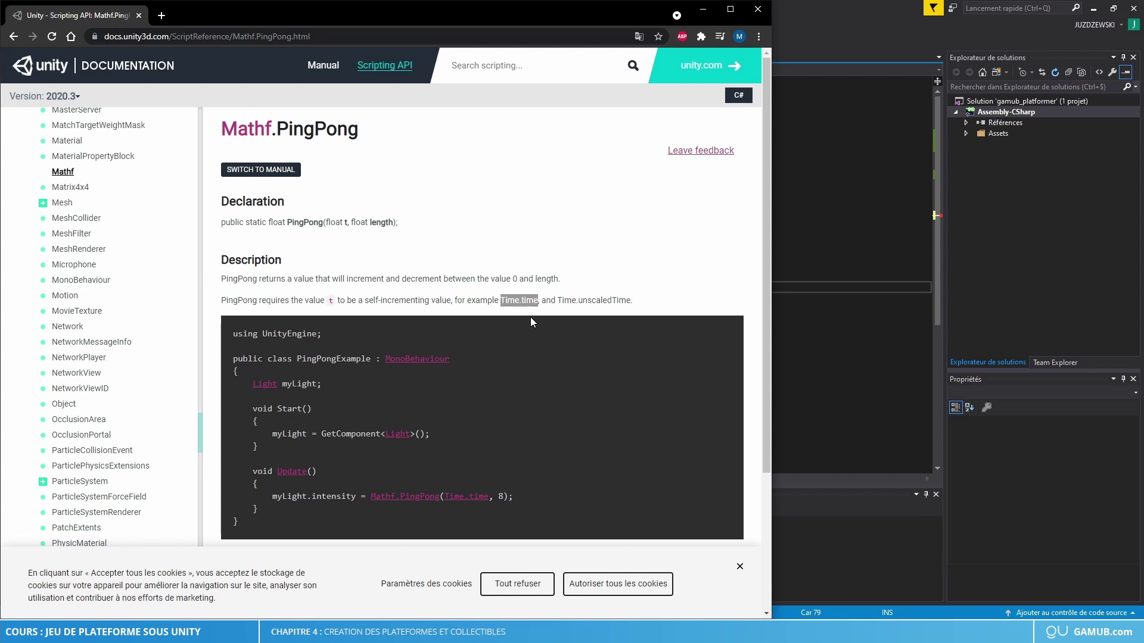
pyautogui.click(703, 13)
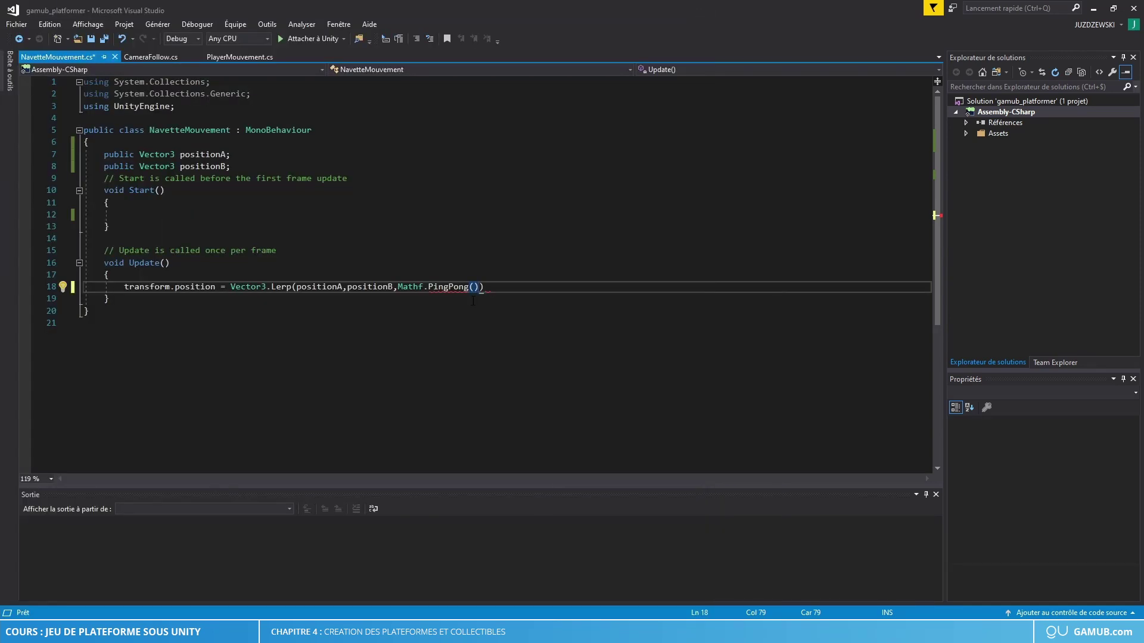
# Finish the line as Mathf.PingPong(Time.time, 1)); and save, then return to Unity
pyautogui.write('Time')
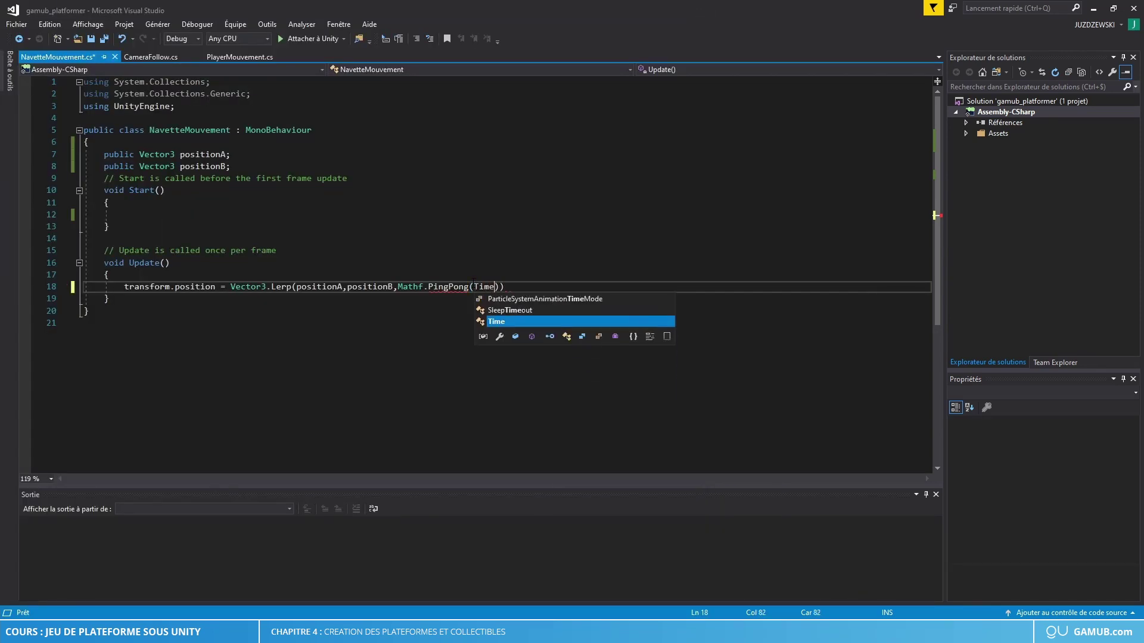
pyautogui.write('.time')
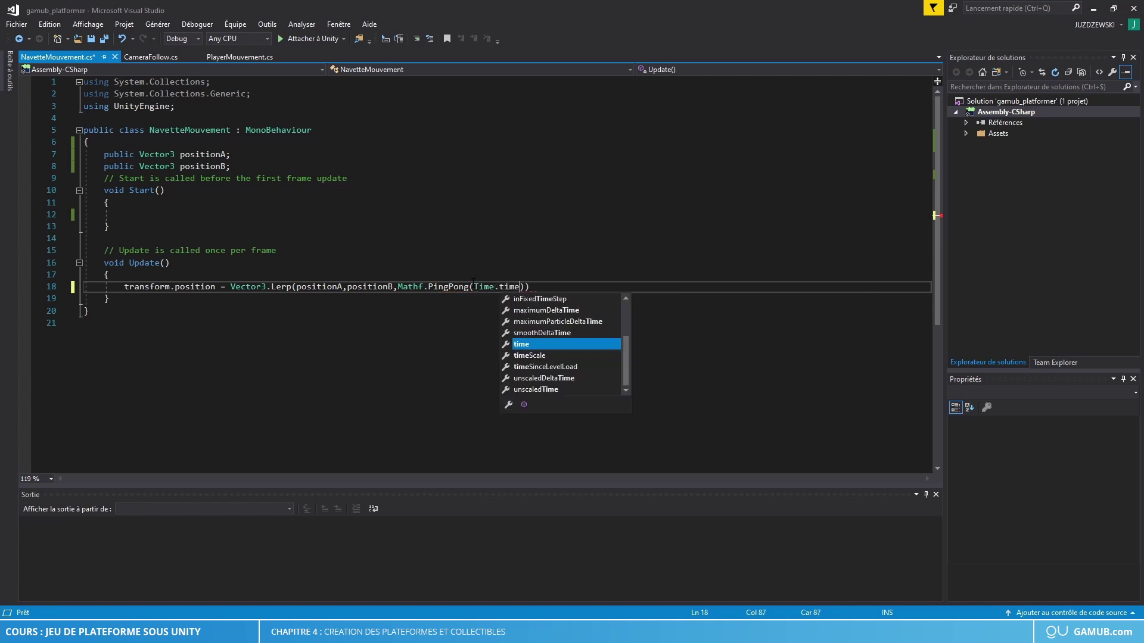
pyautogui.write(',')
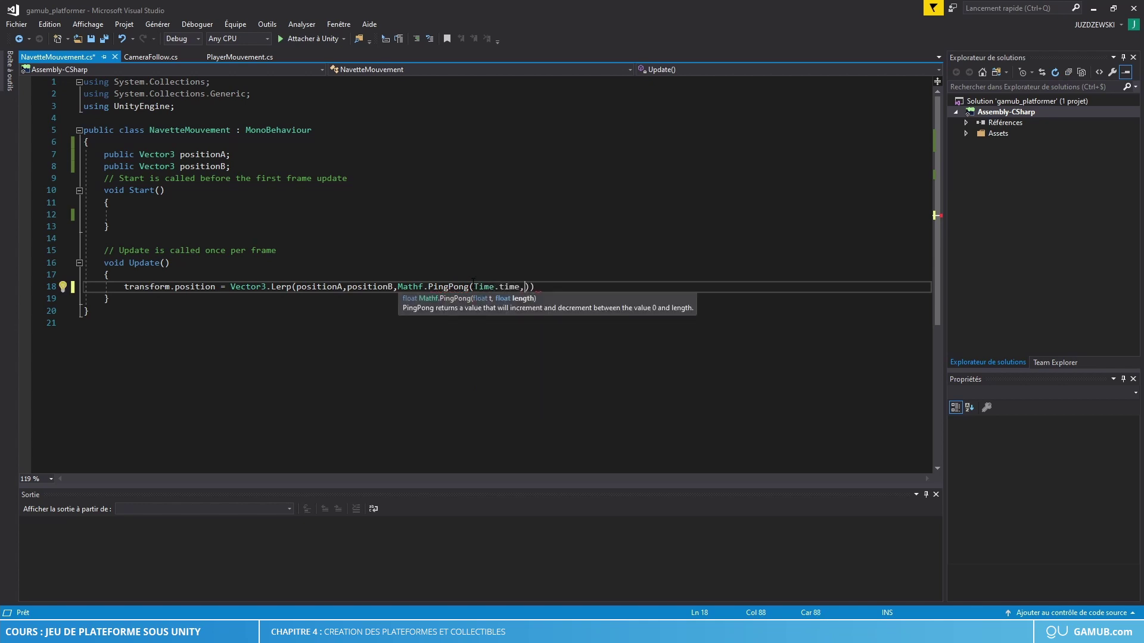
pyautogui.write(' 1')
pyautogui.press('End')
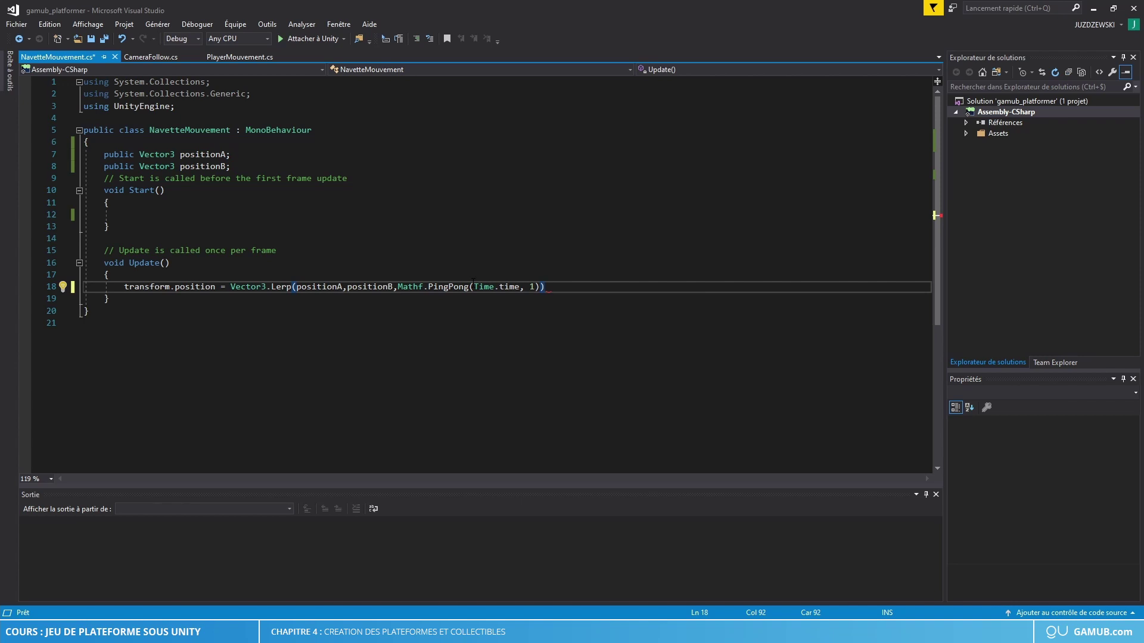
pyautogui.write(';')
pyautogui.hotkey('ctrl', 's')
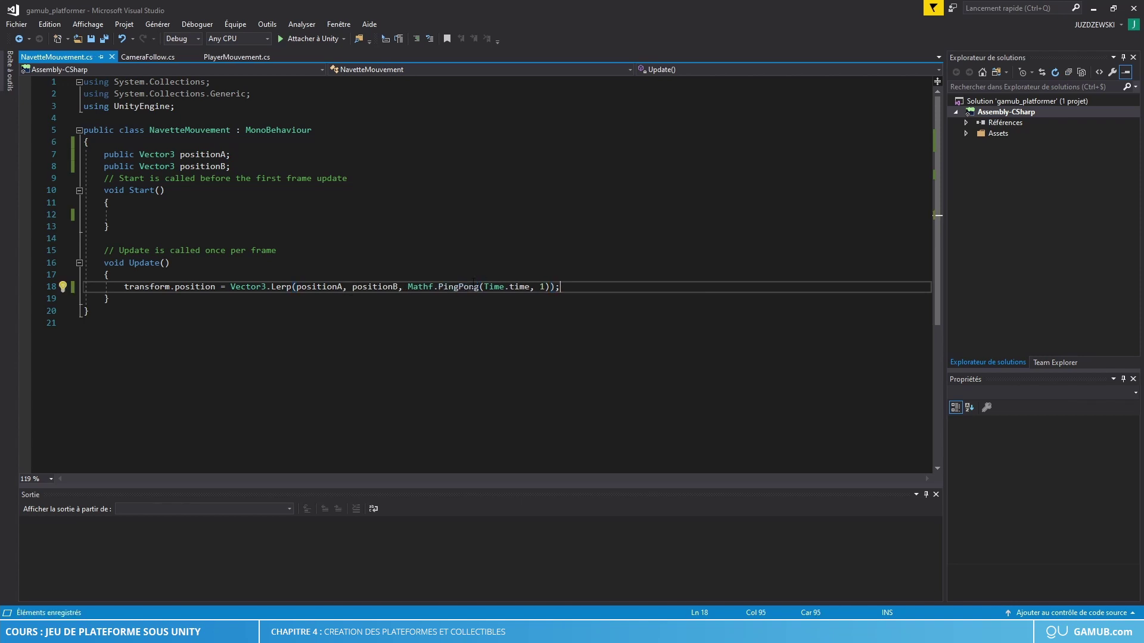
pyautogui.click(111, 616)
# Test-run the scene to watch the platform move, then stop it and return to Visual Studio
pyautogui.click(532, 34)
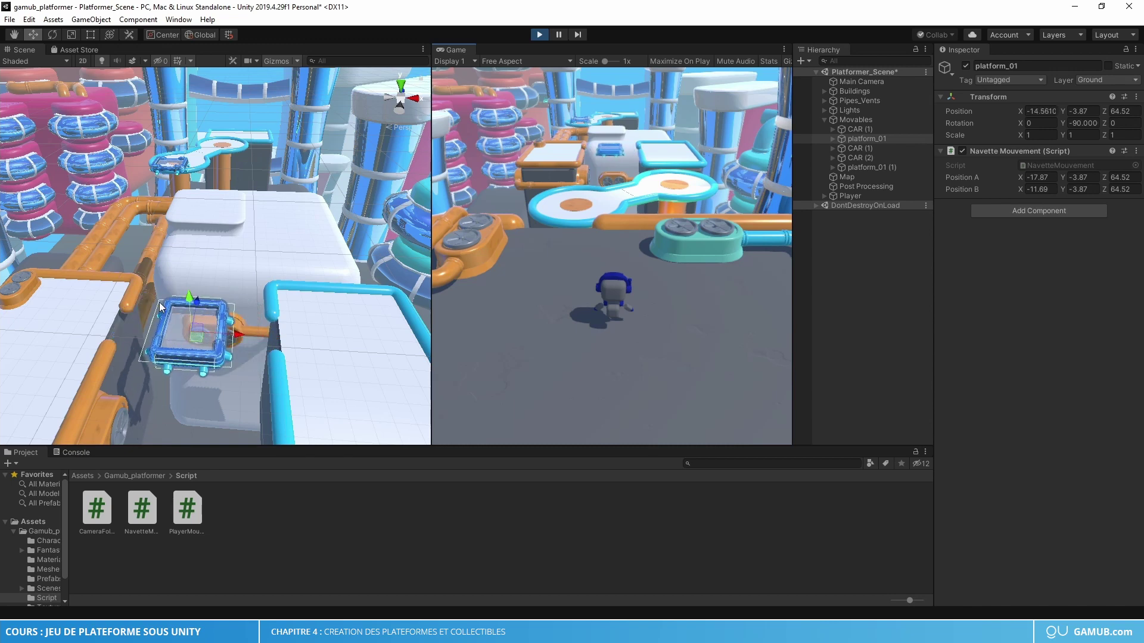
pyautogui.click(540, 35)
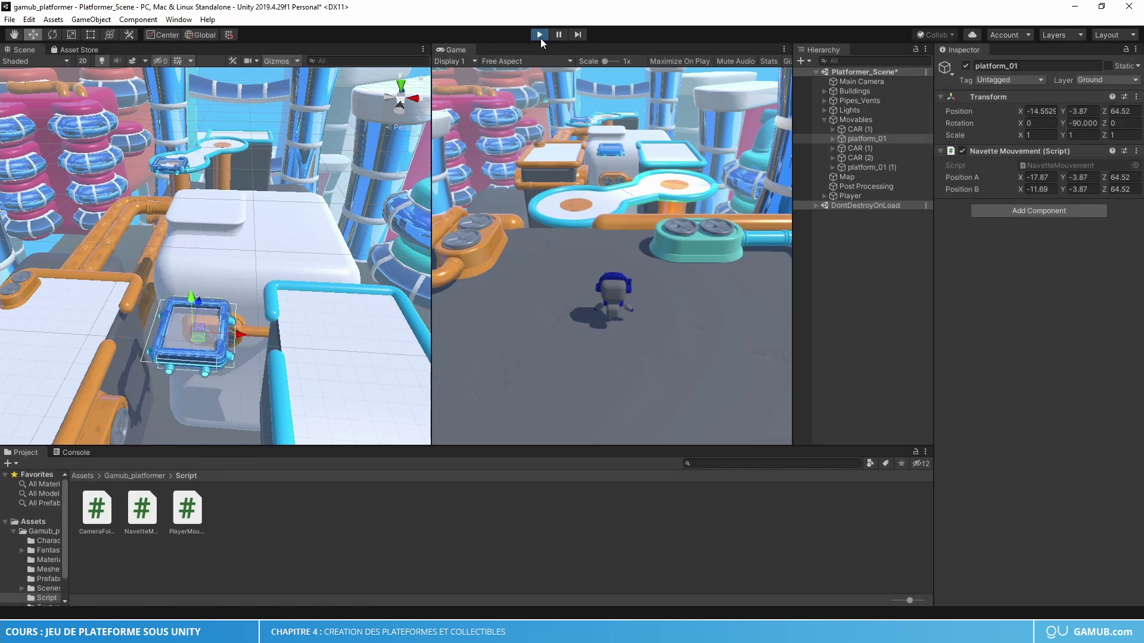
pyautogui.hotkey('alt', 'Tab')
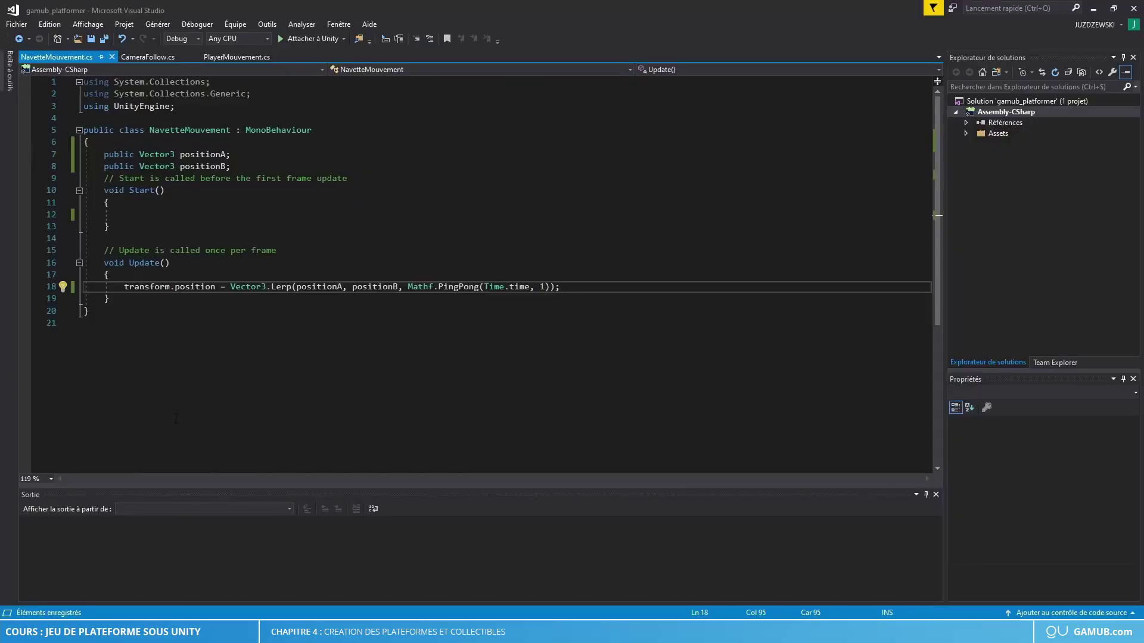
# Add 'public float vitesse;' after positionB, use Time.time*vitesse in PingPong, and save the script
pyautogui.click(238, 169)
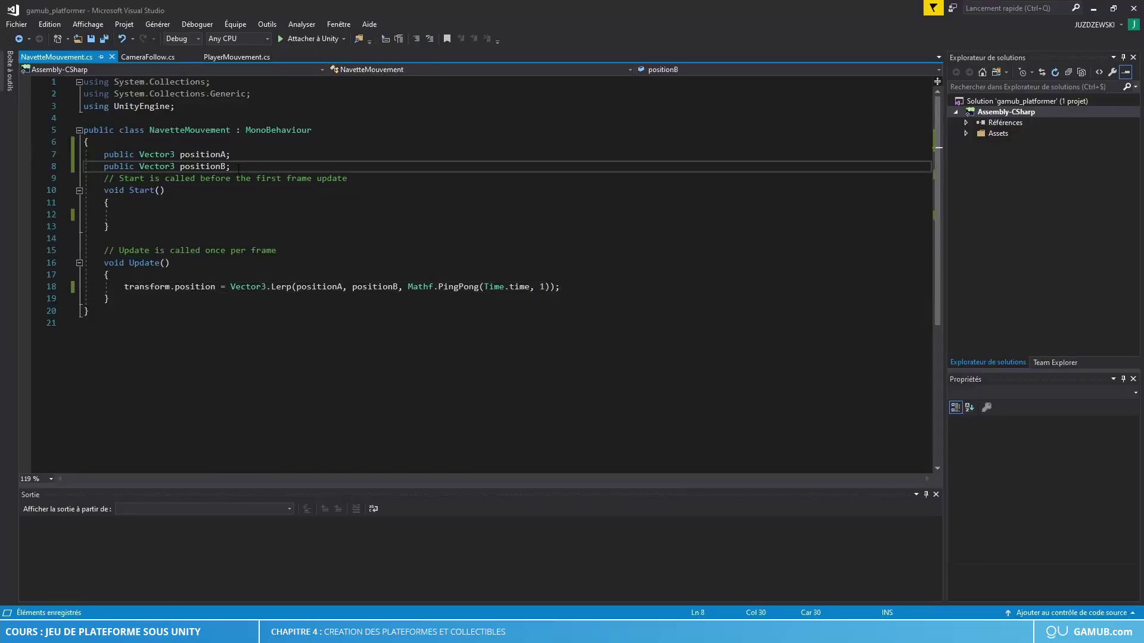
pyautogui.press('Return')
pyautogui.write('public ')
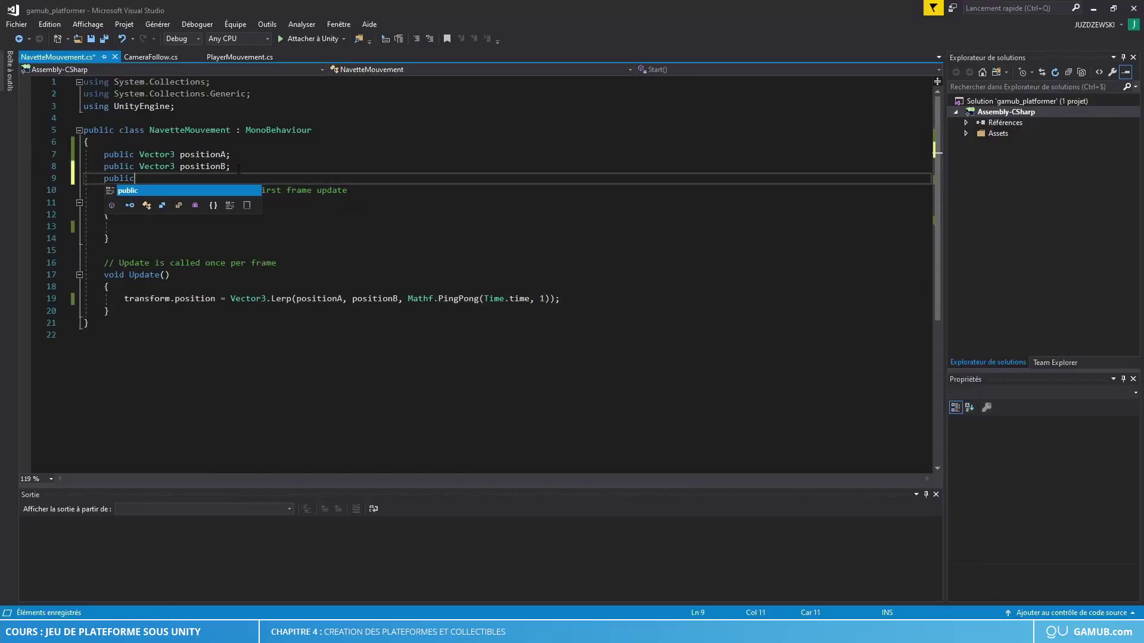
pyautogui.write('float vites')
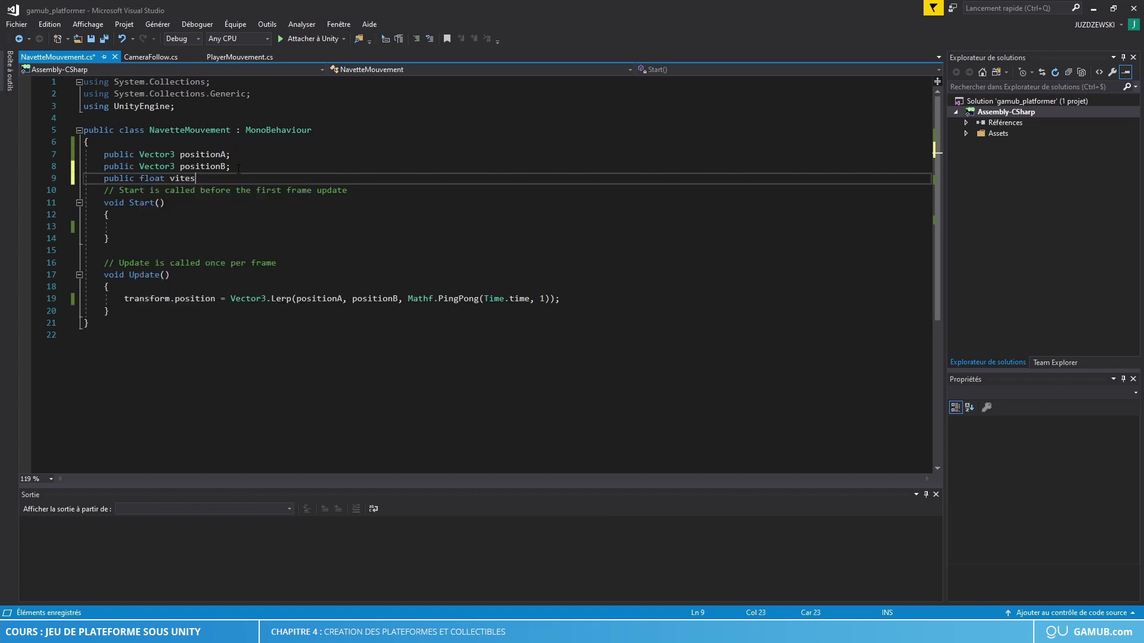
pyautogui.write('se;')
pyautogui.click(535, 298)
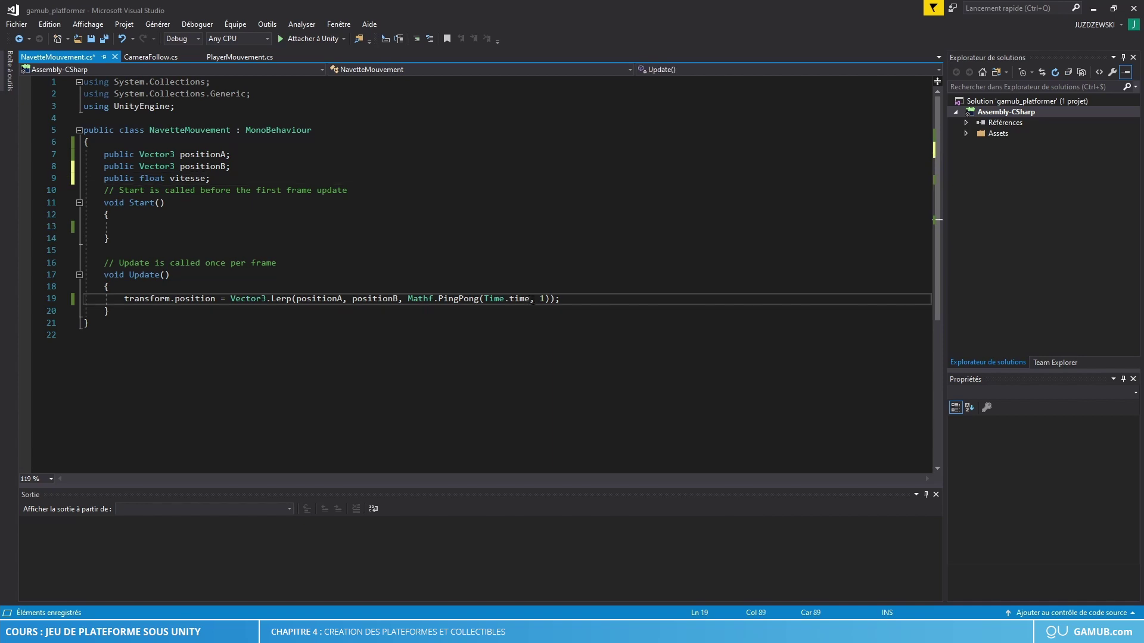
pyautogui.write('*vites')
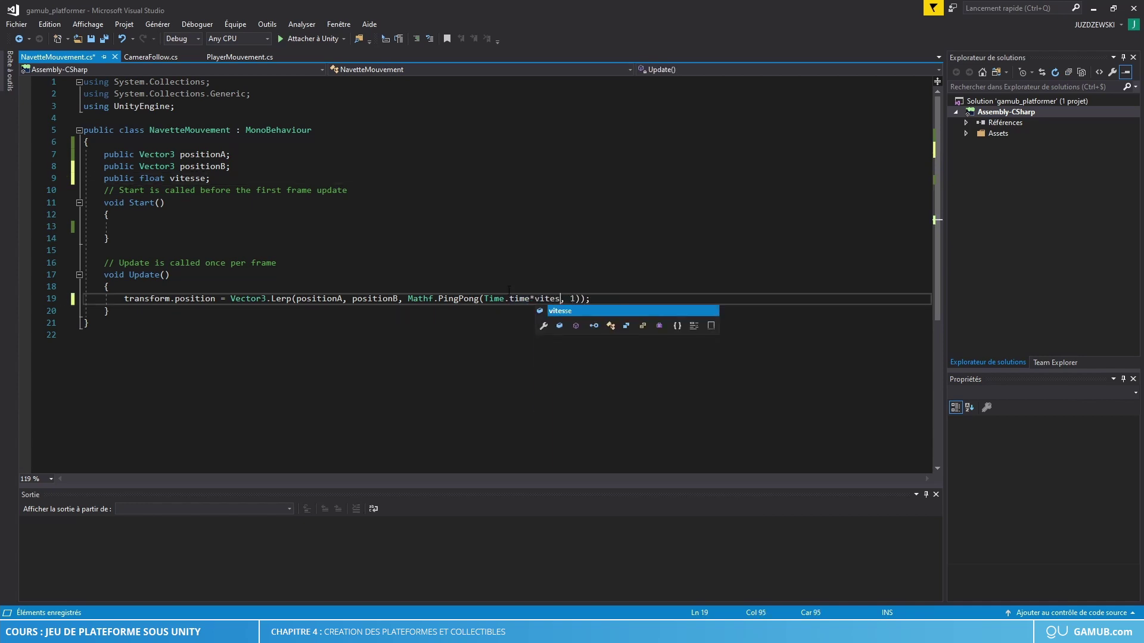
pyautogui.write('se')
pyautogui.press('Right')
pyautogui.press('Right')
pyautogui.press('Right')
pyautogui.hotkey('ctrl', 's')
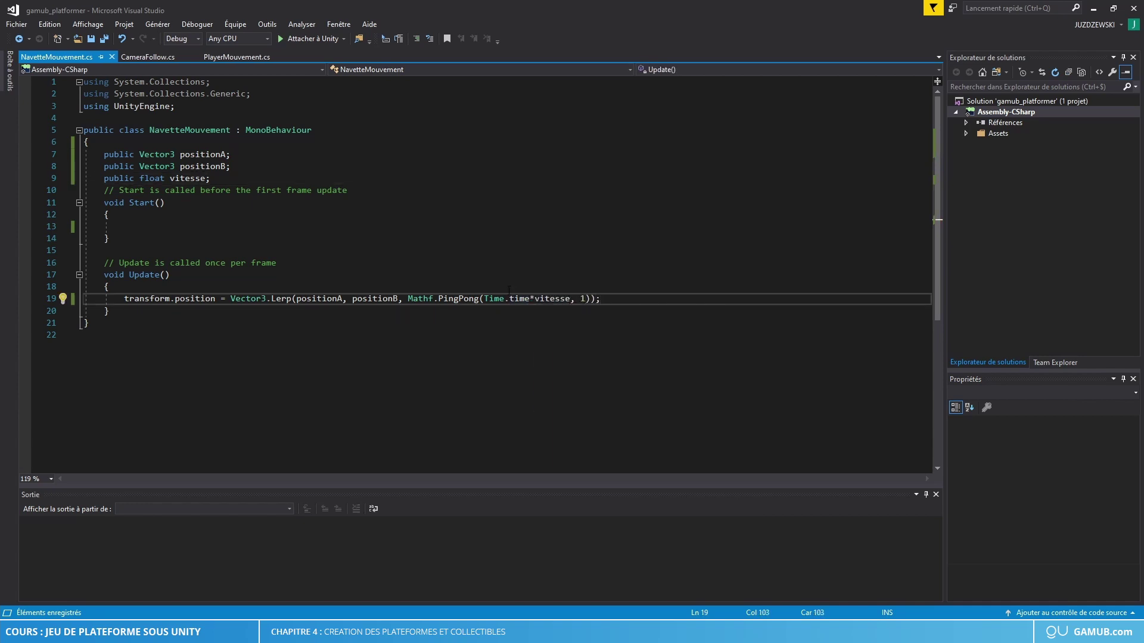
pyautogui.click(86, 618)
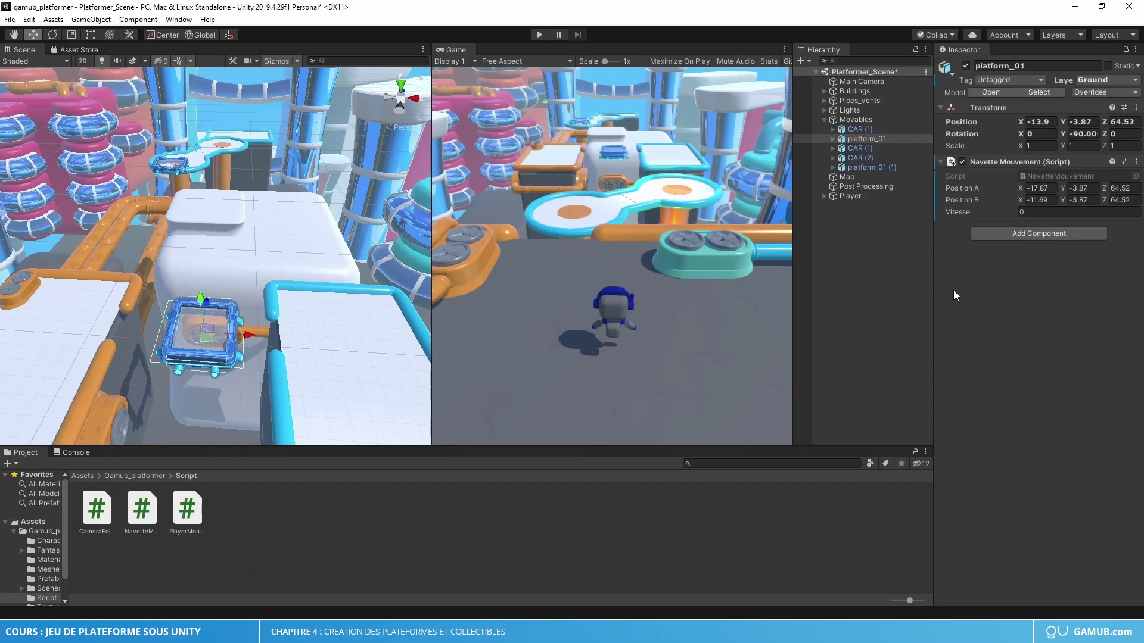
# Set platform_01's Navette Mouvement Vitesse to 0.8 and run the scene
pyautogui.click(1030, 212)
pyautogui.write('0.8')
pyautogui.click(534, 34)
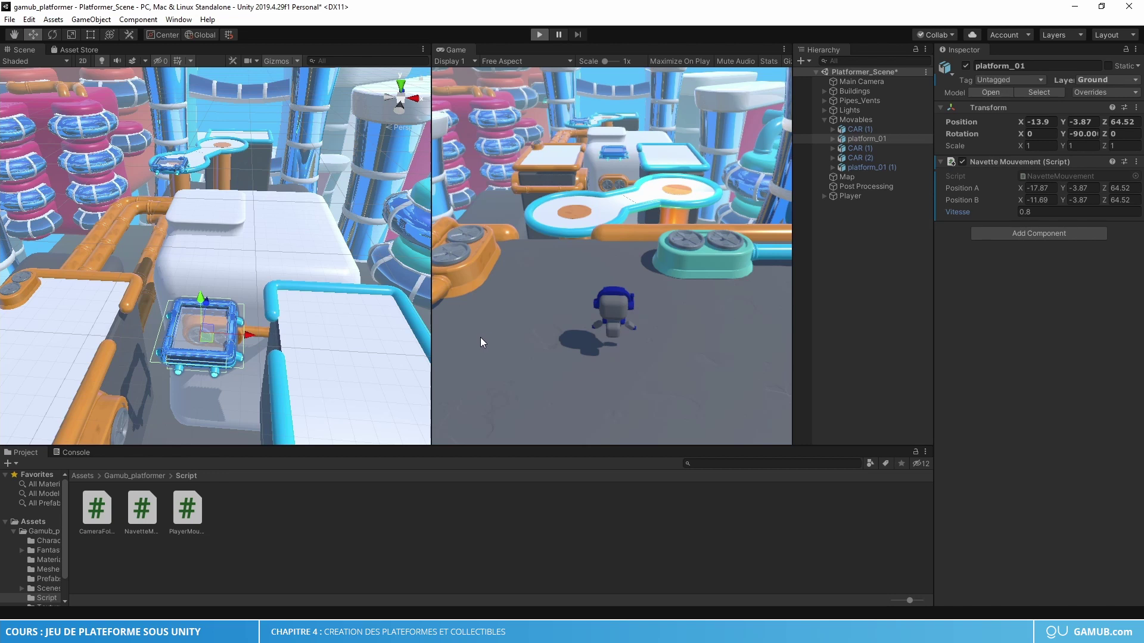
pyautogui.hotkey('ctrl', 'p')
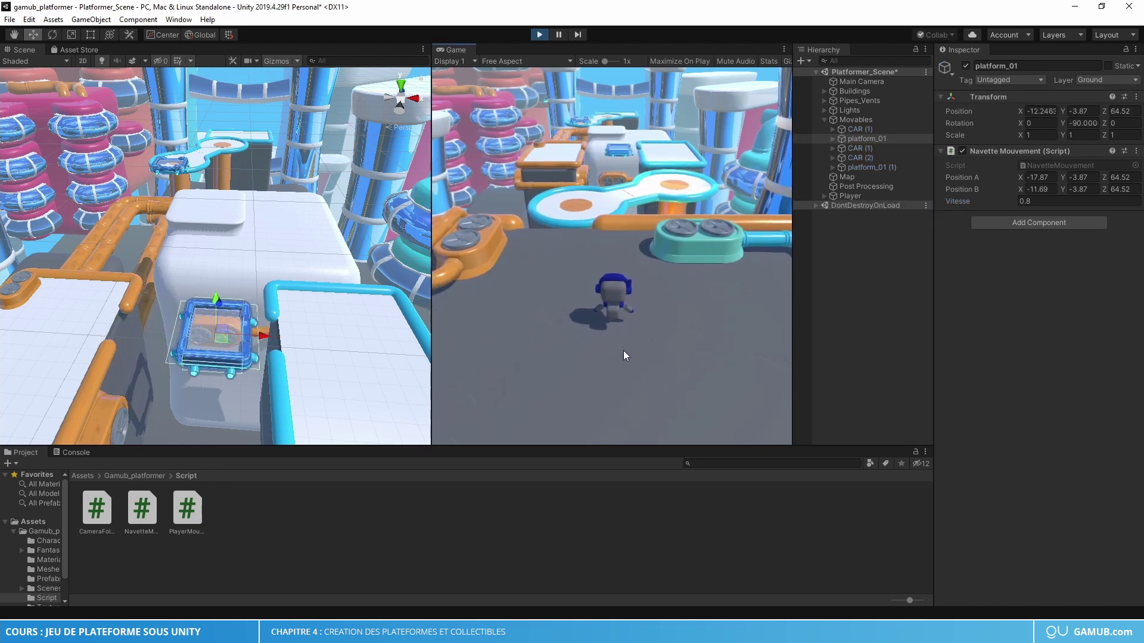
# During play, try Vitesse 2, set it back to 0.8, then stop the game
pyautogui.click(1036, 202)
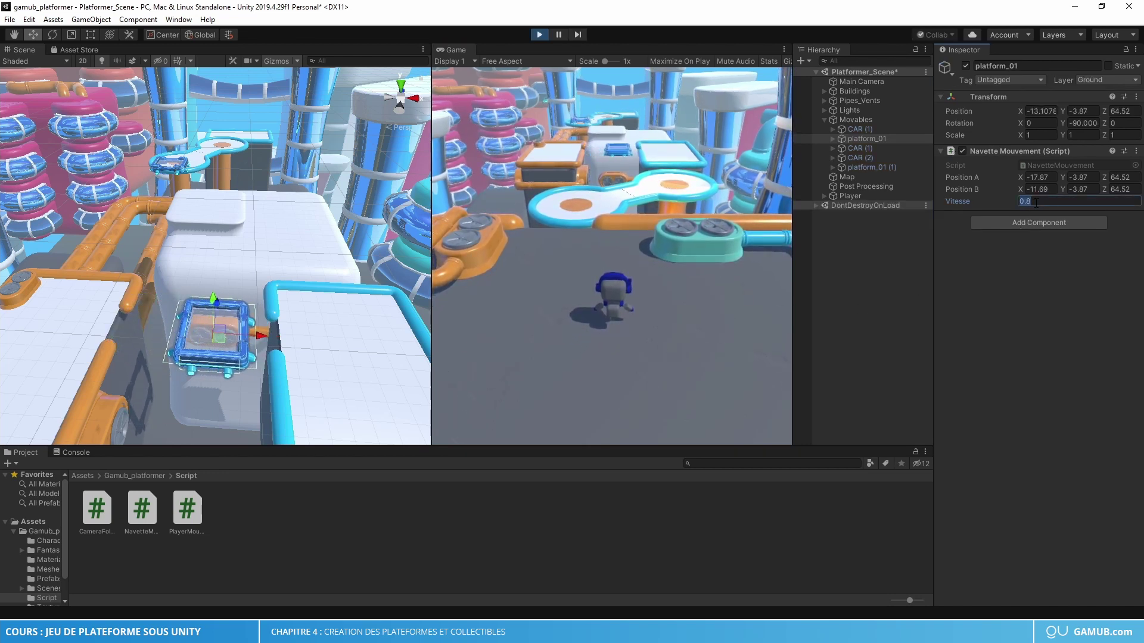
pyautogui.write('2')
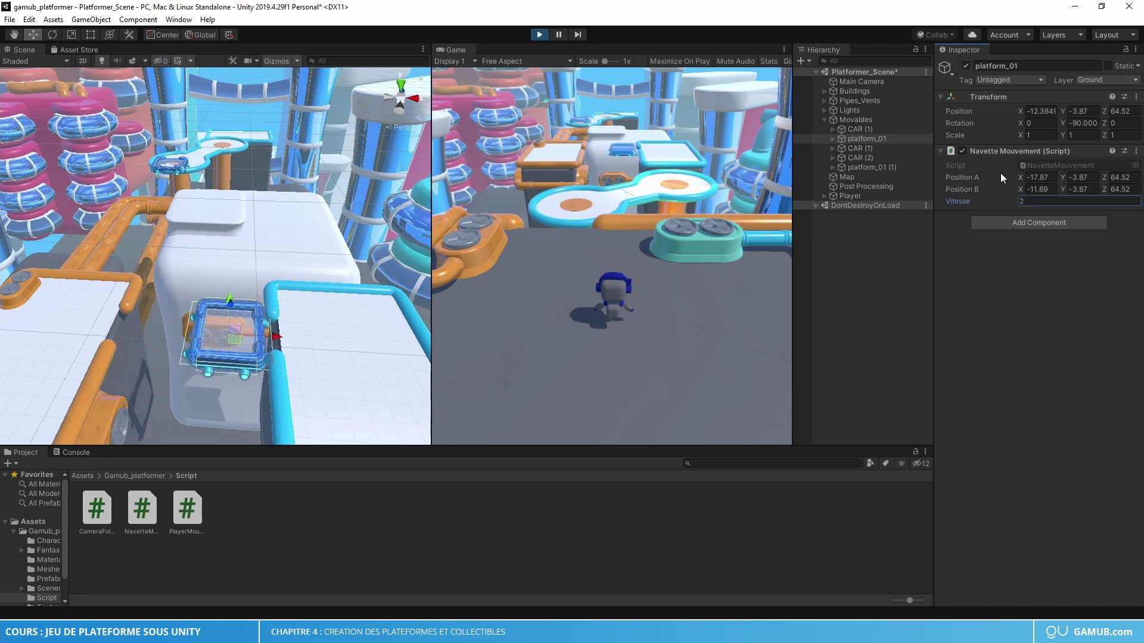
pyautogui.click(1036, 201)
pyautogui.write('0.8')
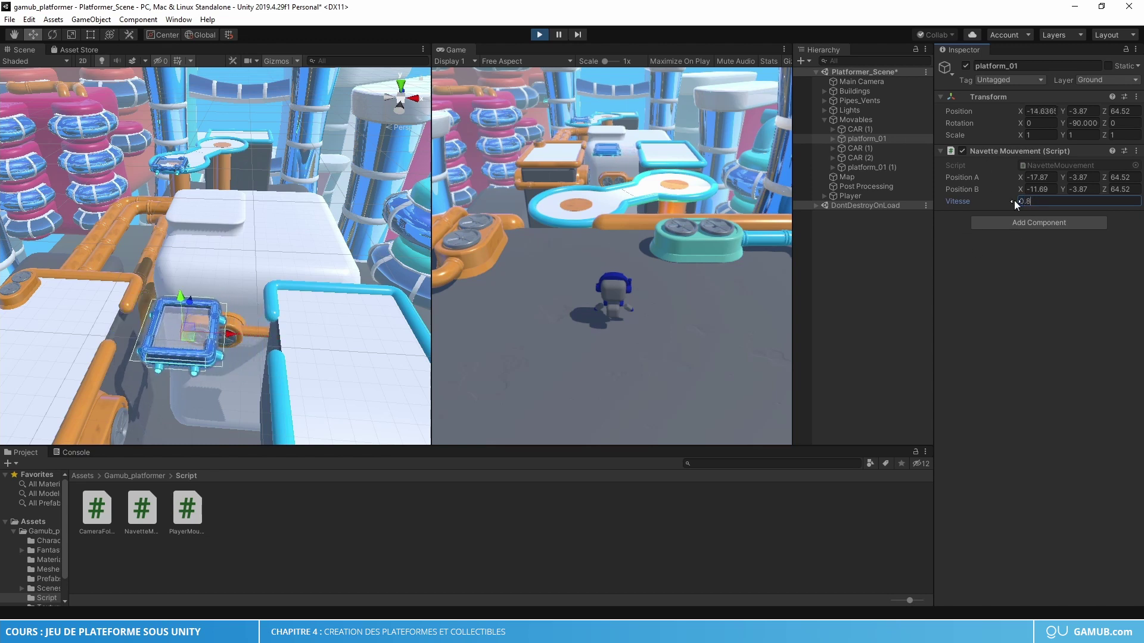
pyautogui.press('Return')
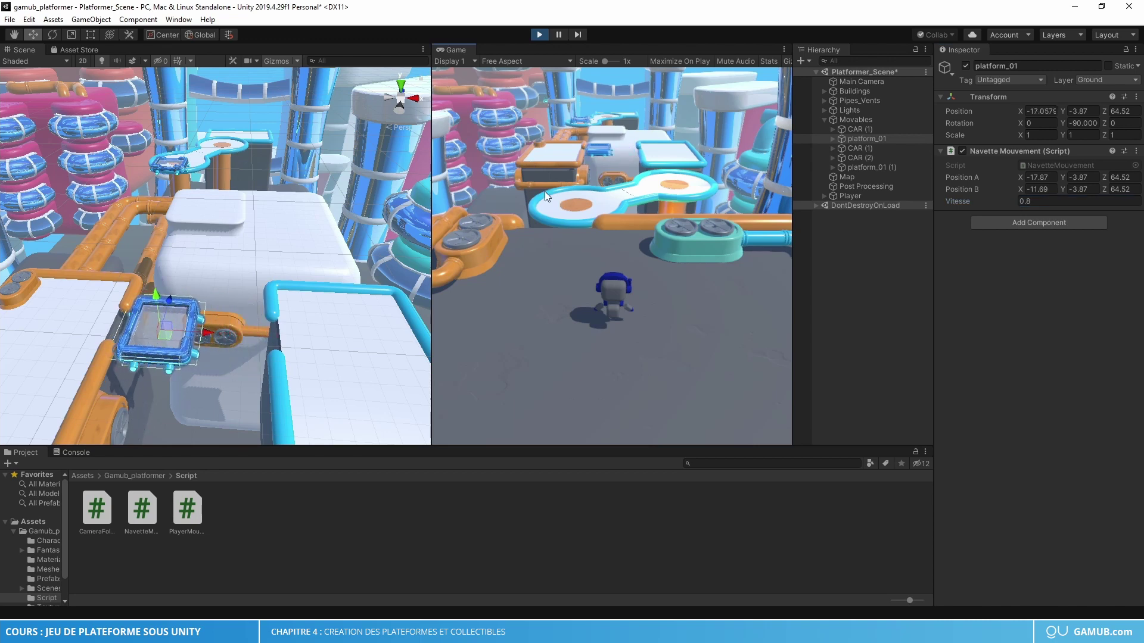
pyautogui.click(540, 35)
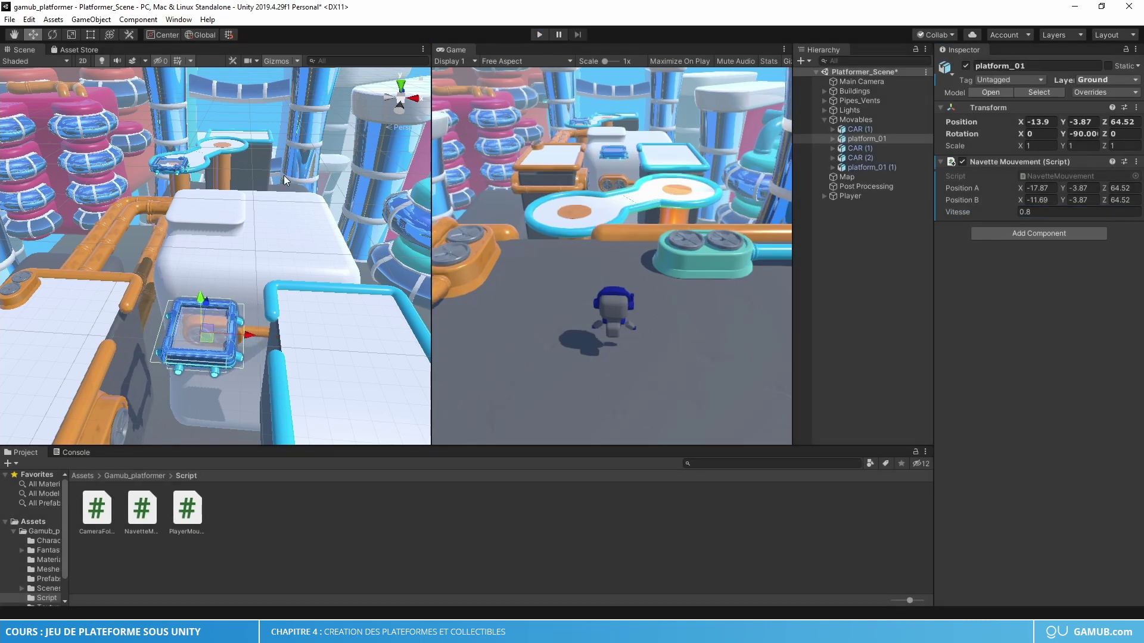
# Select and frame platform_01 (1), then remove its missing (Script) component
pyautogui.moveTo(283, 175); pyautogui.dragTo(110, 246, button='middle')
pyautogui.click(168, 209)
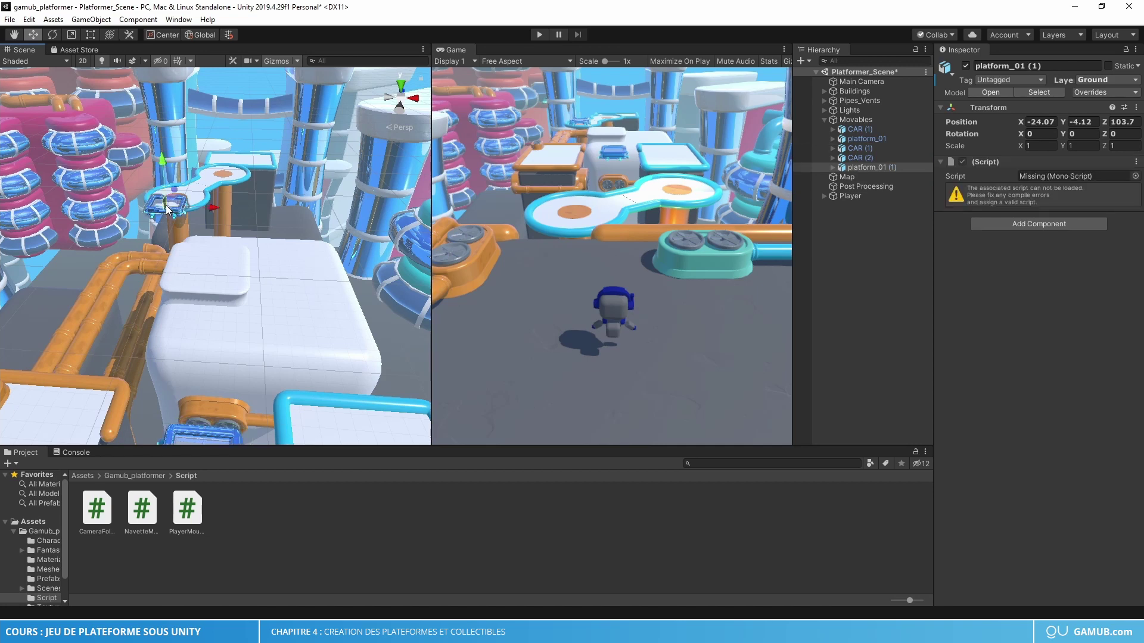
pyautogui.press('f')
pyautogui.moveTo(320, 259); pyautogui.dragTo(202, 245, button='middle')
pyautogui.rightClick(991, 164)
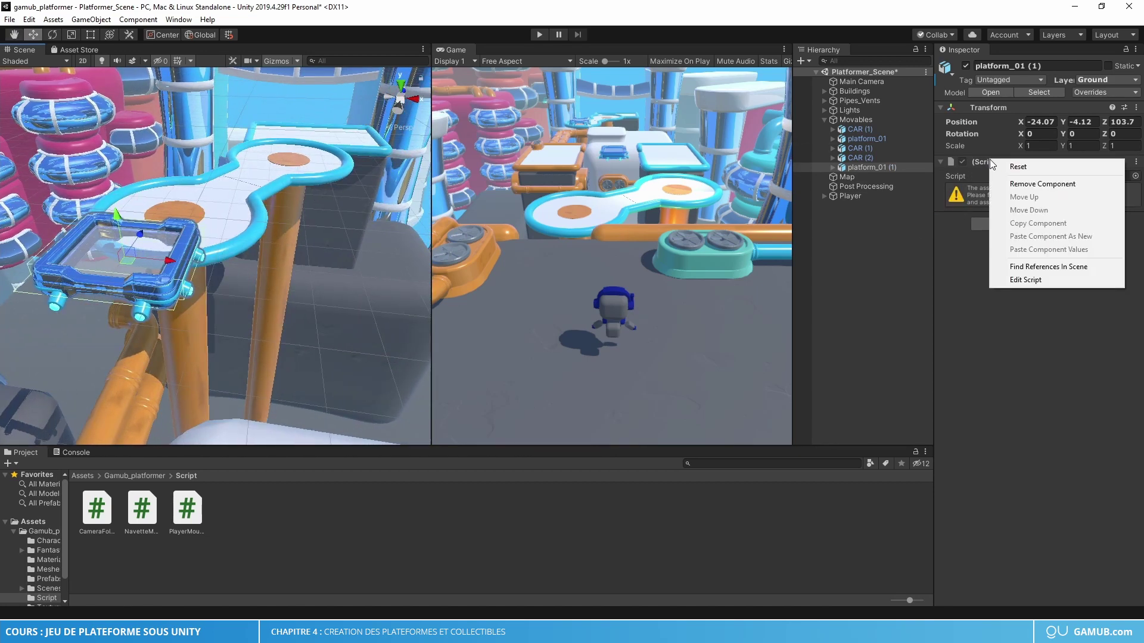
pyautogui.click(1004, 184)
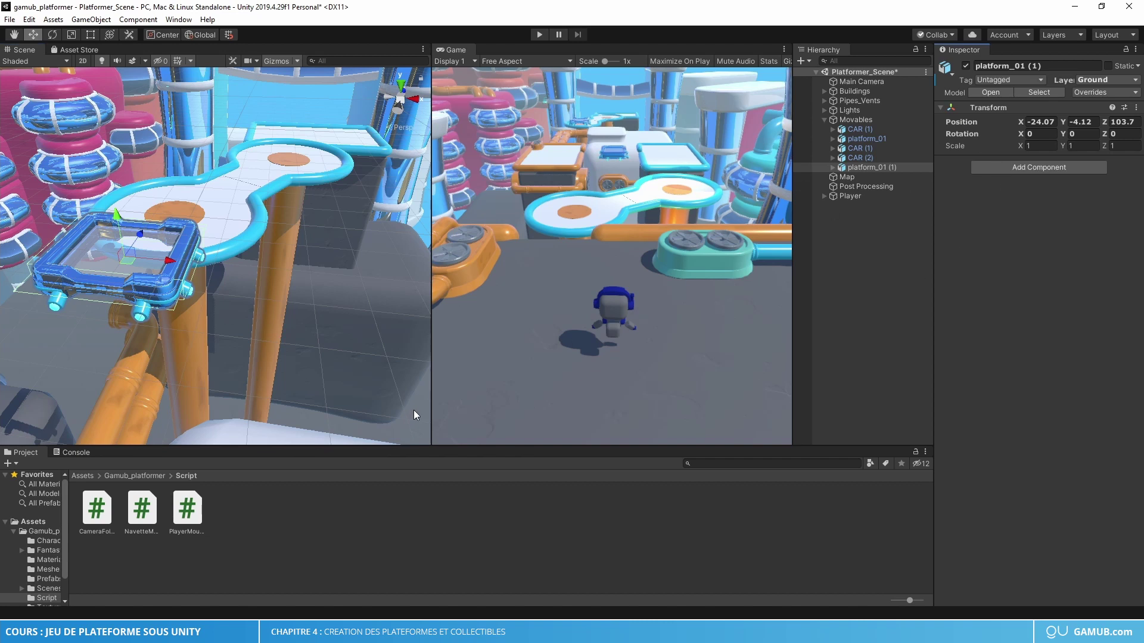
# Attach the NavetteMouvement script to platform_01 (1) and select the blue platform in the scene
pyautogui.moveTo(142, 510); pyautogui.dragTo(1023, 280)
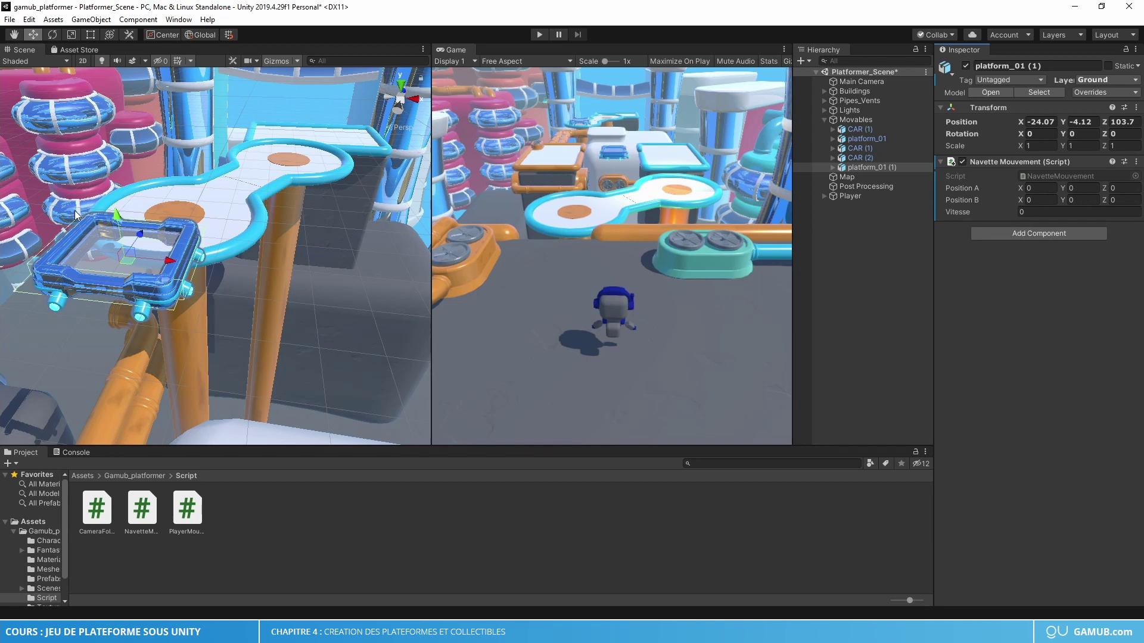
pyautogui.moveTo(147, 364); pyautogui.dragTo(314, 253, button='right')
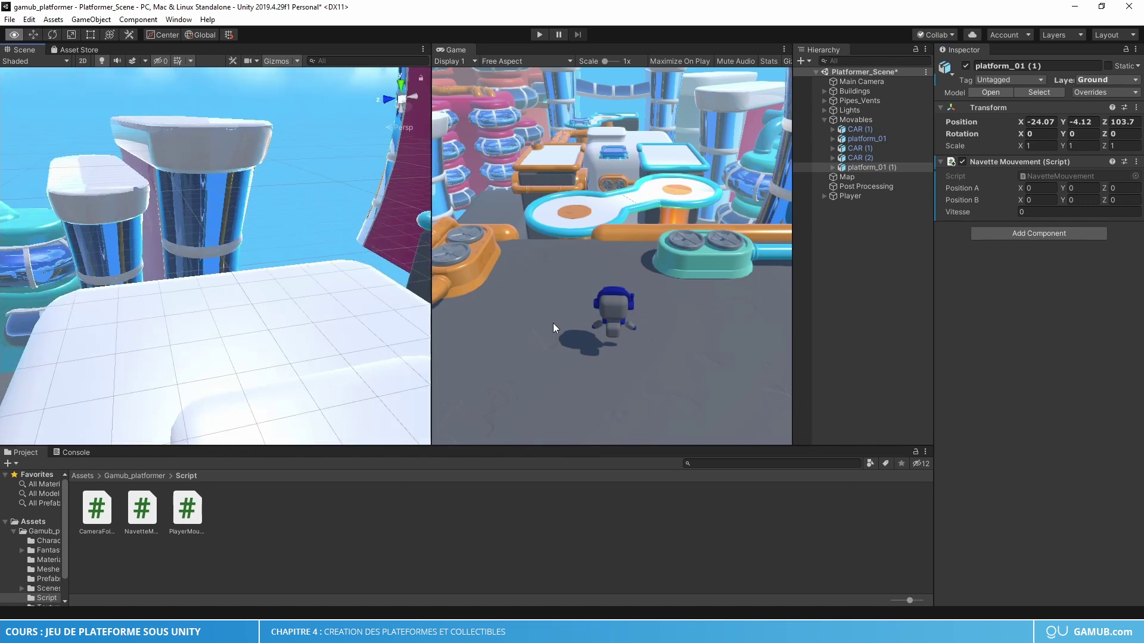
pyautogui.click(228, 252)
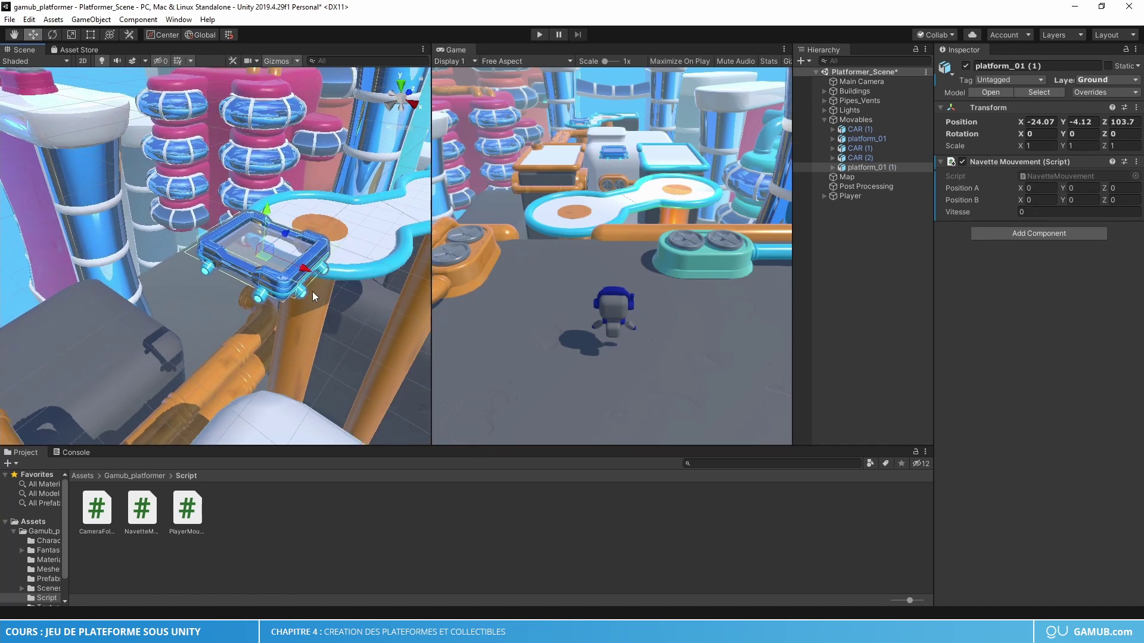
pyautogui.moveTo(312, 291); pyautogui.dragTo(185, 270, button='right')
pyautogui.moveTo(187, 275); pyautogui.dragTo(157, 292, button='middle')
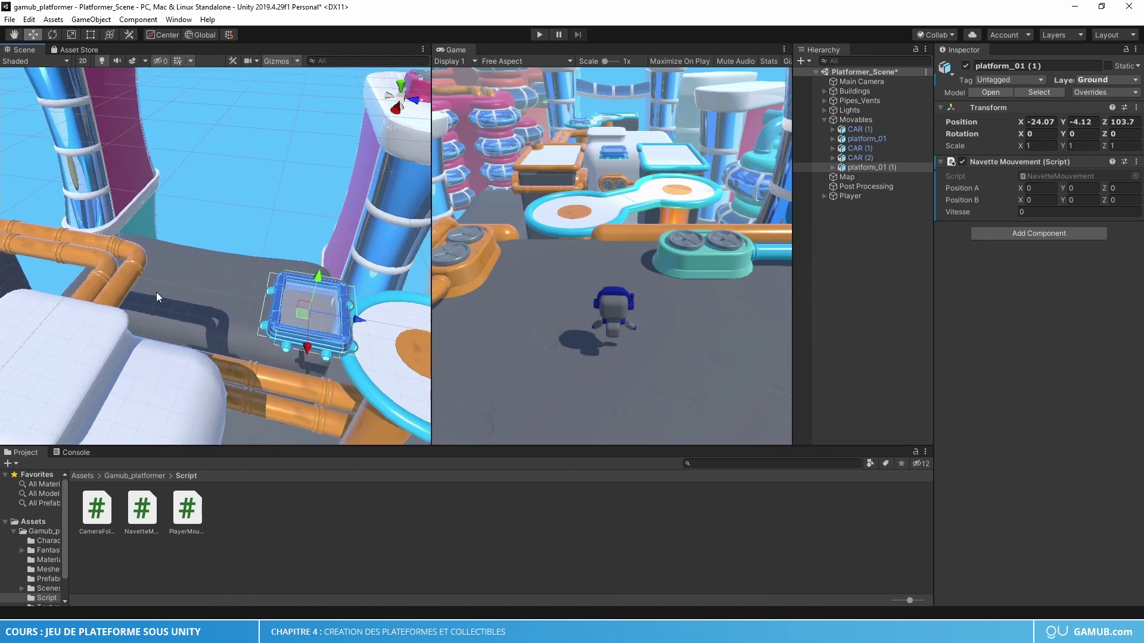
# Move the platform along Z to 92.89 and enter its coordinates (X -24.07) into Position A
pyautogui.moveTo(358, 322)
pyautogui.mouseDown()
pyautogui.moveTo(203, 301)
pyautogui.moveTo(267, 286)
pyautogui.mouseUp()
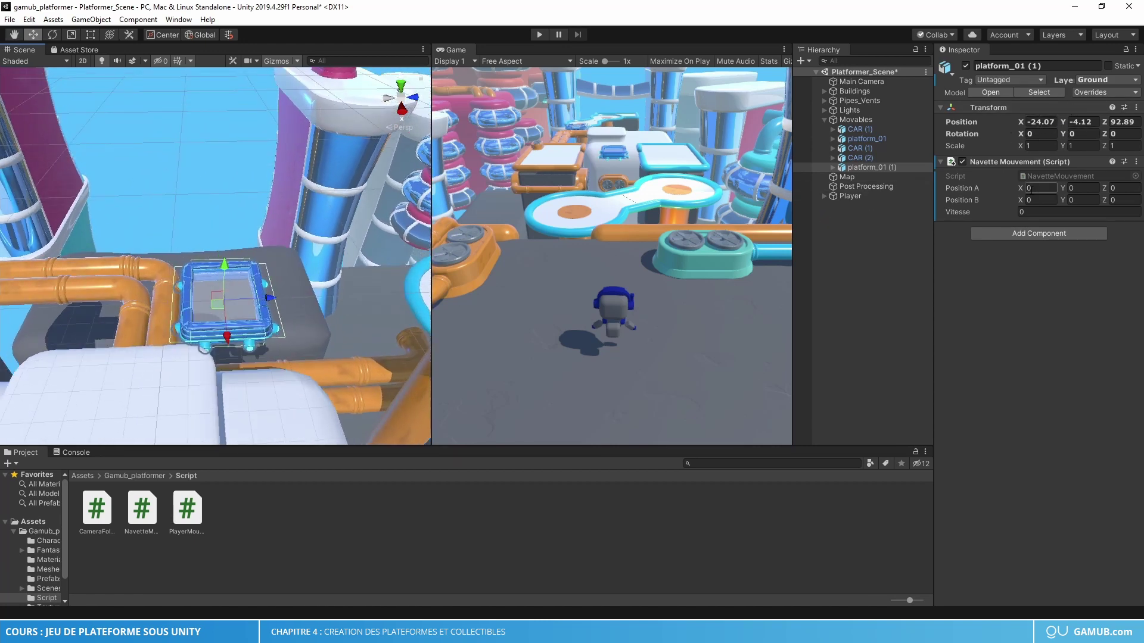
pyautogui.write('-24.07')
pyautogui.click(1081, 190)
pyautogui.write('.12')
pyautogui.click(1116, 189)
# Move the platform back to Z 103.52 and paste its position into Position B
pyautogui.moveTo(326, 291); pyautogui.dragTo(72, 292, button='middle')
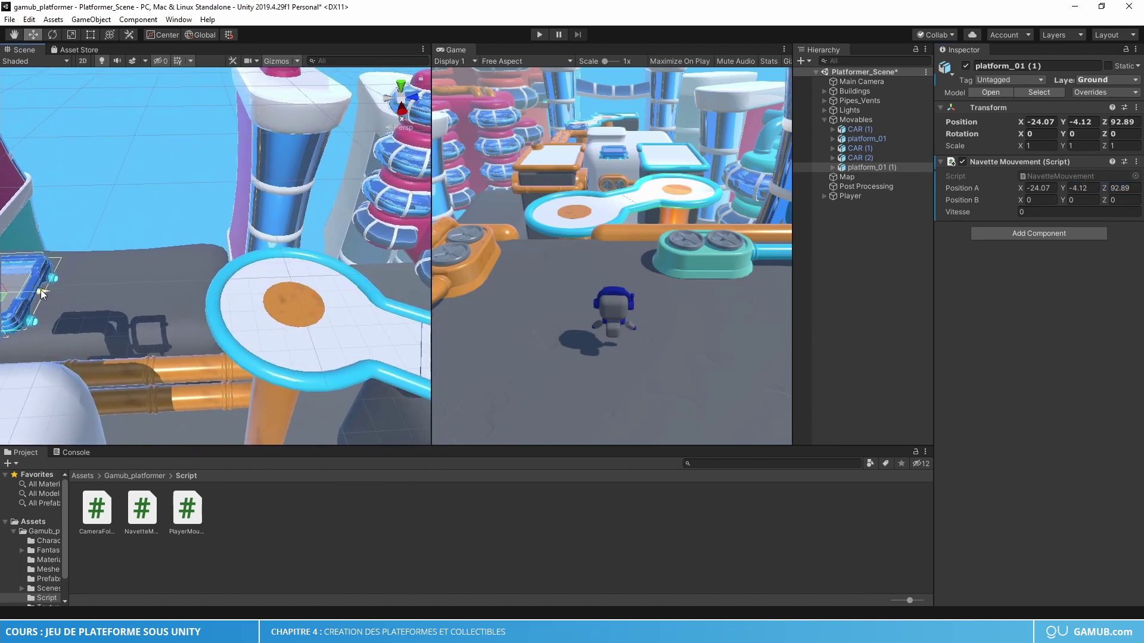
pyautogui.moveTo(40, 289); pyautogui.dragTo(220, 307)
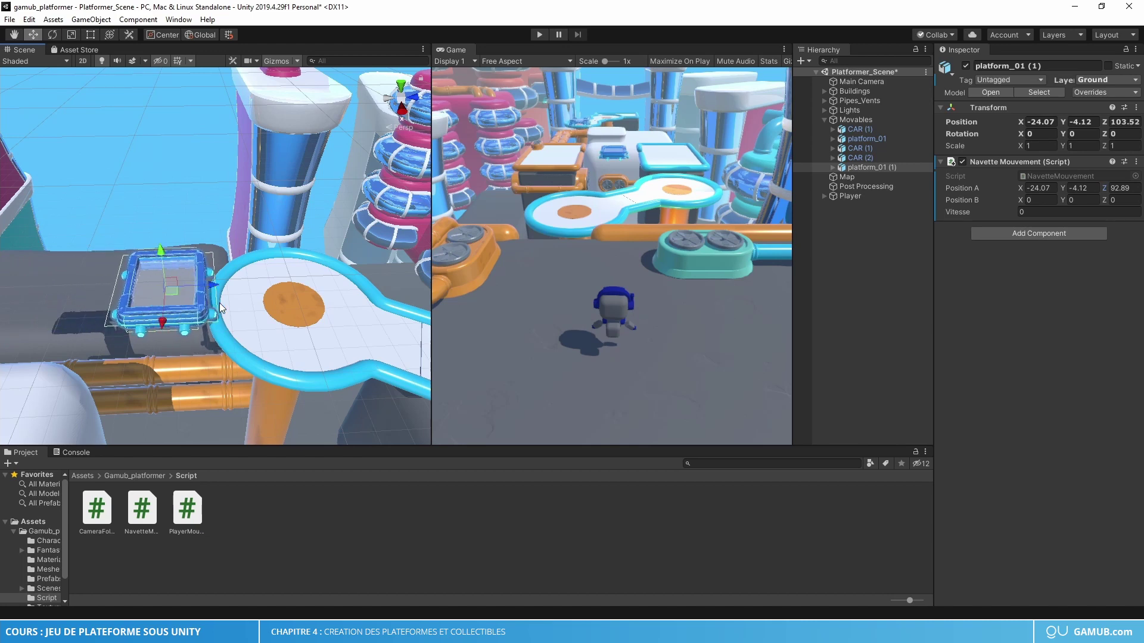
pyautogui.moveTo(221, 307)
pyautogui.mouseDown(button='middle')
pyautogui.moveTo(213, 180)
pyautogui.moveTo(213, 238)
pyautogui.mouseUp(button='middle')
pyautogui.scroll(3, 212, 238)
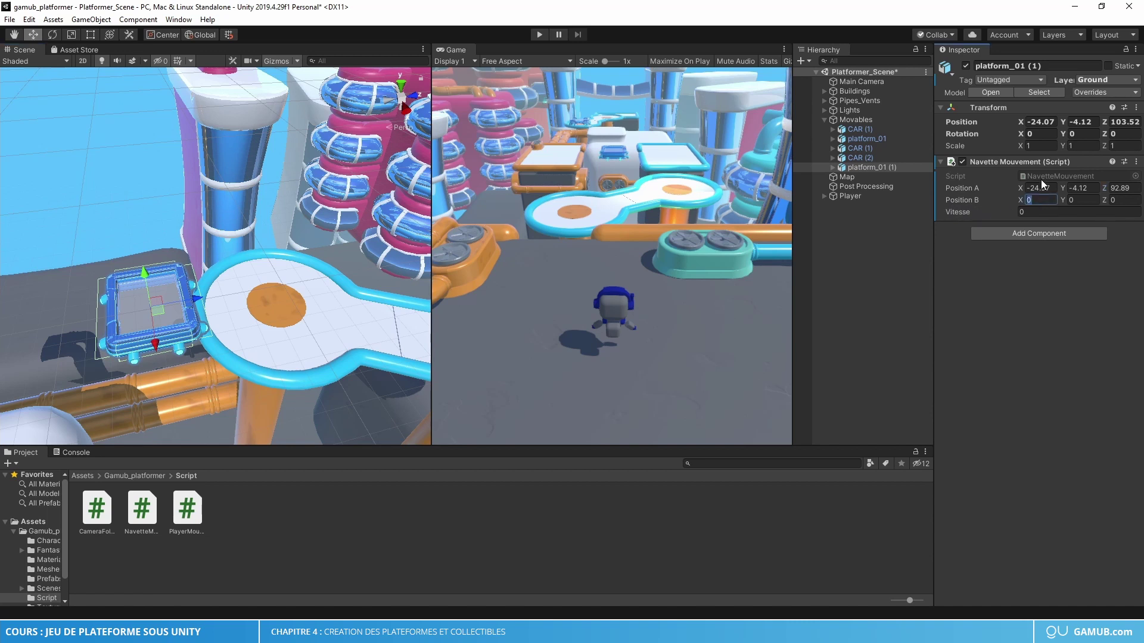
pyautogui.hotkey('ctrl', 'v')
pyautogui.press('f')
pyautogui.scroll(-5, 263, 308)
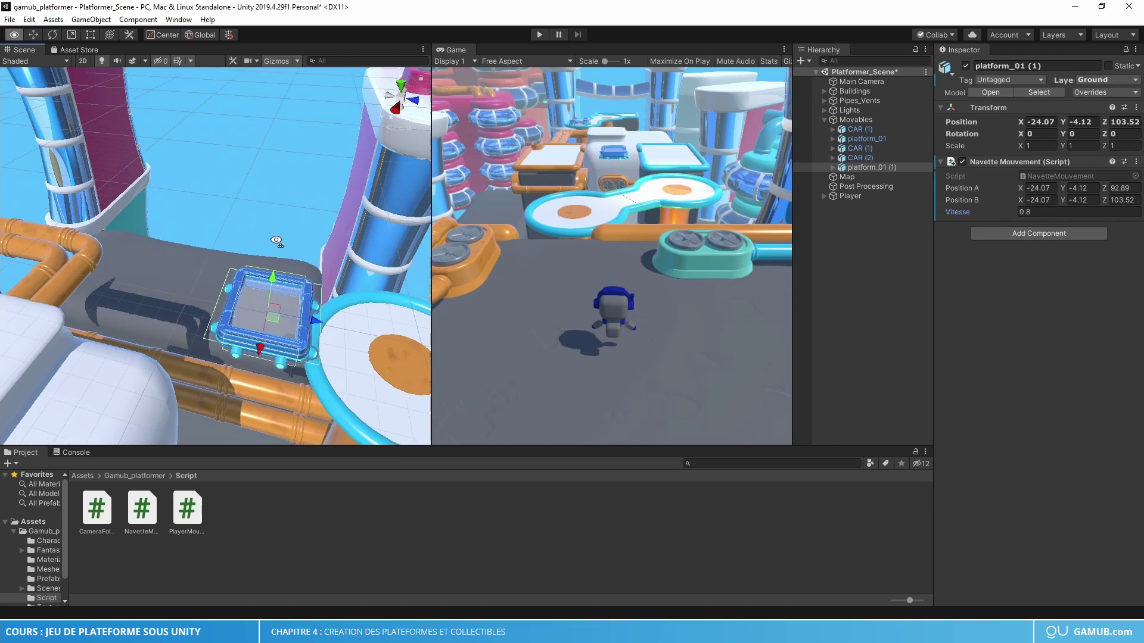
pyautogui.keyDown('alt'); pyautogui.moveTo(263, 308); pyautogui.dragTo(2, 203); pyautogui.keyUp('alt')
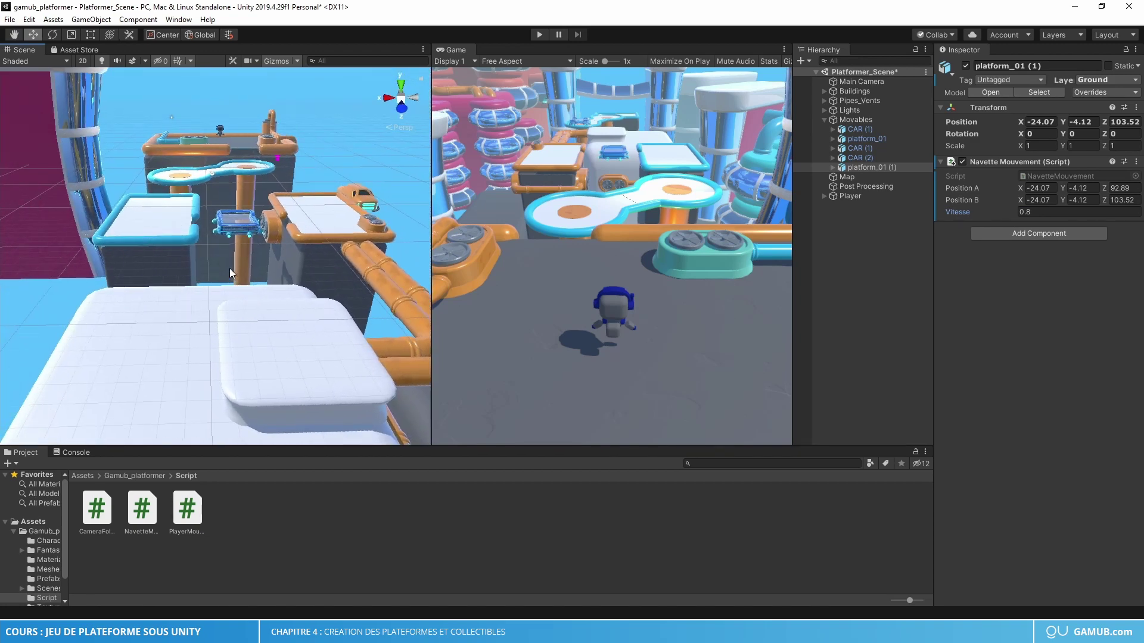
pyautogui.moveTo(221, 271)
pyautogui.keyDown('alt'); pyautogui.mouseDown()
pyautogui.moveTo(89, 350)
pyautogui.moveTo(236, 328)
pyautogui.mouseUp(); pyautogui.keyUp('alt')
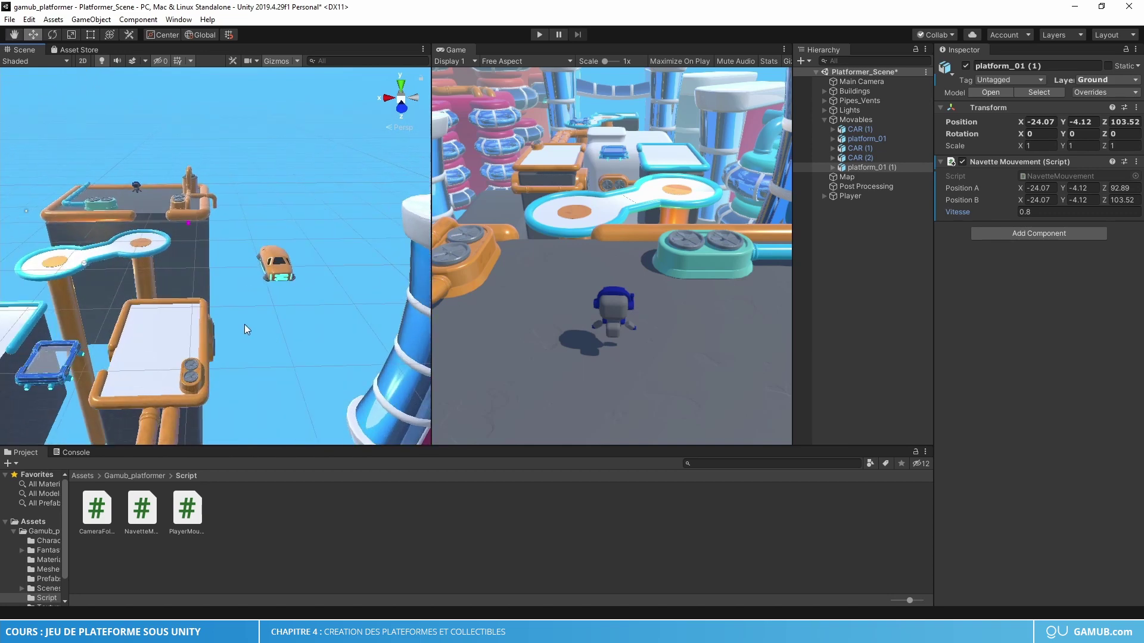
# Select and frame CAR (1), attach NavetteMouvement, and set its Vitesse to 1
pyautogui.click(292, 270)
pyautogui.press('f')
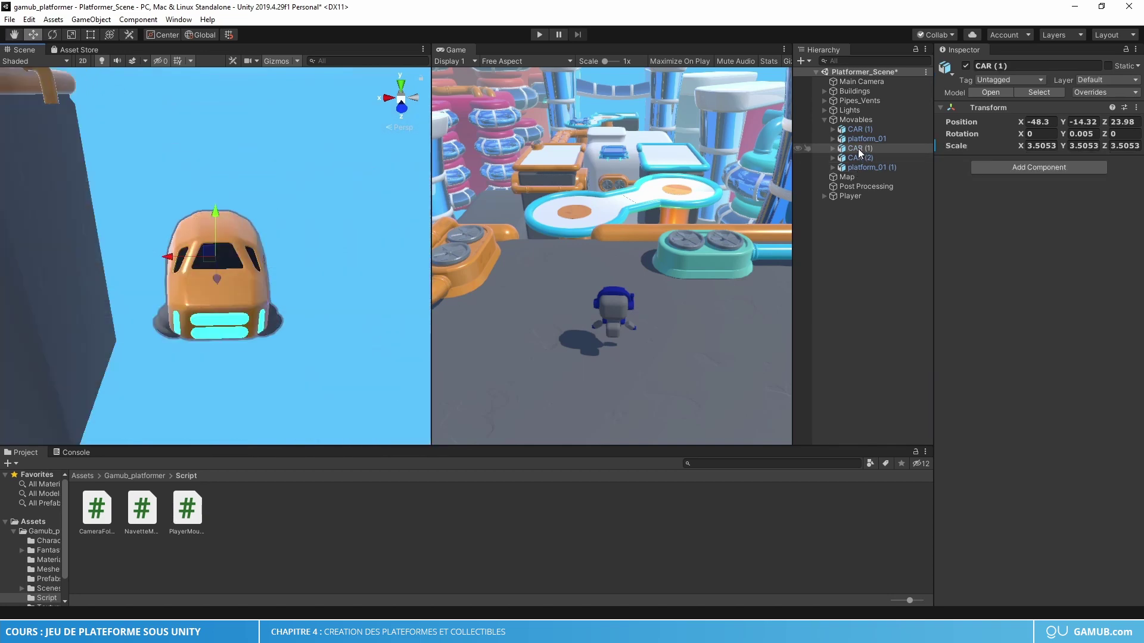
pyautogui.click(852, 149)
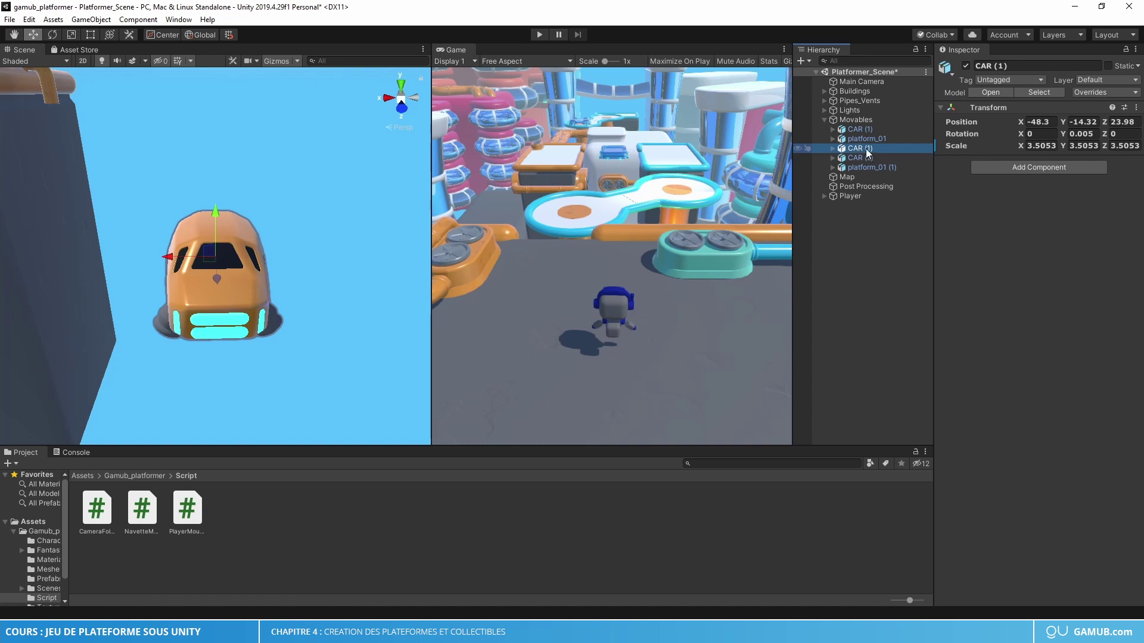
pyautogui.moveTo(137, 500); pyautogui.dragTo(988, 287)
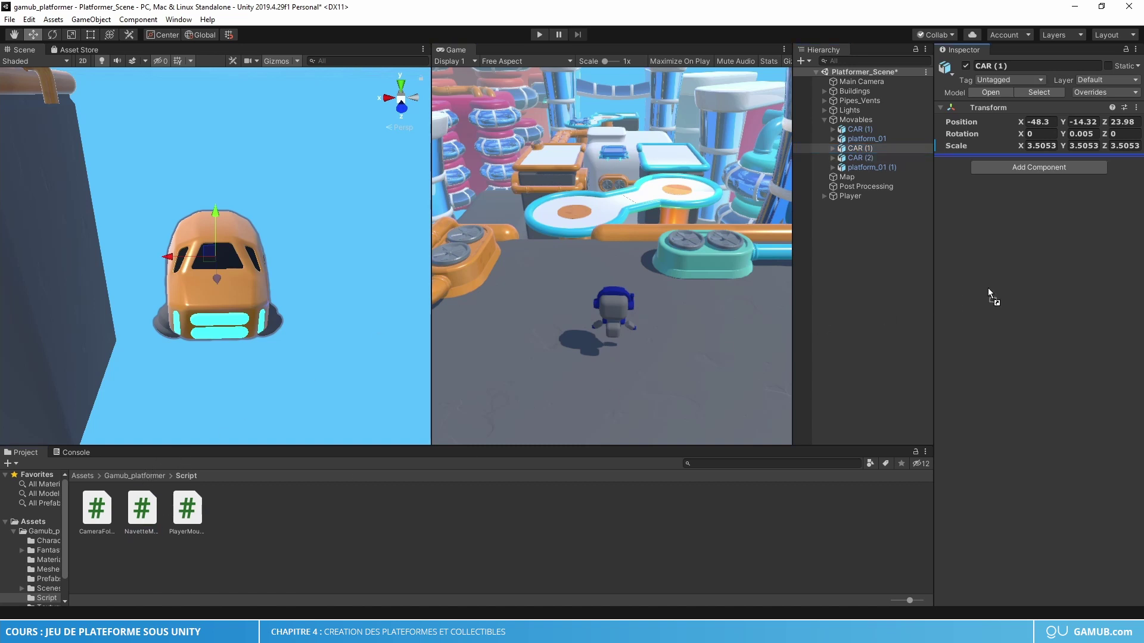
pyautogui.moveTo(411, 323); pyautogui.dragTo(536, 322, button='right')
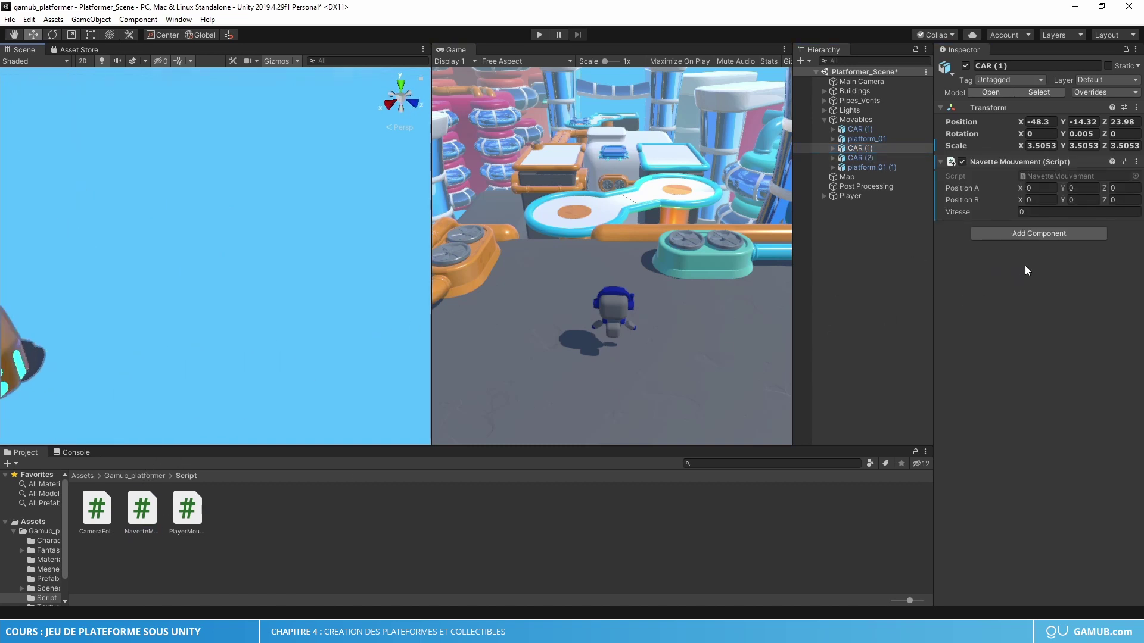
pyautogui.click(1025, 212)
pyautogui.write('1')
# Paste the car's position (Z 23.98) into Position A, move it to Z 159.7, and paste into Position B
pyautogui.moveTo(217, 350)
pyautogui.keyDown('alt'); pyautogui.mouseDown()
pyautogui.moveTo(268, 348)
pyautogui.moveTo(273, 371)
pyautogui.mouseUp(); pyautogui.keyUp('alt')
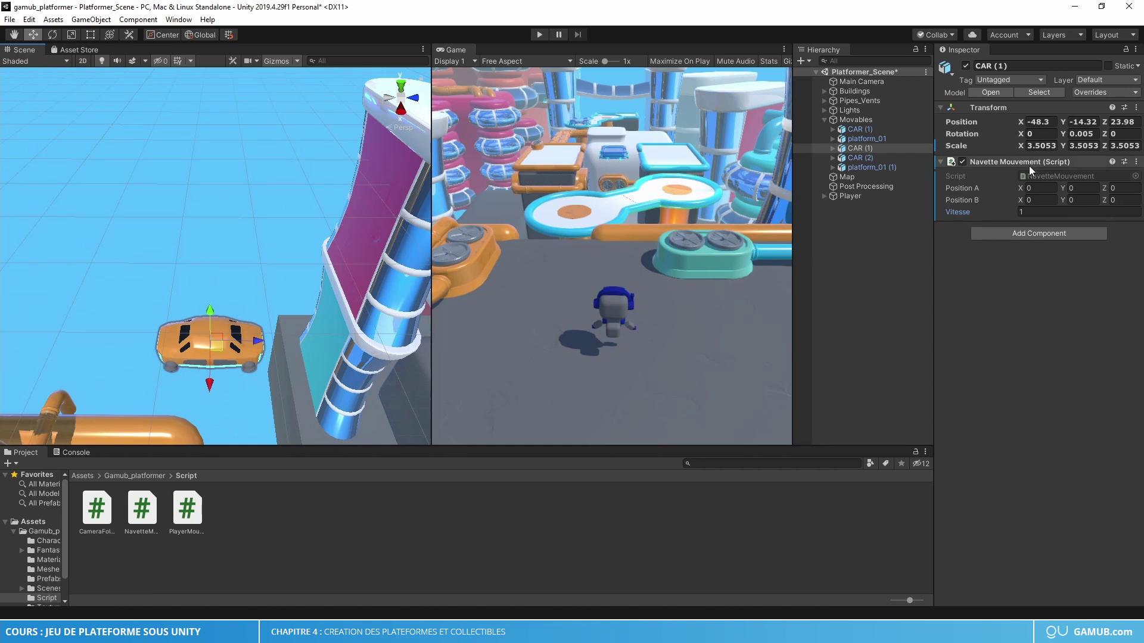
pyautogui.click(1040, 191)
pyautogui.hotkey('ctrl', 'v')
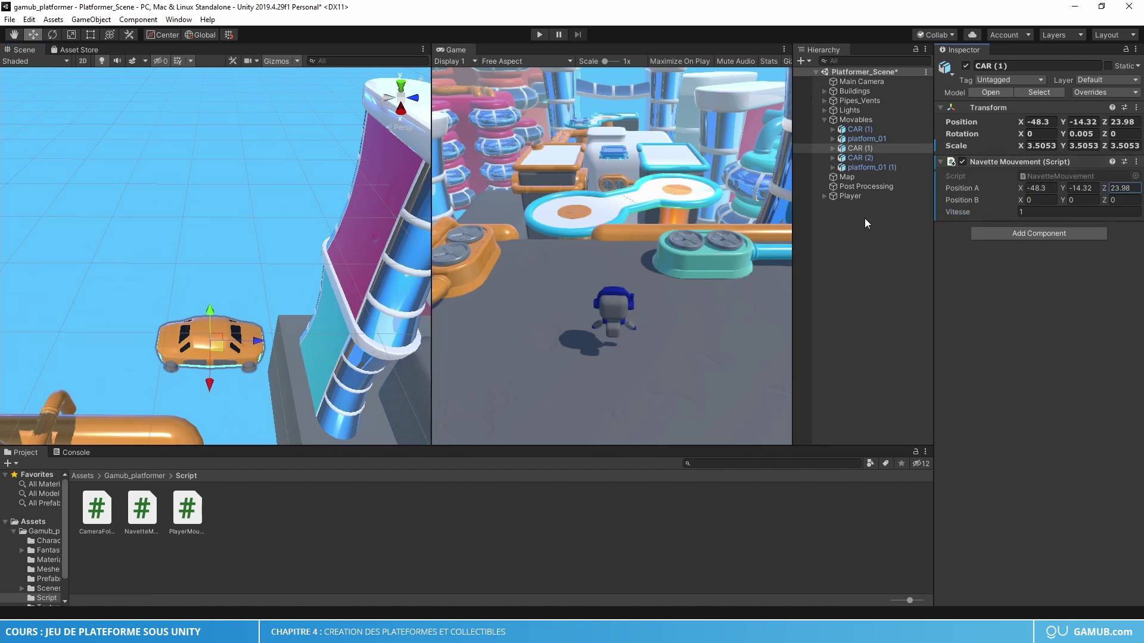
pyautogui.moveTo(432, 280)
pyautogui.mouseDown()
pyautogui.moveTo(568, 280)
pyautogui.moveTo(293, 302)
pyautogui.moveTo(306, 305)
pyautogui.mouseUp()
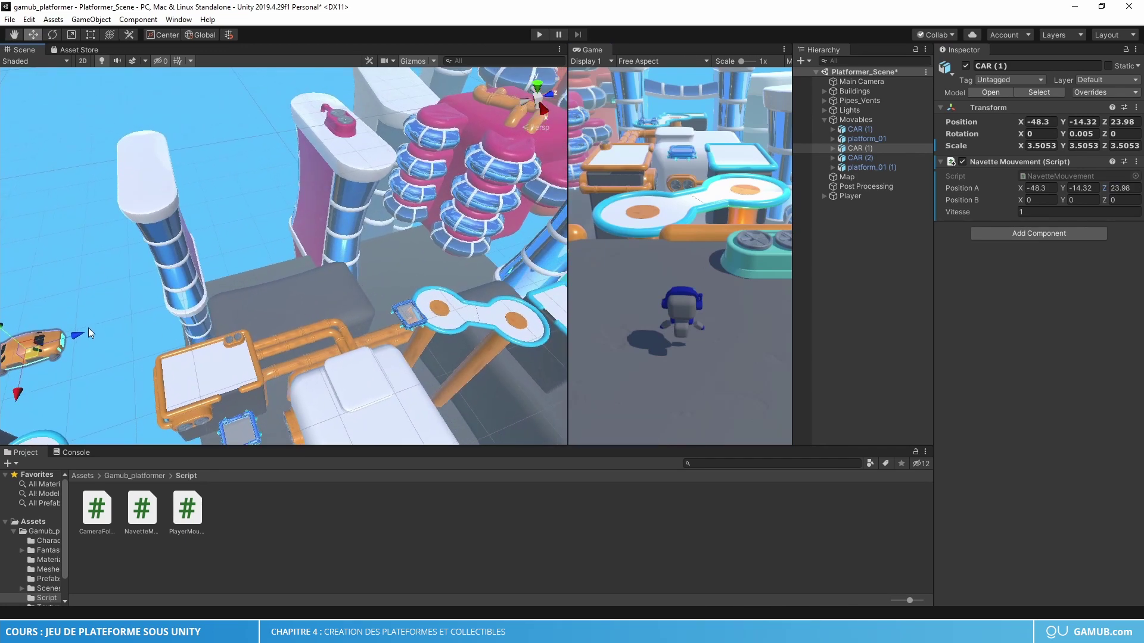
pyautogui.moveTo(74, 336)
pyautogui.mouseDown()
pyautogui.moveTo(266, 288)
pyautogui.moveTo(301, 309)
pyautogui.moveTo(163, 333)
pyautogui.mouseUp()
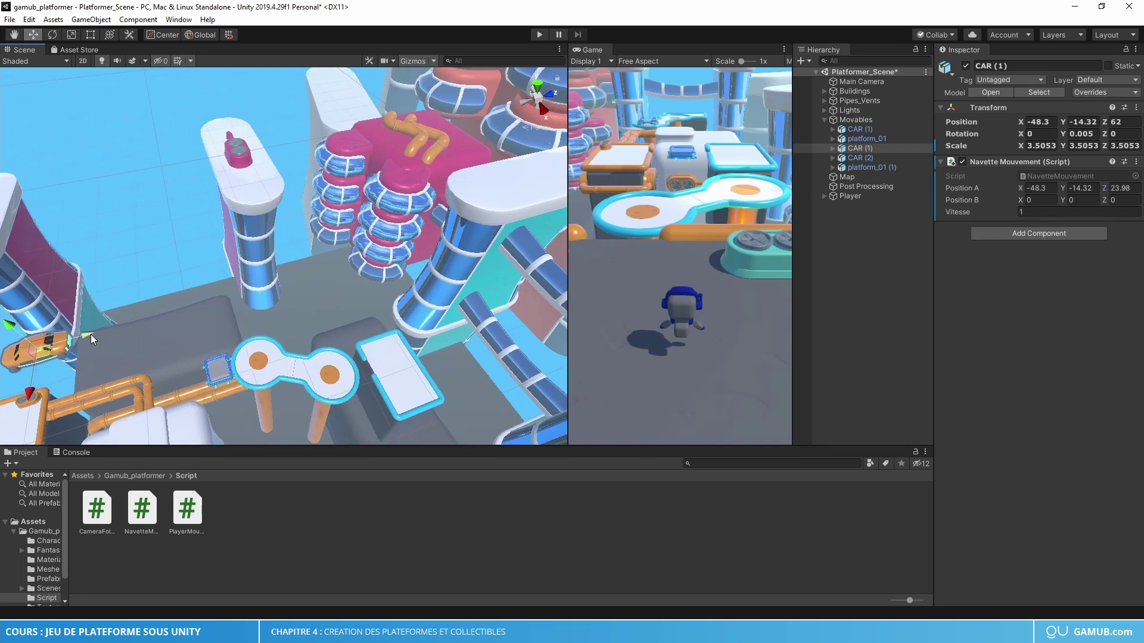
pyautogui.moveTo(91, 335); pyautogui.dragTo(402, 272)
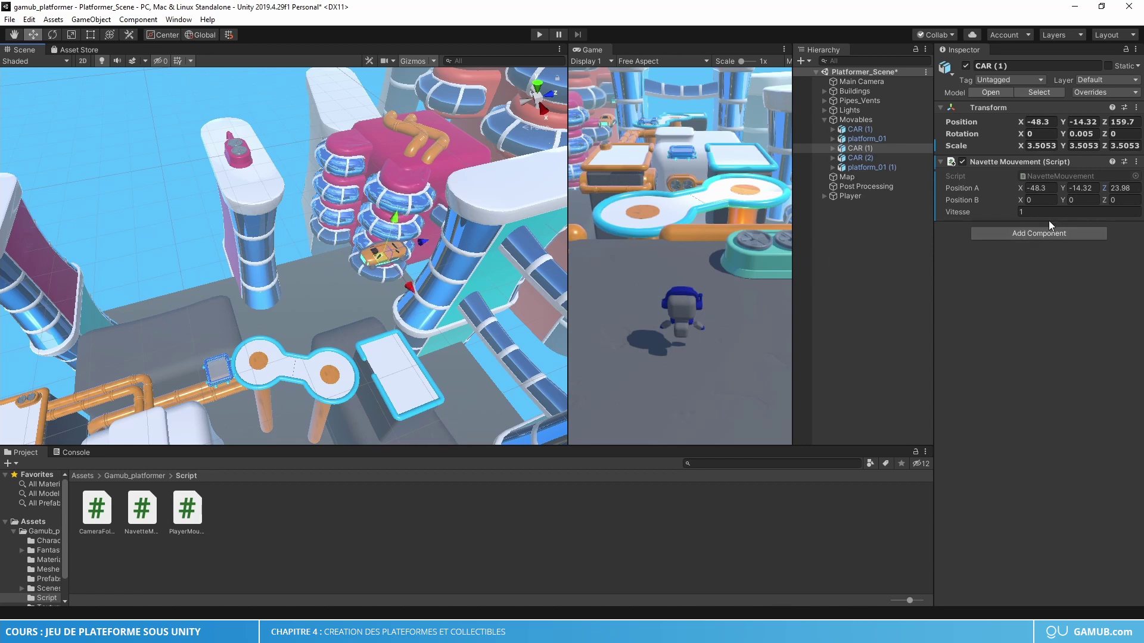
pyautogui.hotkey('ctrl', 'v')
pyautogui.moveTo(335, 273)
pyautogui.mouseDown(button='middle')
pyautogui.moveTo(334, 260)
pyautogui.moveTo(394, 298)
pyautogui.mouseUp(button='middle')
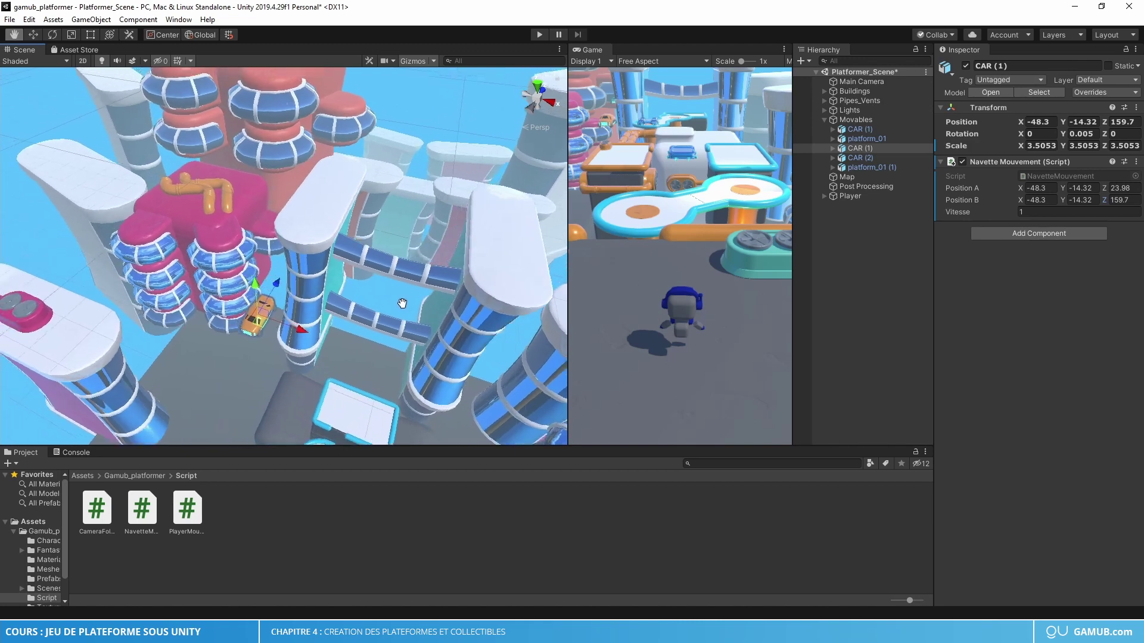
pyautogui.click(861, 158)
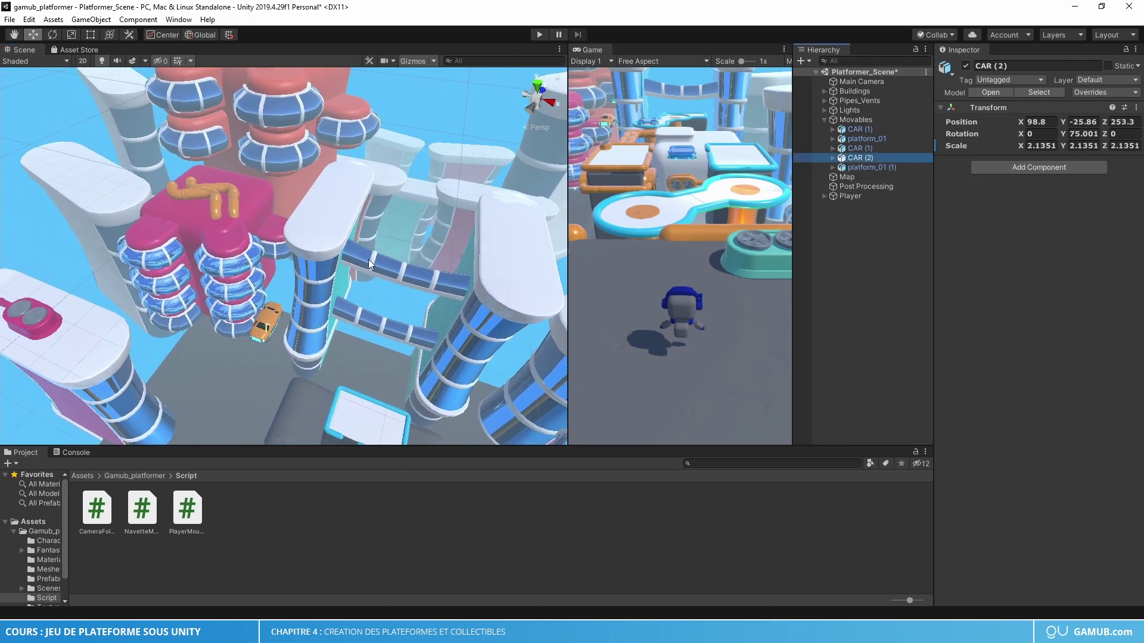
pyautogui.press('f')
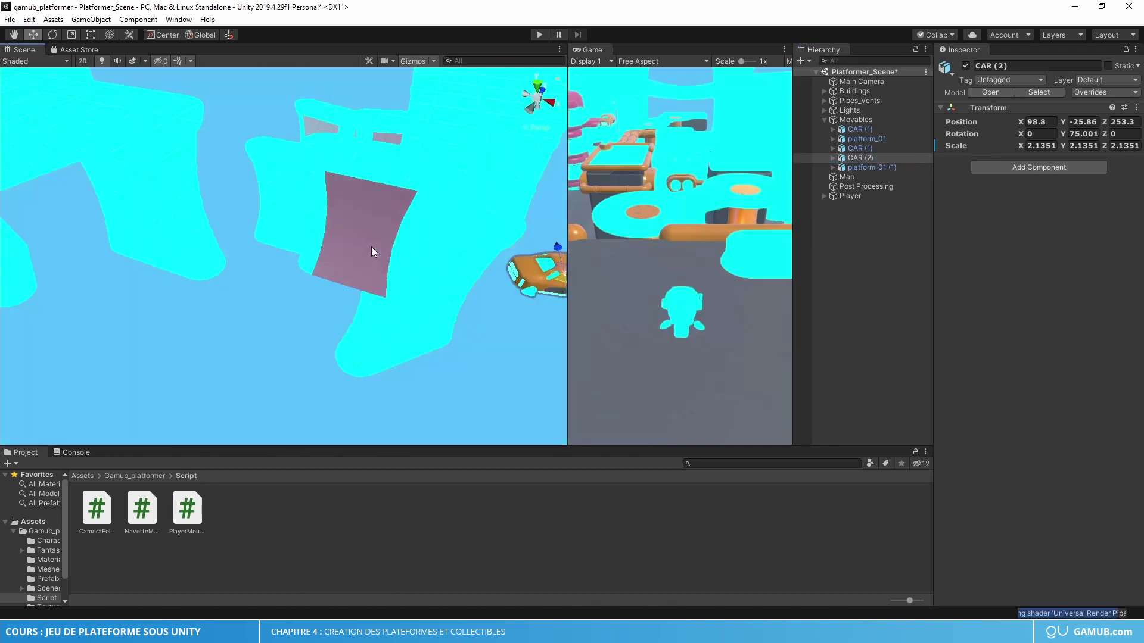
pyautogui.scroll(-5, 358, 245)
pyautogui.moveTo(365, 284)
pyautogui.mouseDown(button='right')
pyautogui.moveTo(277, 266)
pyautogui.moveTo(327, 275)
pyautogui.mouseUp(button='right')
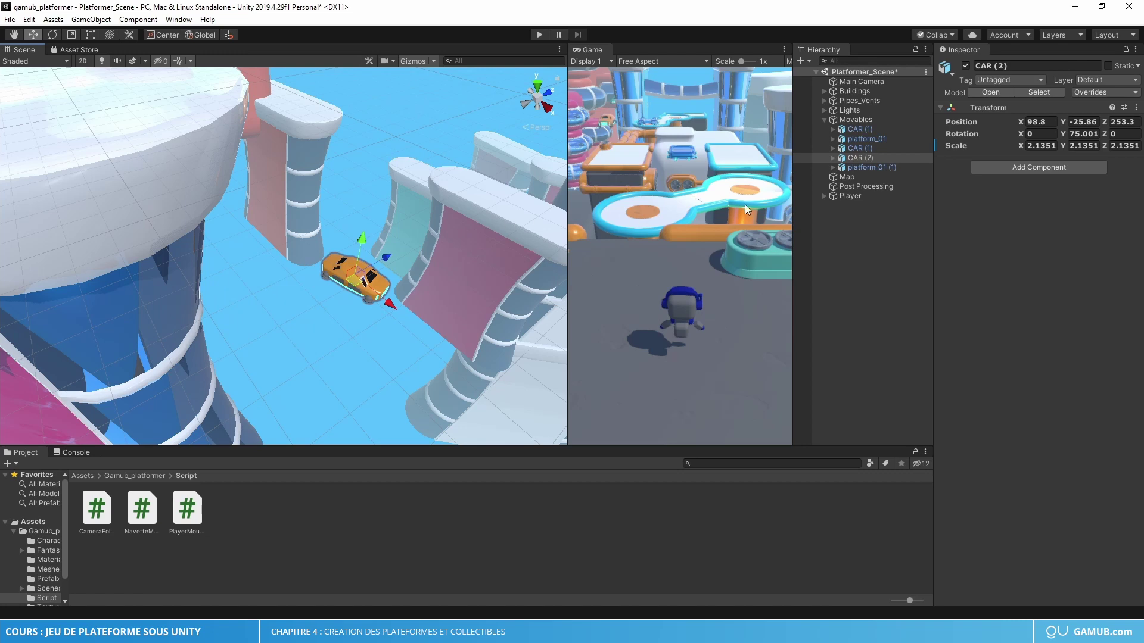
pyautogui.click(852, 196)
pyautogui.press('f')
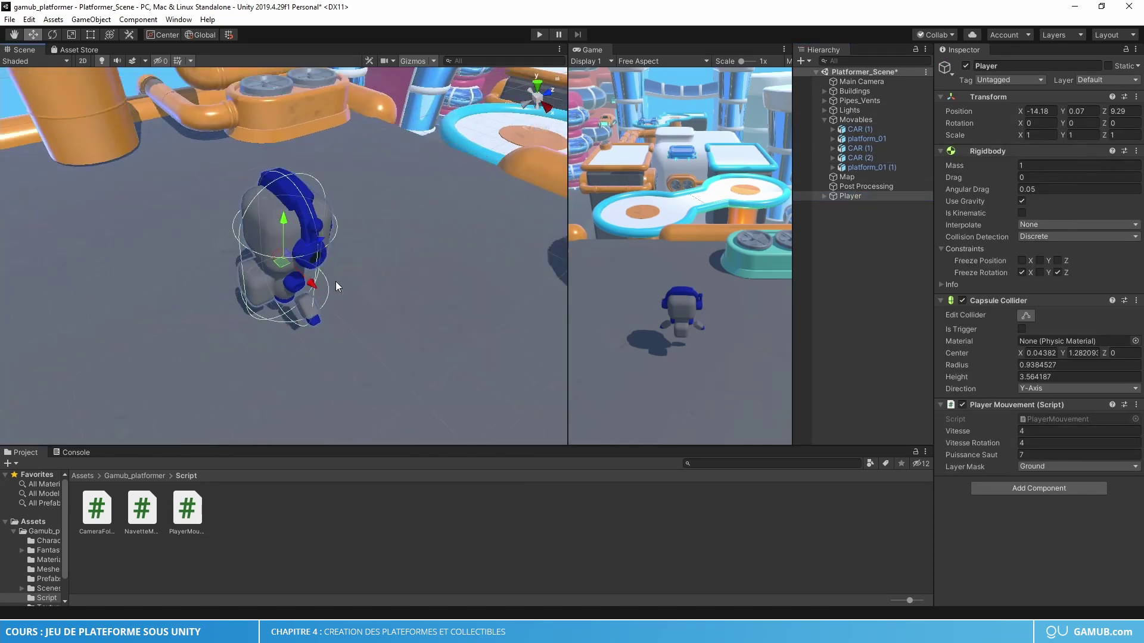
pyautogui.scroll(-2, 346, 280)
pyautogui.scroll(-4, 359, 276)
pyautogui.moveTo(568, 239); pyautogui.dragTo(484, 237)
pyautogui.click(539, 35)
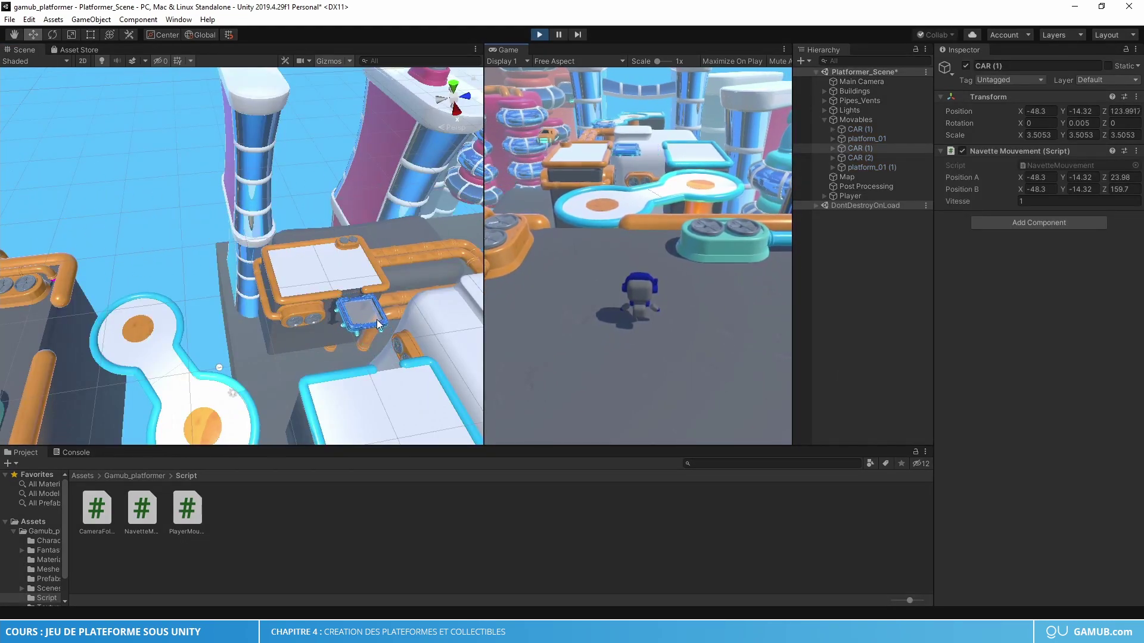
# While playing, try CAR (1)'s Vitesse at 0.2, then stop play mode
pyautogui.scroll(-3, 341, 350)
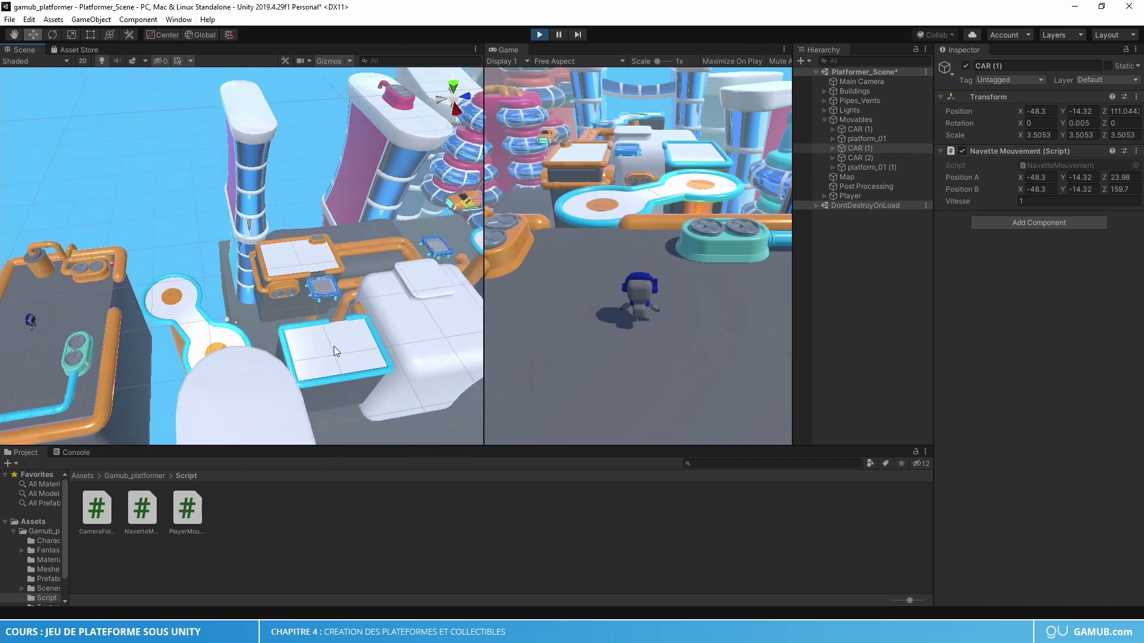
pyautogui.scroll(-2, 364, 234)
pyautogui.scroll(2, 352, 244)
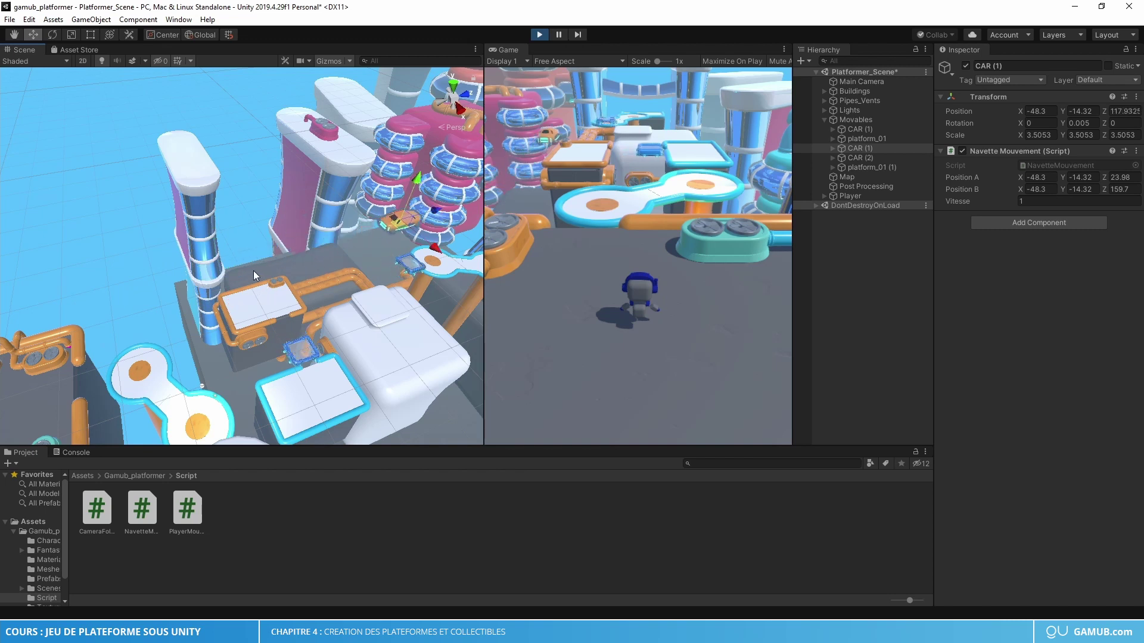
pyautogui.click(1057, 201)
pyautogui.write('0.2')
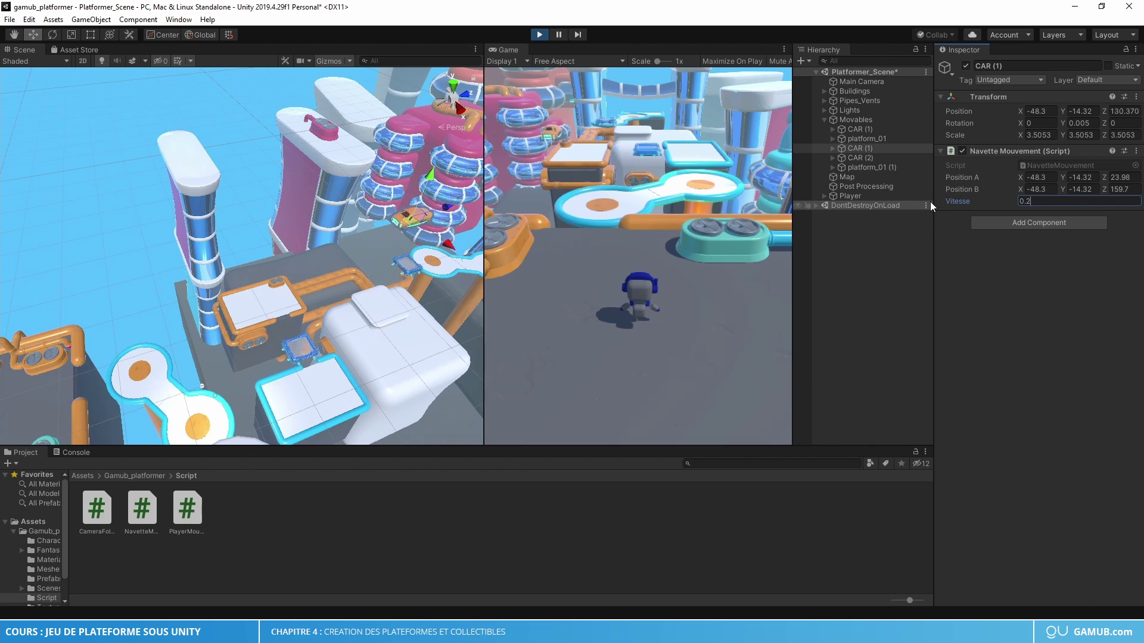
pyautogui.click(541, 34)
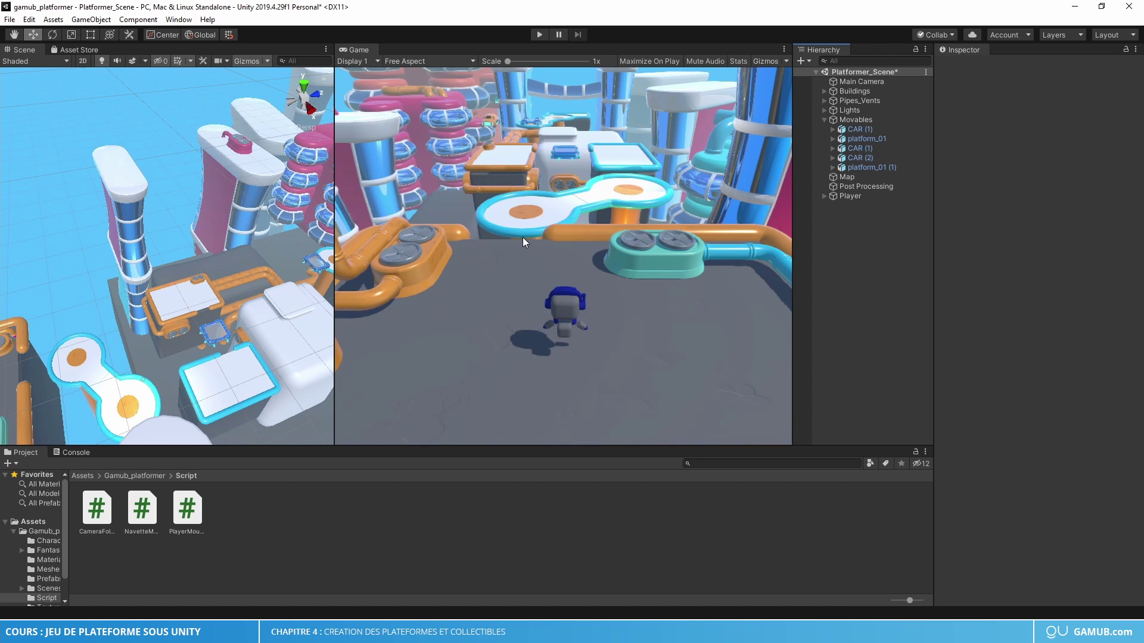
pyautogui.click(537, 34)
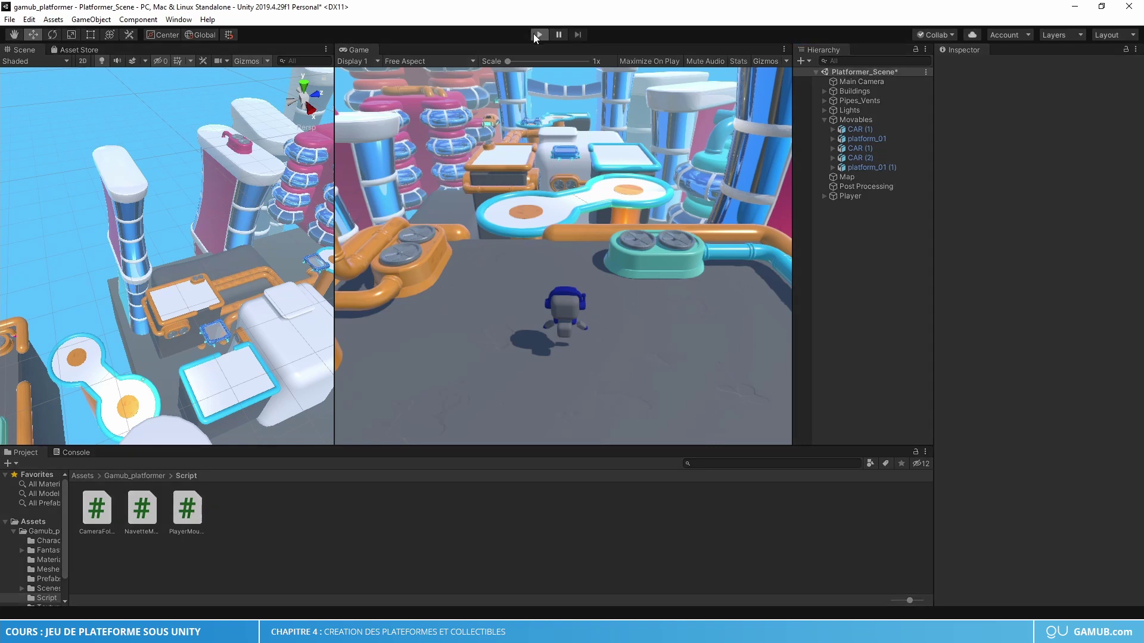
pyautogui.press('w')
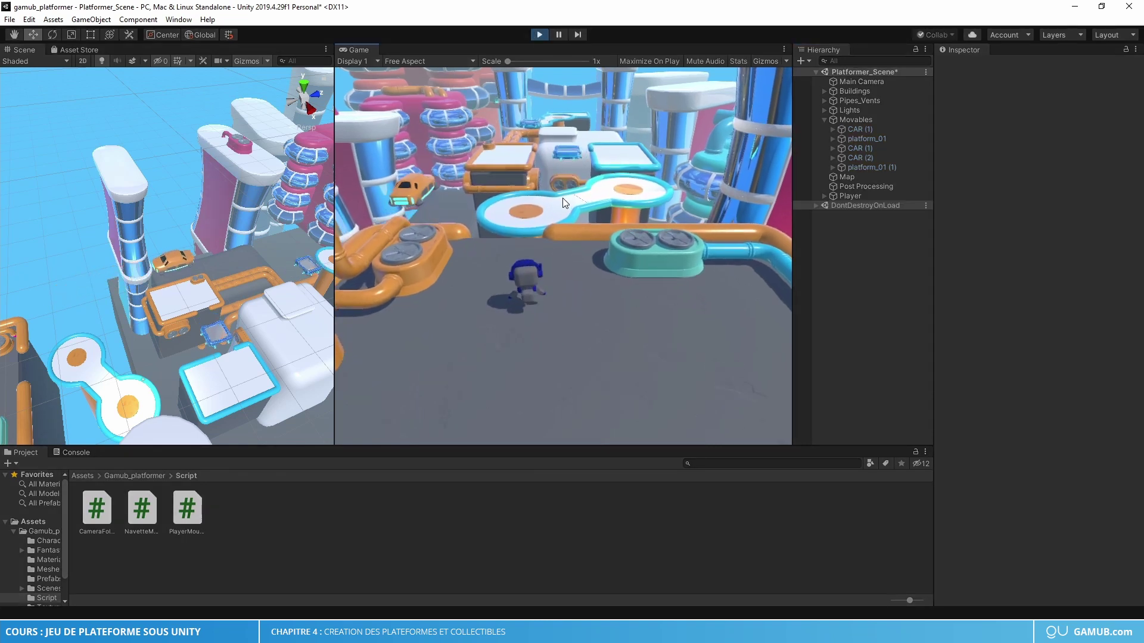
pyautogui.press('space')
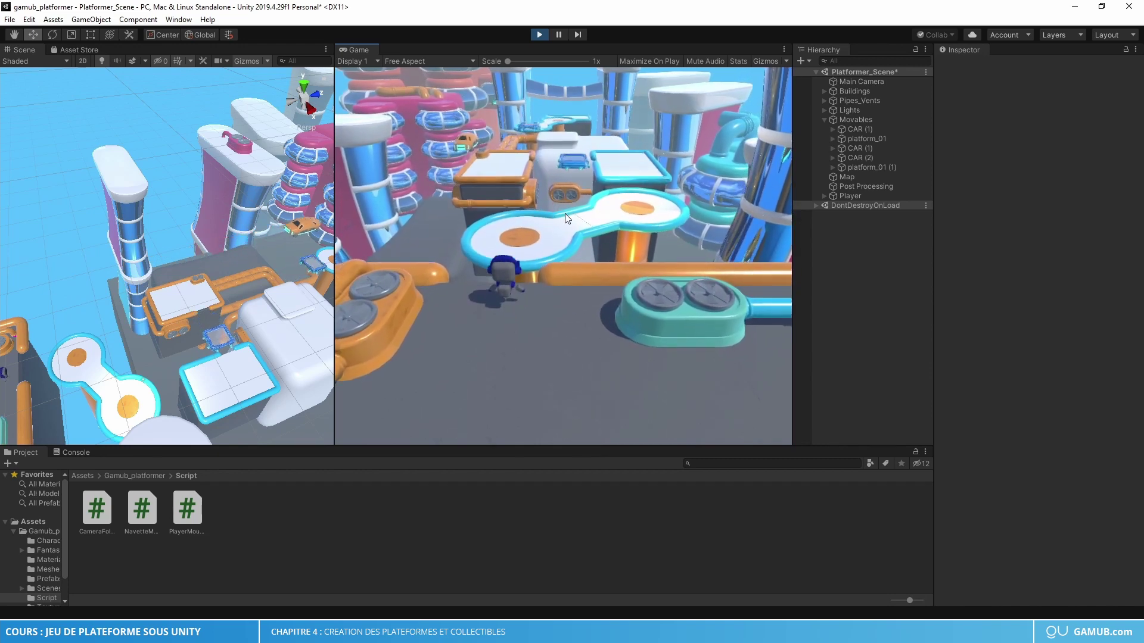
pyautogui.press('w')
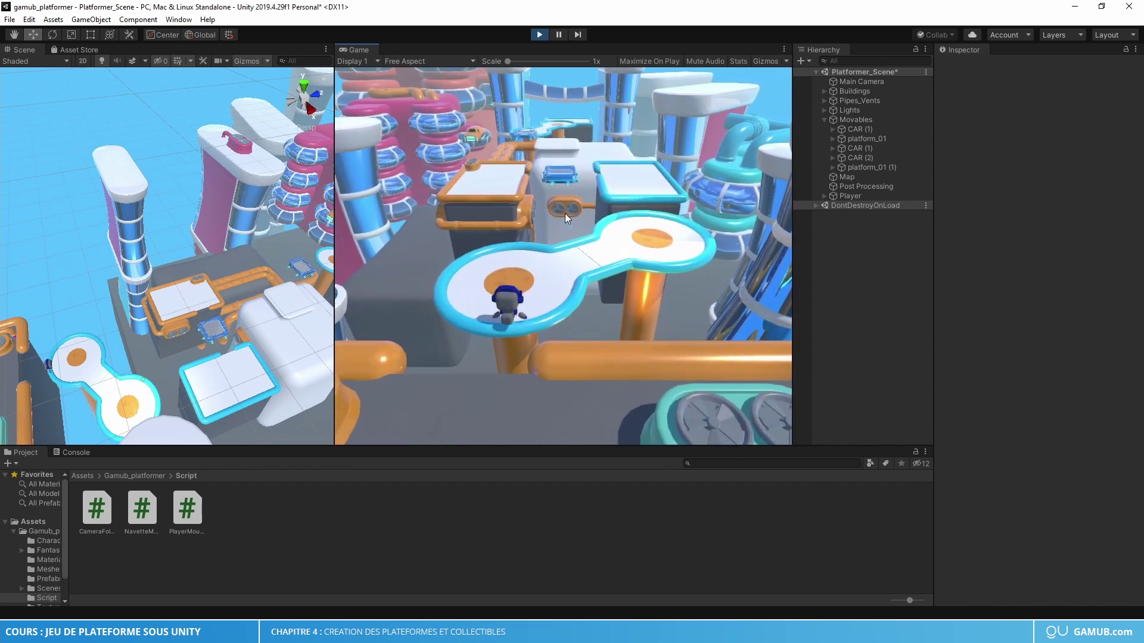
pyautogui.press('w')
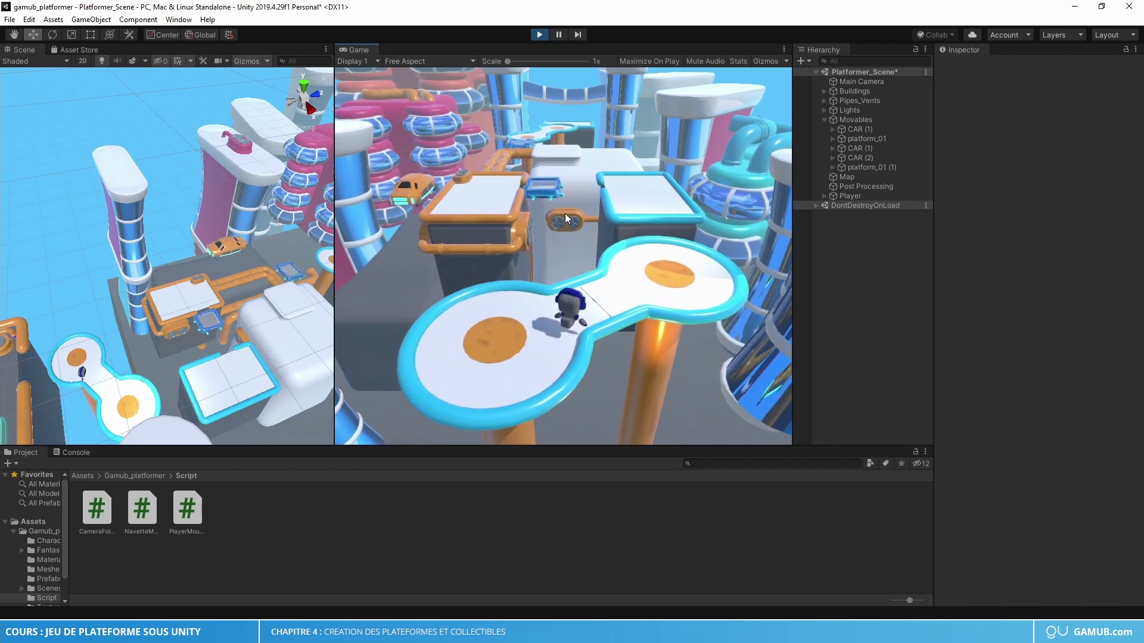
pyautogui.press('w')
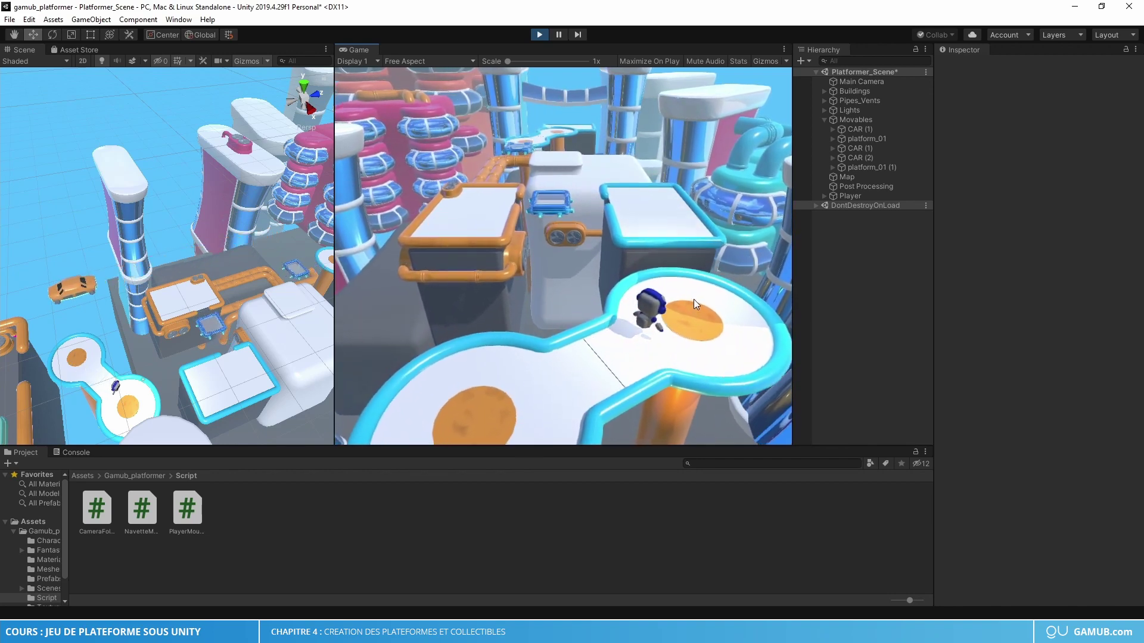
pyautogui.press('w')
pyautogui.press('space')
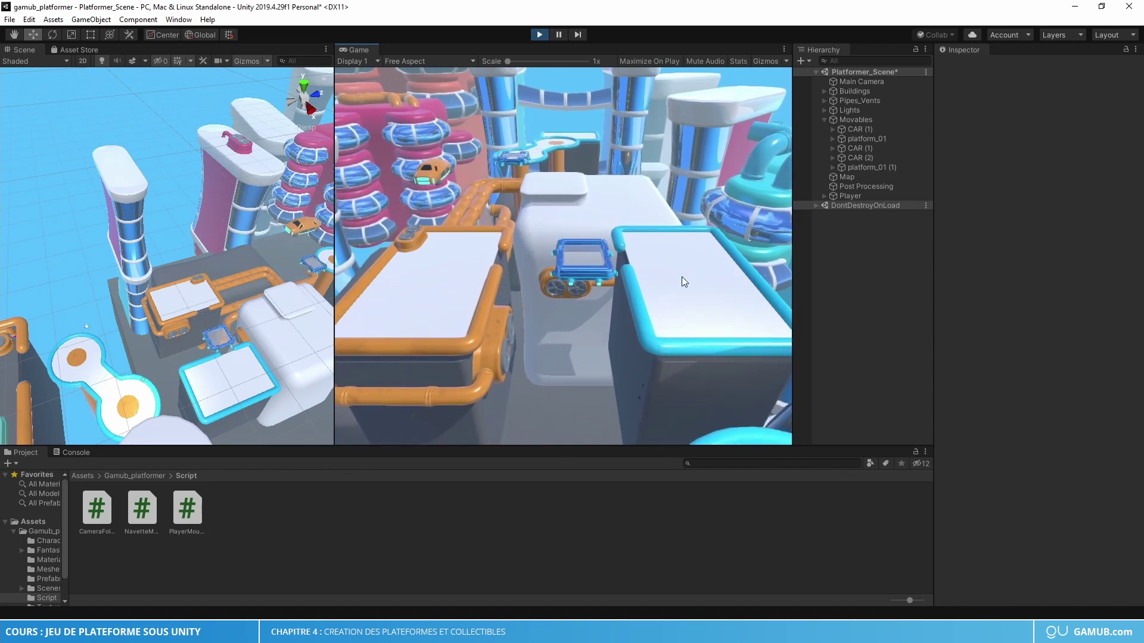
# Stop the test run, select Player, and inspect its Player Mouvement Vitesse and Vitesse Rotation values
pyautogui.click(539, 35)
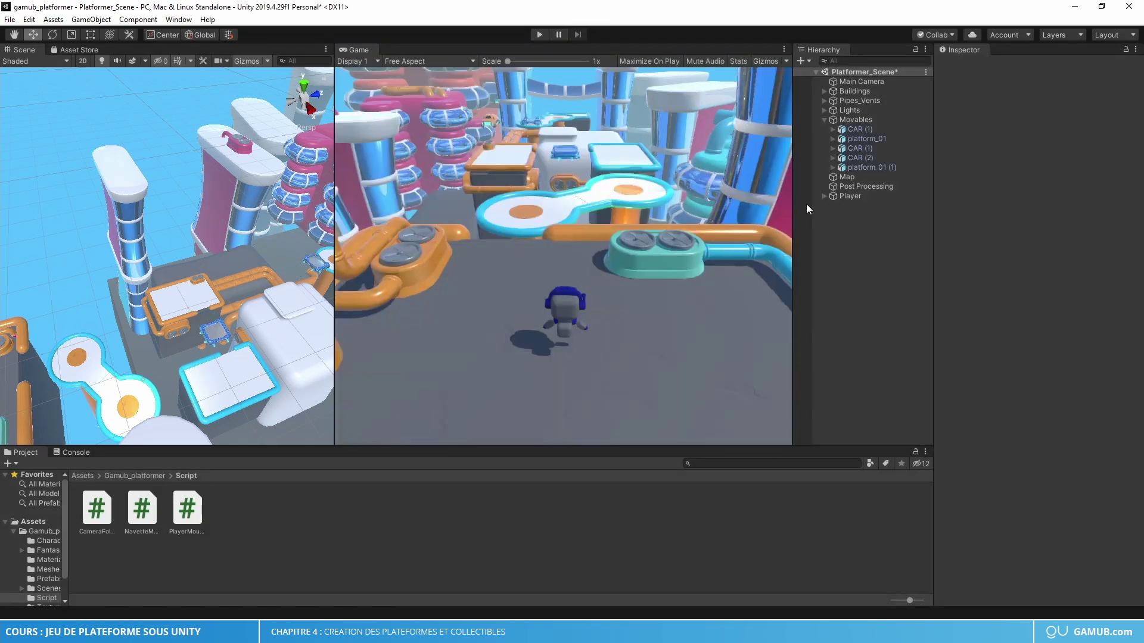
pyautogui.click(852, 195)
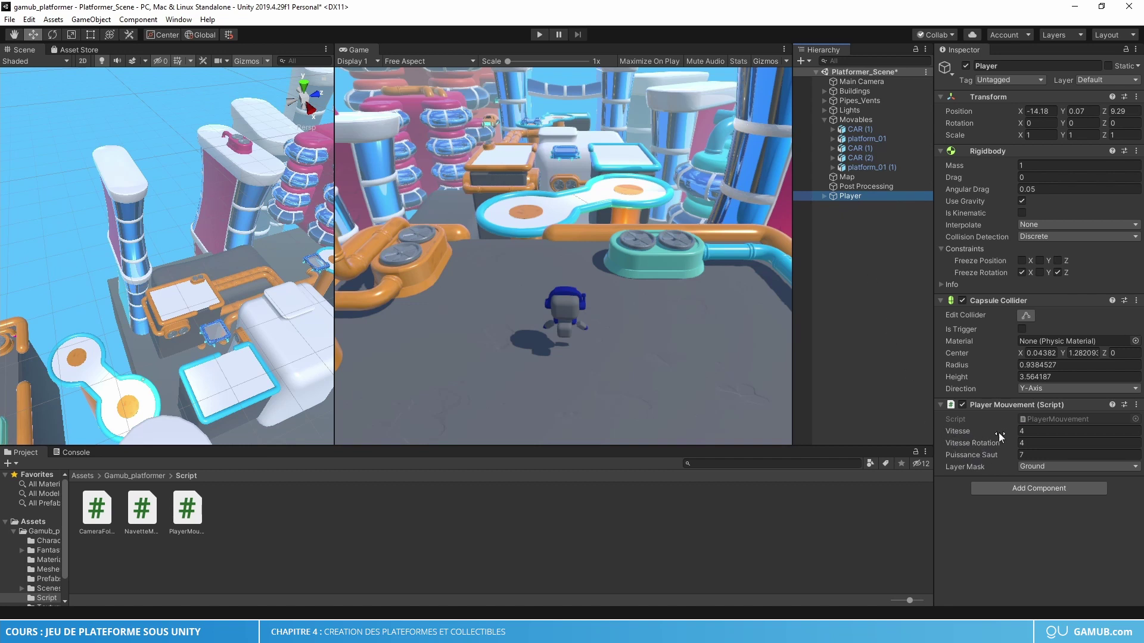
pyautogui.click(1021, 431)
pyautogui.click(1020, 442)
# Set the Player's Vitesse to 7, start play, and jump onto the egg platform and raised block
pyautogui.click(1024, 431)
pyautogui.write('7')
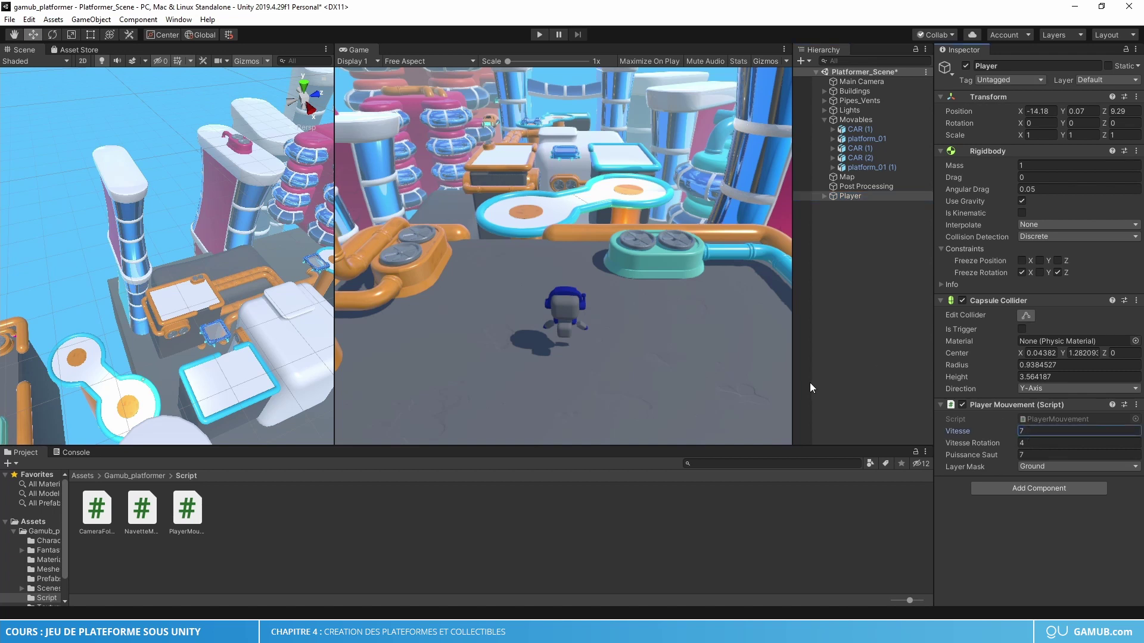
pyautogui.click(544, 37)
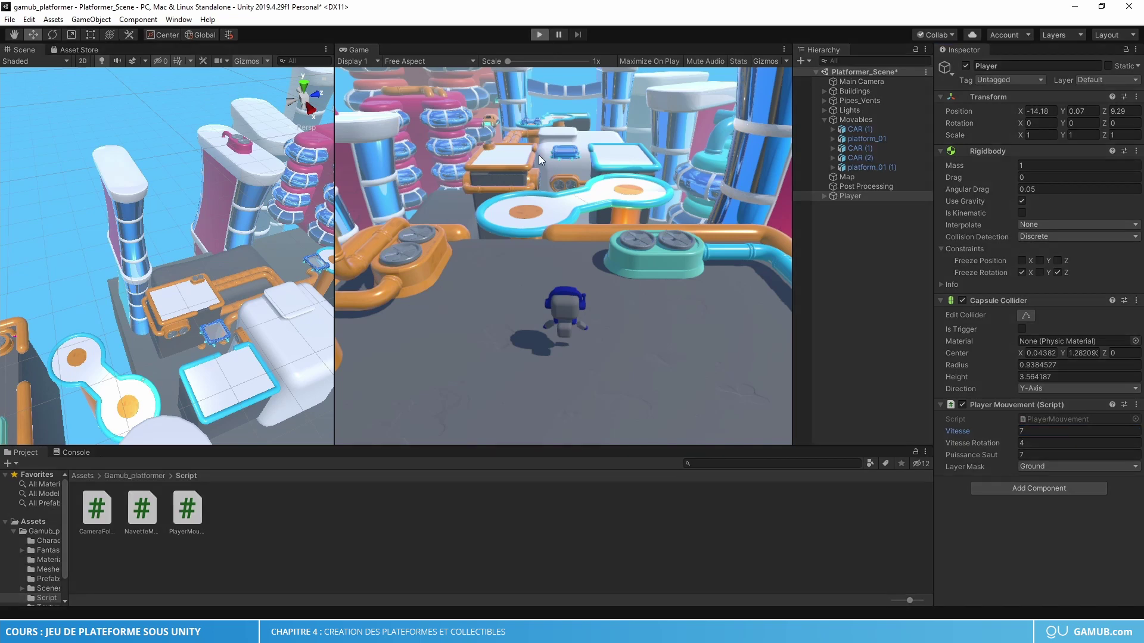
pyautogui.press('w')
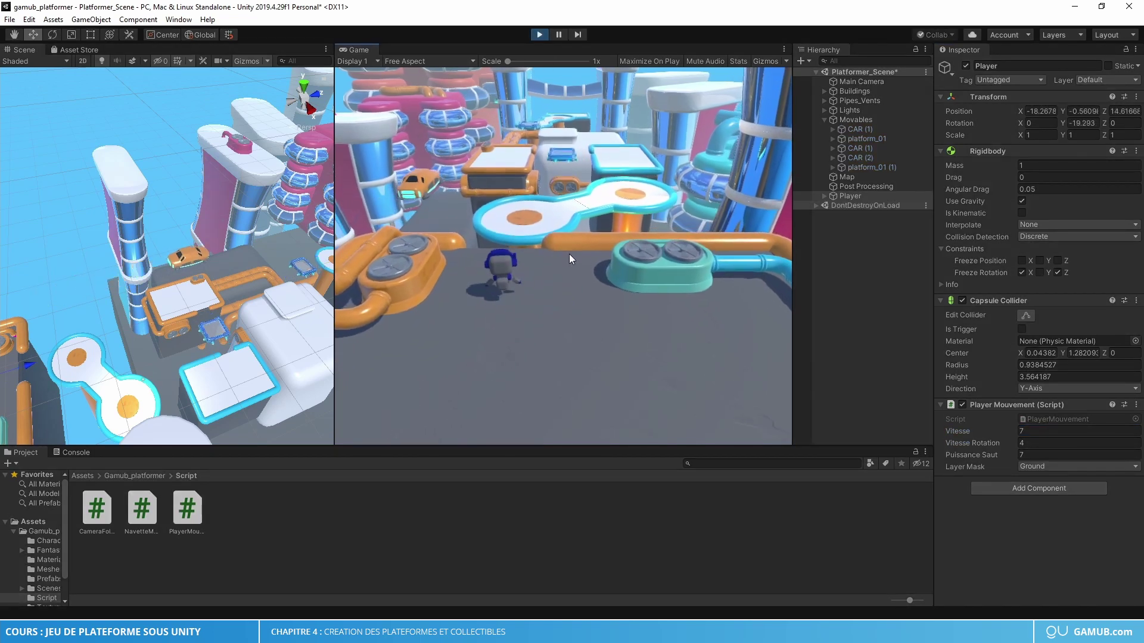
pyautogui.press('space')
pyautogui.press('w')
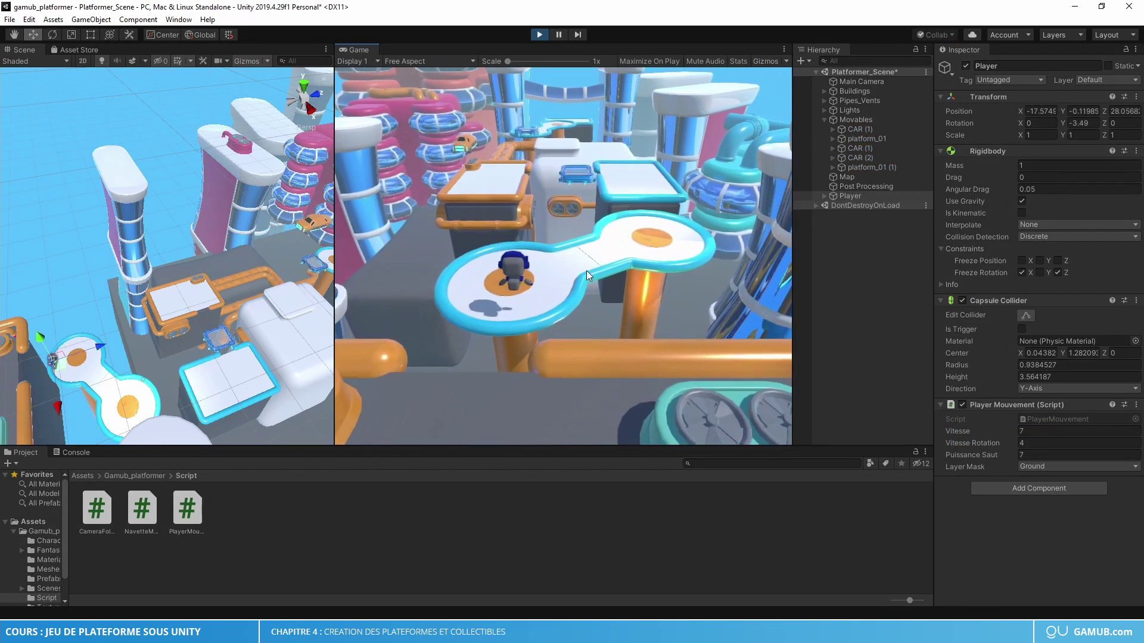
pyautogui.press('d')
pyautogui.press('w')
pyautogui.press('a')
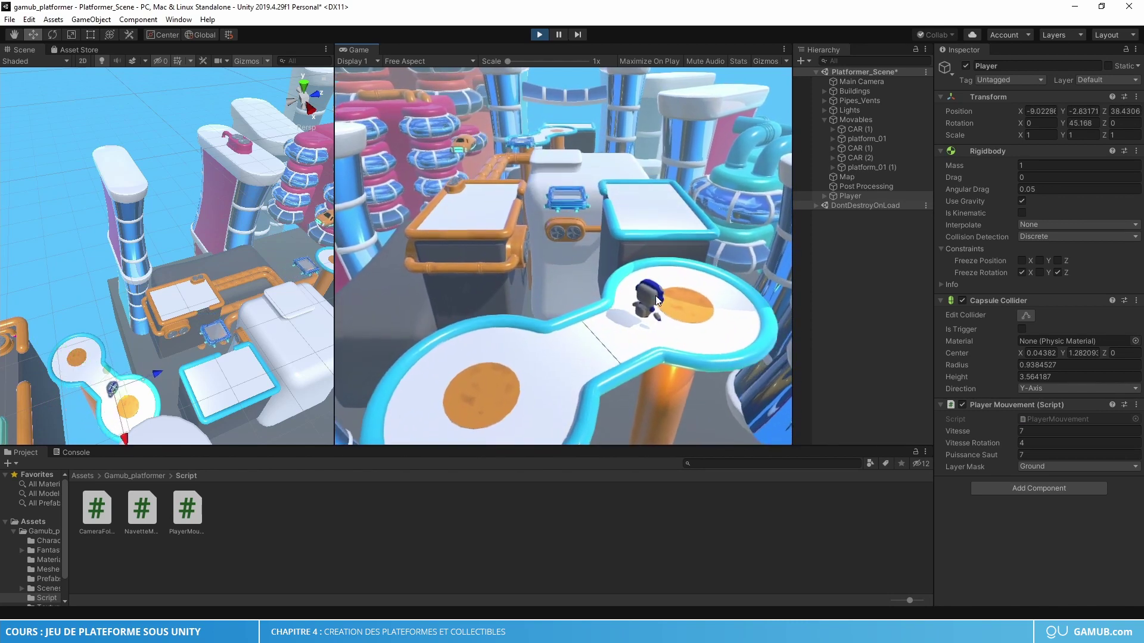
pyautogui.press('space')
# Walk along the blocks, jump onto the moving blue platform, ride it, then stop play
pyautogui.press('w')
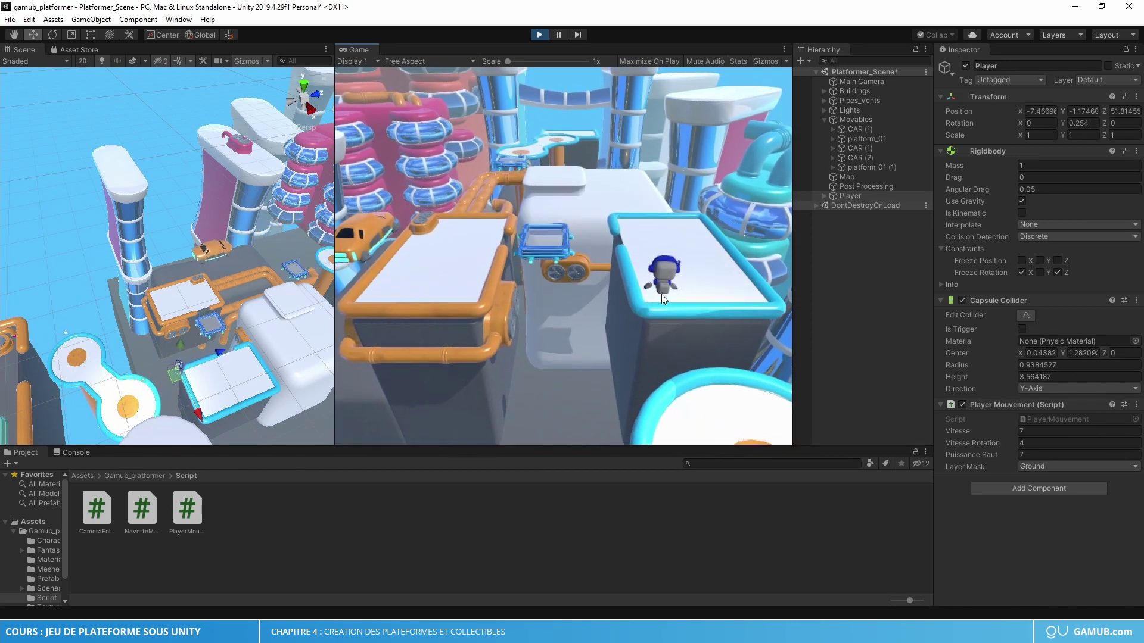
pyautogui.press('w')
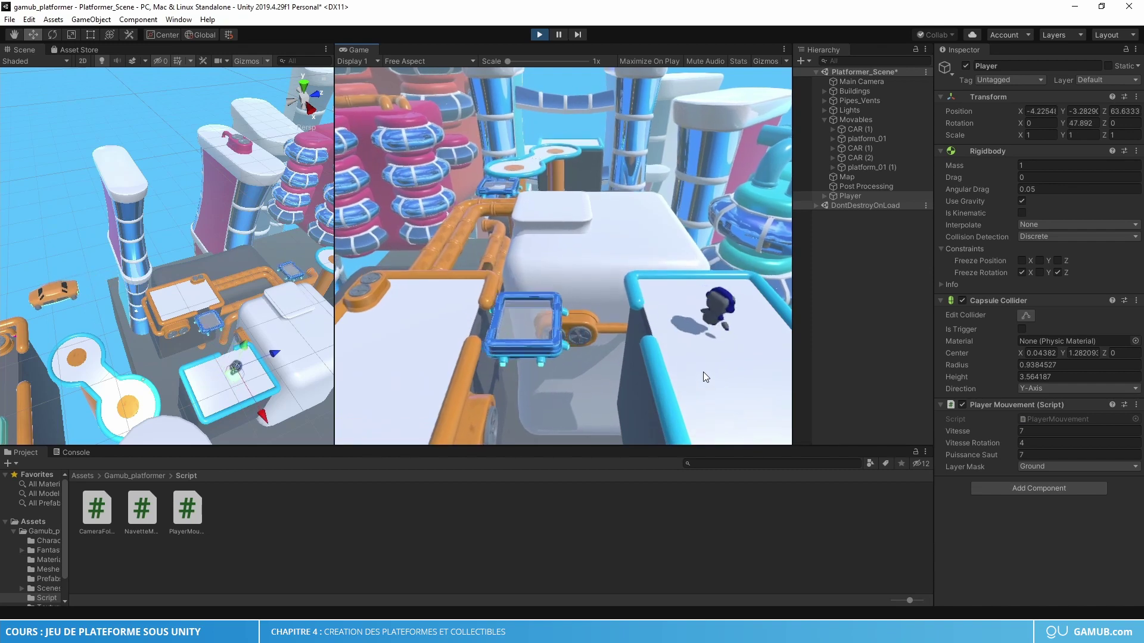
pyautogui.press('d')
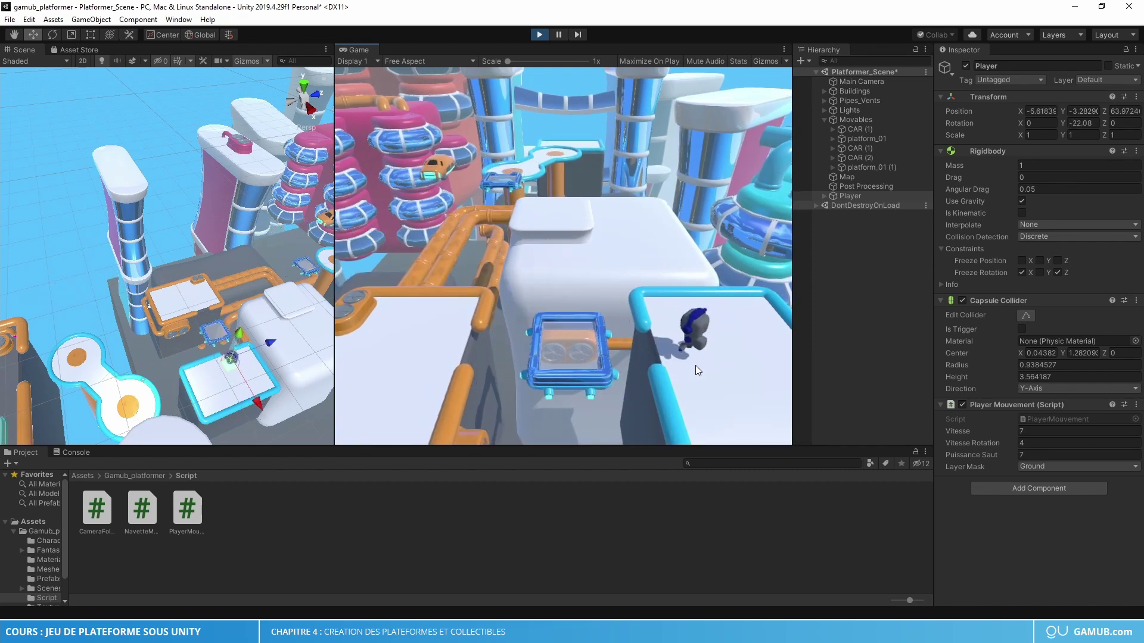
pyautogui.press('a')
pyautogui.press('w')
pyautogui.press('space')
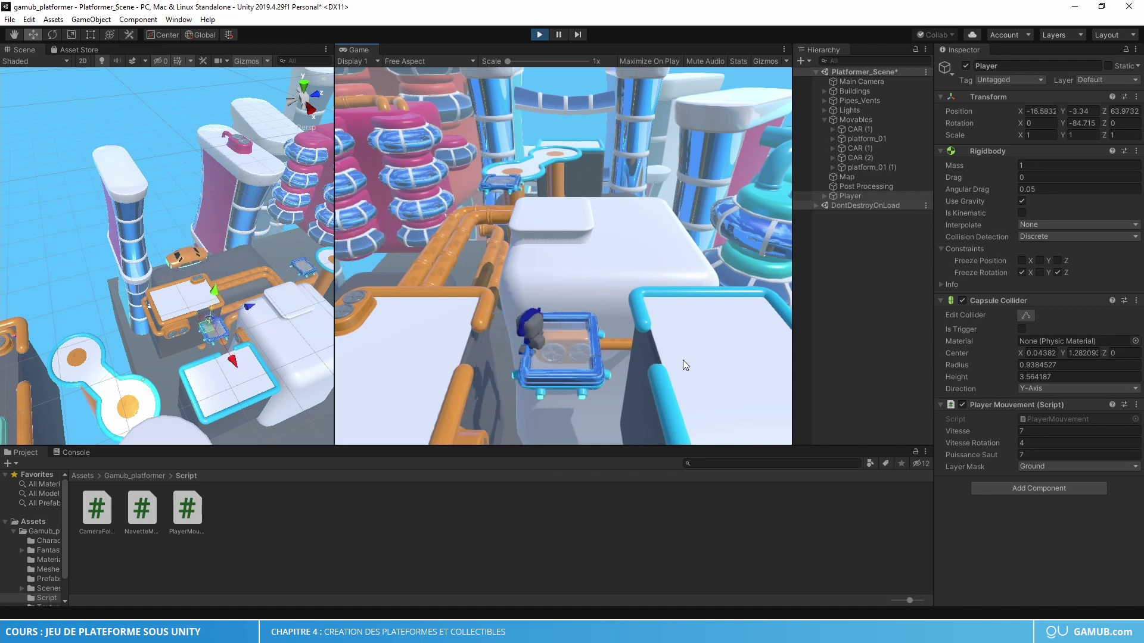
pyautogui.press('d')
pyautogui.press('d')
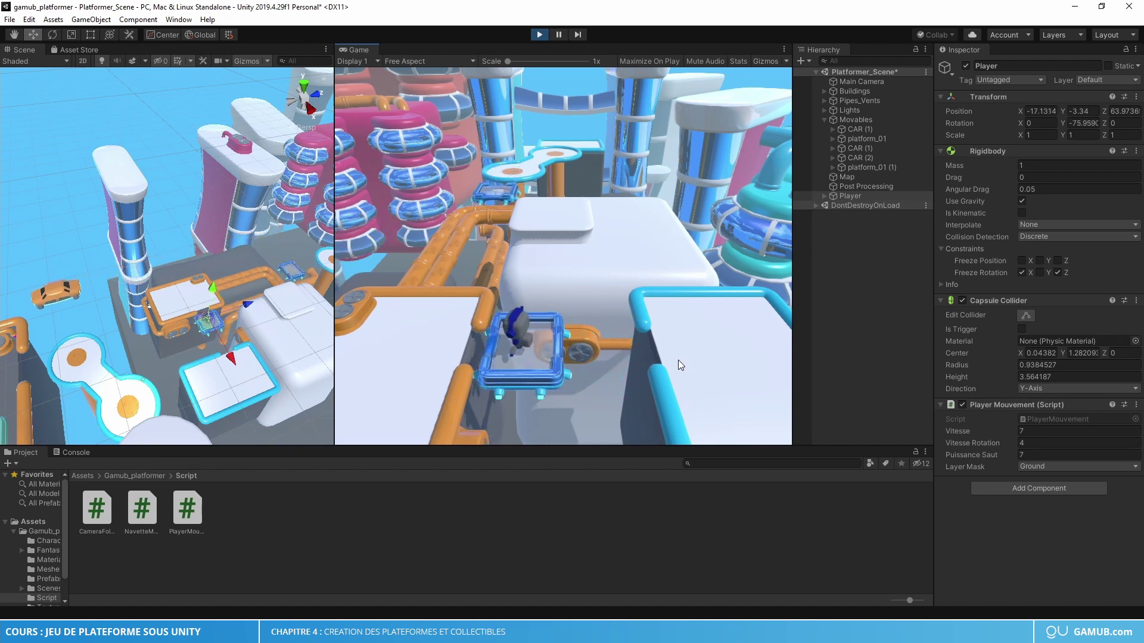
pyautogui.press('d')
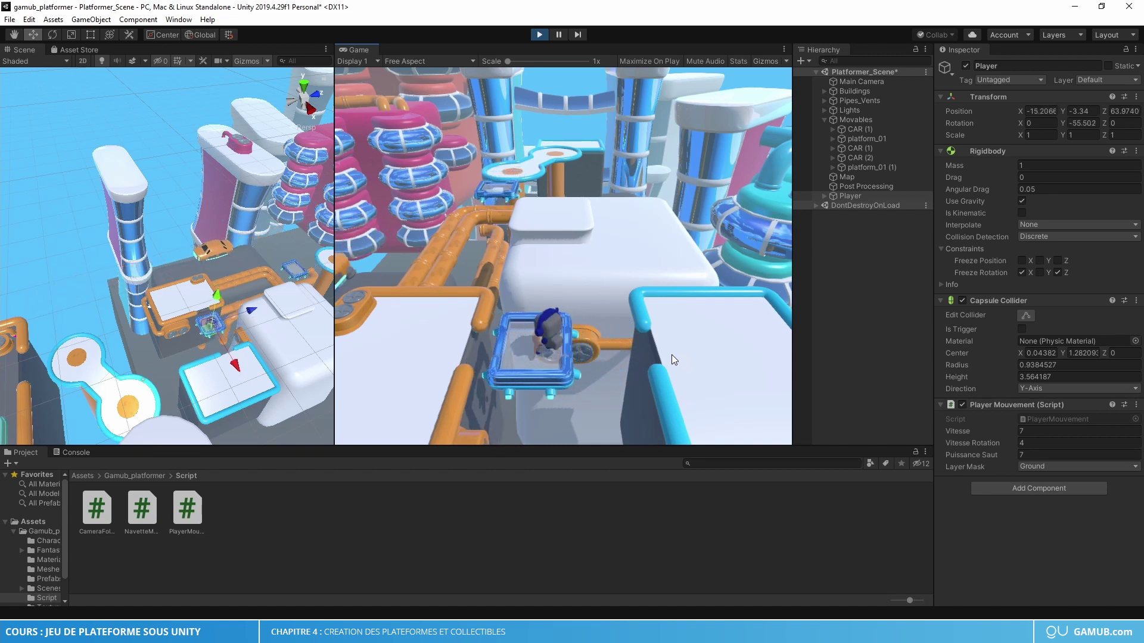
pyautogui.press('a')
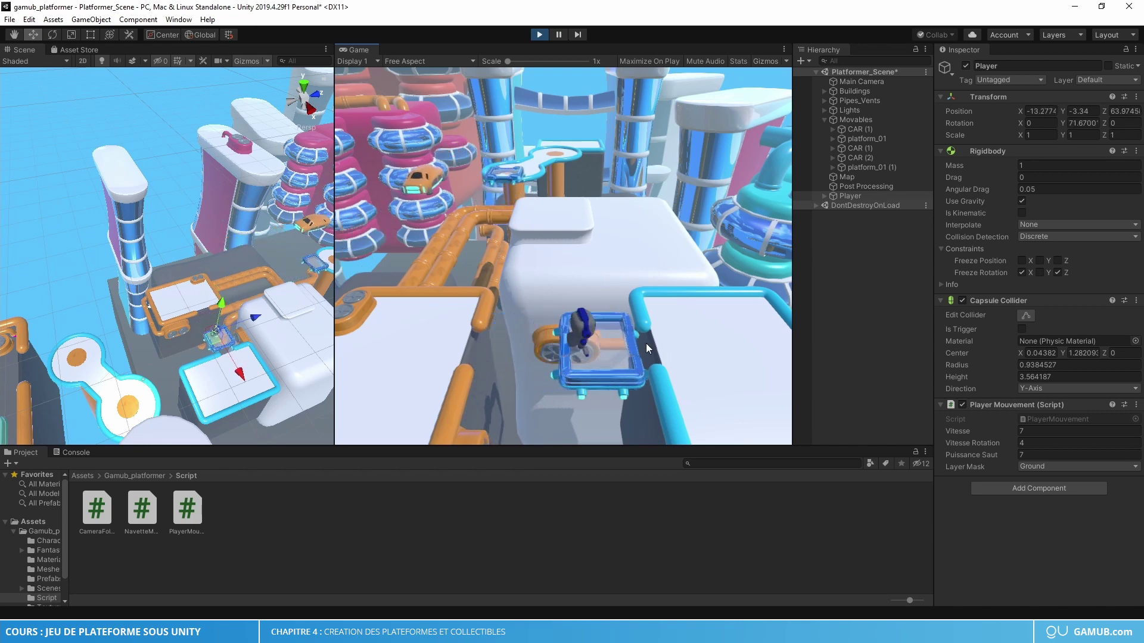
pyautogui.hotkey('ctrl', 'p')
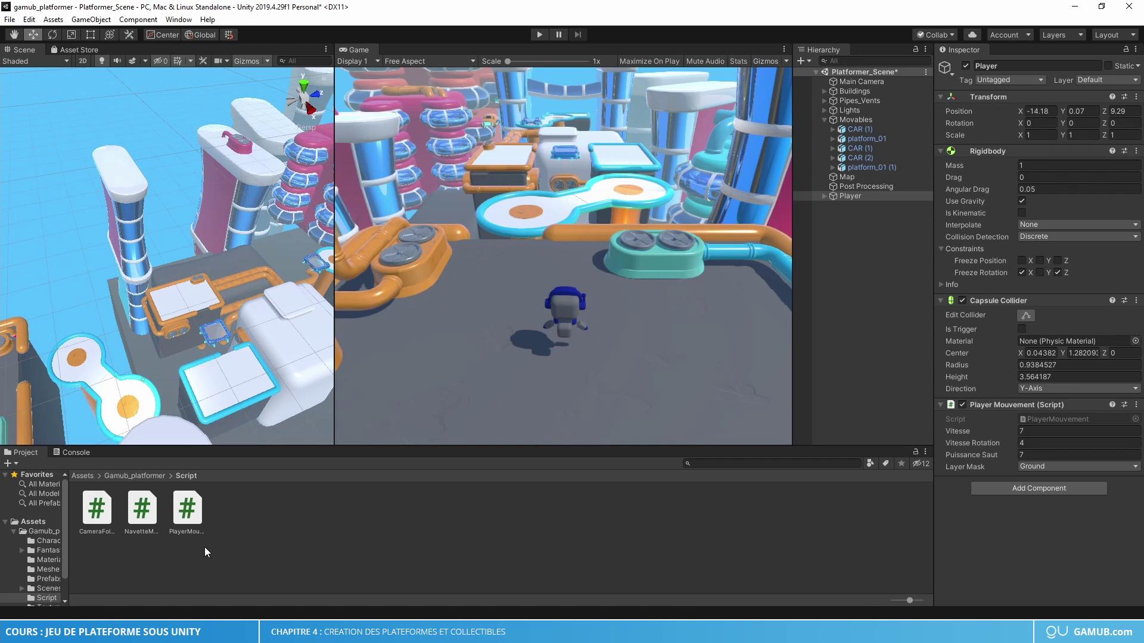
# Create a C# script named StickPlatform in the Script folder and open it in Visual Studio
pyautogui.rightClick(224, 520)
pyautogui.moveTo(364, 224)
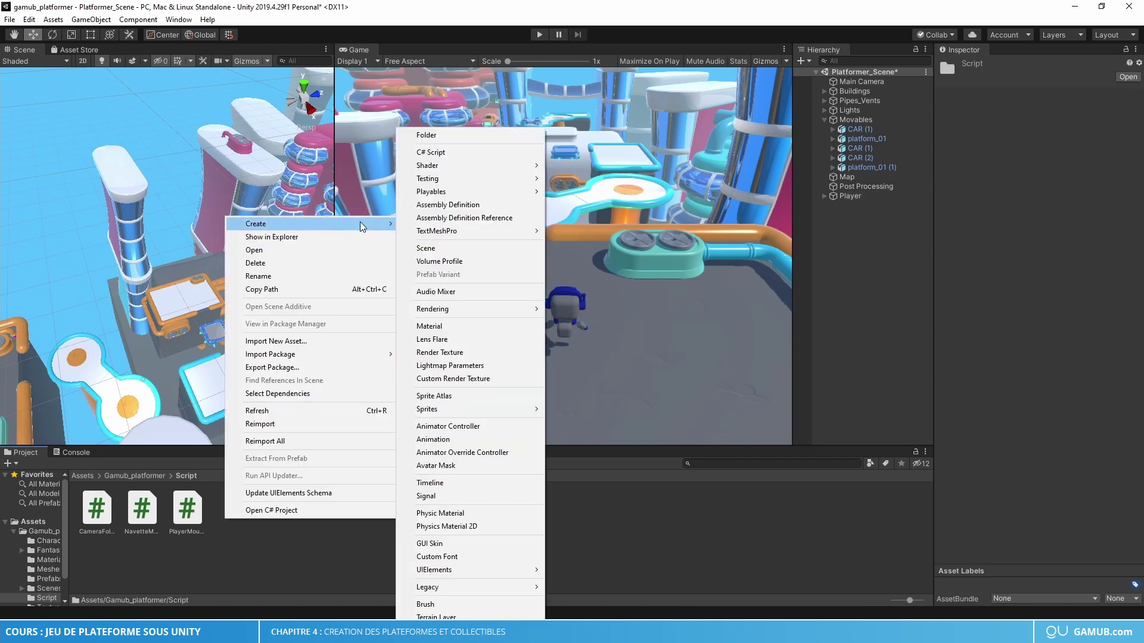
pyautogui.click(431, 154)
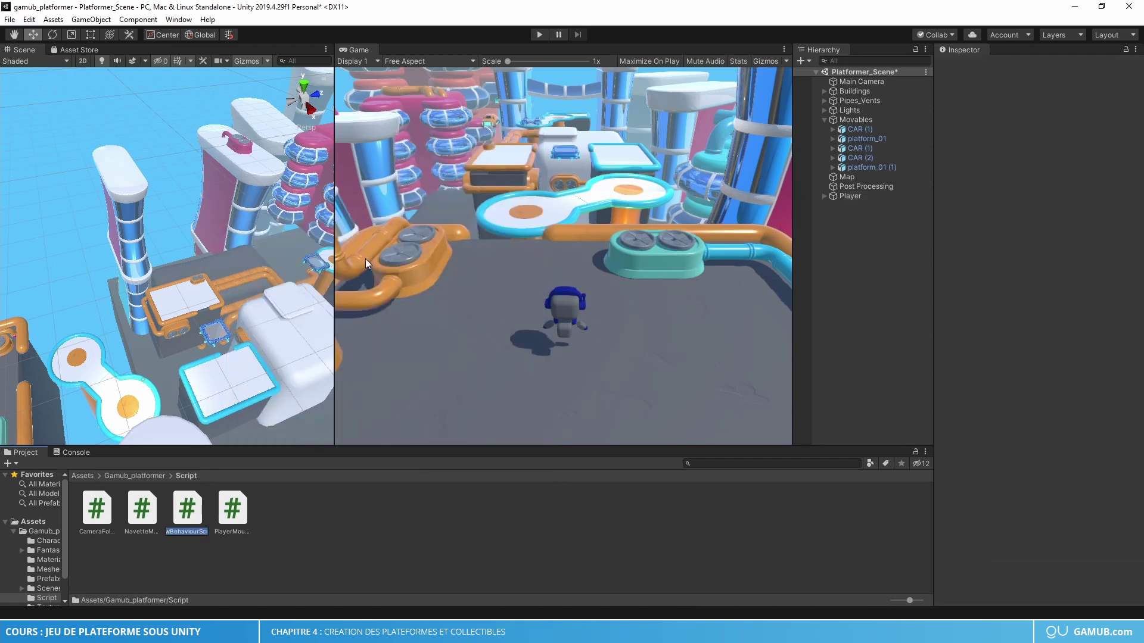
pyautogui.write('St')
pyautogui.write('ickPlatform')
pyautogui.press('Return')
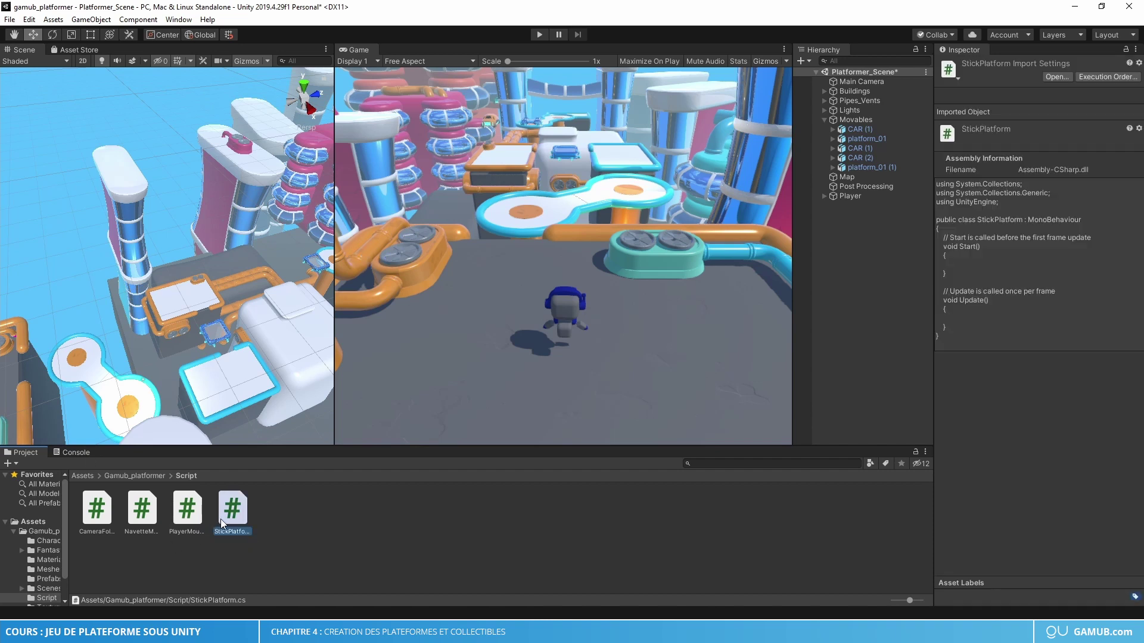
pyautogui.doubleClick(227, 510)
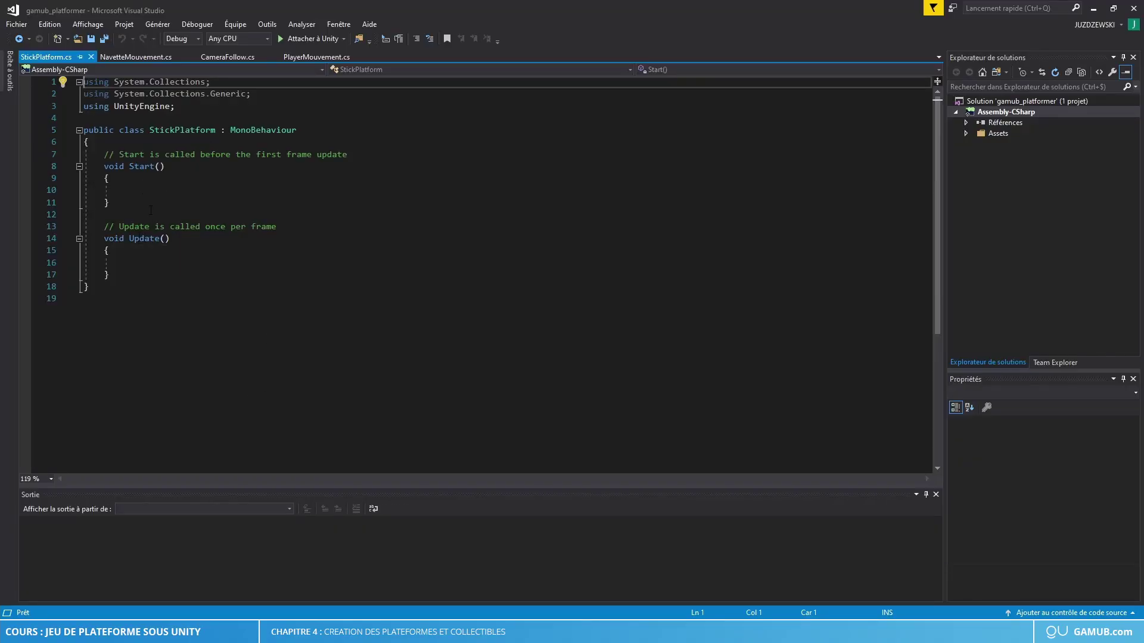
pyautogui.hotkey('alt', 'Tab')
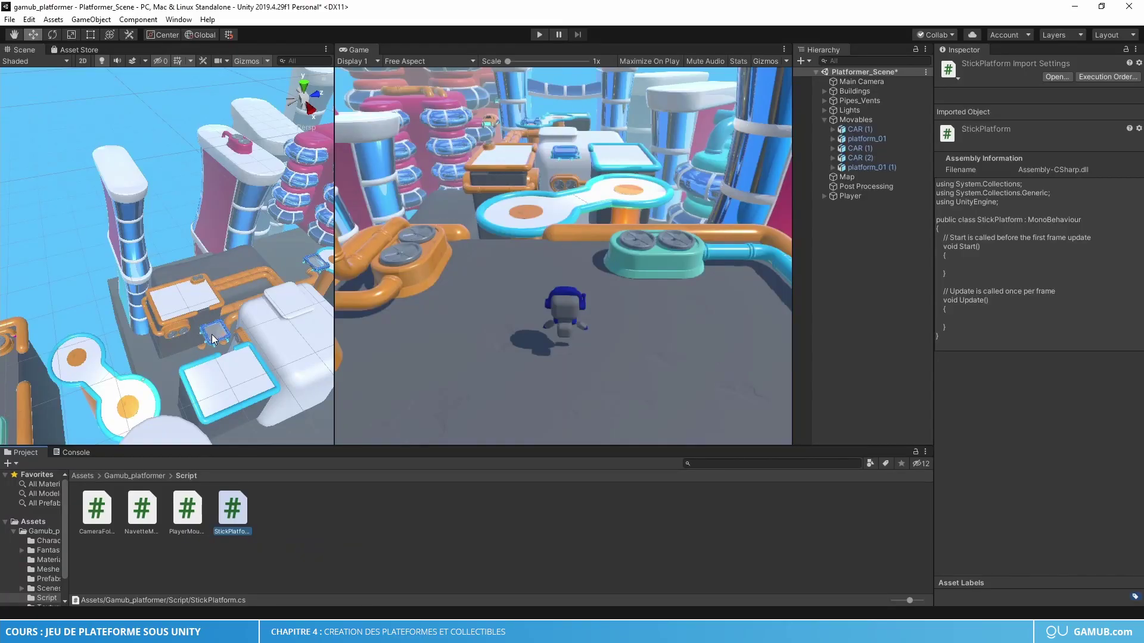
# Frame platform_01 and set its ground Box Collider Size Y to 0.1
pyautogui.click(215, 337)
pyautogui.press('f')
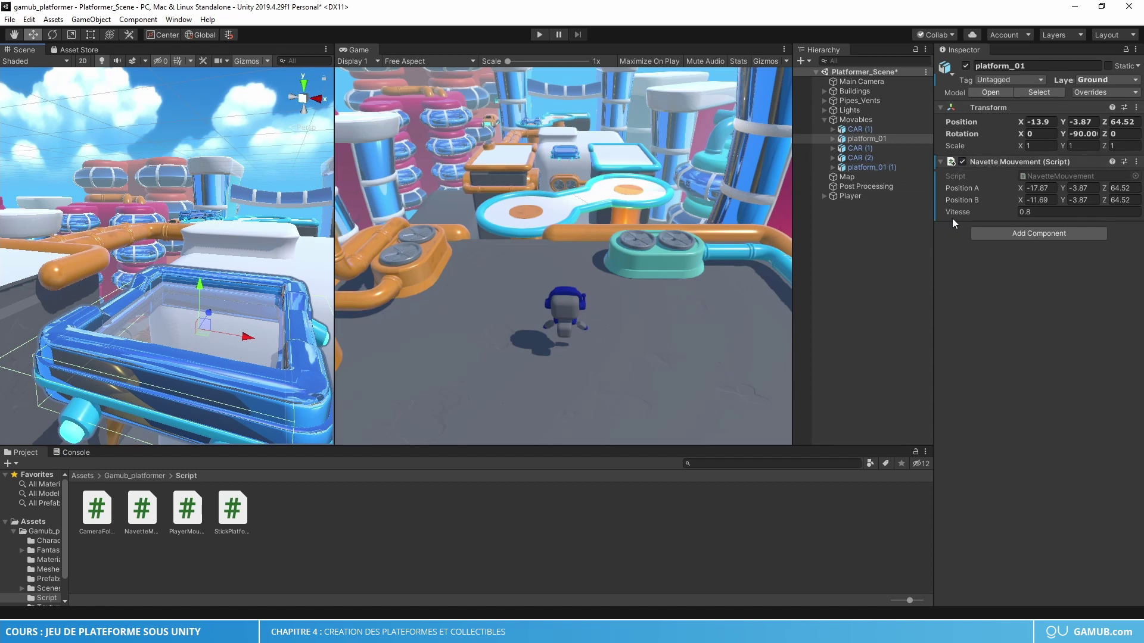
pyautogui.click(834, 138)
pyautogui.click(858, 147)
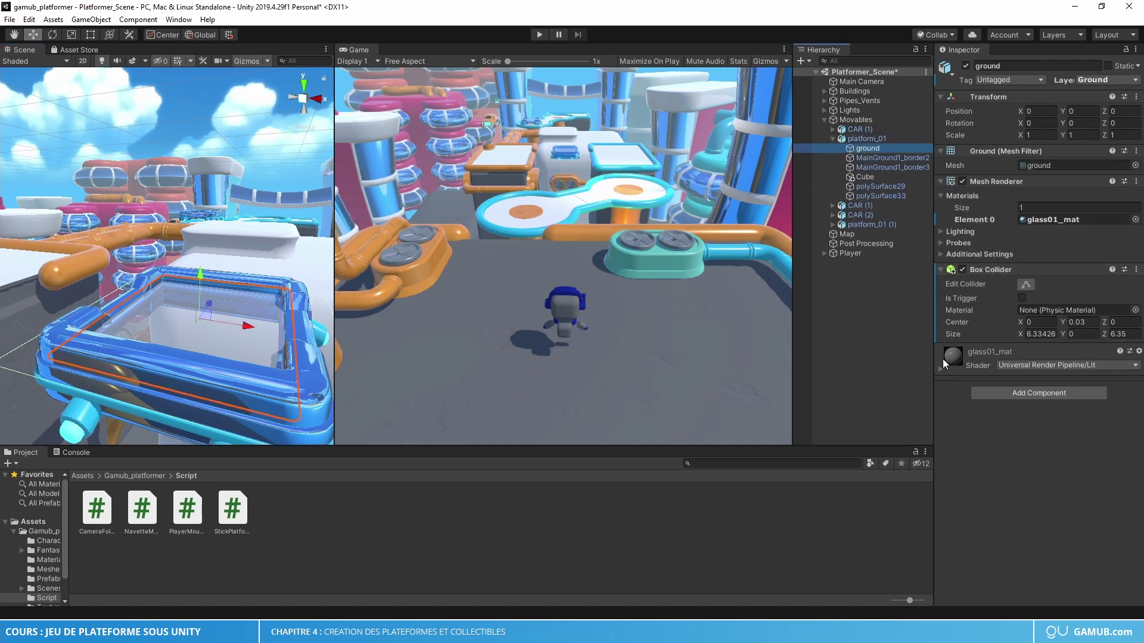
pyautogui.moveTo(169, 338); pyautogui.dragTo(228, 356, button='right')
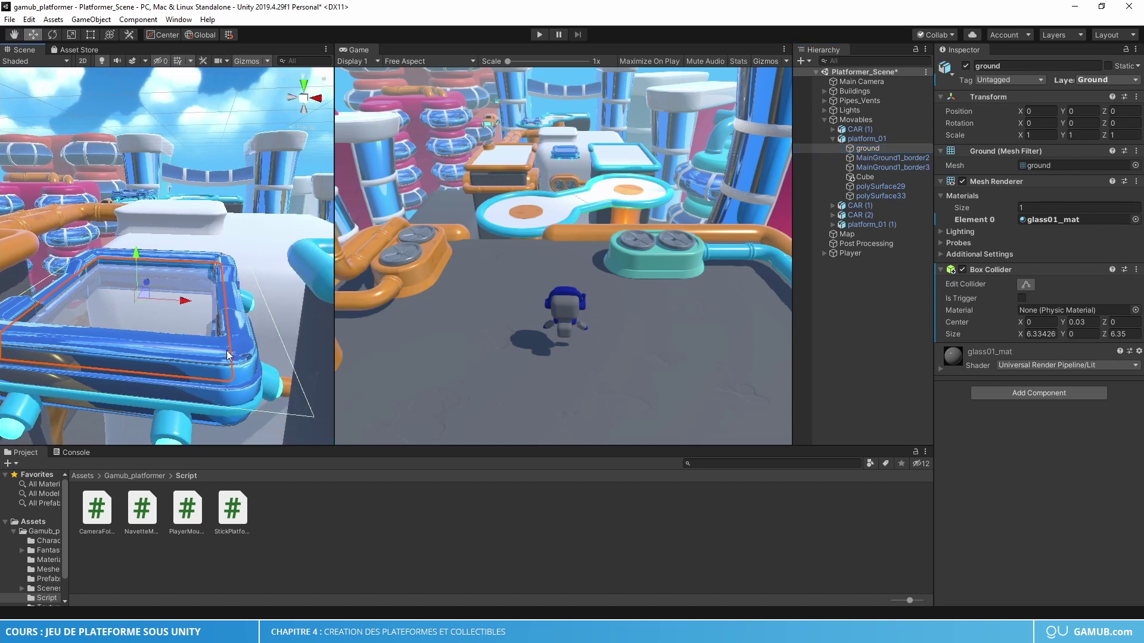
pyautogui.moveTo(215, 335)
pyautogui.mouseDown(button='middle')
pyautogui.moveTo(202, 290)
pyautogui.moveTo(116, 291)
pyautogui.mouseUp(button='middle')
pyautogui.scroll(3, 118, 294)
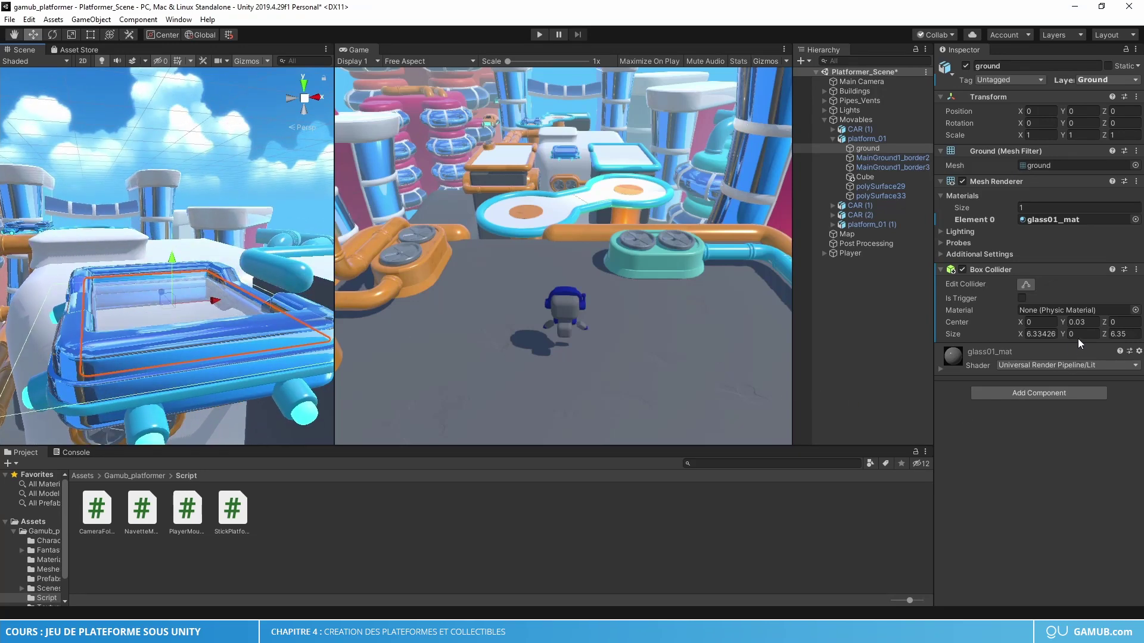
pyautogui.click(1081, 335)
pyautogui.write('0.1')
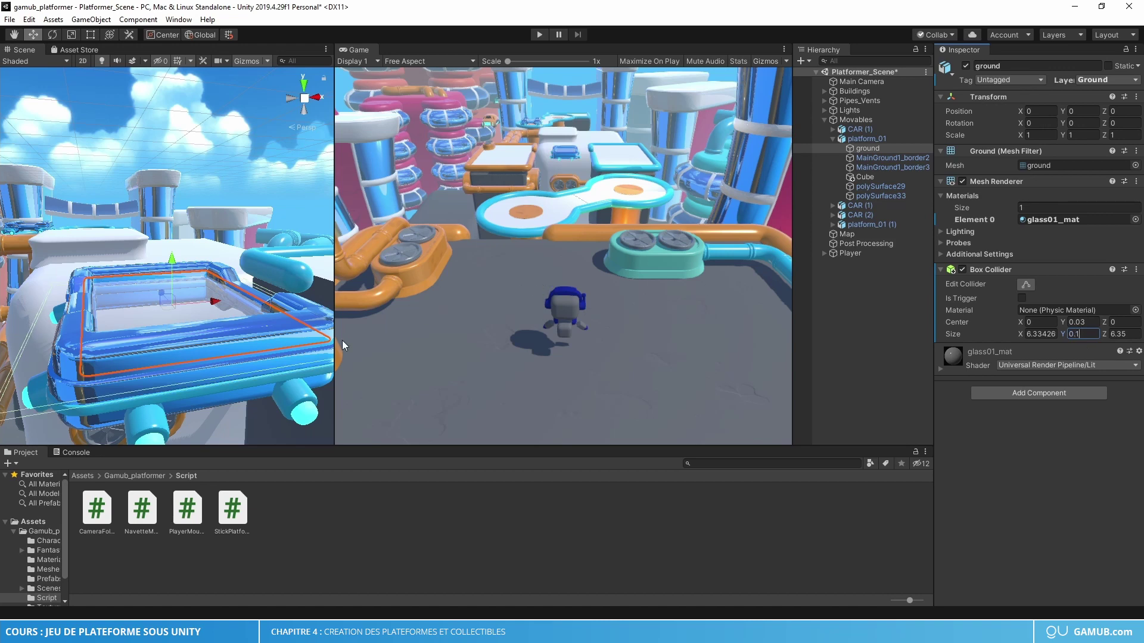
pyautogui.moveTo(280, 358); pyautogui.dragTo(199, 369, button='right')
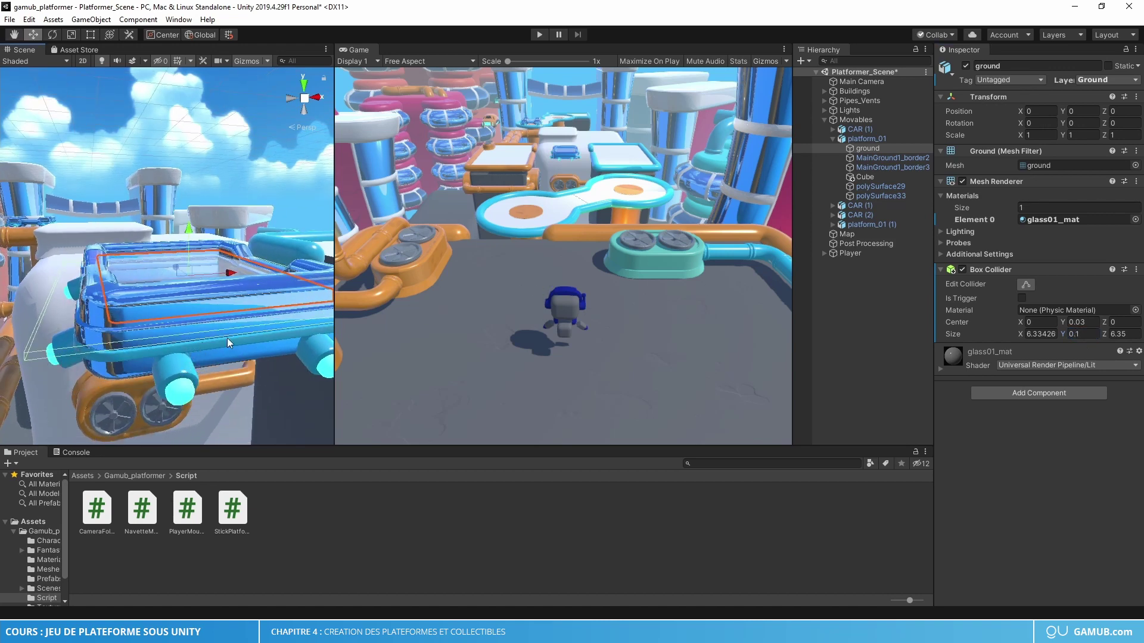
# Set platform_01 (1)'s ground collider Size Y to 0.1, then reselect platform_01's ground
pyautogui.click(833, 226)
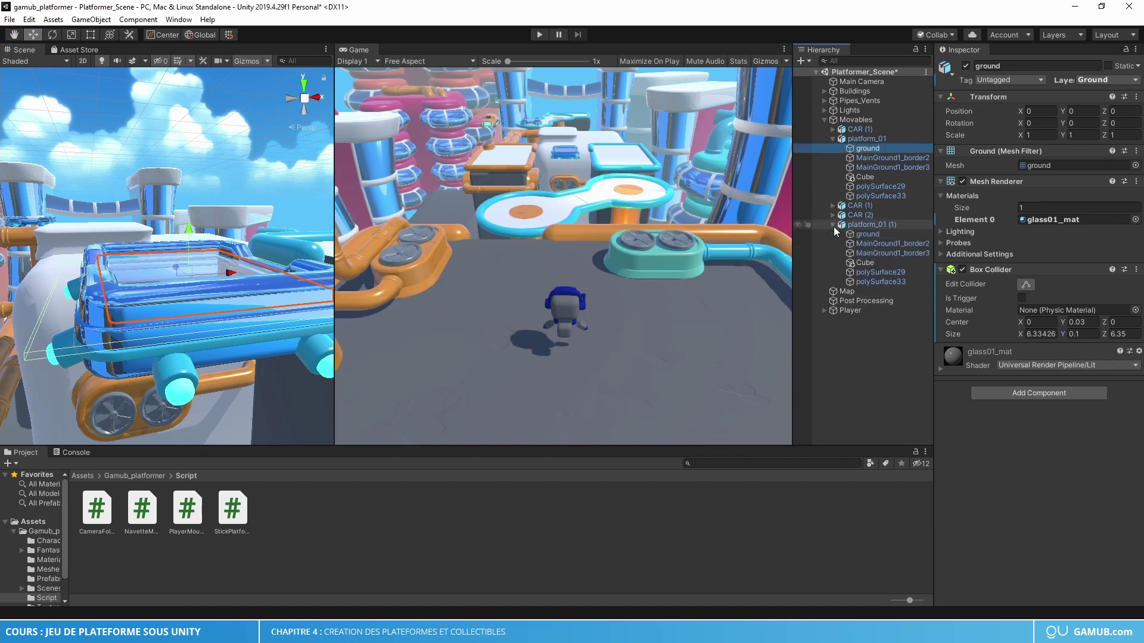
pyautogui.click(872, 236)
pyautogui.click(1077, 334)
pyautogui.write('0.1')
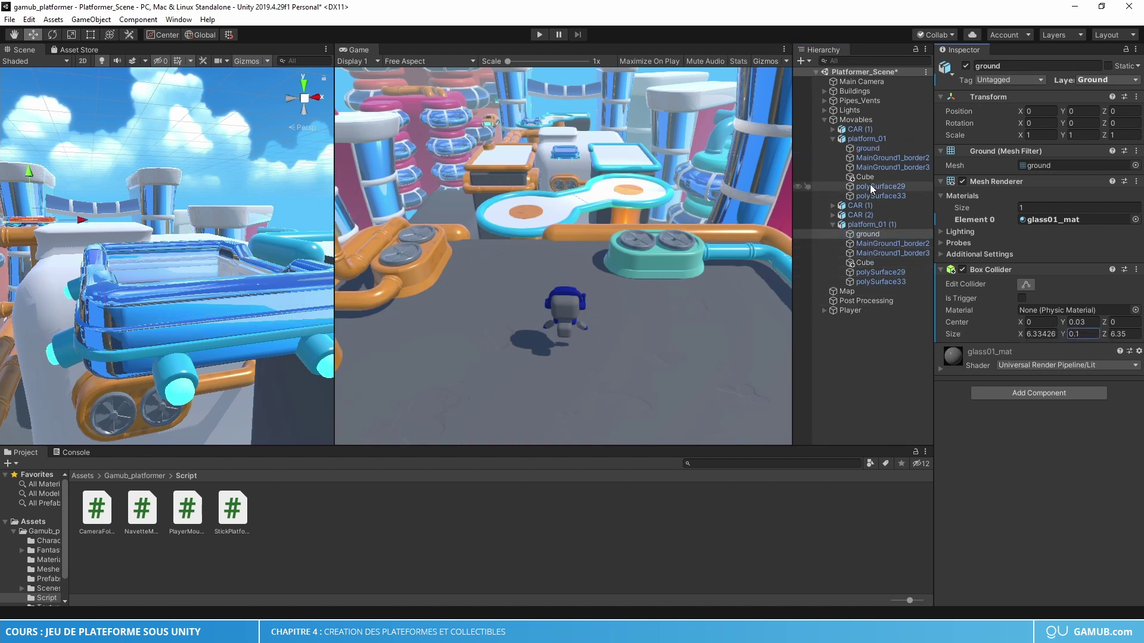
pyautogui.click(833, 225)
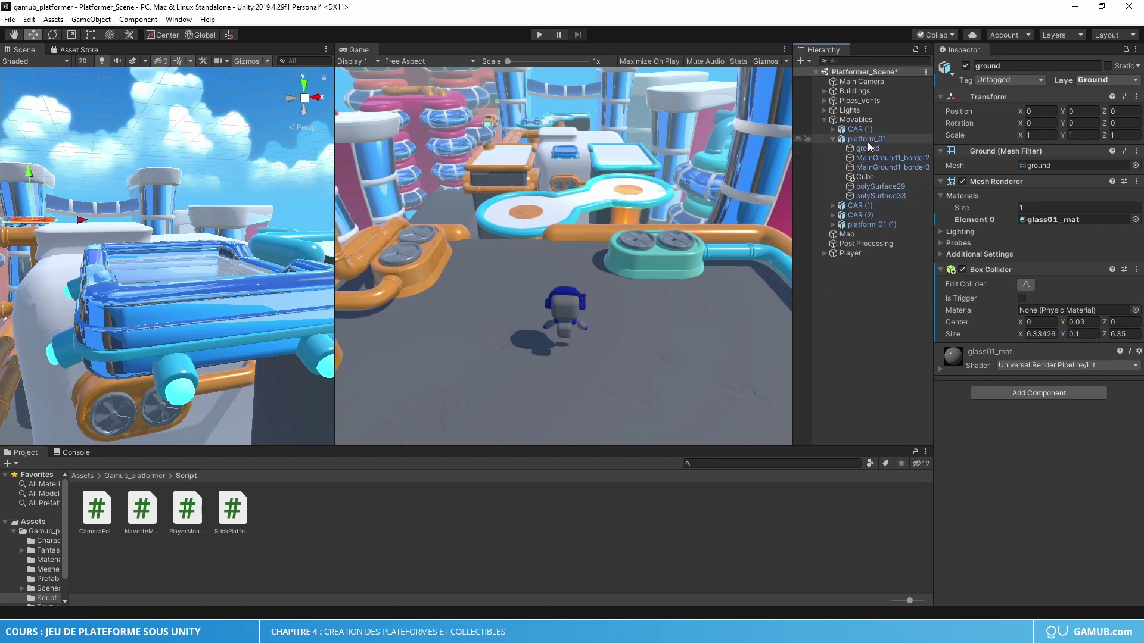
pyautogui.click(867, 139)
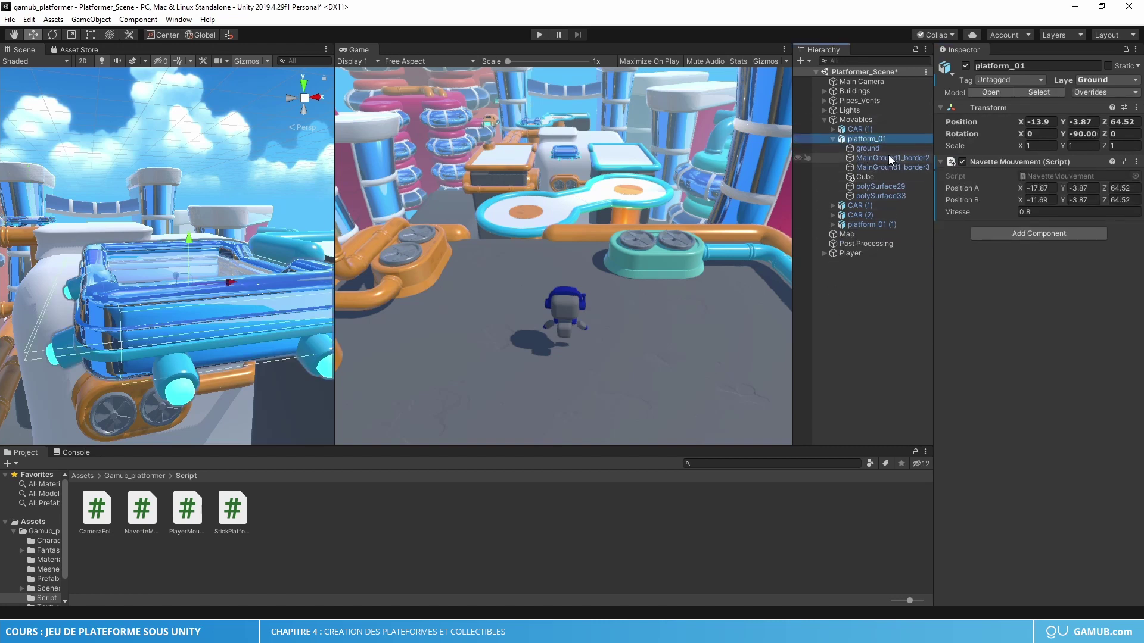
pyautogui.click(875, 150)
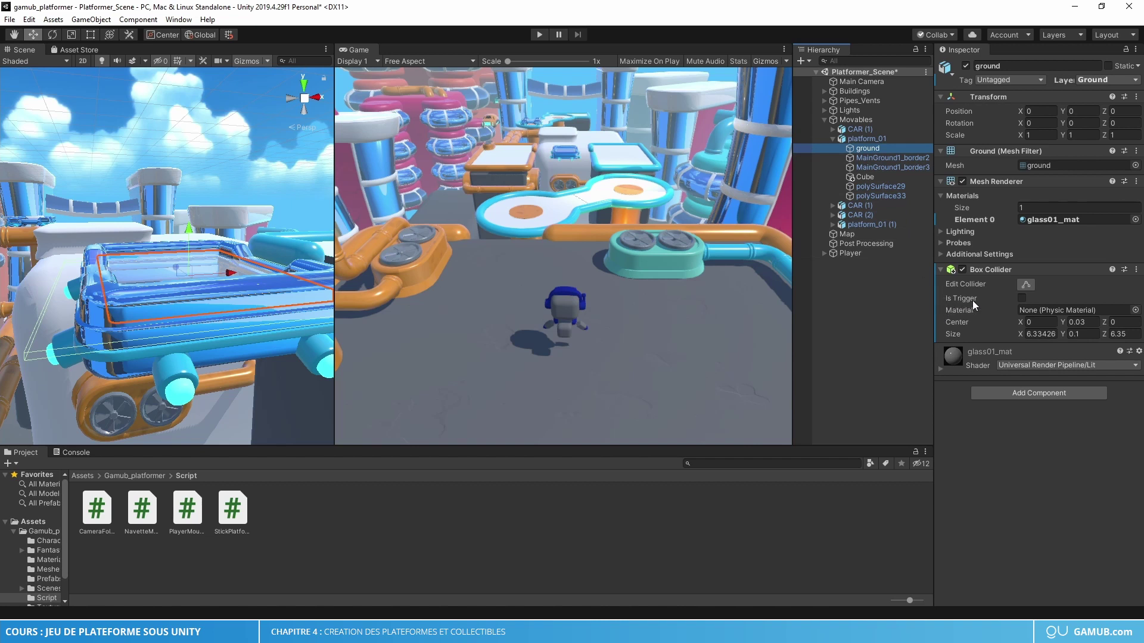
pyautogui.moveTo(978, 301)
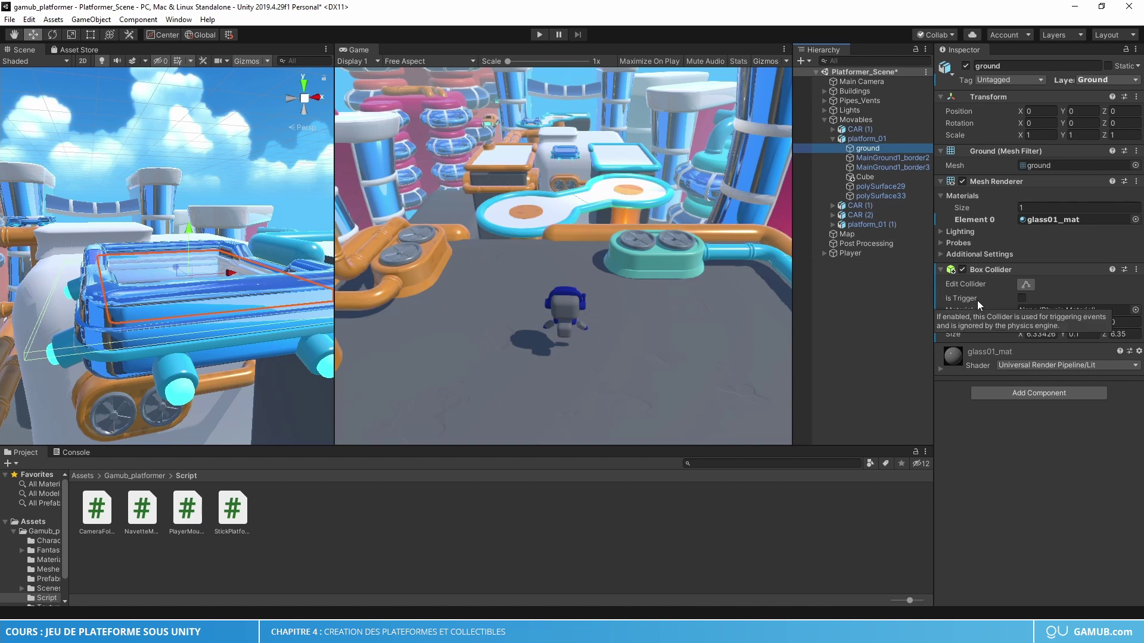
# Delete the Cube child with the missing script from platform_01
pyautogui.click(1026, 299)
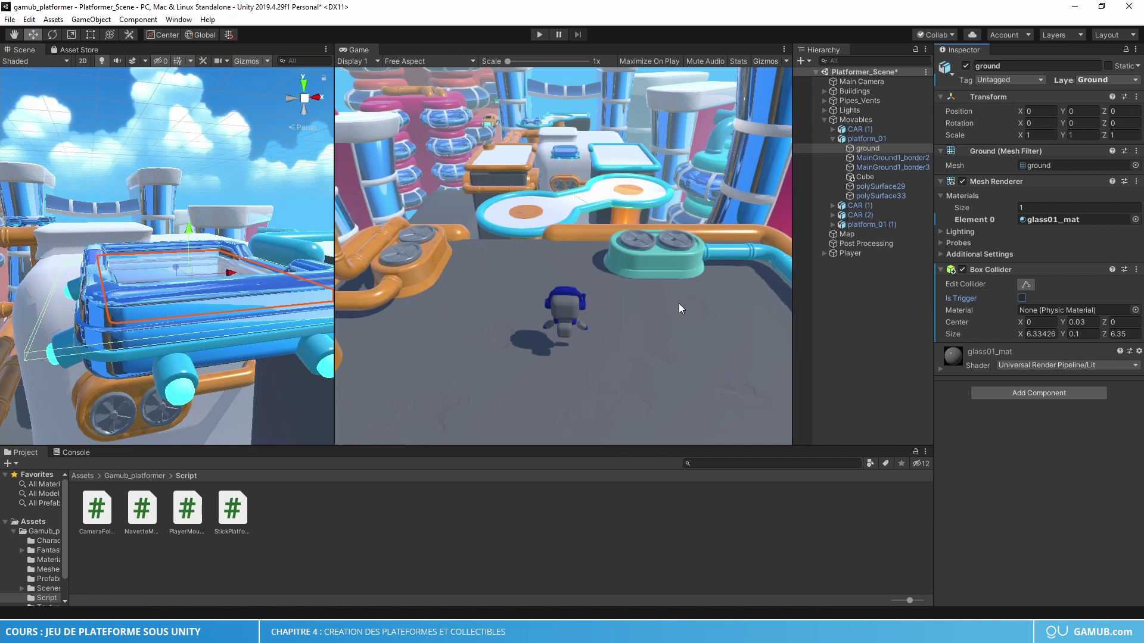
pyautogui.click(867, 177)
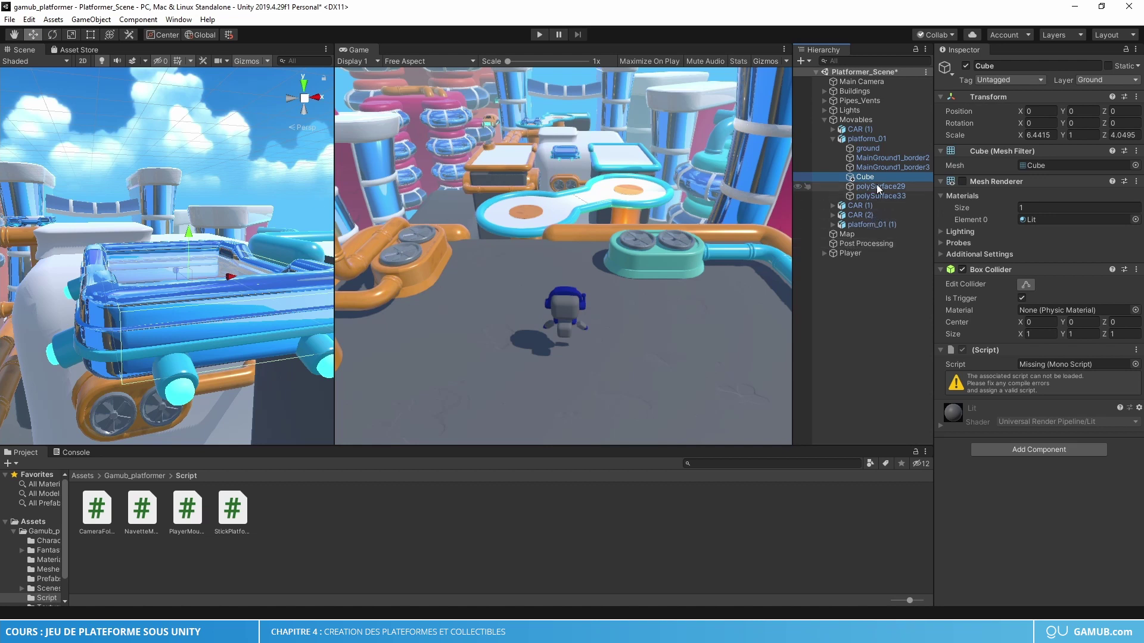
pyautogui.press('Delete')
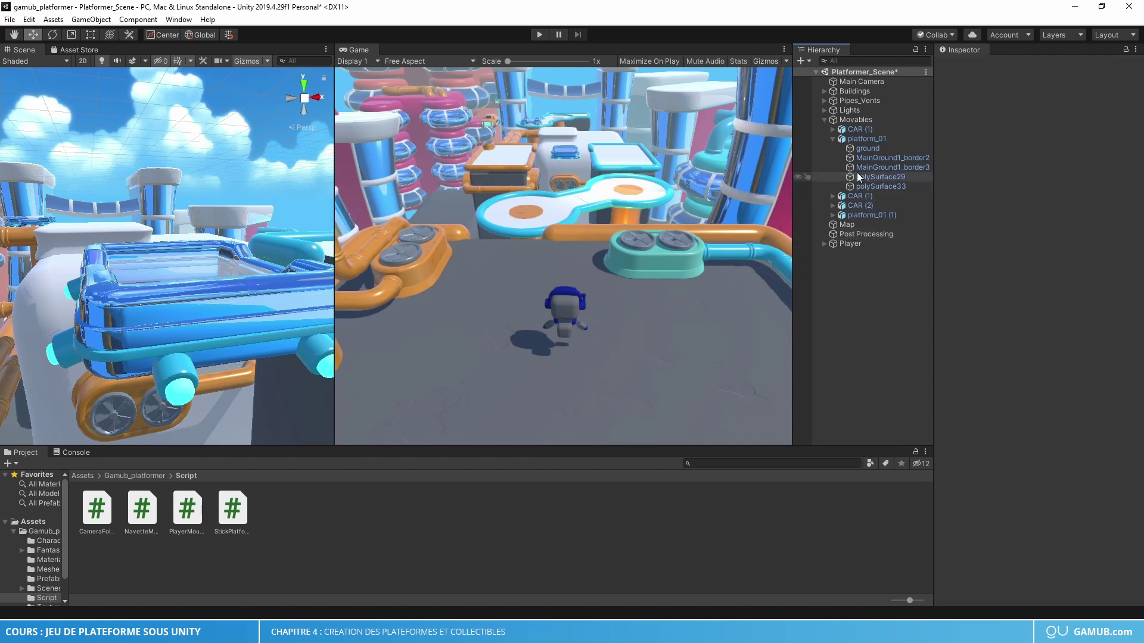
# Create an empty child of platform_01 named 'Zone'
pyautogui.rightClick(863, 138)
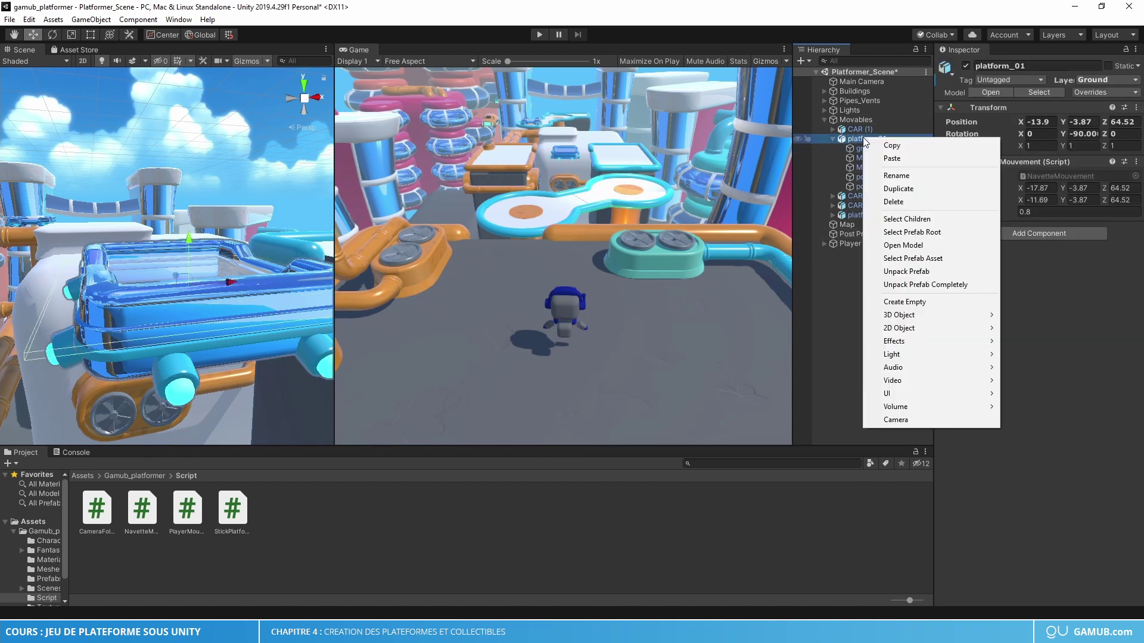
pyautogui.click(899, 301)
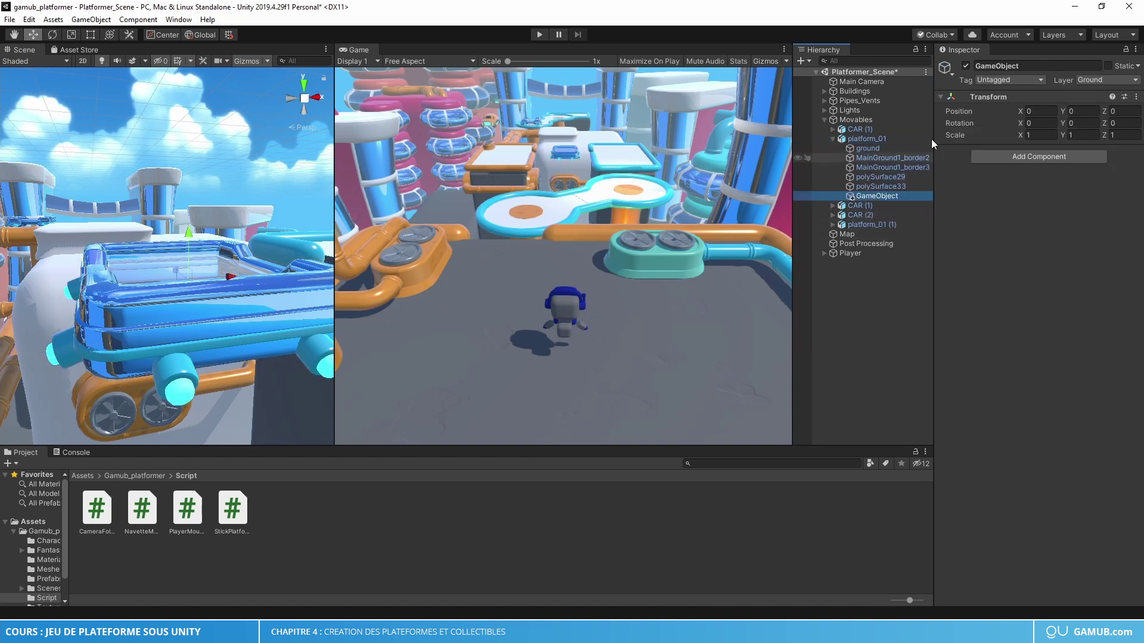
pyautogui.click(1027, 66)
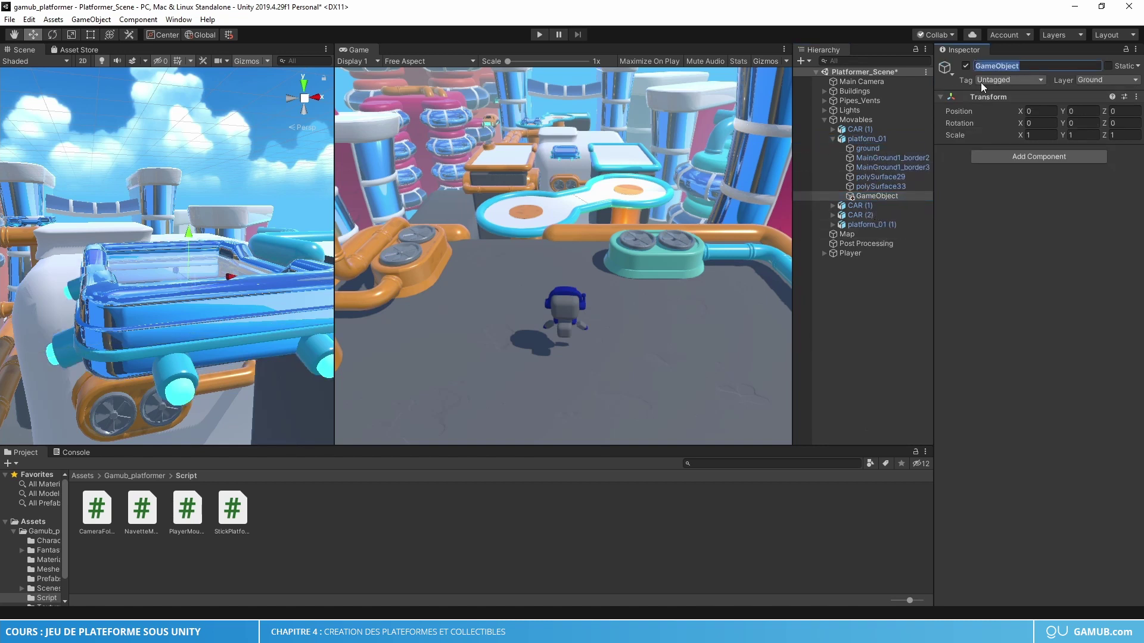
pyautogui.write('Zone')
pyautogui.press('Return')
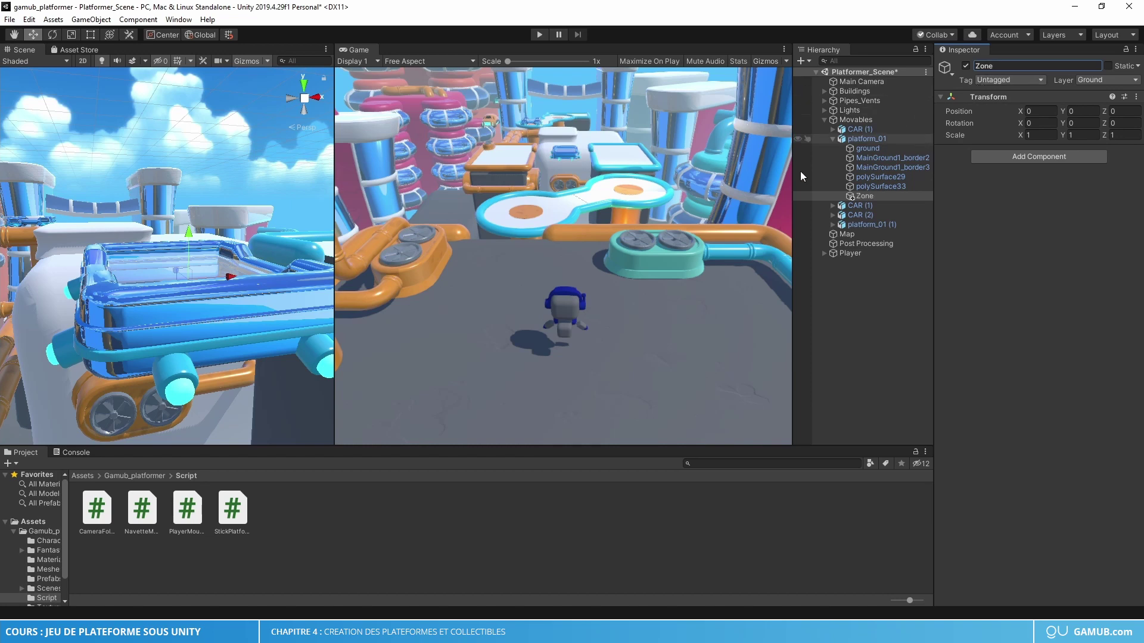
# Add a Box Collider component to Zone
pyautogui.keyDown('alt'); pyautogui.moveTo(174, 241); pyautogui.dragTo(210, 336); pyautogui.keyUp('alt')
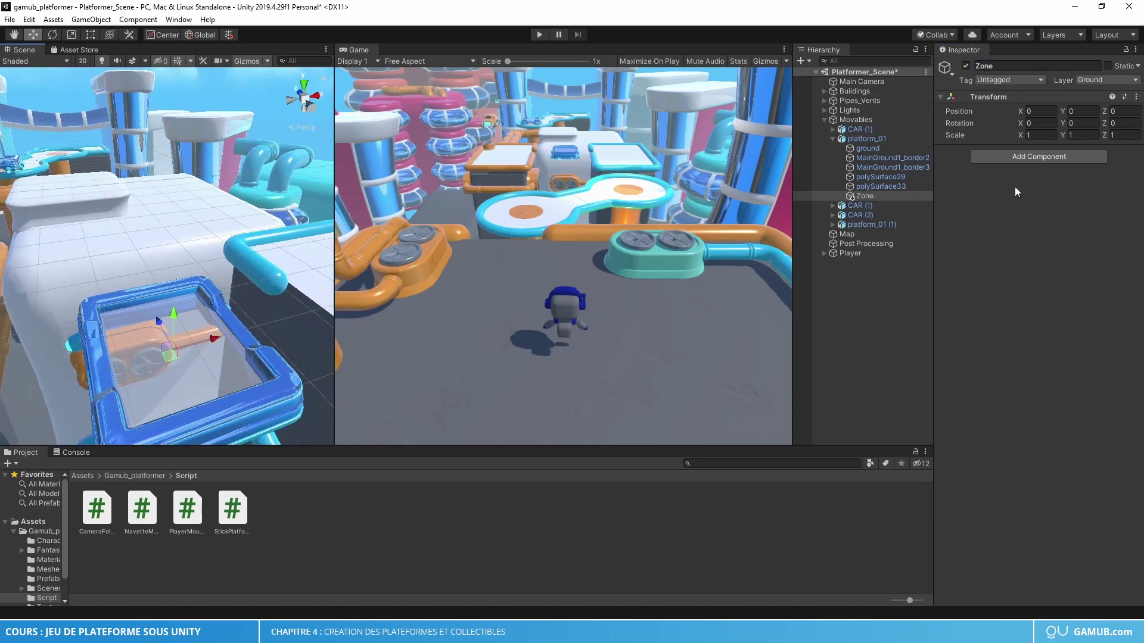
pyautogui.click(1022, 157)
pyautogui.write('ri')
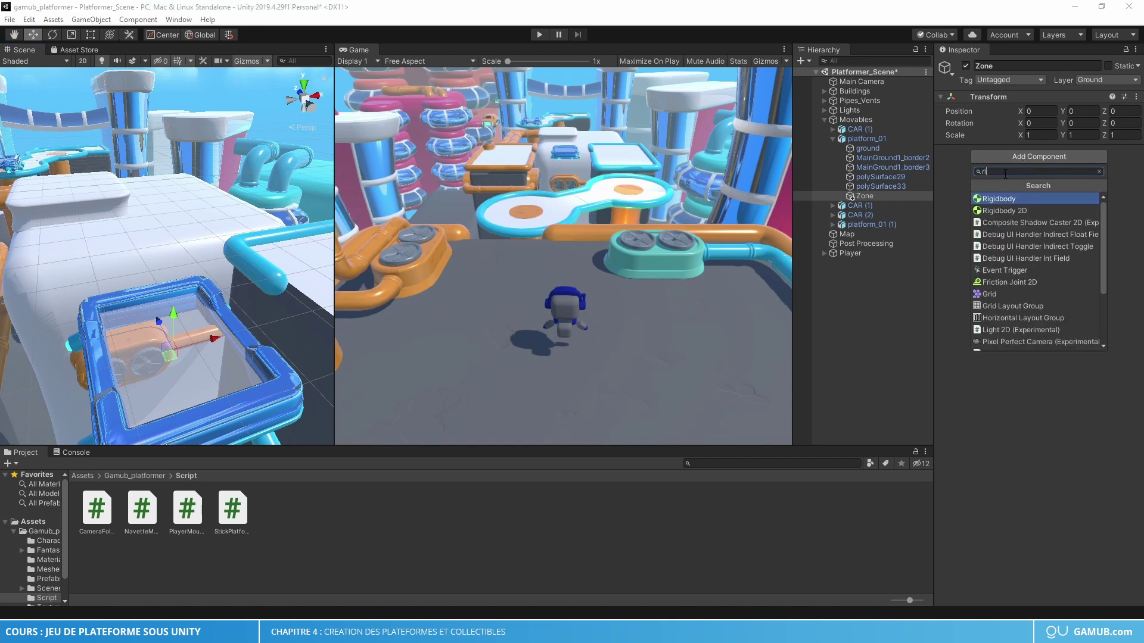
pyautogui.press('BackSpace')
pyautogui.press('BackSpace')
pyautogui.write('box')
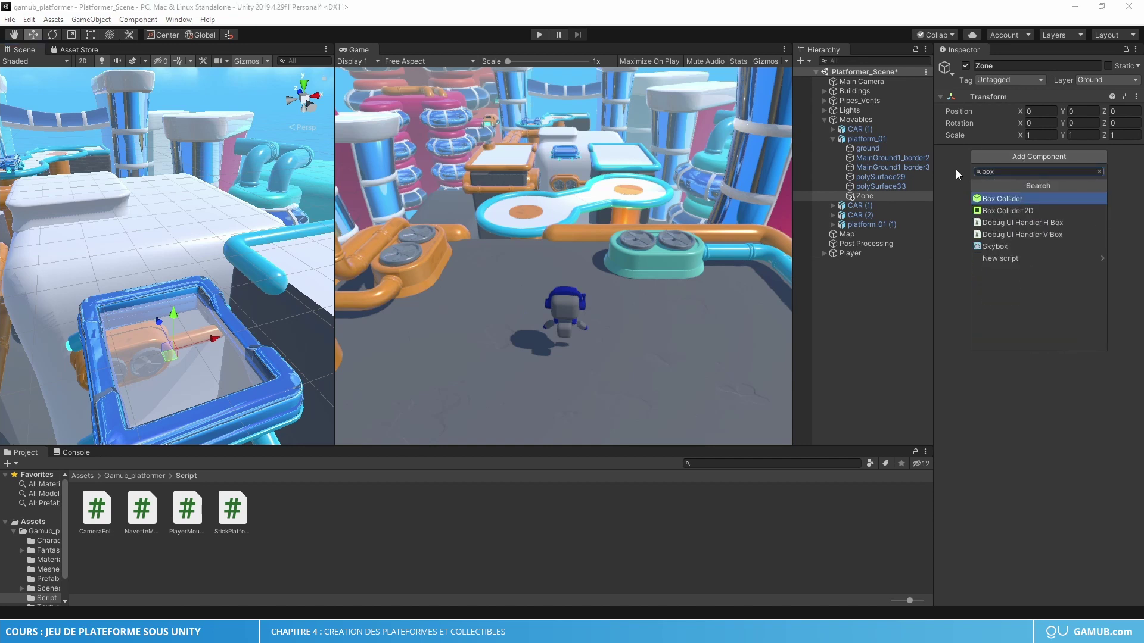
pyautogui.press('Return')
# Resize the Zone collider to about 5.93 × 1 × 4.90 so it covers the platform
pyautogui.moveTo(200, 331)
pyautogui.mouseDown(button='right')
pyautogui.moveTo(225, 322)
pyautogui.moveTo(261, 344)
pyautogui.mouseUp(button='right')
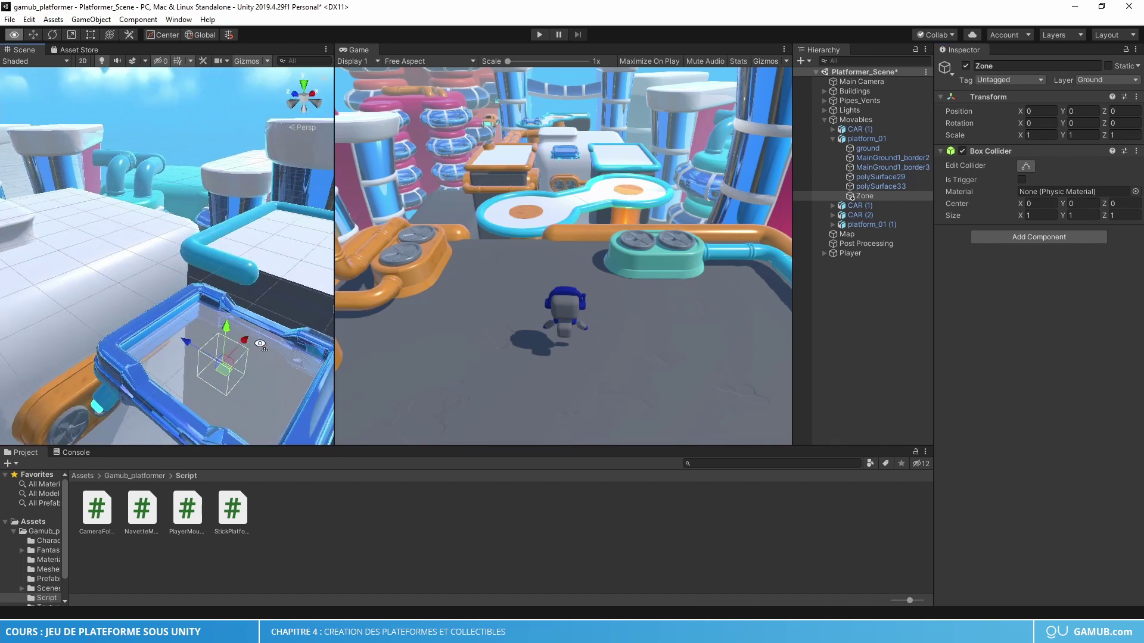
pyautogui.moveTo(260, 344); pyautogui.dragTo(218, 332, button='right')
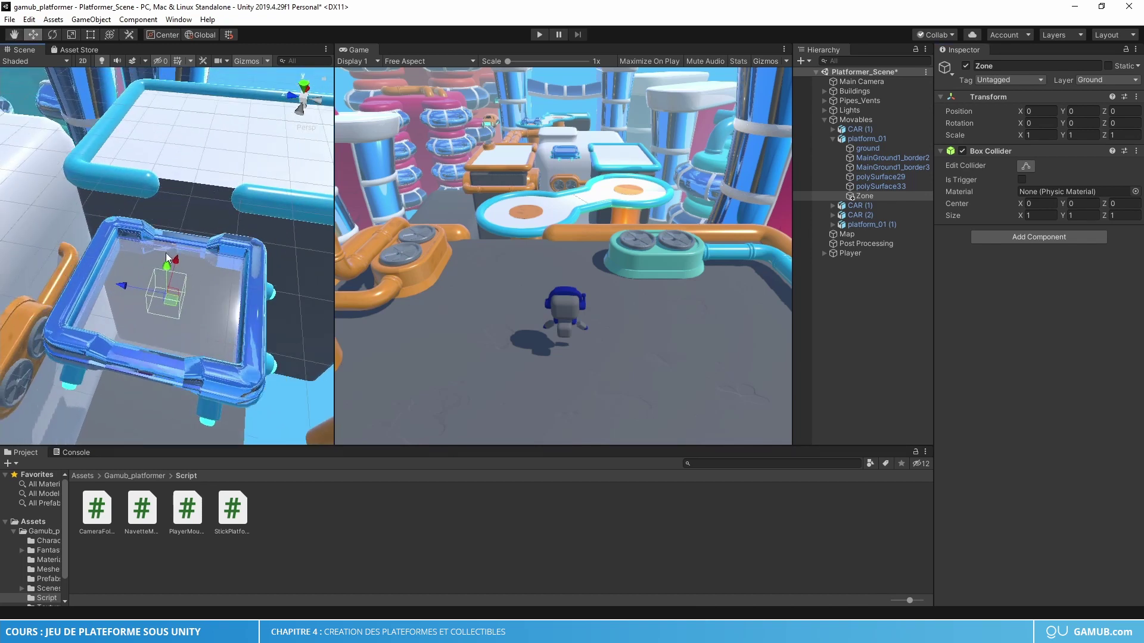
pyautogui.moveTo(167, 258); pyautogui.dragTo(935, 257, button='right')
pyautogui.click(1026, 167)
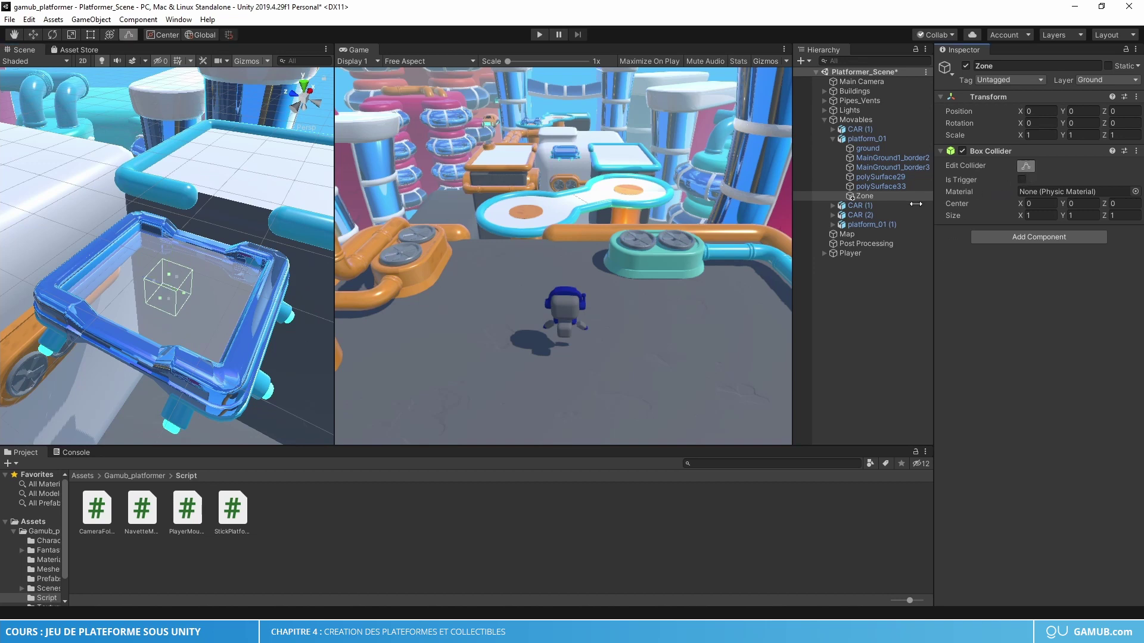
pyautogui.moveTo(158, 276); pyautogui.dragTo(197, 319, button='right')
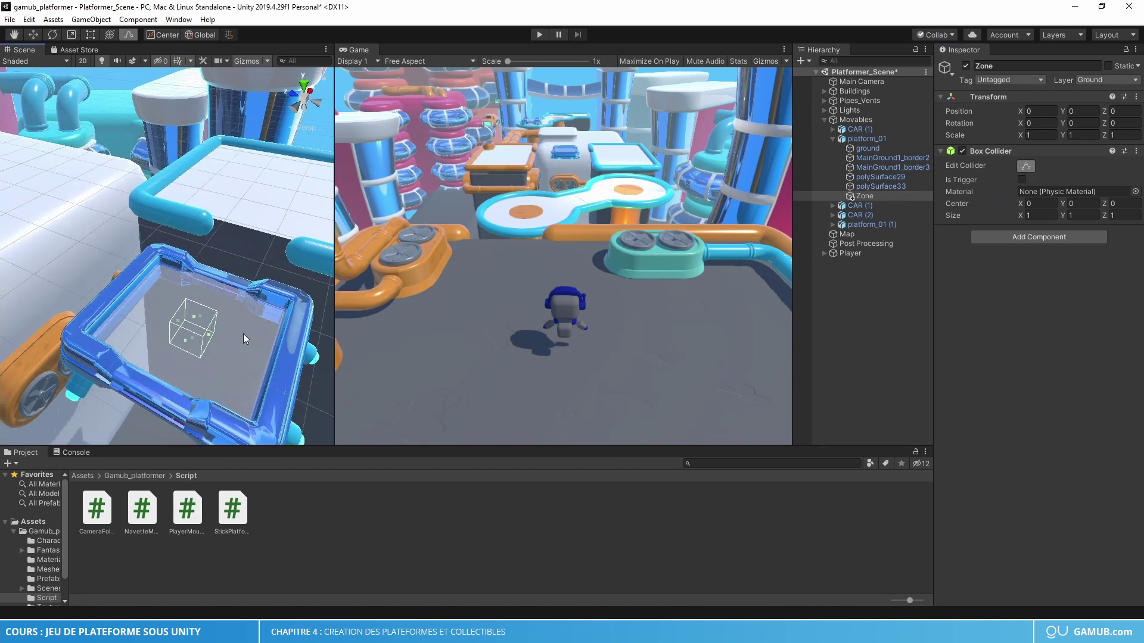
pyautogui.moveTo(209, 335); pyautogui.dragTo(286, 362)
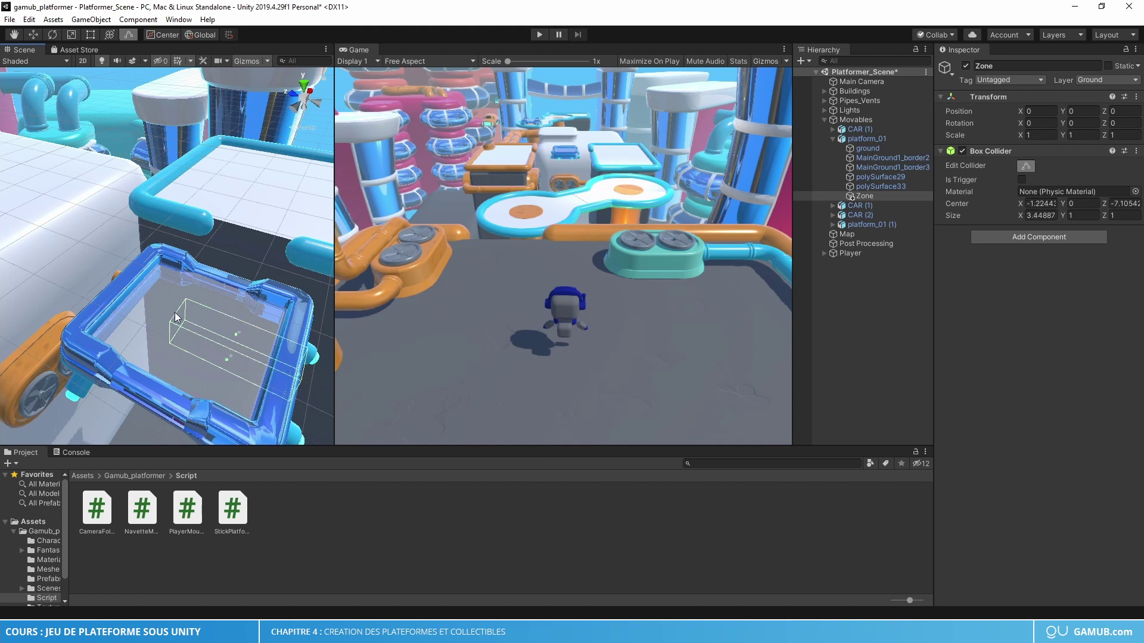
pyautogui.moveTo(177, 317); pyautogui.dragTo(106, 300)
pyautogui.moveTo(106, 301); pyautogui.dragTo(140, 314, button='right')
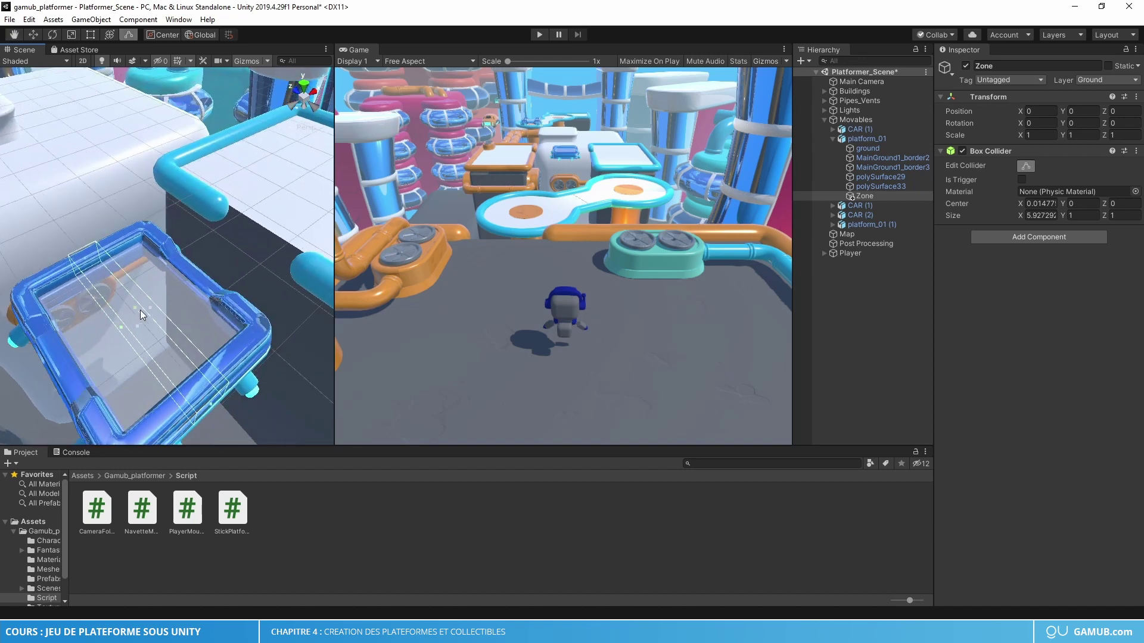
pyautogui.moveTo(148, 308); pyautogui.dragTo(214, 271)
pyautogui.moveTo(123, 331); pyautogui.dragTo(68, 362)
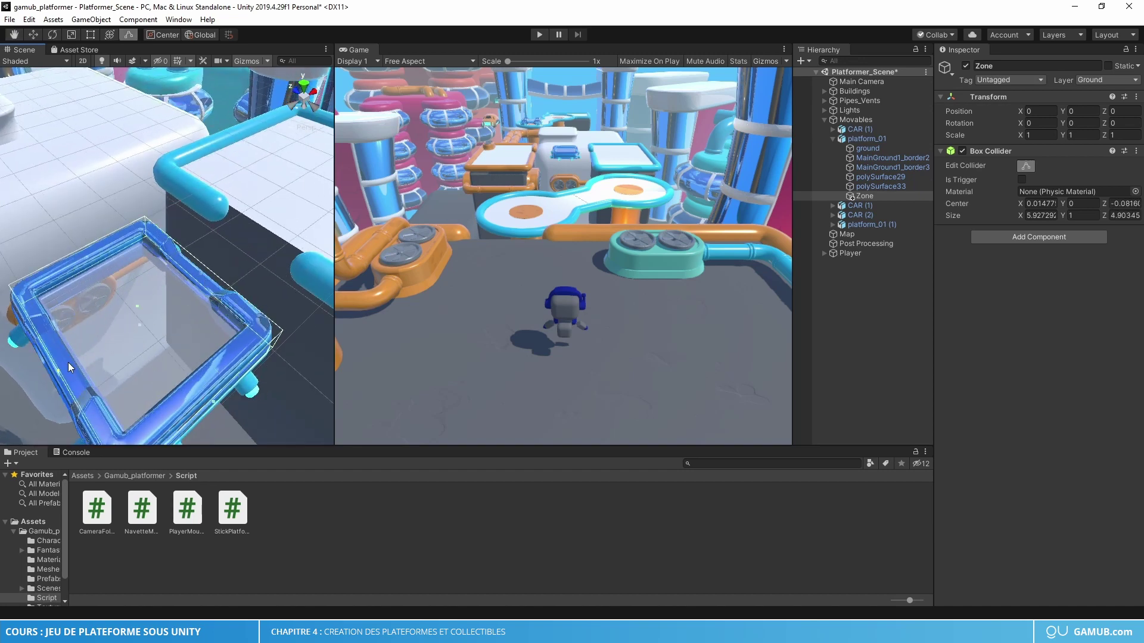
pyautogui.moveTo(231, 388)
pyautogui.mouseDown(button='right')
pyautogui.moveTo(182, 270)
pyautogui.moveTo(213, 283)
pyautogui.mouseUp(button='right')
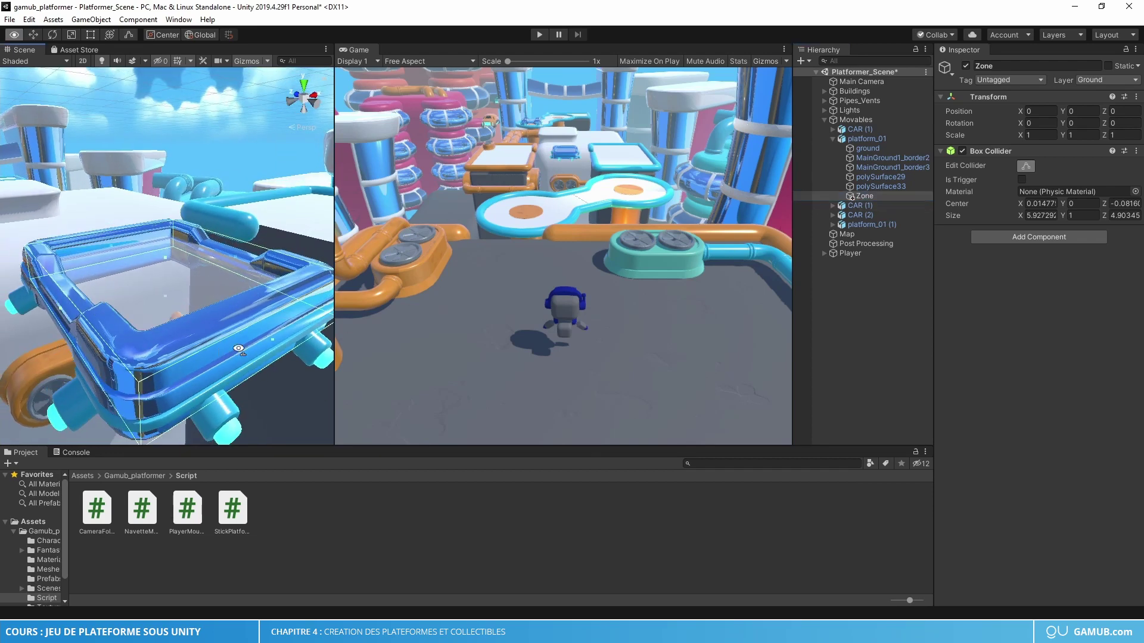
pyautogui.moveTo(235, 322); pyautogui.dragTo(190, 274, button='right')
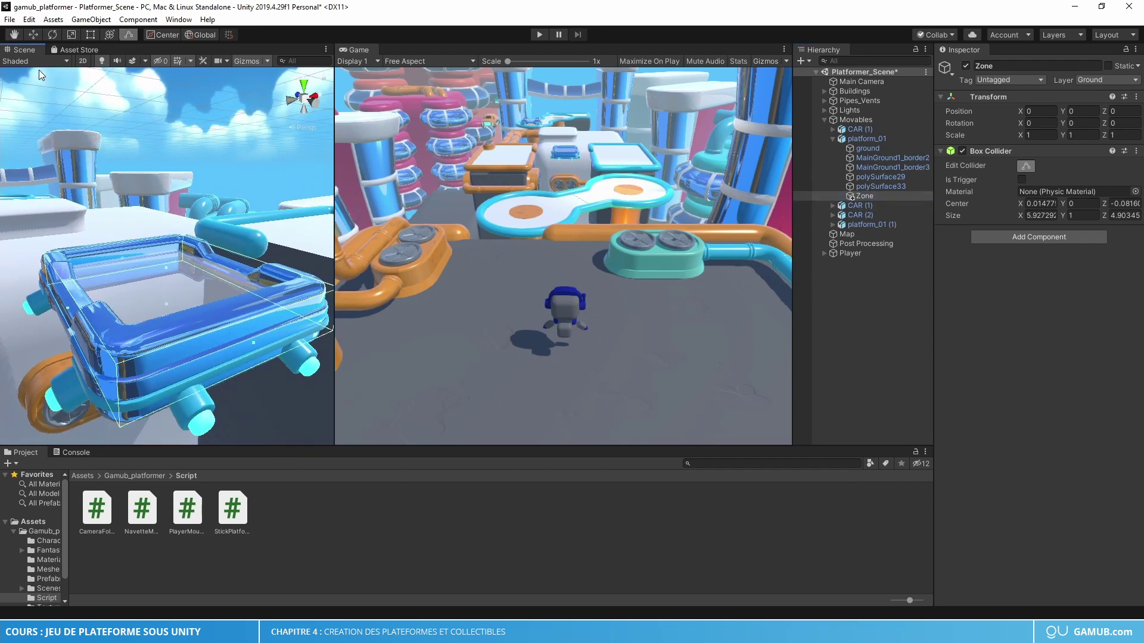
# Make the Zone collider a trigger and raise Zone to Position Y 0.61
pyautogui.click(1022, 180)
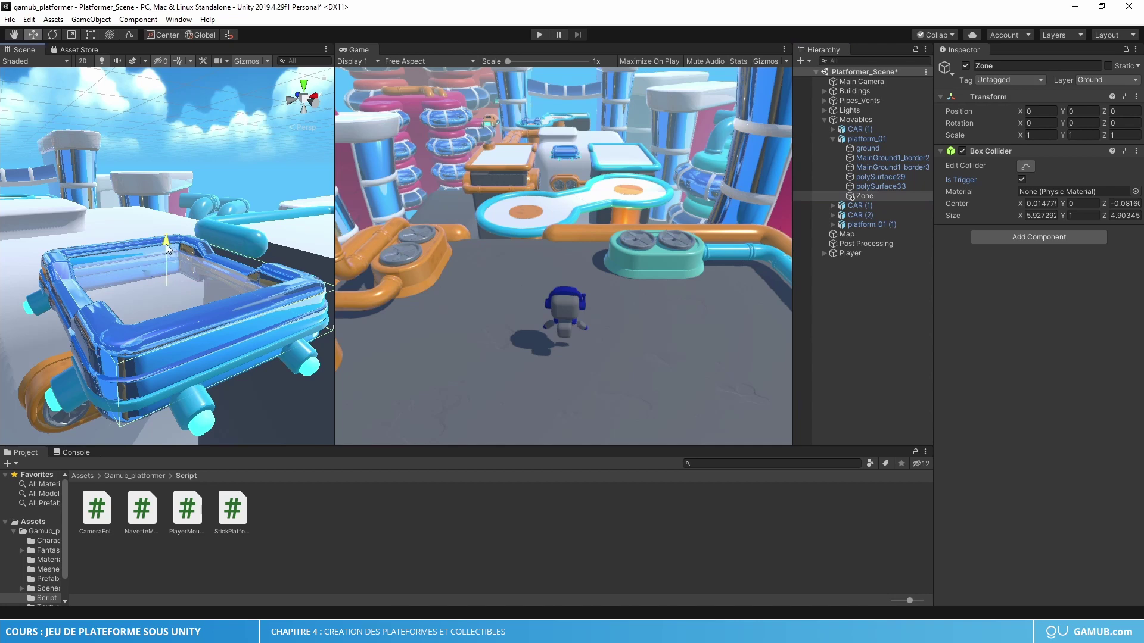
pyautogui.moveTo(173, 247); pyautogui.dragTo(167, 223)
pyautogui.moveTo(162, 231)
pyautogui.mouseDown(button='right')
pyautogui.moveTo(137, 216)
pyautogui.moveTo(119, 159)
pyautogui.mouseUp(button='right')
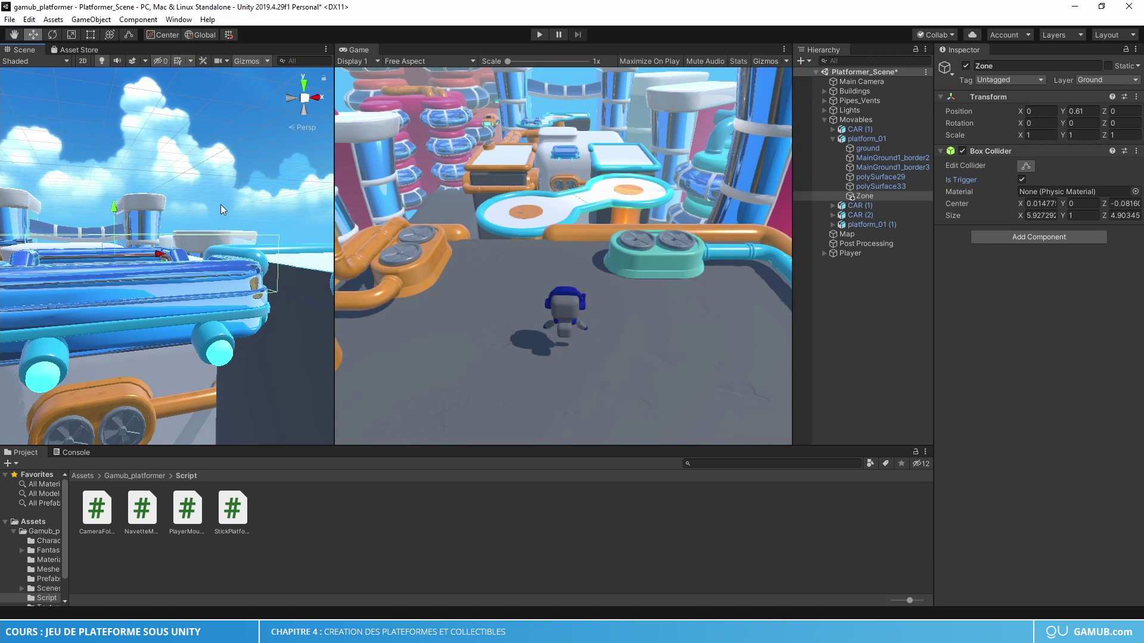
pyautogui.doubleClick(864, 196)
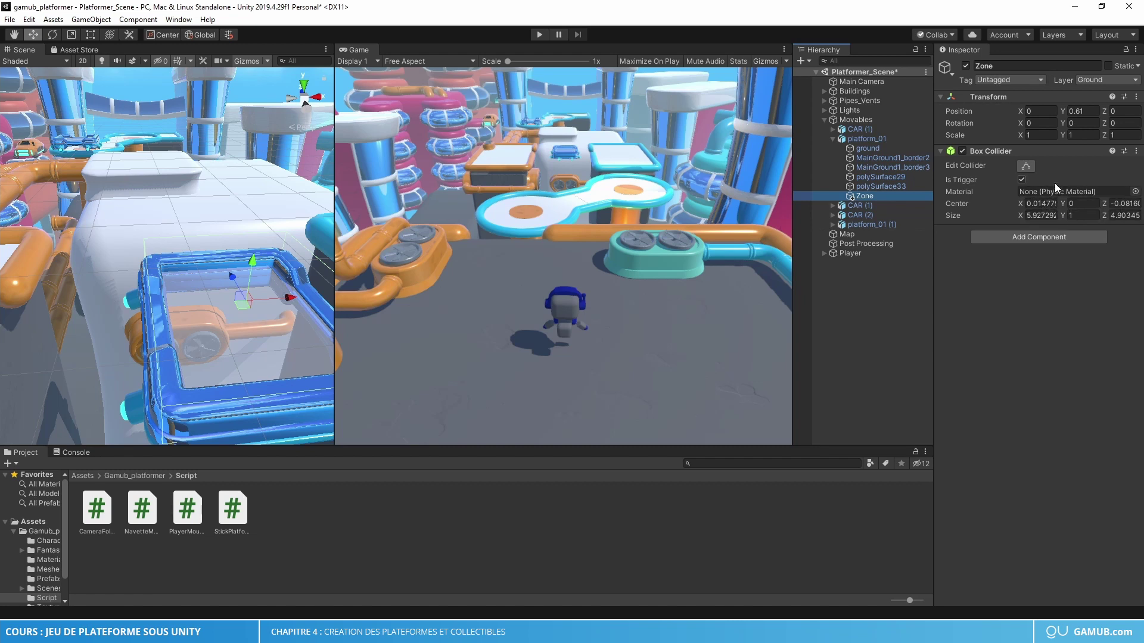
# Copy Zone's Box Collider component and delete the Cube under platform_01 (1)
pyautogui.click(1136, 151)
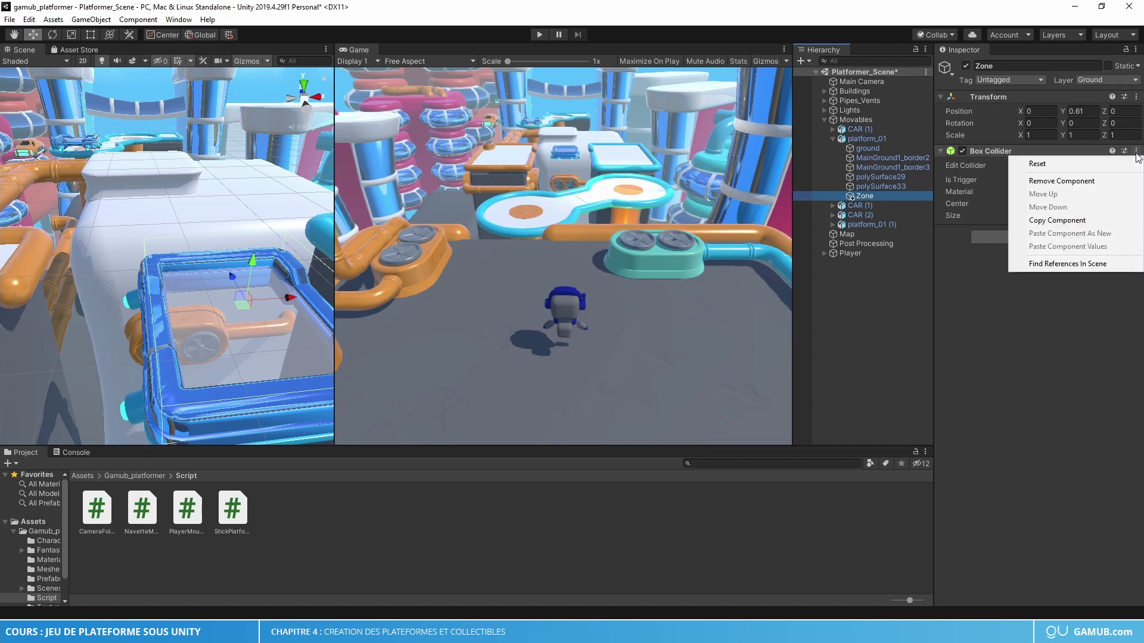
pyautogui.click(1055, 221)
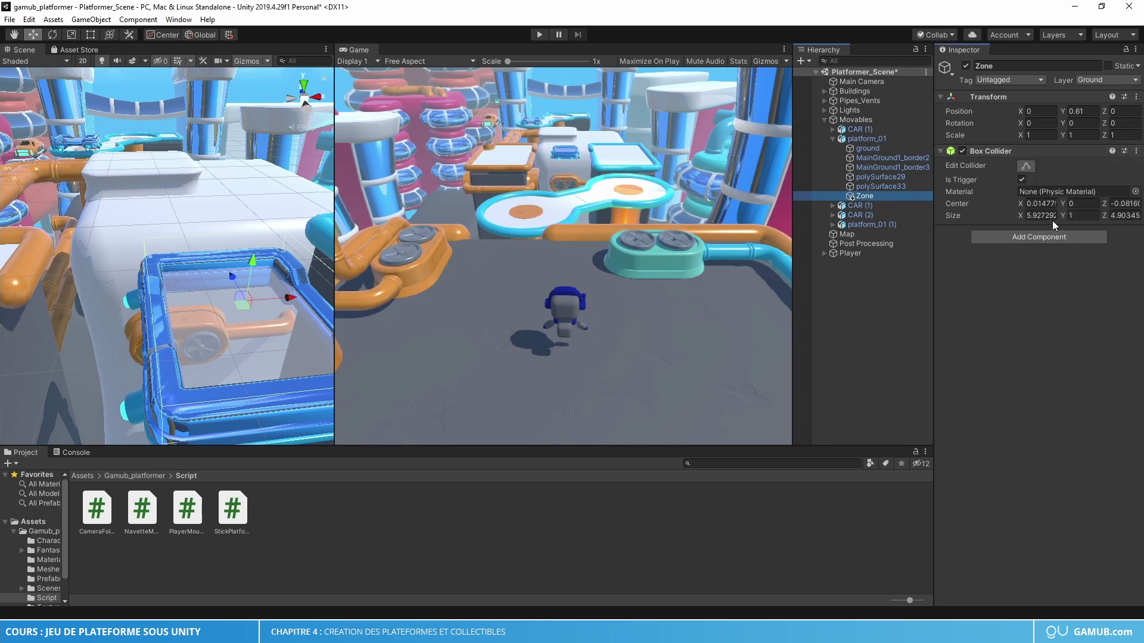
pyautogui.click(863, 225)
pyautogui.click(832, 226)
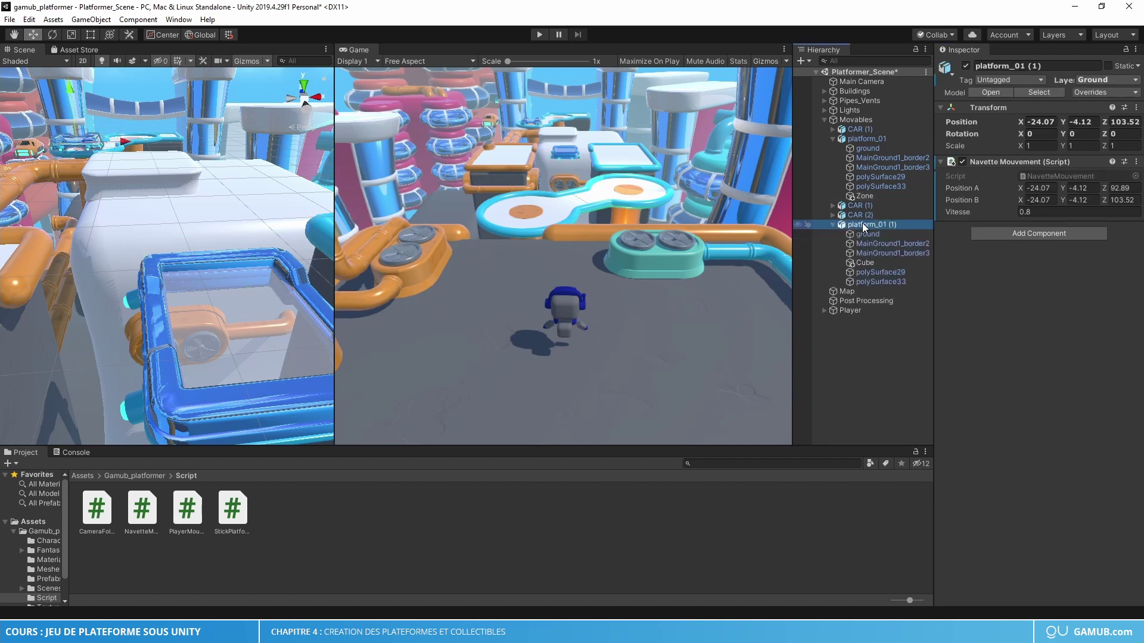
pyautogui.click(864, 263)
pyautogui.press('Delete')
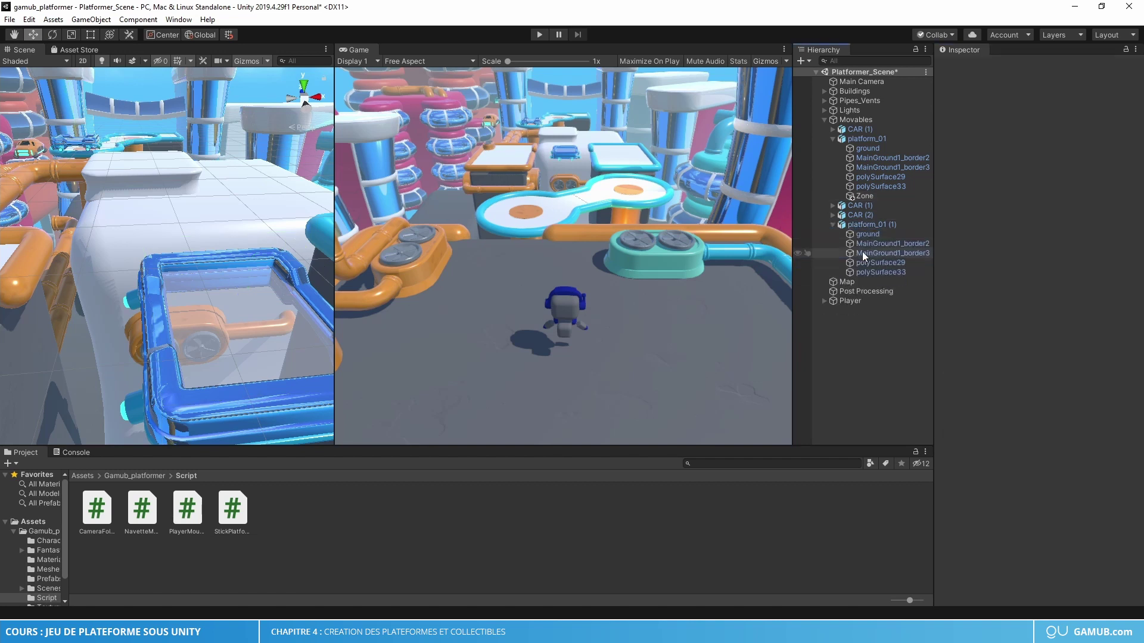
# Create an empty GameObject under platform_01 (1) and paste the copied collider onto it
pyautogui.rightClick(865, 227)
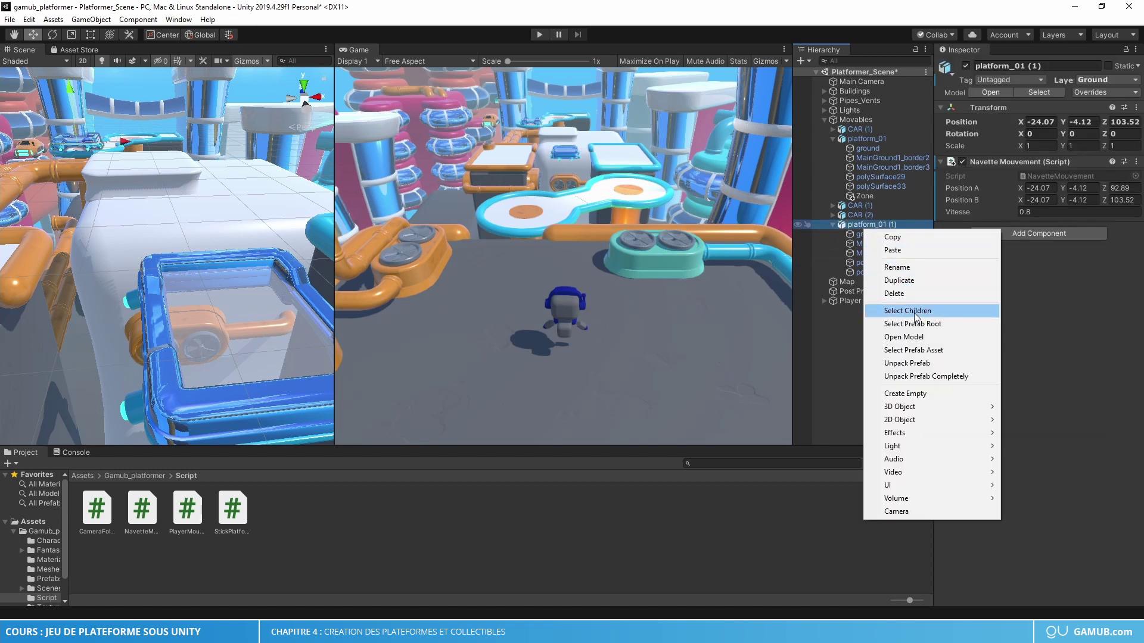
pyautogui.click(908, 393)
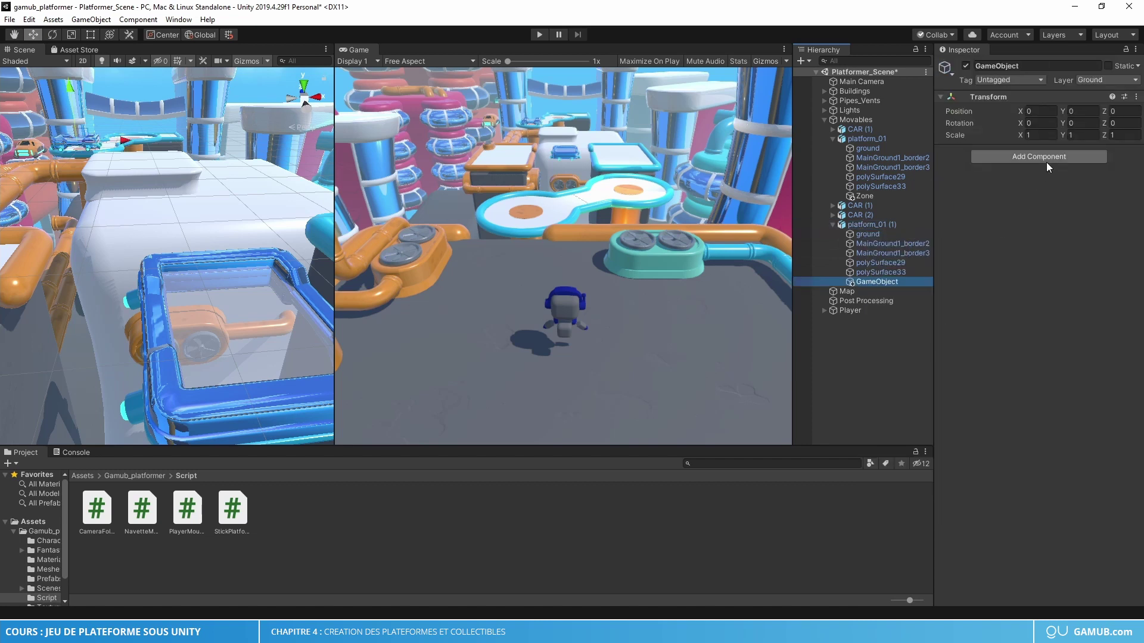
pyautogui.click(1137, 98)
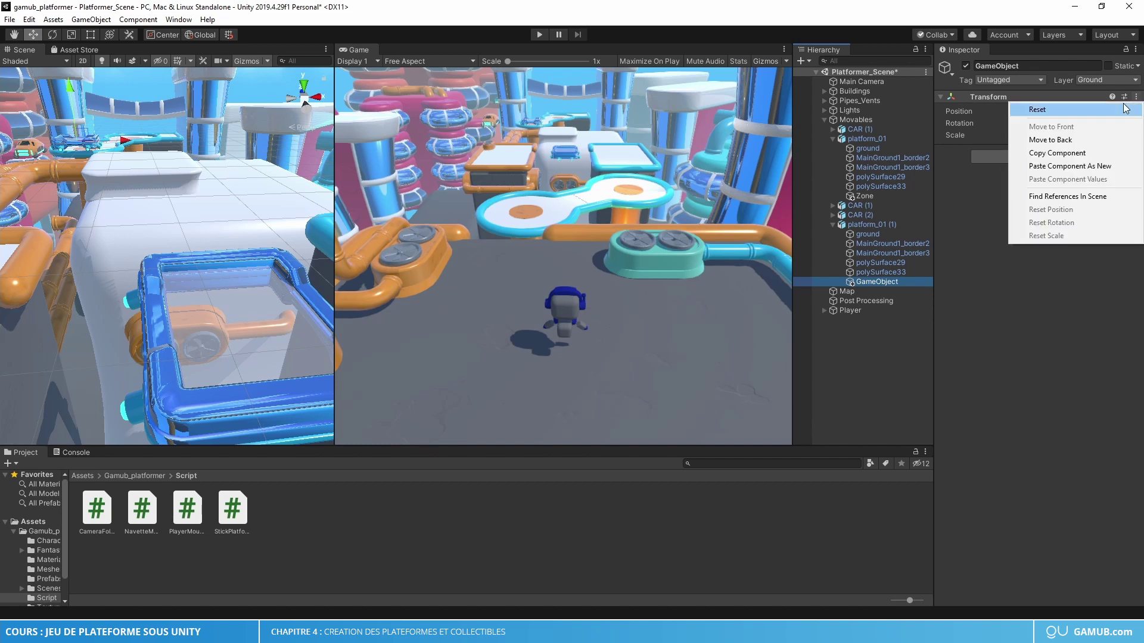
pyautogui.click(1061, 168)
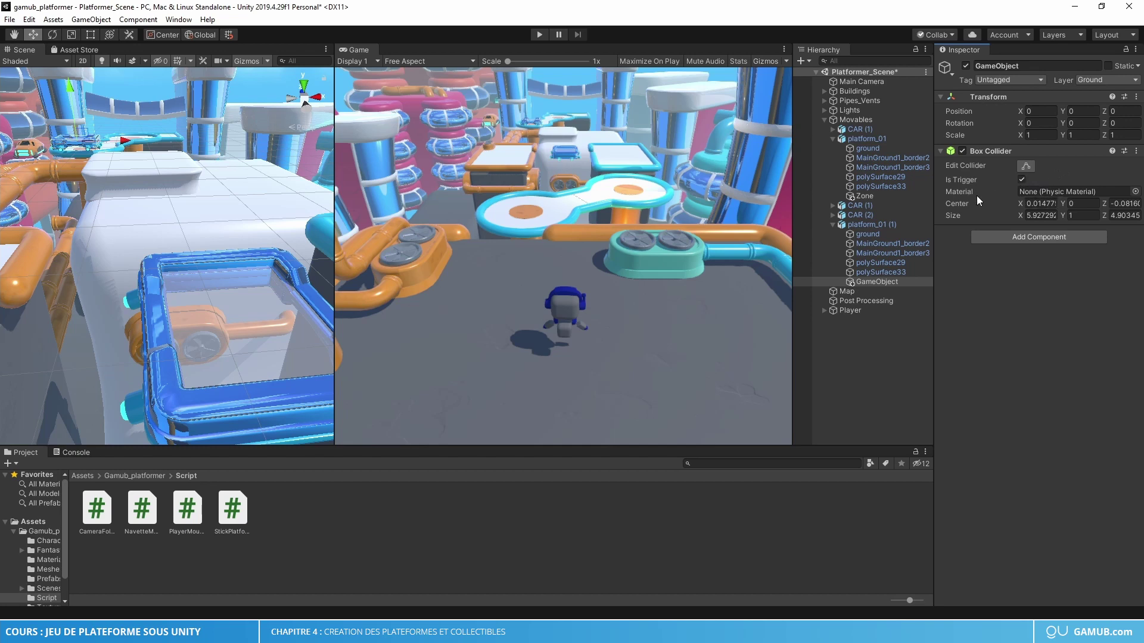
# Set the new GameObject's Position Y to 0.61, matching Zone
pyautogui.moveTo(49, 143)
pyautogui.mouseDown(button='middle')
pyautogui.moveTo(183, 194)
pyautogui.moveTo(167, 242)
pyautogui.mouseUp(button='middle')
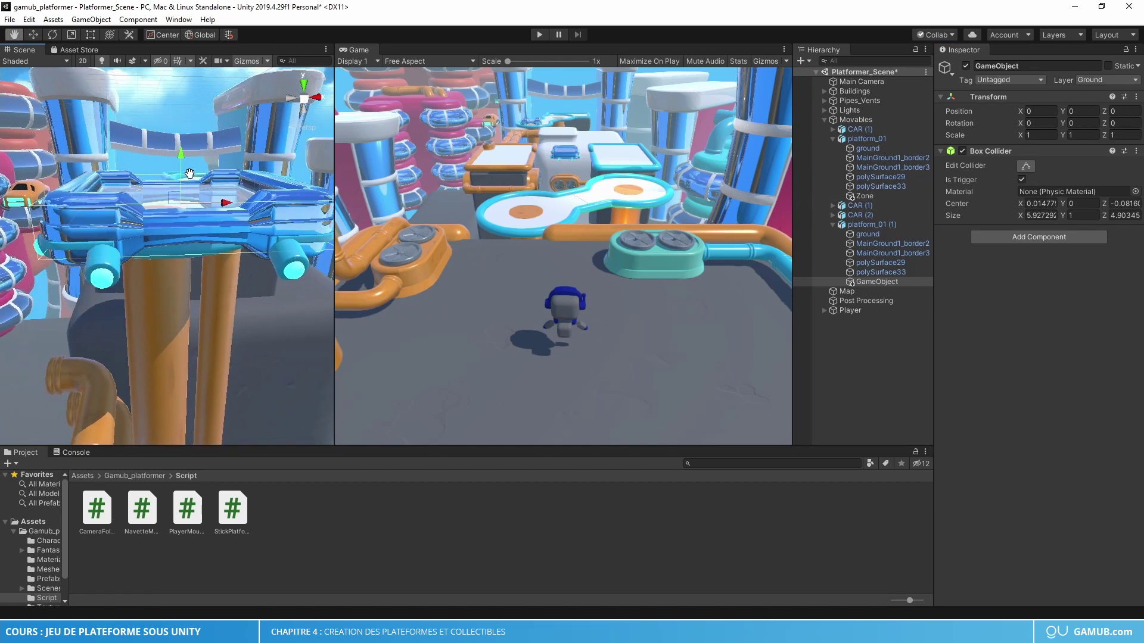
pyautogui.moveTo(165, 261)
pyautogui.keyDown('alt'); pyautogui.mouseDown()
pyautogui.moveTo(220, 352)
pyautogui.moveTo(195, 272)
pyautogui.mouseUp(); pyautogui.keyUp('alt')
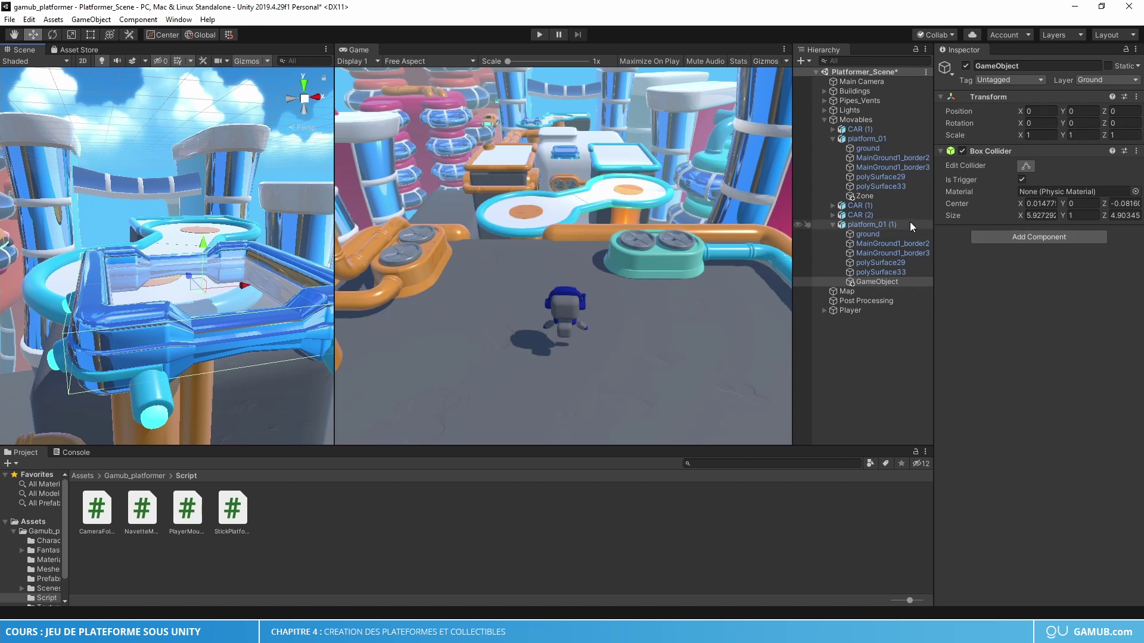
pyautogui.click(873, 197)
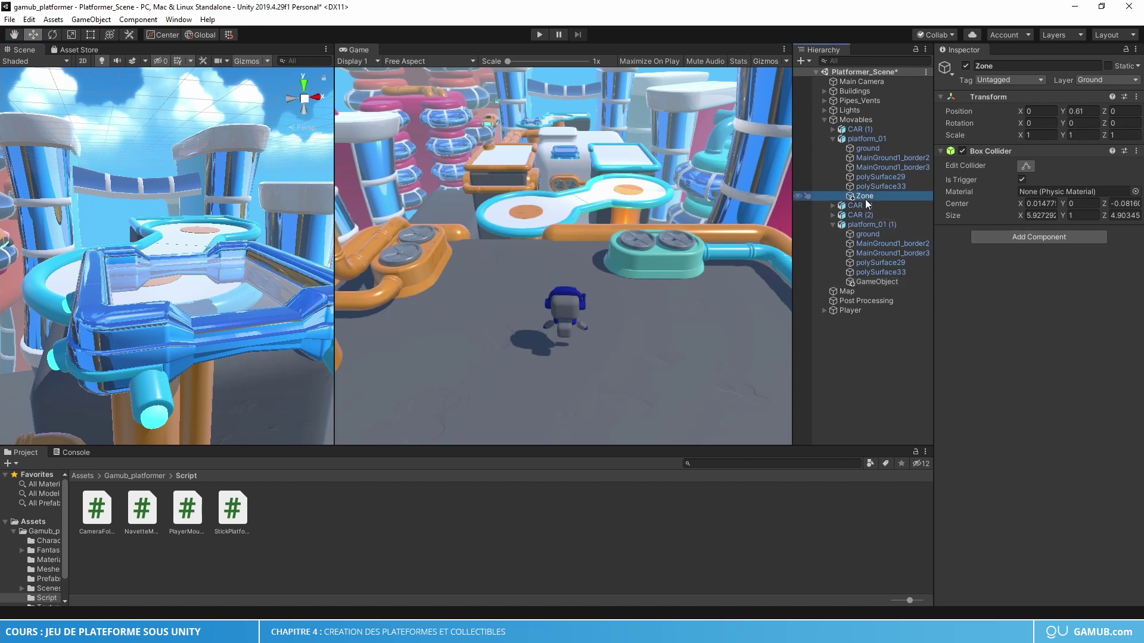
pyautogui.click(1076, 111)
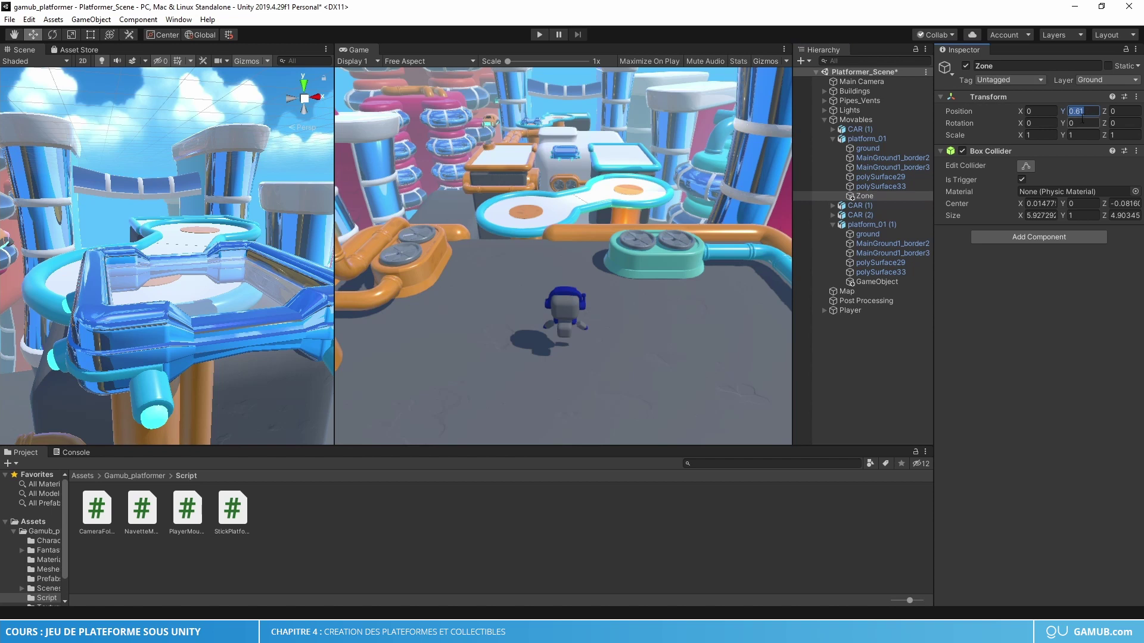
pyautogui.click(889, 281)
pyautogui.click(1076, 111)
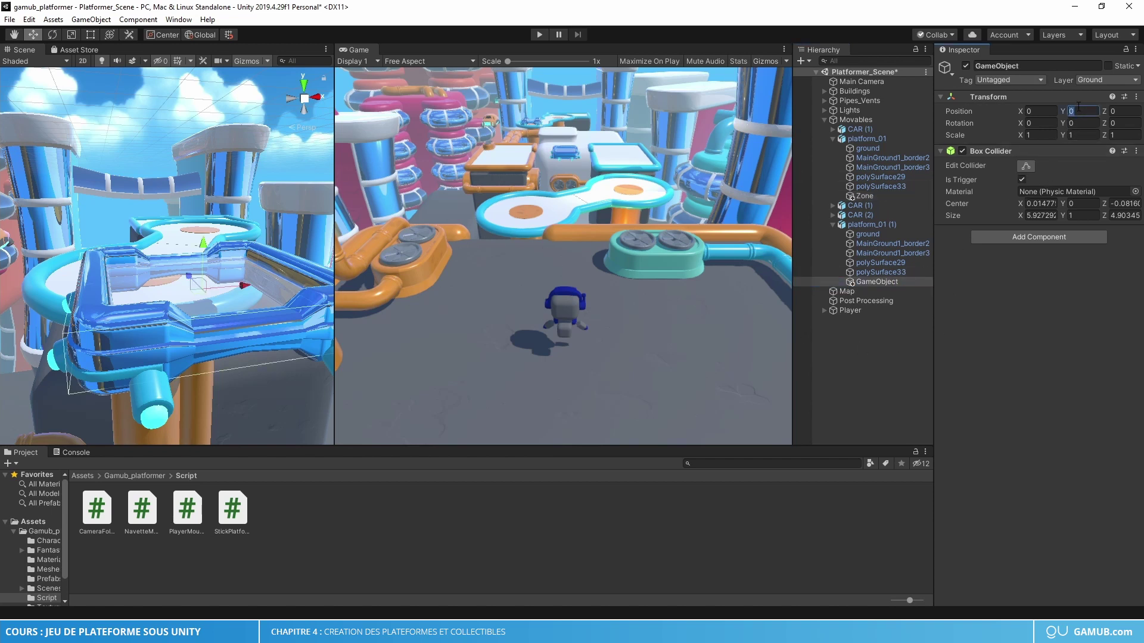
pyautogui.write('0.61')
pyautogui.scroll(3, 91, 274)
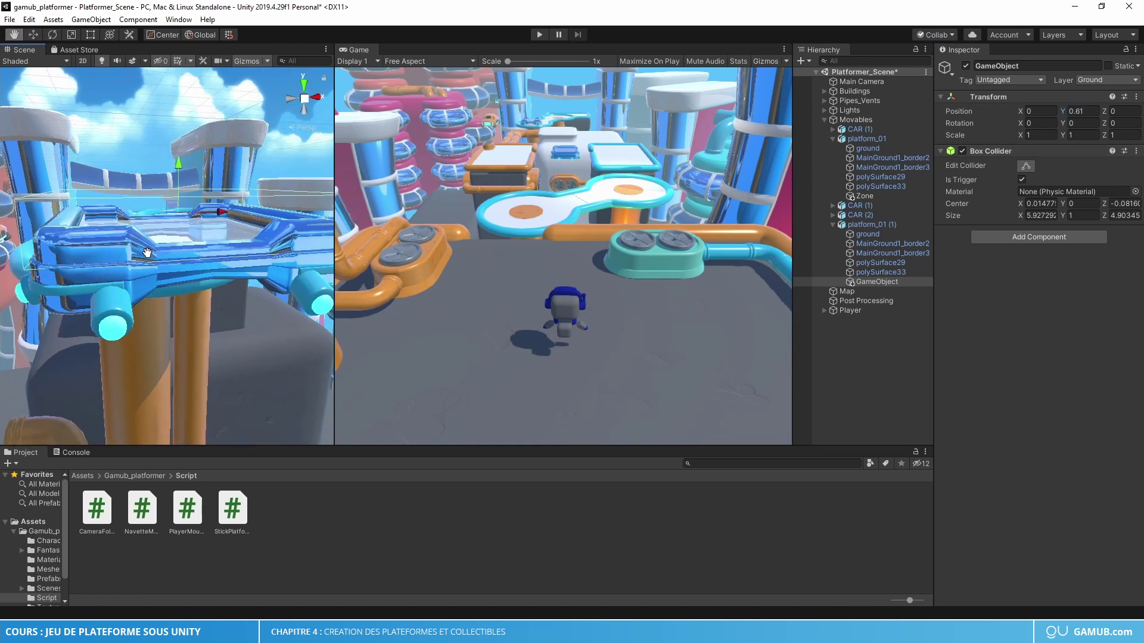
pyautogui.keyDown('alt'); pyautogui.moveTo(153, 238); pyautogui.dragTo(137, 310); pyautogui.keyUp('alt')
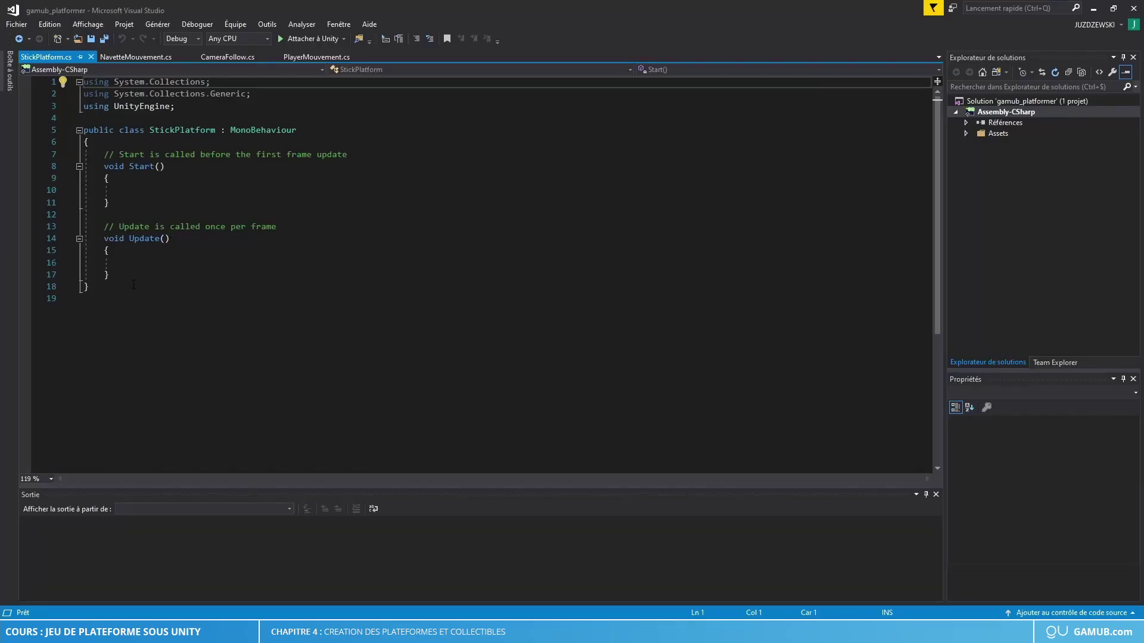
# Replace Start and Update in StickPlatform.cs with an empty OnTriggerEnter(Collider other) method
pyautogui.moveTo(117, 276); pyautogui.dragTo(106, 157)
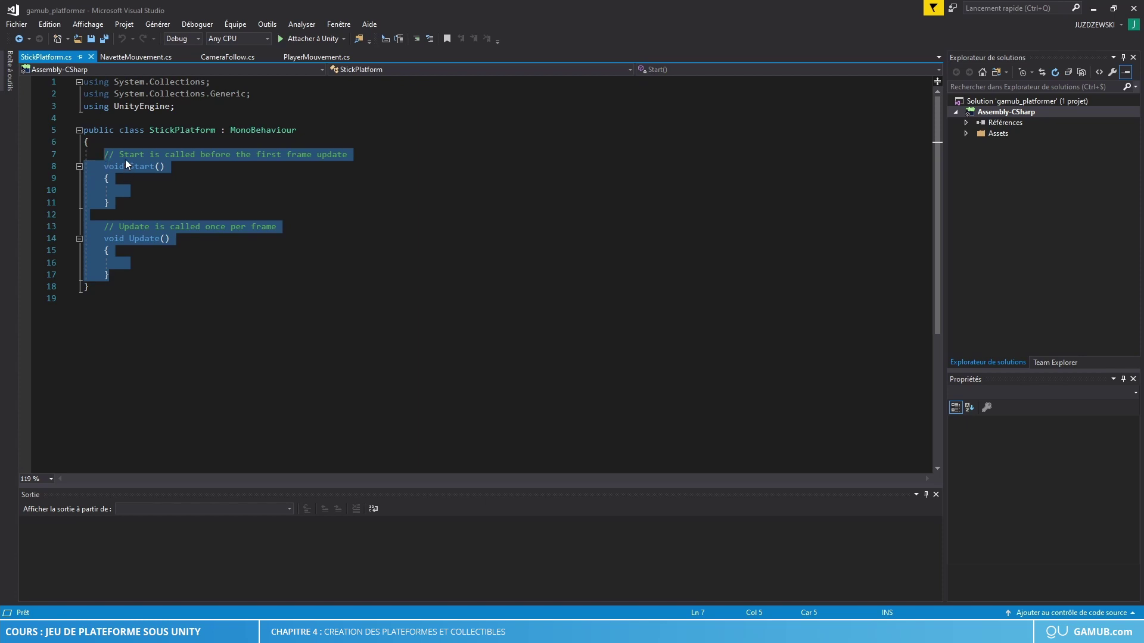
pyautogui.press('Delete')
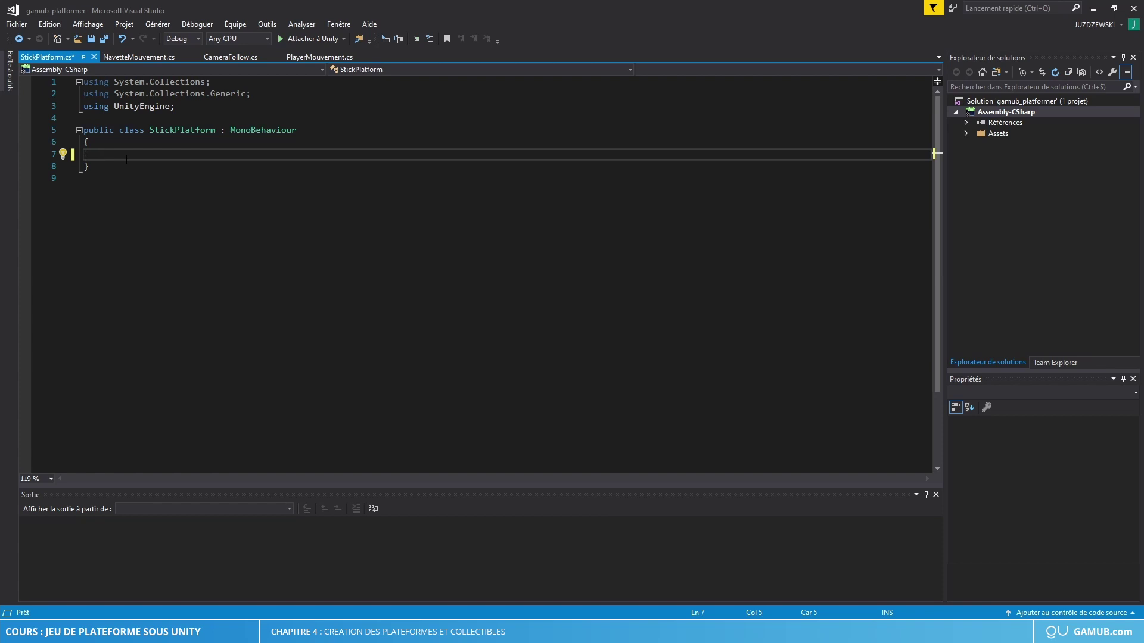
pyautogui.write('void')
pyautogui.write(' OnTrigger')
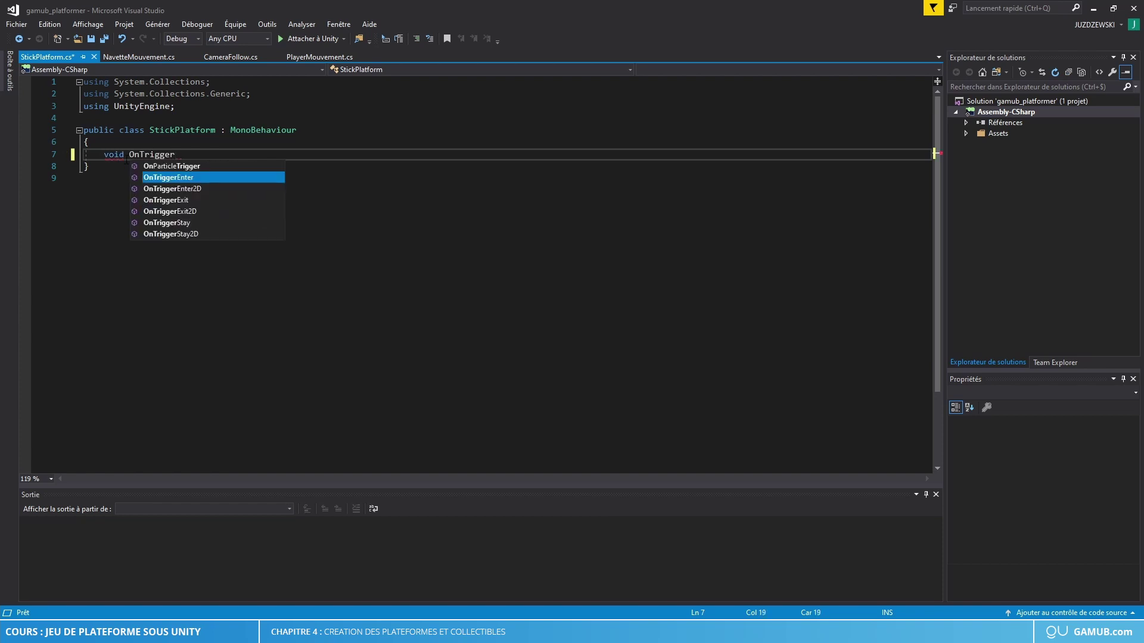
pyautogui.press('Tab')
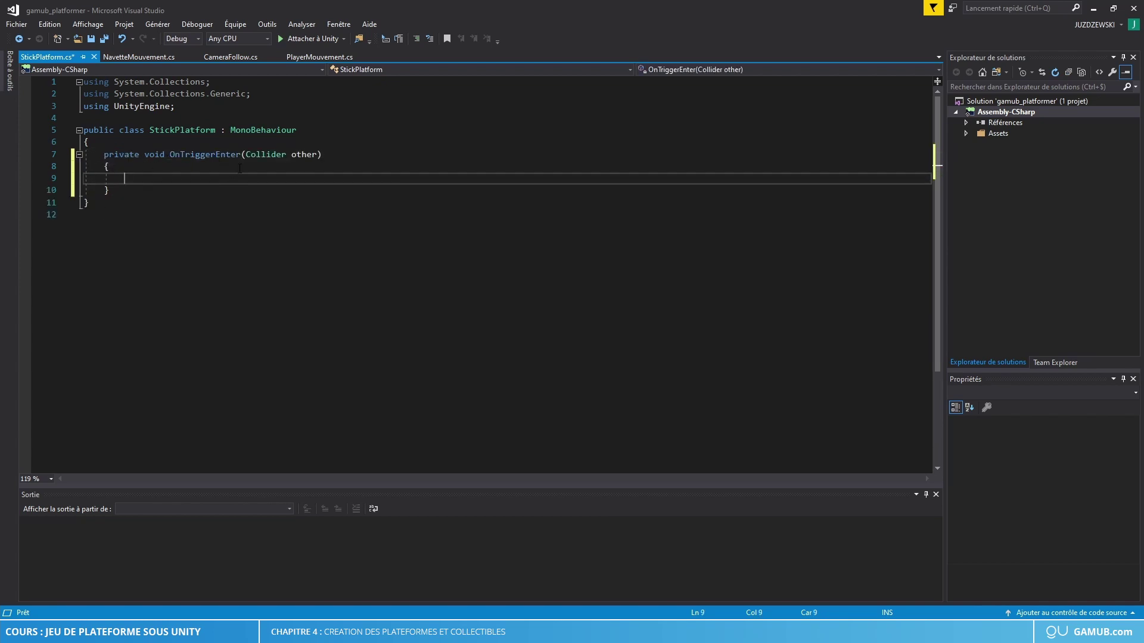
pyautogui.click(260, 155)
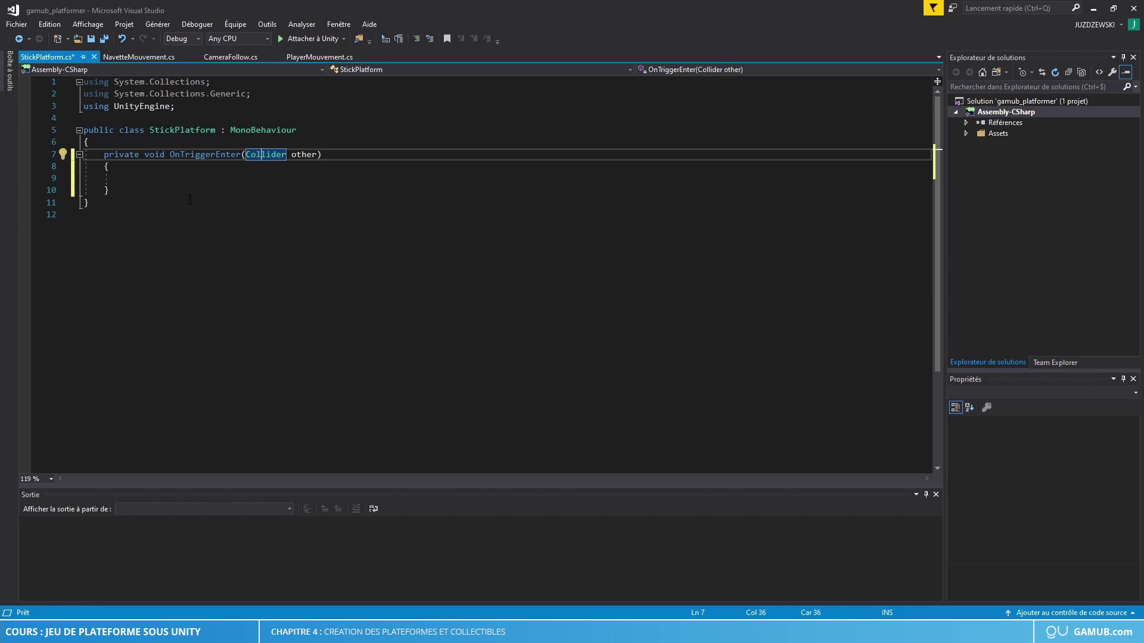
pyautogui.click(142, 183)
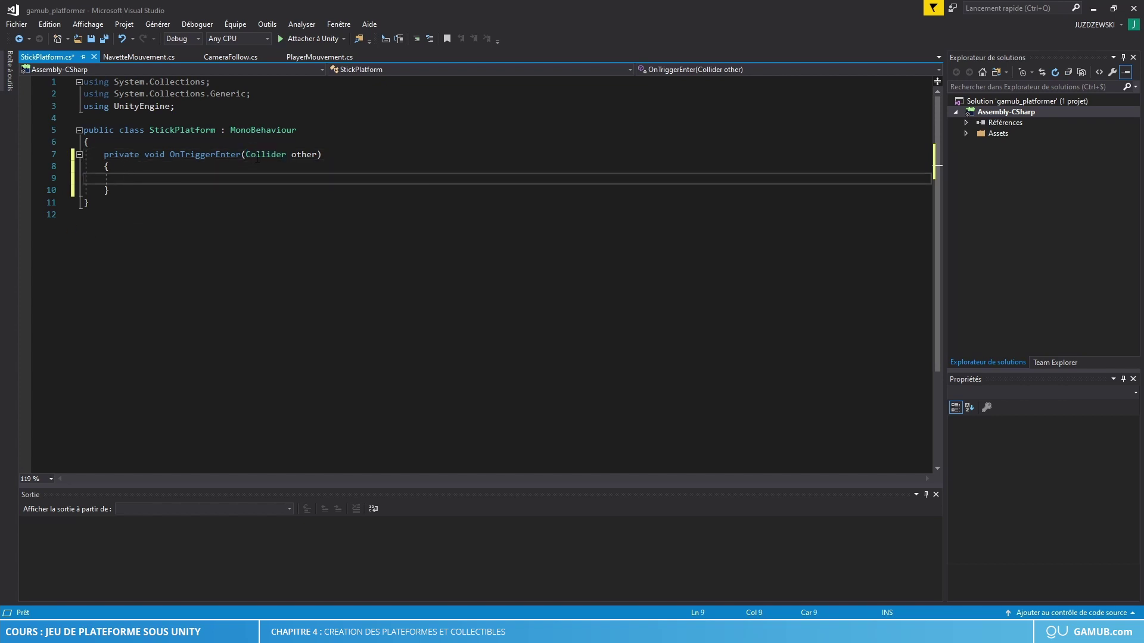
pyautogui.moveTo(305, 157)
# Write other.transform.SetParent(this.transform); in OnTriggerEnter, save, and return to Unity
pyautogui.write('other')
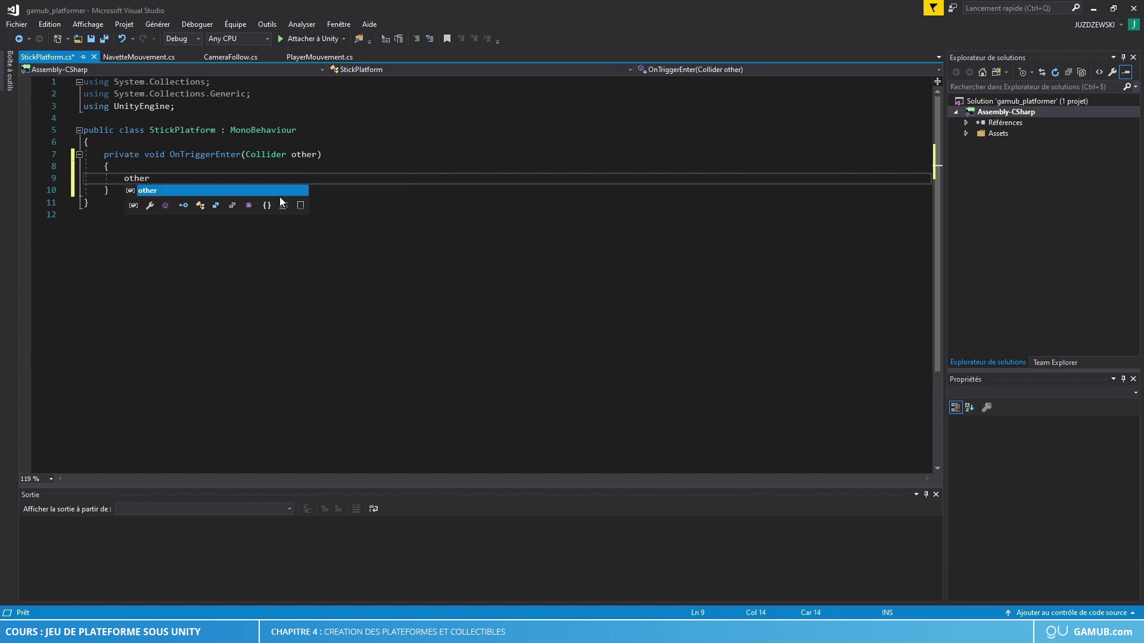
pyautogui.write('.')
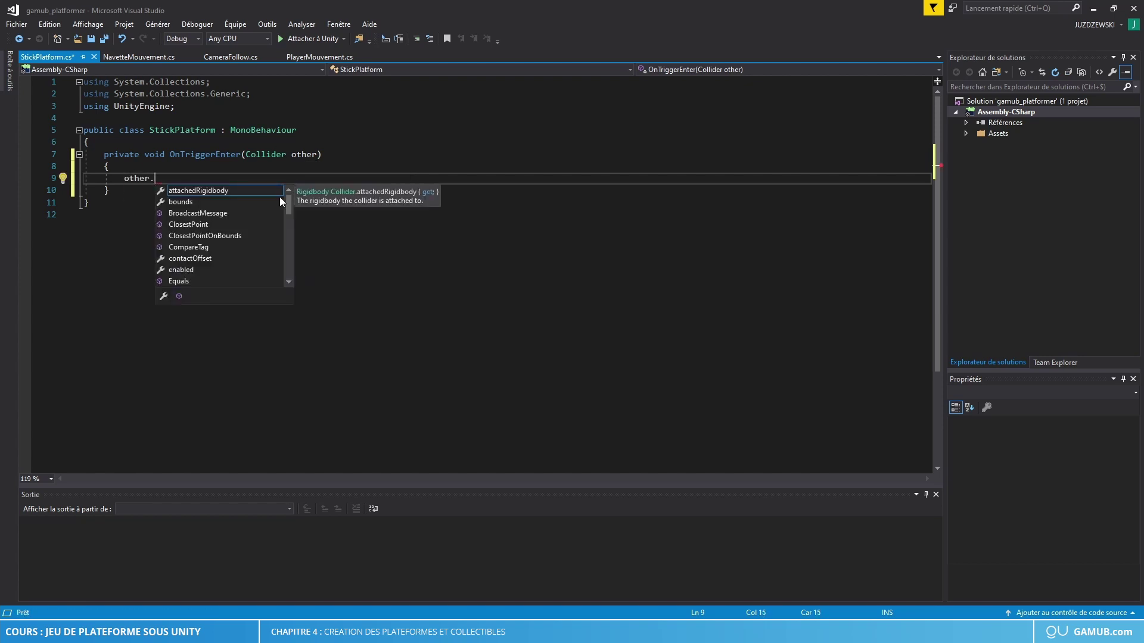
pyautogui.write('tr')
pyautogui.press('Tab')
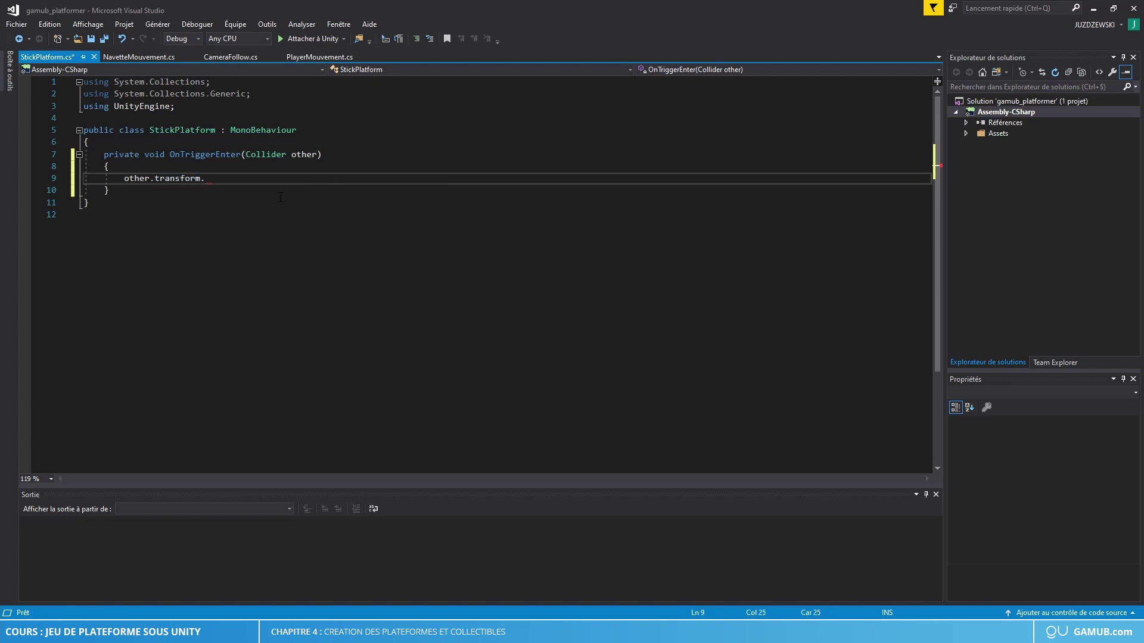
pyautogui.write('.Set')
pyautogui.press('Down')
pyautogui.press('Down')
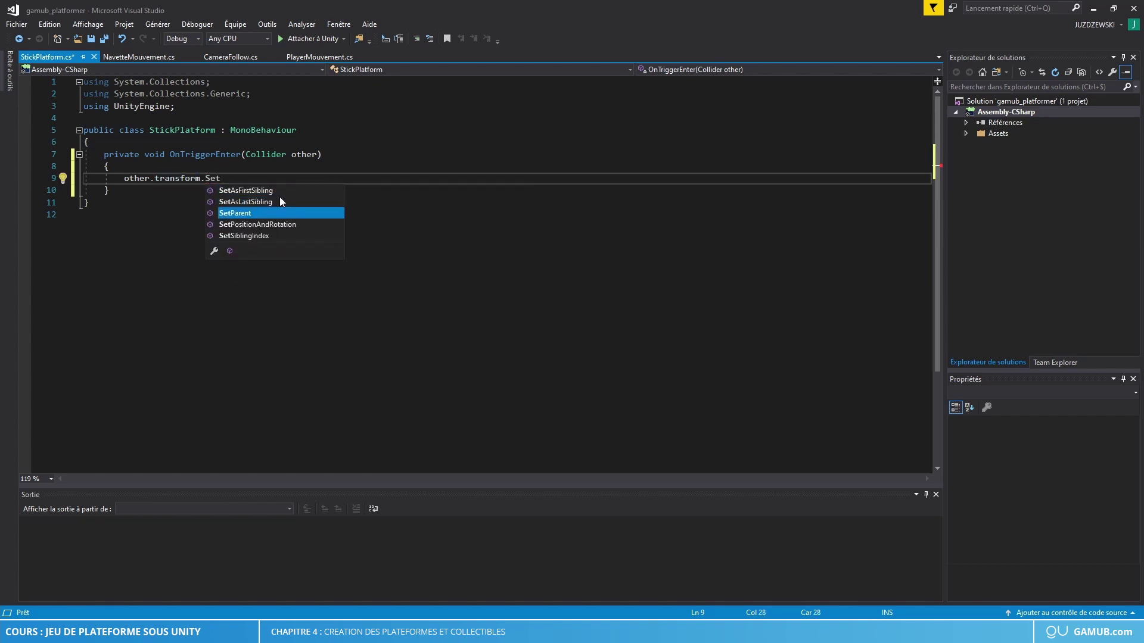
pyautogui.press('Tab')
pyautogui.write('(')
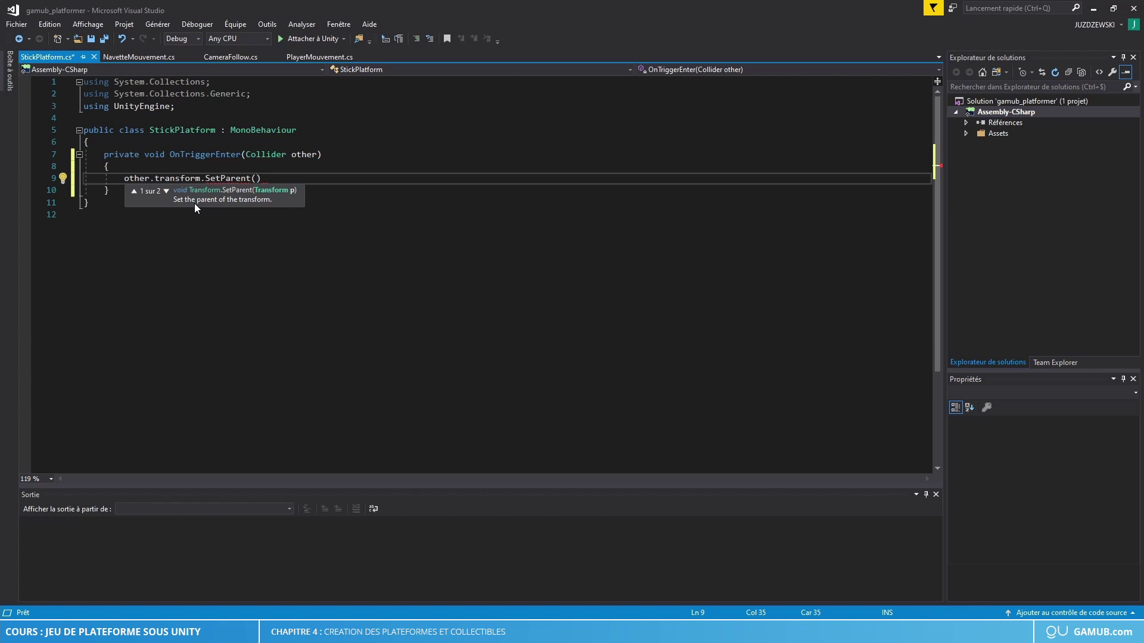
pyautogui.write('this')
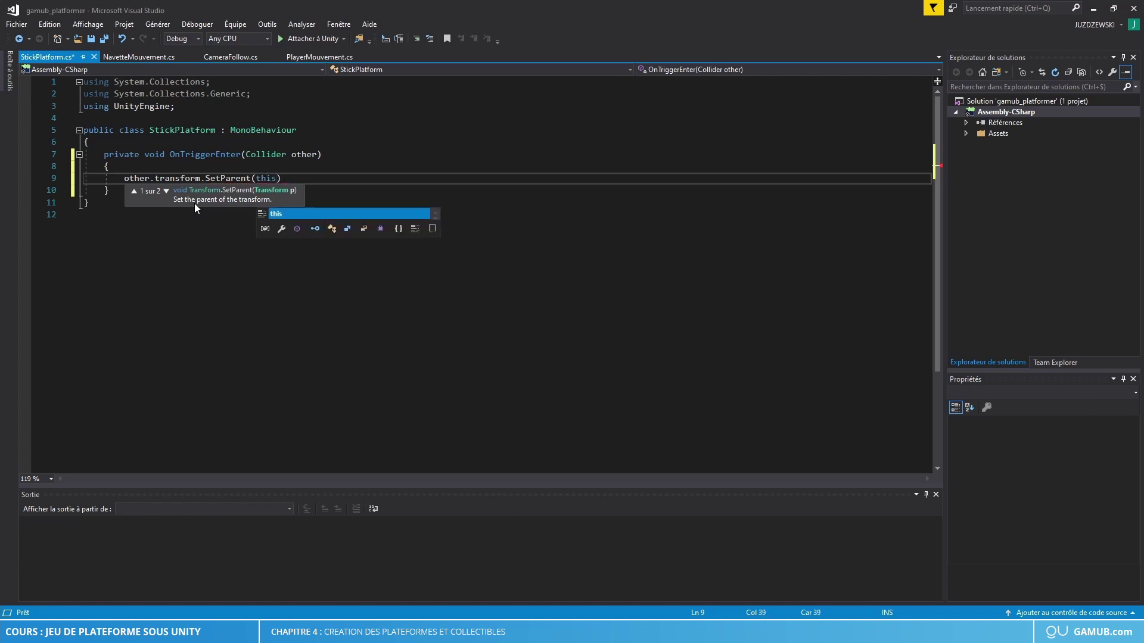
pyautogui.write('.transform')
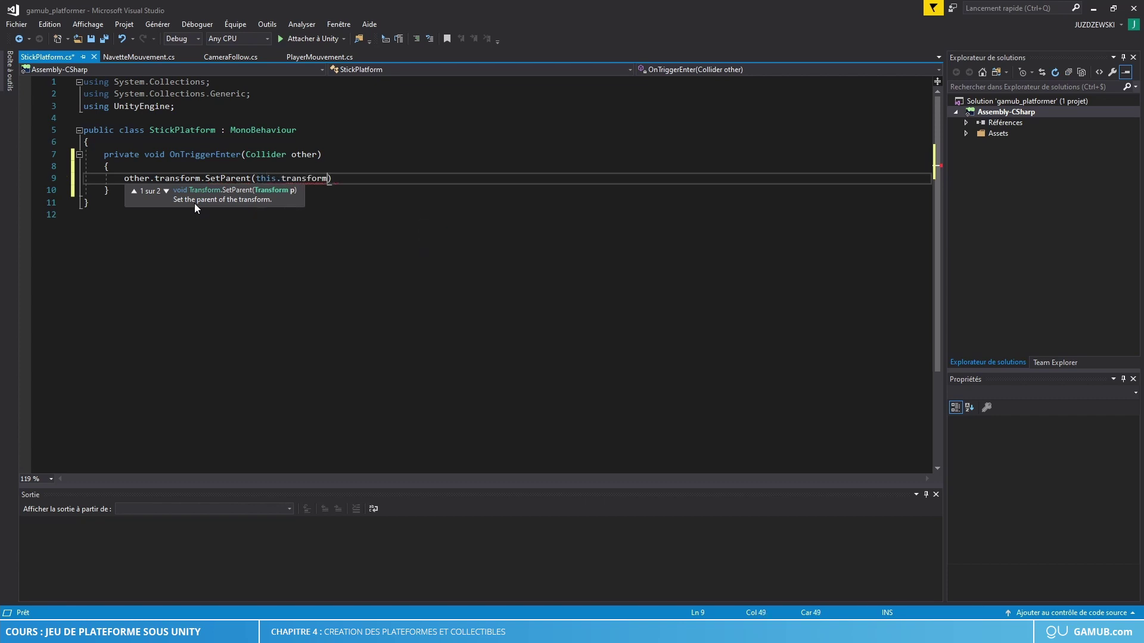
pyautogui.write(');')
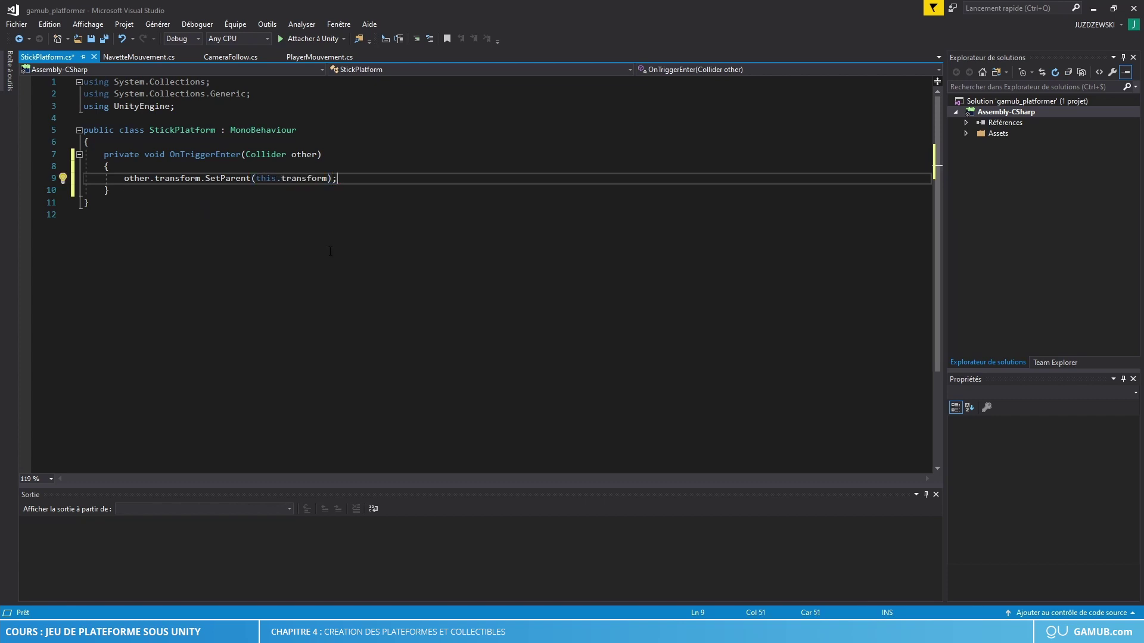
pyautogui.hotkey('ctrl', 's')
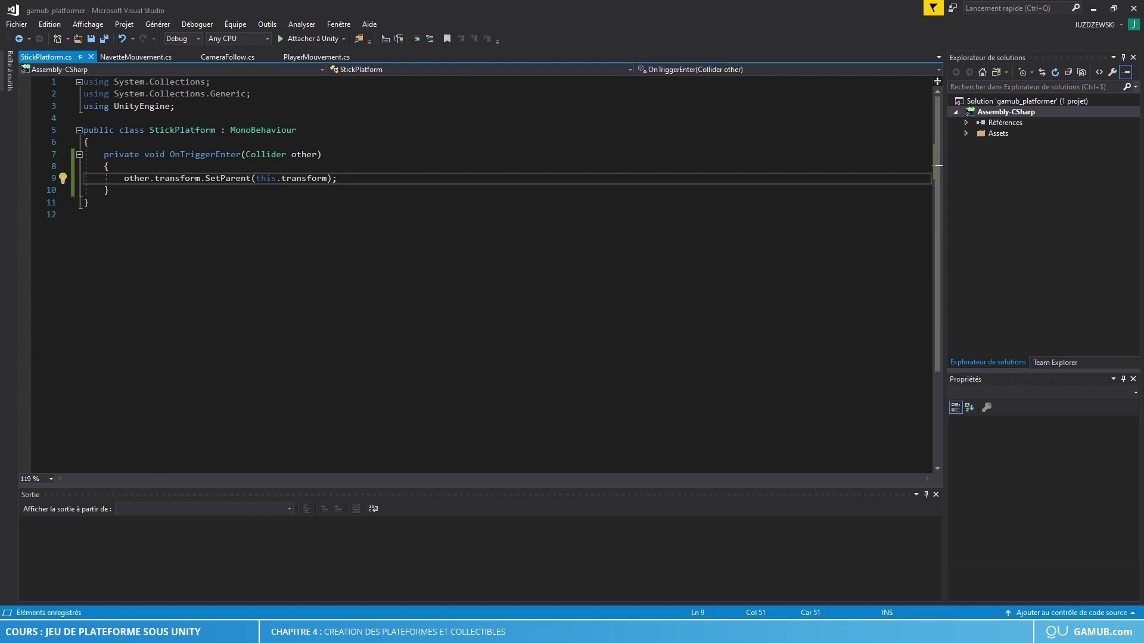
pyautogui.hotkey('alt', 'Tab')
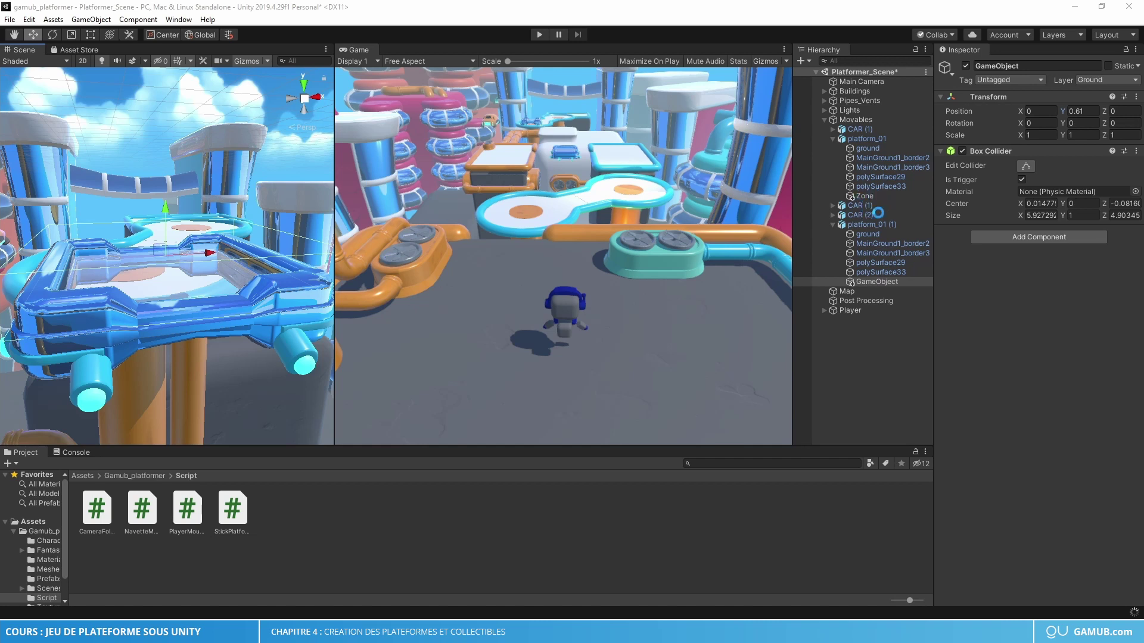
# Attach StickPlatform.cs to Zone and to the second platform's GameObject trigger
pyautogui.click(864, 194)
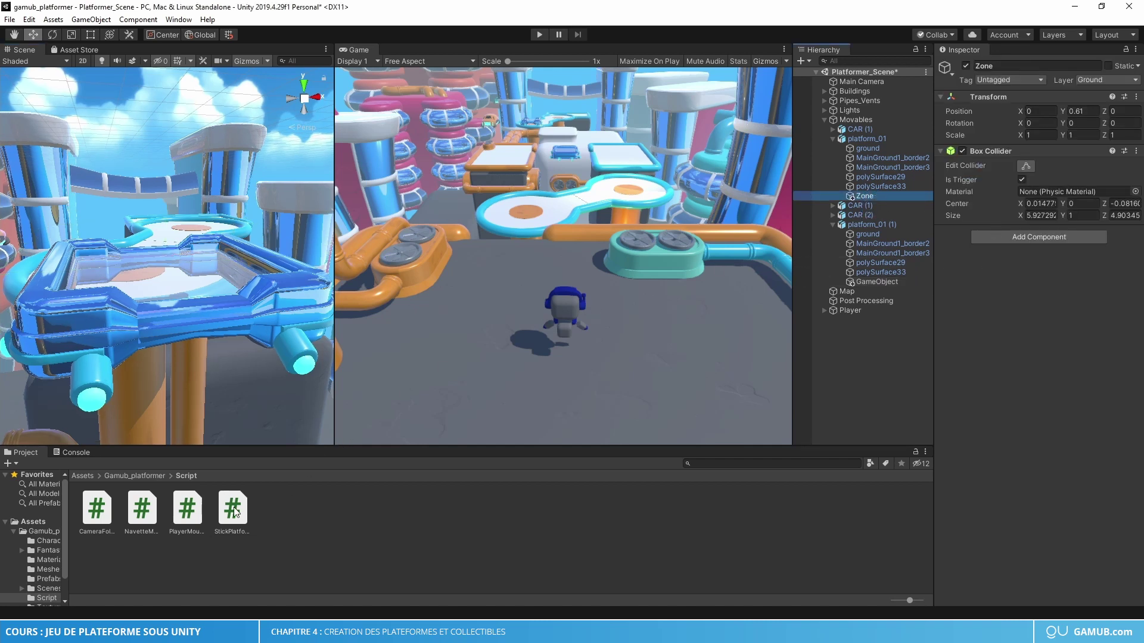
pyautogui.moveTo(234, 513); pyautogui.dragTo(1034, 333)
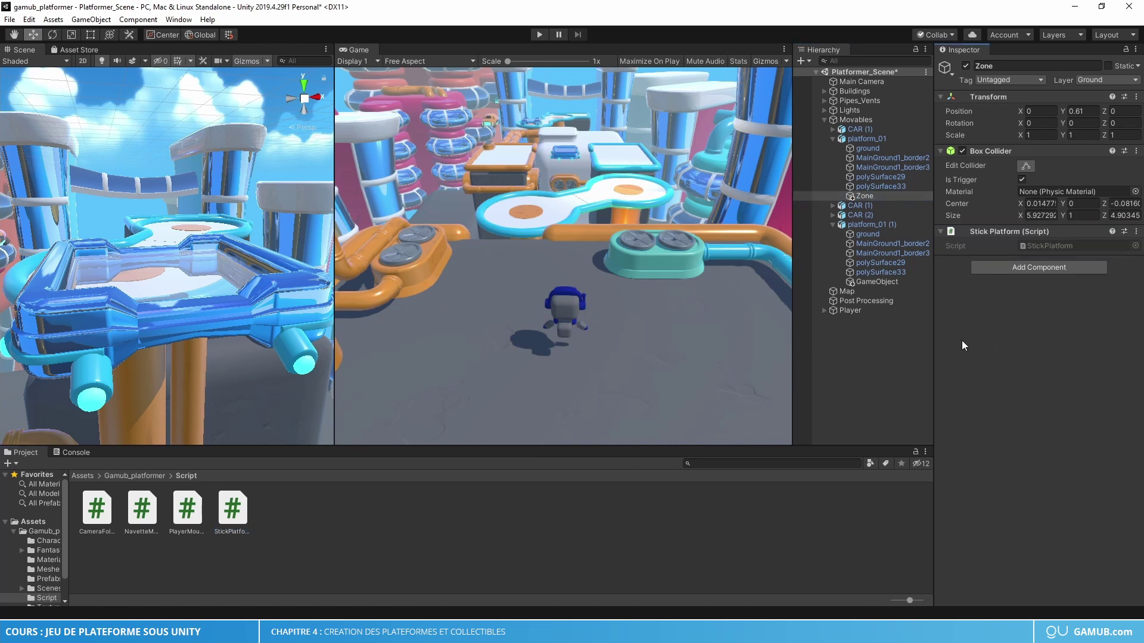
pyautogui.click(880, 284)
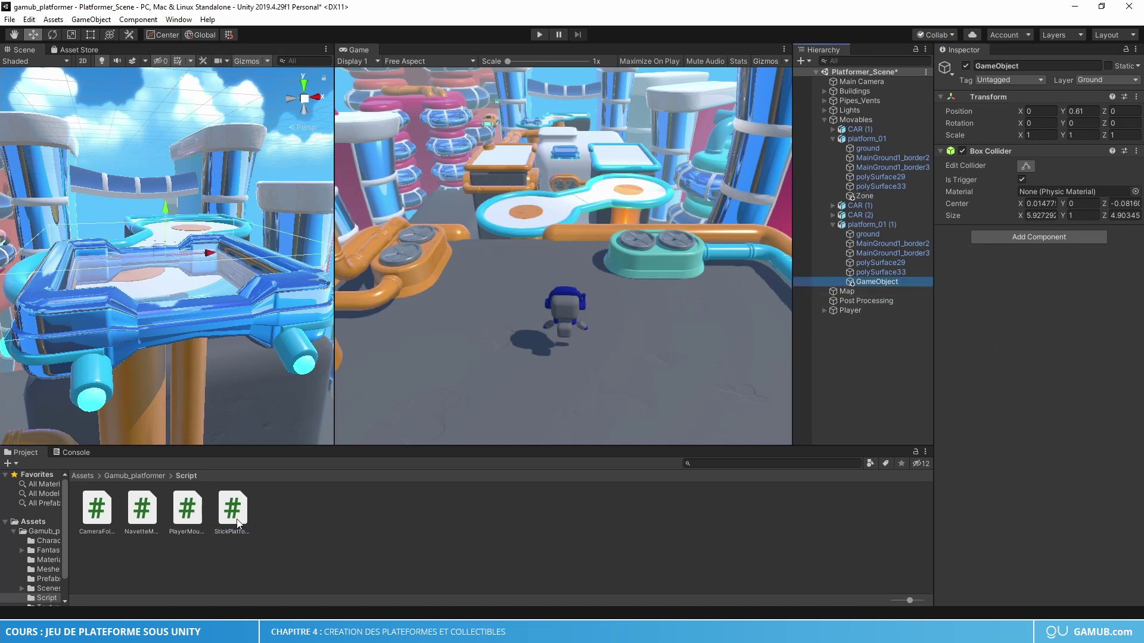
pyautogui.moveTo(232, 512); pyautogui.dragTo(994, 343)
pyautogui.doubleClick(865, 196)
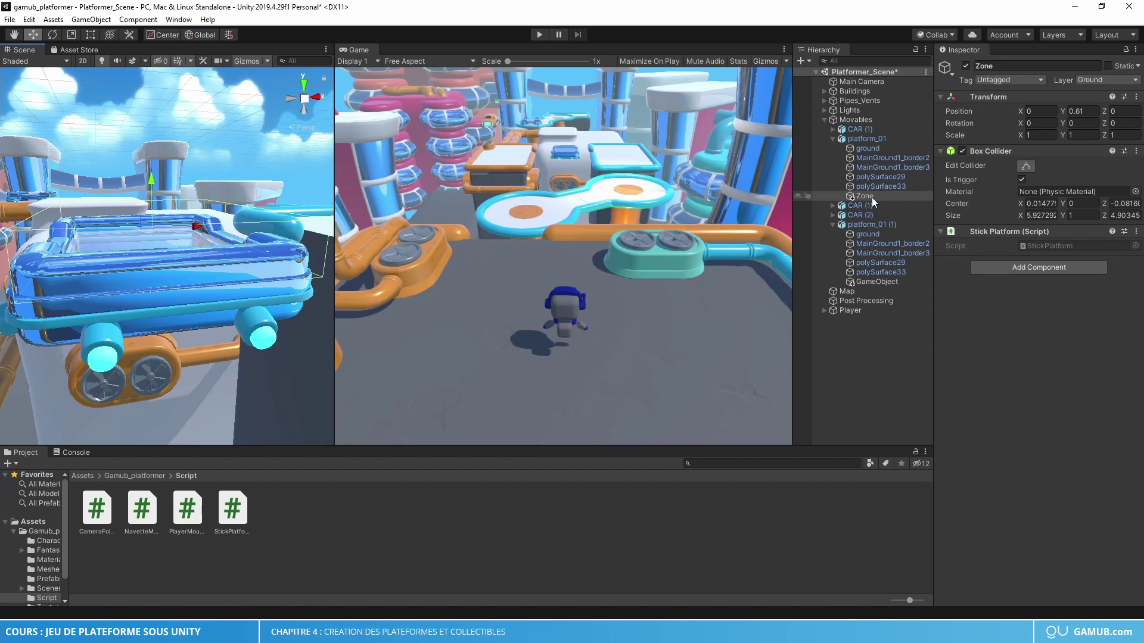
pyautogui.click(871, 198)
# Change the SetParent argument to this.transform.parent and save the script
pyautogui.click(191, 617)
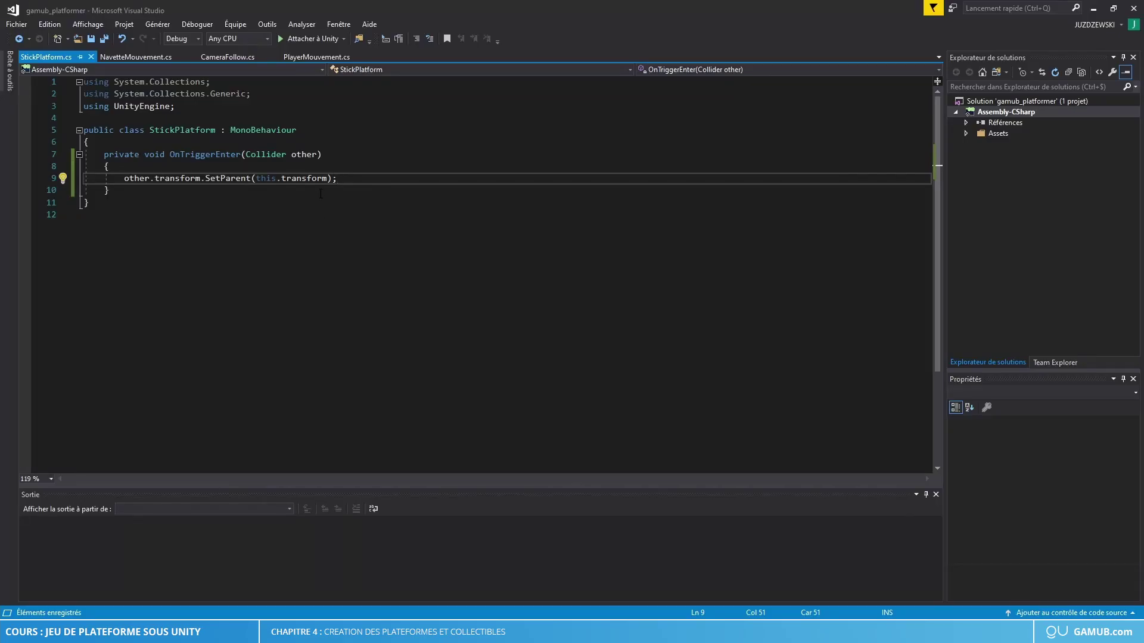
pyautogui.moveTo(273, 178)
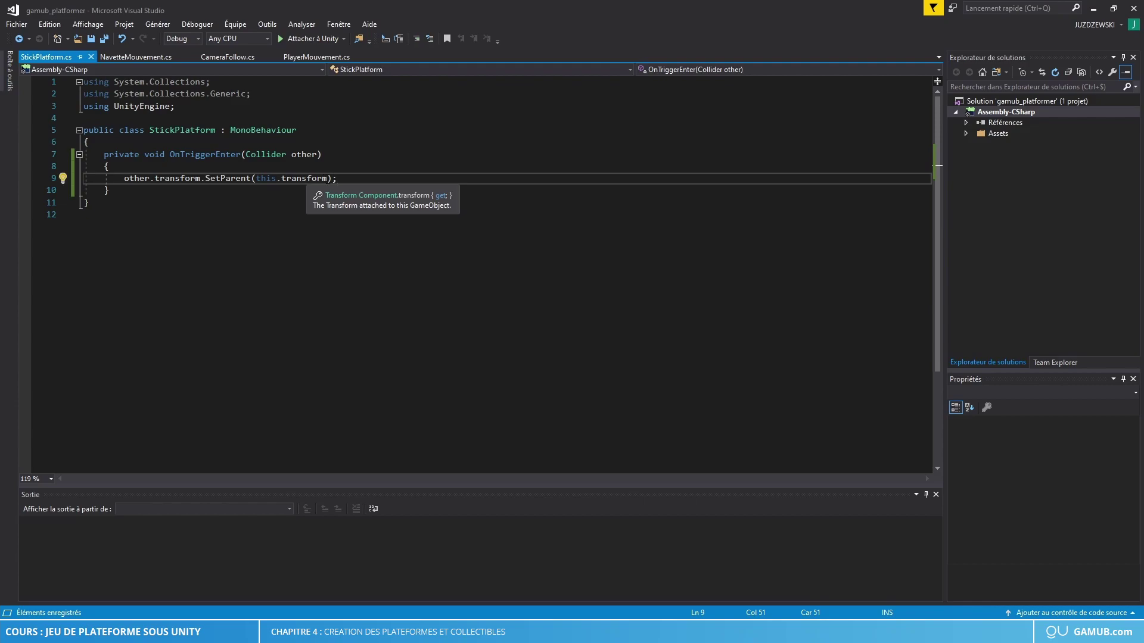
pyautogui.click(113, 617)
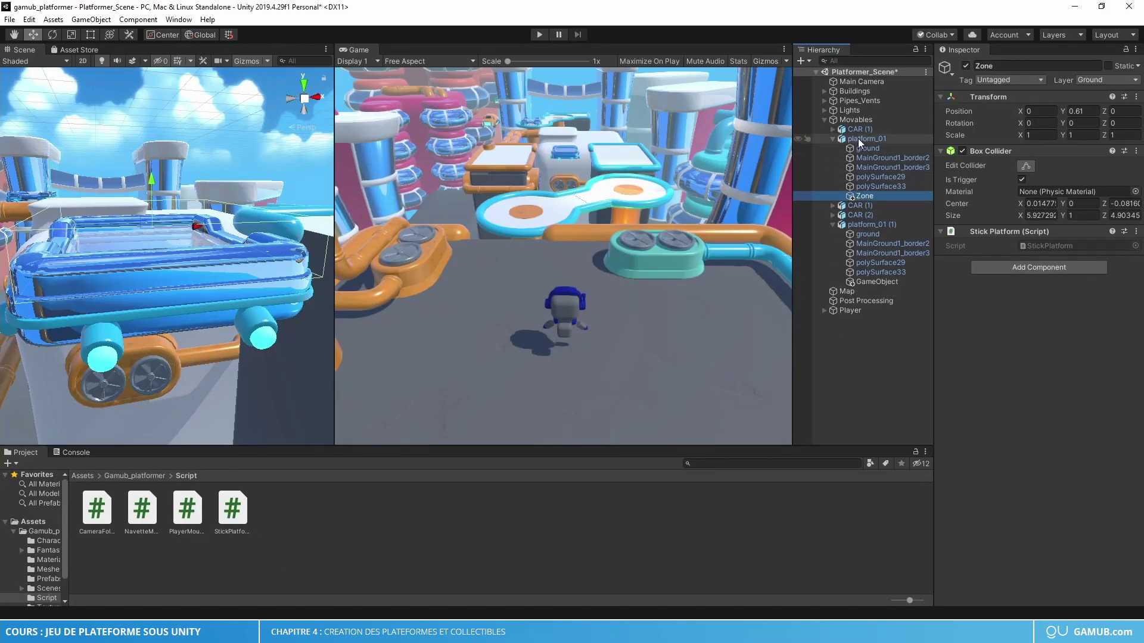
pyautogui.hotkey('alt', 'Tab')
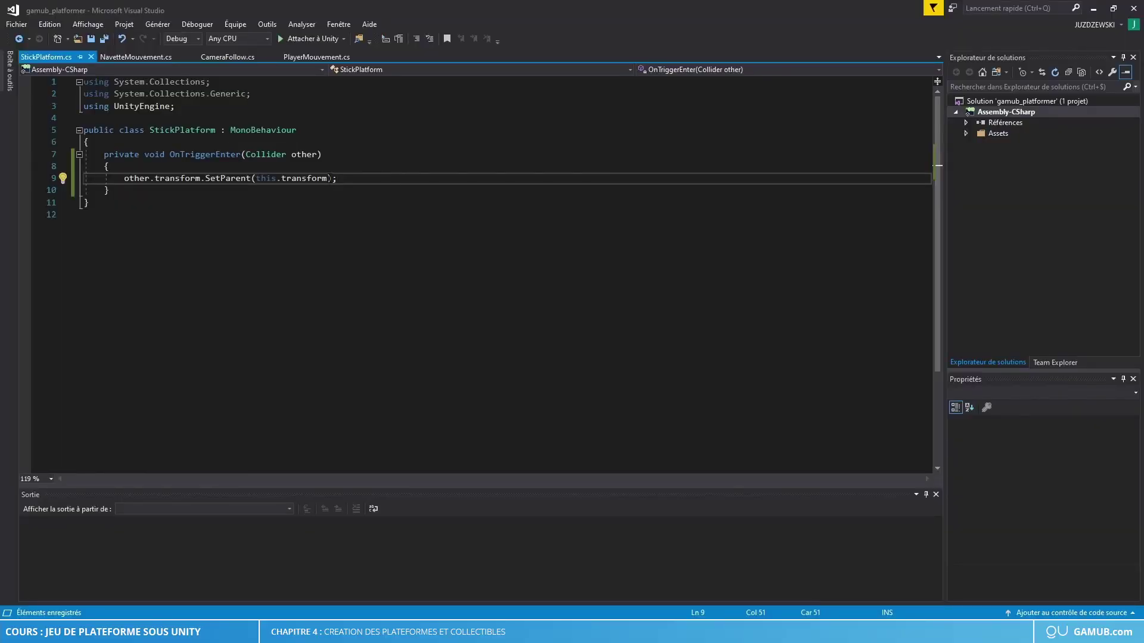
pyautogui.write('.parent')
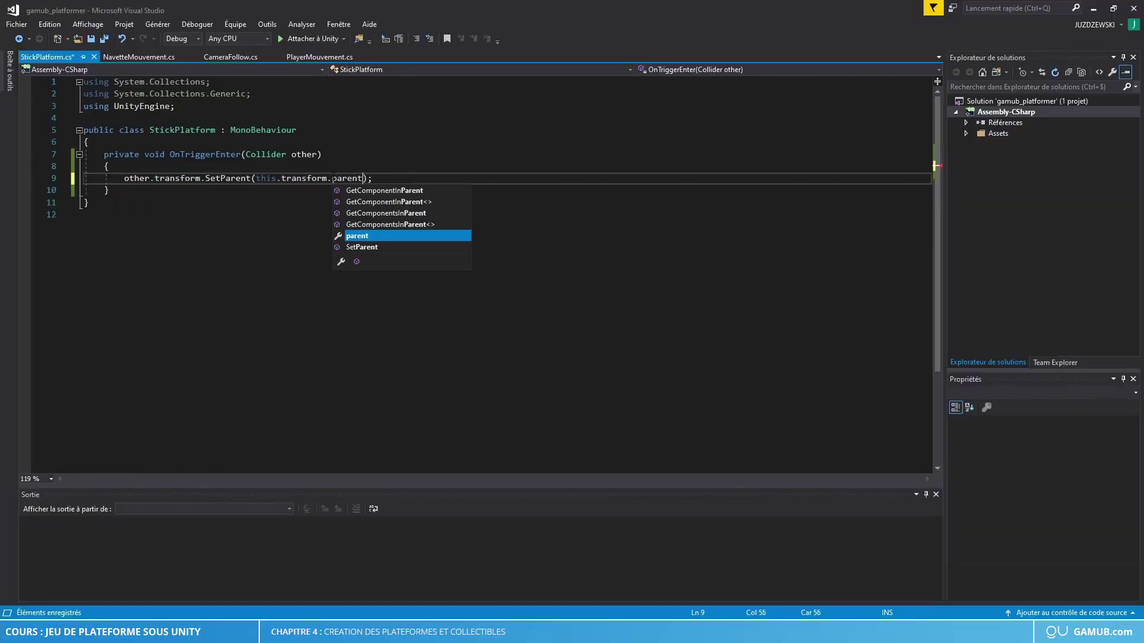
pyautogui.press('End')
pyautogui.hotkey('ctrl', 's')
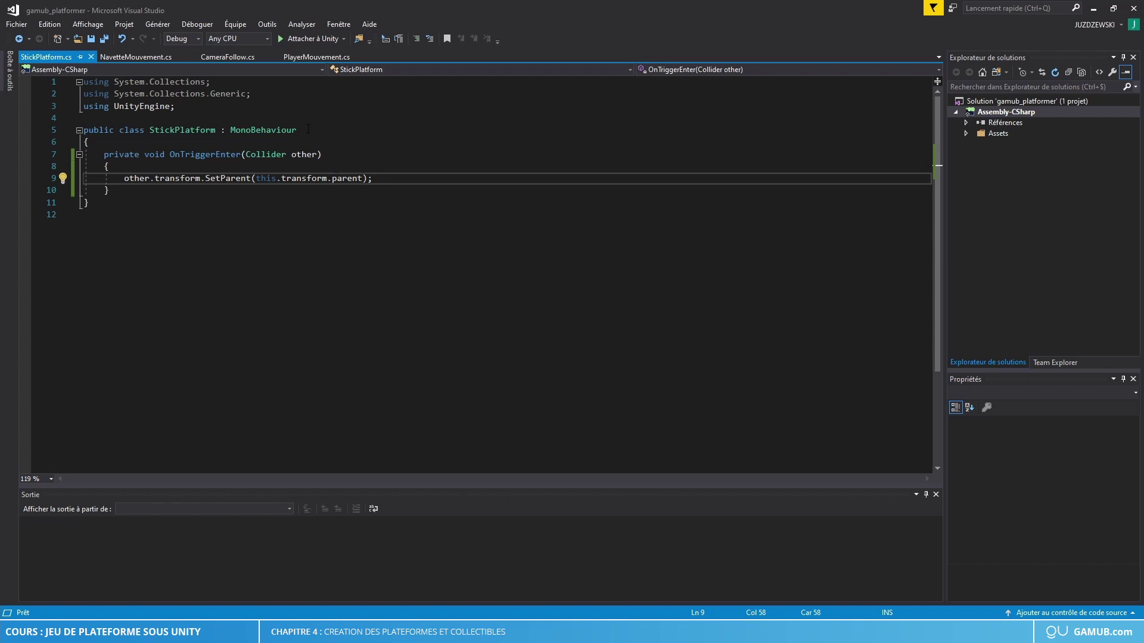
# Open a new empty line at the top of the OnTriggerEnter body
pyautogui.moveTo(290, 158); pyautogui.dragTo(317, 158)
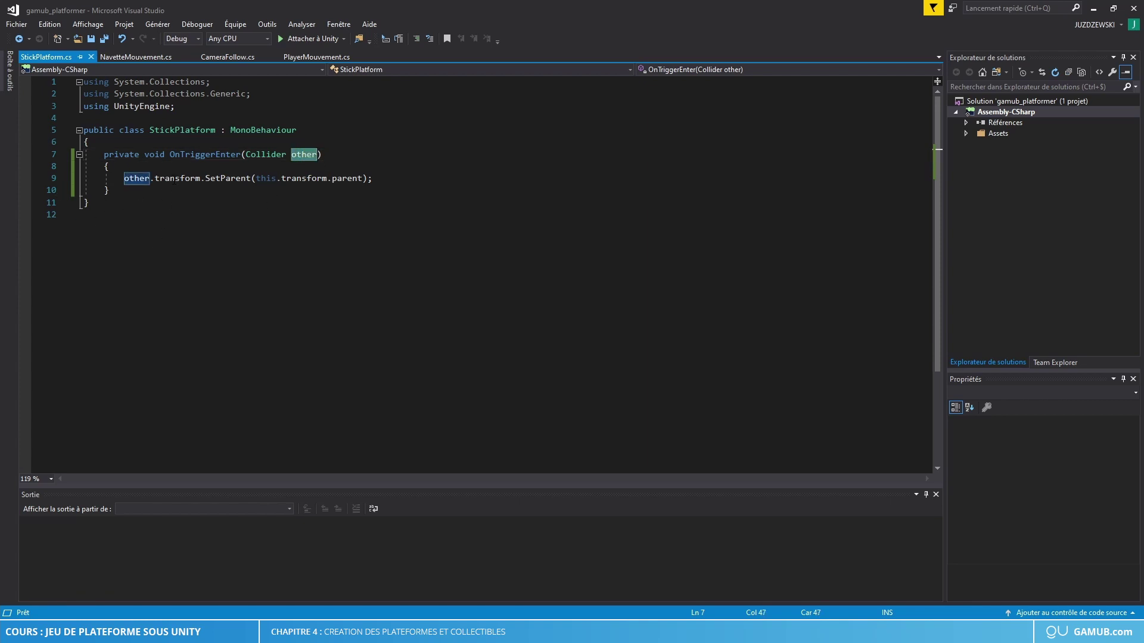
pyautogui.click(133, 167)
pyautogui.press('Return')
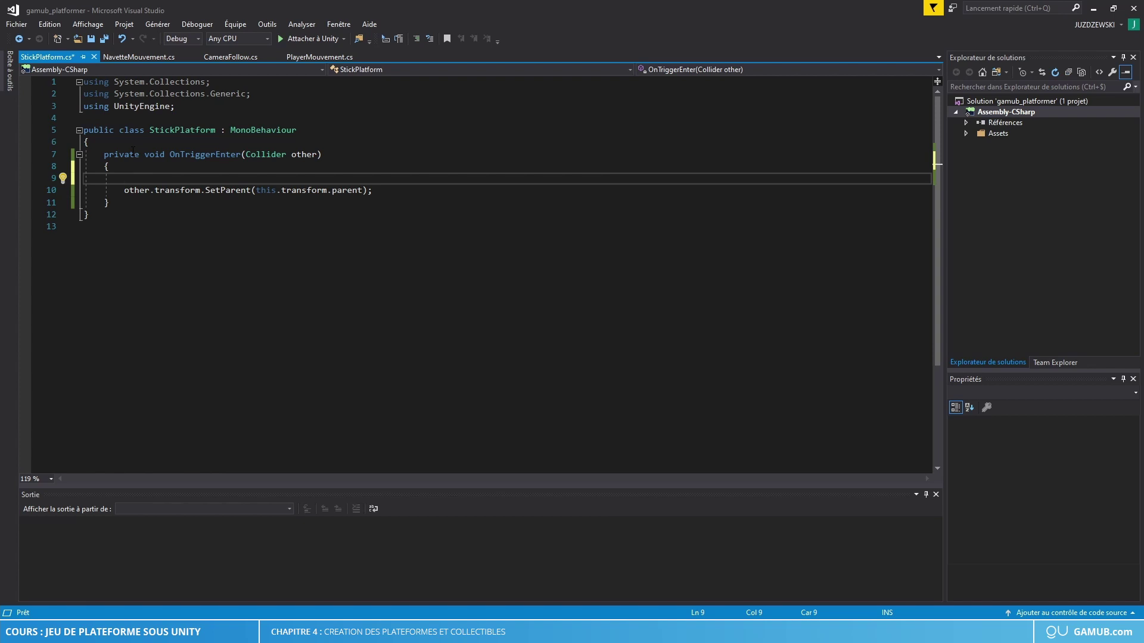
# Type an if(other.CompareTag("Player")) block with an opening brace
pyautogui.write('if(')
pyautogui.write('other.')
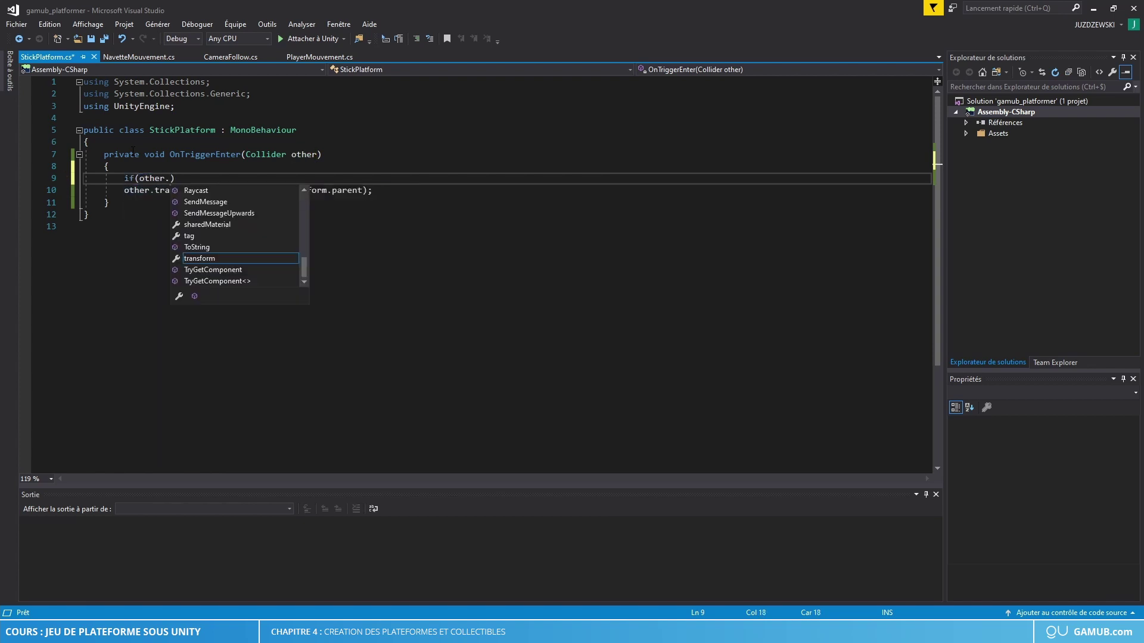
pyautogui.write('Com')
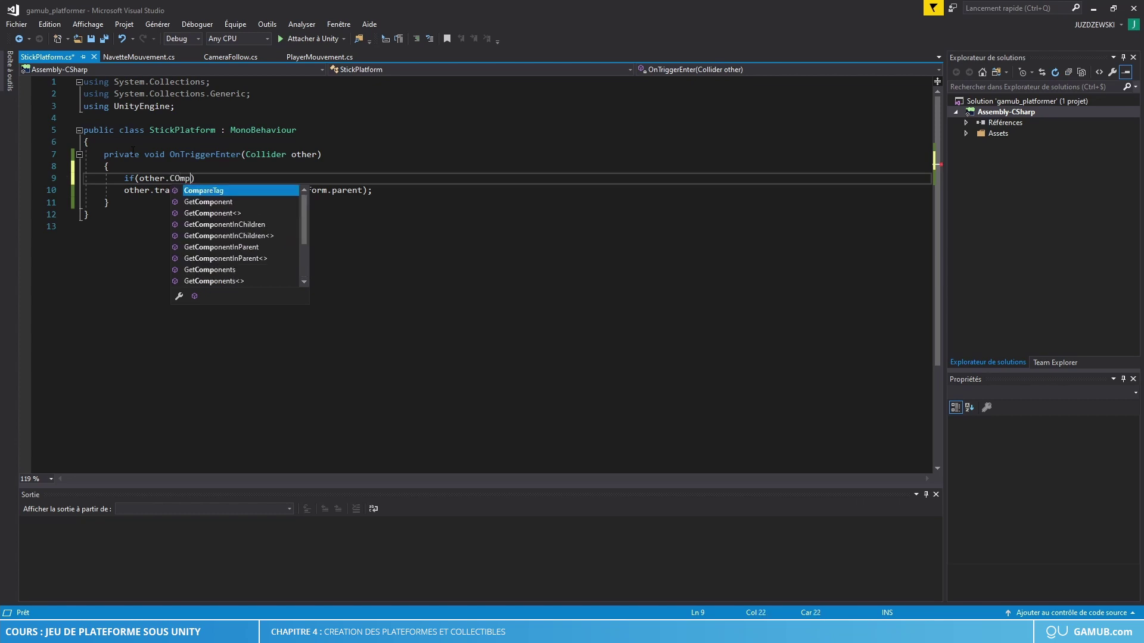
pyautogui.press('Tab')
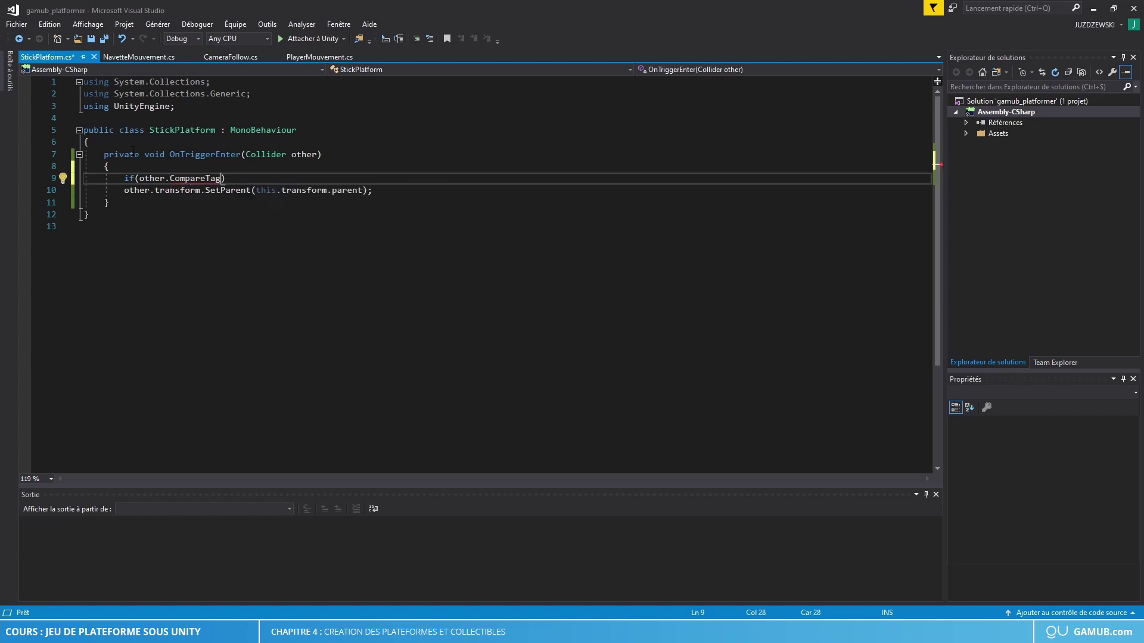
pyautogui.write('(')
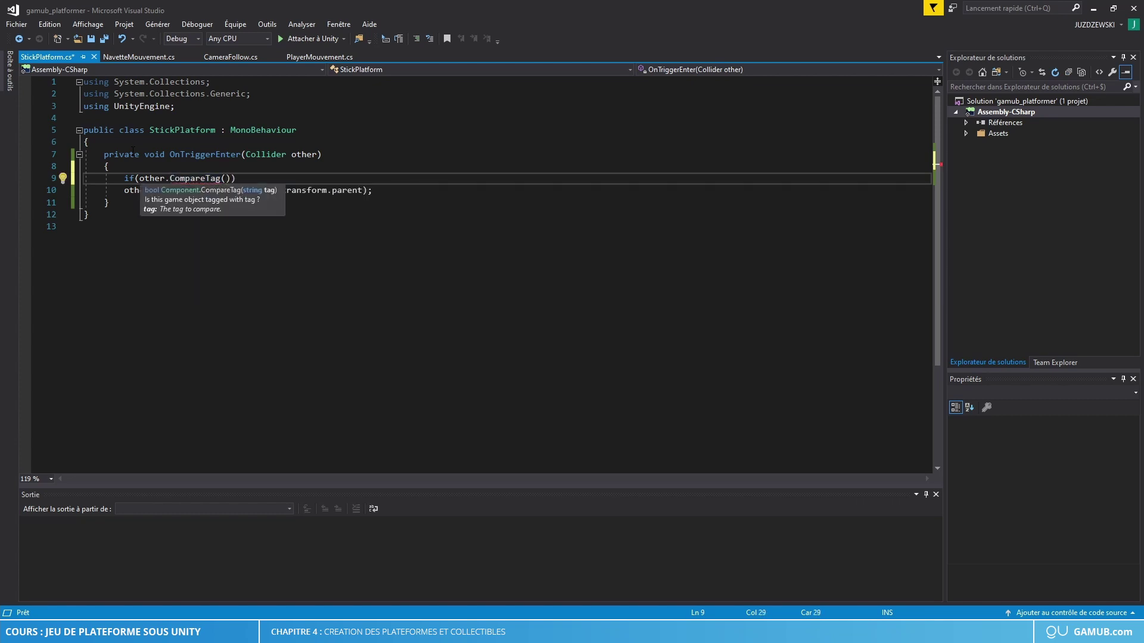
pyautogui.write('"Player"')
pyautogui.write('))')
pyautogui.press('Return')
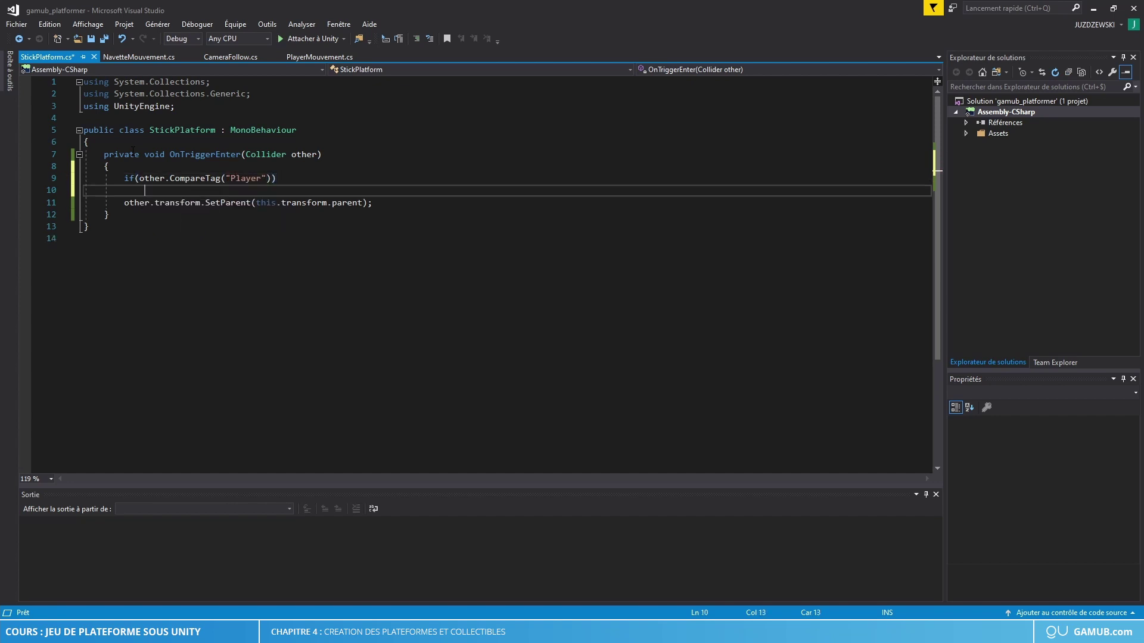
pyautogui.write('{')
pyautogui.press('Return')
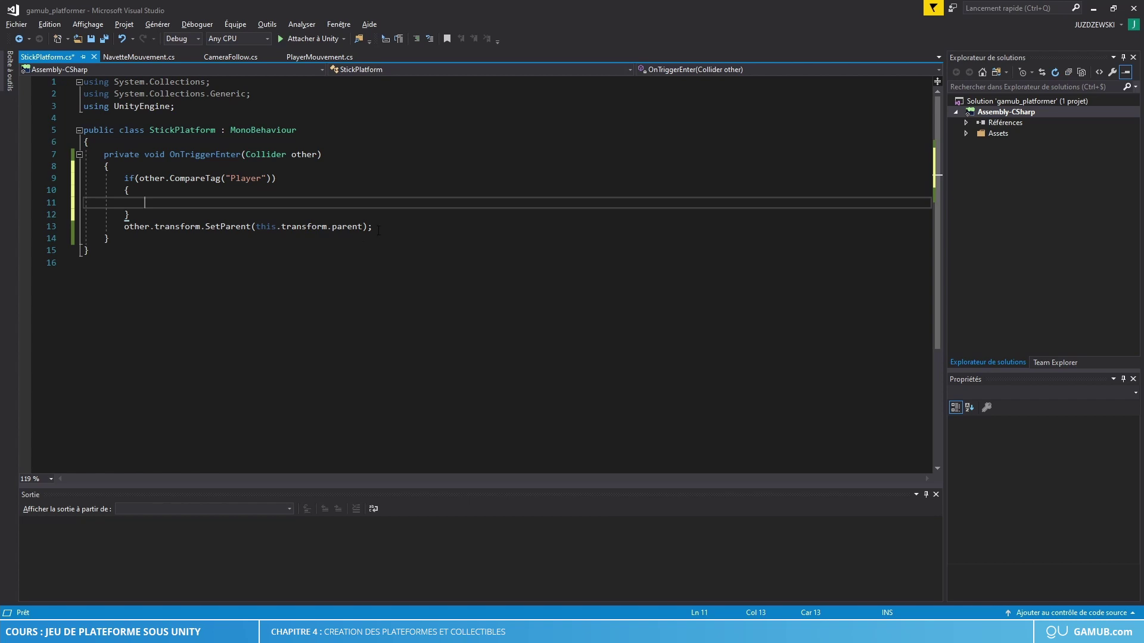
# Move the SetParent statement inside the Player tag if block
pyautogui.moveTo(378, 230); pyautogui.dragTo(123, 229)
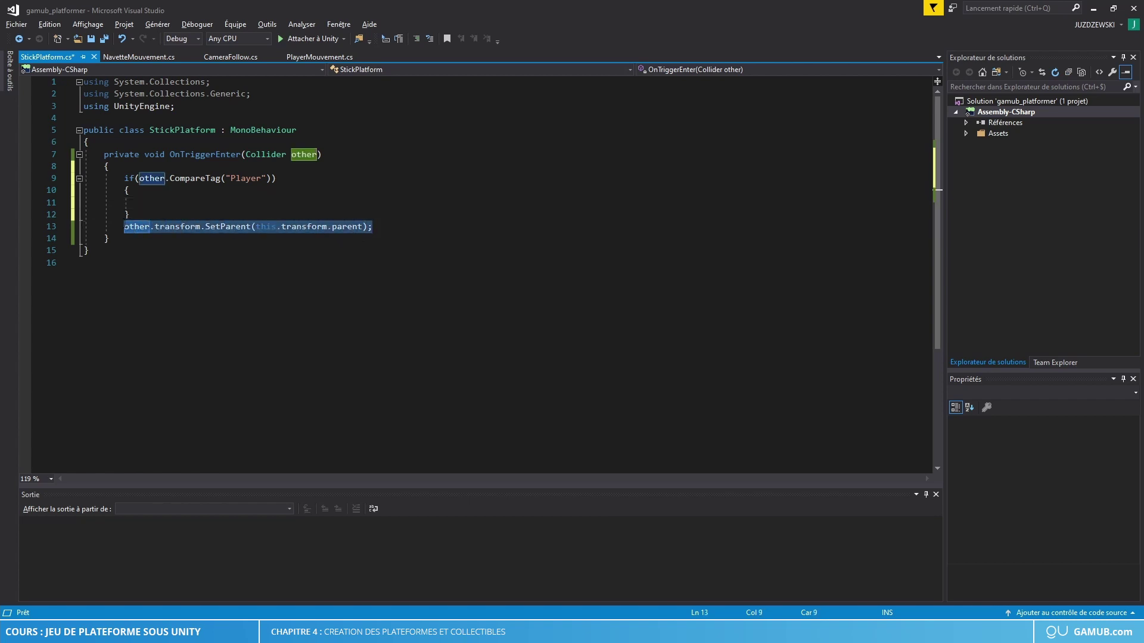
pyautogui.hotkey('ctrl', 'x')
pyautogui.click(146, 202)
pyautogui.hotkey('ctrl', 'v')
pyautogui.click(150, 225)
pyautogui.press('BackSpace')
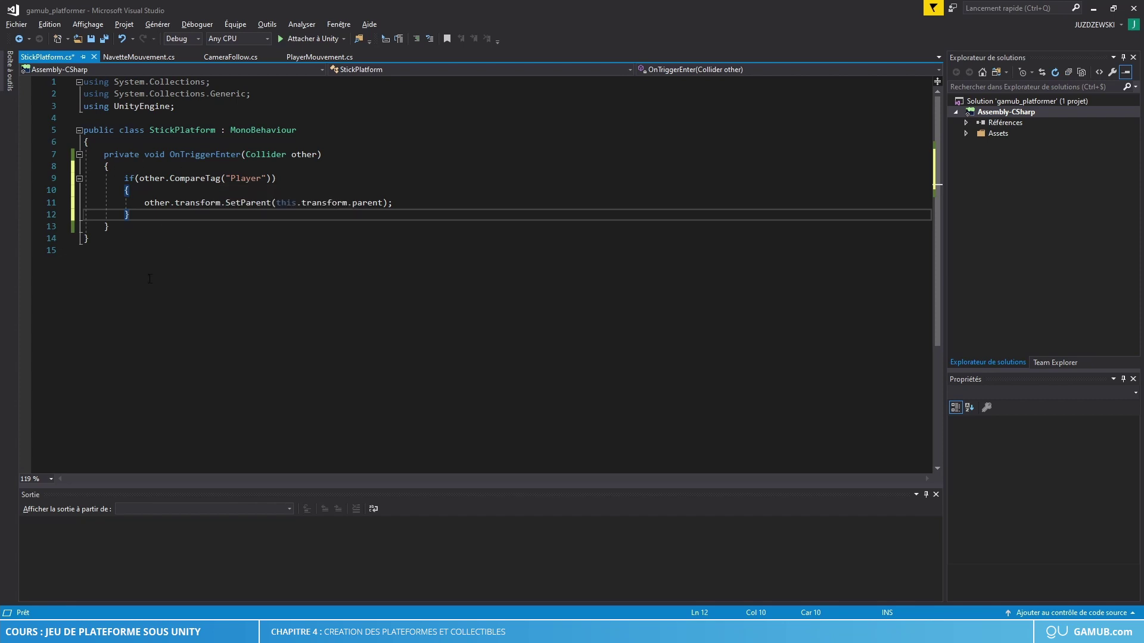
# Review the CompareTag check and SetParent call, then add blank lines below OnTriggerEnter
pyautogui.click(155, 178)
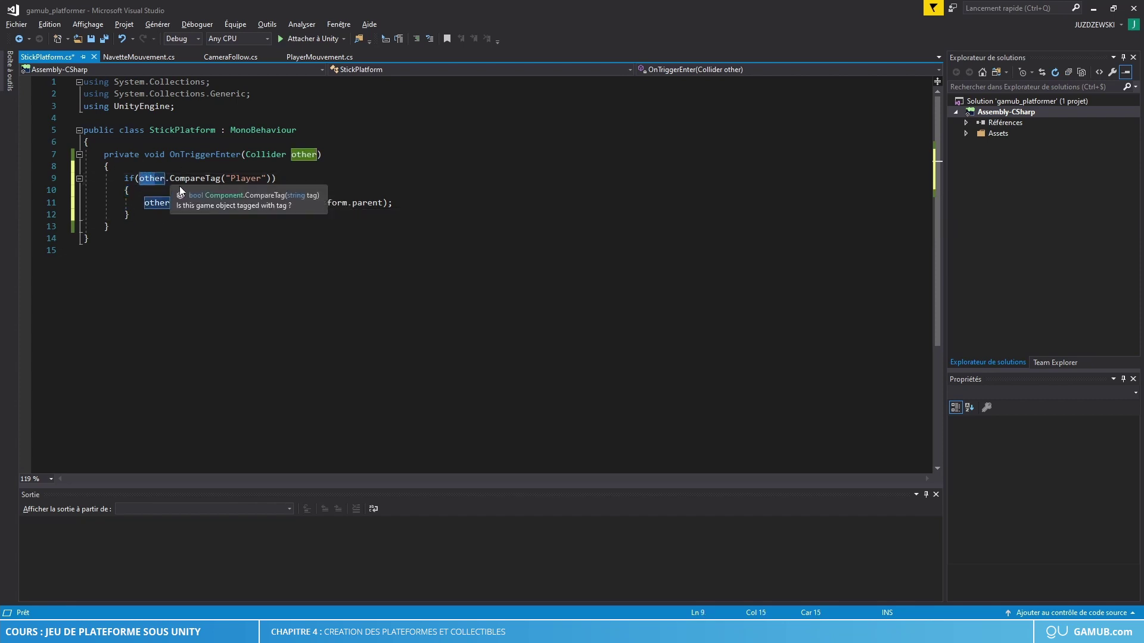
pyautogui.doubleClick(197, 179)
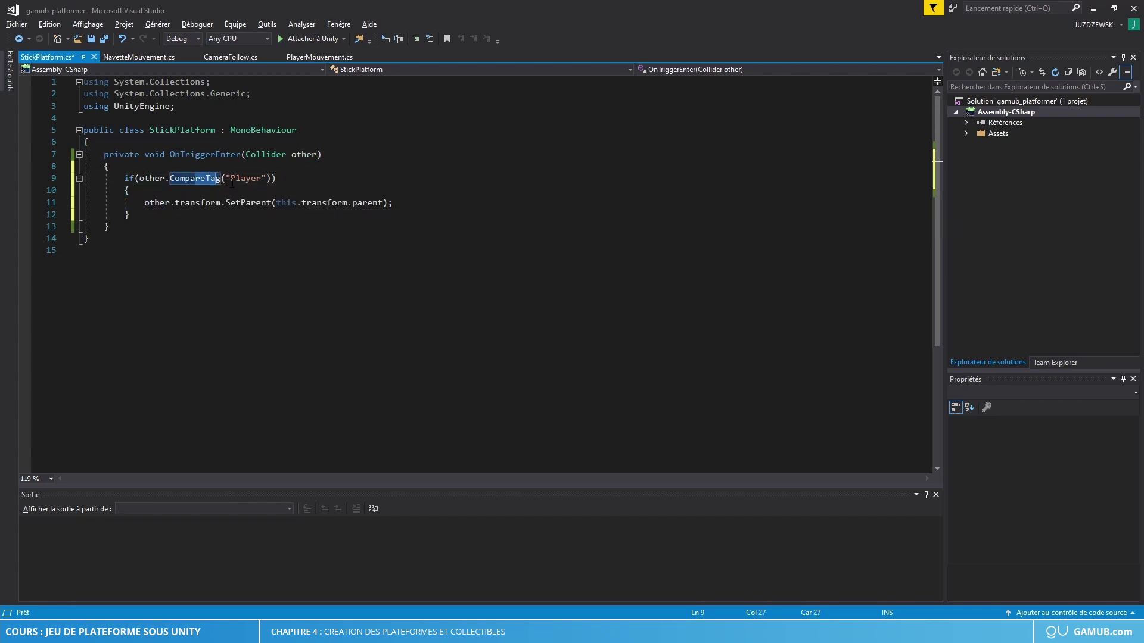
pyautogui.moveTo(231, 178); pyautogui.dragTo(262, 179)
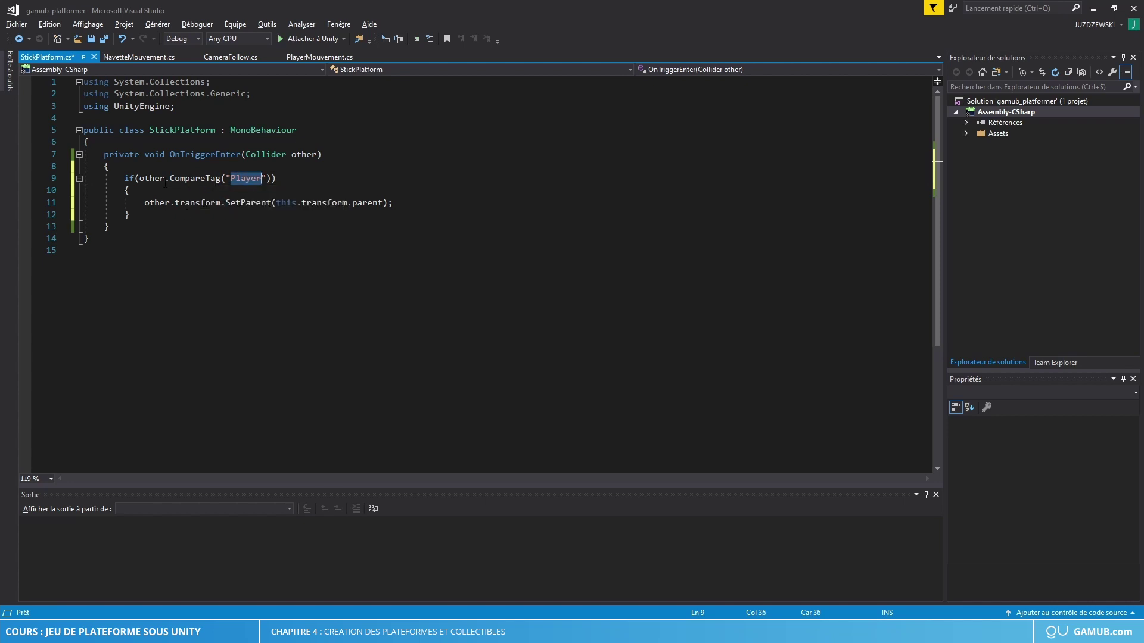
pyautogui.moveTo(140, 203); pyautogui.dragTo(379, 213)
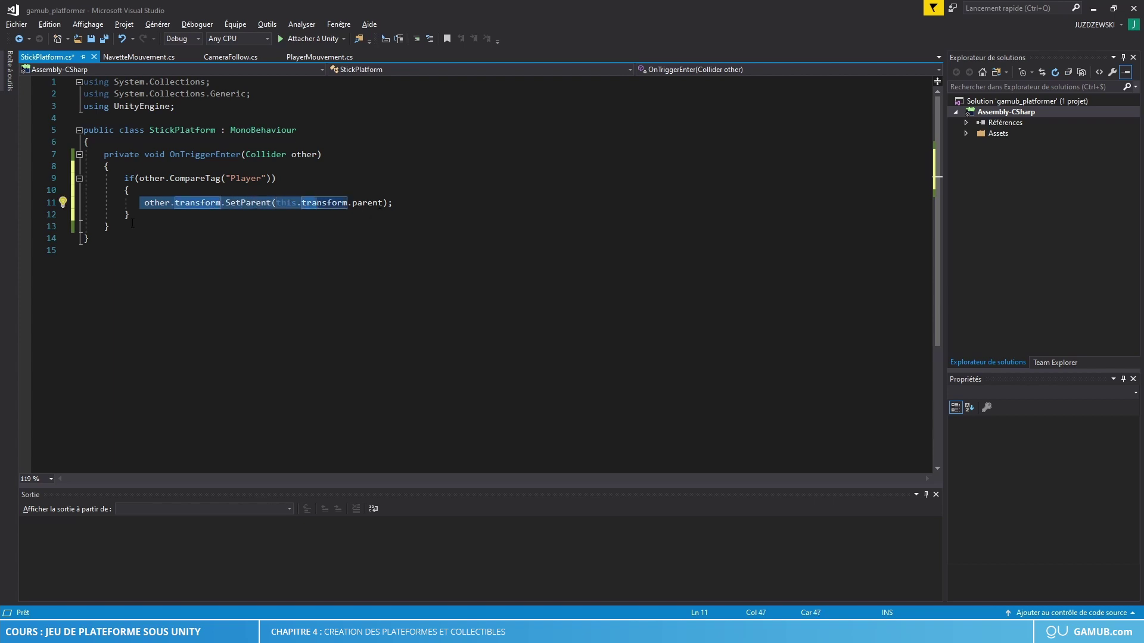
pyautogui.doubleClick(247, 203)
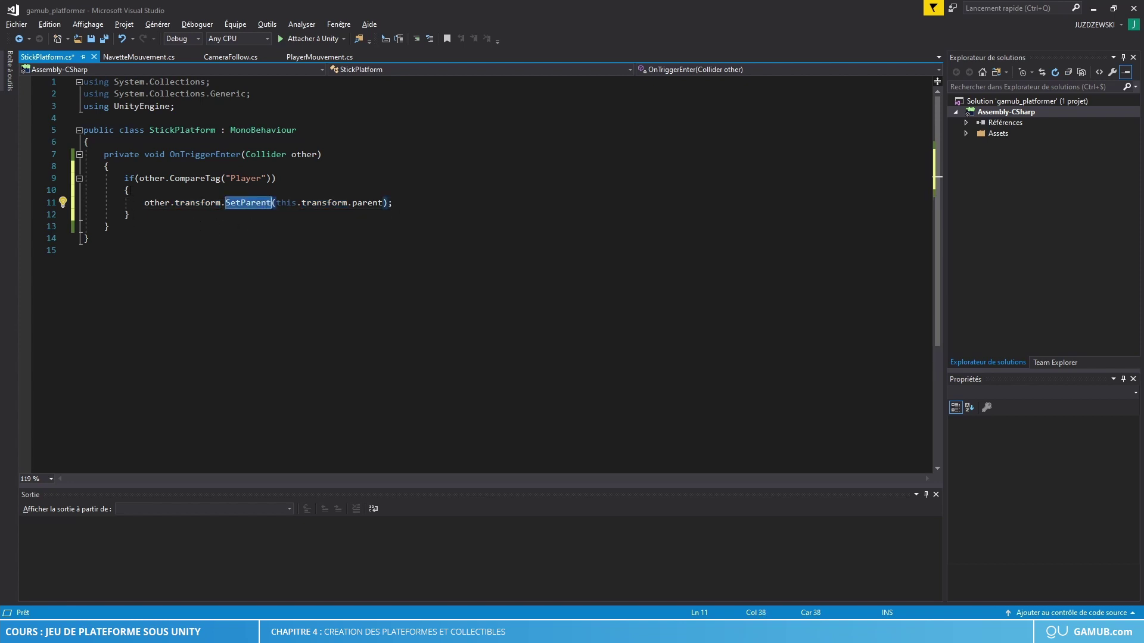
pyautogui.moveTo(170, 155); pyautogui.dragTo(239, 156)
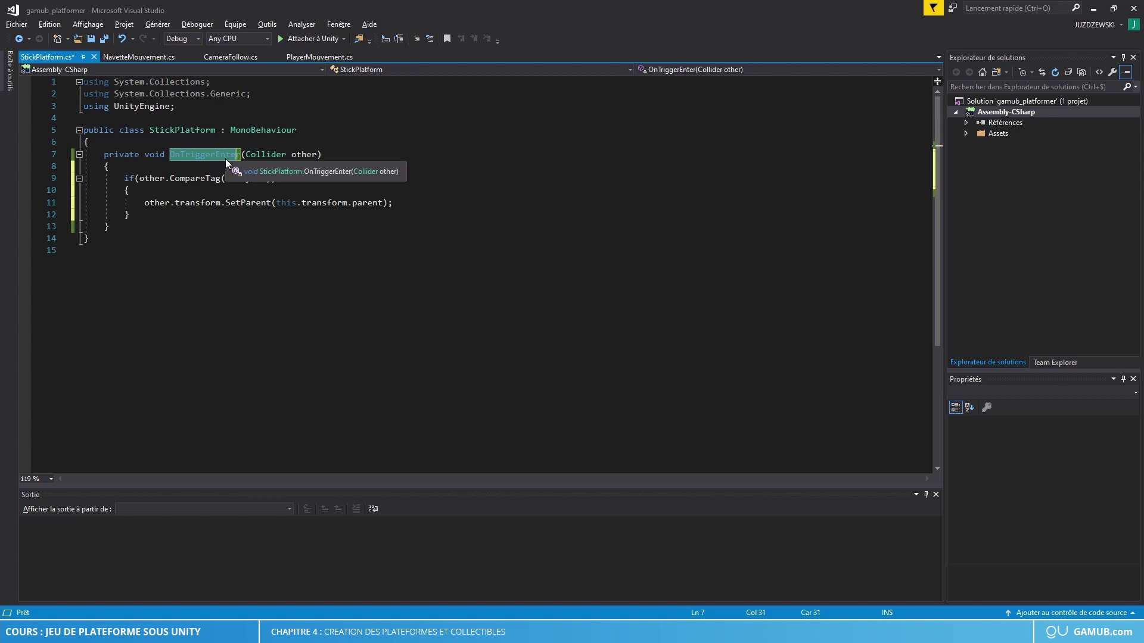
pyautogui.click(131, 227)
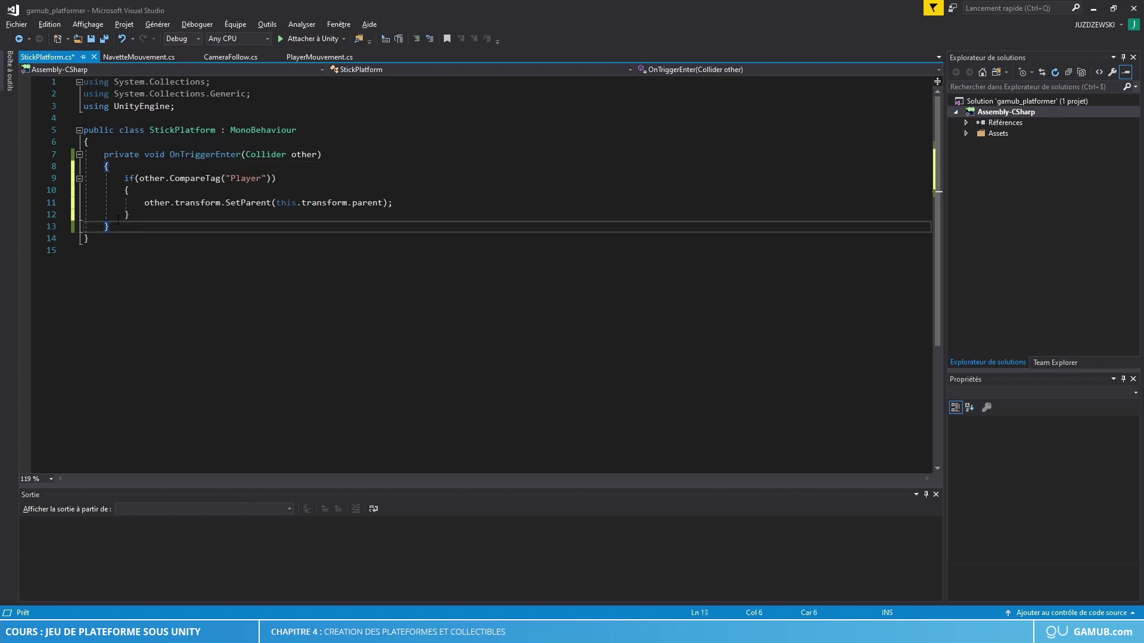
pyautogui.press('Return')
pyautogui.press('Return')
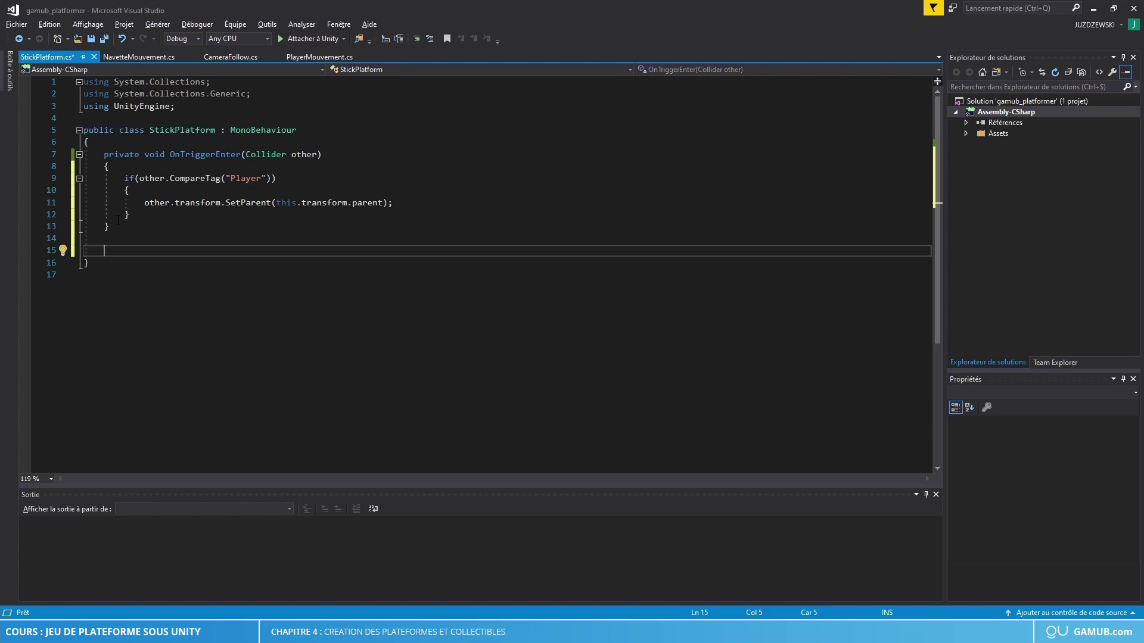
# Add an OnTriggerExit method containing a copy of the Player tag if block
pyautogui.write('void Ont')
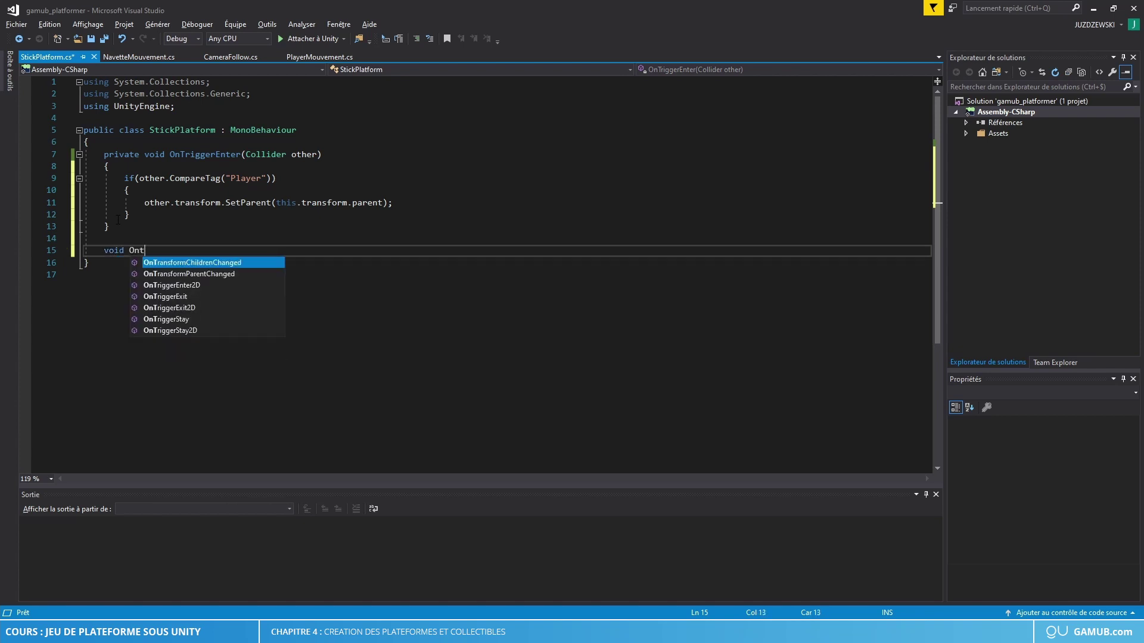
pyautogui.write('ri')
pyautogui.press('Down')
pyautogui.press('Tab')
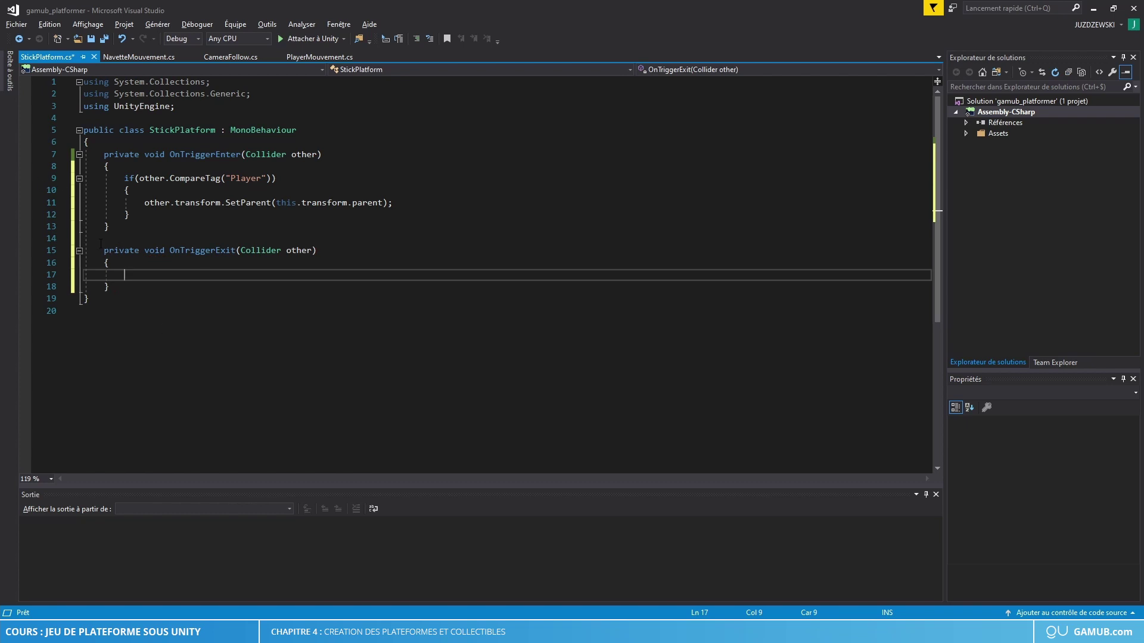
pyautogui.moveTo(130, 216); pyautogui.dragTo(124, 178)
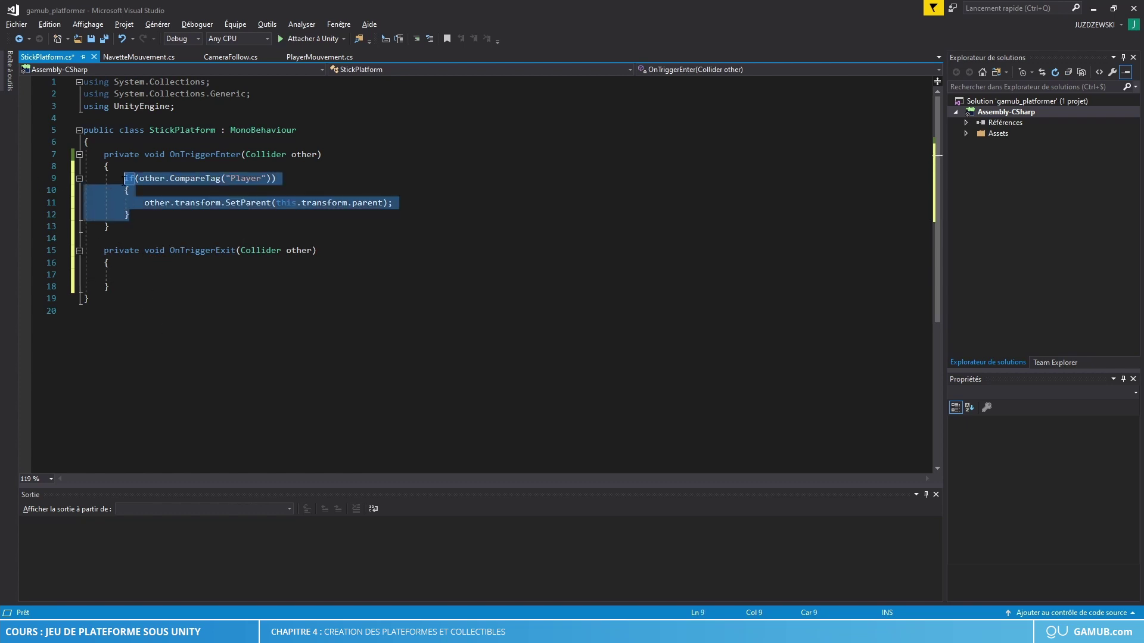
pyautogui.hotkey('ctrl', 'c')
pyautogui.click(147, 275)
pyautogui.hotkey('ctrl', 'v')
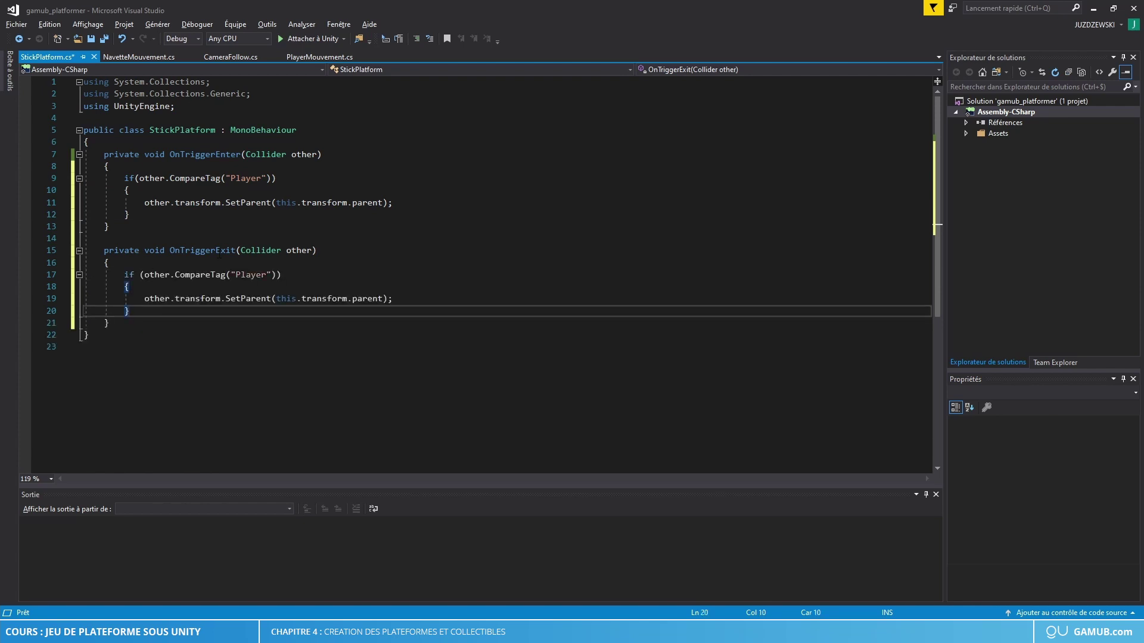
# Change the exit SetParent argument to null and save the script
pyautogui.click(171, 299)
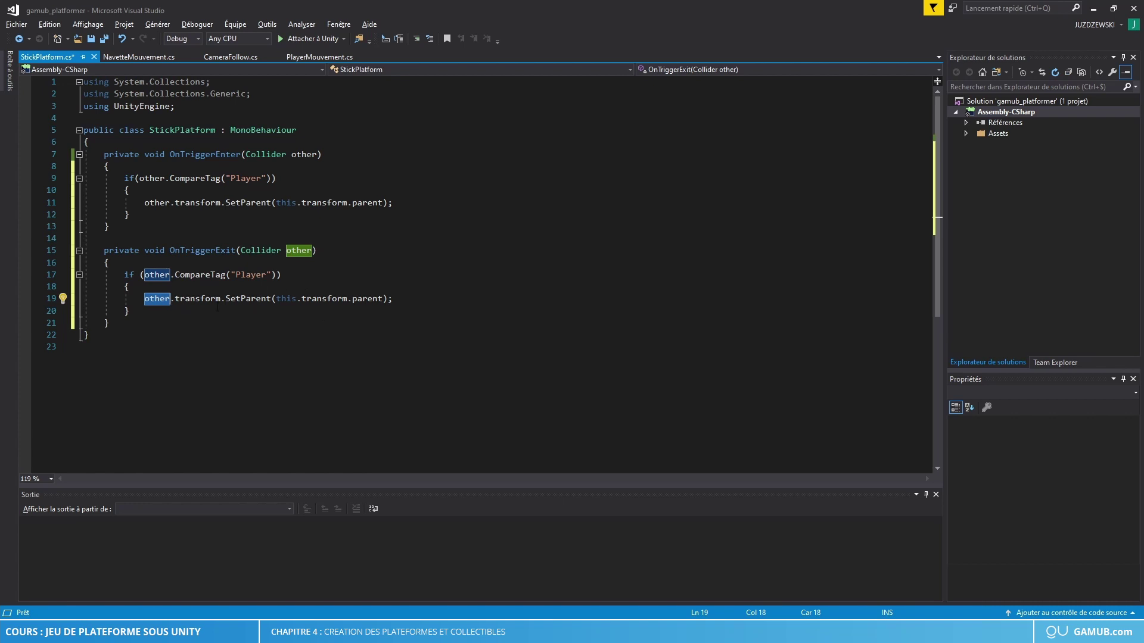
pyautogui.moveTo(276, 299); pyautogui.dragTo(383, 299)
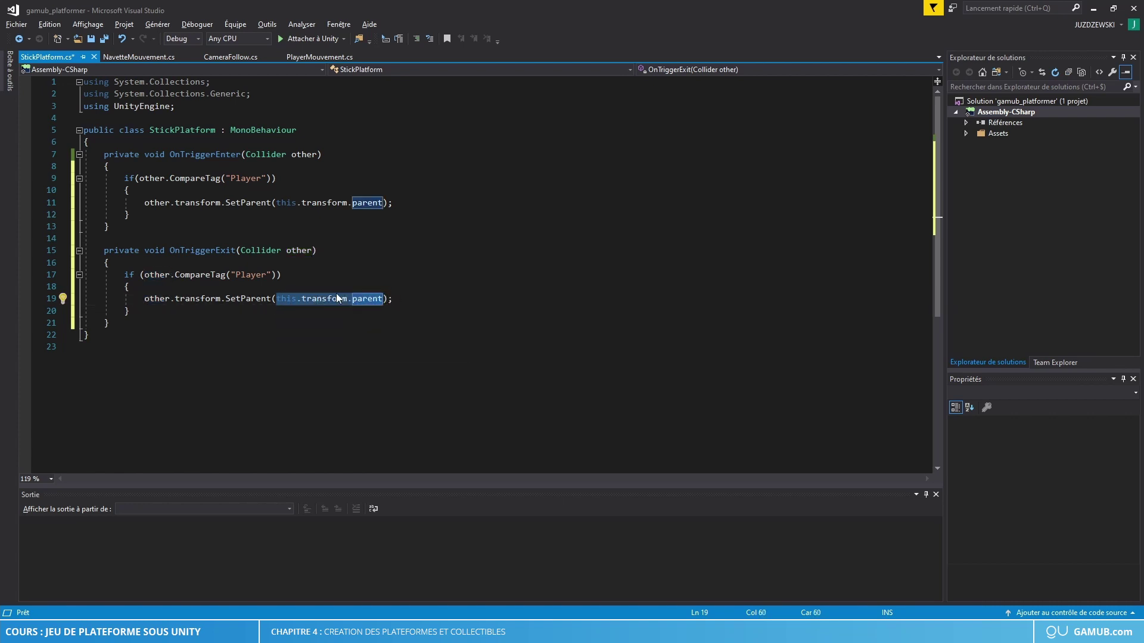
pyautogui.write('null')
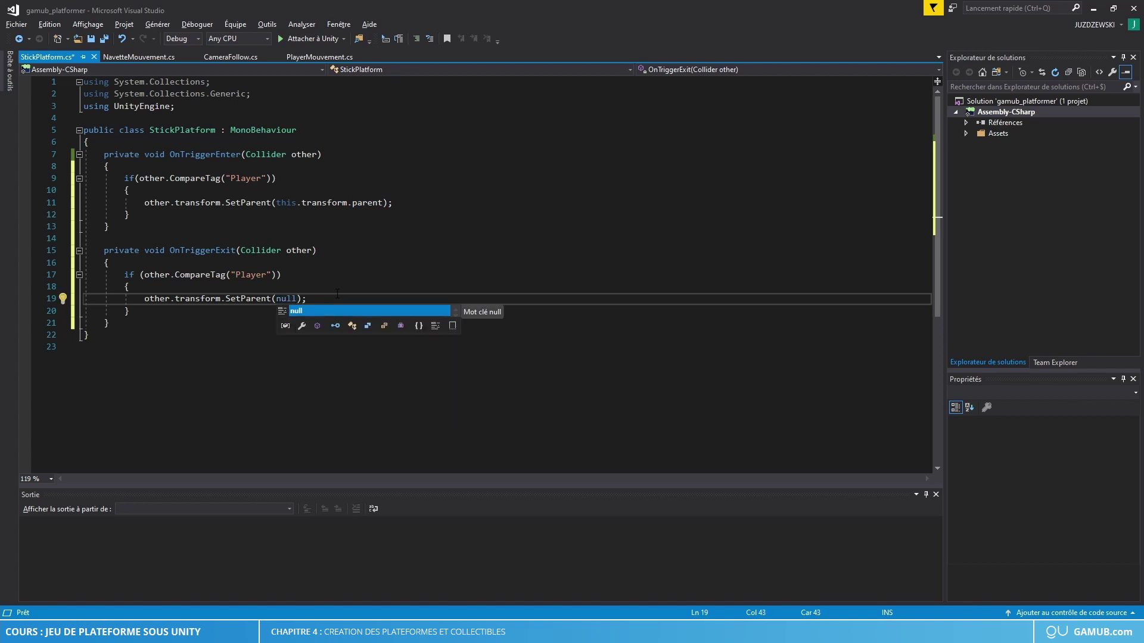
pyautogui.press('Escape')
pyautogui.press('Up')
pyautogui.hotkey('ctrl', 's')
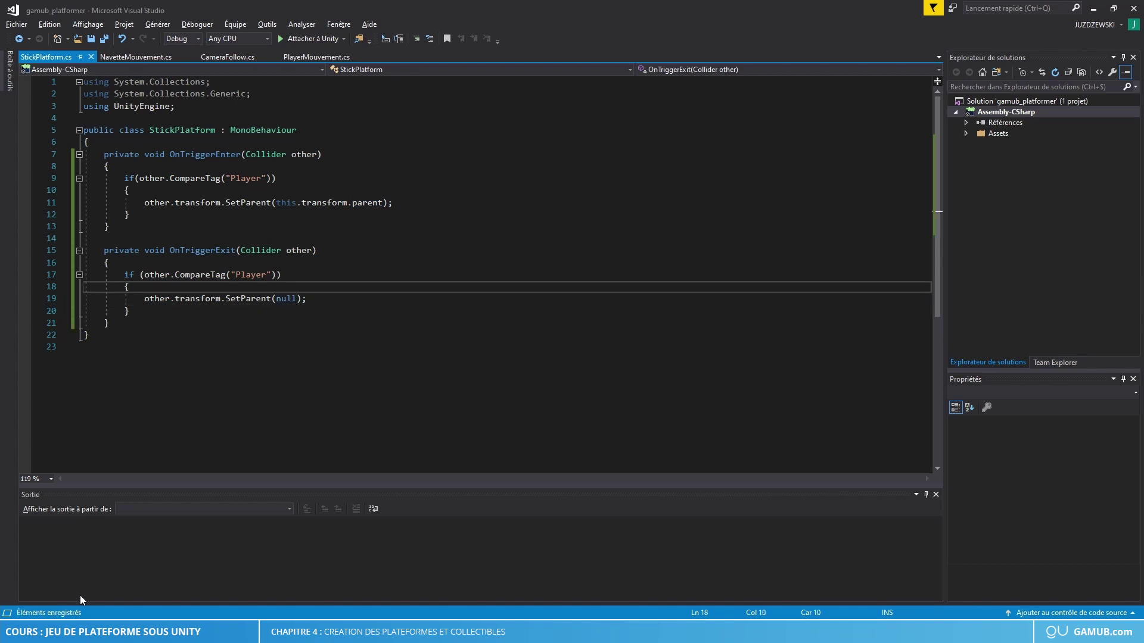
# Back in Unity, change the Player object's tag from Untagged to Player in the Inspector
pyautogui.hotkey('alt', 'Tab')
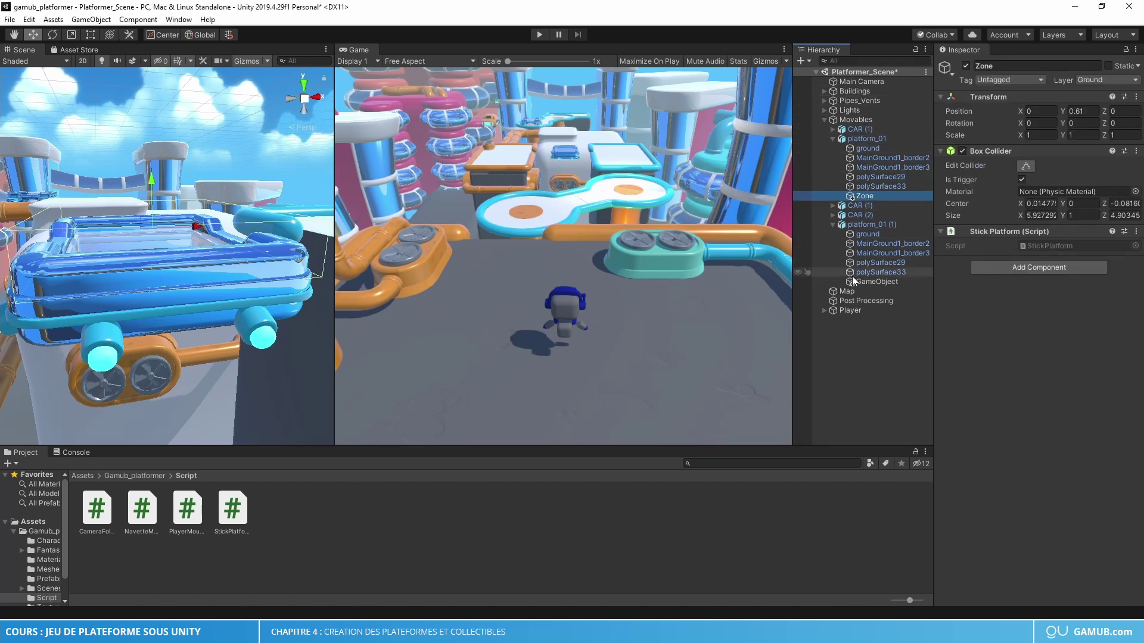
pyautogui.click(856, 310)
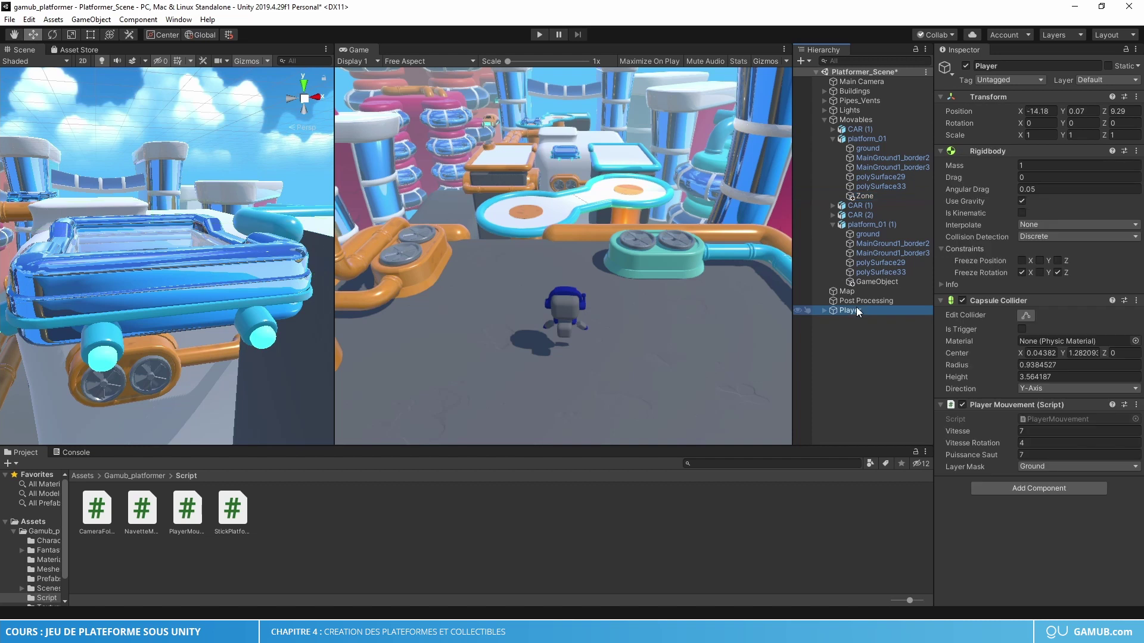
pyautogui.click(993, 80)
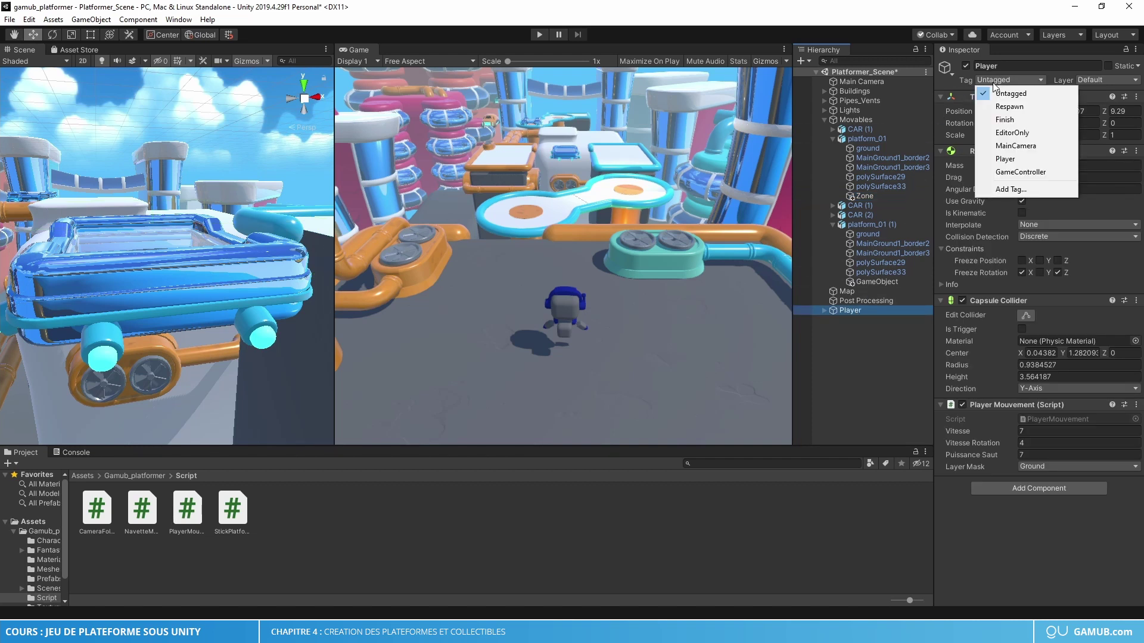
pyautogui.click(1005, 160)
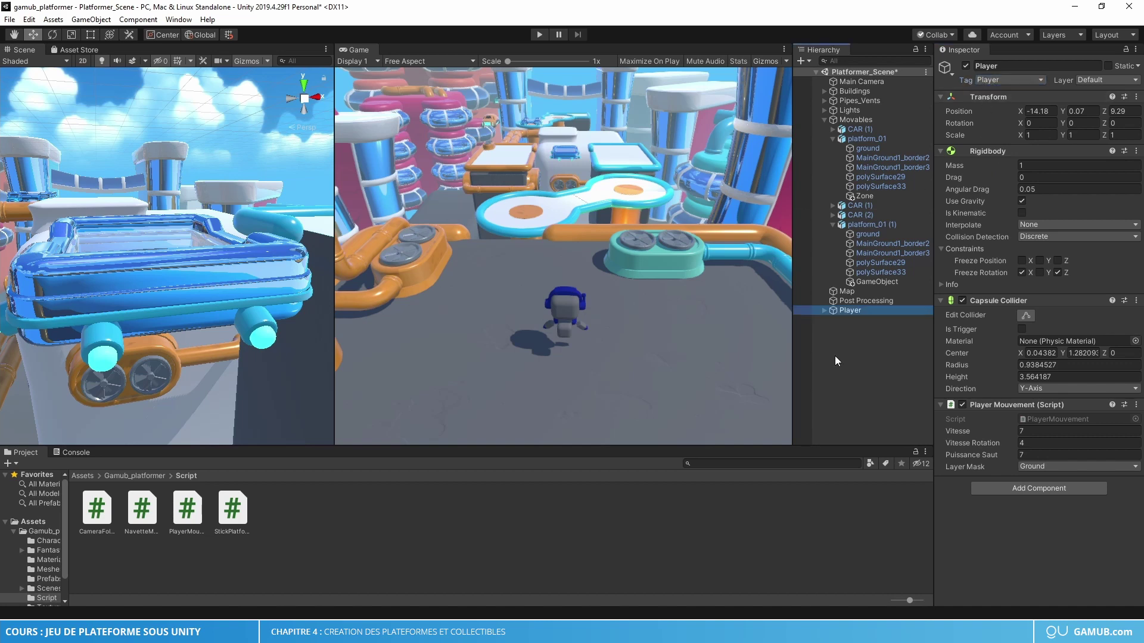
pyautogui.scroll(-2, 207, 328)
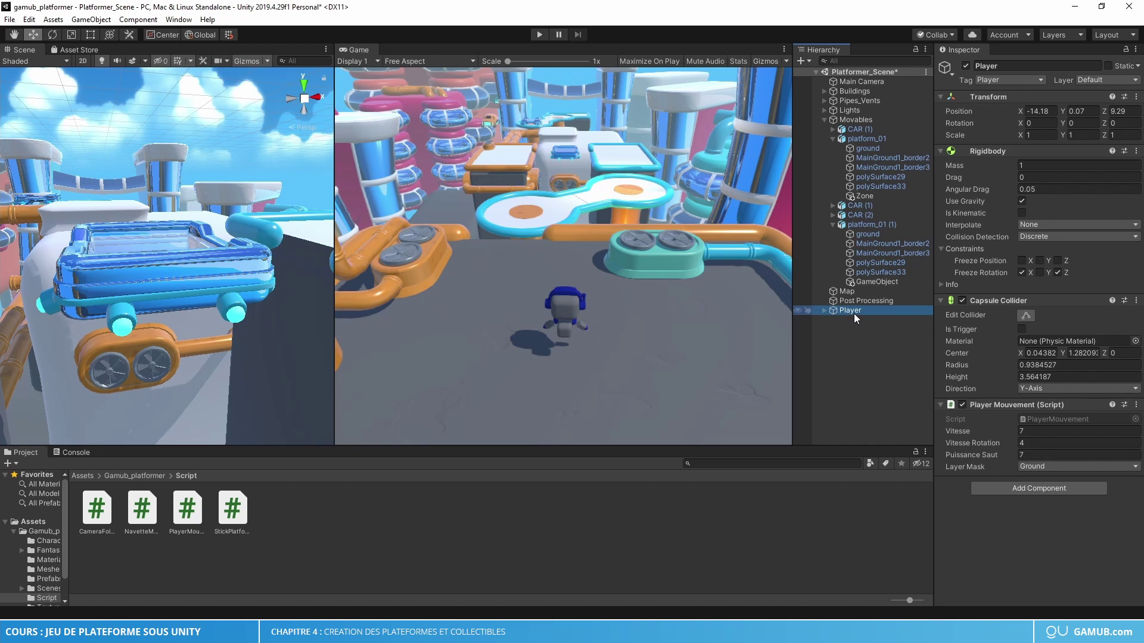
# Frame the Player, orbit the Scene view around the platforms, and start Play mode
pyautogui.press('f')
pyautogui.moveTo(220, 276)
pyautogui.keyDown('alt'); pyautogui.mouseDown()
pyautogui.moveTo(134, 282)
pyautogui.moveTo(274, 345)
pyautogui.moveTo(241, 261)
pyautogui.mouseUp(); pyautogui.keyUp('alt')
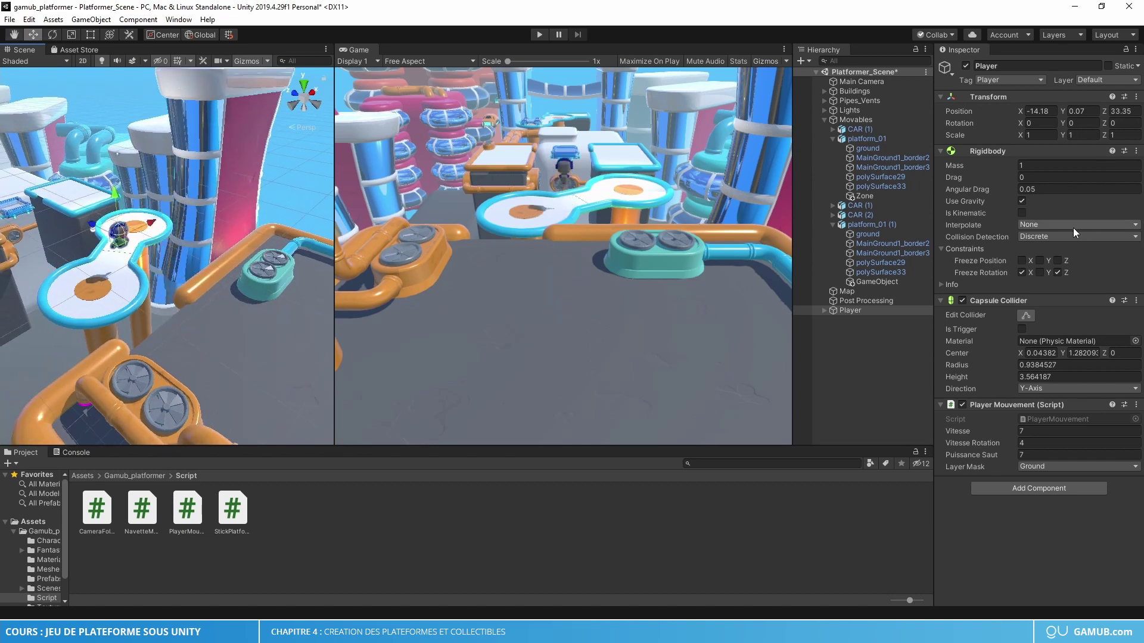
pyautogui.moveTo(90, 221)
pyautogui.keyDown('alt'); pyautogui.mouseDown()
pyautogui.moveTo(148, 330)
pyautogui.moveTo(25, 241)
pyautogui.moveTo(138, 225)
pyautogui.mouseUp(); pyautogui.keyUp('alt')
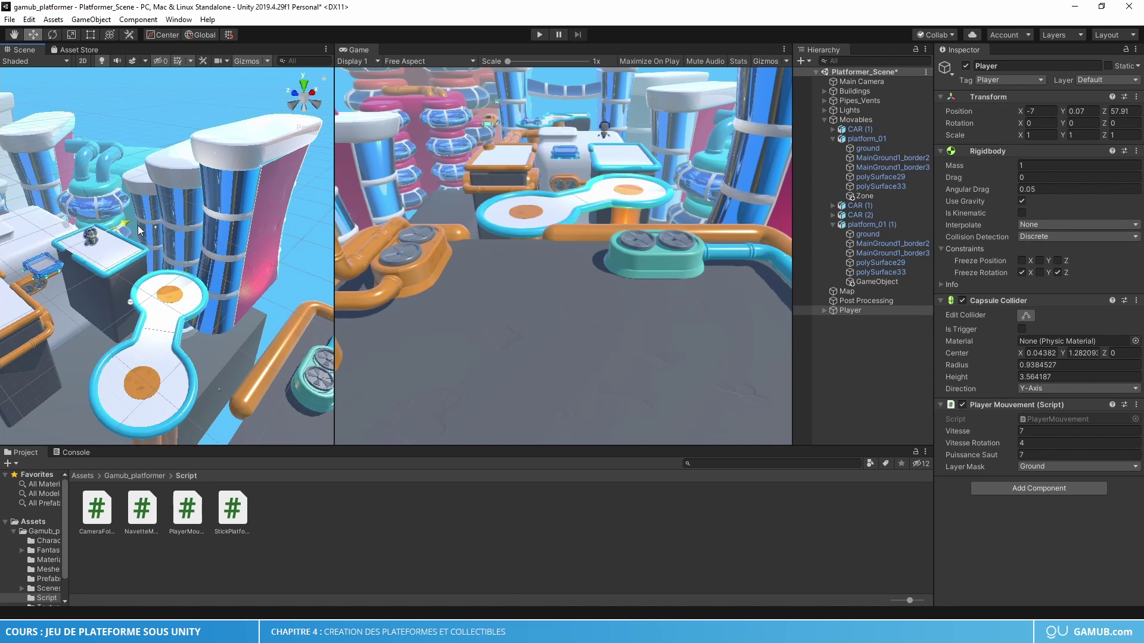
pyautogui.click(540, 35)
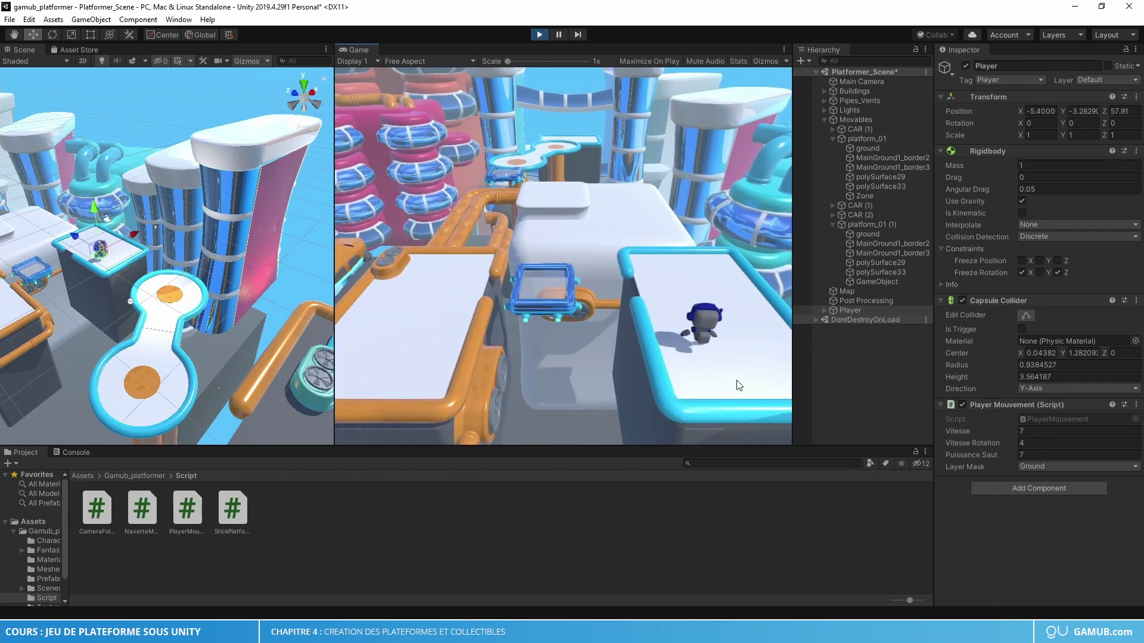
# Walk the player onto platform_01 and confirm Player is nested under it in the Hierarchy
pyautogui.press('Left')
pyautogui.press('Up')
pyautogui.press('Up')
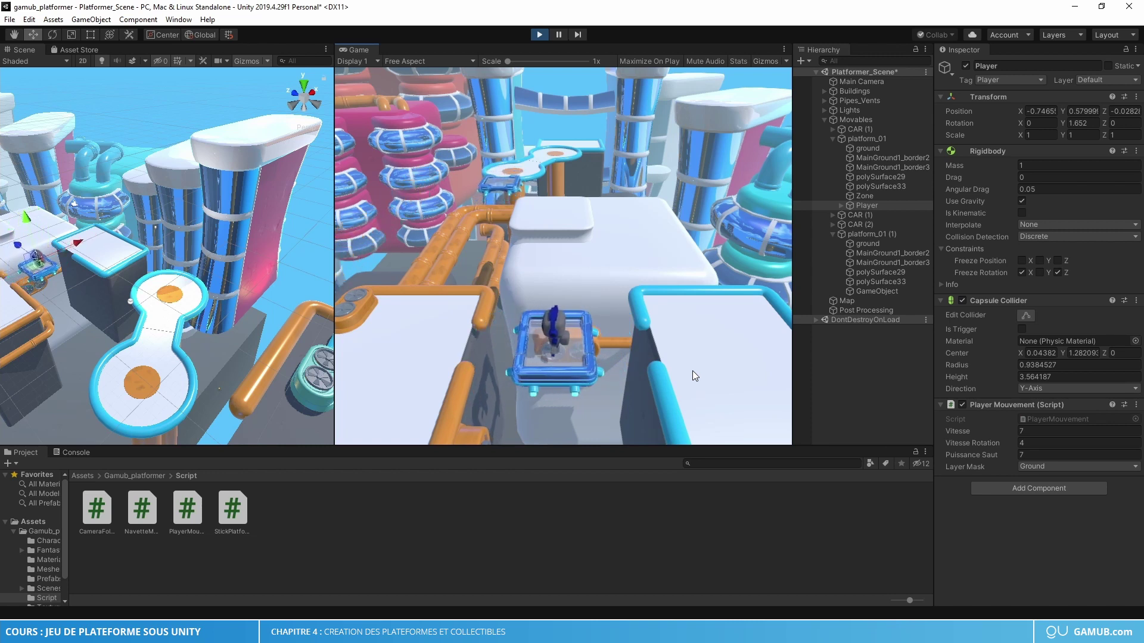
pyautogui.click(866, 140)
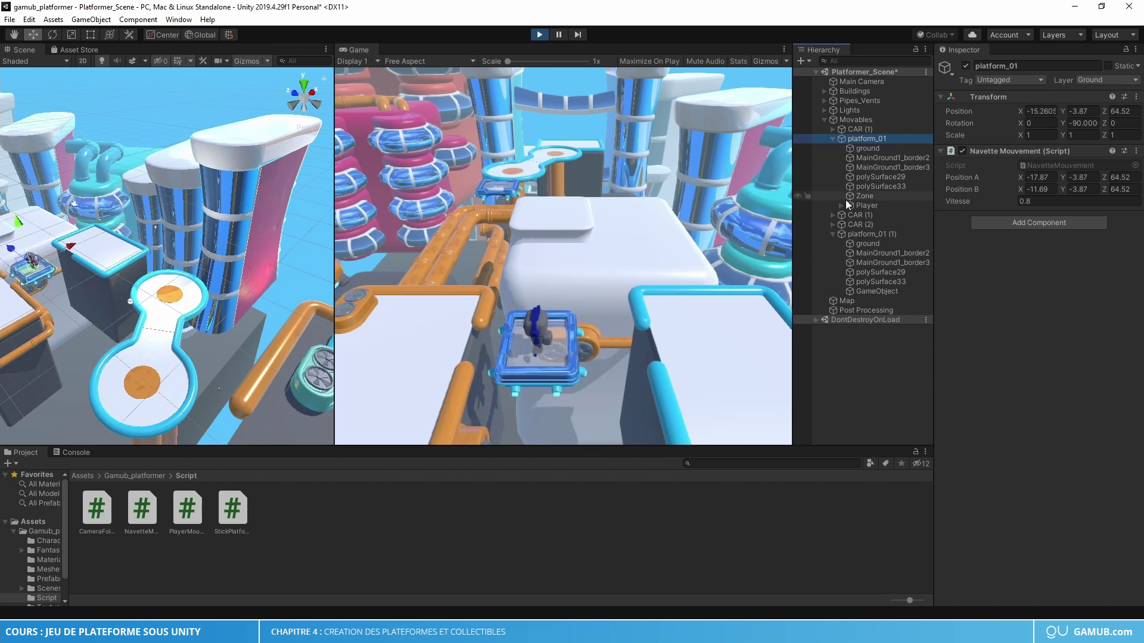
pyautogui.click(867, 205)
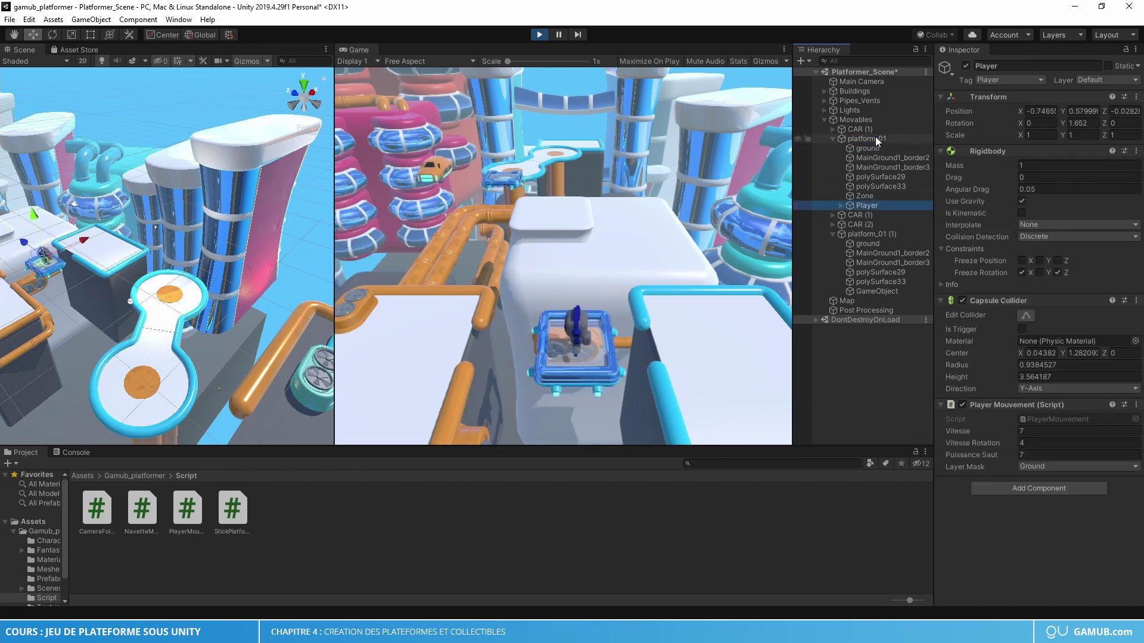
pyautogui.click(541, 346)
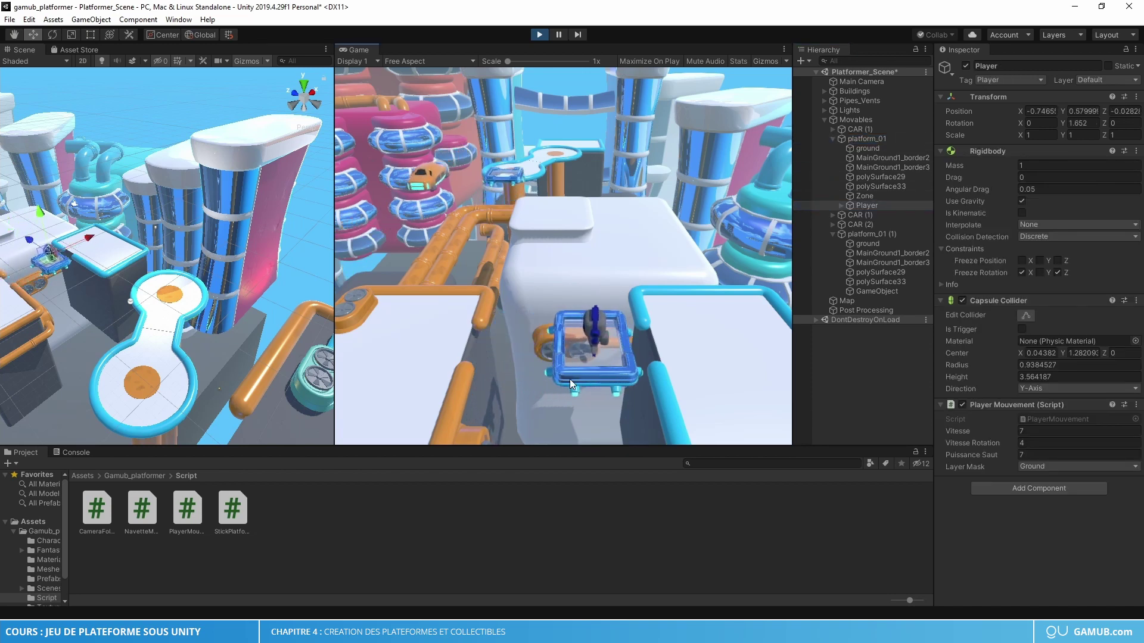
# Jump off the platform, then inspect the platform's ground piece and its Zone trigger
pyautogui.press('Left')
pyautogui.press('space')
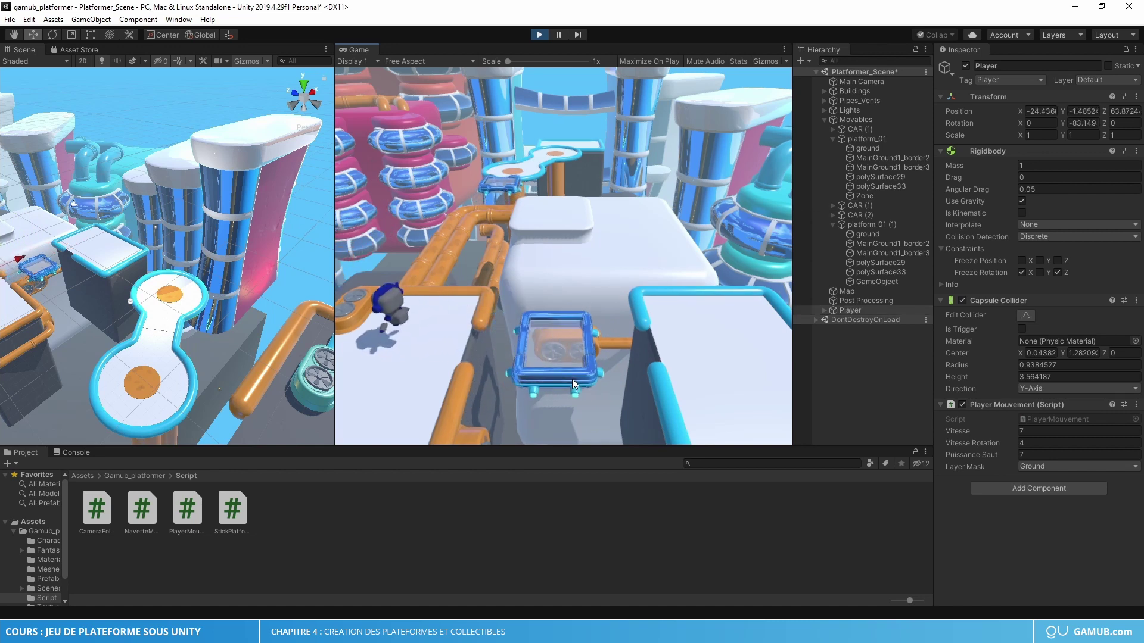
pyautogui.press('Right')
pyautogui.click(846, 311)
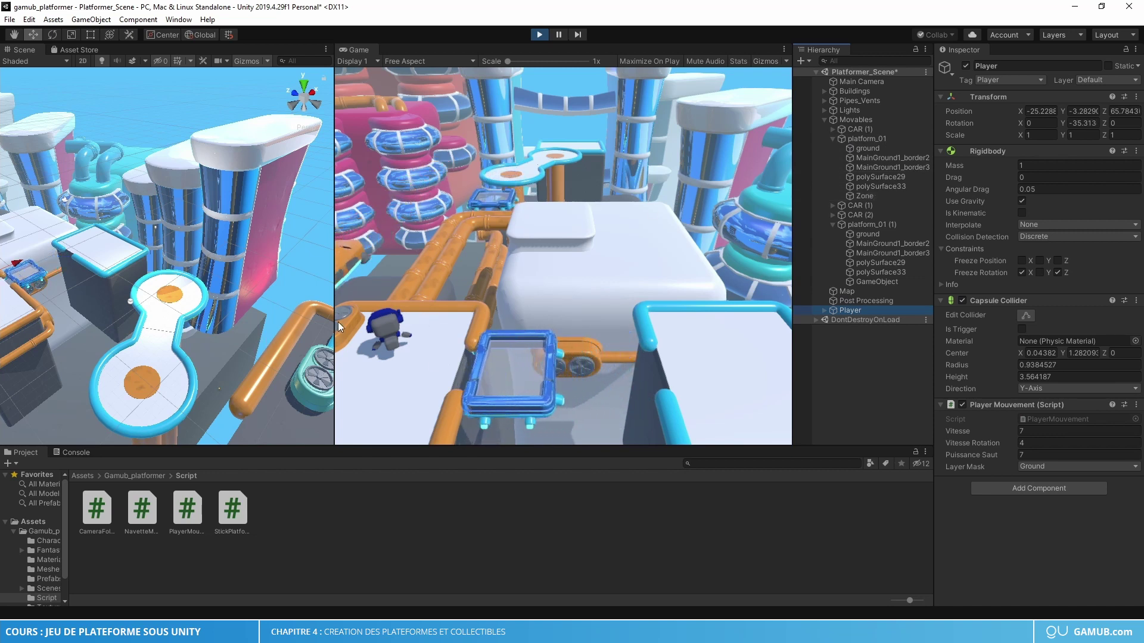
pyautogui.click(30, 268)
pyautogui.press('f')
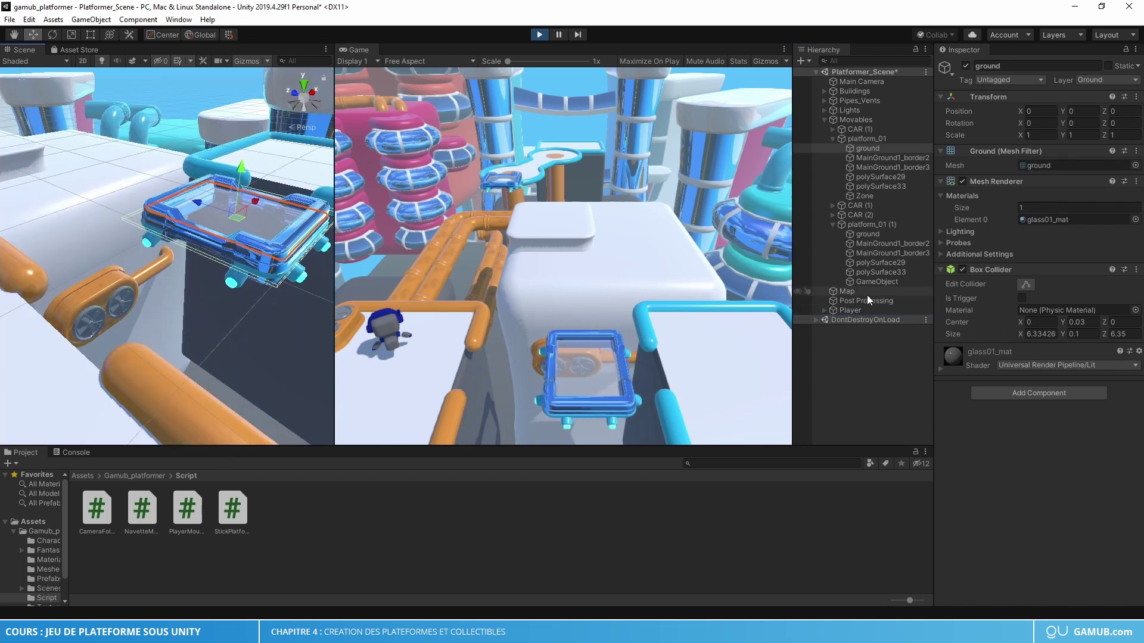
pyautogui.click(870, 196)
pyautogui.keyDown('alt'); pyautogui.moveTo(187, 262); pyautogui.dragTo(166, 234); pyautogui.keyUp('alt')
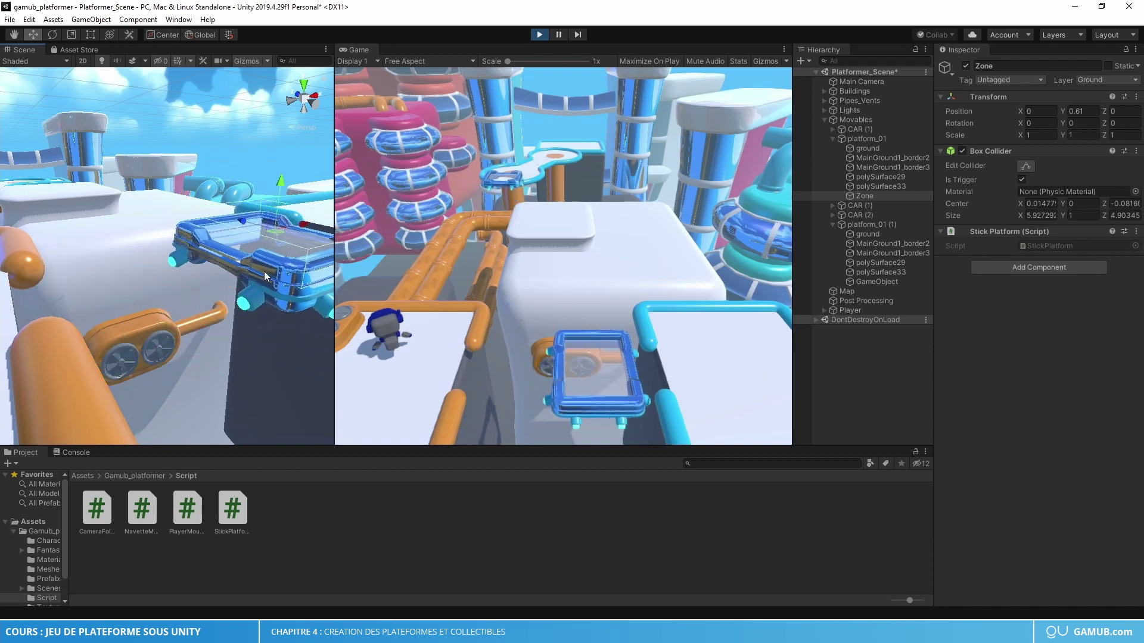
# Ride the platform again, step back onto the ledge, and stop Play mode with Ctrl+P
pyautogui.press('d')
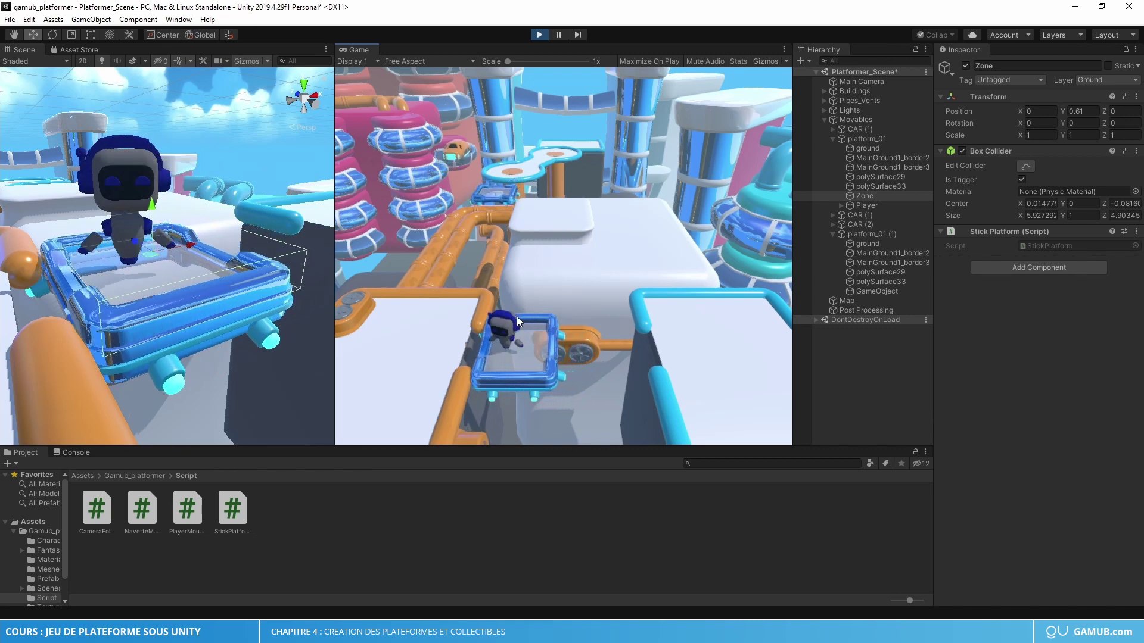
pyautogui.press('a')
pyautogui.press('space')
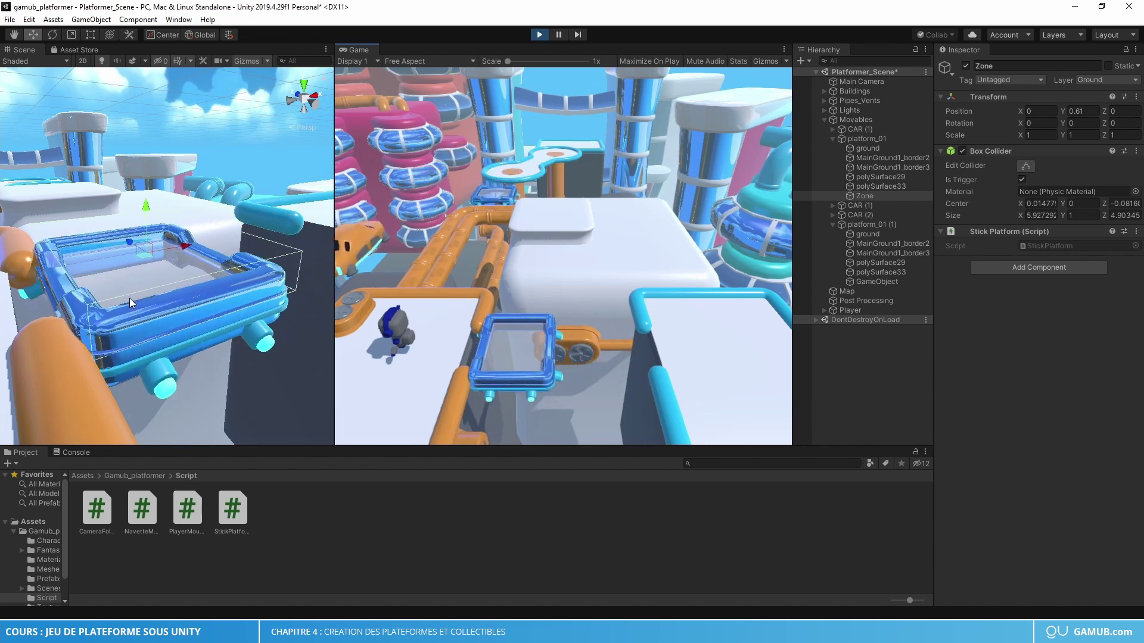
pyautogui.hotkey('ctrl', 'p')
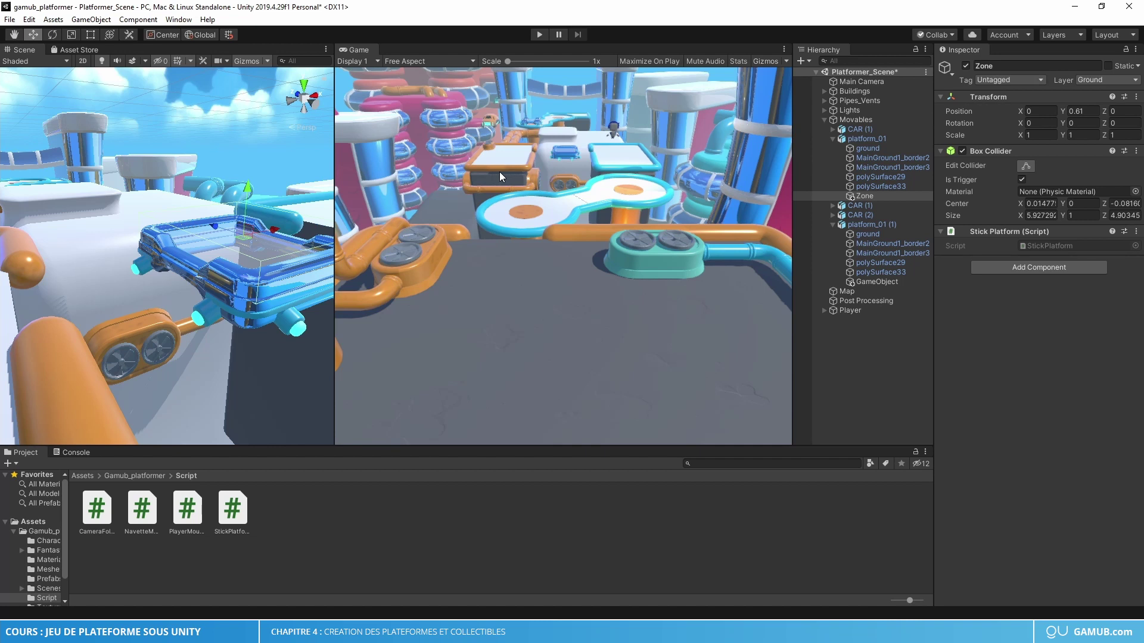
# Collapse Movables in the Hierarchy and select the Capsule prefab in Assets/Gamub_platformer/Prefabs
pyautogui.click(809, 337)
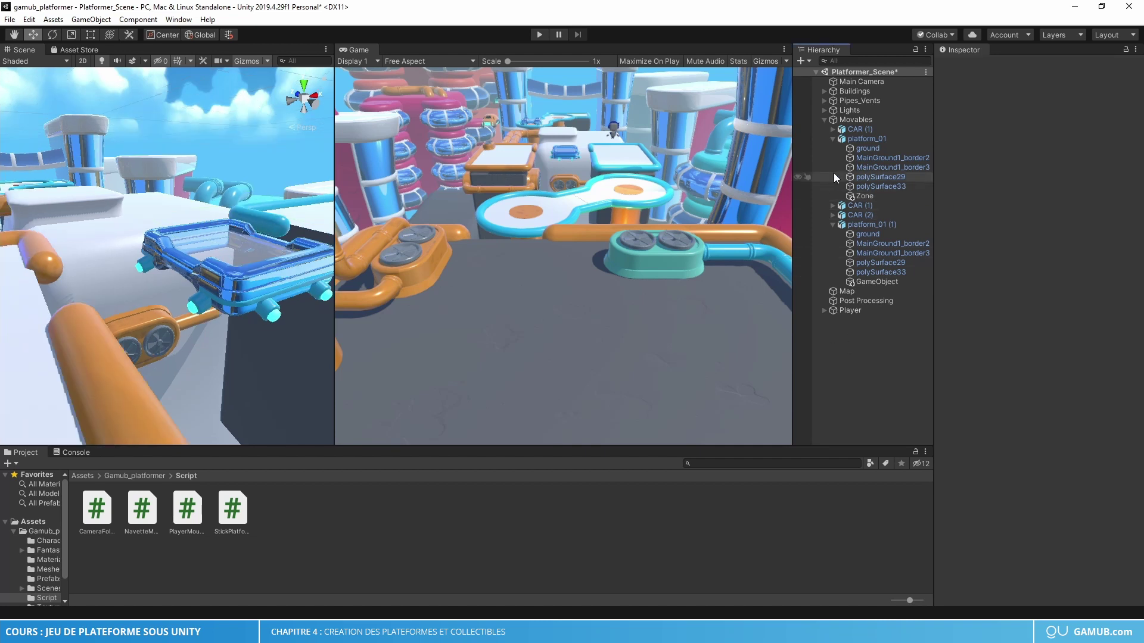
pyautogui.click(824, 120)
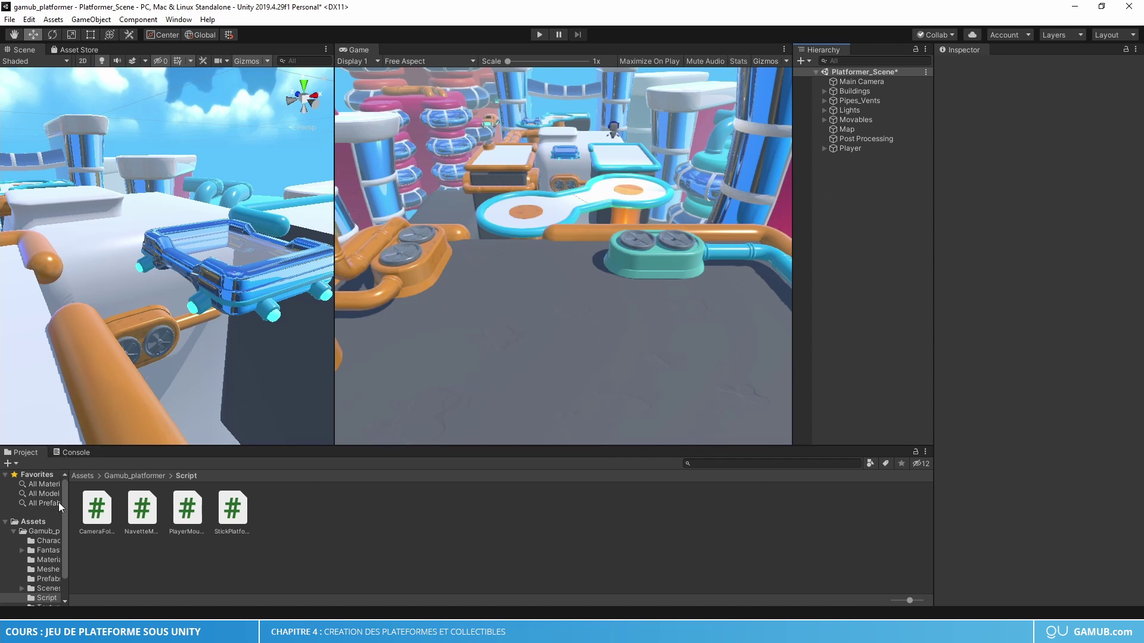
pyautogui.click(130, 475)
pyautogui.doubleClick(268, 516)
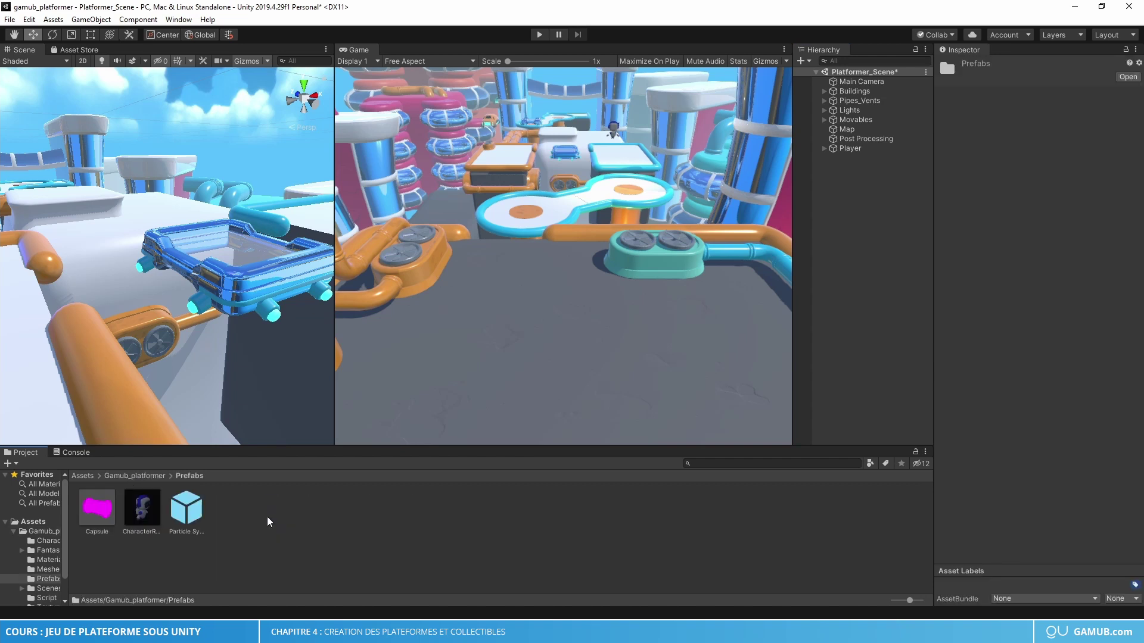
pyautogui.click(98, 513)
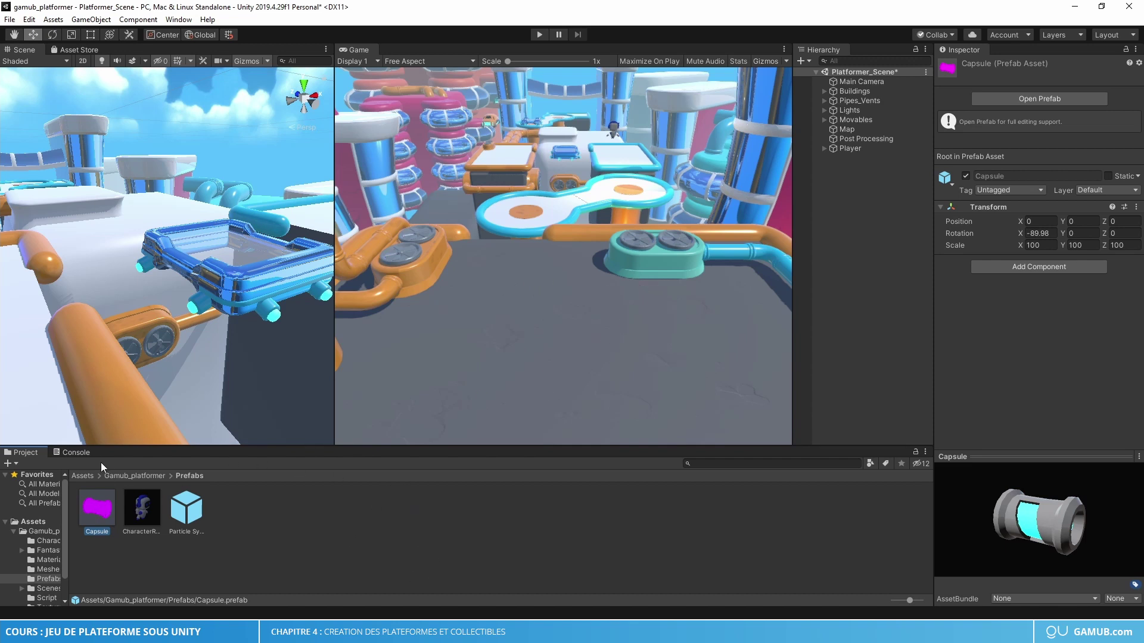
# Place a Capsule prefab instance in the scene at X -10.42, Y 0, Z 7.87
pyautogui.moveTo(89, 509); pyautogui.dragTo(857, 208)
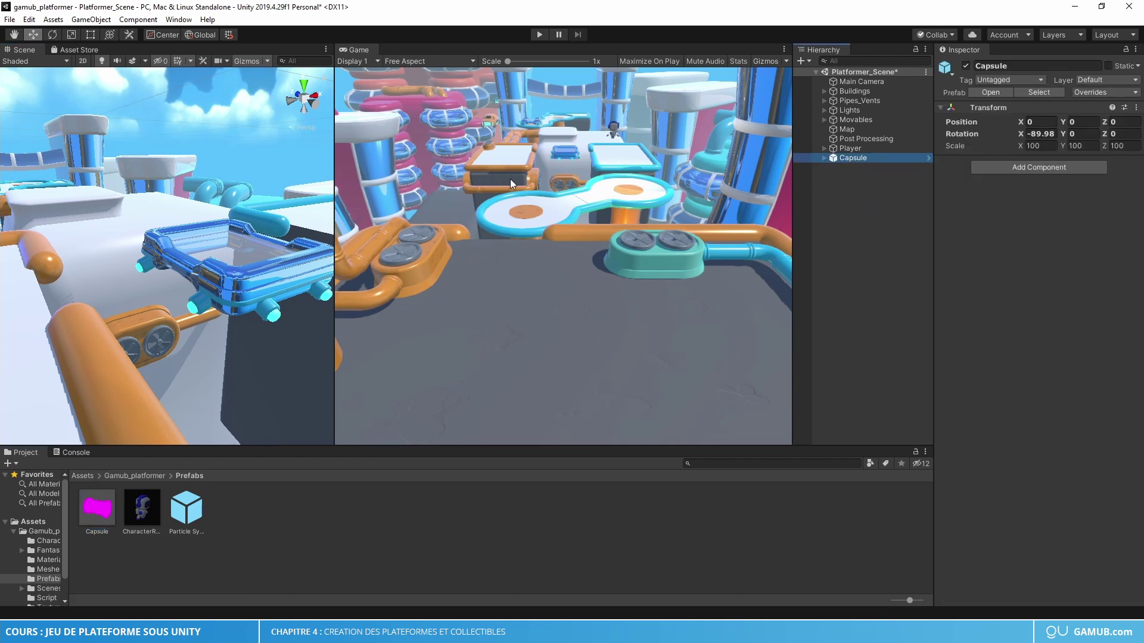
pyautogui.press('f')
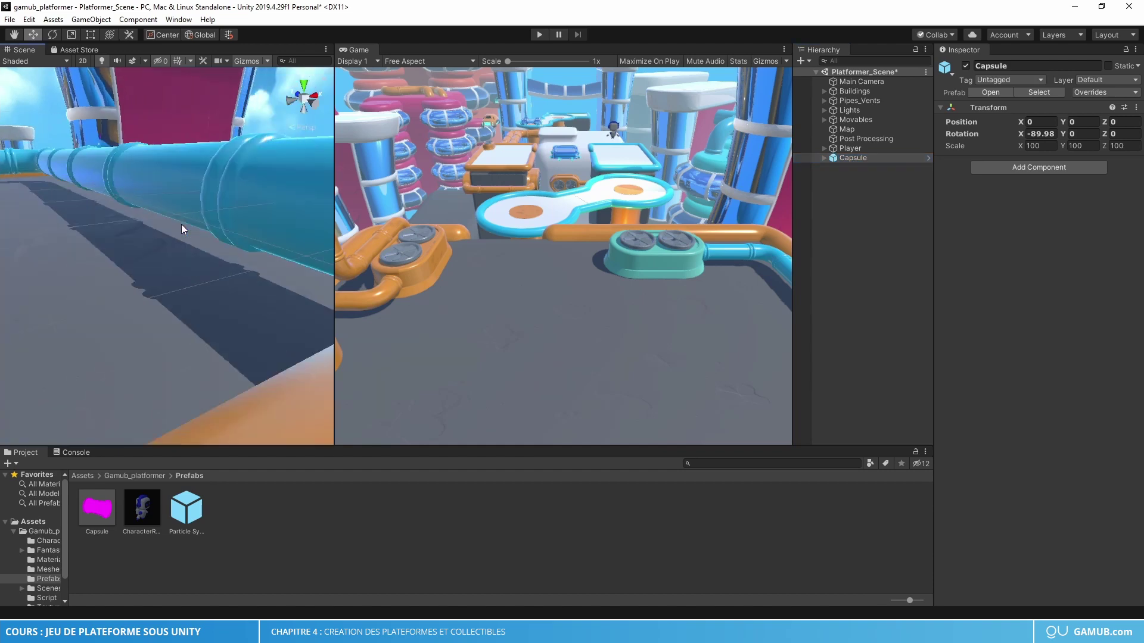
pyautogui.moveTo(167, 237)
pyautogui.keyDown('alt'); pyautogui.mouseDown()
pyautogui.moveTo(219, 294)
pyautogui.moveTo(195, 264)
pyautogui.moveTo(95, 263)
pyautogui.mouseUp(); pyautogui.keyUp('alt')
pyautogui.keyDown('alt'); pyautogui.moveTo(111, 301); pyautogui.dragTo(190, 358); pyautogui.keyUp('alt')
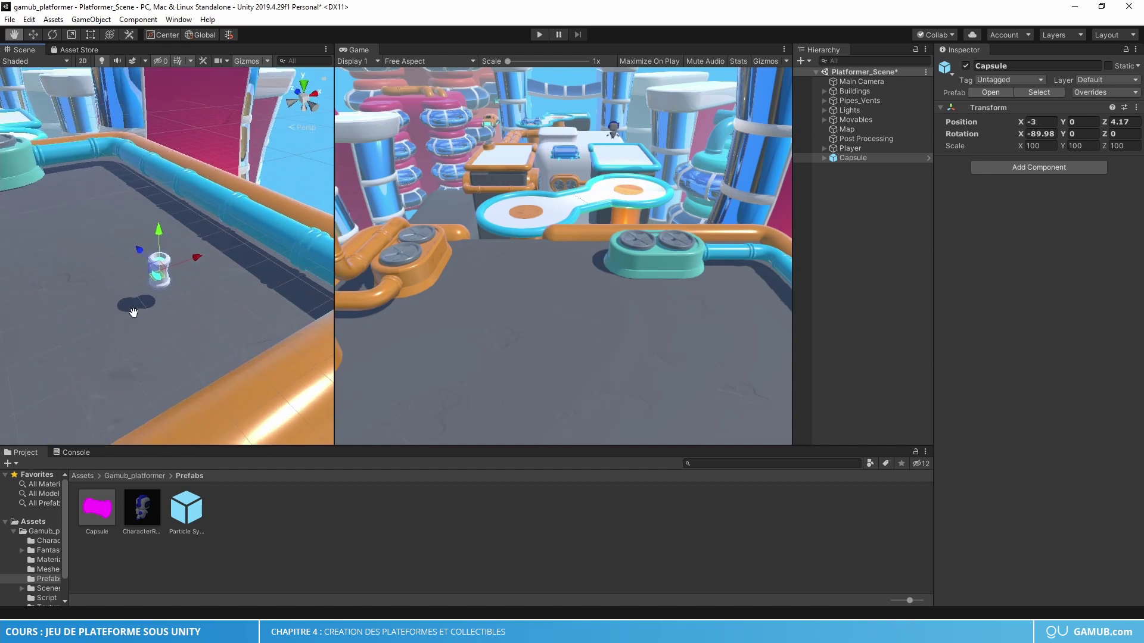
pyautogui.moveTo(241, 306)
pyautogui.keyDown('alt'); pyautogui.mouseDown()
pyautogui.moveTo(203, 331)
pyautogui.moveTo(226, 310)
pyautogui.mouseUp(); pyautogui.keyUp('alt')
pyautogui.moveTo(325, 275)
pyautogui.mouseDown()
pyautogui.moveTo(72, 280)
pyautogui.moveTo(56, 210)
pyautogui.mouseUp()
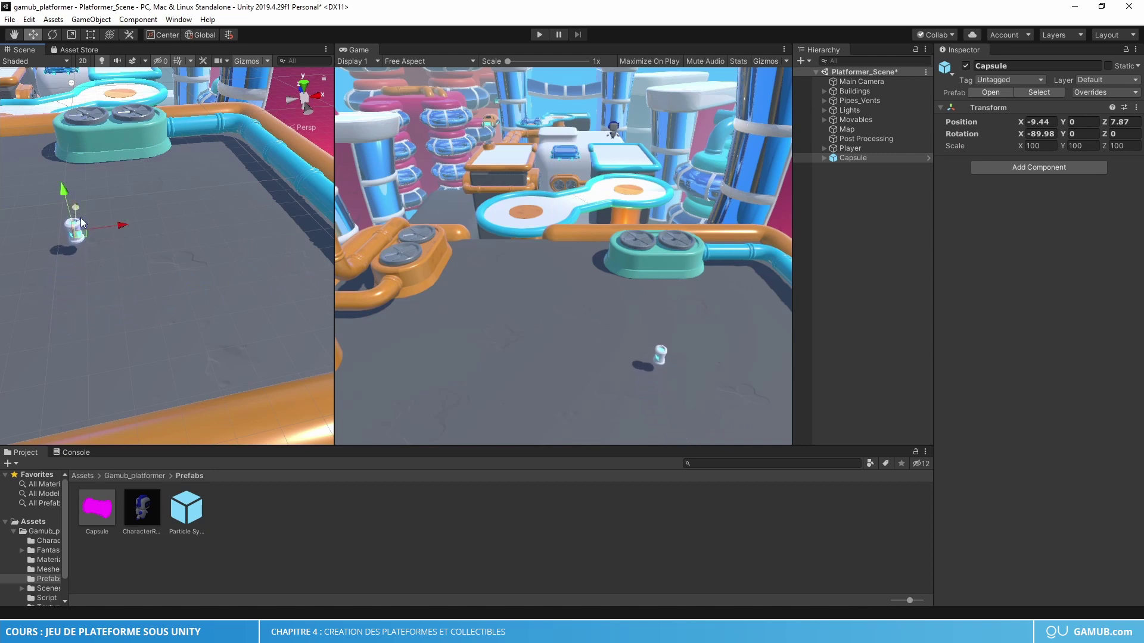
pyautogui.moveTo(79, 297); pyautogui.dragTo(205, 339, button='middle')
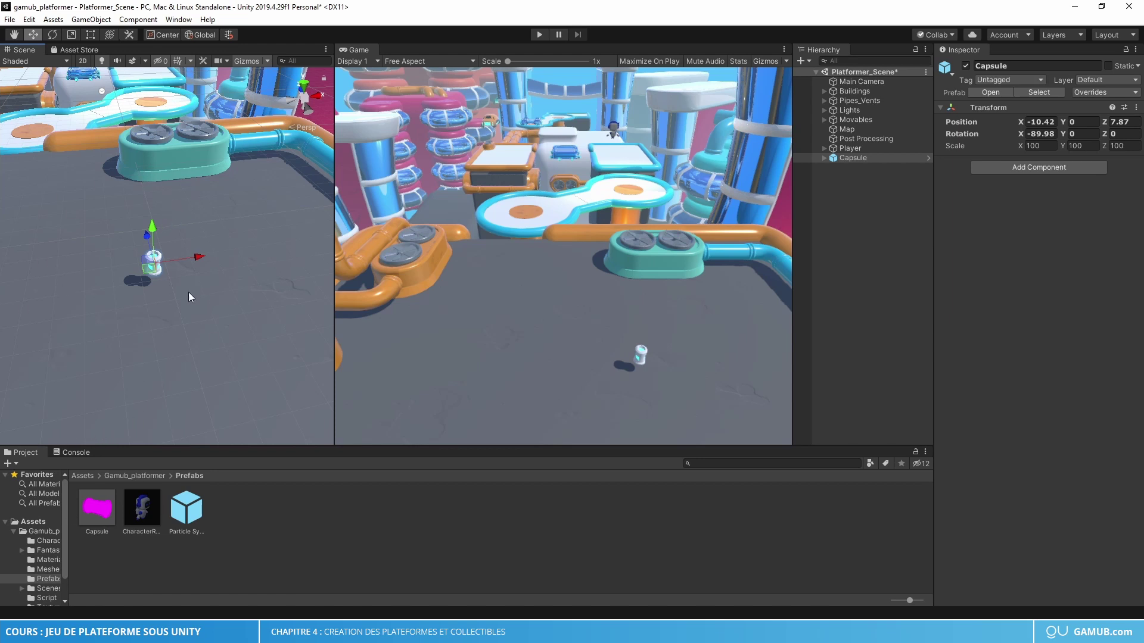
pyautogui.click(134, 476)
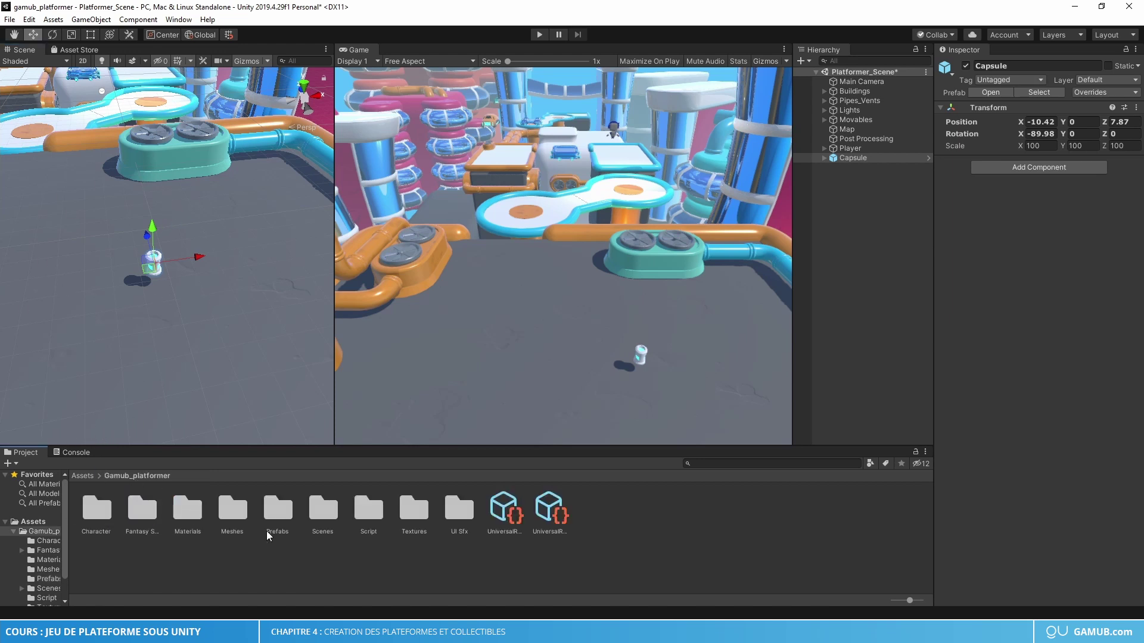
# Create a C# script named Collectible in the Script folder and open it in Visual Studio
pyautogui.doubleClick(358, 517)
pyautogui.rightClick(322, 517)
pyautogui.moveTo(485, 222)
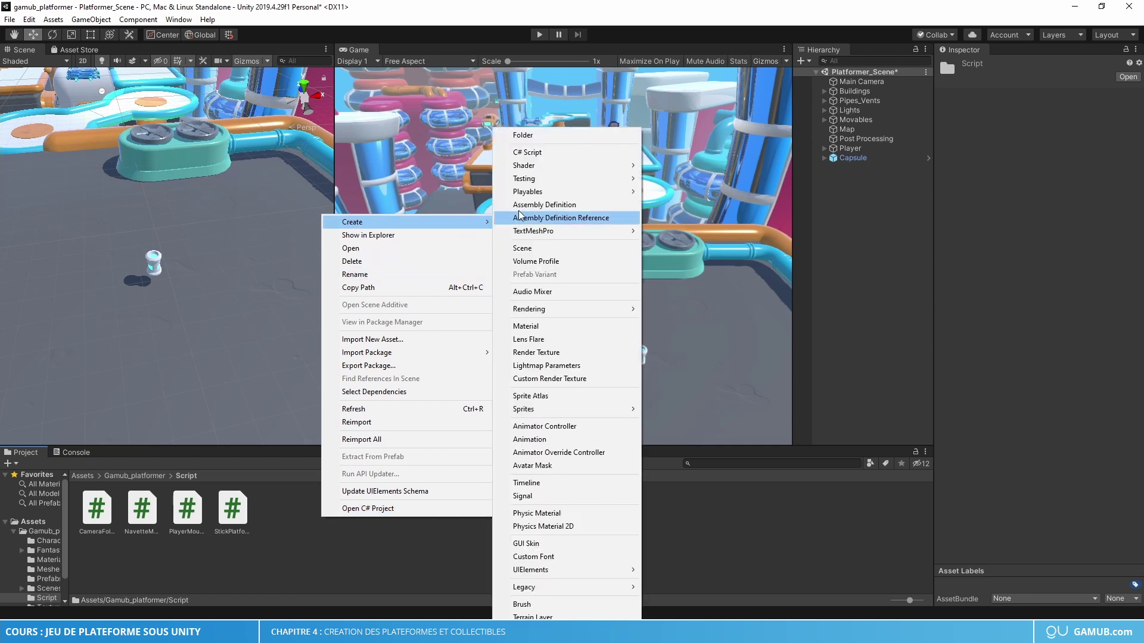
pyautogui.click(527, 153)
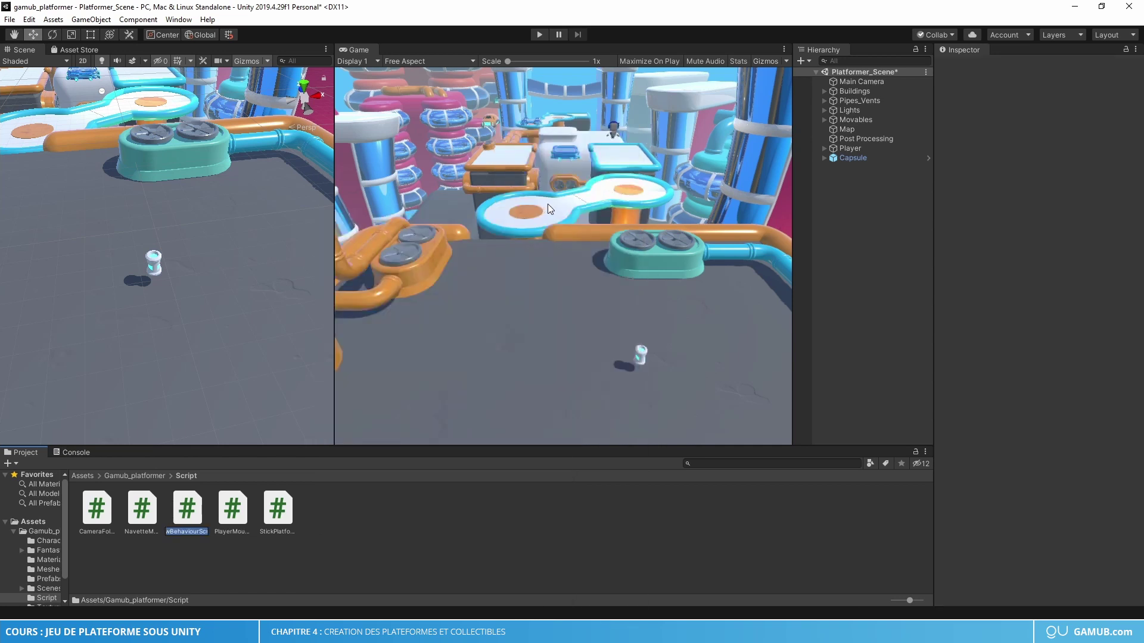
pyautogui.write('COllectible')
pyautogui.press('Return')
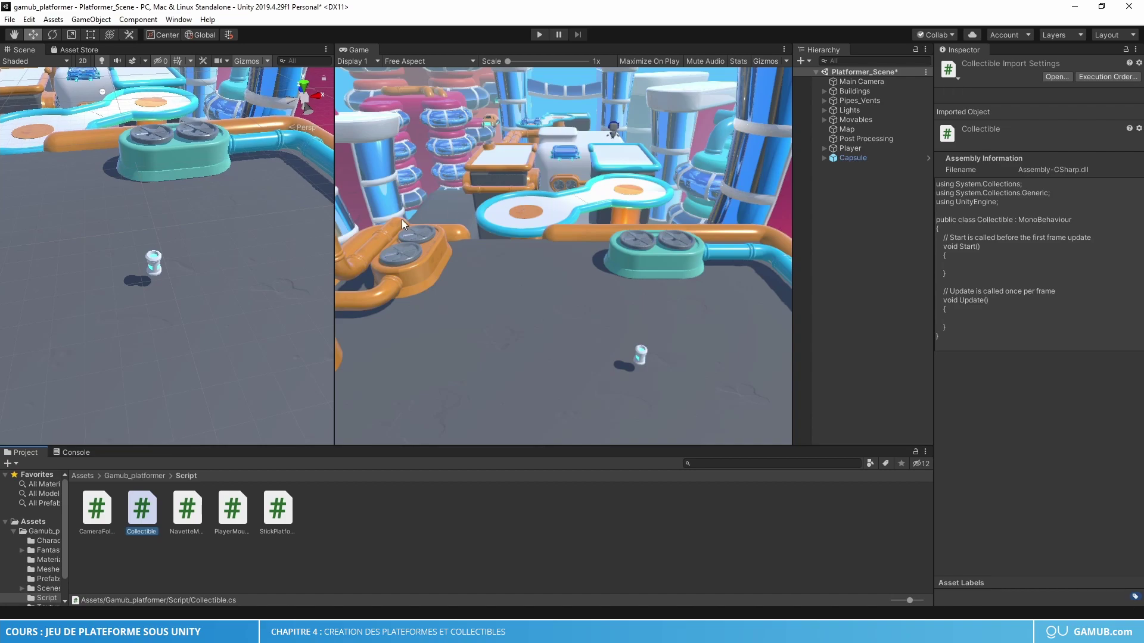
pyautogui.doubleClick(138, 508)
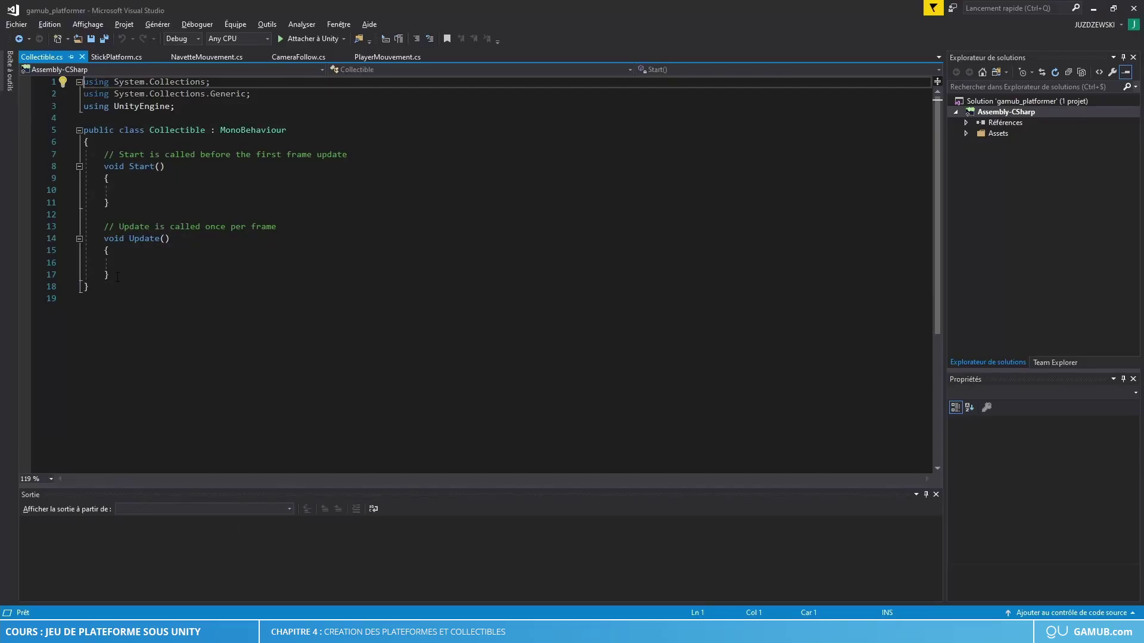
# Delete the default Start and Update methods from Collectible.cs, leaving an empty class body
pyautogui.moveTo(109, 275); pyautogui.dragTo(105, 156)
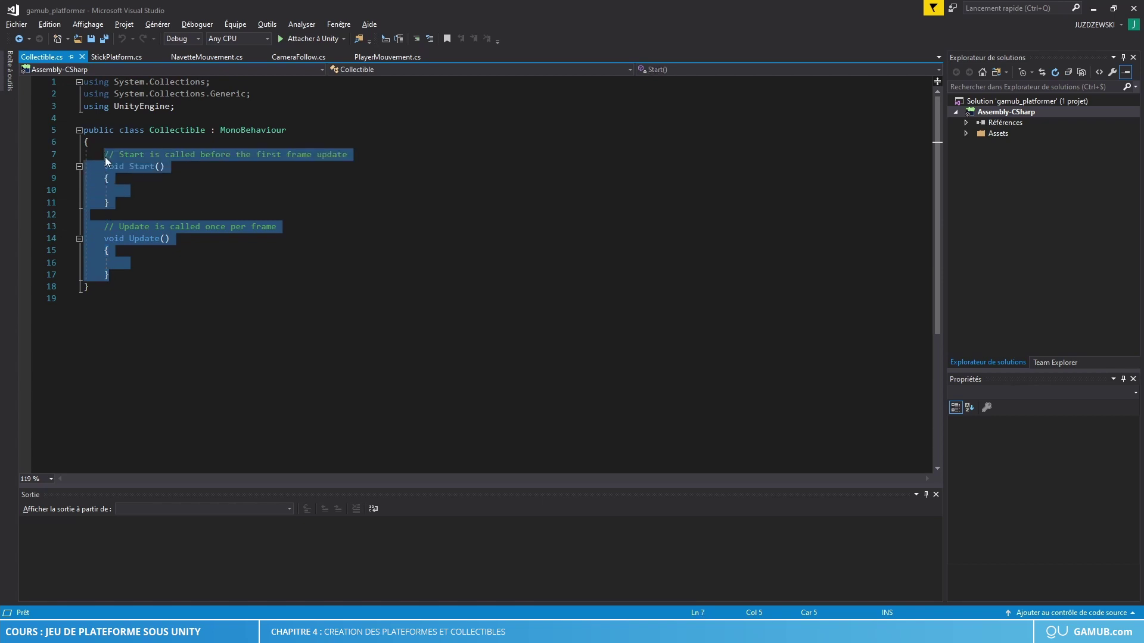
pyautogui.press('Delete')
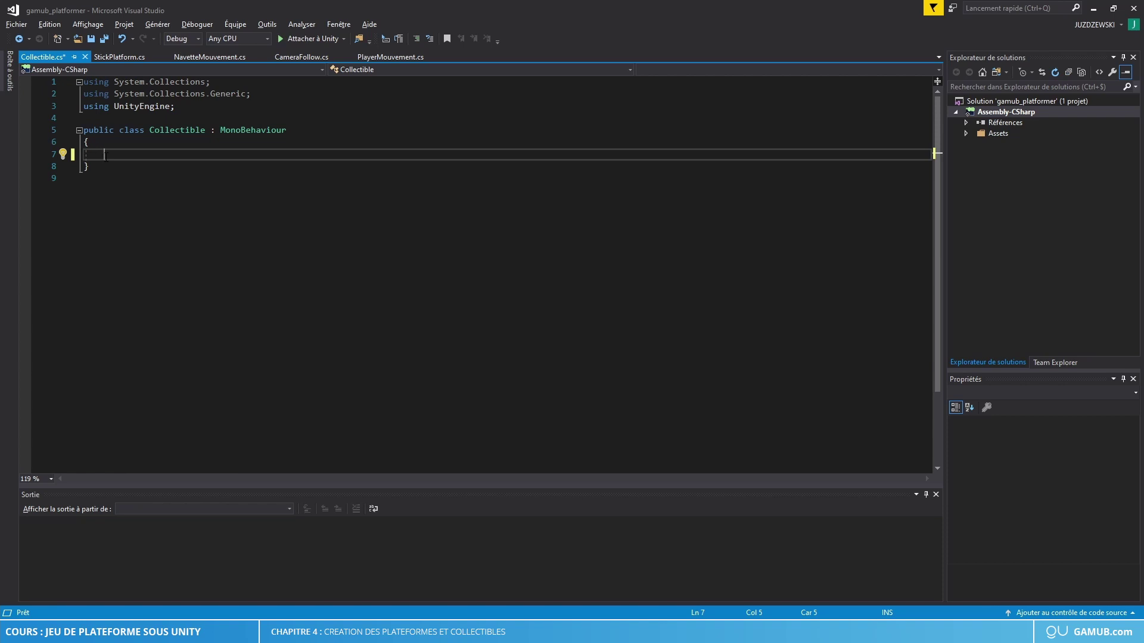
pyautogui.hotkey('alt', 'Tab')
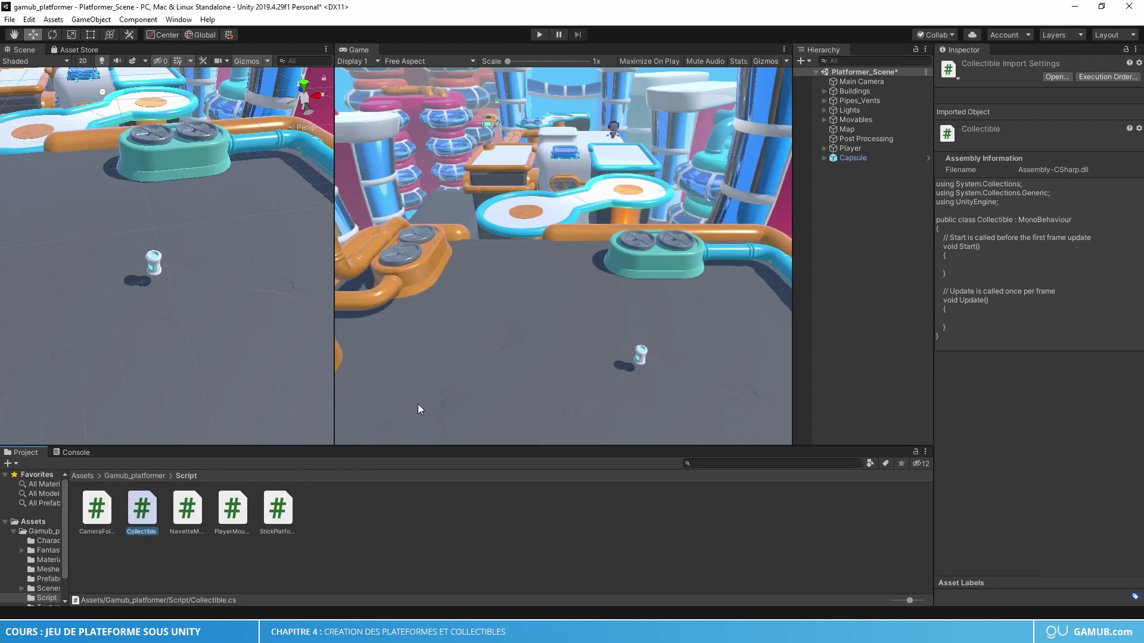
pyautogui.scroll(-2, 192, 305)
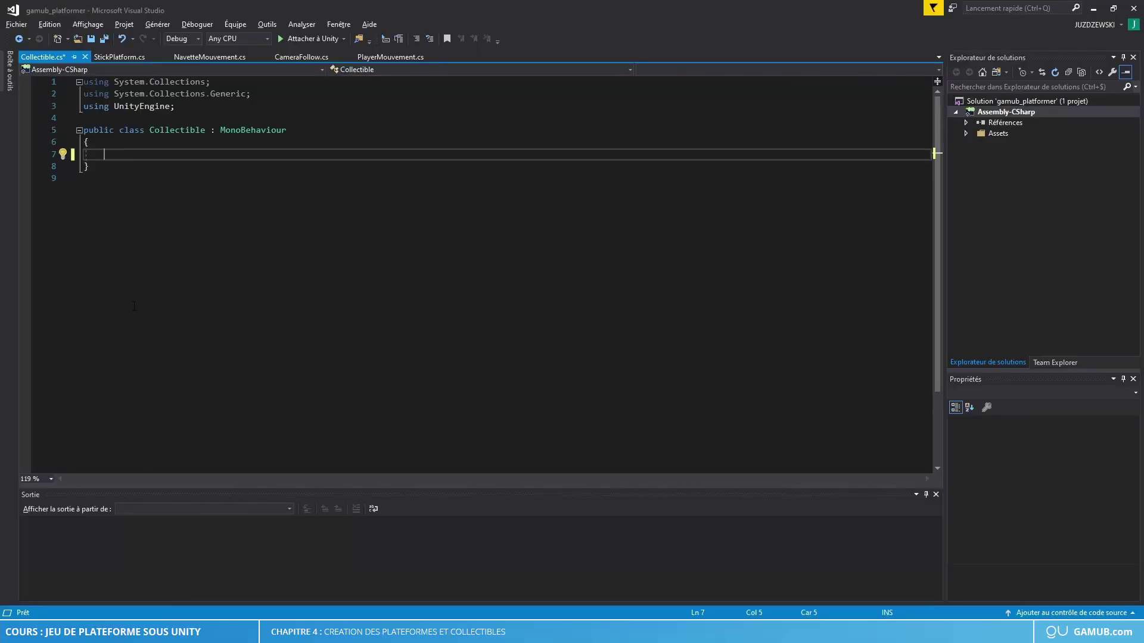
# Add an OnTriggerEnter(Collider other) method to the Collectible class
pyautogui.write('voi')
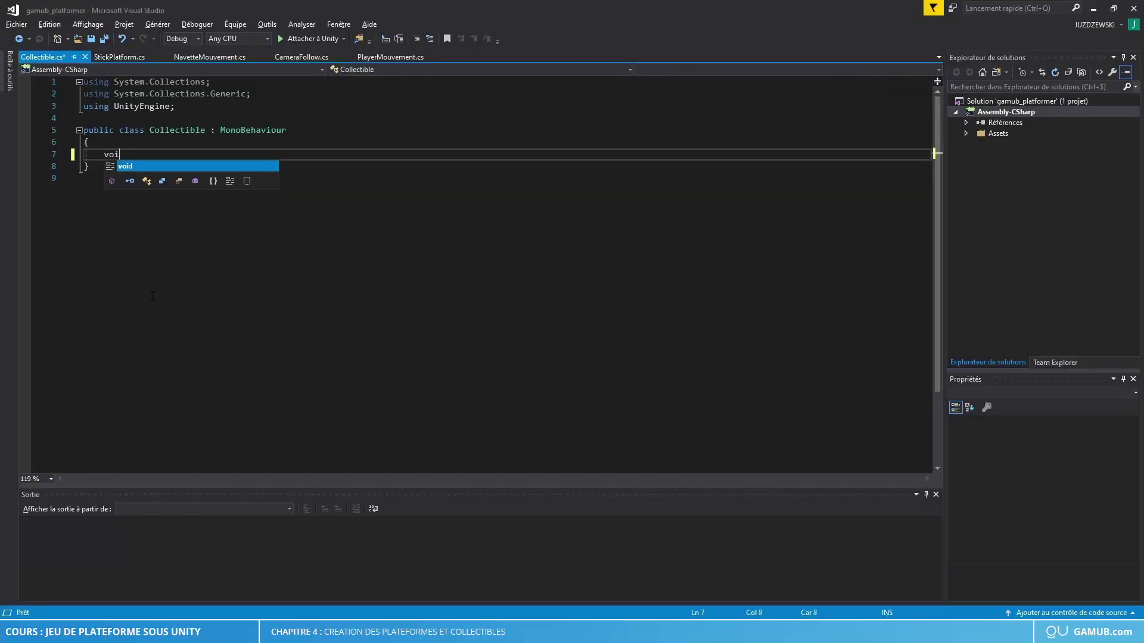
pyautogui.write('d OnT')
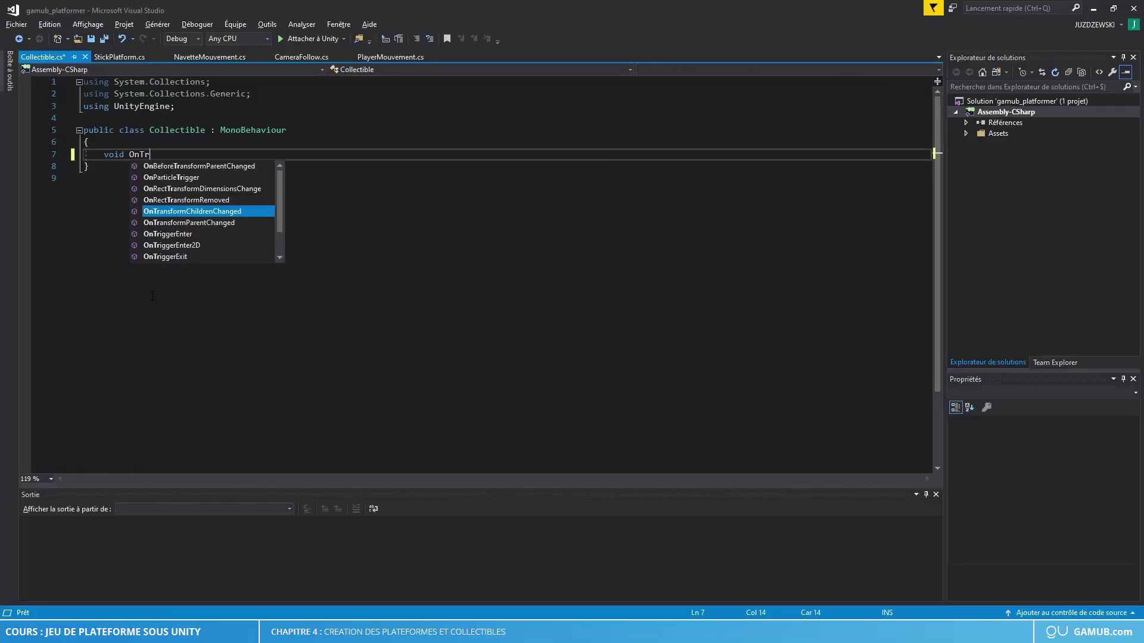
pyautogui.write('r')
pyautogui.press('Tab')
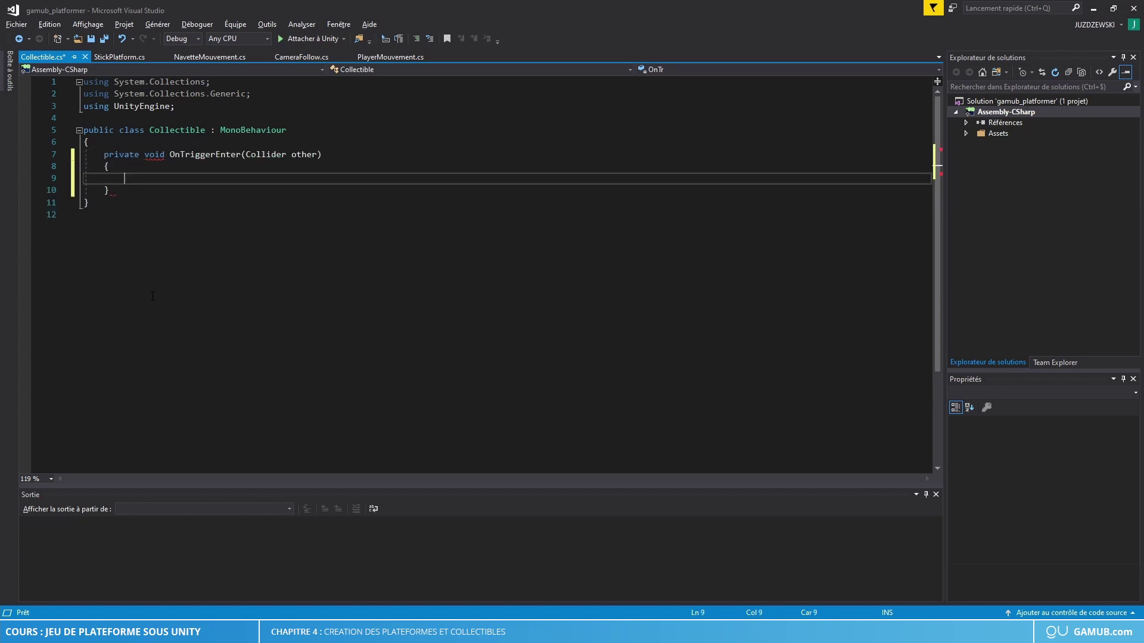
pyautogui.press('Down')
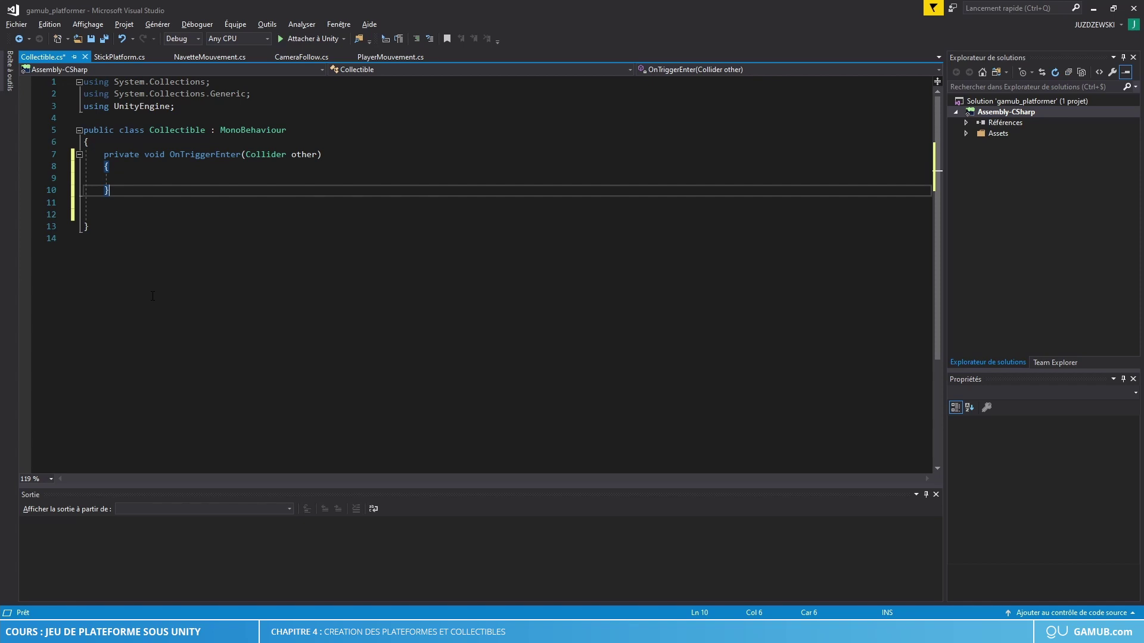
pyautogui.press('Up')
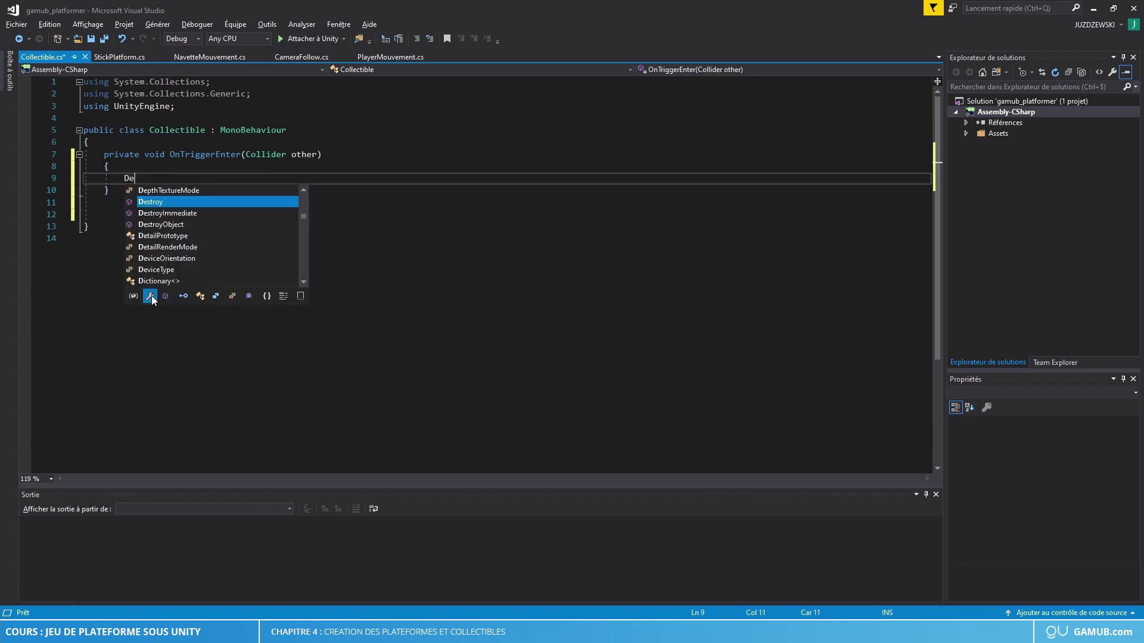
# Write Destroy(this.gameObject); inside OnTriggerEnter
pyautogui.write('Destroy')
pyautogui.press('Escape')
pyautogui.write('(')
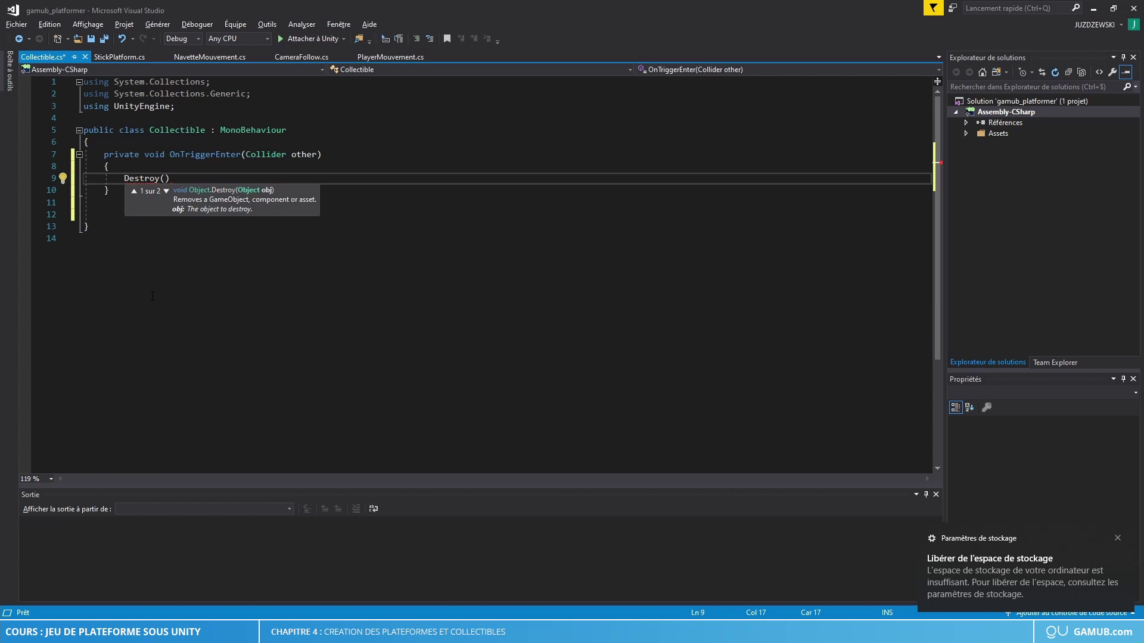
pyautogui.write('this')
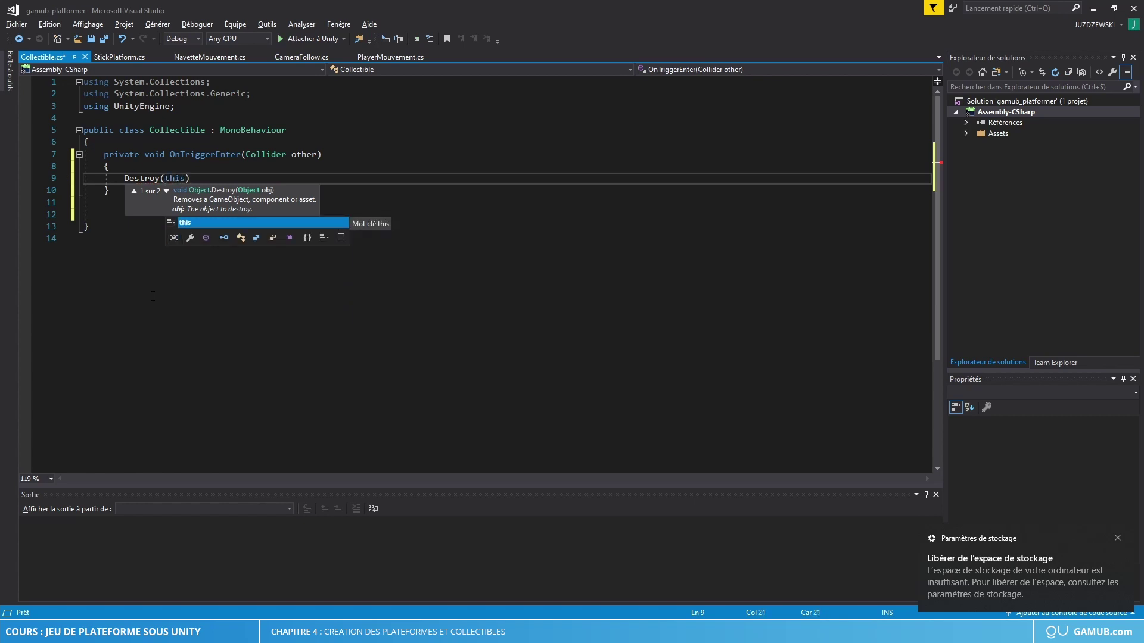
pyautogui.write('.g')
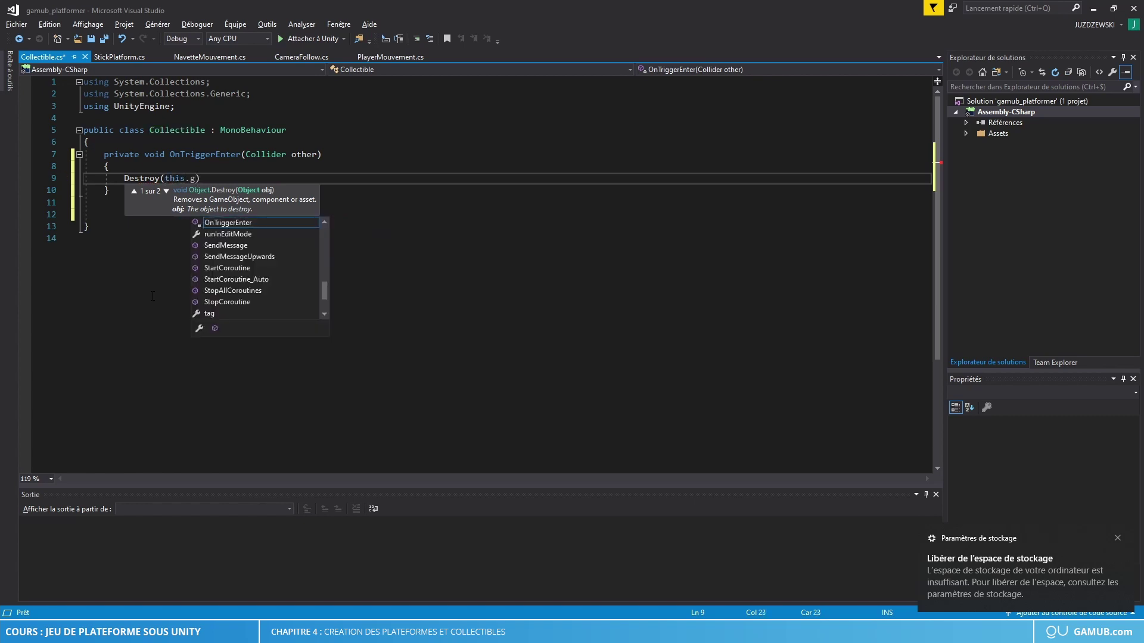
pyautogui.write('a')
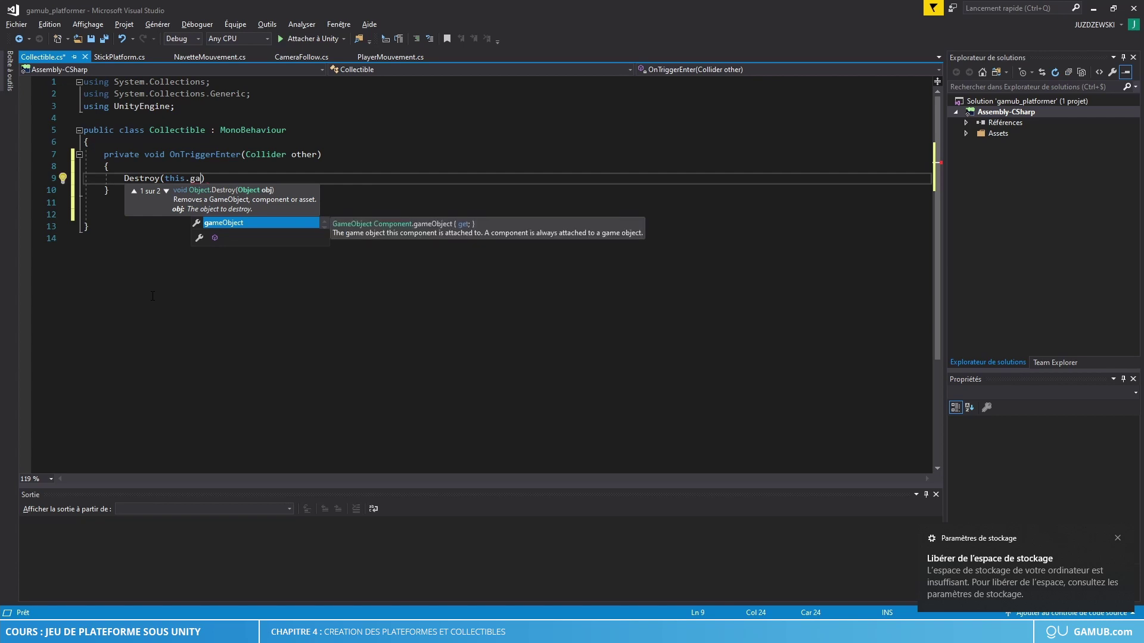
pyautogui.press('Tab')
pyautogui.write(')')
pyautogui.write(';')
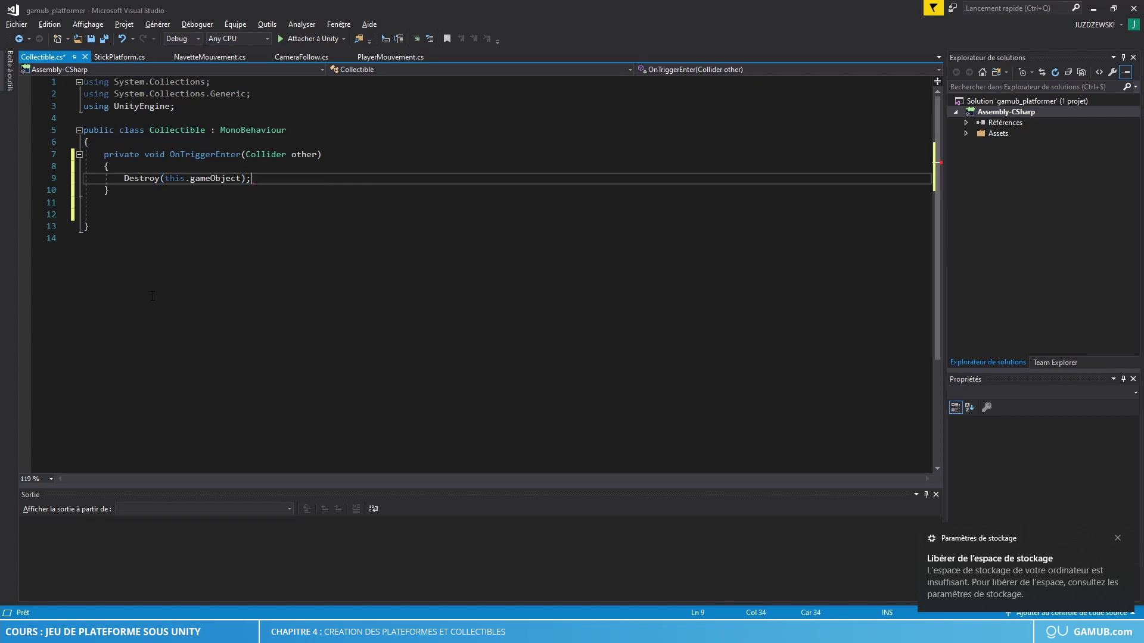
# Begin an if(other.CompareTag...) condition on a new line above the Destroy call
pyautogui.press('Up')
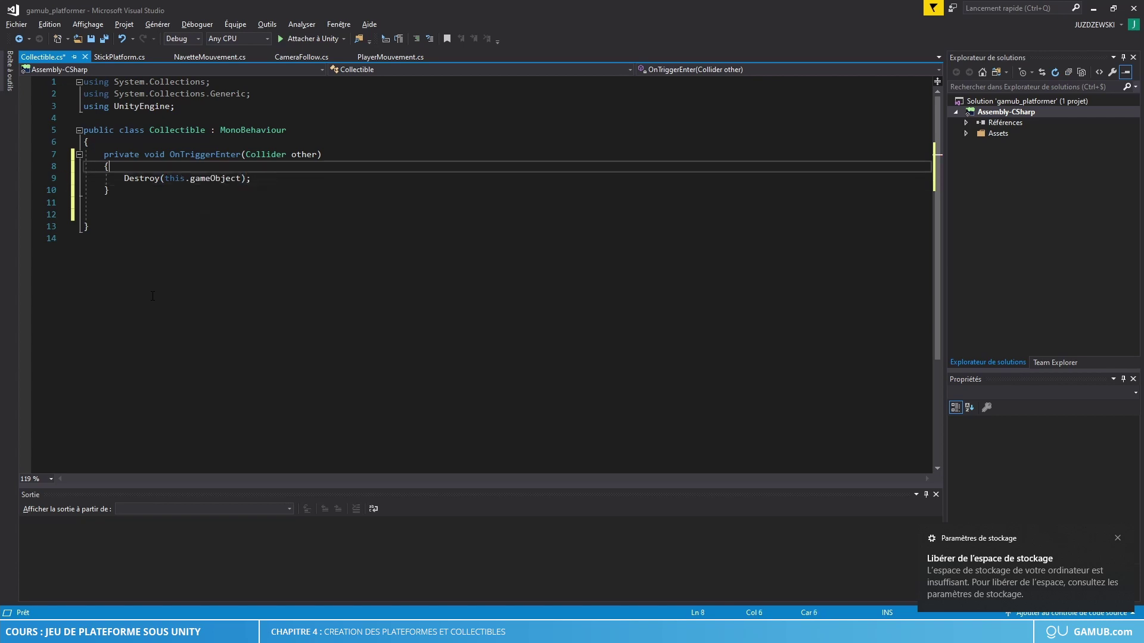
pyautogui.press('Return')
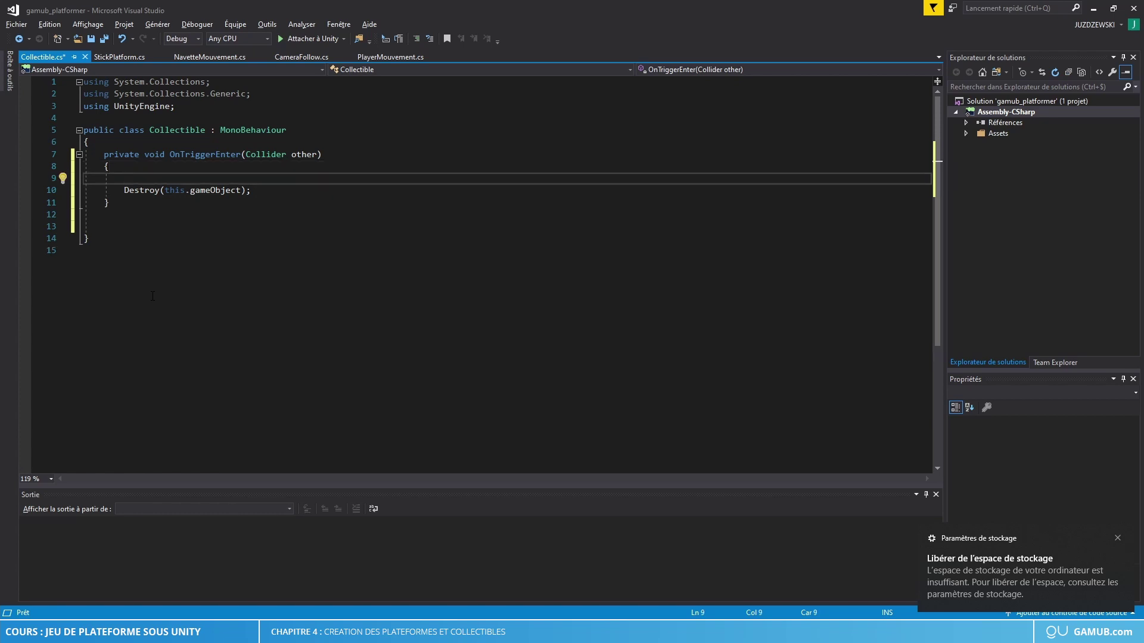
pyautogui.write('if(')
pyautogui.write('other.Comp')
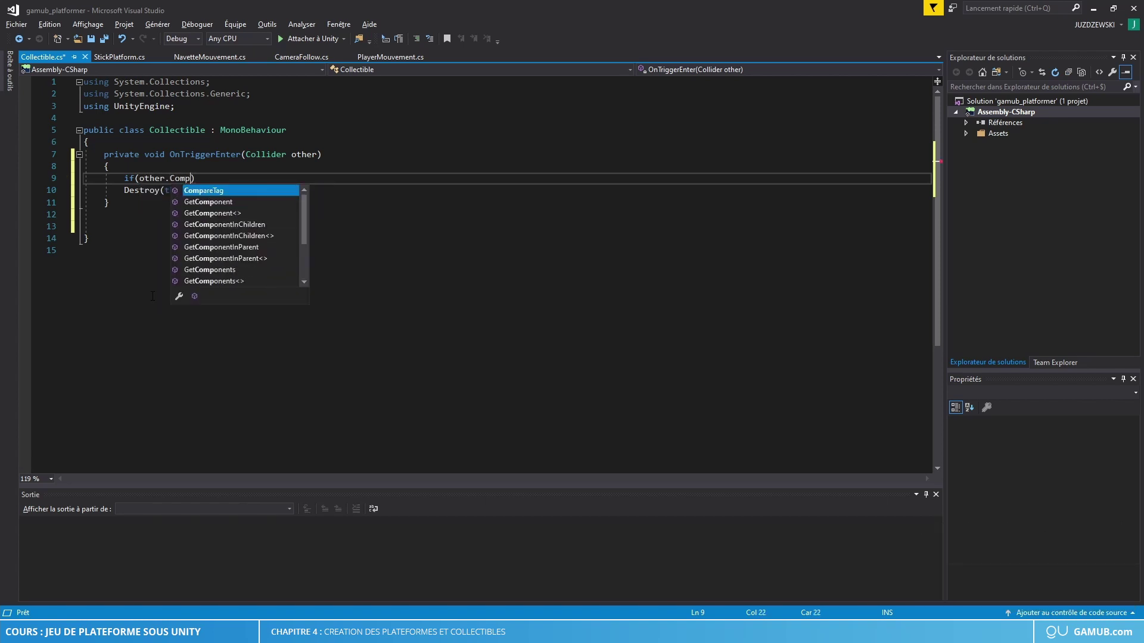
# Move the Destroy call inside an if(other.CompareTag("Player")) block
pyautogui.press('Tab')
pyautogui.write('("P')
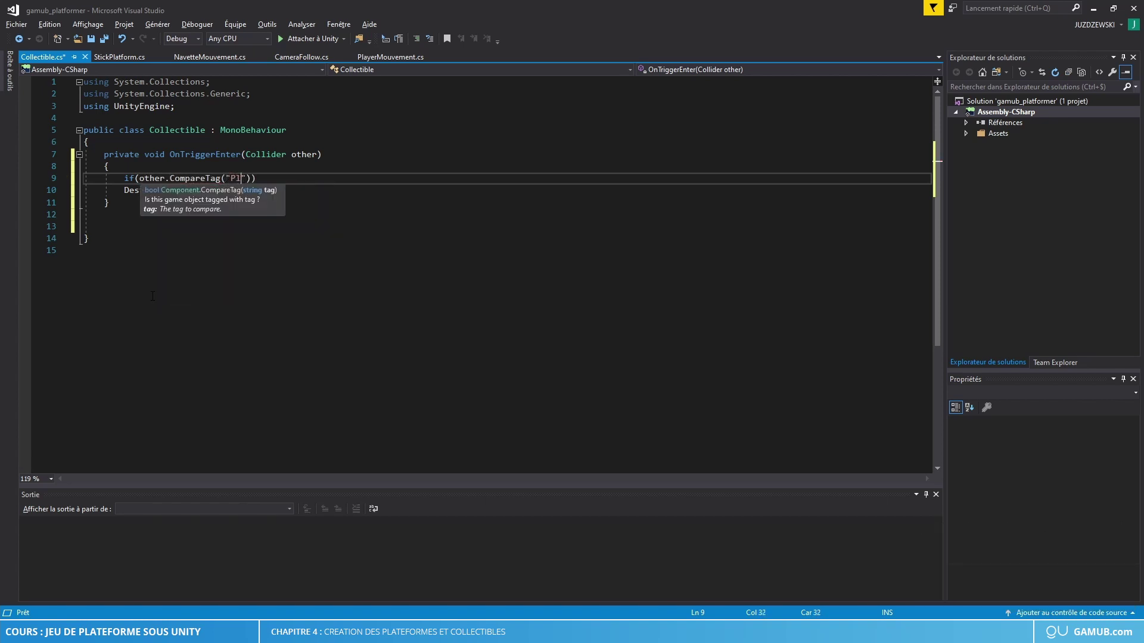
pyautogui.write('layer')
pyautogui.press('End')
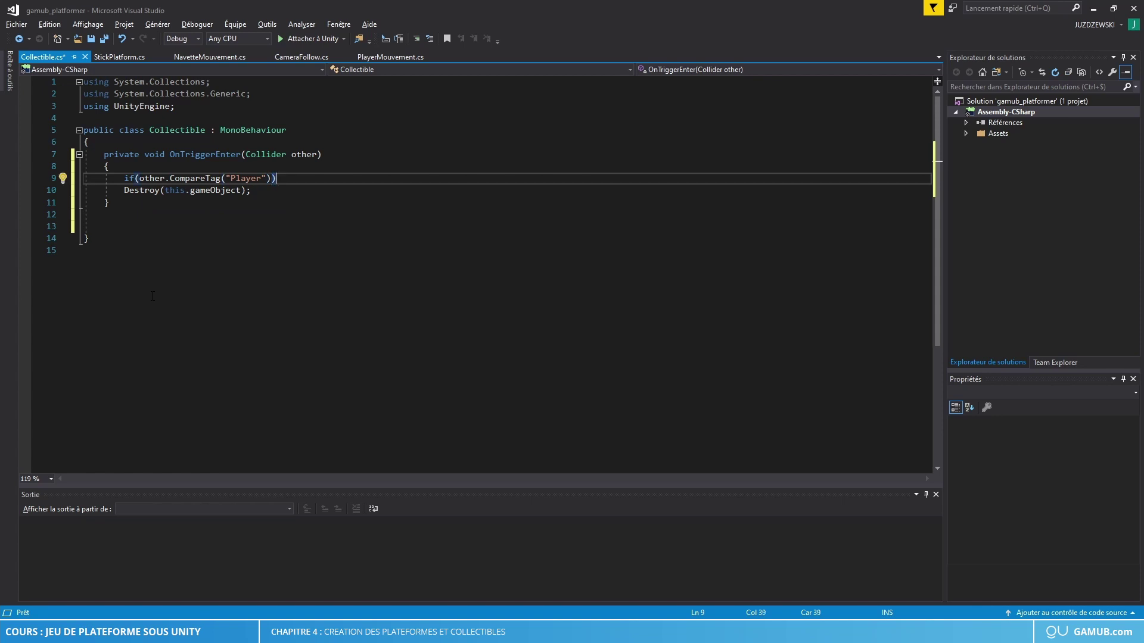
pyautogui.press('Return')
pyautogui.press('Return')
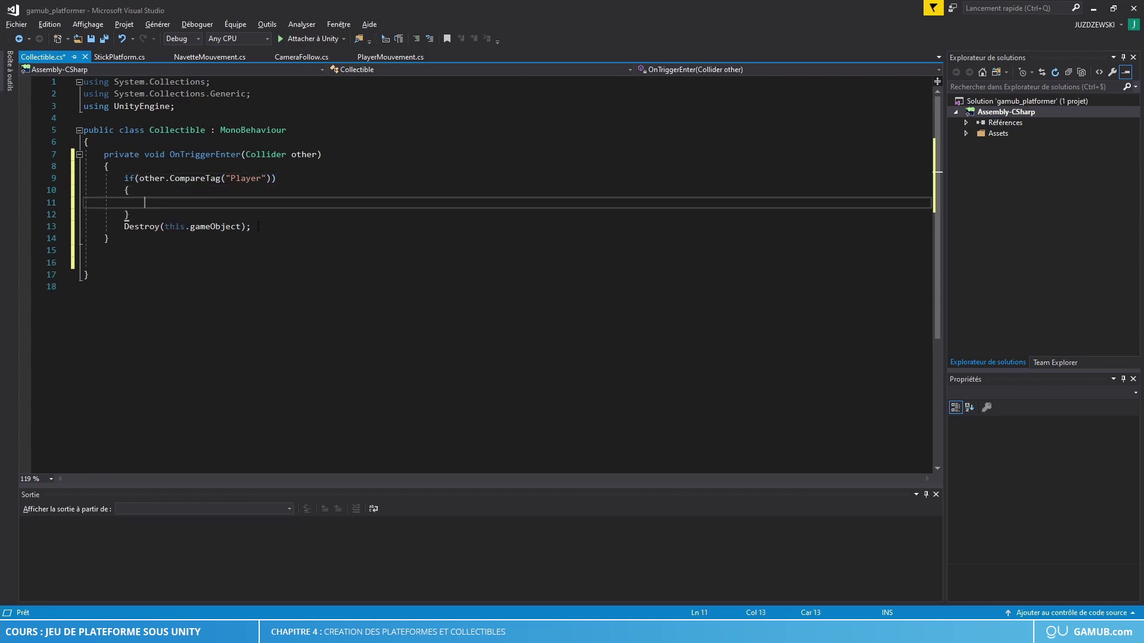
pyautogui.moveTo(256, 227); pyautogui.dragTo(125, 227)
pyautogui.hotkey('ctrl', 'x')
pyautogui.press('Up')
pyautogui.press('Up')
pyautogui.hotkey('ctrl', 'v')
# Add a RECUPERATION comment line above the Destroy call and return to Unity
pyautogui.press('Up')
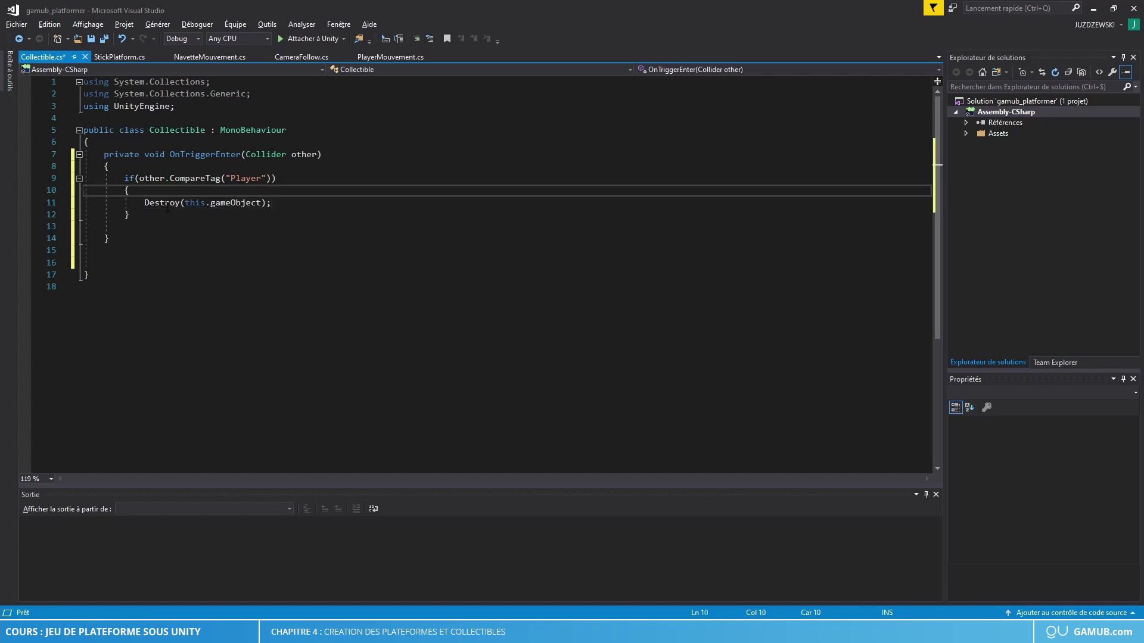
pyautogui.press('Return')
pyautogui.write('//')
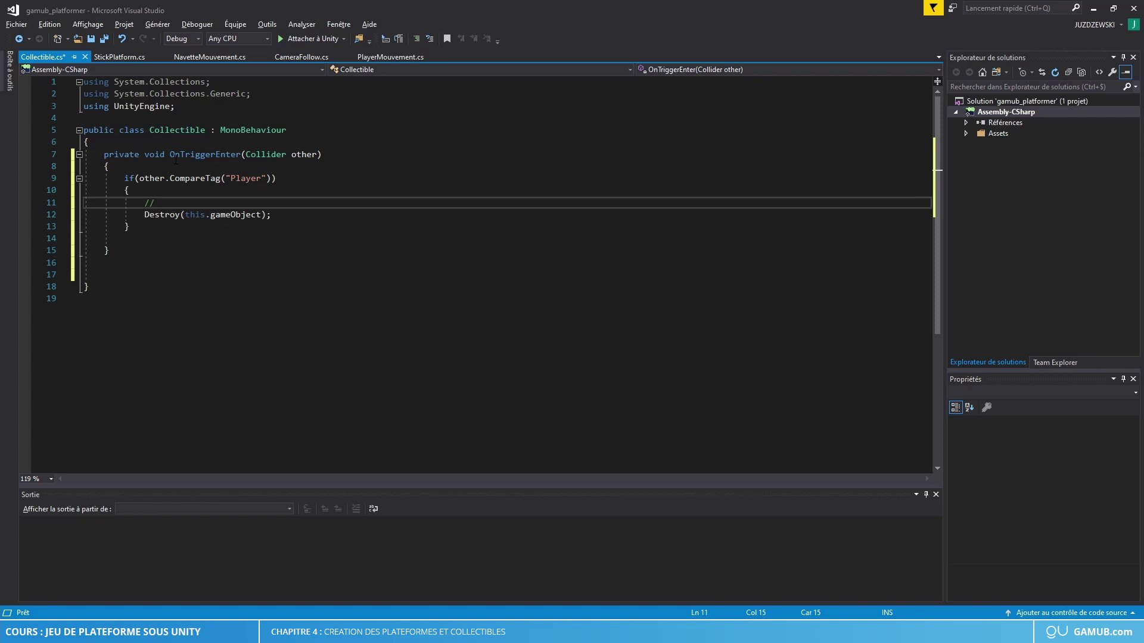
pyautogui.write('RECUPERATION')
pyautogui.moveTo(169, 154); pyautogui.dragTo(241, 154)
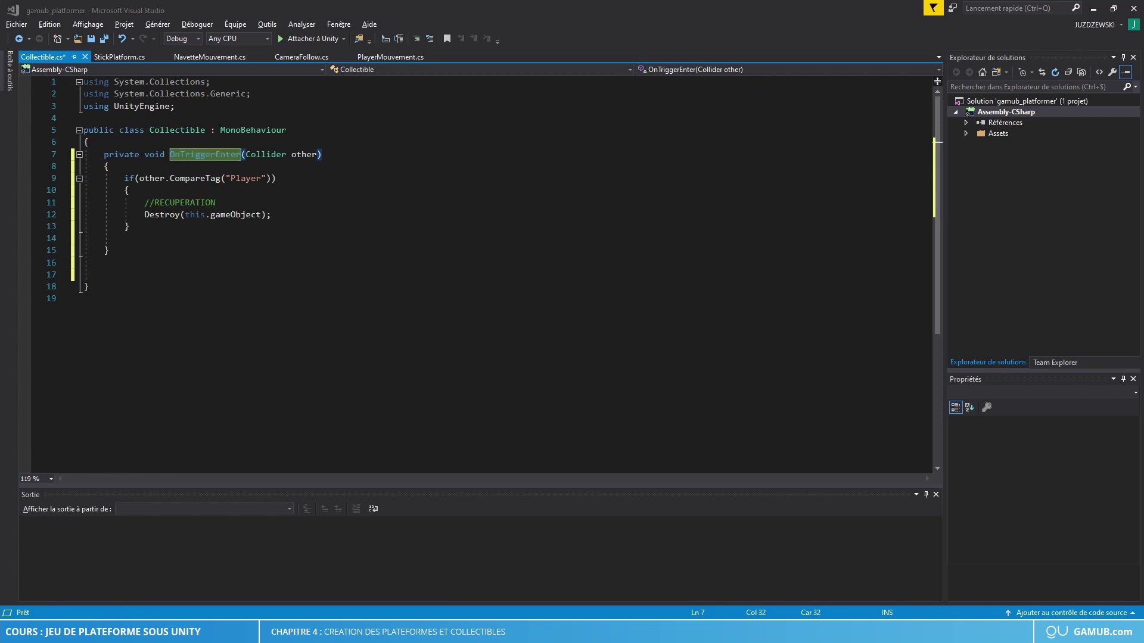
pyautogui.hotkey('alt', 'Tab')
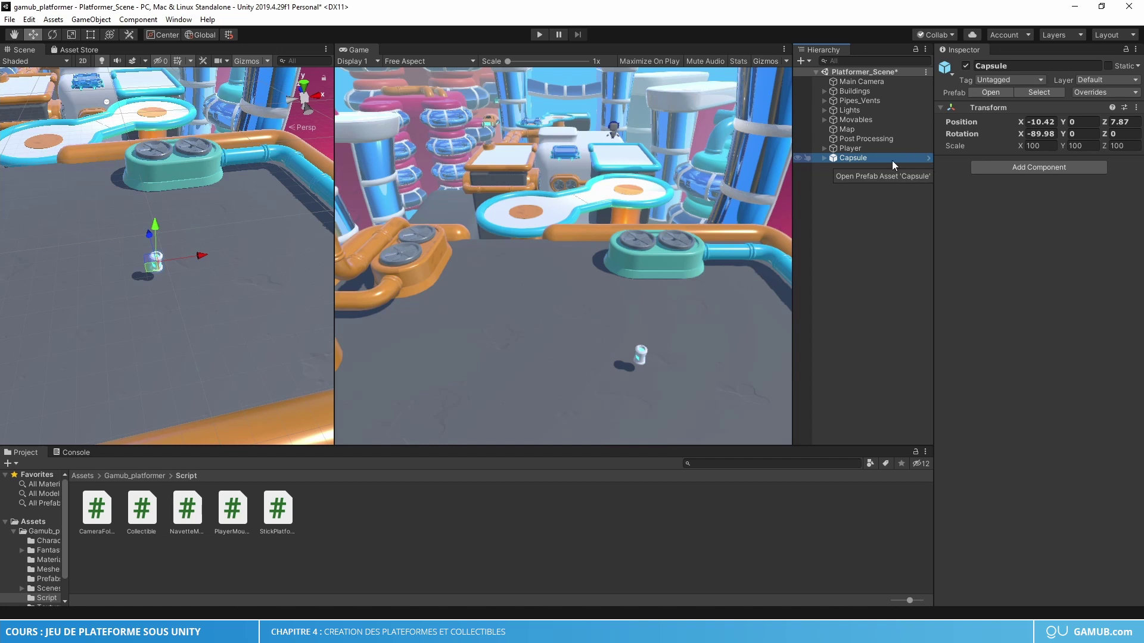
pyautogui.click(824, 149)
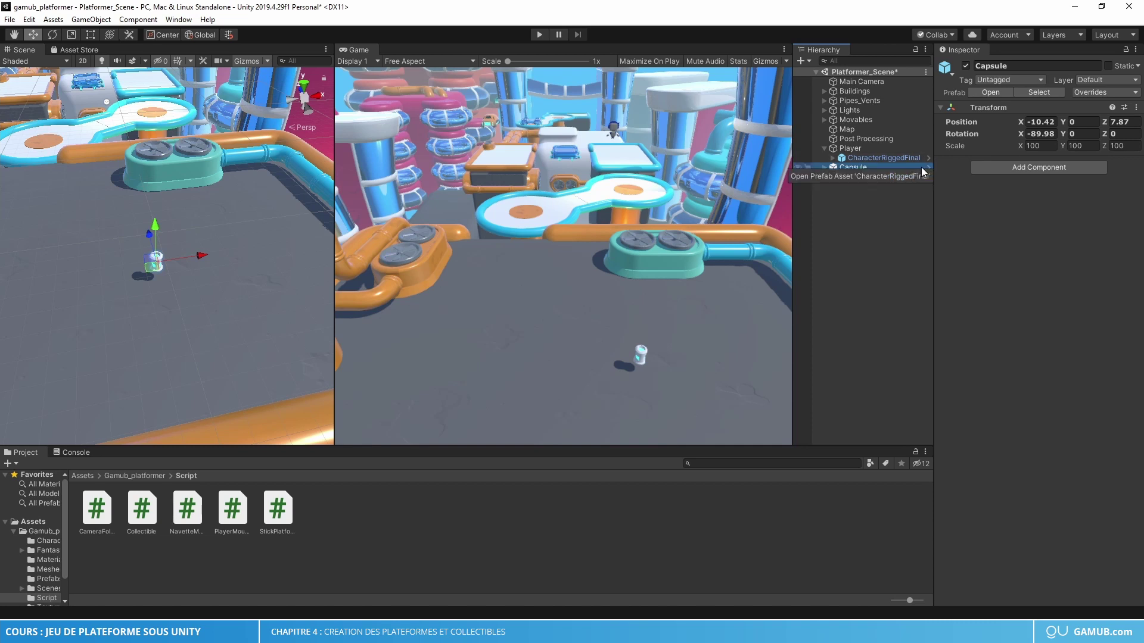
pyautogui.click(824, 149)
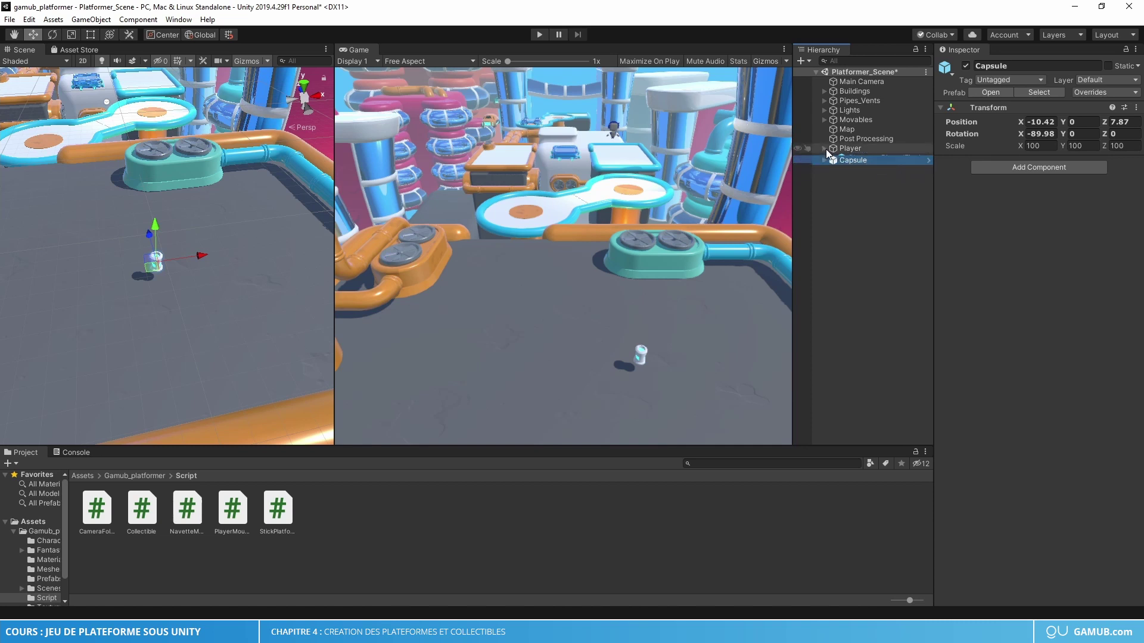
pyautogui.click(928, 158)
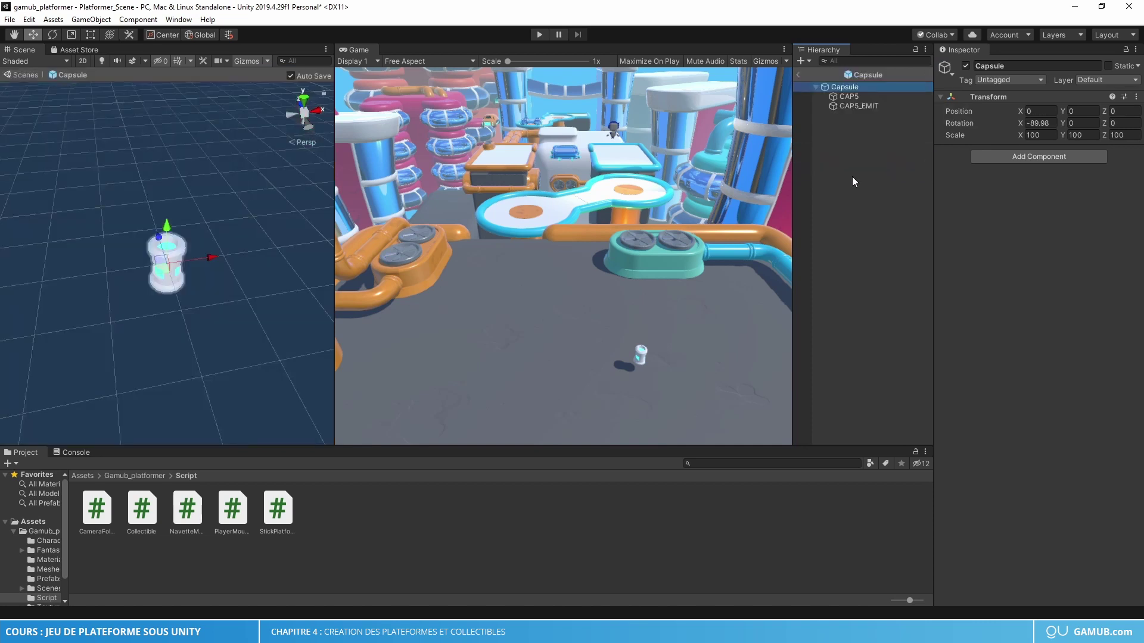
pyautogui.scroll(-3, 73, 245)
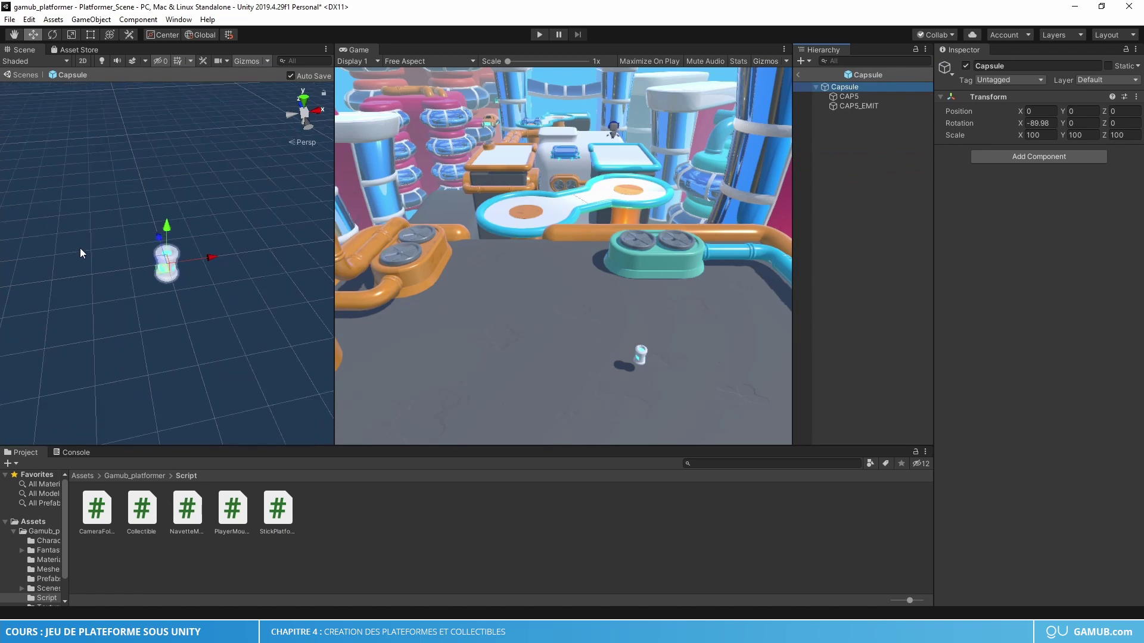
pyautogui.moveTo(159, 268)
pyautogui.keyDown('alt'); pyautogui.mouseDown()
pyautogui.moveTo(175, 209)
pyautogui.moveTo(195, 219)
pyautogui.moveTo(95, 185)
pyautogui.mouseUp(); pyautogui.keyUp('alt')
pyautogui.scroll(2, 164, 267)
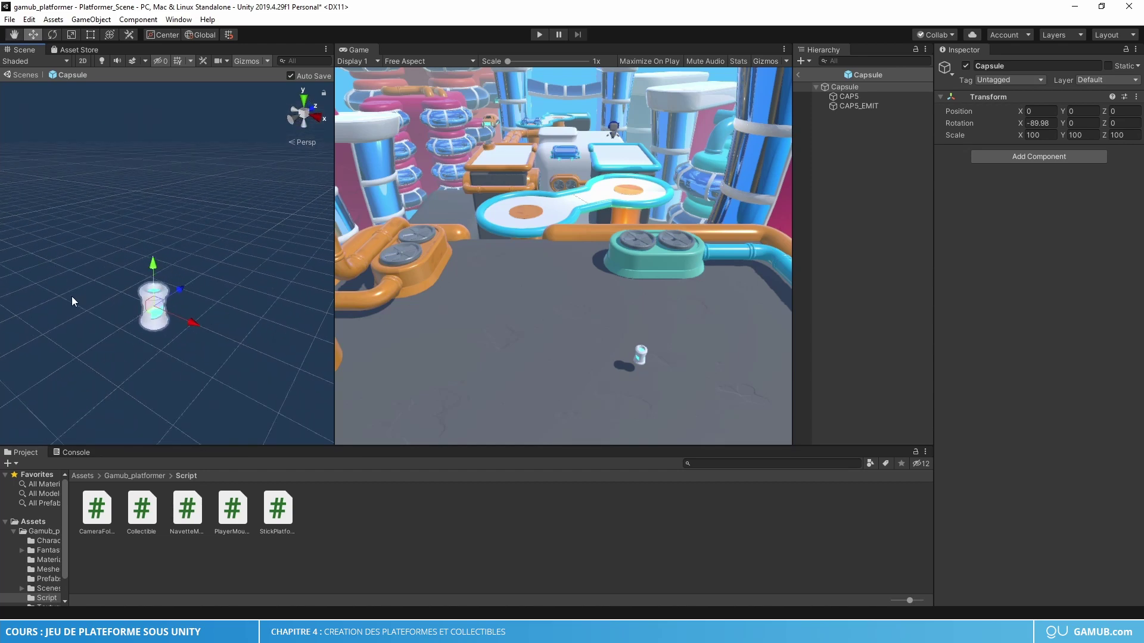
pyautogui.click(799, 76)
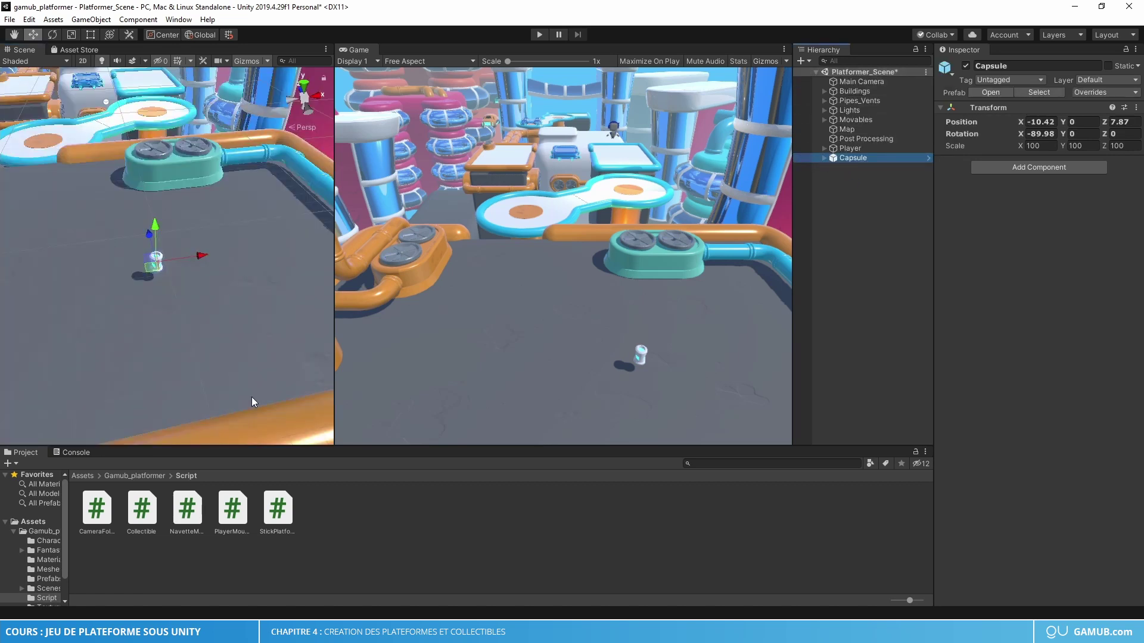
pyautogui.keyDown('alt'); pyautogui.moveTo(113, 320); pyautogui.dragTo(243, 241); pyautogui.keyUp('alt')
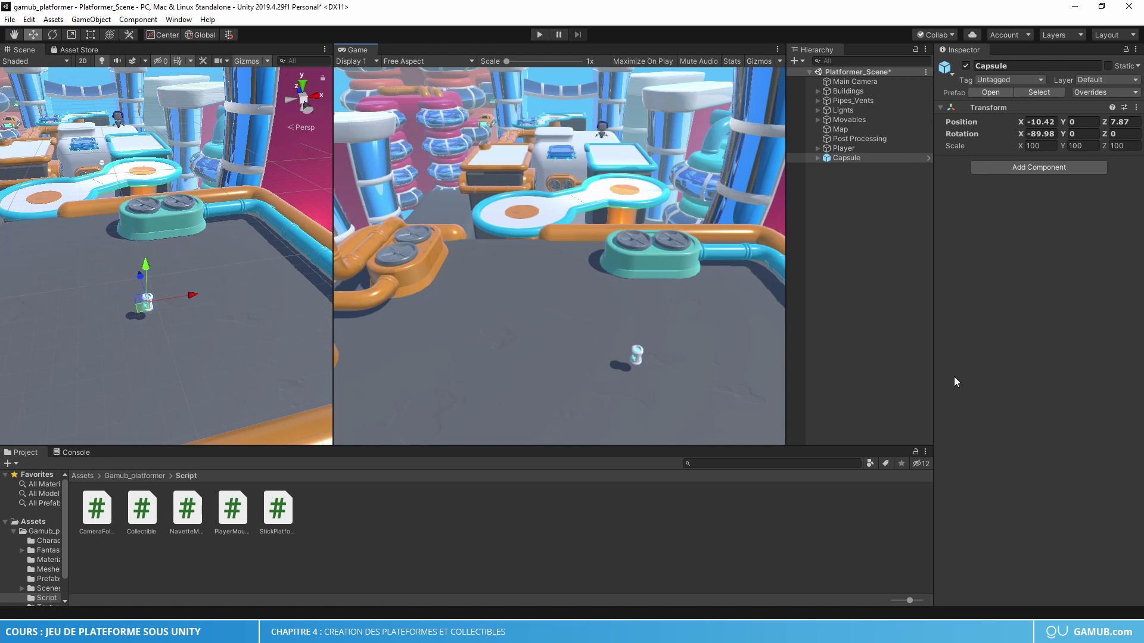
pyautogui.doubleClick(142, 510)
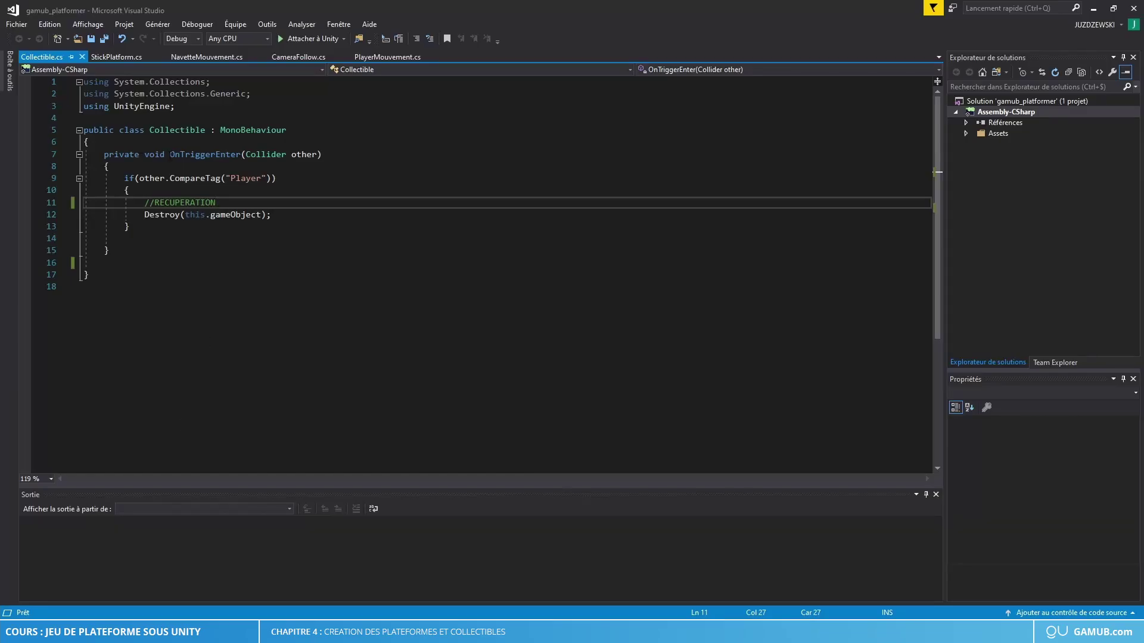
pyautogui.moveTo(170, 155); pyautogui.dragTo(241, 156)
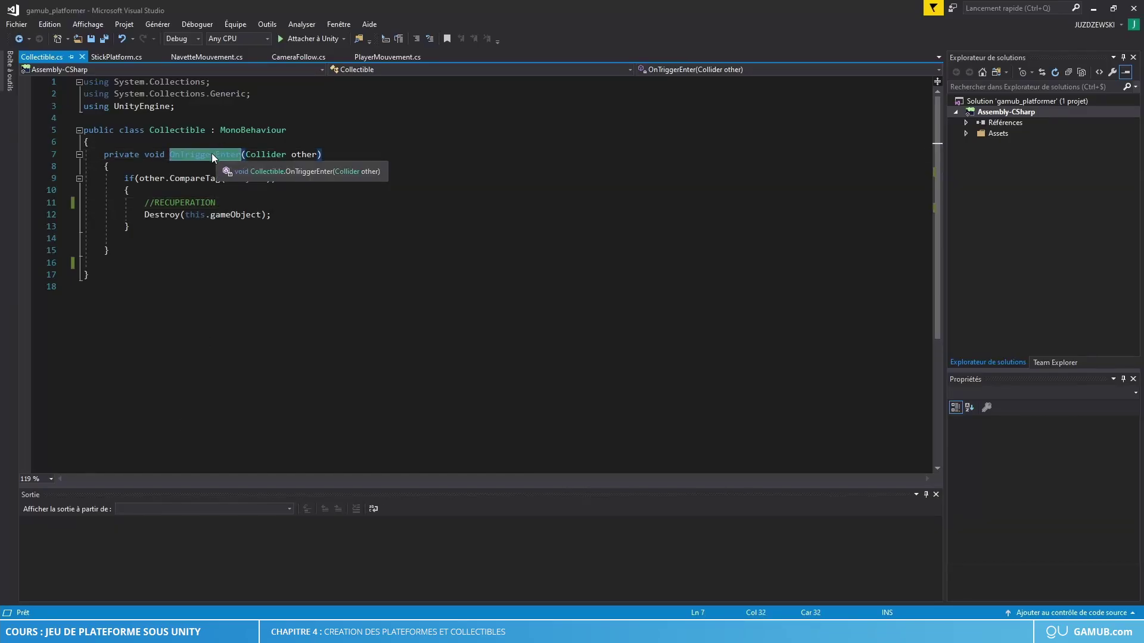
pyautogui.hotkey('alt', 'Tab')
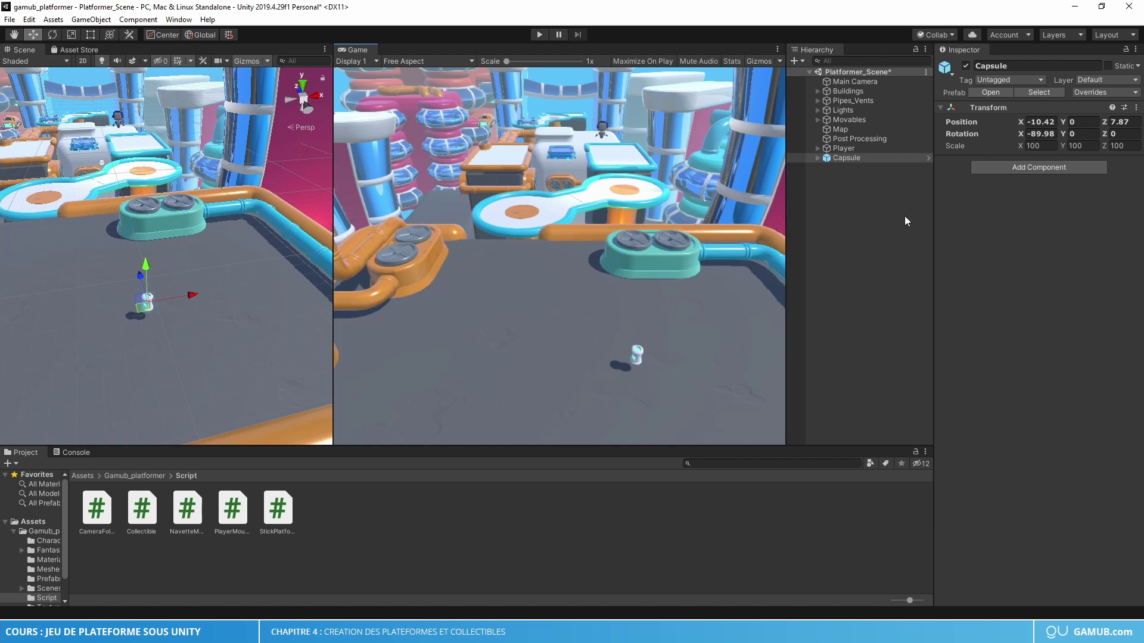
# Add a Capsule Collider component to the Capsule object
pyautogui.click(846, 159)
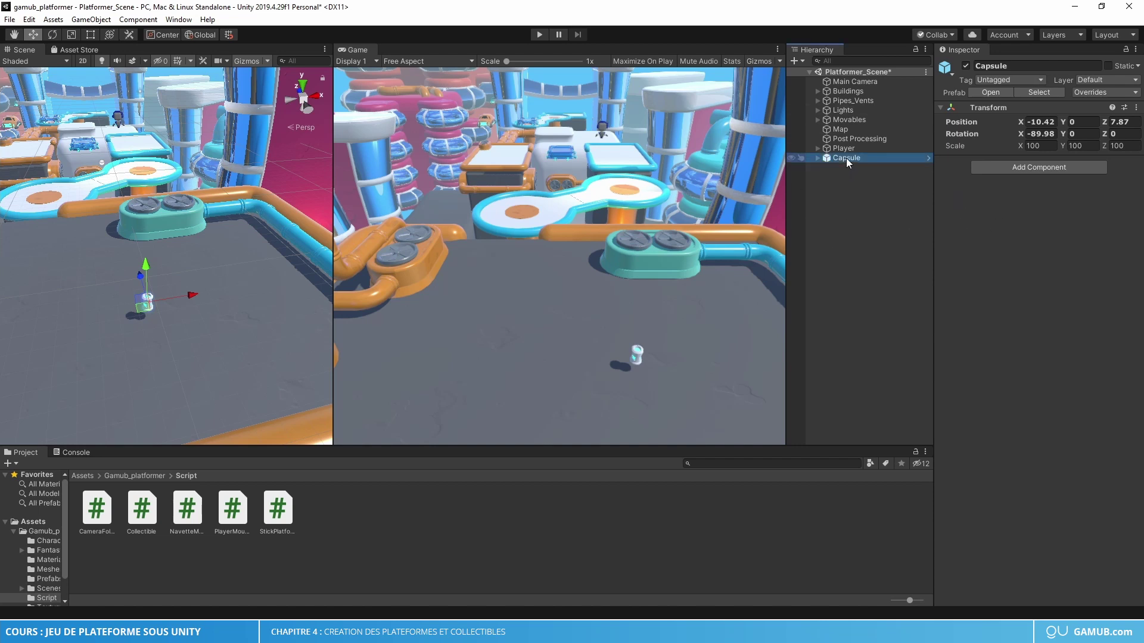
pyautogui.click(1001, 169)
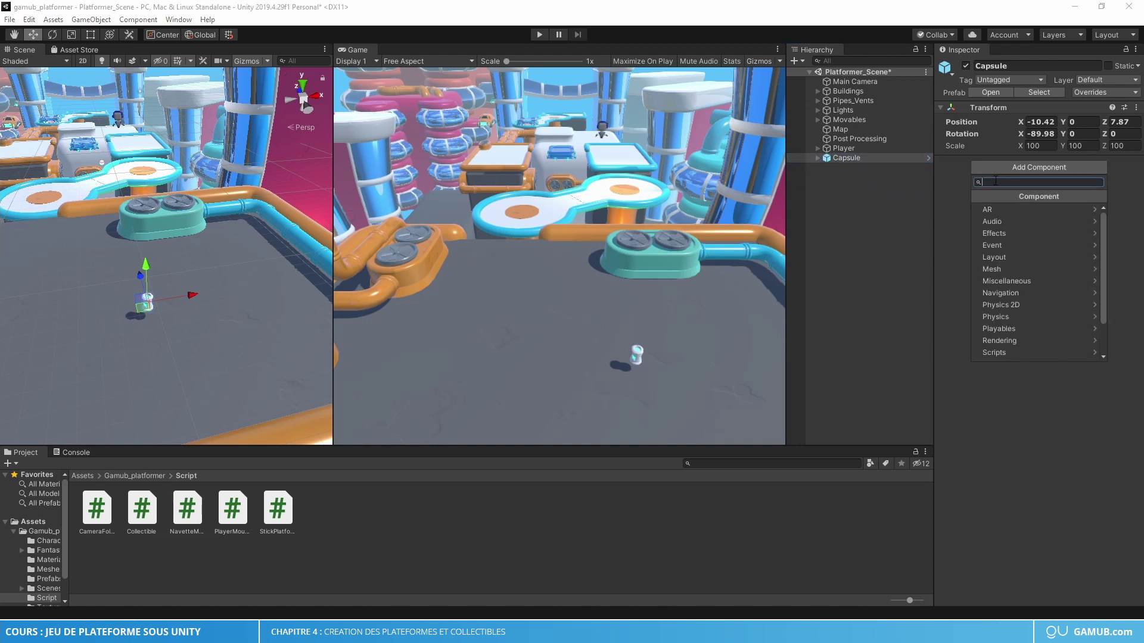
pyautogui.write('capsule')
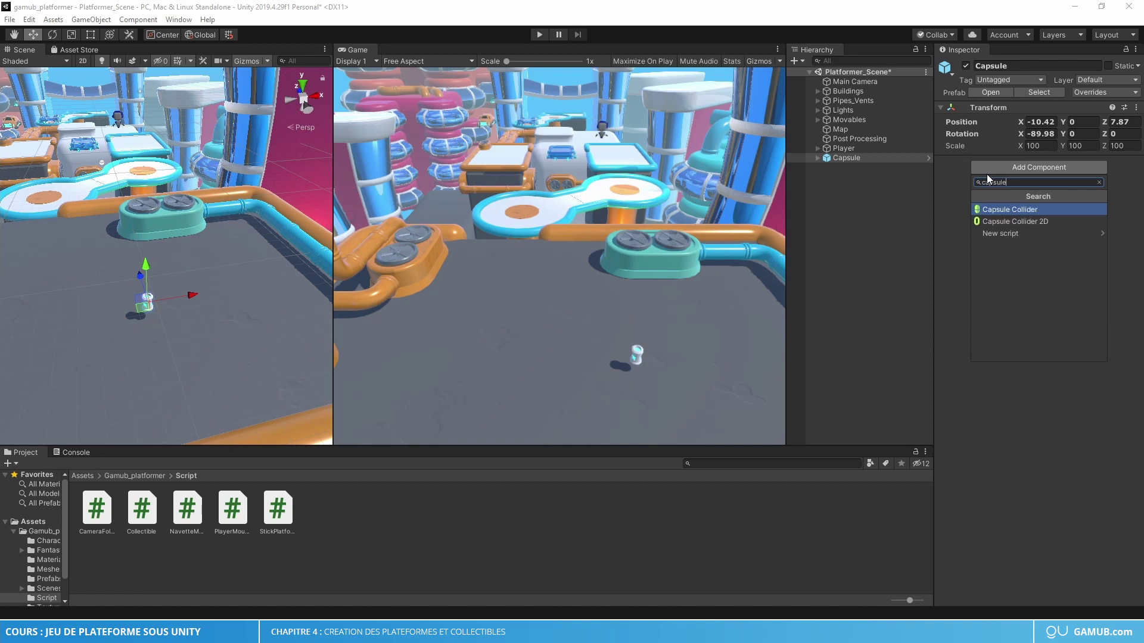
pyautogui.press('Return')
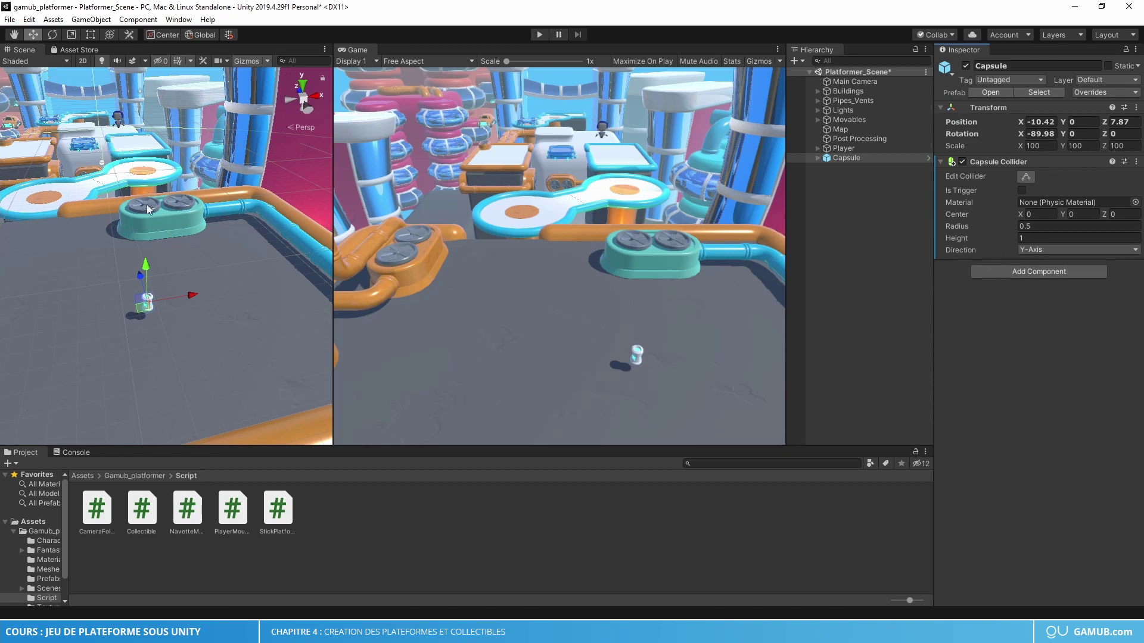
pyautogui.keyDown('alt'); pyautogui.moveTo(146, 205); pyautogui.dragTo(151, 200); pyautogui.keyUp('alt')
pyautogui.scroll(-2, 151, 200)
pyautogui.scroll(-1, 152, 200)
pyautogui.scroll(-1, 143, 179)
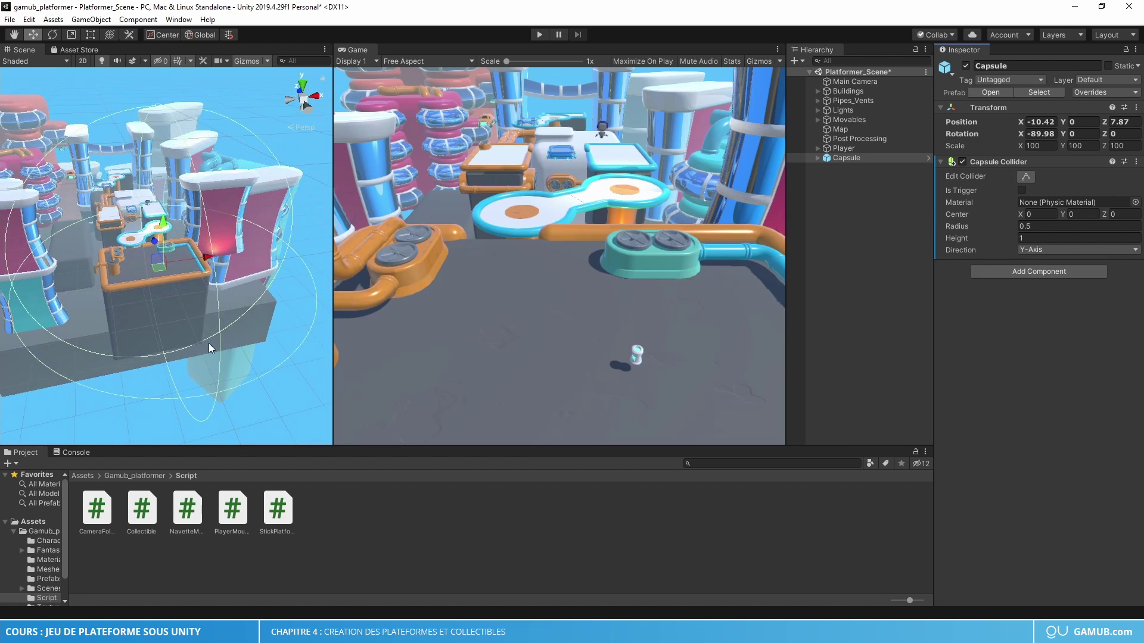
pyautogui.click(1120, 145)
# Set the Capsule Collider's Radius to 0.005 and Height to 0.01
pyautogui.click(1038, 227)
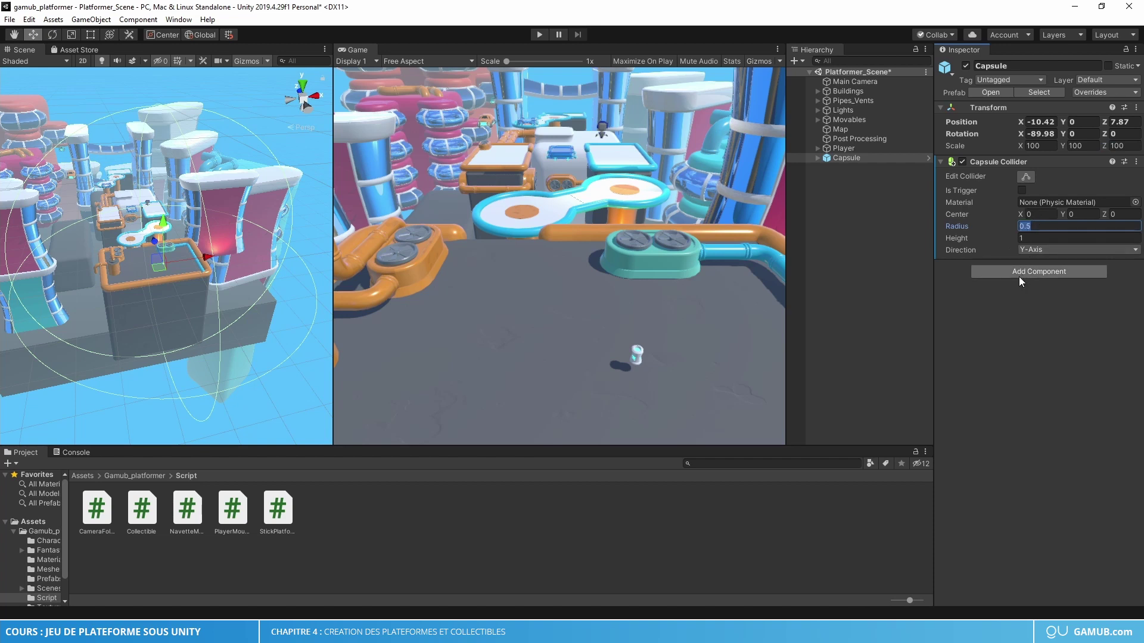
pyautogui.write('0.005')
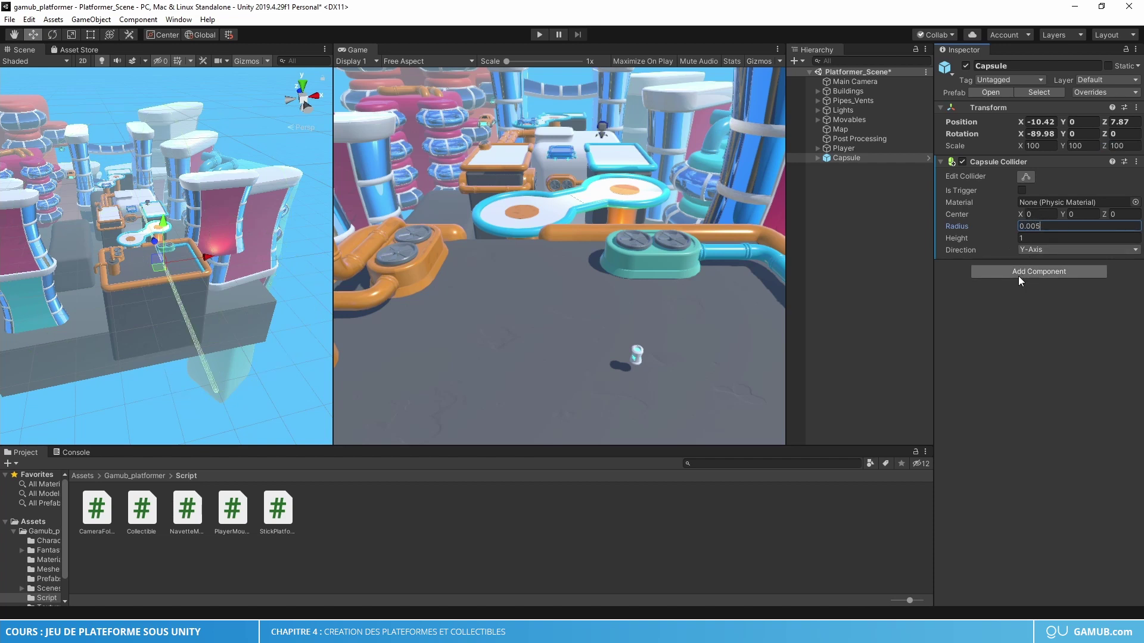
pyautogui.click(1033, 237)
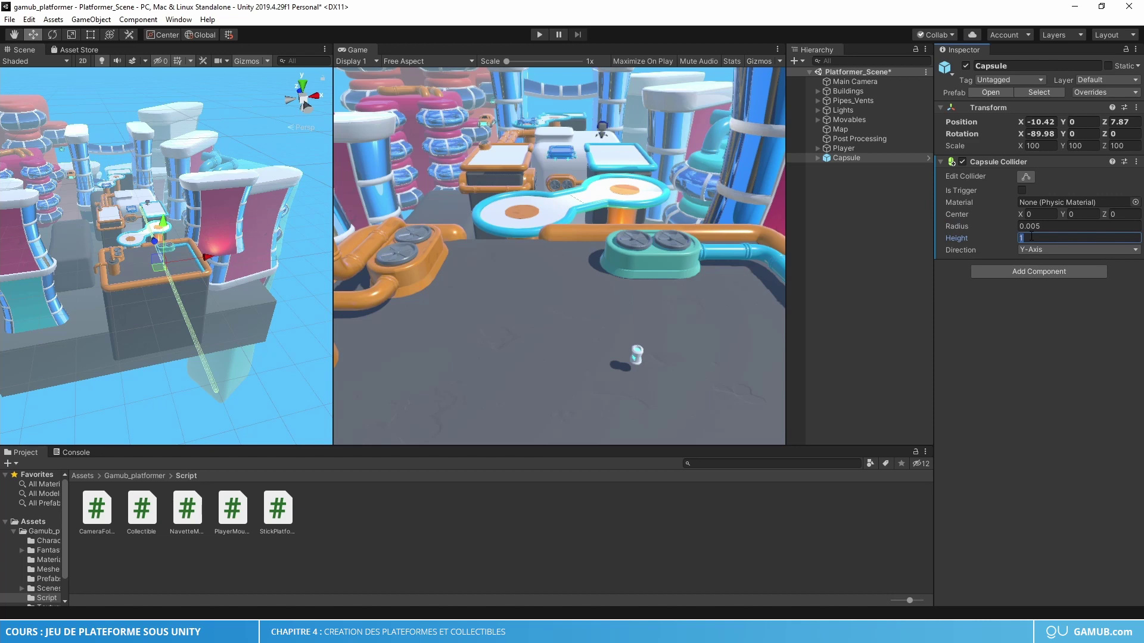
pyautogui.write('0.01')
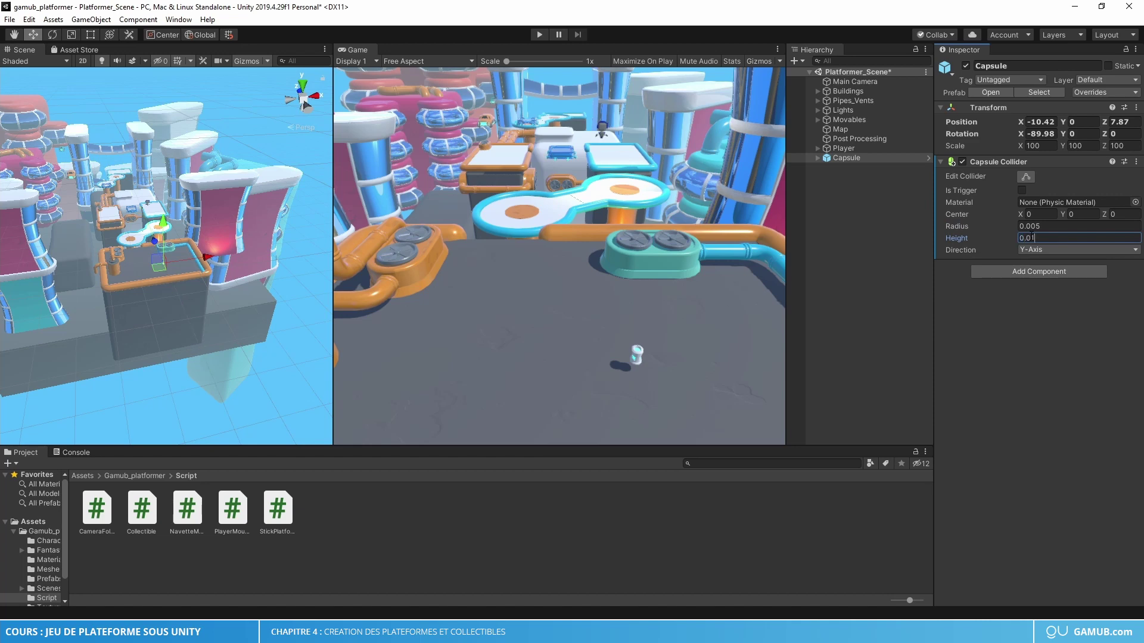
pyautogui.click(164, 256)
pyautogui.press('f')
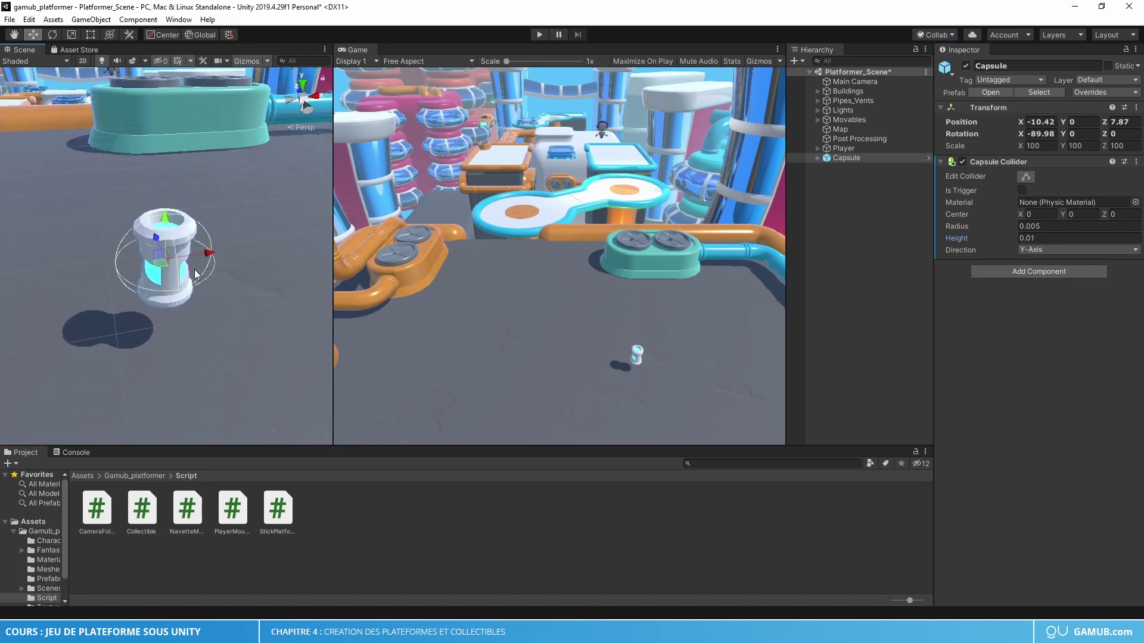
pyautogui.press('q')
pyautogui.scroll(-2, 167, 251)
pyautogui.press('w')
pyautogui.scroll(-3, 164, 242)
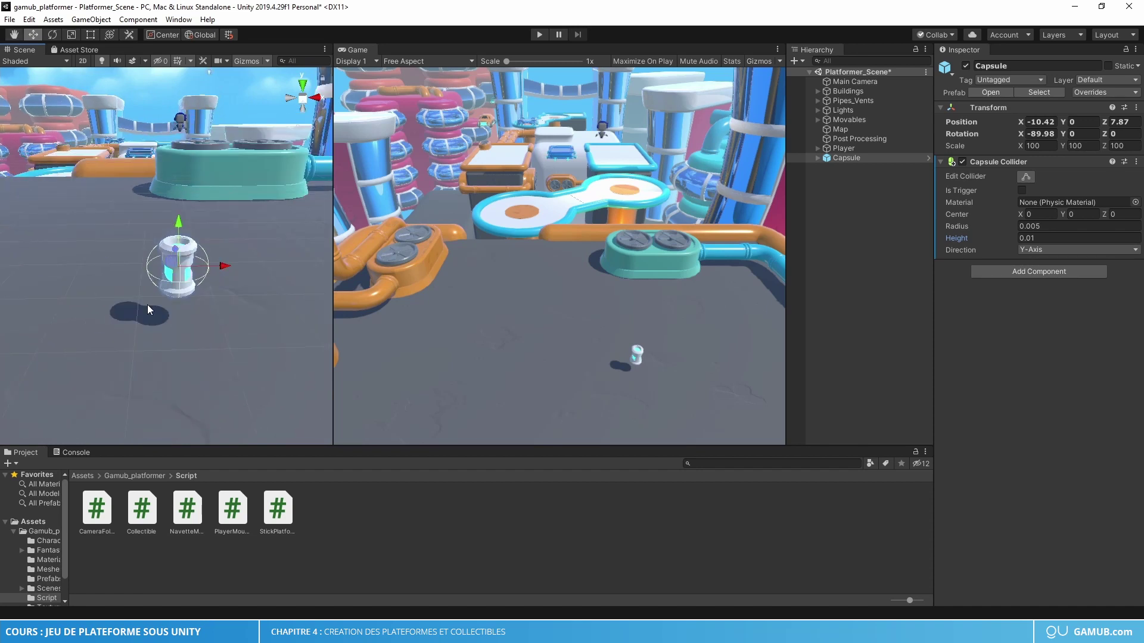
# Enlarge the Capsule's collider slightly using the Edit Collider handles
pyautogui.click(1024, 176)
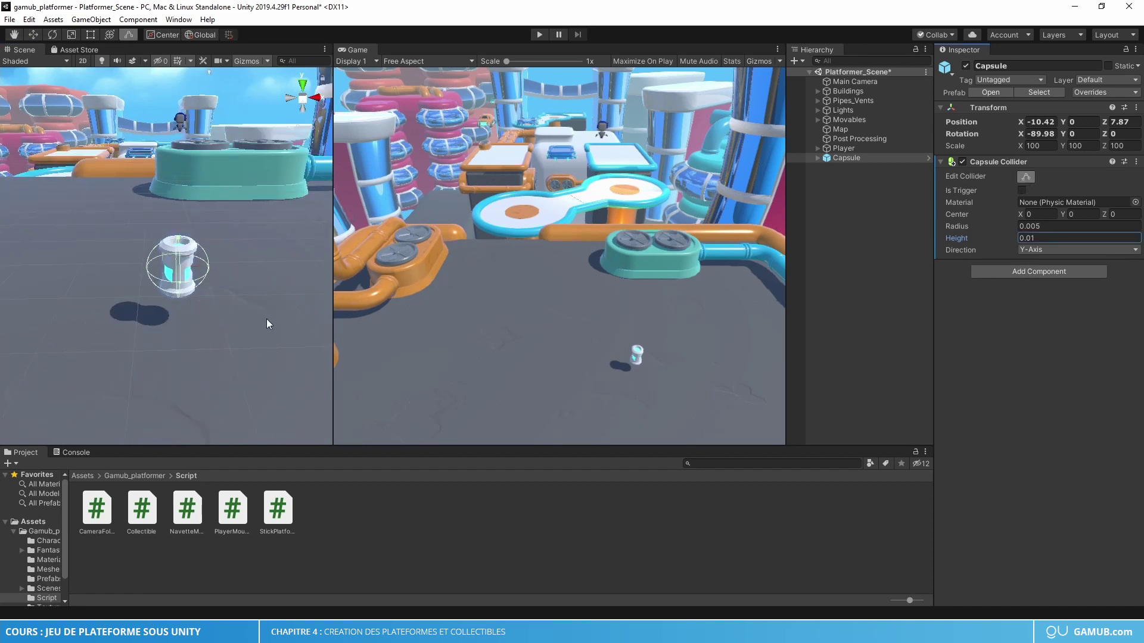
pyautogui.moveTo(147, 274); pyautogui.dragTo(138, 269)
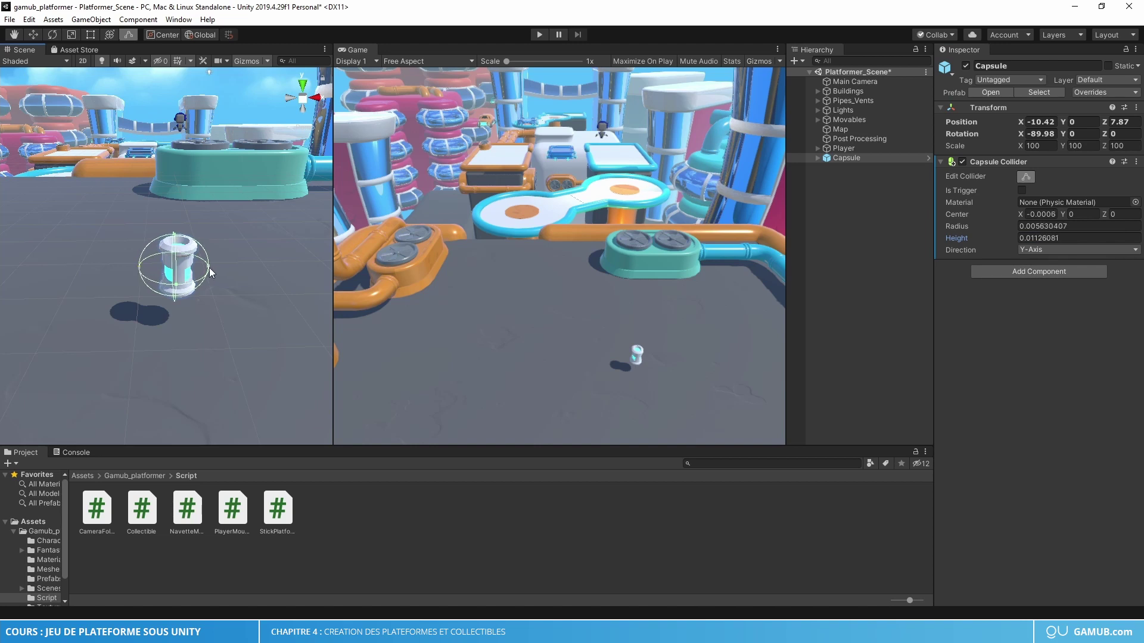
pyautogui.moveTo(210, 272); pyautogui.dragTo(214, 271)
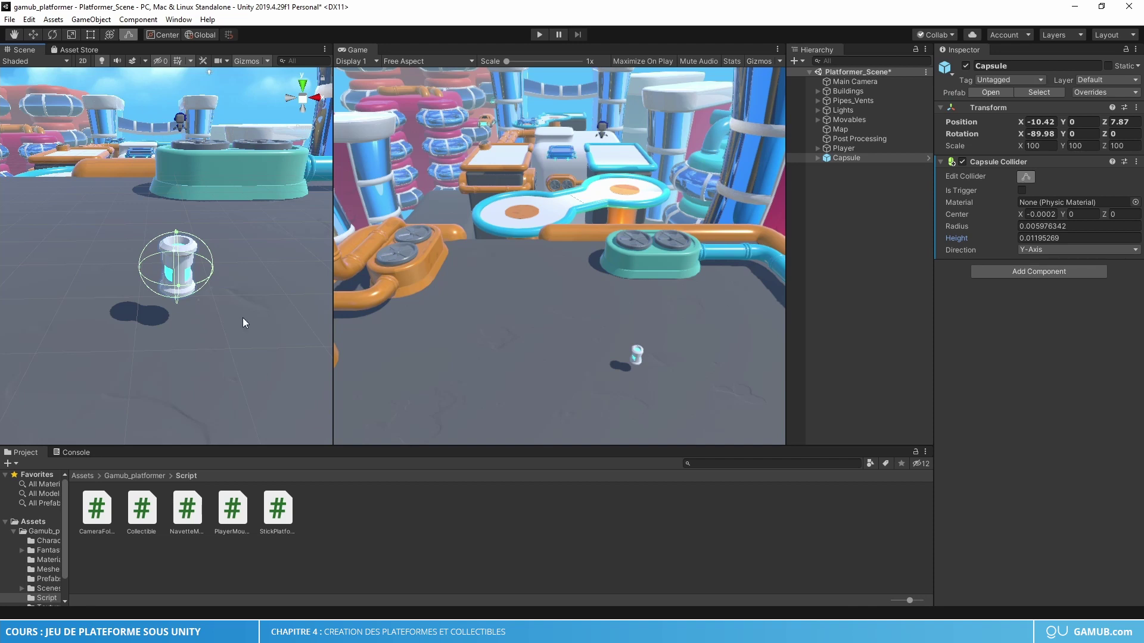
# Make the collider a trigger and attach the Collectible script to the Capsule
pyautogui.press('w')
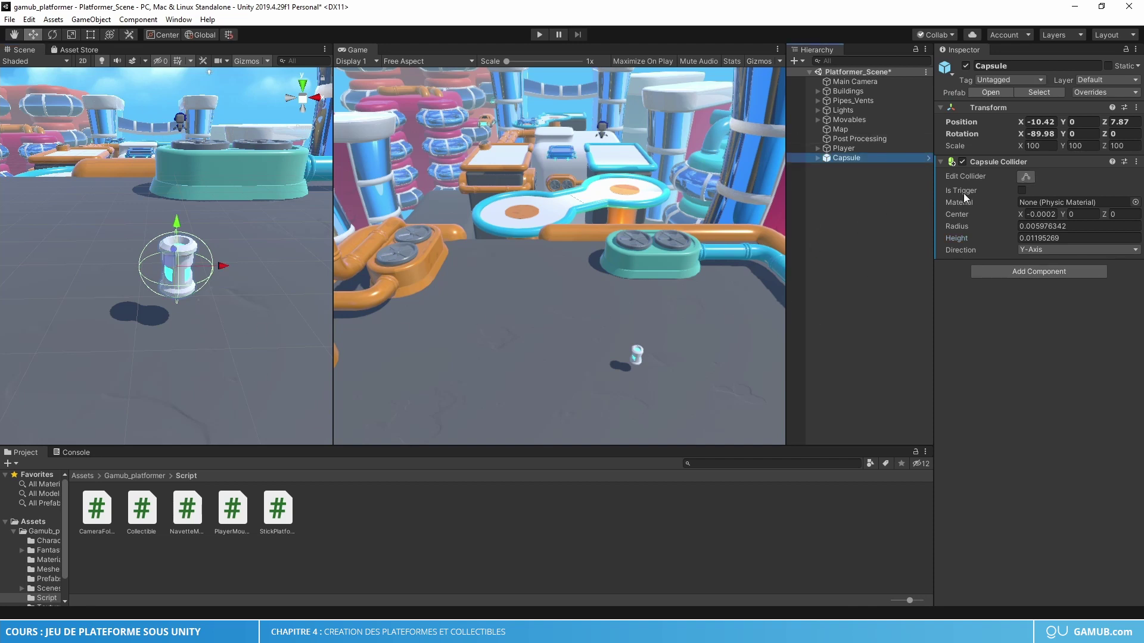
pyautogui.click(1021, 190)
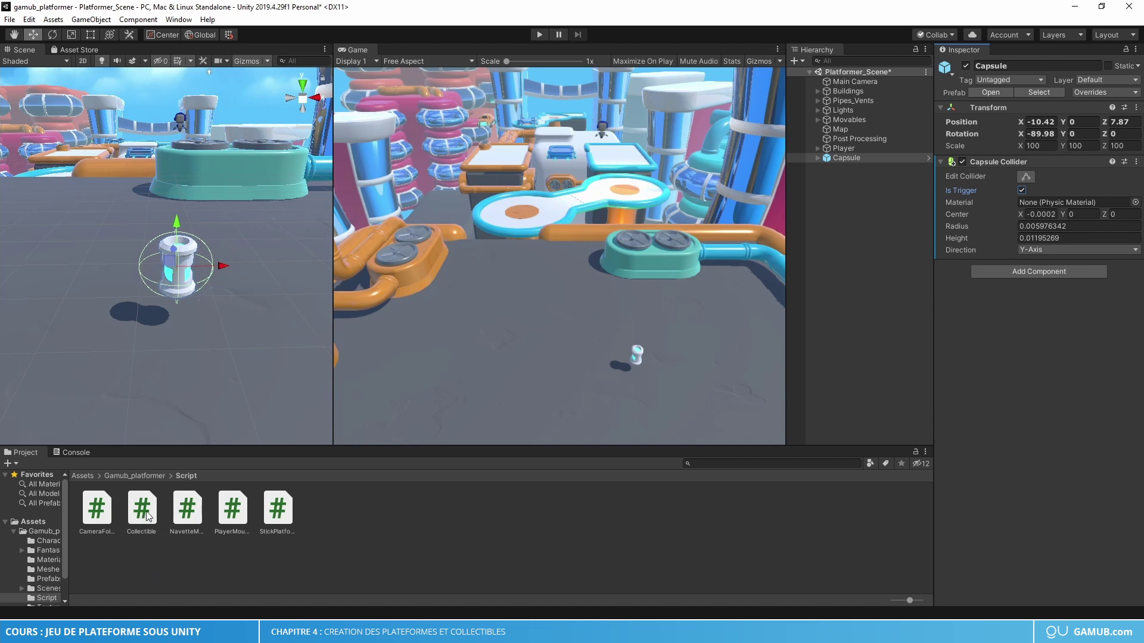
pyautogui.moveTo(141, 509); pyautogui.dragTo(1014, 375)
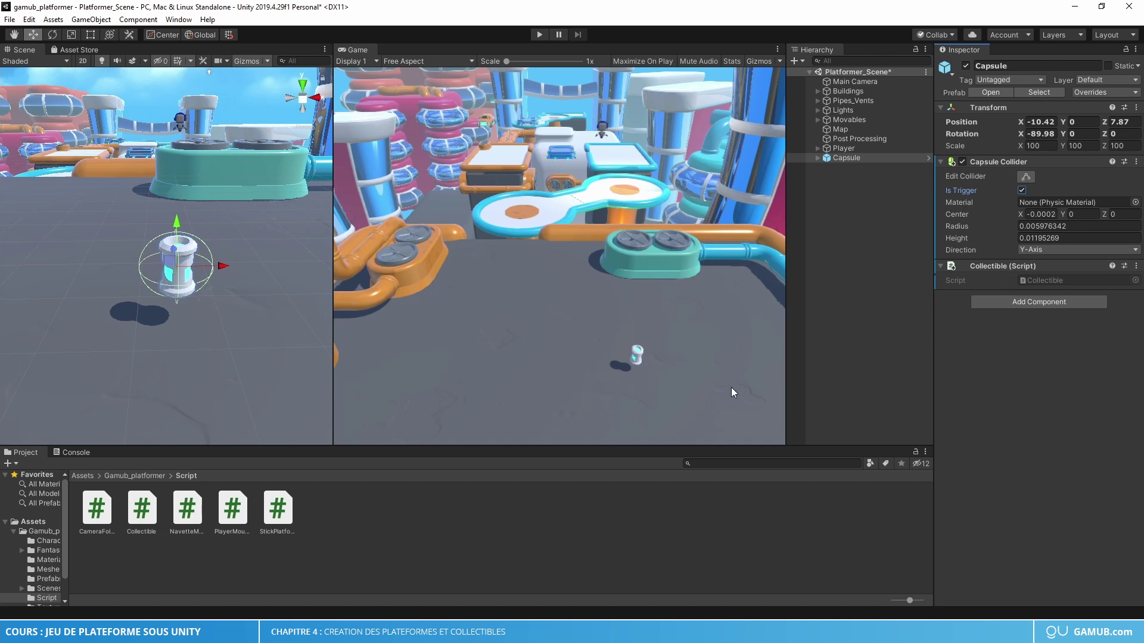
# Apply all Capsule overrides to the Capsule prefab
pyautogui.click(134, 476)
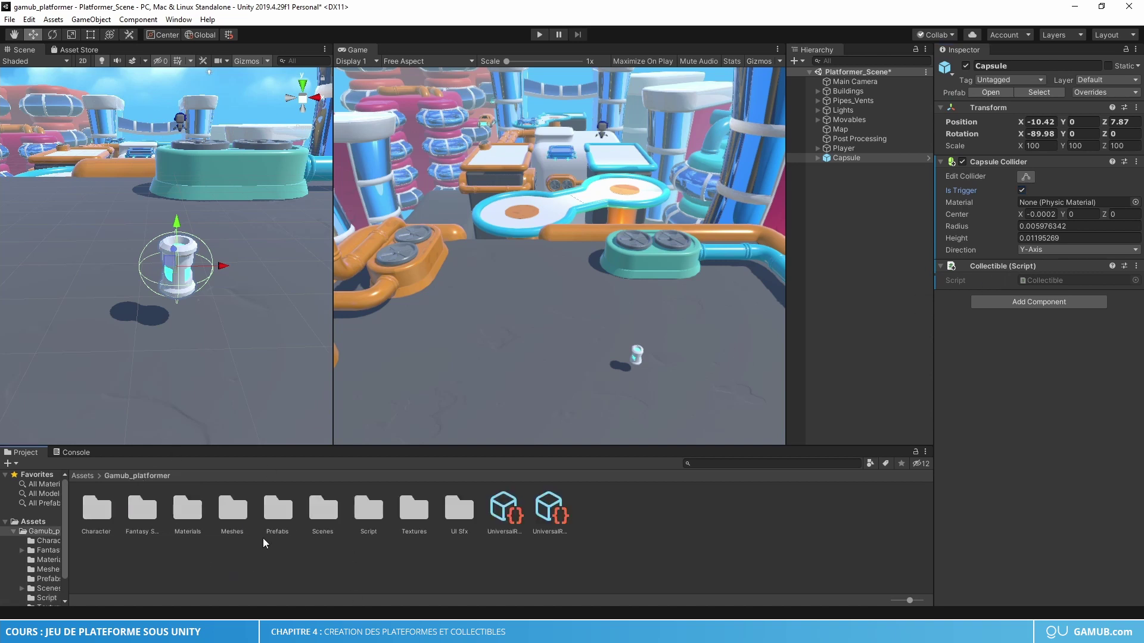
pyautogui.doubleClick(280, 514)
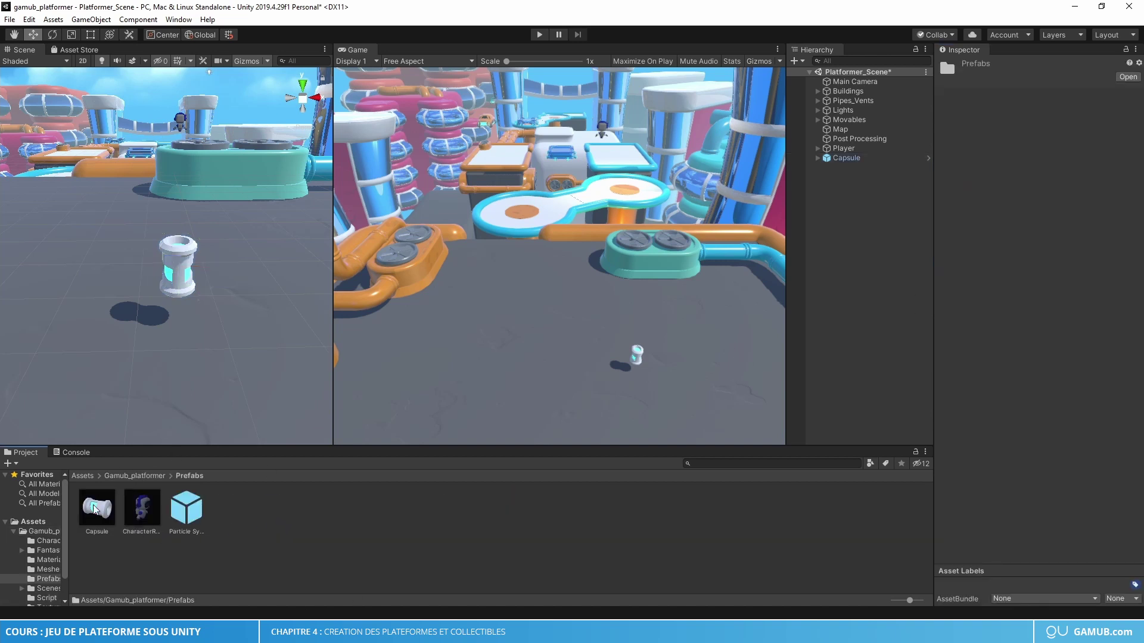
pyautogui.click(857, 157)
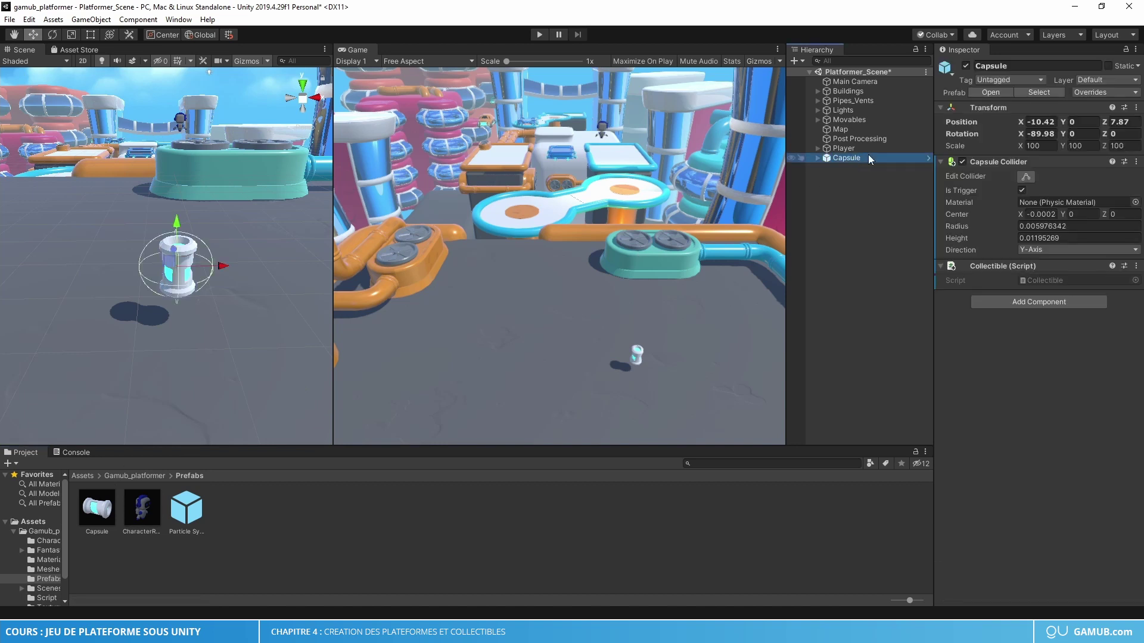
pyautogui.click(1092, 94)
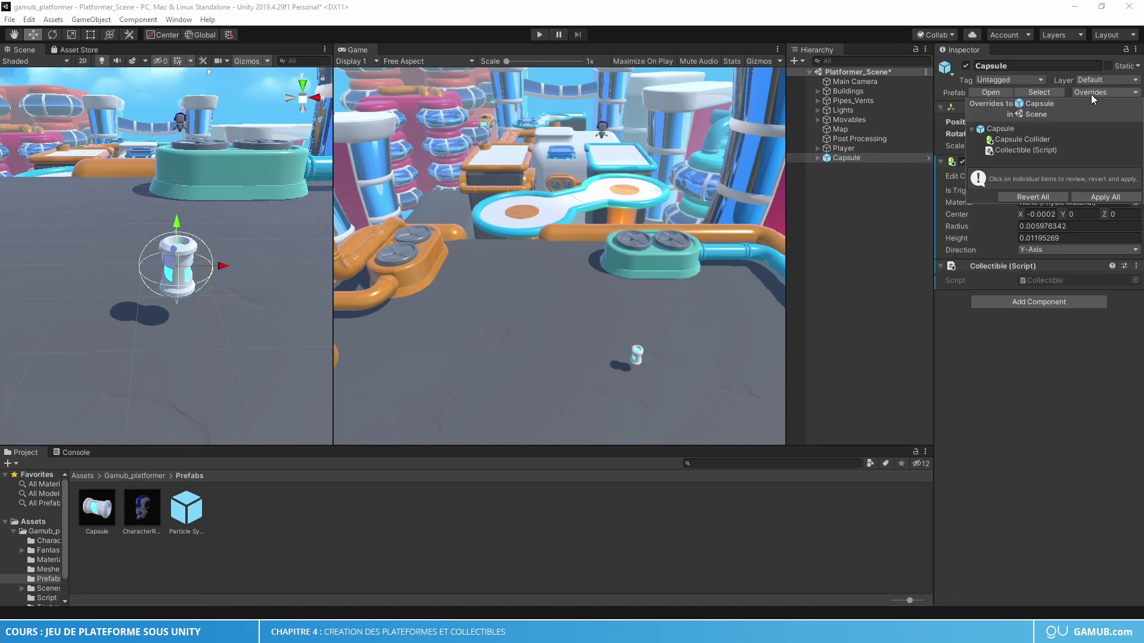
pyautogui.click(1093, 199)
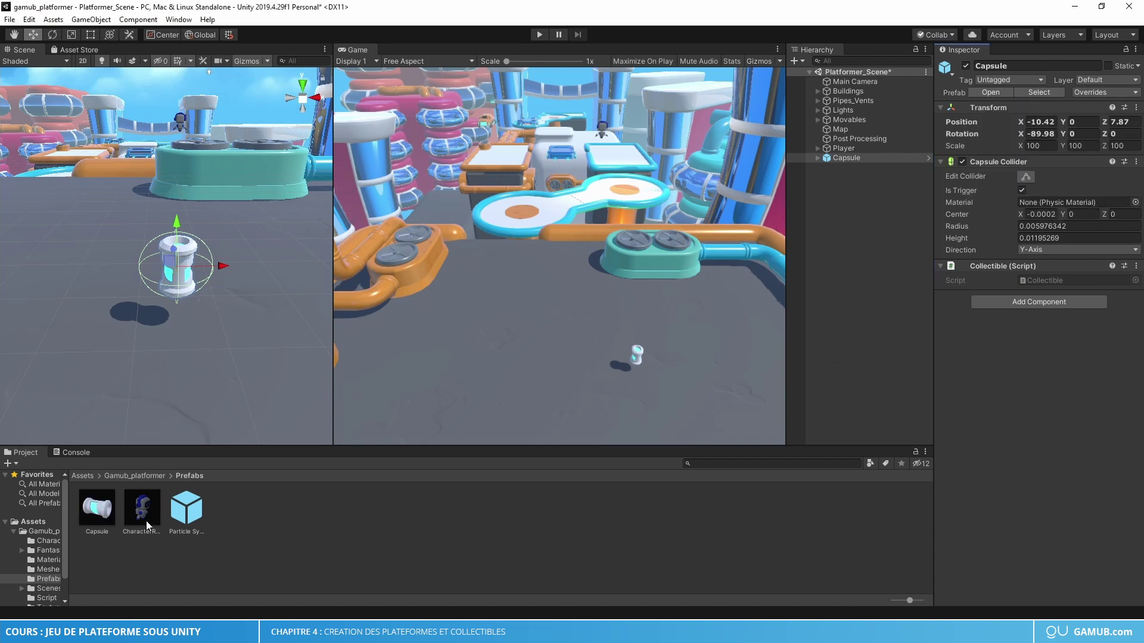
pyautogui.click(104, 519)
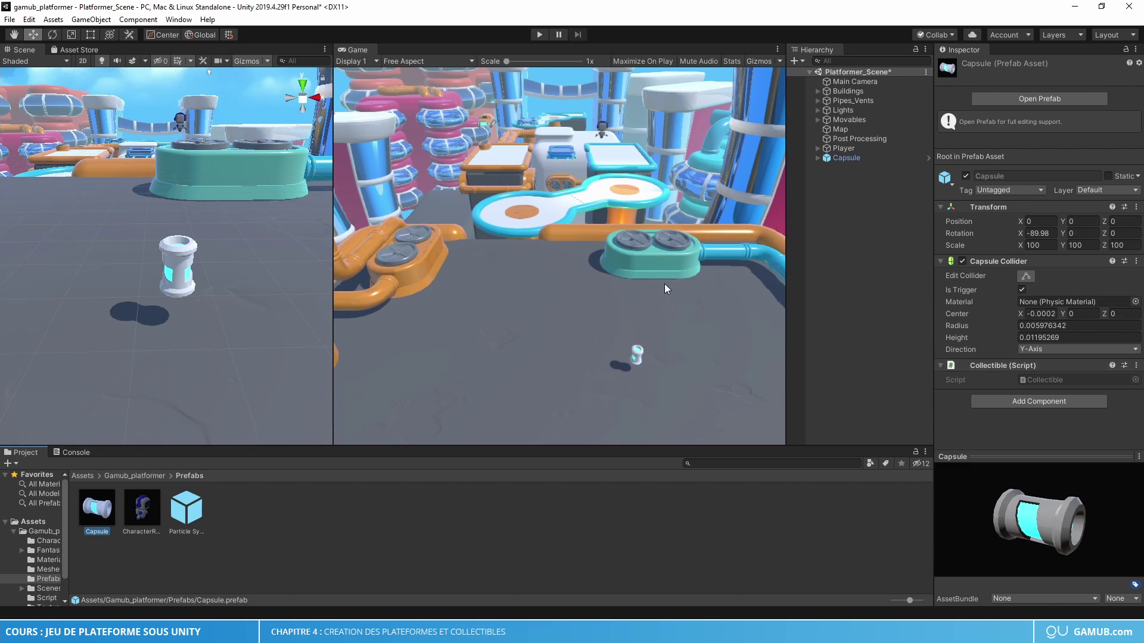
# Move the Player onto the floor beside the capsule, at X -16.58, Y 0.07, Z 10.47
pyautogui.moveTo(332, 309); pyautogui.dragTo(375, 309)
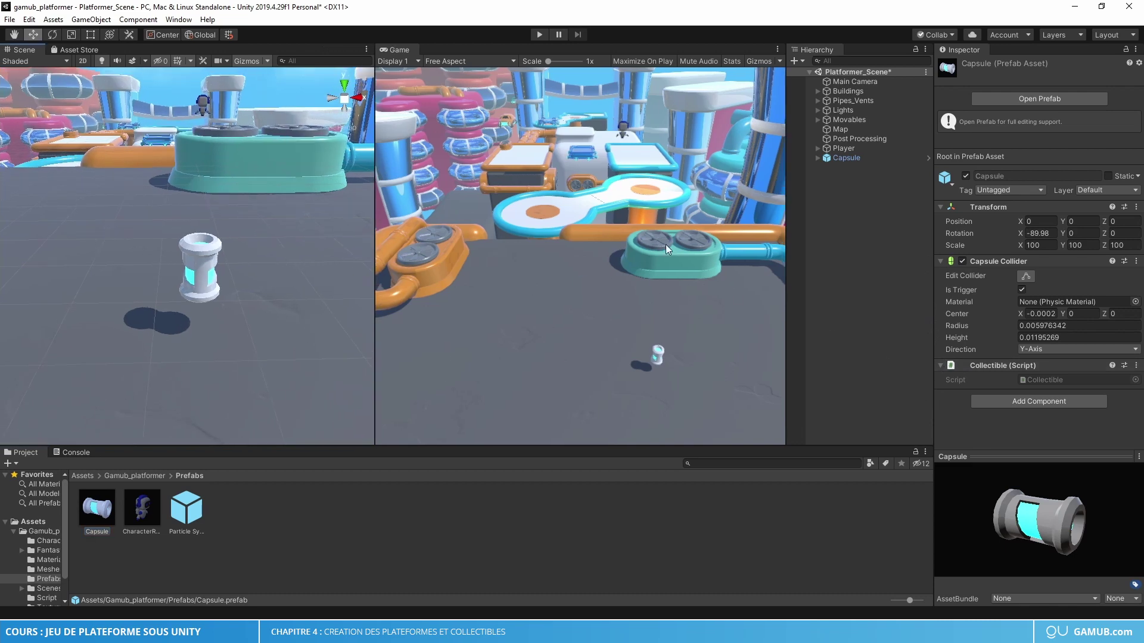
pyautogui.click(844, 148)
pyautogui.moveTo(327, 197)
pyautogui.mouseDown(button='right')
pyautogui.moveTo(193, 223)
pyautogui.moveTo(133, 116)
pyautogui.mouseUp(button='right')
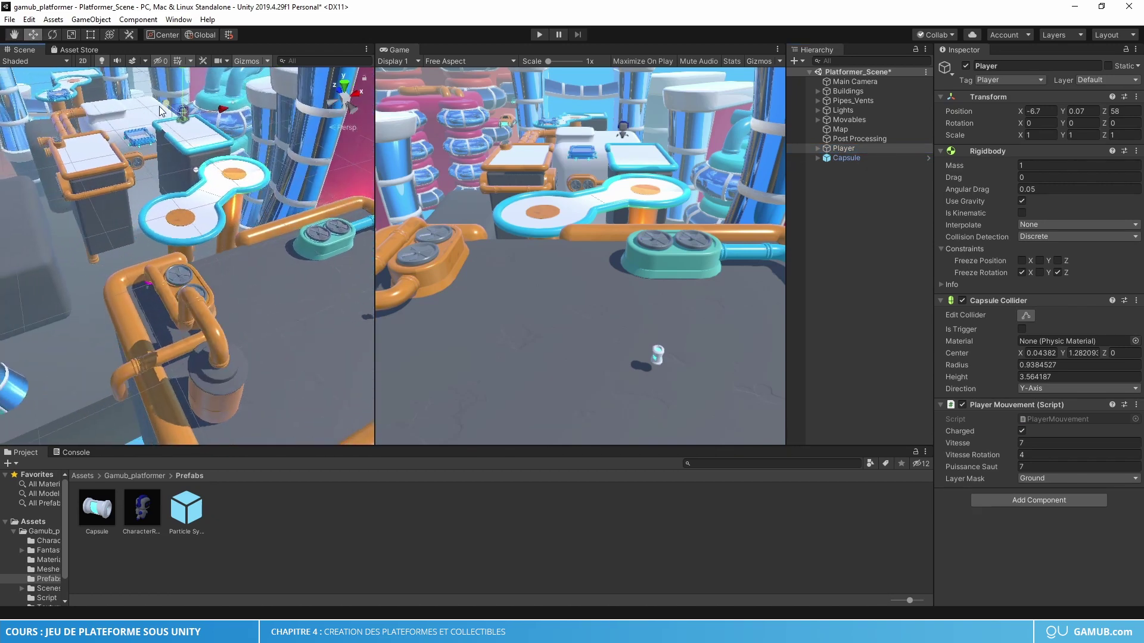
pyautogui.moveTo(169, 106); pyautogui.dragTo(339, 316)
pyautogui.press('f')
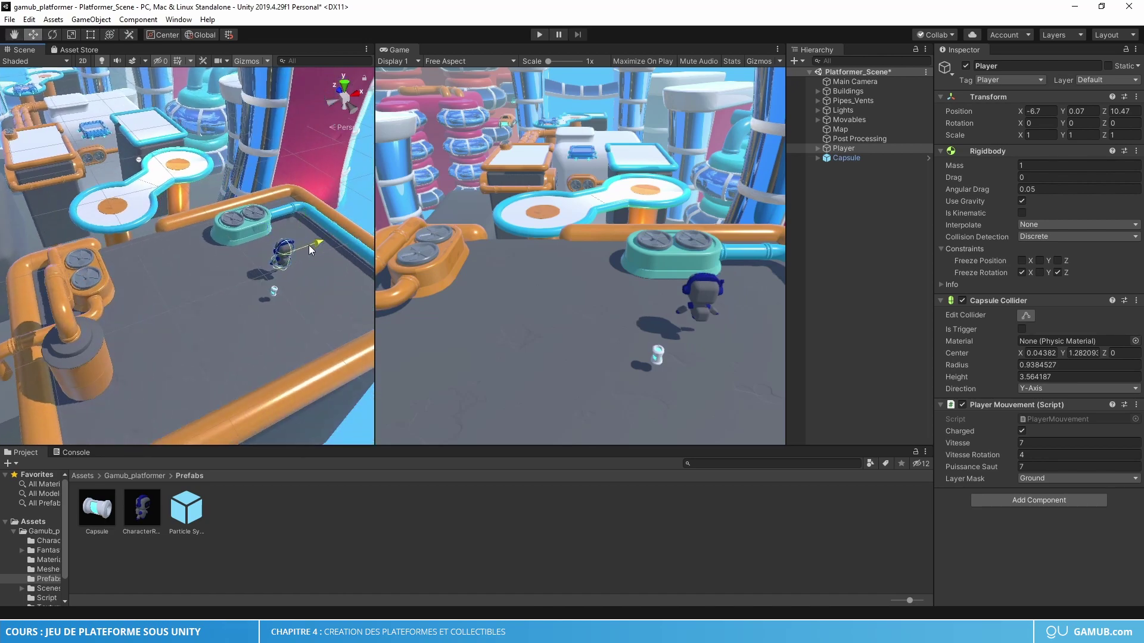
pyautogui.moveTo(309, 244); pyautogui.dragTo(217, 274)
# Review the Player tag check and RECUPERATION comment in Collectible.cs
pyautogui.hotkey('alt', 'Tab')
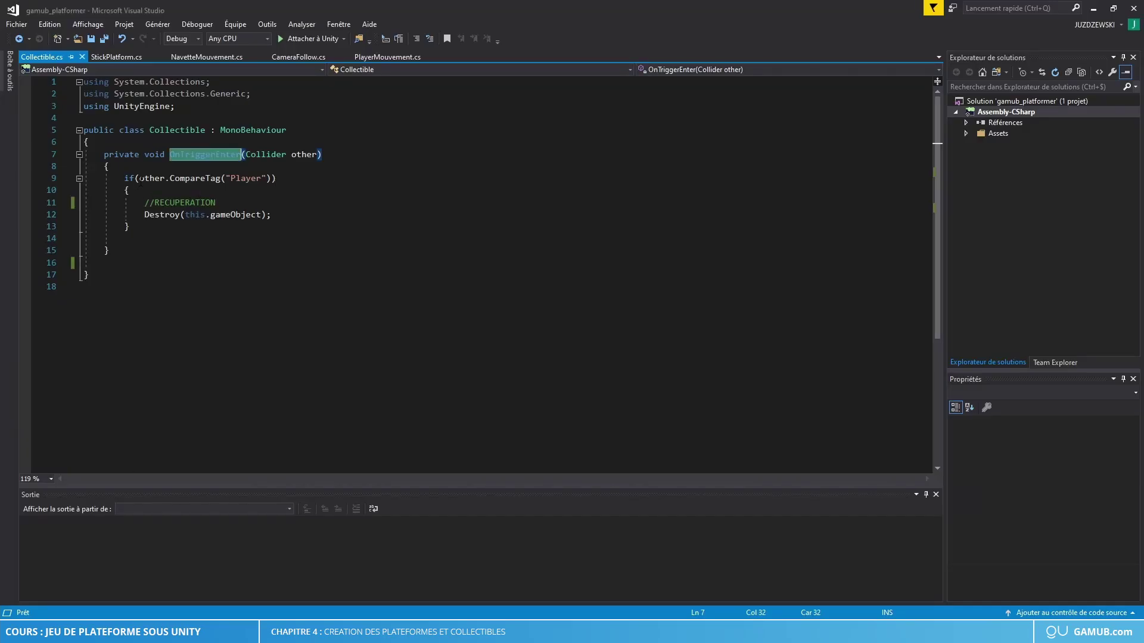
pyautogui.moveTo(140, 179); pyautogui.dragTo(251, 178)
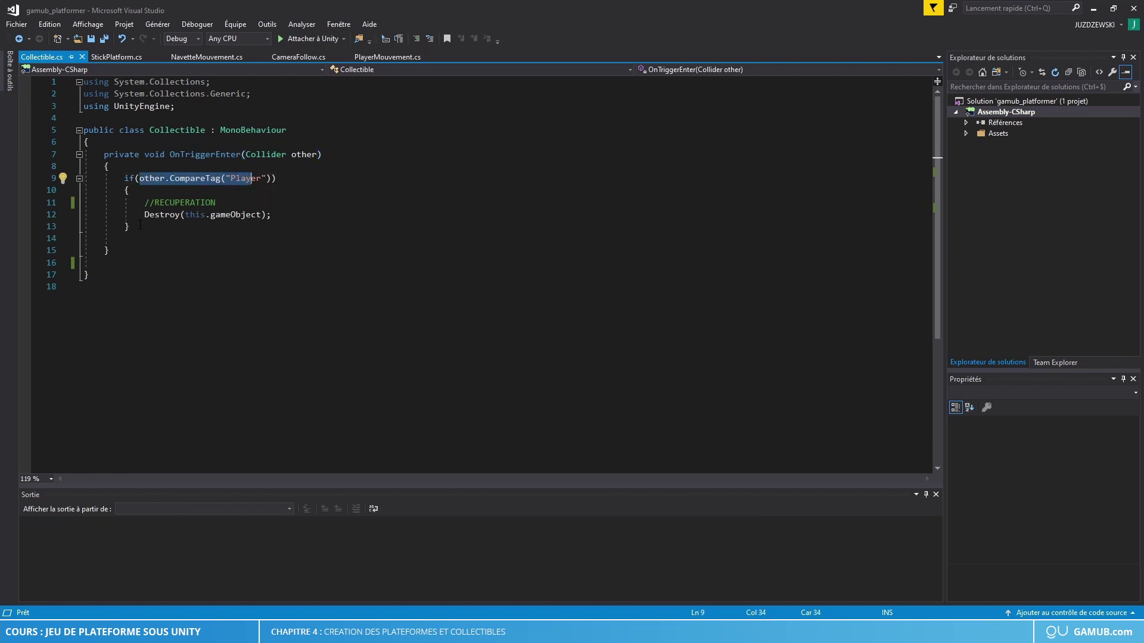
pyautogui.moveTo(143, 215); pyautogui.dragTo(221, 202)
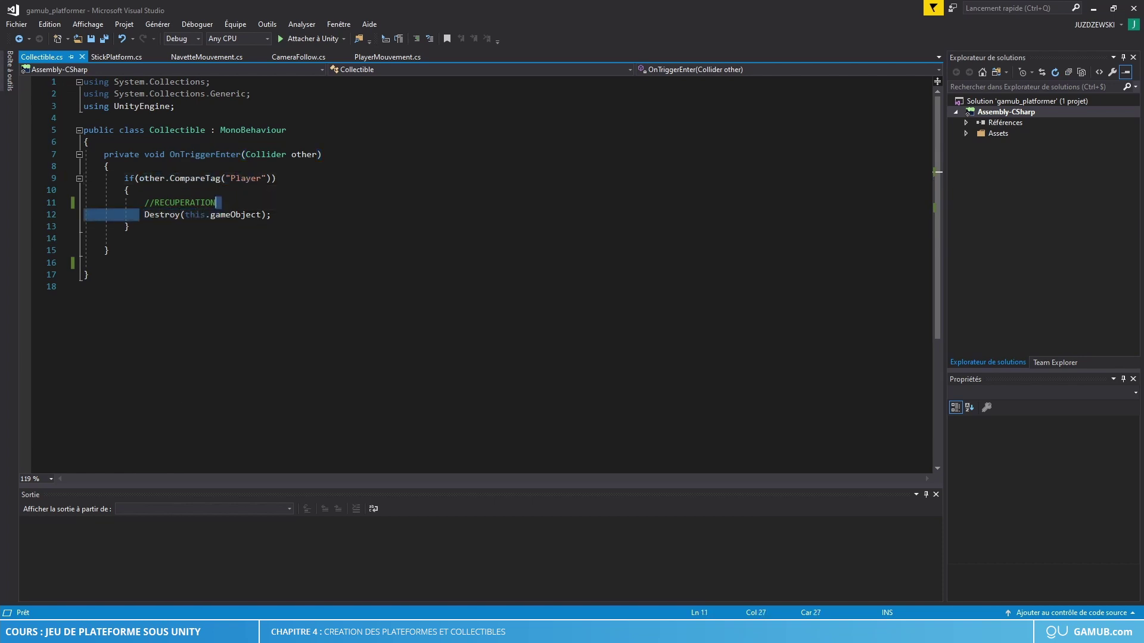
pyautogui.hotkey('alt', 'Tab')
# Play-test by walking the Player into the capsule until it disappears, then stop
pyautogui.click(539, 35)
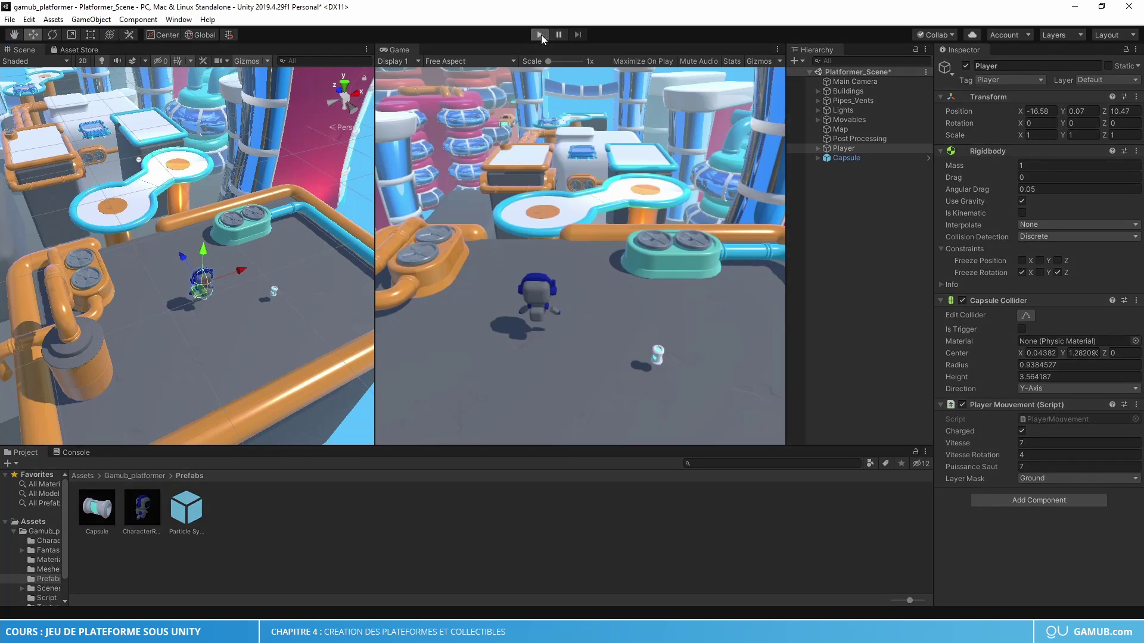
pyautogui.press('Up')
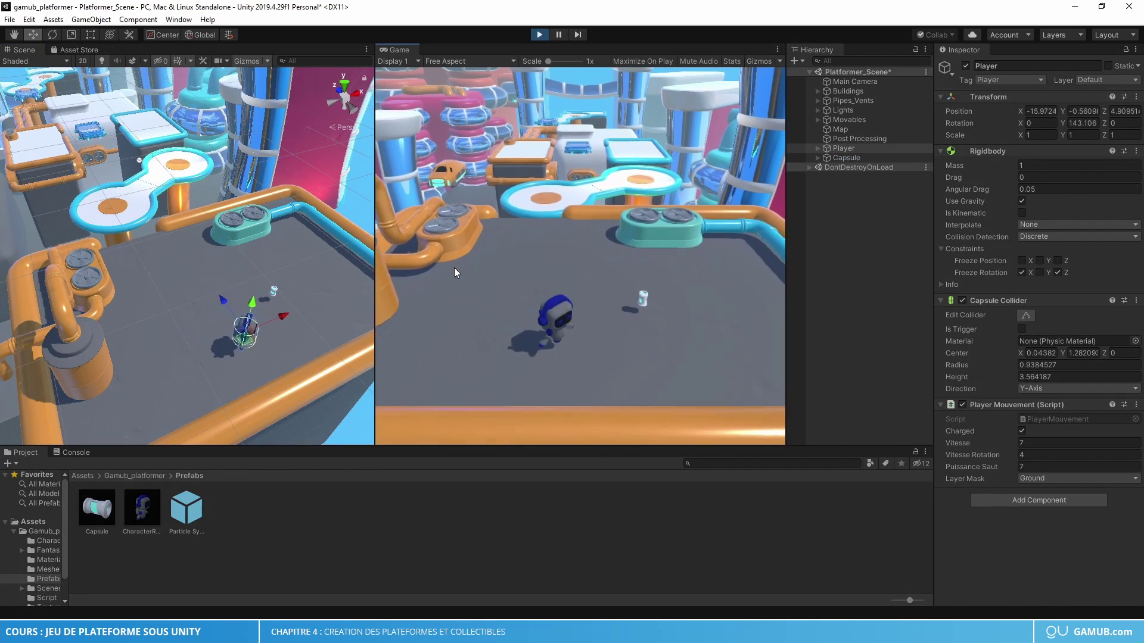
pyautogui.press('Left')
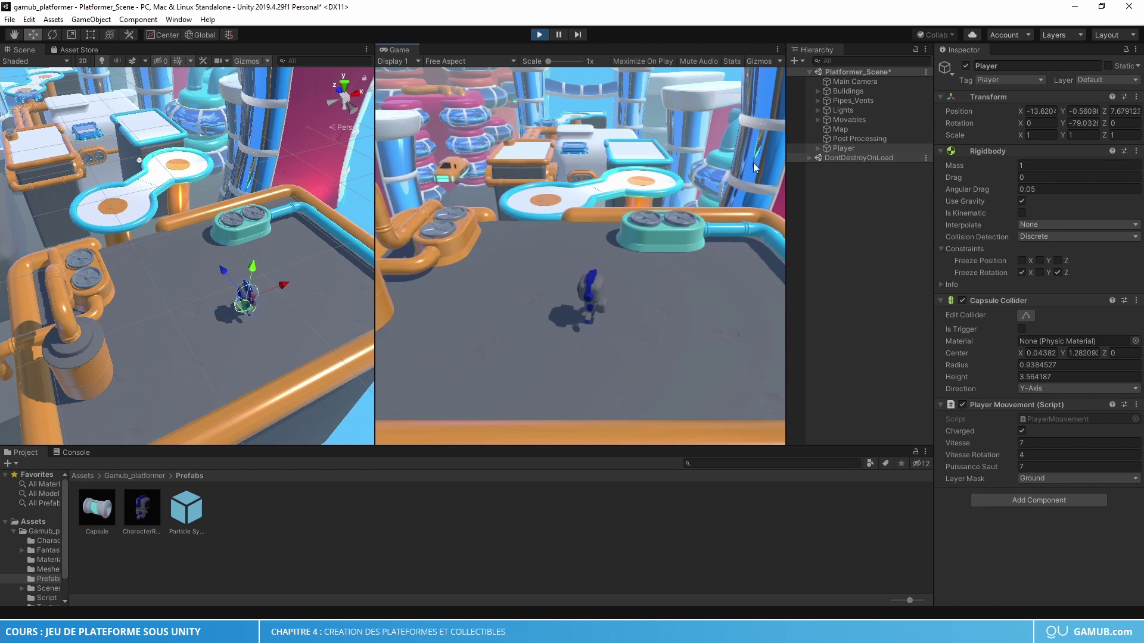
pyautogui.click(541, 39)
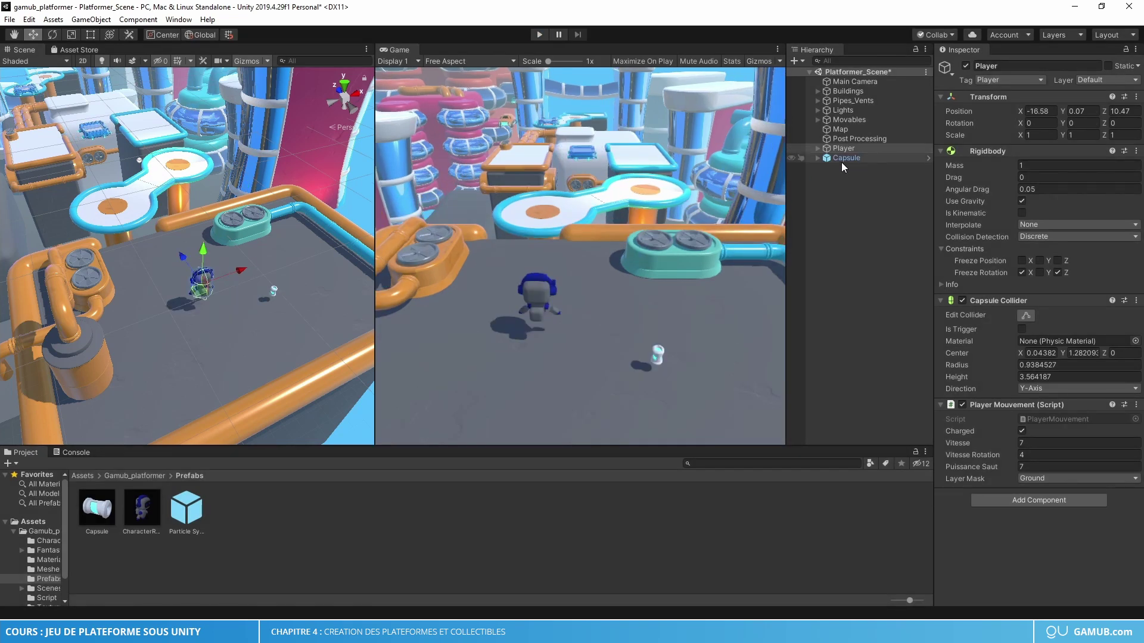
pyautogui.click(245, 492)
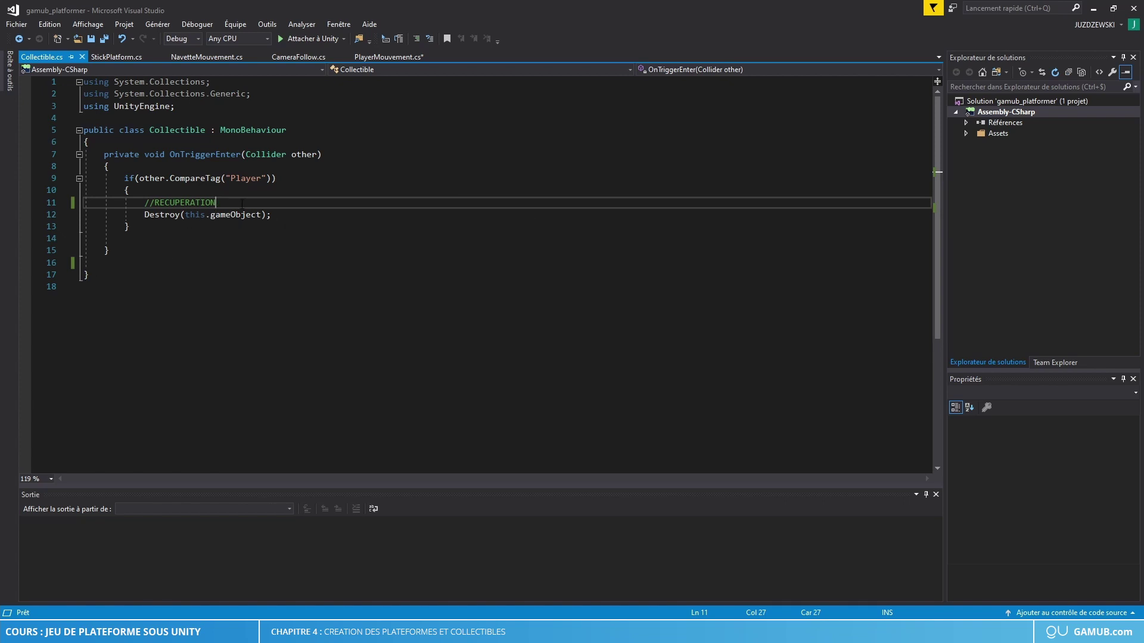
# In PlayerMouvement.cs, review the saut, raycast and jump-force code, then append && to the line-51 jump condition
pyautogui.click(377, 57)
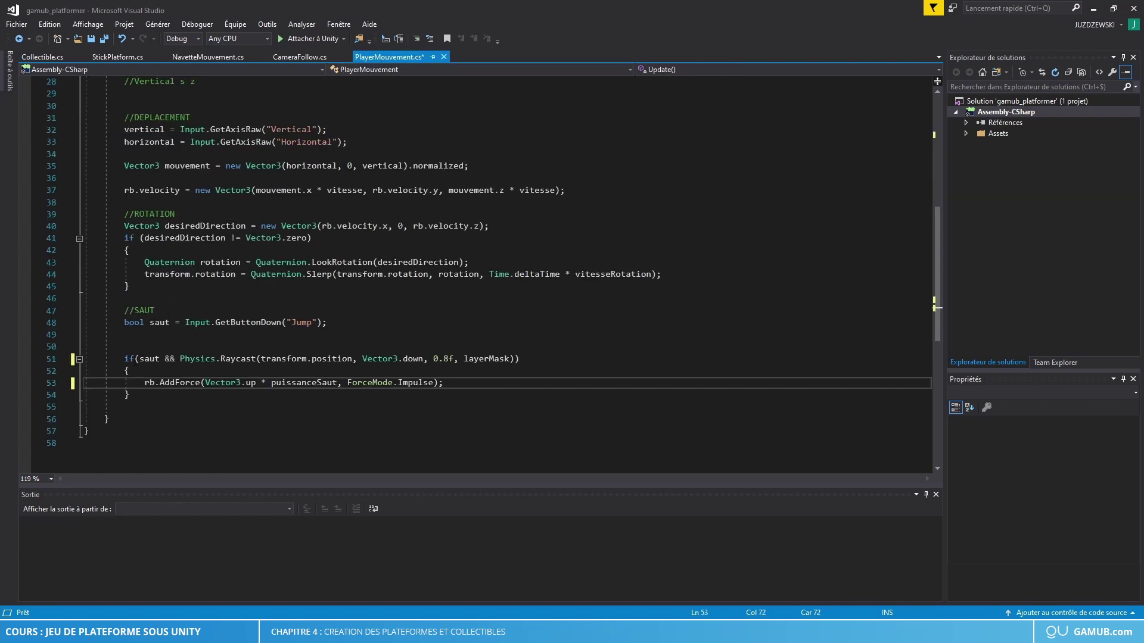
pyautogui.moveTo(139, 359); pyautogui.dragTo(160, 359)
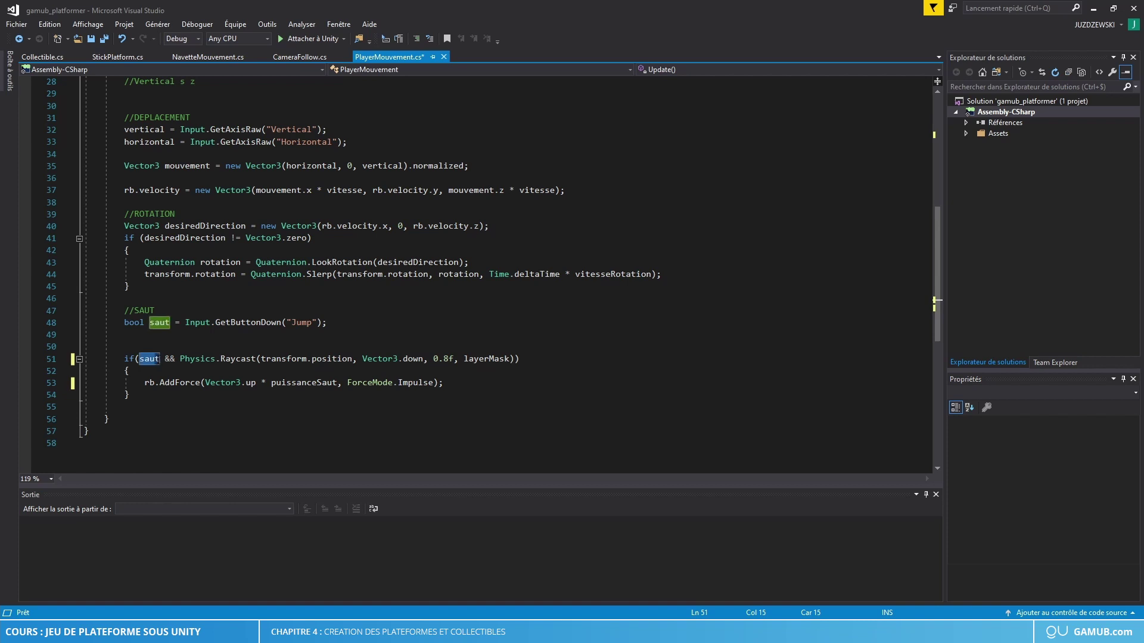
pyautogui.moveTo(180, 359); pyautogui.dragTo(509, 358)
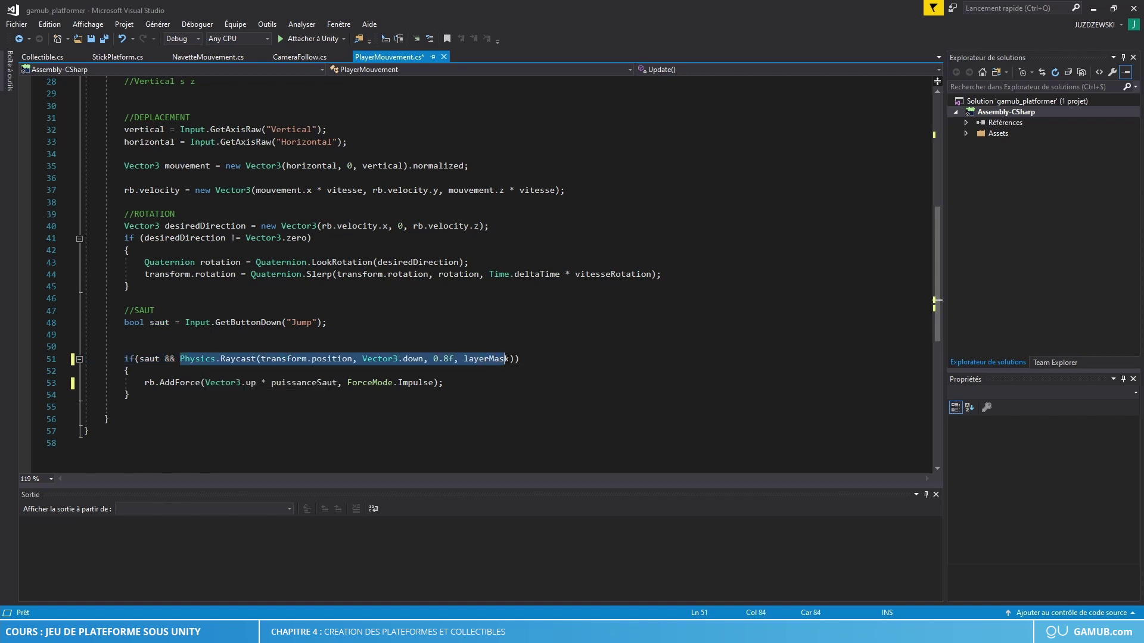
pyautogui.moveTo(145, 382); pyautogui.dragTo(440, 382)
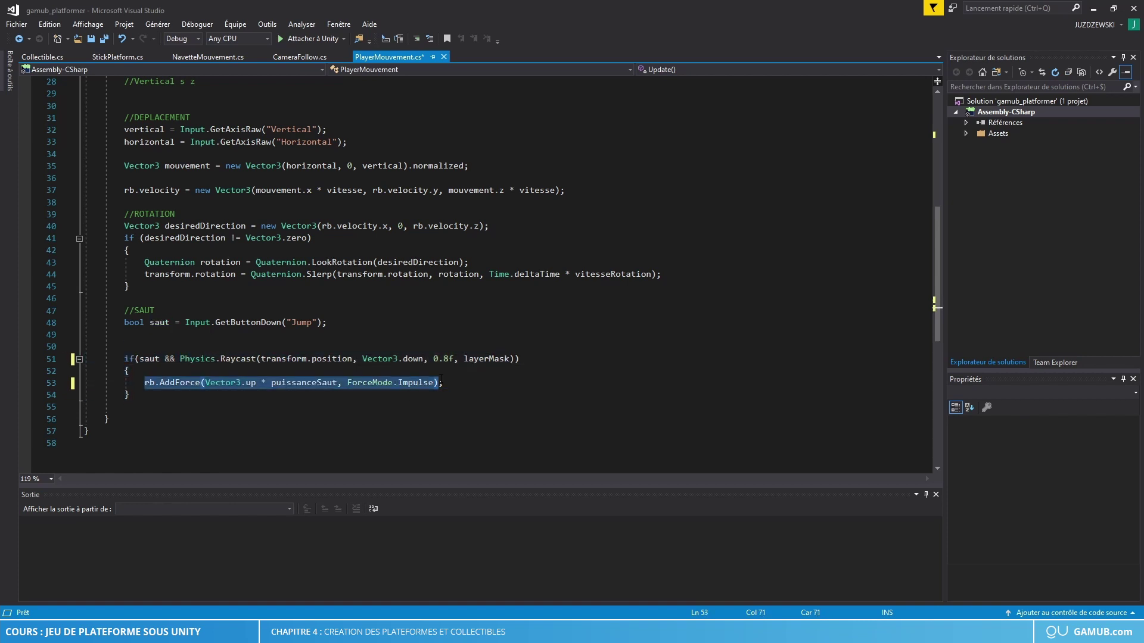
pyautogui.click(515, 359)
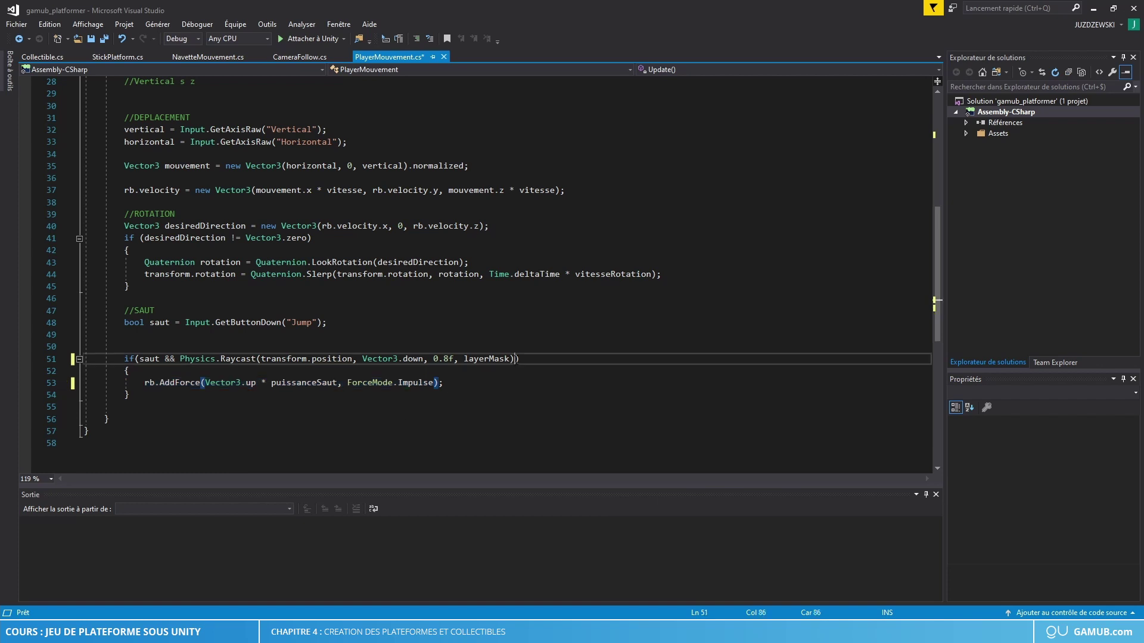
pyautogui.write('&&')
# Declare bool charged = true; and require a plain charged check in the jump condition
pyautogui.click(142, 333)
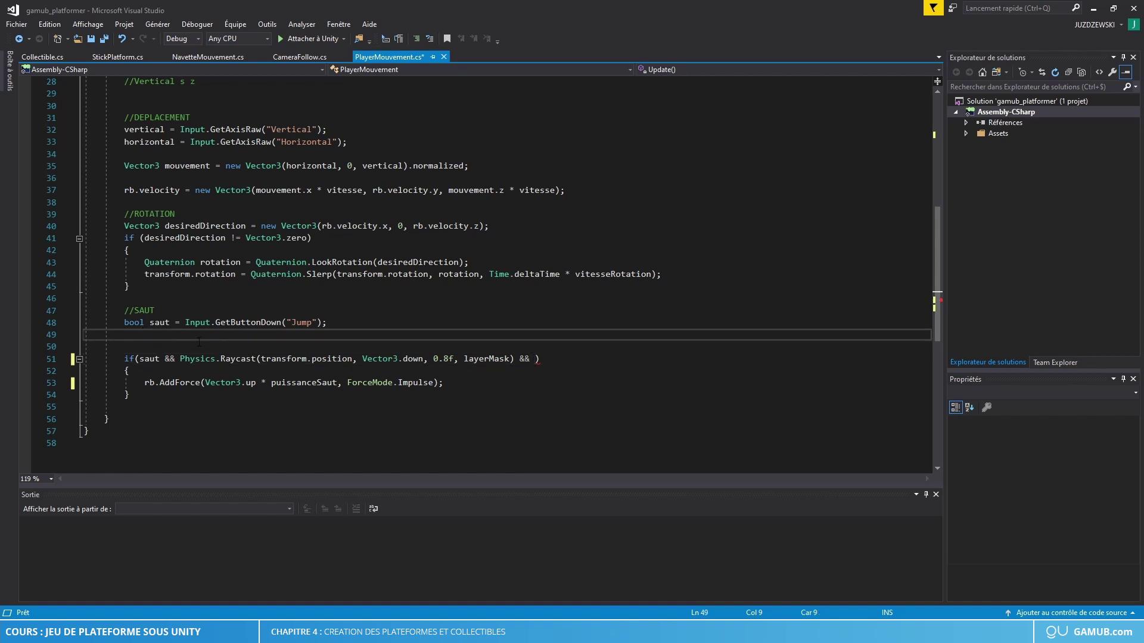
pyautogui.write('bool')
pyautogui.write(' charged')
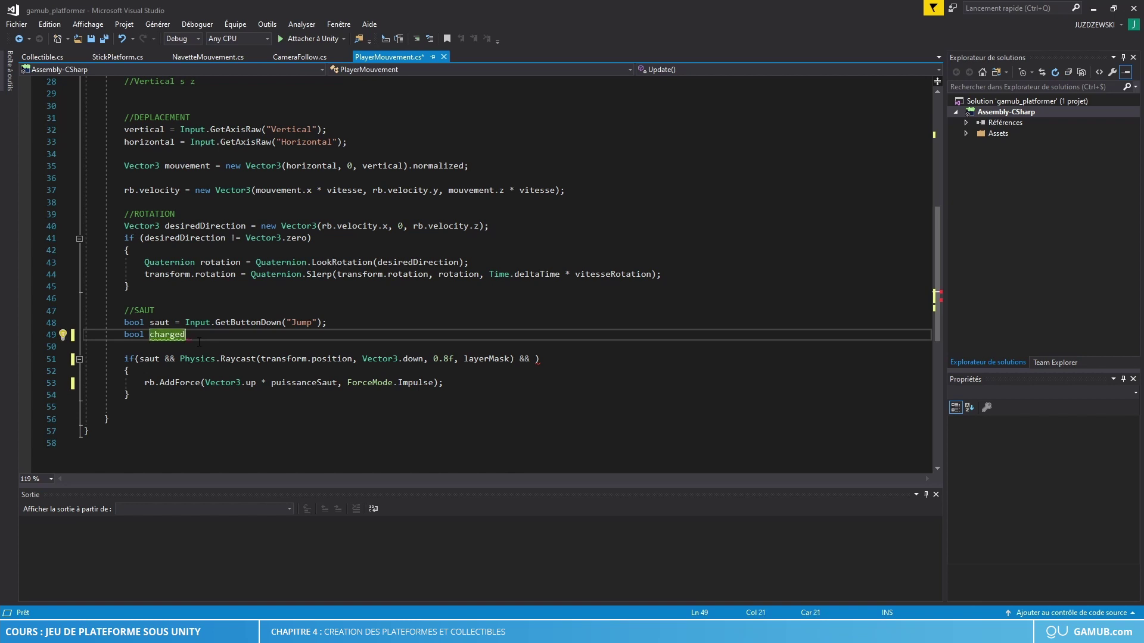
pyautogui.write(' = t')
pyautogui.write('rue;')
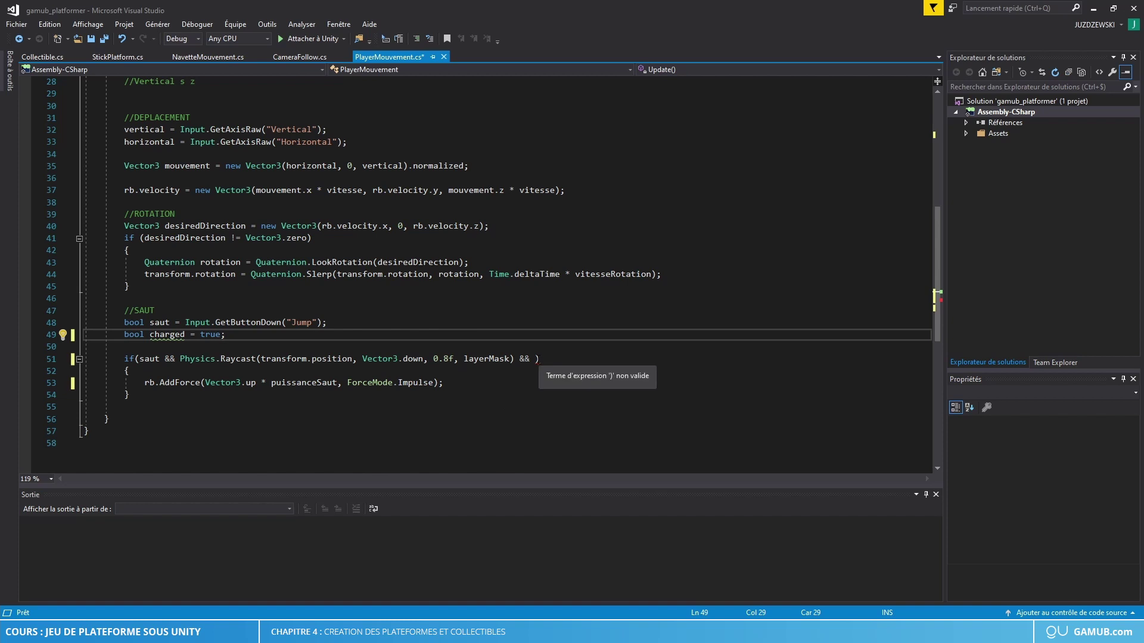
pyautogui.click(535, 358)
pyautogui.write('charged')
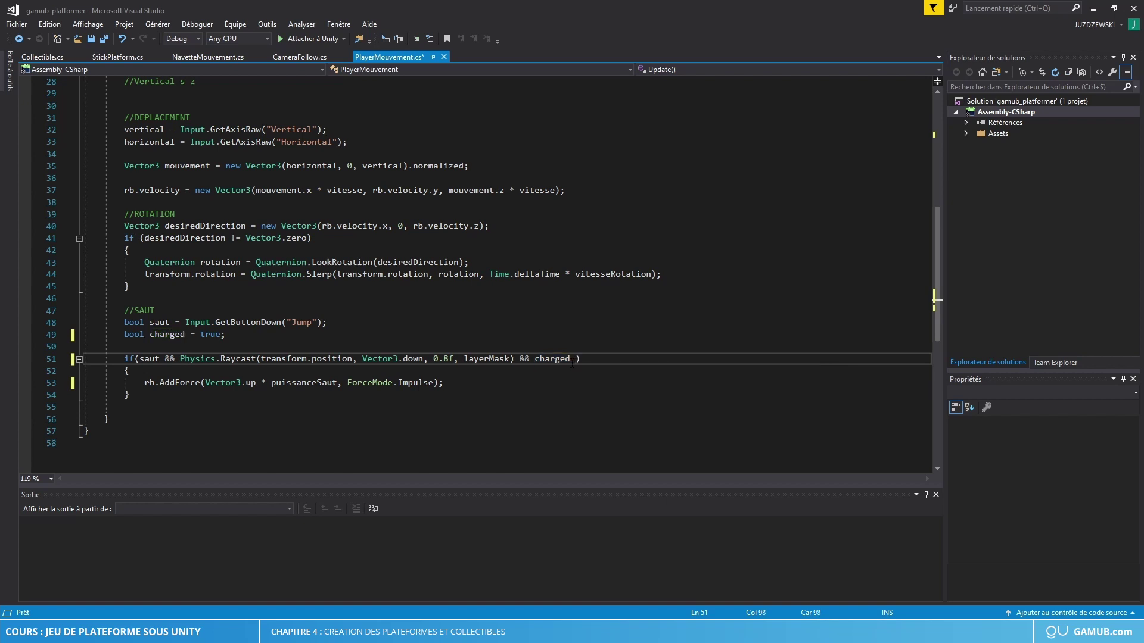
pyautogui.write(' ==')
pyautogui.write(' true)')
pyautogui.moveTo(575, 359); pyautogui.dragTo(611, 359)
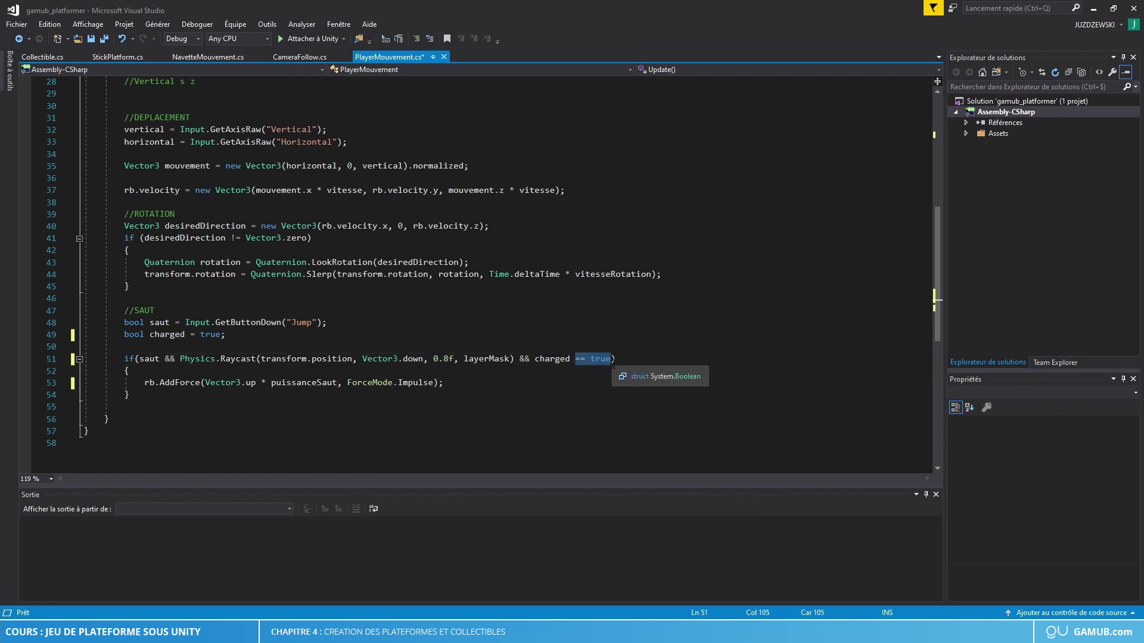
pyautogui.press('BackSpace')
pyautogui.press('BackSpace')
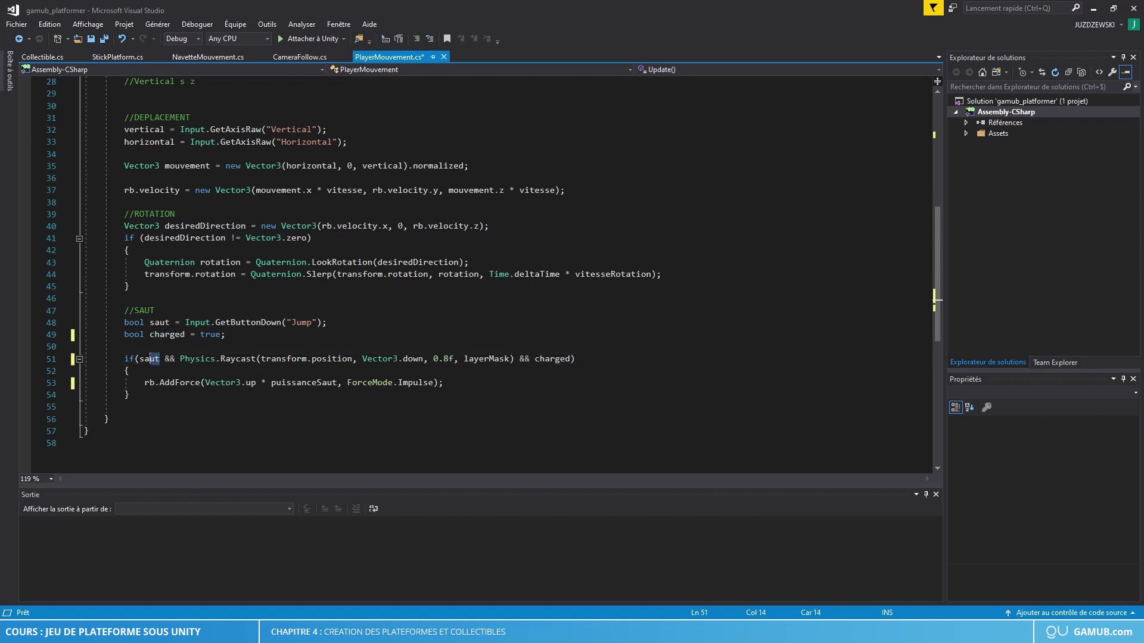
# Add charged = false; after the AddForce line and save the script
pyautogui.doubleClick(146, 359)
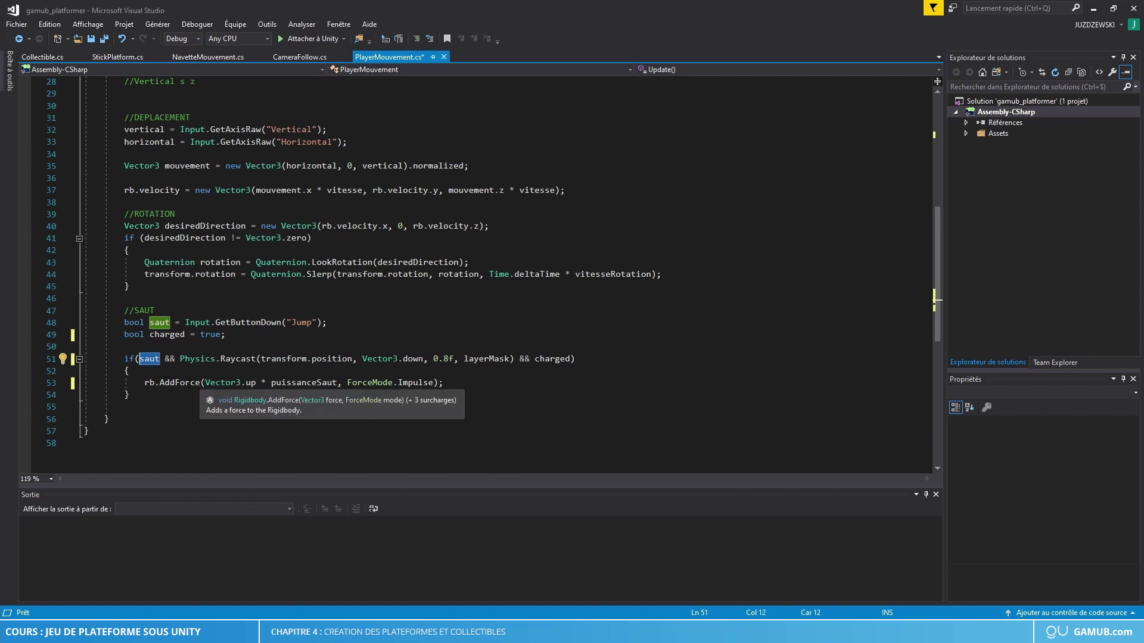
pyautogui.click(462, 388)
pyautogui.press('Return')
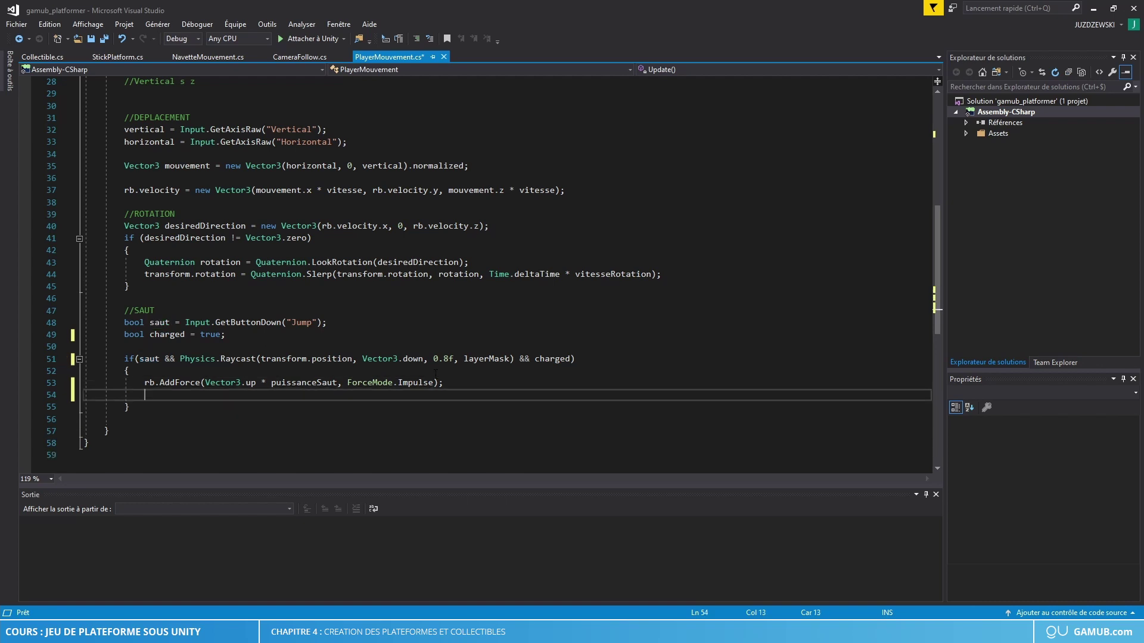
pyautogui.write('charg')
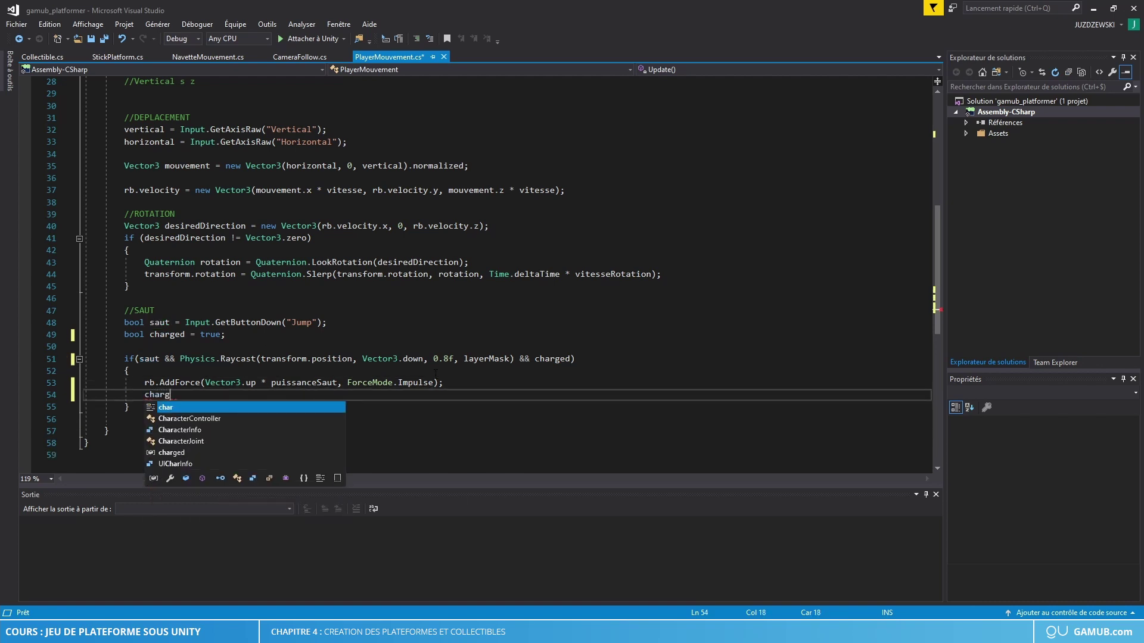
pyautogui.write('ed = fal')
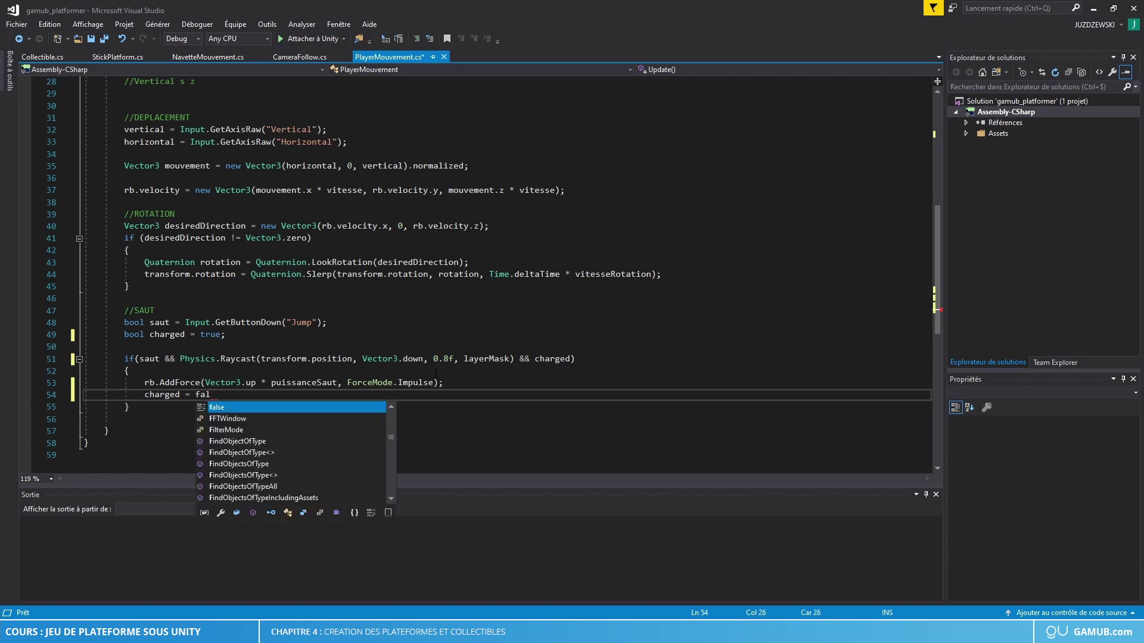
pyautogui.write('se;')
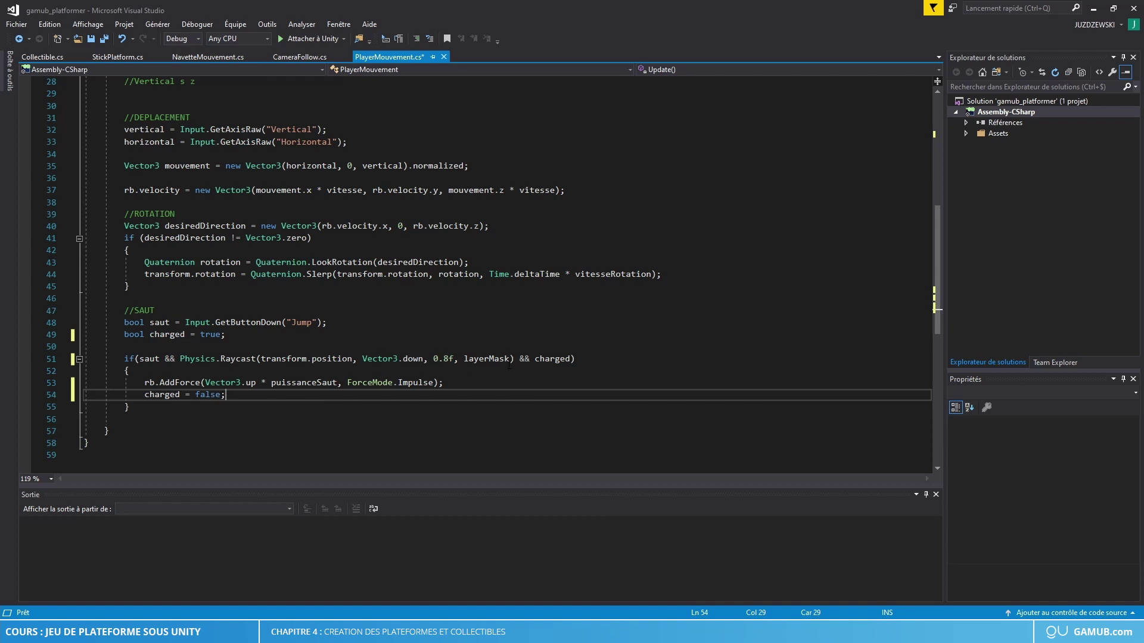
pyautogui.moveTo(519, 359); pyautogui.dragTo(571, 358)
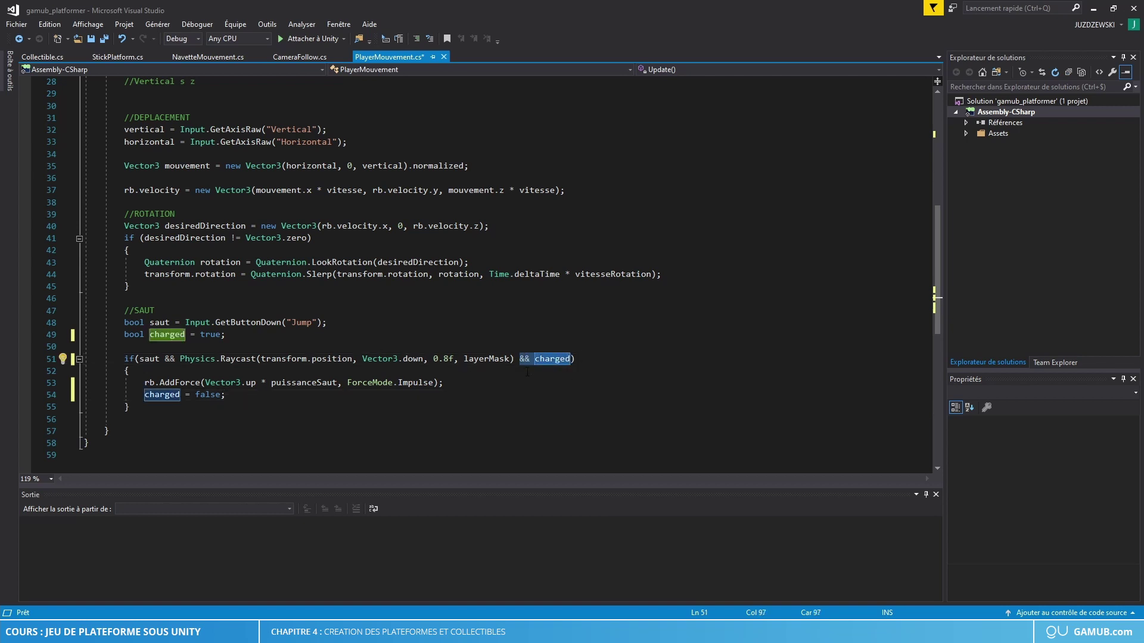
pyautogui.click(326, 395)
pyautogui.hotkey('ctrl', 's')
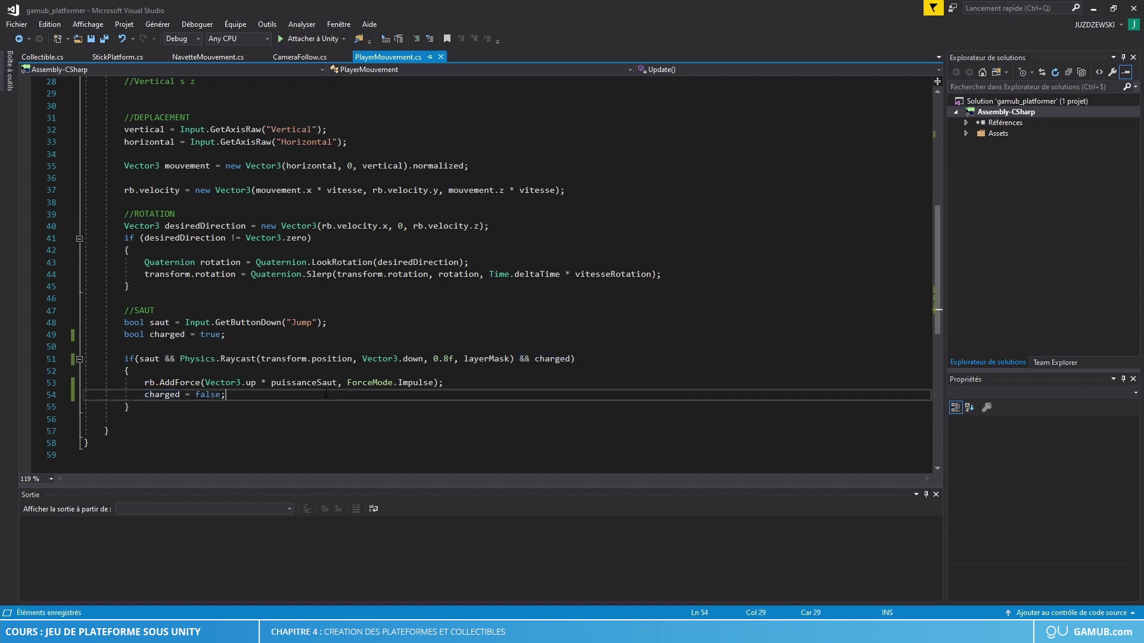
pyautogui.hotkey('alt', 'Tab')
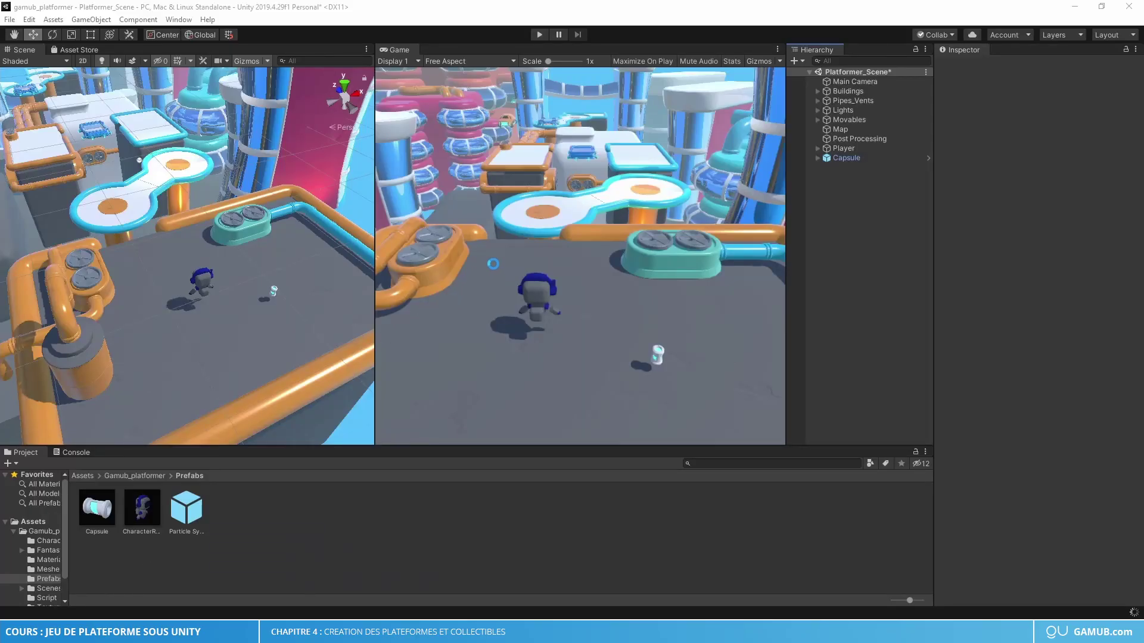
# Play-test the charged jump by walking around and jumping twice, then stop play mode
pyautogui.hotkey('ctrl', 'p')
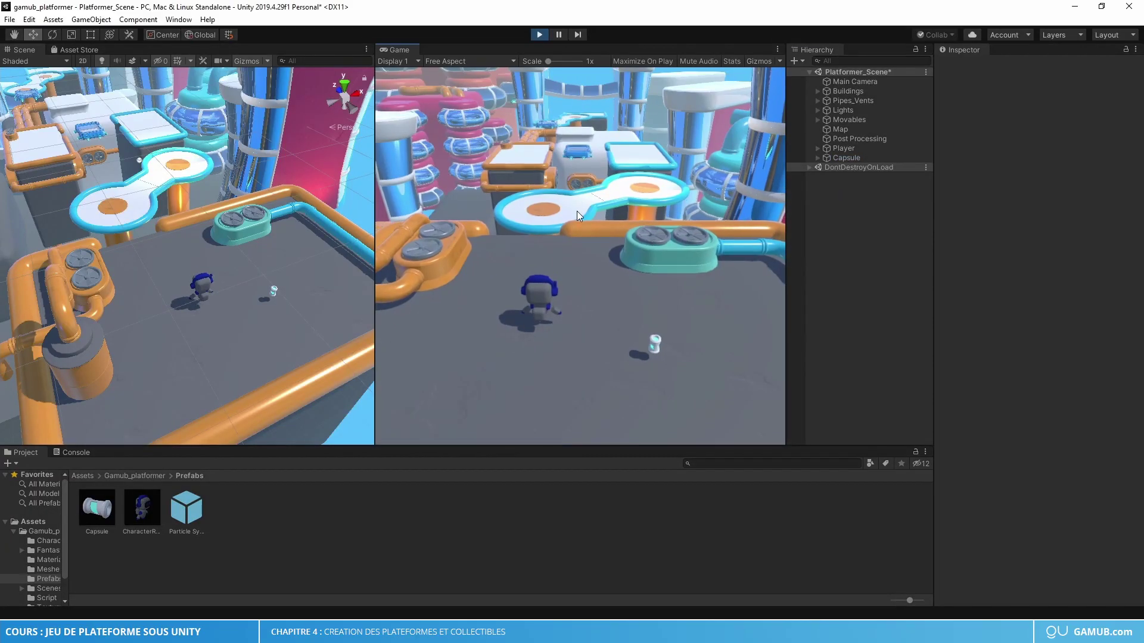
pyautogui.press('s')
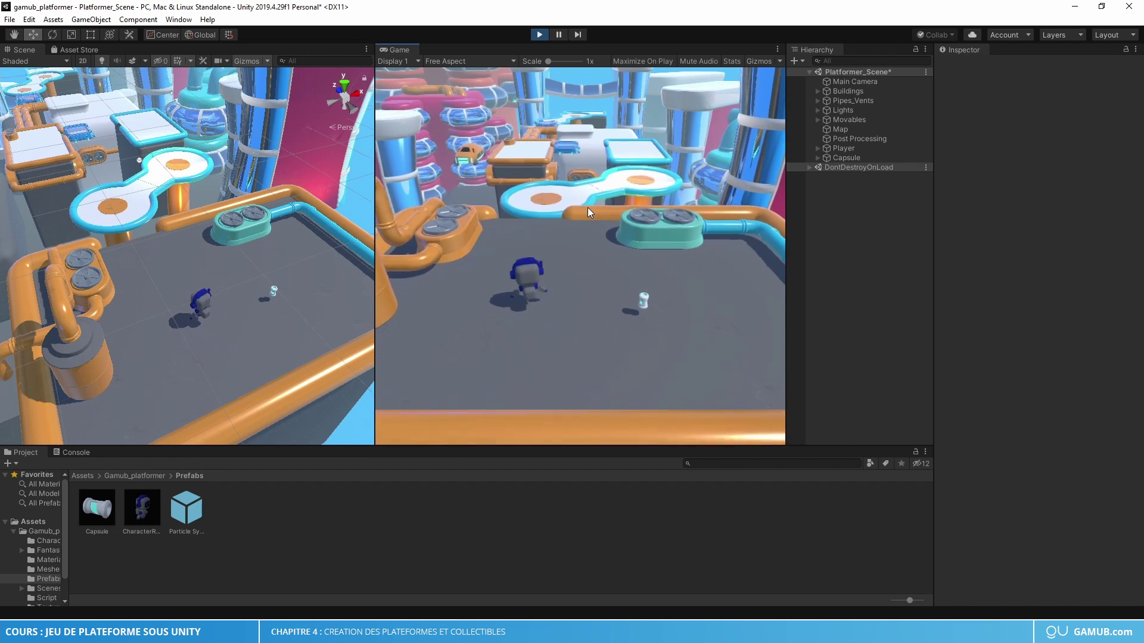
pyautogui.press('d')
pyautogui.press('a')
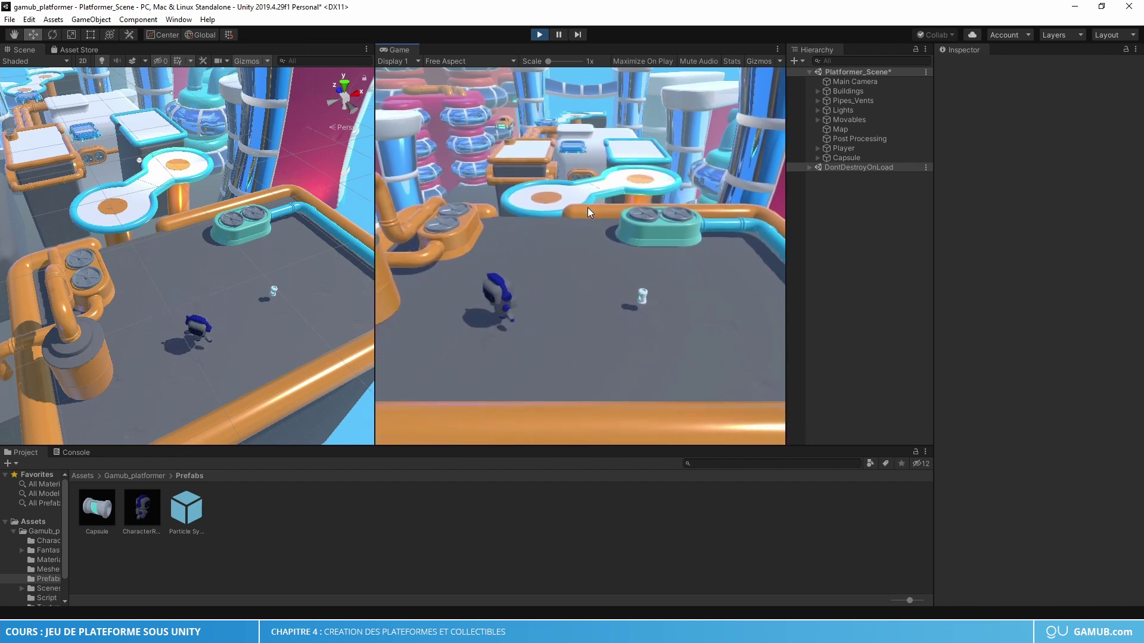
pyautogui.press('space')
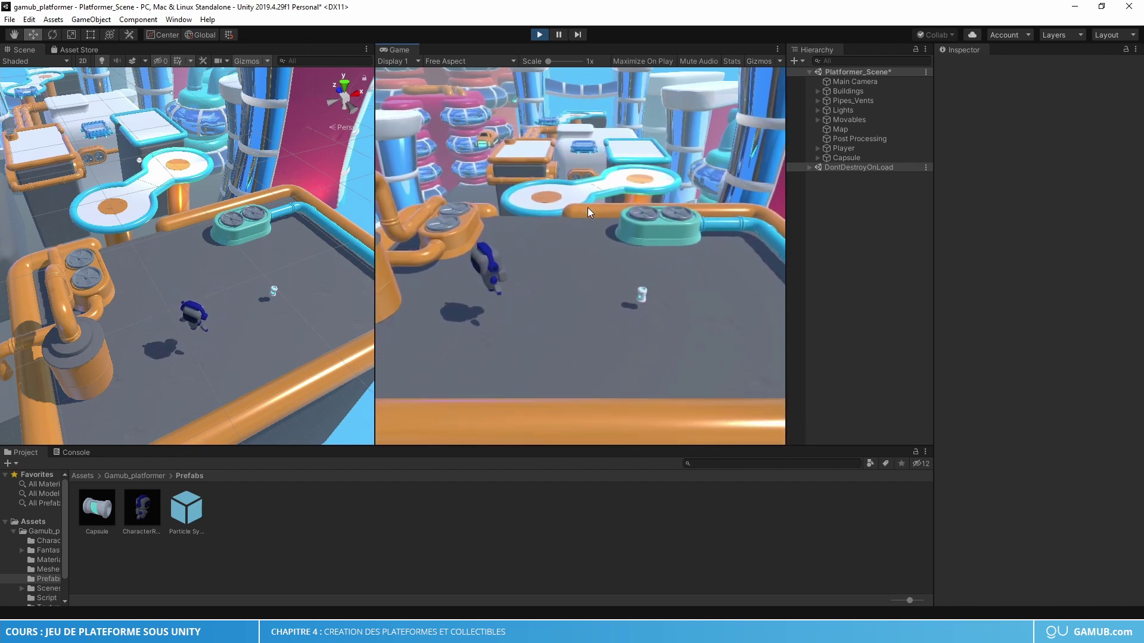
pyautogui.press('w')
pyautogui.press('a')
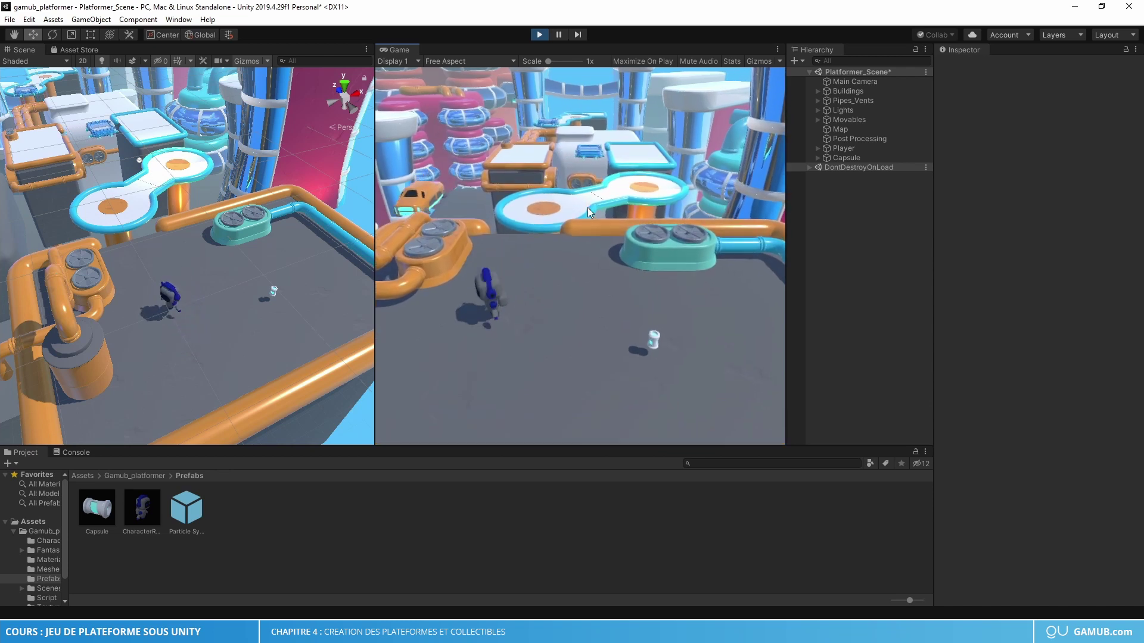
pyautogui.press('space')
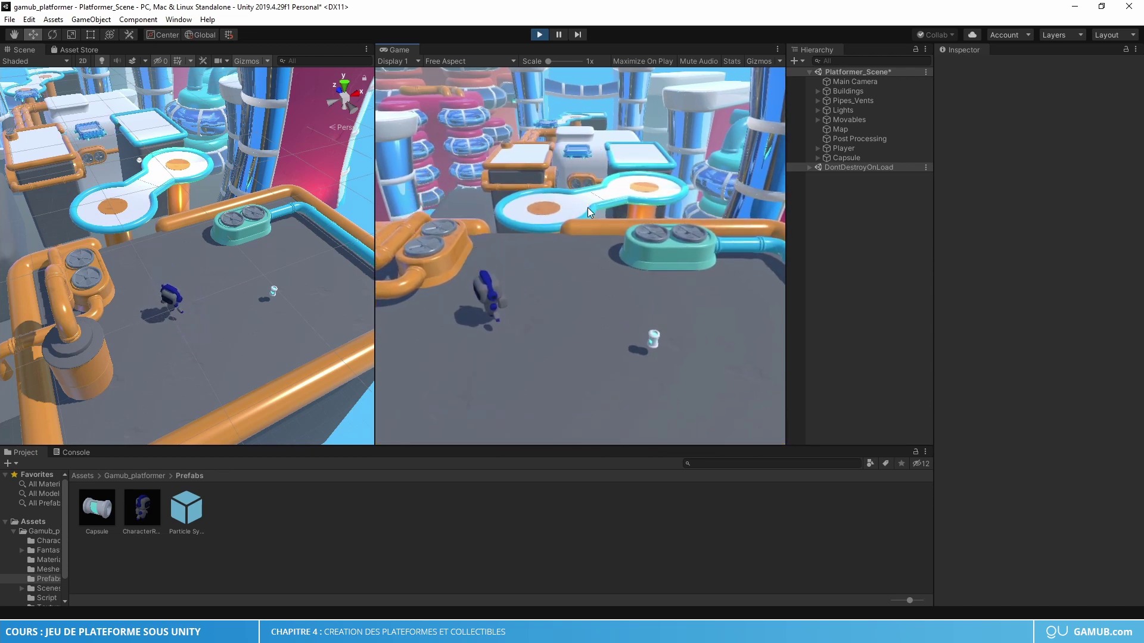
pyautogui.click(539, 34)
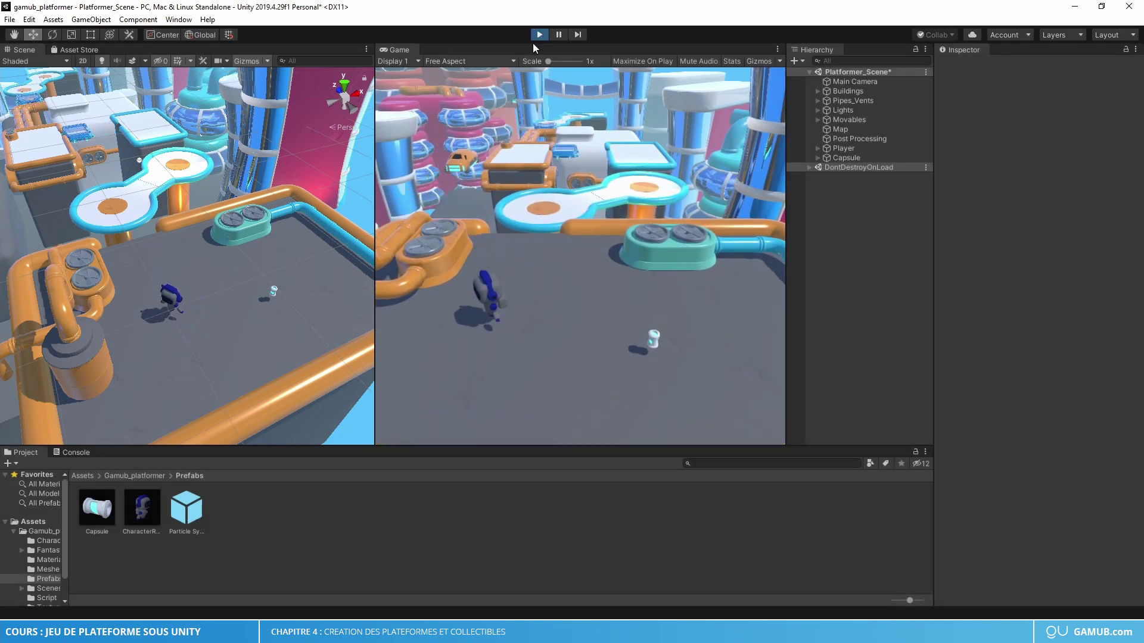
pyautogui.hotkey('alt', 'Tab')
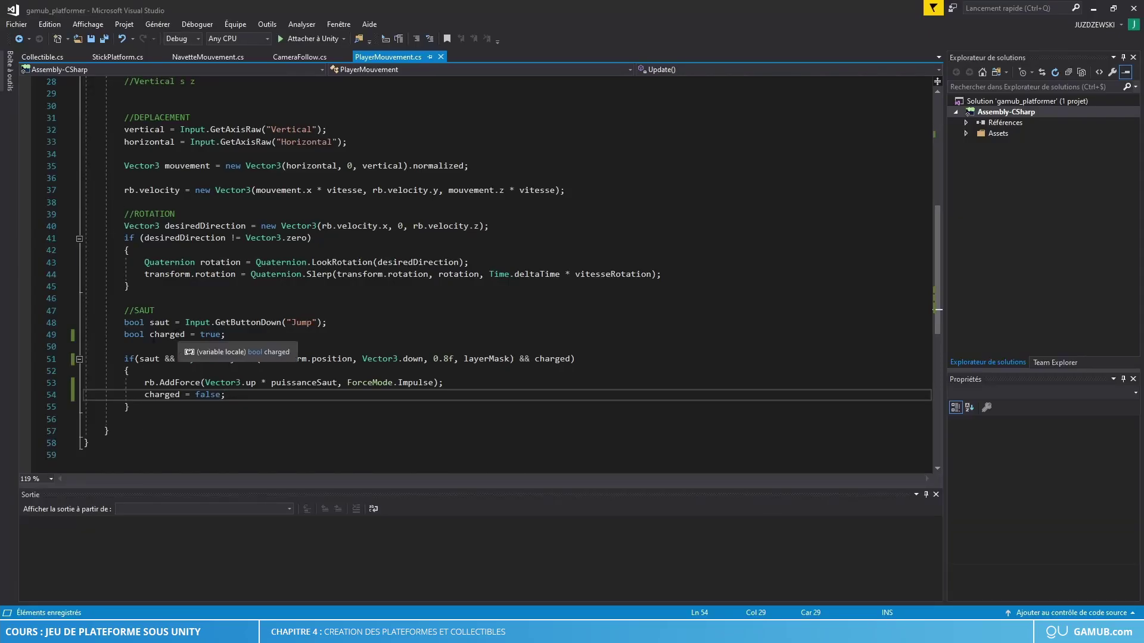
# Highlight the charged declaration inside Update to show it resets every frame
pyautogui.moveTo(124, 334); pyautogui.dragTo(213, 334)
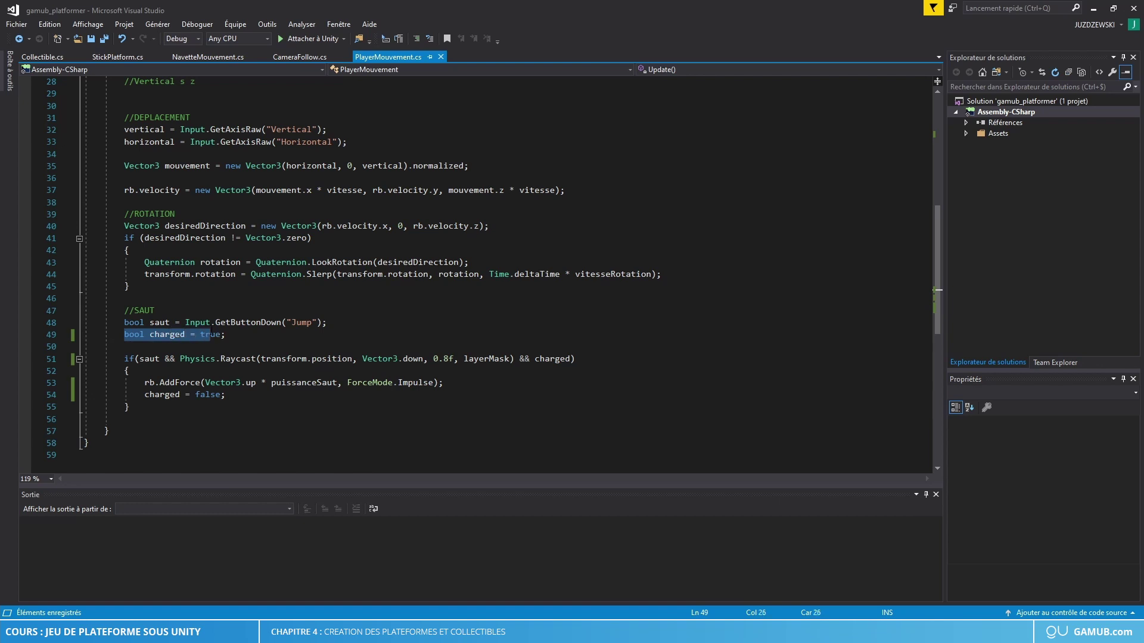
pyautogui.click(226, 334)
pyautogui.scroll(2, 222, 334)
pyautogui.click(132, 106)
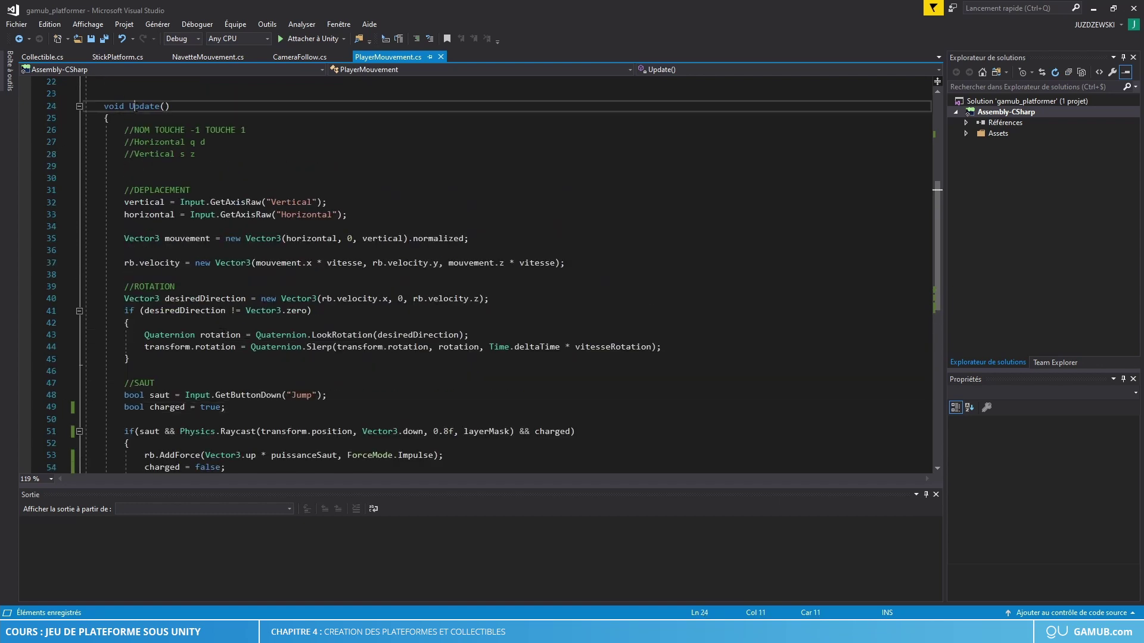
pyautogui.scroll(-2, 202, 288)
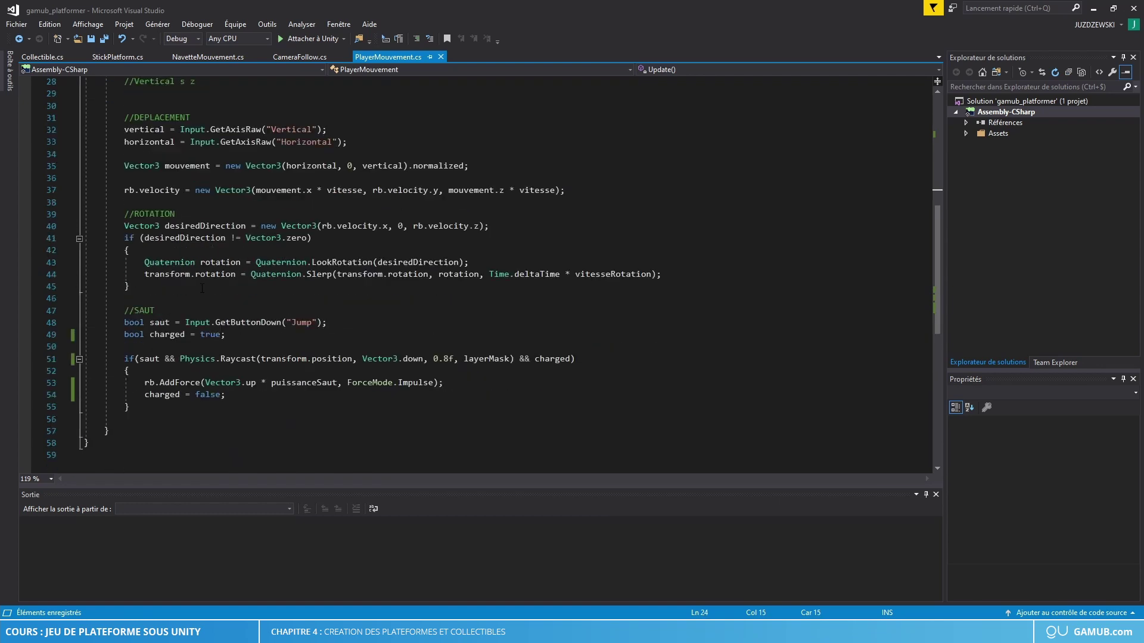
pyautogui.click(167, 334)
pyautogui.click(209, 334)
pyautogui.click(124, 129)
pyautogui.moveTo(124, 129); pyautogui.dragTo(149, 324)
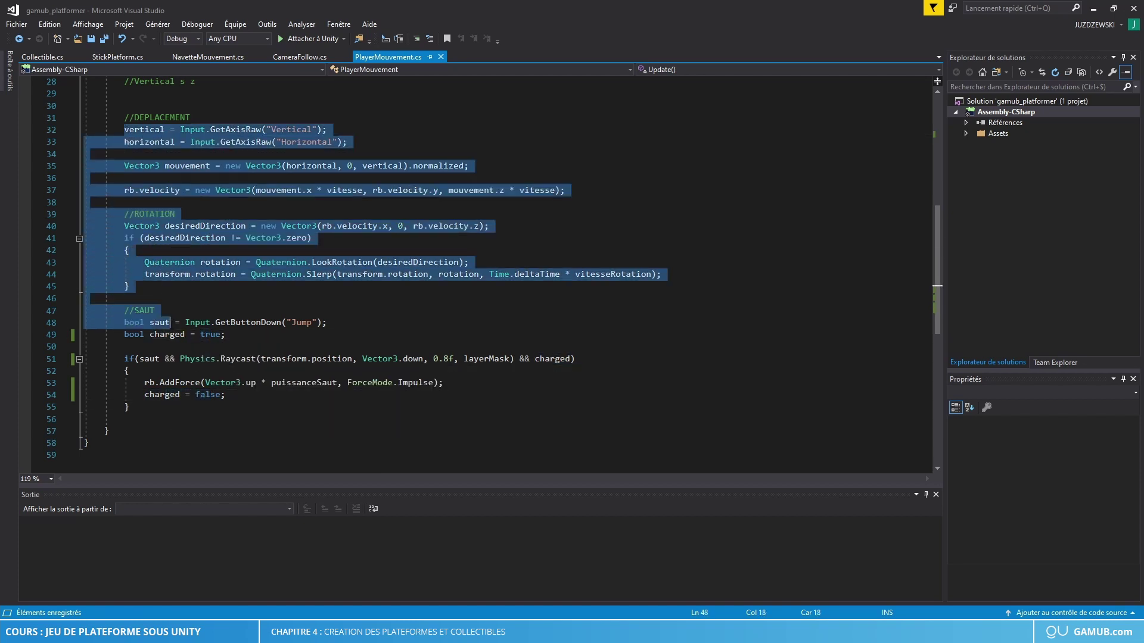
pyautogui.click(169, 334)
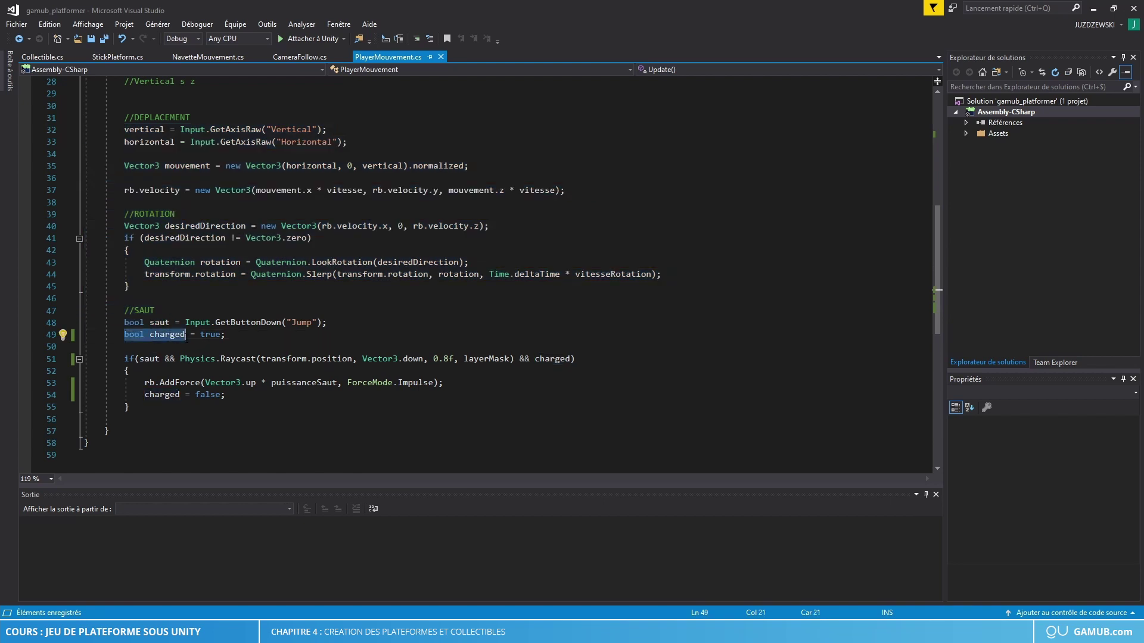
# Move bool charged = true; up under the horizontal field, save, and start play mode
pyautogui.moveTo(200, 336)
pyautogui.mouseDown()
pyautogui.moveTo(222, 341)
pyautogui.moveTo(124, 337)
pyautogui.mouseUp()
pyautogui.hotkey('ctrl', 'x')
pyautogui.scroll(8, 417, 268)
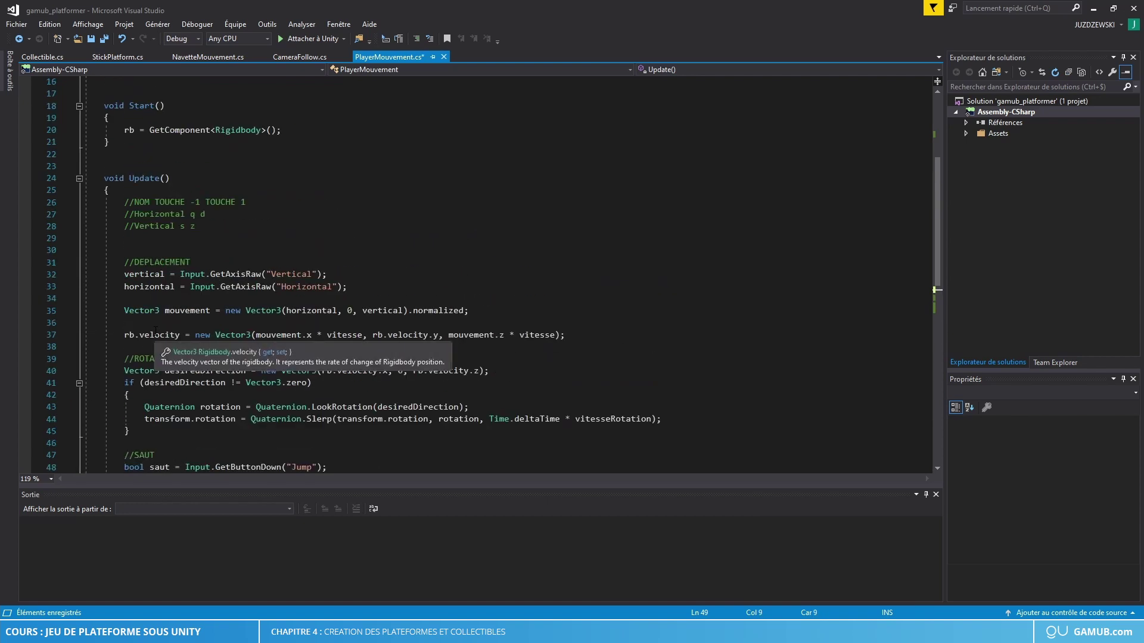
pyautogui.click(196, 154)
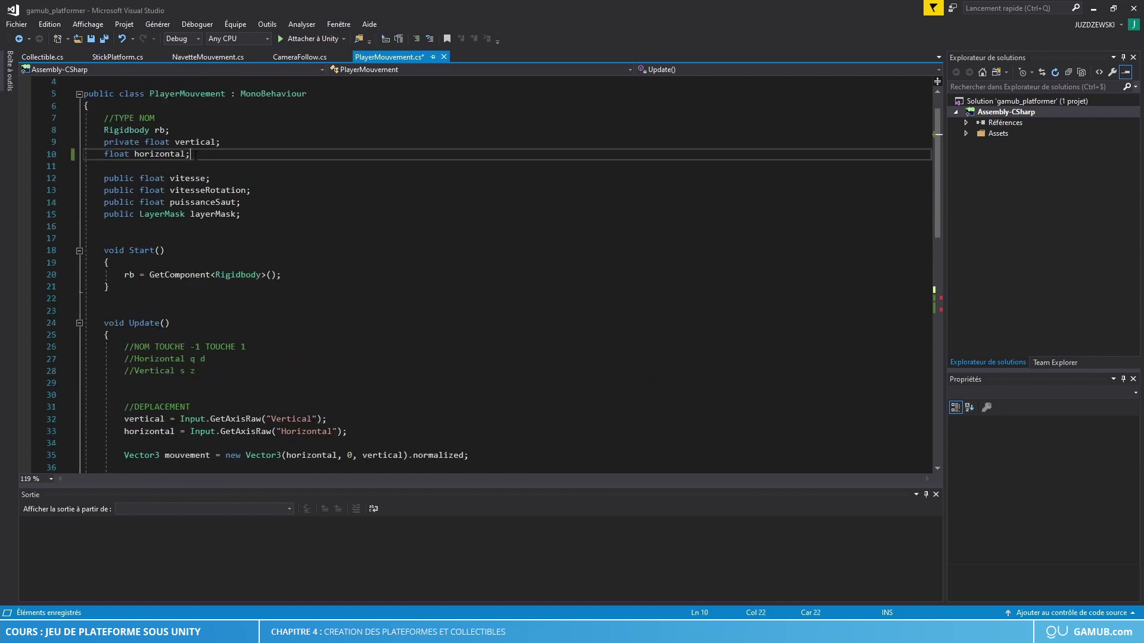
pyautogui.press('Return')
pyautogui.hotkey('ctrl', 'v')
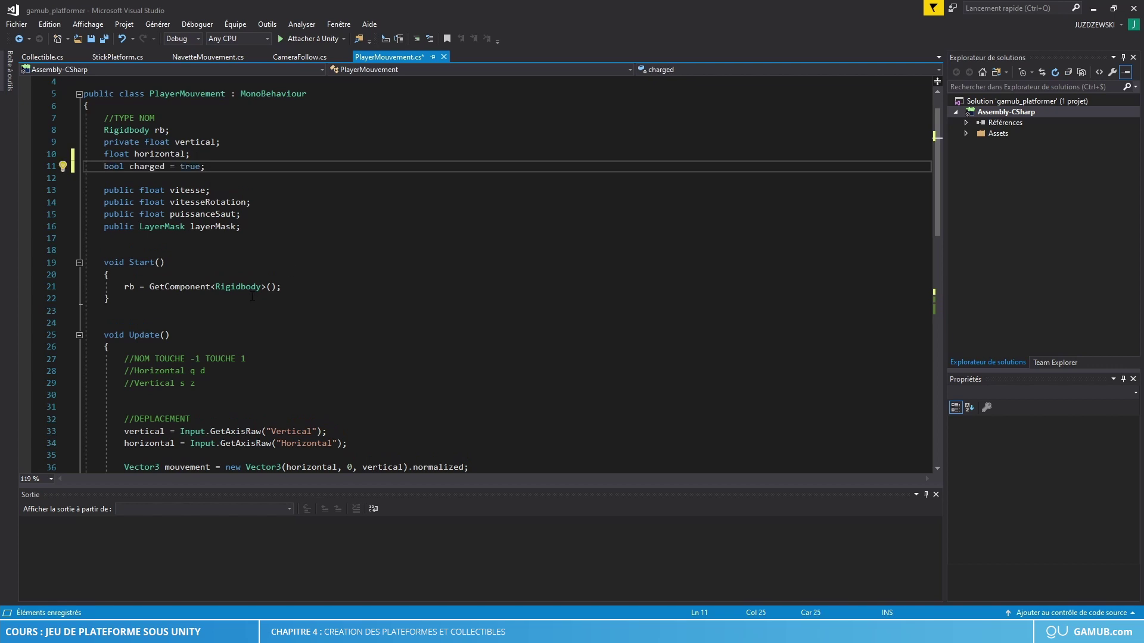
pyautogui.hotkey('ctrl', 's')
pyautogui.click(129, 615)
pyautogui.click(539, 34)
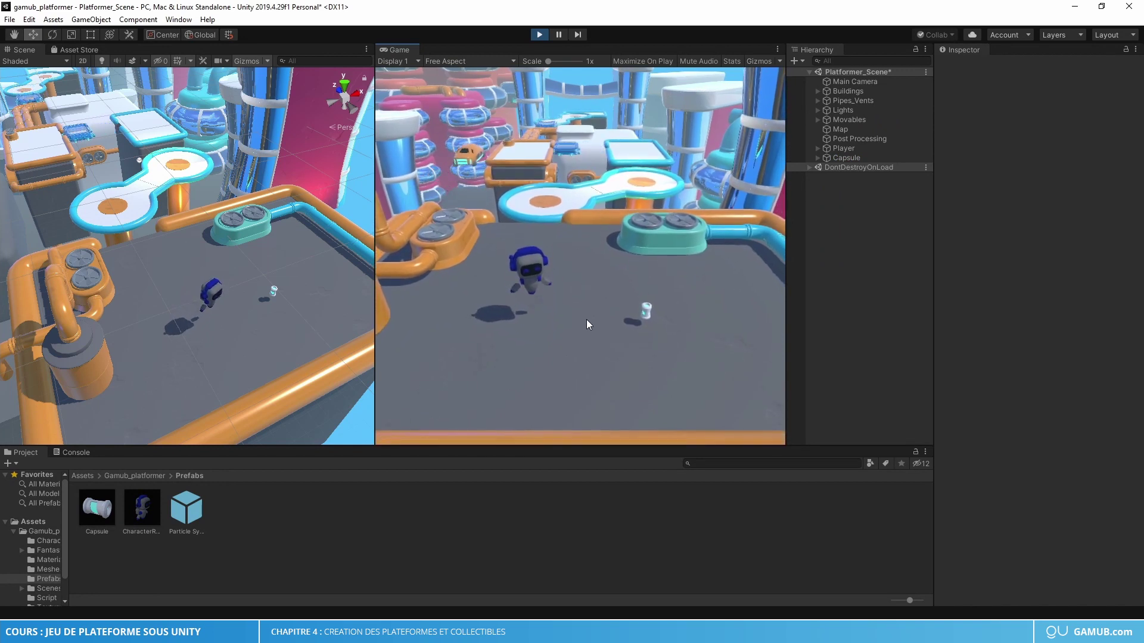
# Walk the character left, right, then forward over the capsule to collect it, and stop play
pyautogui.press('a')
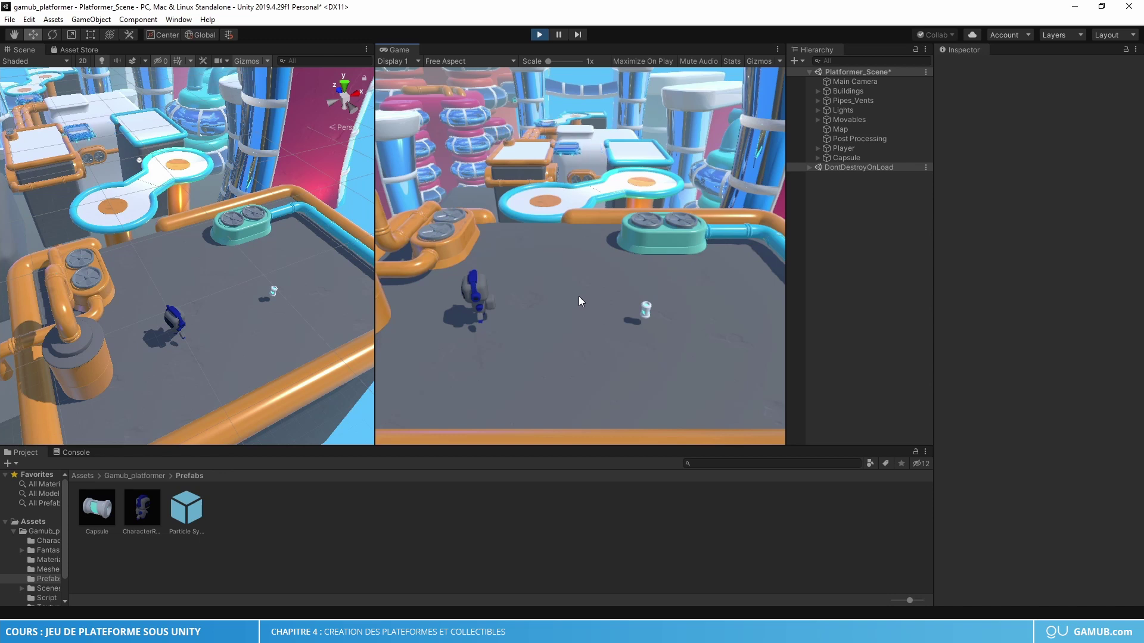
pyautogui.press('d')
pyautogui.press('d')
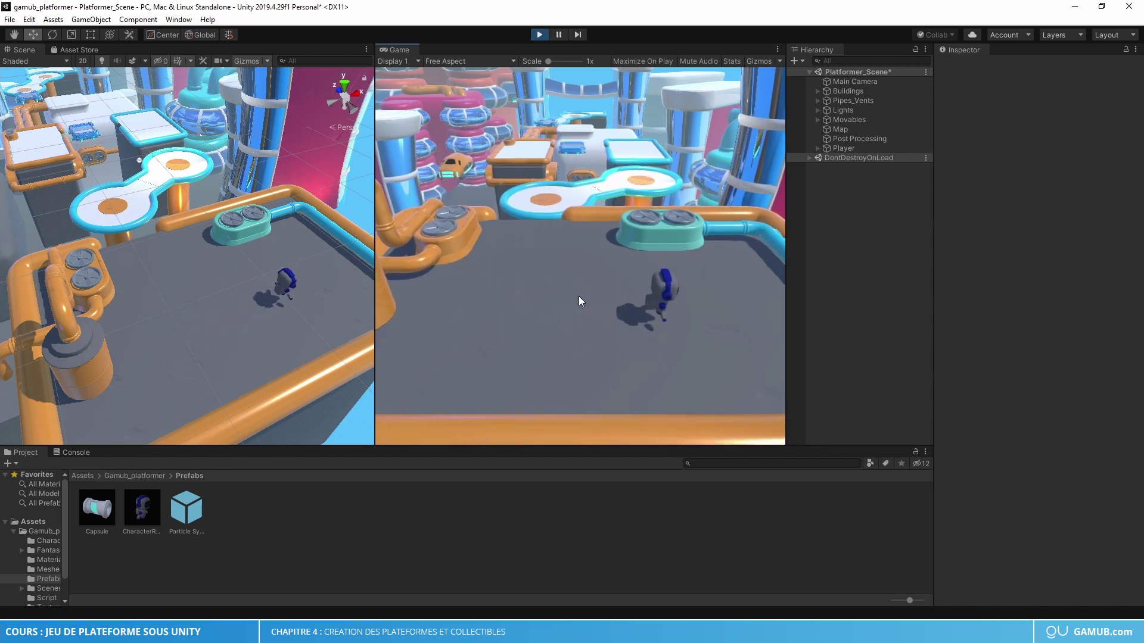
pyautogui.press('w')
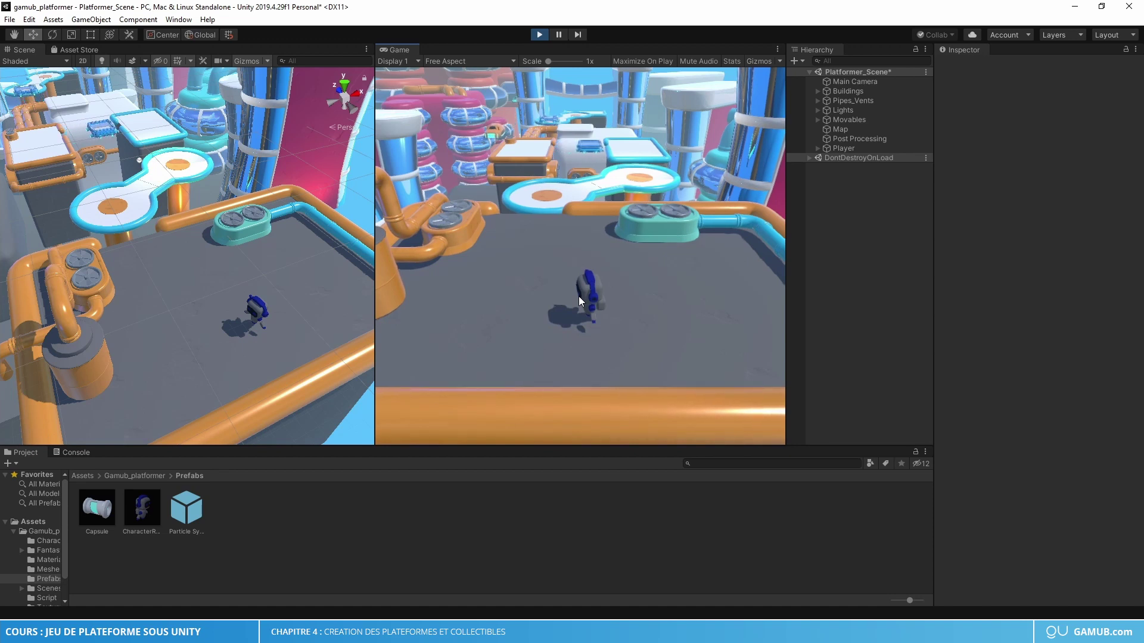
pyautogui.click(539, 35)
# In Collectible.cs, go over the trigger method, its other parameter and the tag check
pyautogui.hotkey('alt', 'Tab')
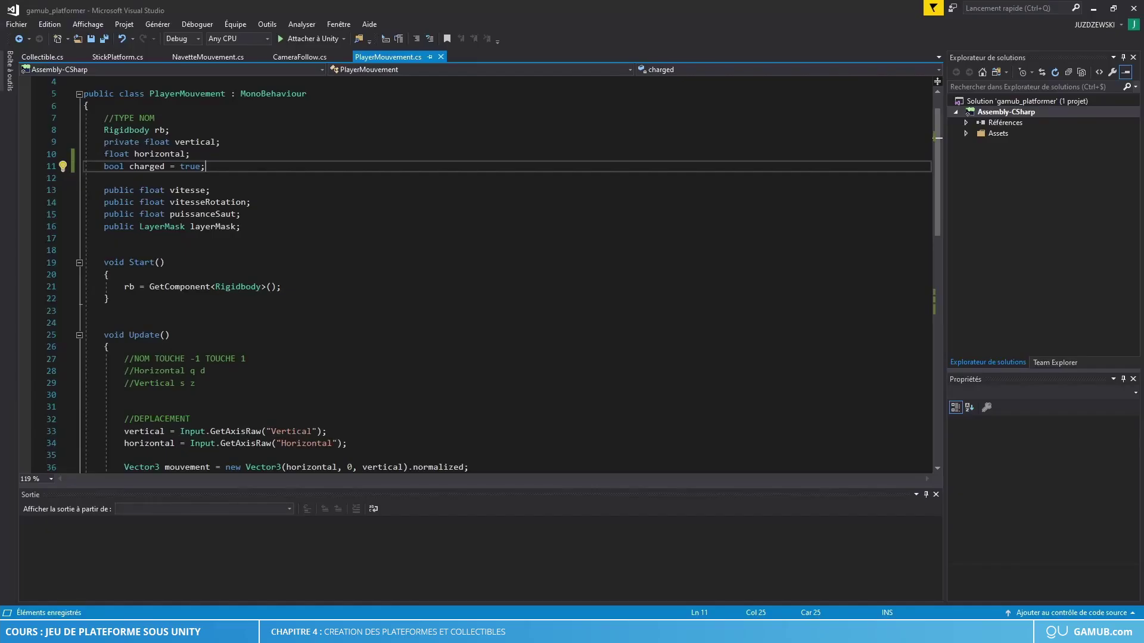
pyautogui.click(42, 56)
pyautogui.write('//RECUPERATION')
pyautogui.click(221, 206)
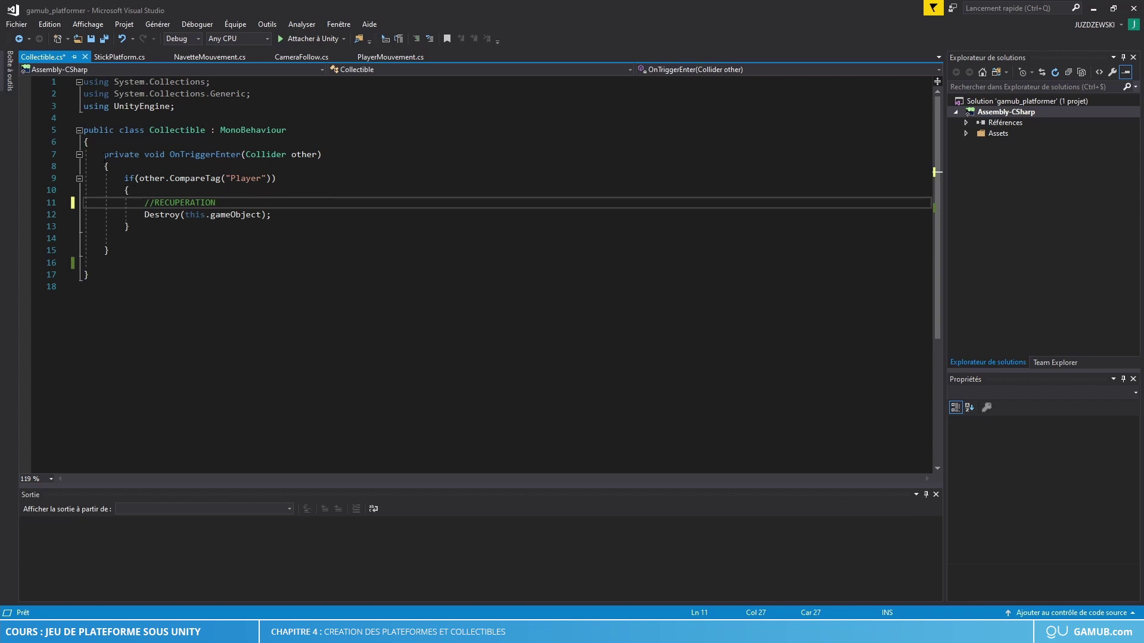
pyautogui.moveTo(104, 156); pyautogui.dragTo(110, 250)
pyautogui.press('Right')
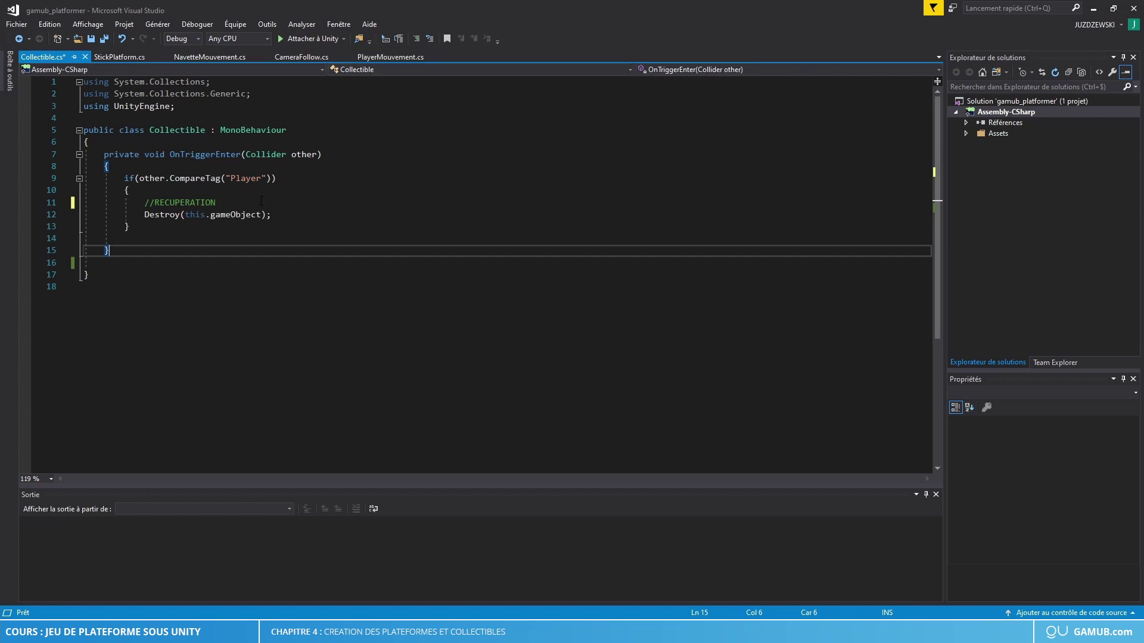
pyautogui.click(305, 155)
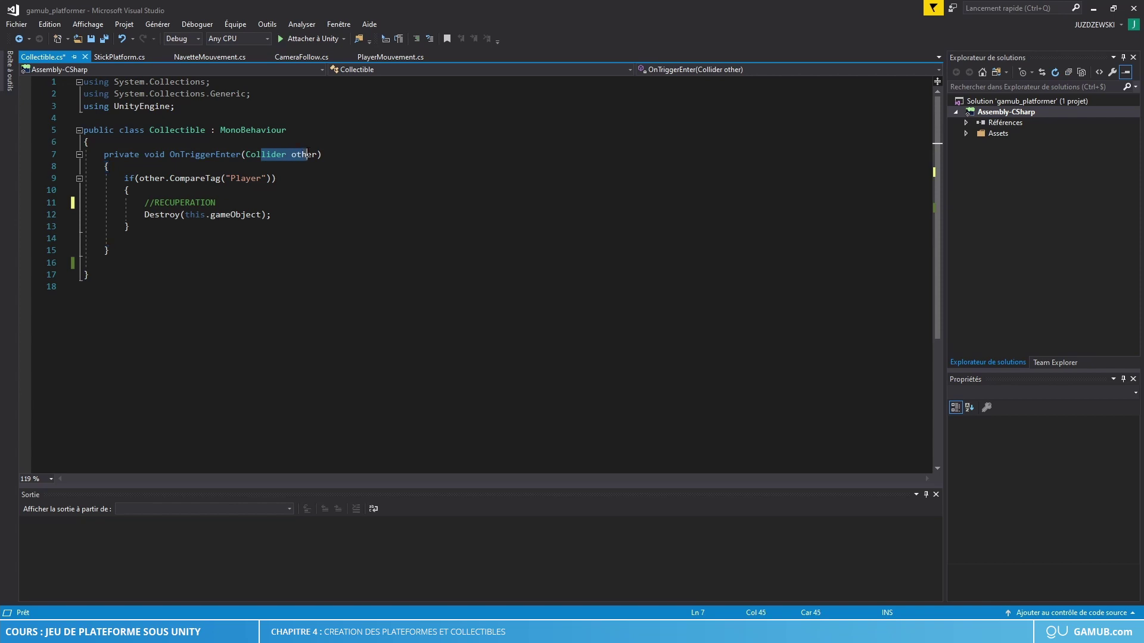
pyautogui.moveTo(200, 179); pyautogui.dragTo(249, 180)
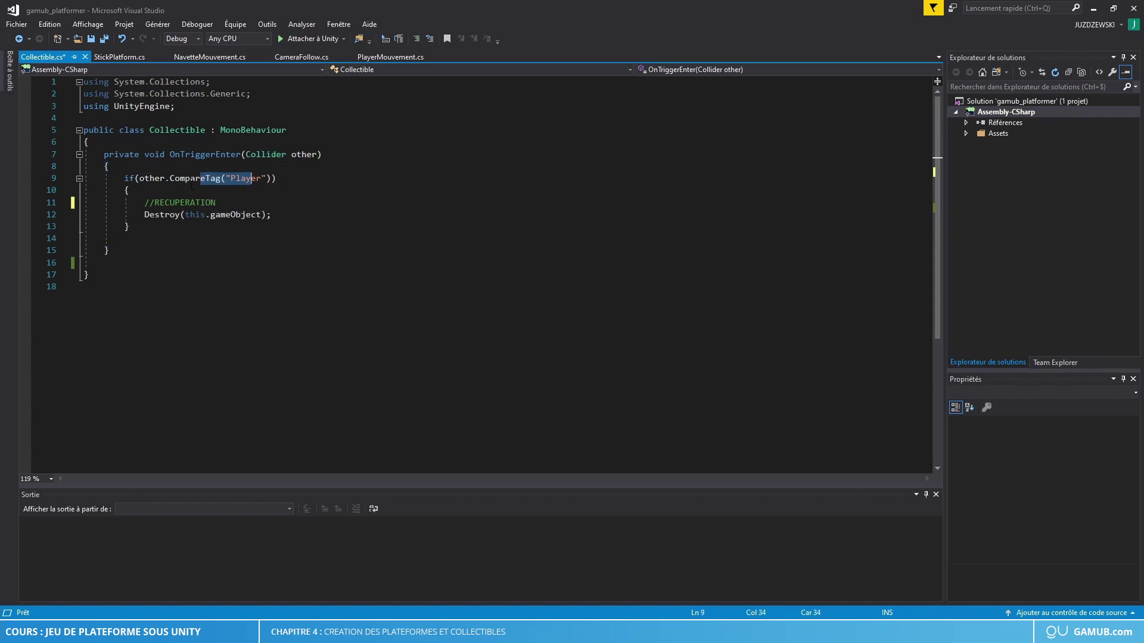
pyautogui.doubleClick(157, 179)
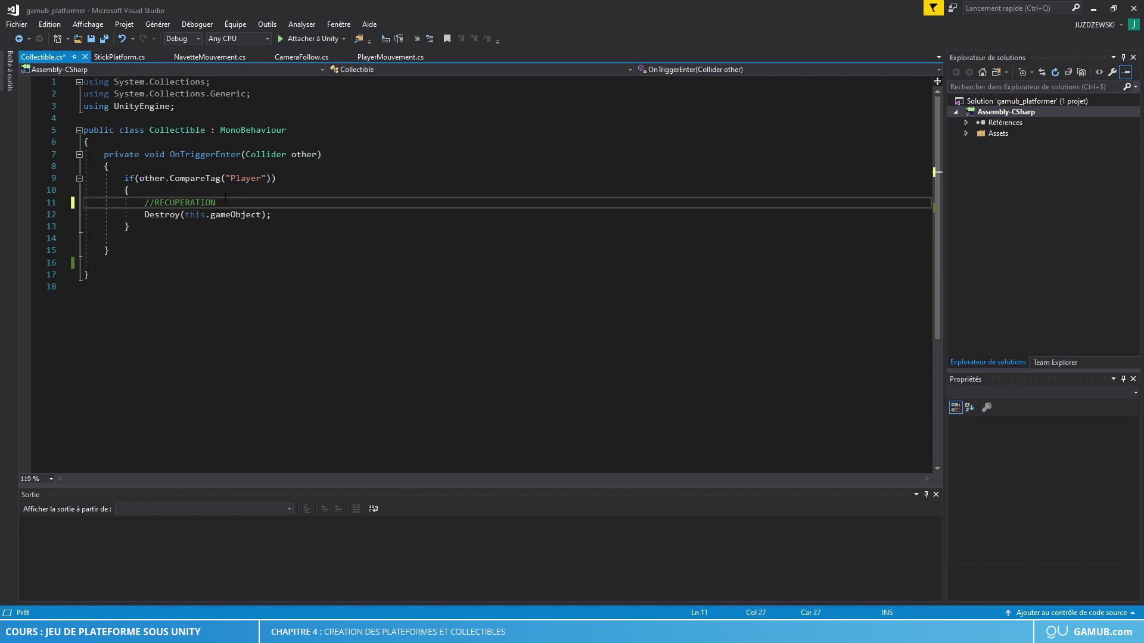
# Under //RECUPERATION, write other.GetComponent<PlayerMouvement>(). and browse its member list
pyautogui.press('Return')
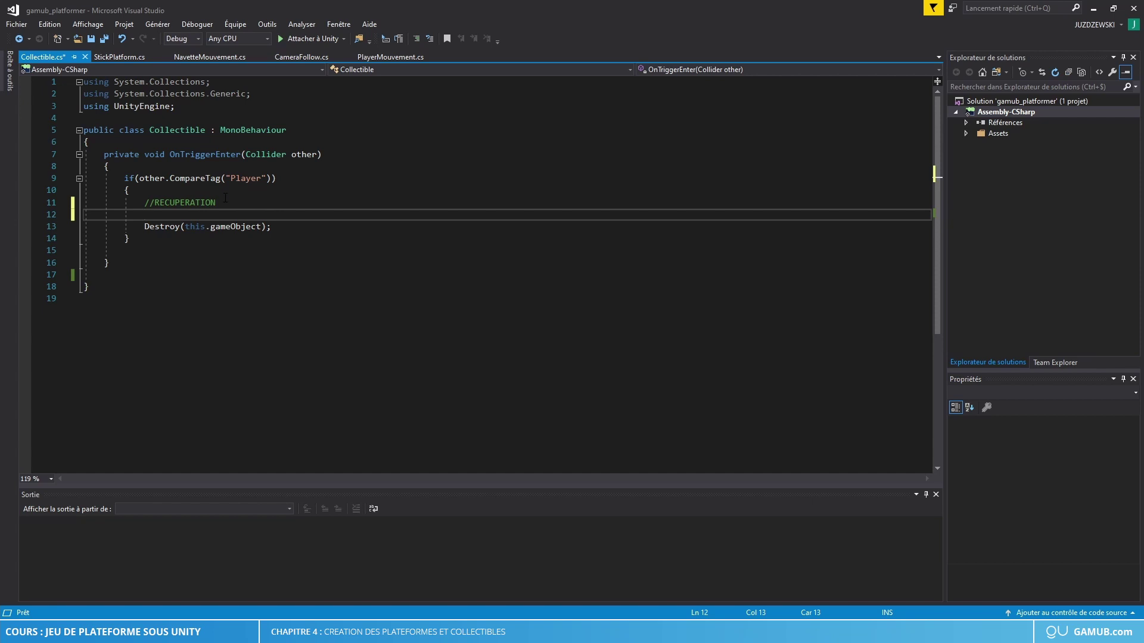
pyautogui.write('other')
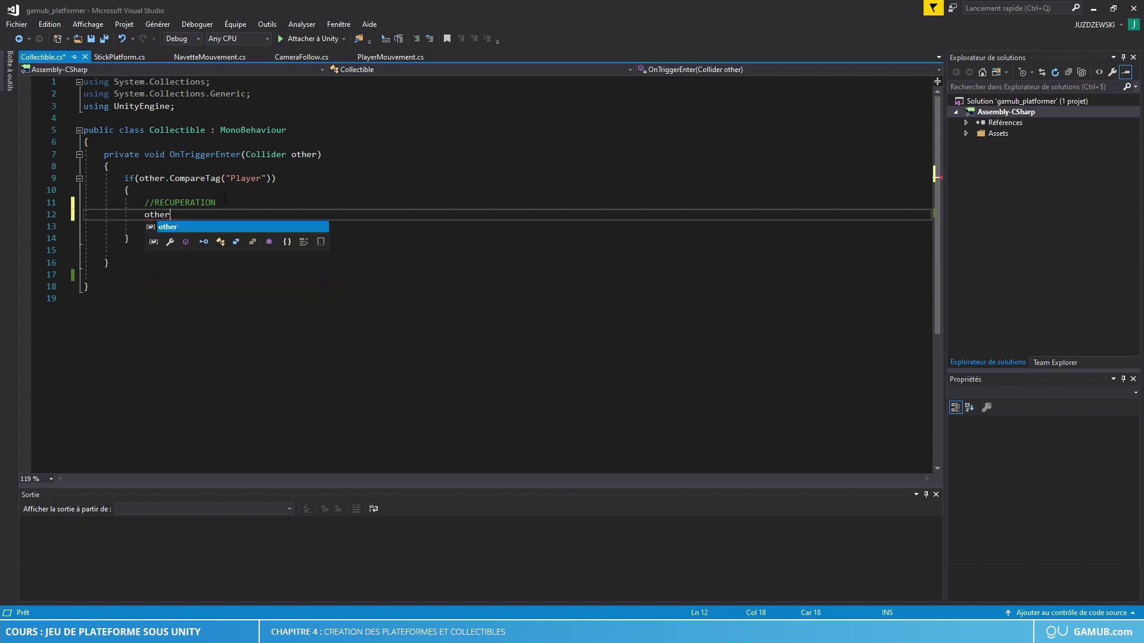
pyautogui.write('.')
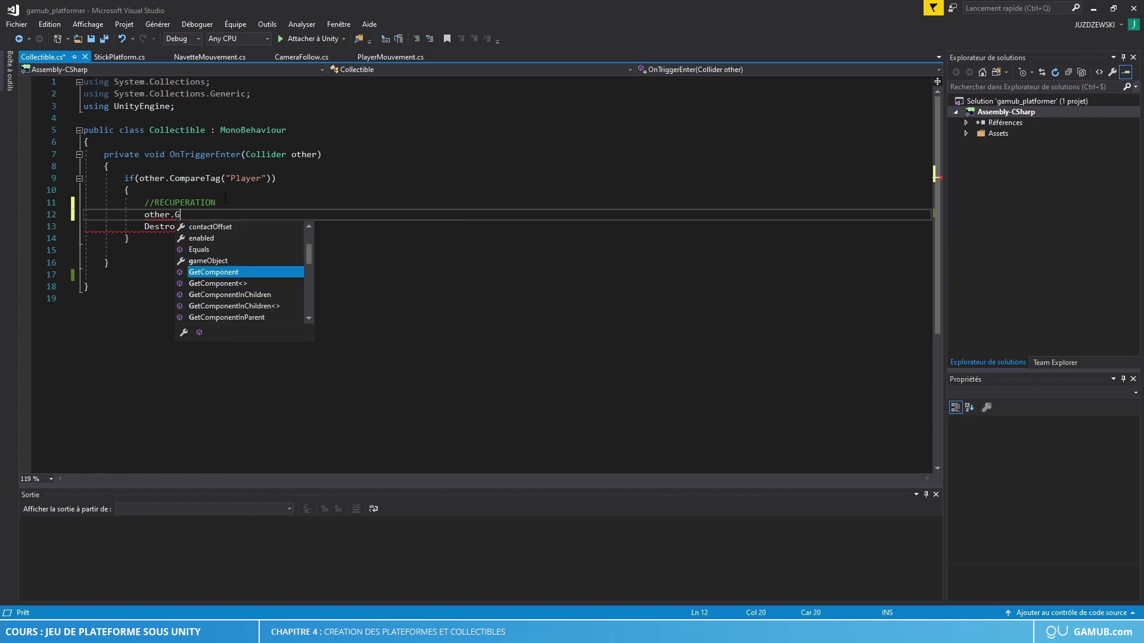
pyautogui.write('GetC')
pyautogui.press('Tab')
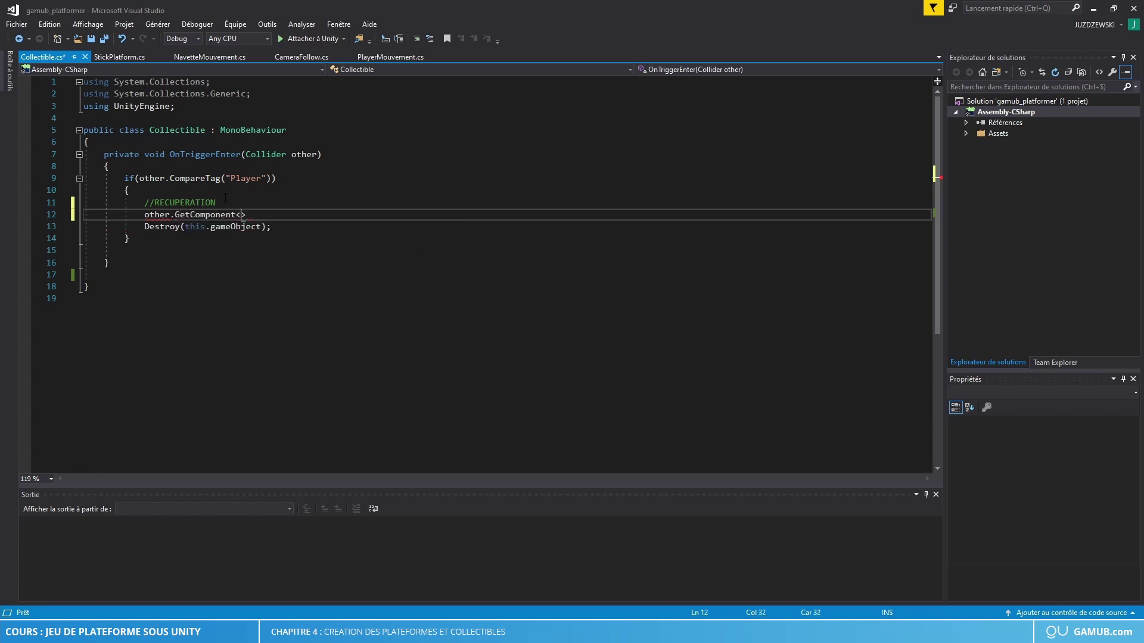
pyautogui.write('Player')
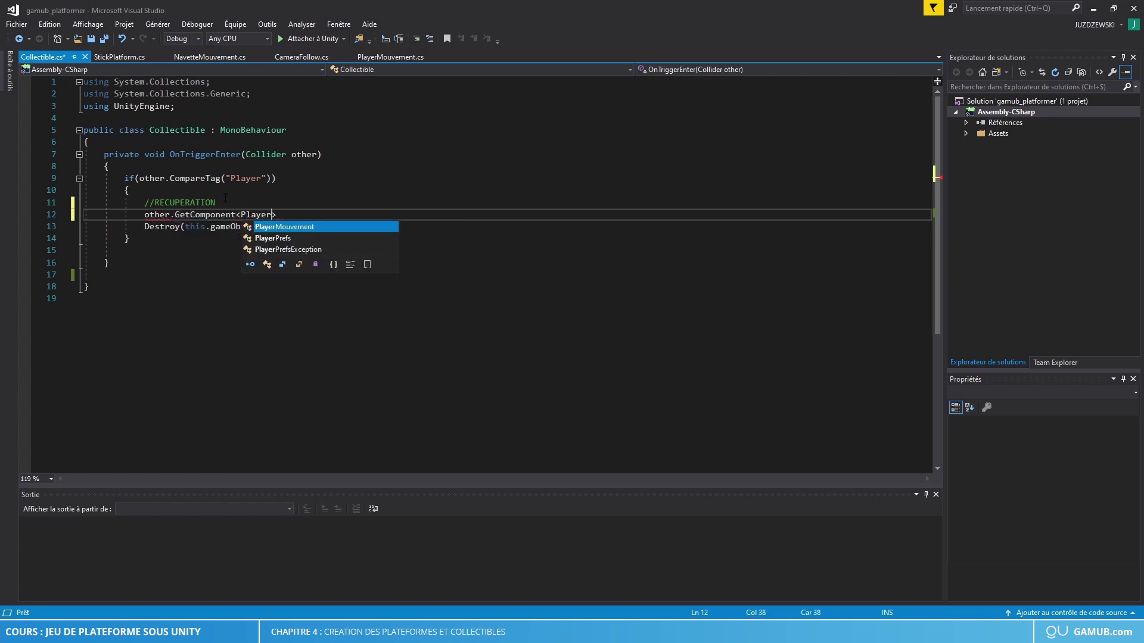
pyautogui.press('Tab')
pyautogui.write('()')
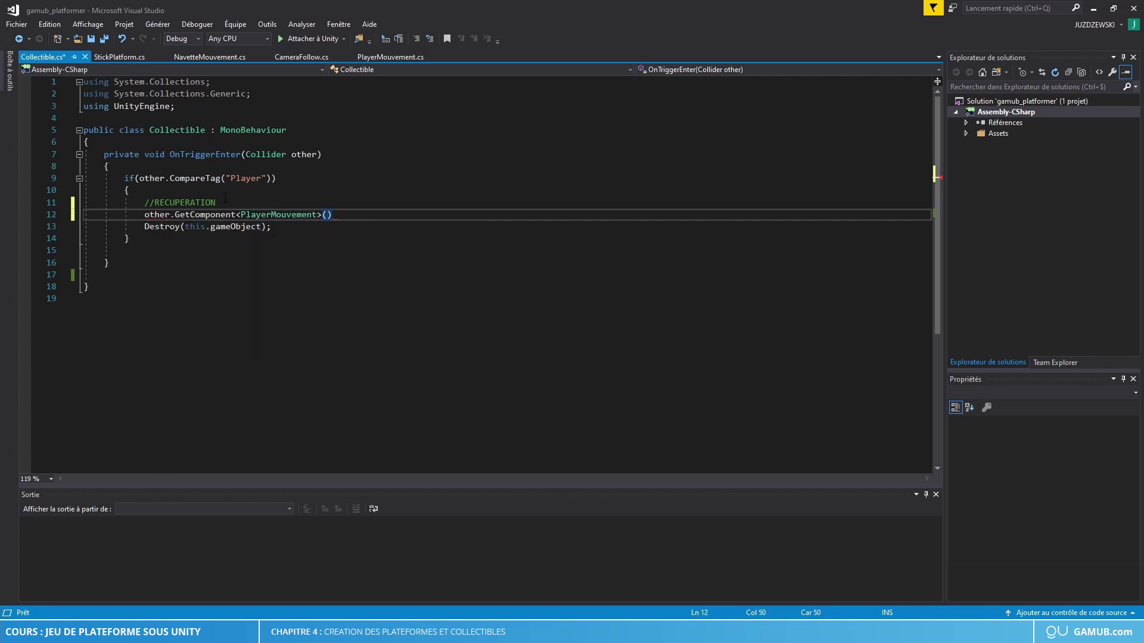
pyautogui.write('.')
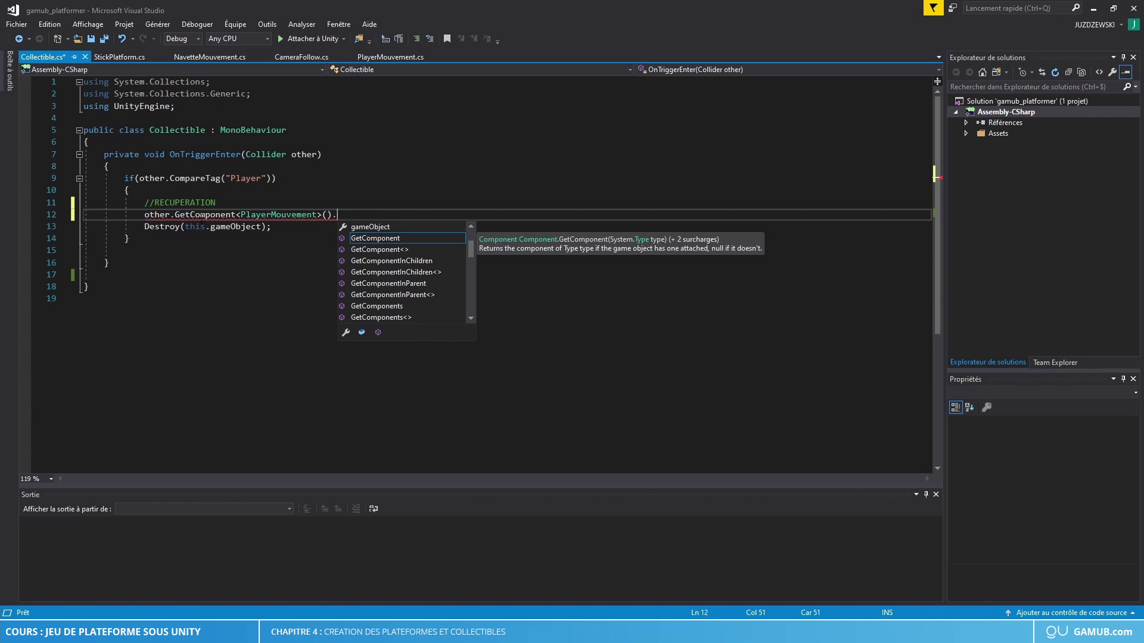
pyautogui.scroll(-2, 413, 286)
pyautogui.scroll(-2, 412, 286)
pyautogui.scroll(-2, 402, 283)
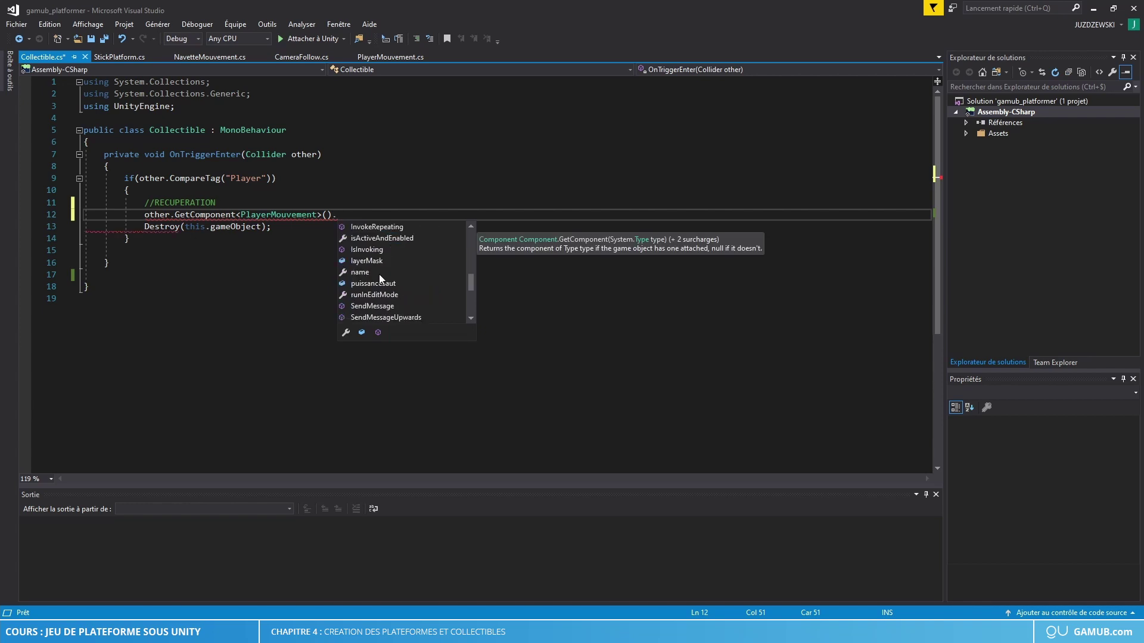
pyautogui.click(366, 263)
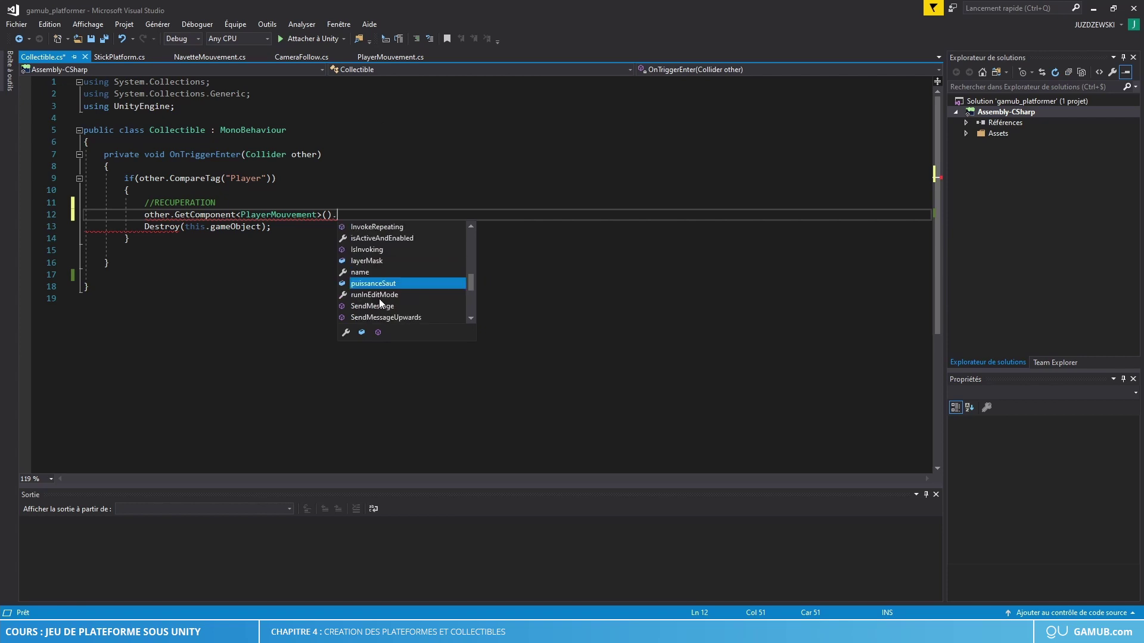
pyautogui.scroll(-5, 379, 298)
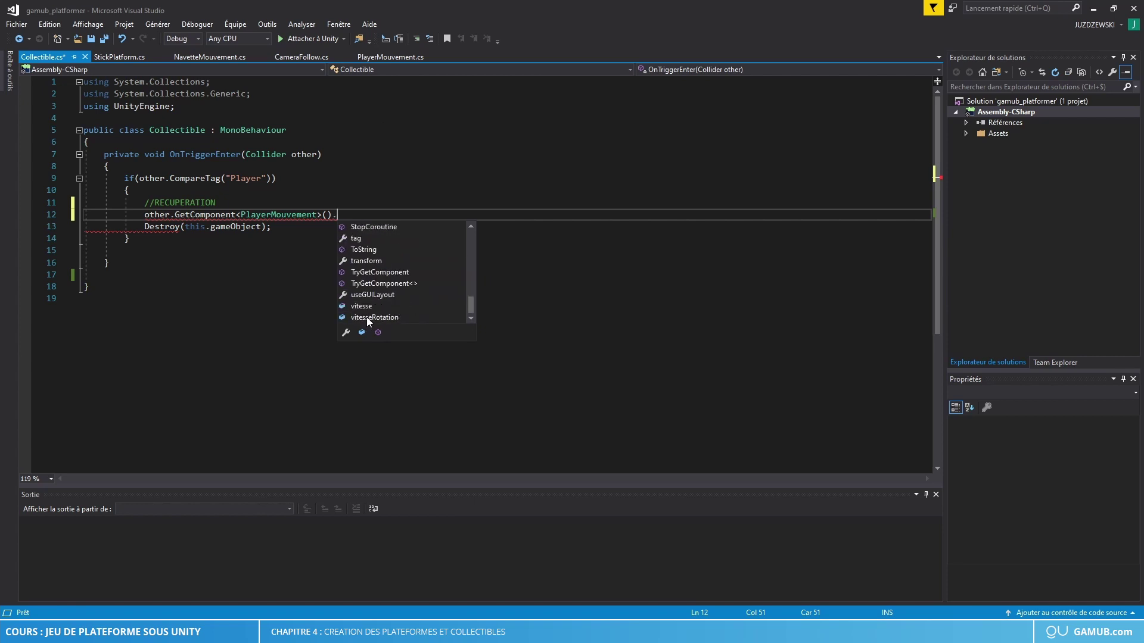
pyautogui.scroll(4, 375, 293)
pyautogui.scroll(5, 375, 293)
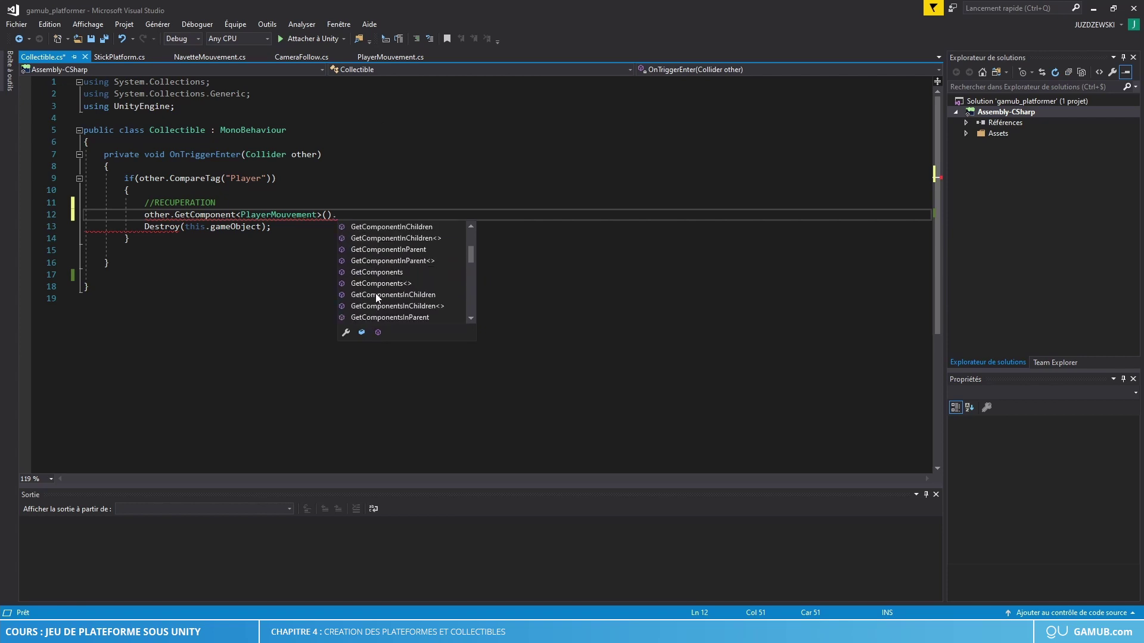
pyautogui.scroll(4, 375, 293)
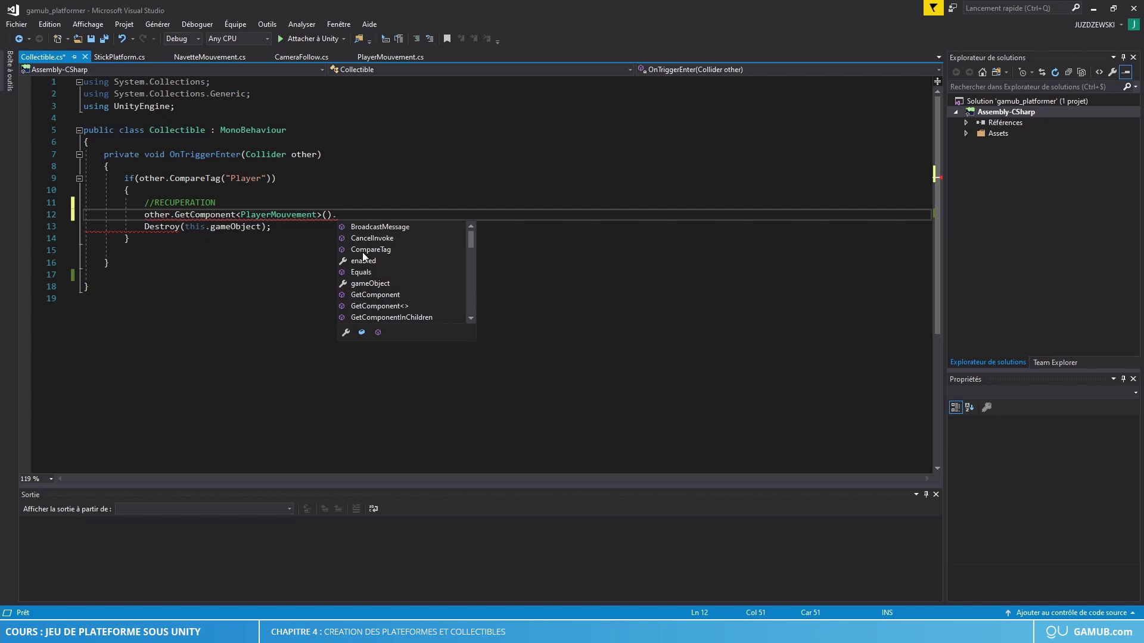
# Make the charged field public in PlayerMouvement.cs and save
pyautogui.click(379, 57)
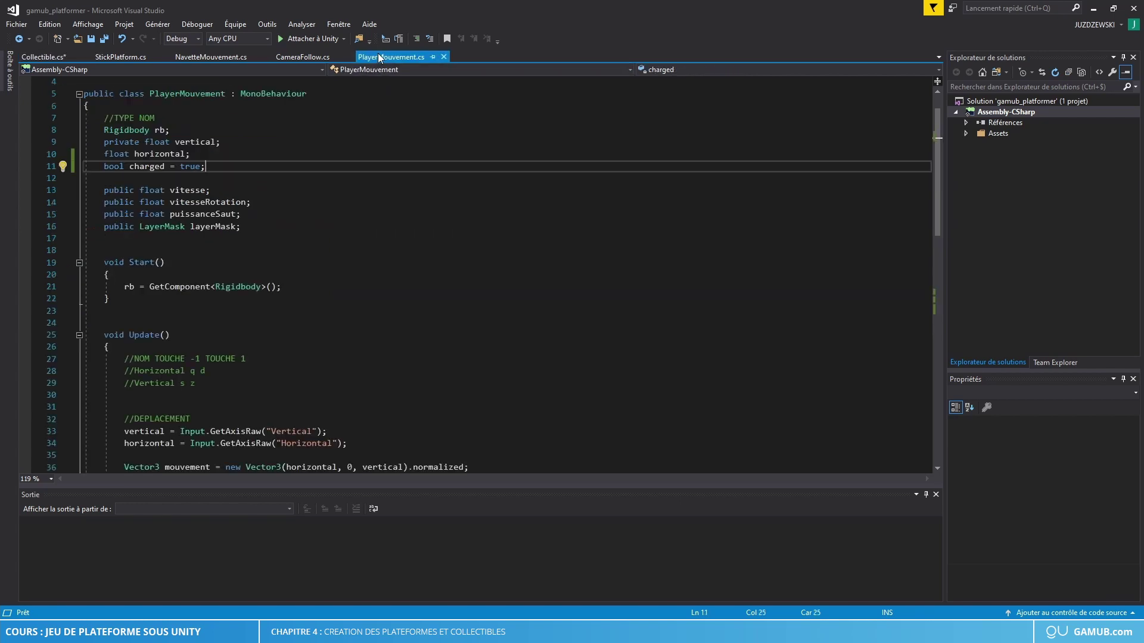
pyautogui.doubleClick(109, 167)
pyautogui.click(130, 190)
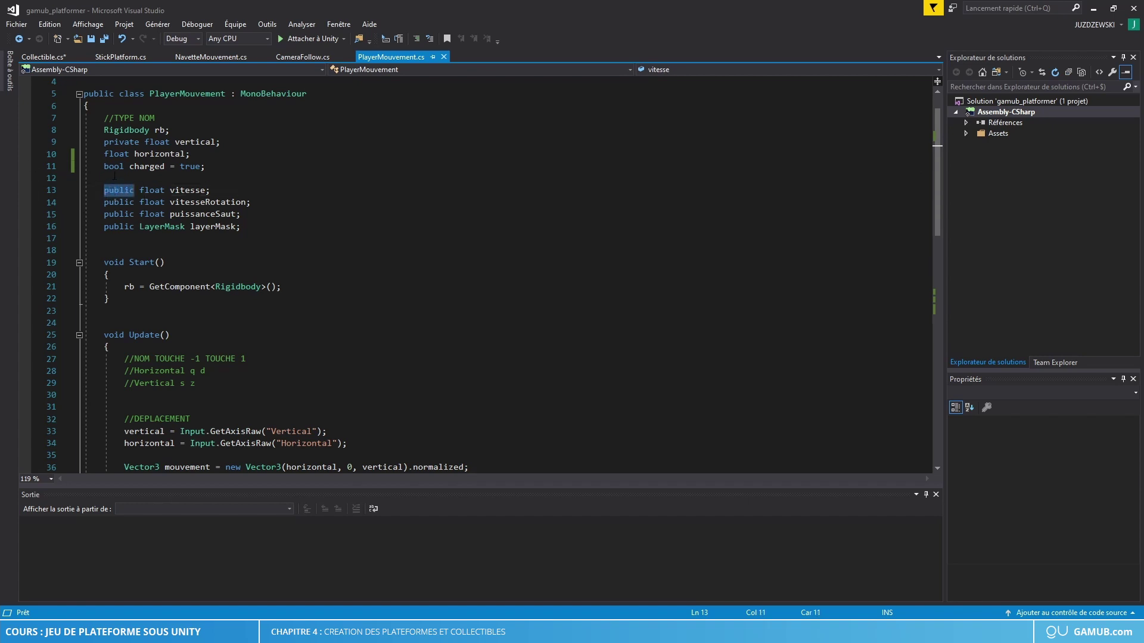
pyautogui.click(105, 166)
pyautogui.write('public')
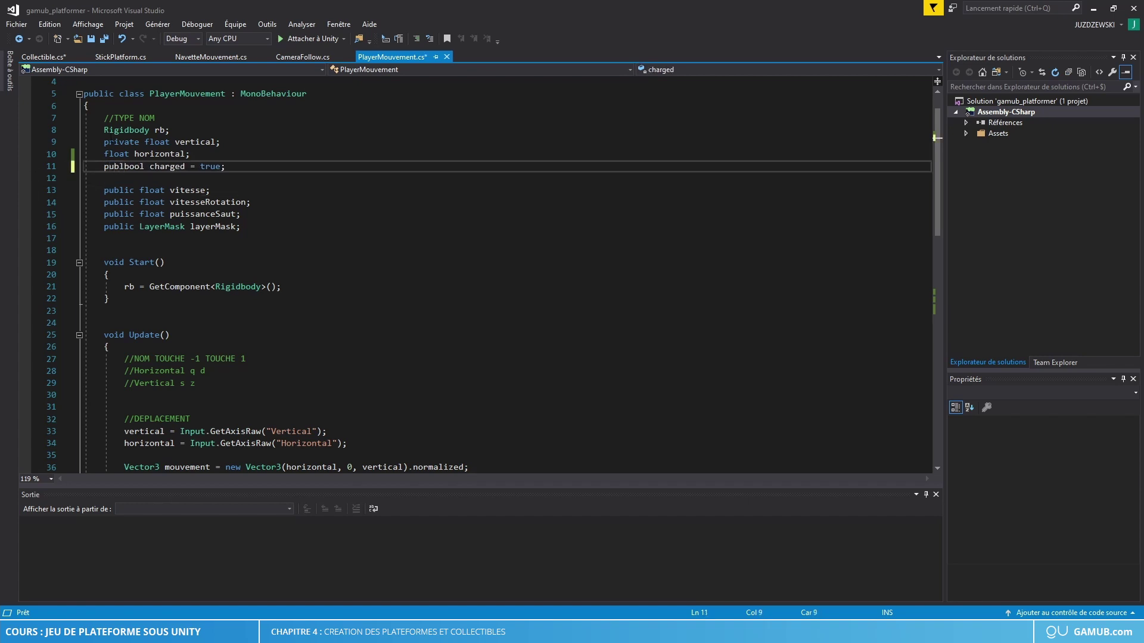
pyautogui.hotkey('ctrl', 's')
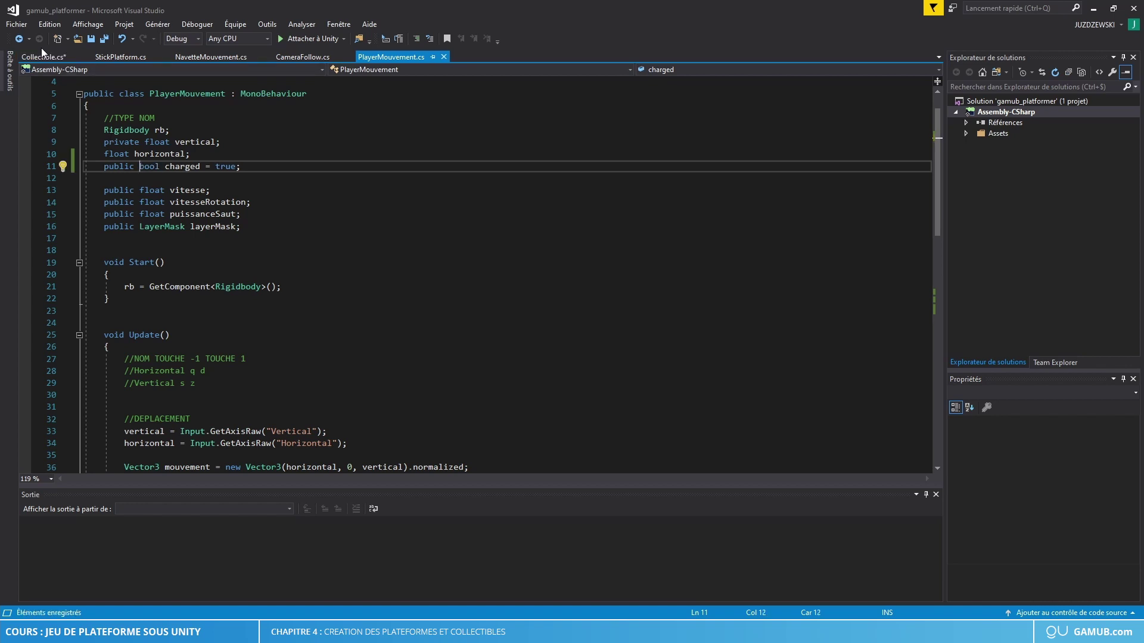
# Complete the Collectible line with .charged = true;, save, and start play mode in Unity
pyautogui.click(39, 57)
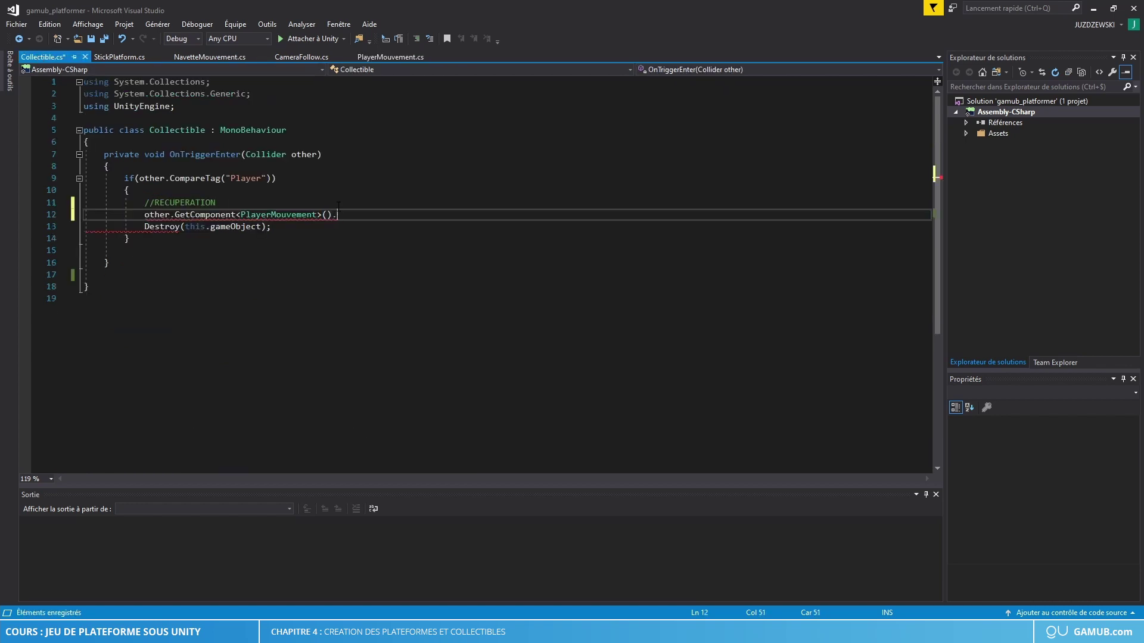
pyautogui.write('.')
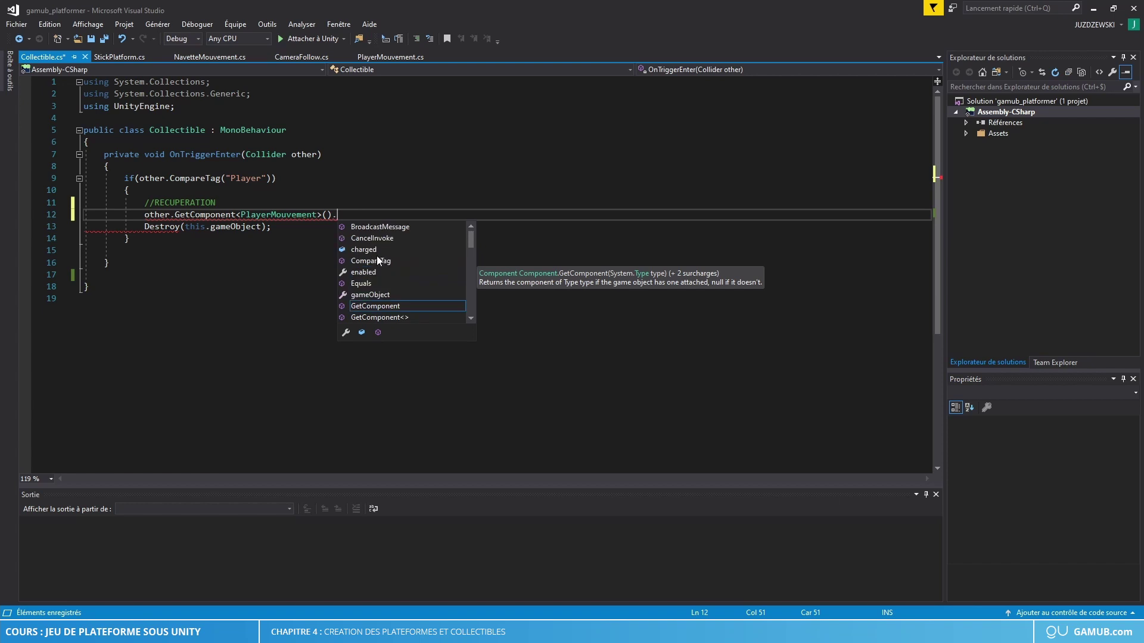
pyautogui.write('char')
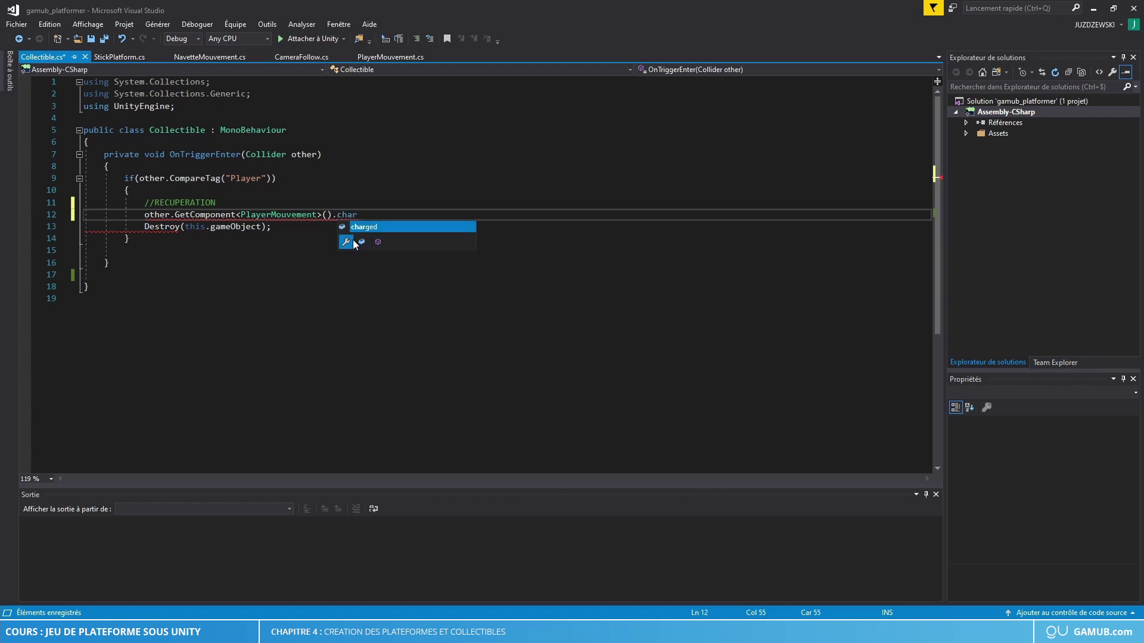
pyautogui.write('ged')
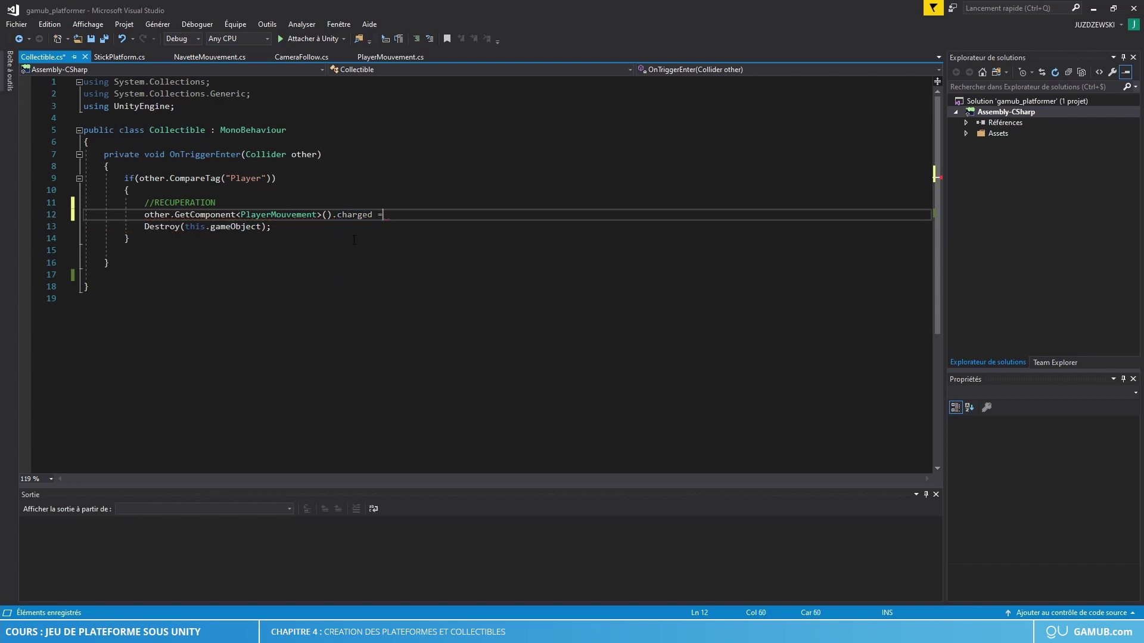
pyautogui.write(' = true;')
pyautogui.hotkey('ctrl', 's')
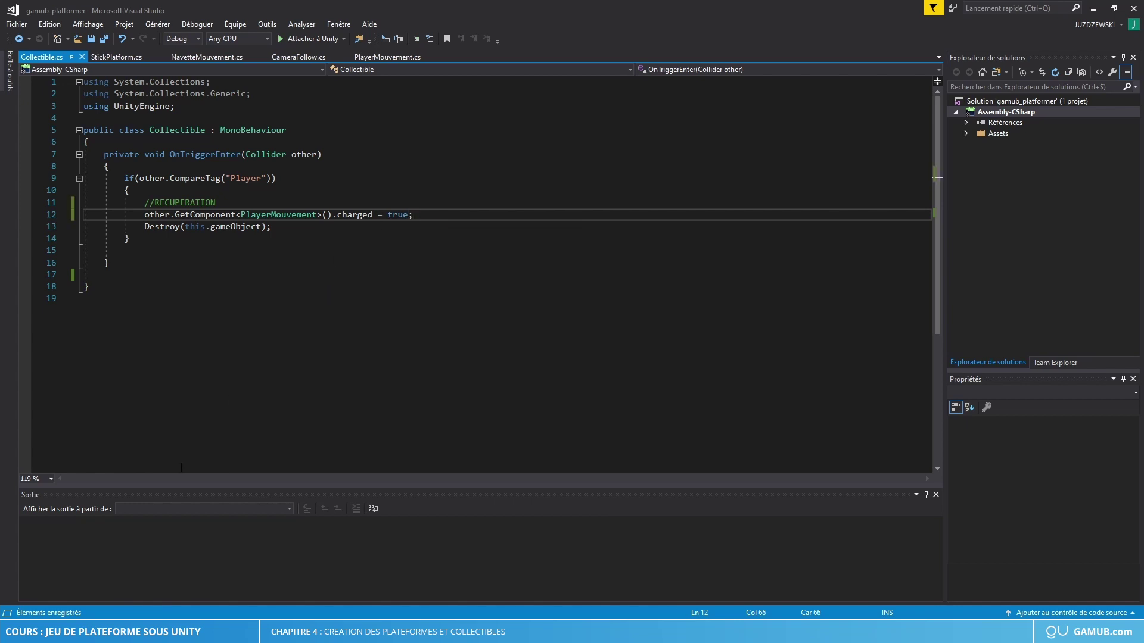
pyautogui.hotkey('alt', 'Tab')
pyautogui.click(539, 34)
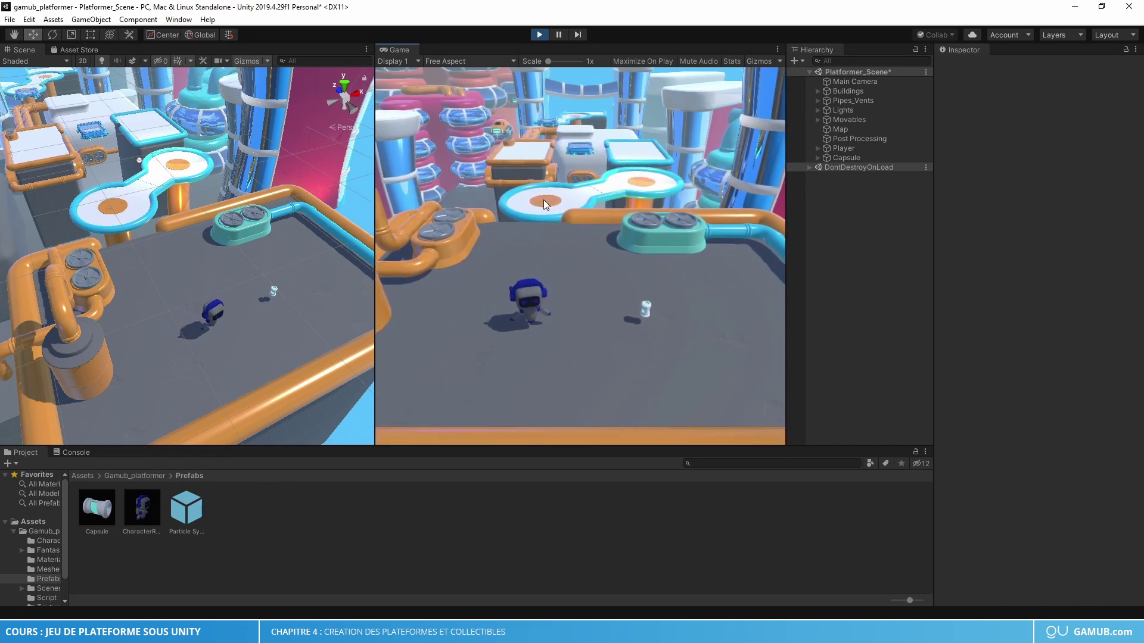
# Walk into the capsule and jump, stop the game, and pan the scene view over the level
pyautogui.press('d')
pyautogui.press('a')
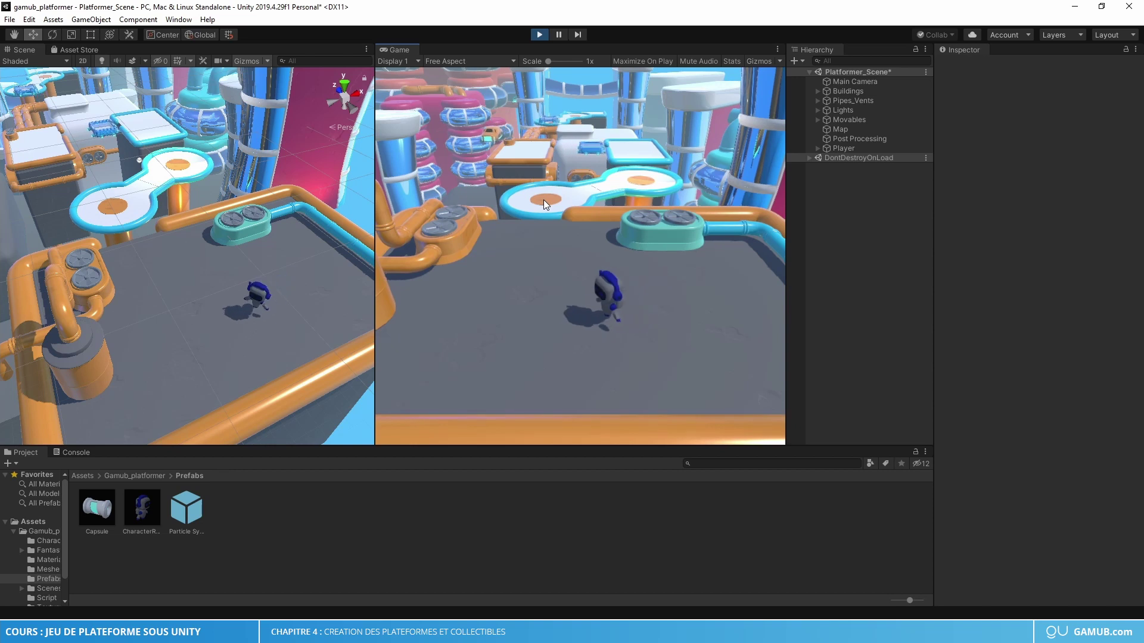
pyautogui.press('space')
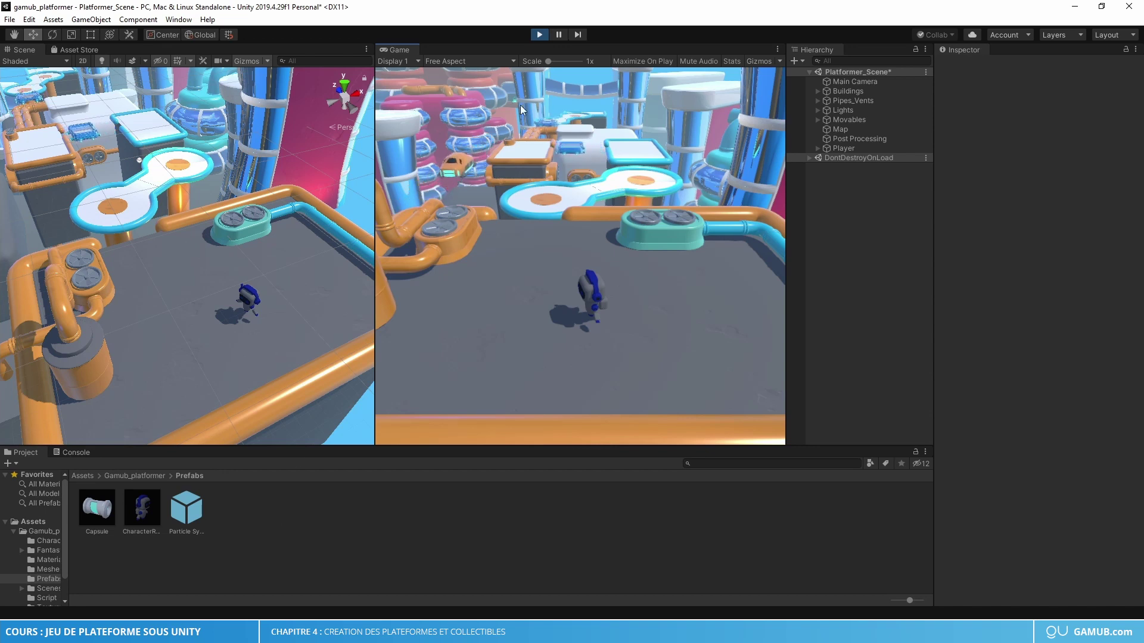
pyautogui.click(540, 35)
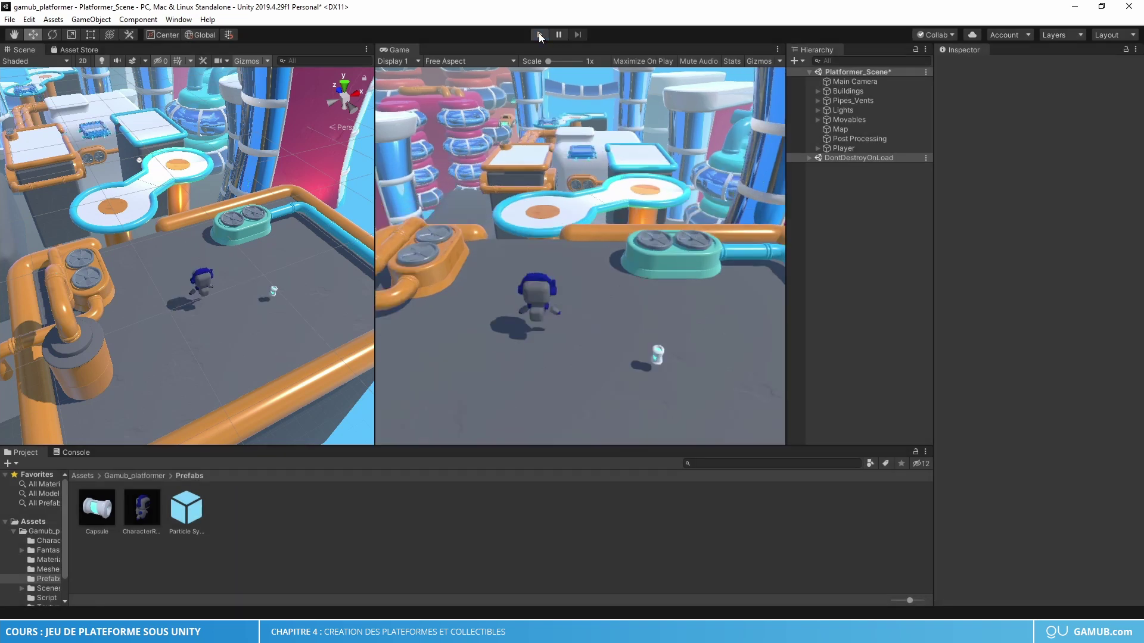
pyautogui.moveTo(208, 230); pyautogui.dragTo(118, 269, button='middle')
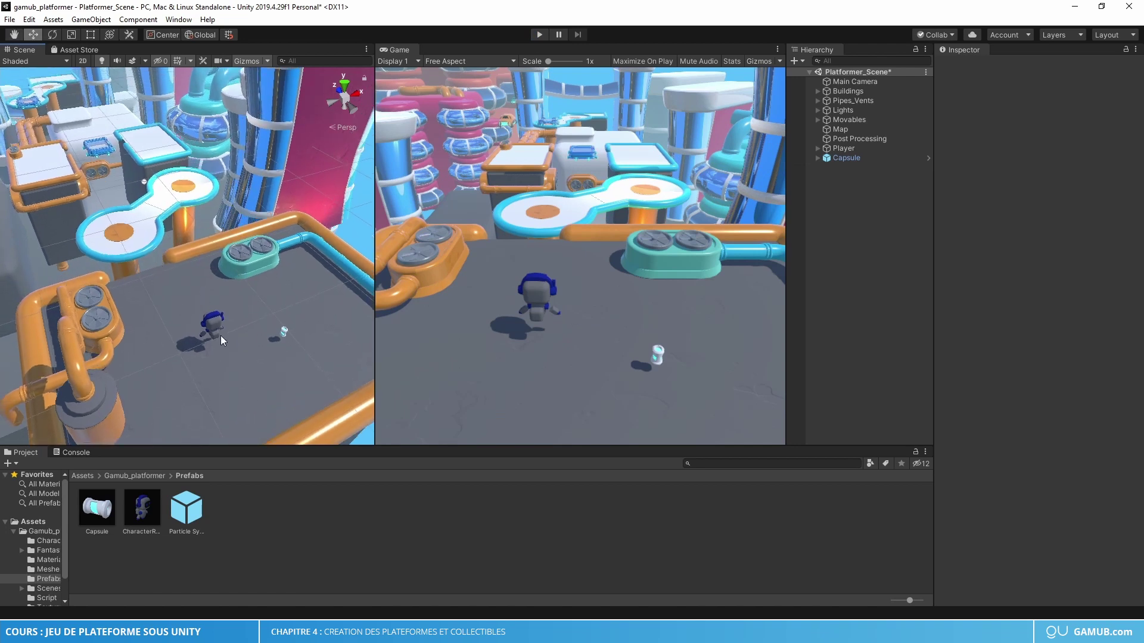
# Move the existing Capsule onto the figure-eight platform
pyautogui.moveTo(282, 339); pyautogui.dragTo(295, 349, button='middle')
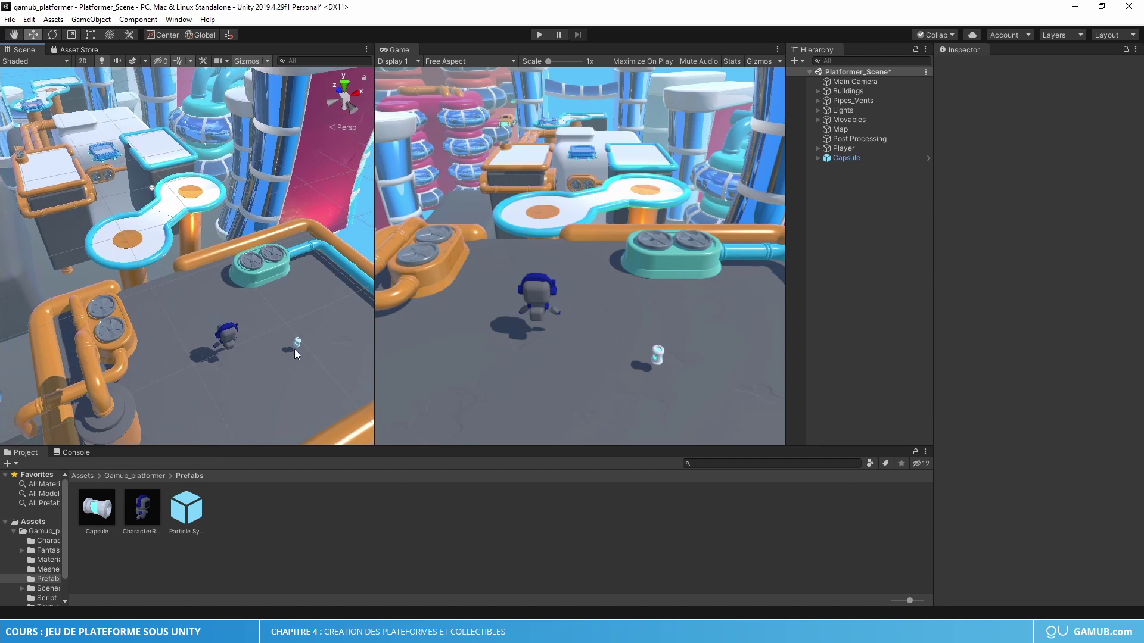
pyautogui.click(299, 344)
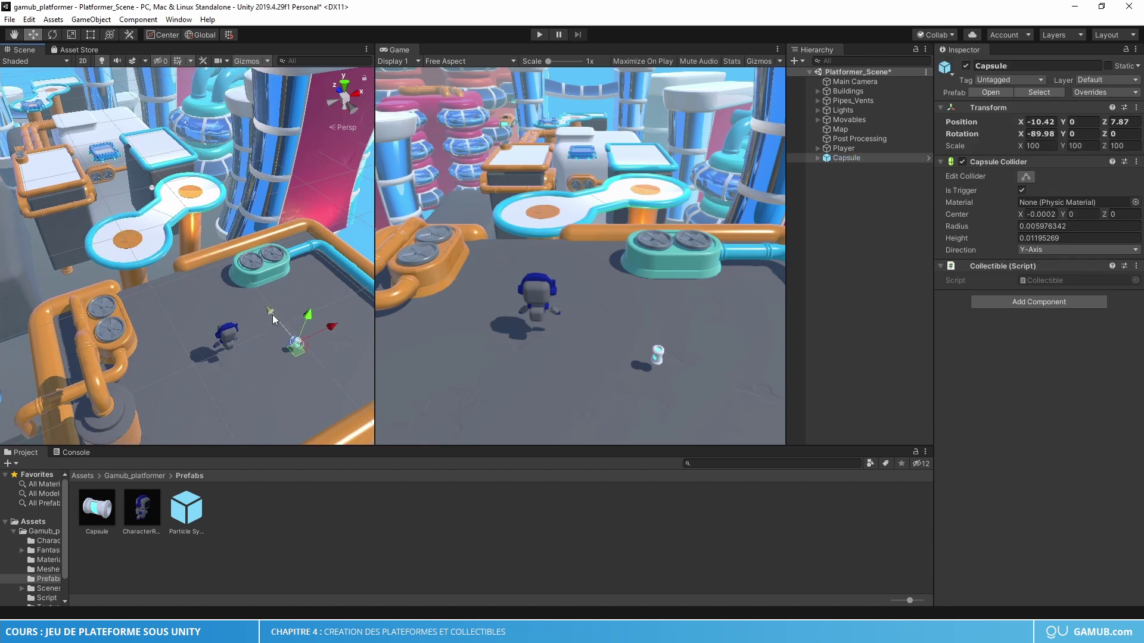
pyautogui.moveTo(273, 315)
pyautogui.mouseDown()
pyautogui.moveTo(116, 198)
pyautogui.moveTo(124, 182)
pyautogui.moveTo(188, 210)
pyautogui.mouseUp()
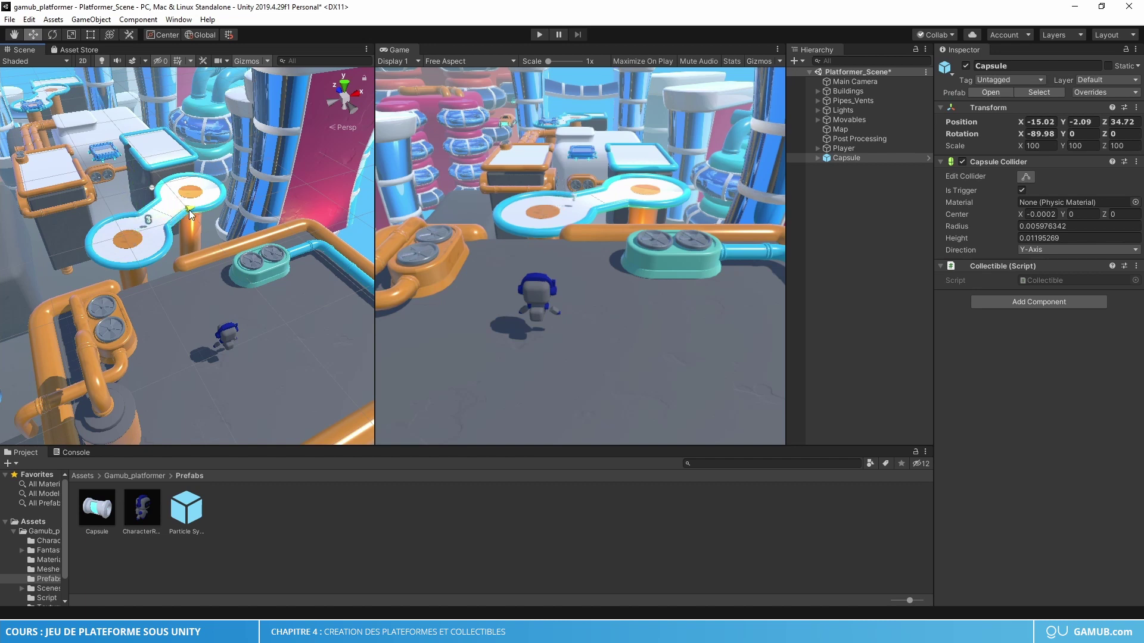
# Drop a Capsule prefab copy, Capsule (1), onto the white platform and raise it above the surface
pyautogui.scroll(3, 202, 316)
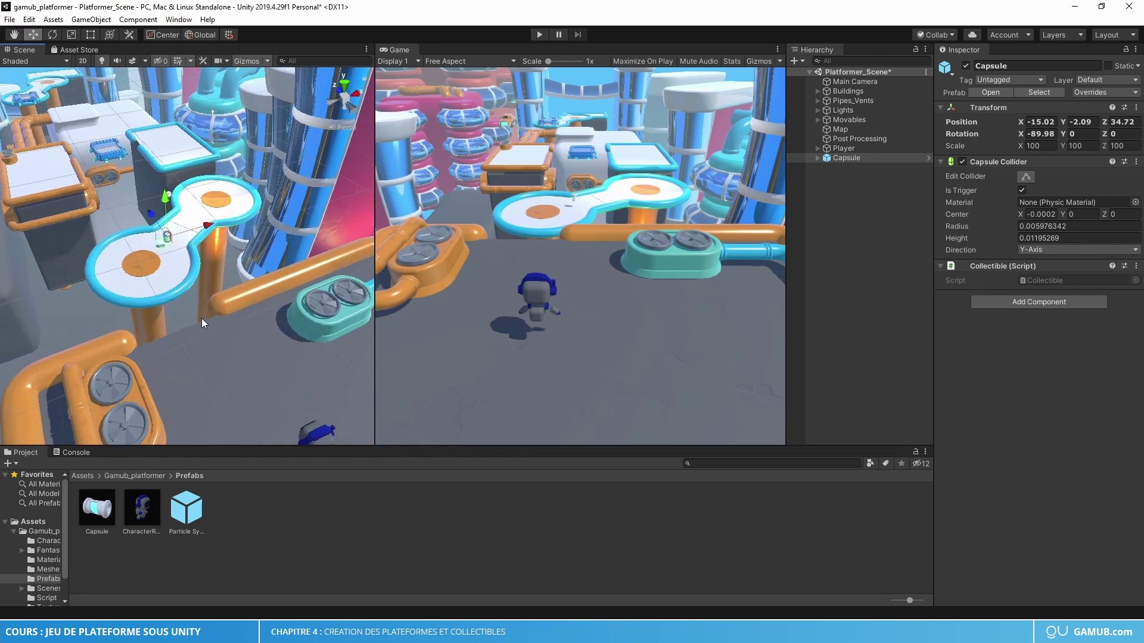
pyautogui.moveTo(154, 281); pyautogui.dragTo(199, 337, button='middle')
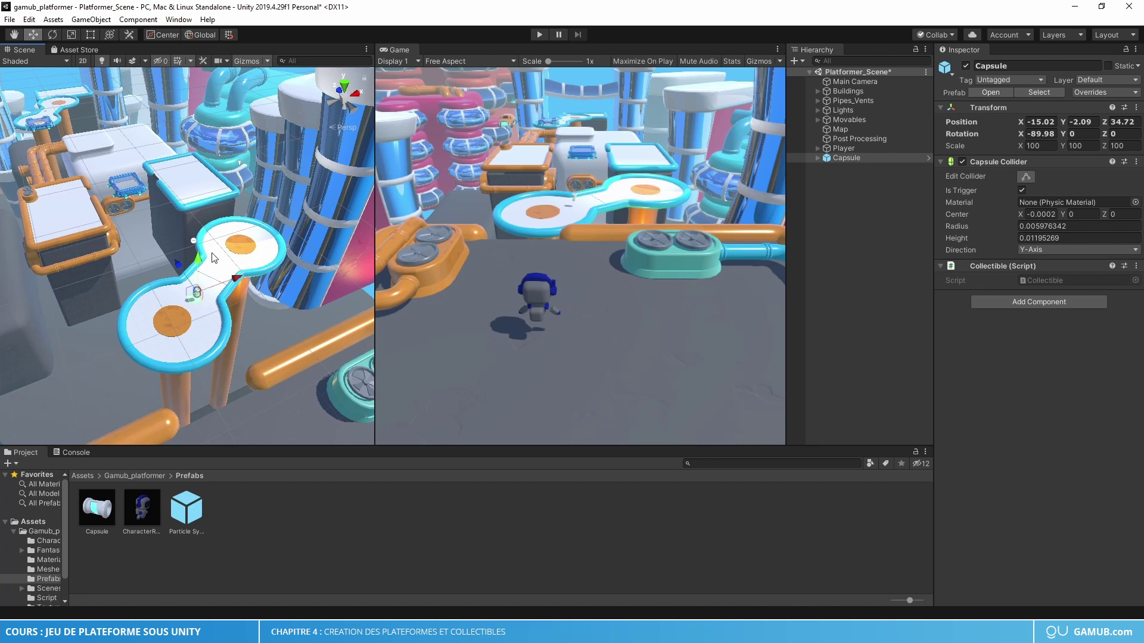
pyautogui.moveTo(214, 257); pyautogui.dragTo(239, 292, button='middle')
pyautogui.scroll(3, 238, 292)
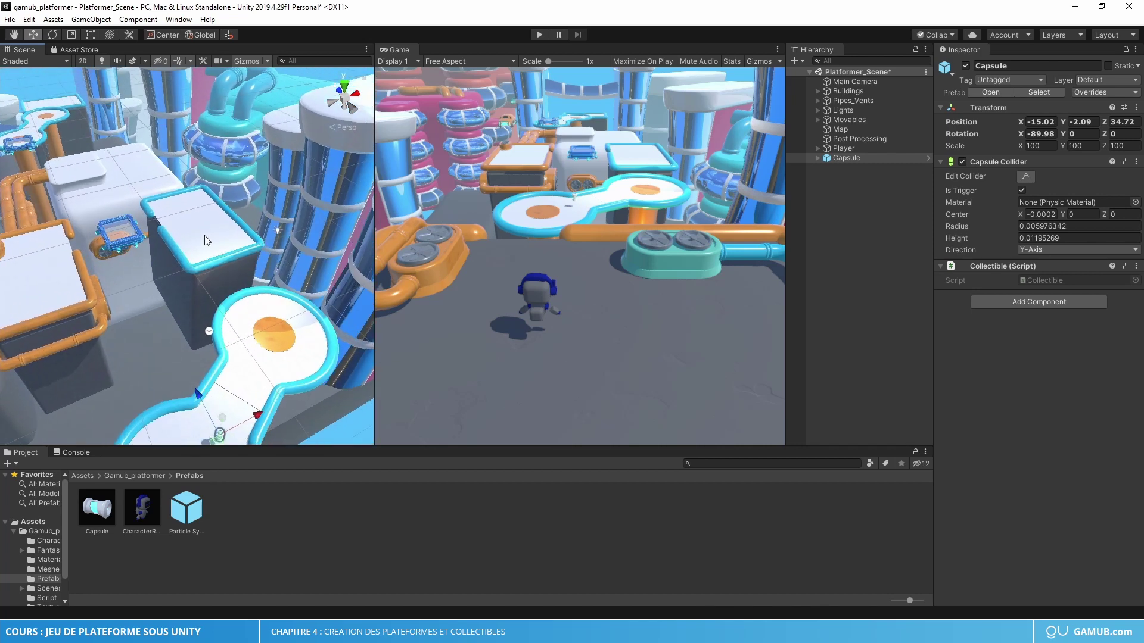
pyautogui.moveTo(207, 241); pyautogui.dragTo(181, 264, button='middle')
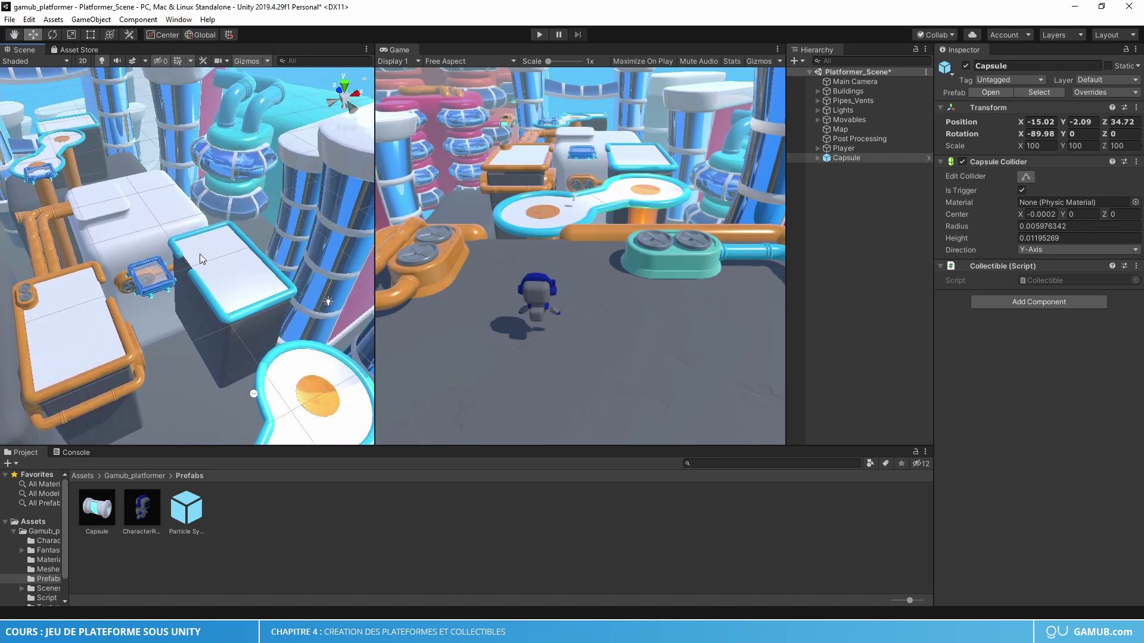
pyautogui.moveTo(145, 274); pyautogui.dragTo(155, 309, button='middle')
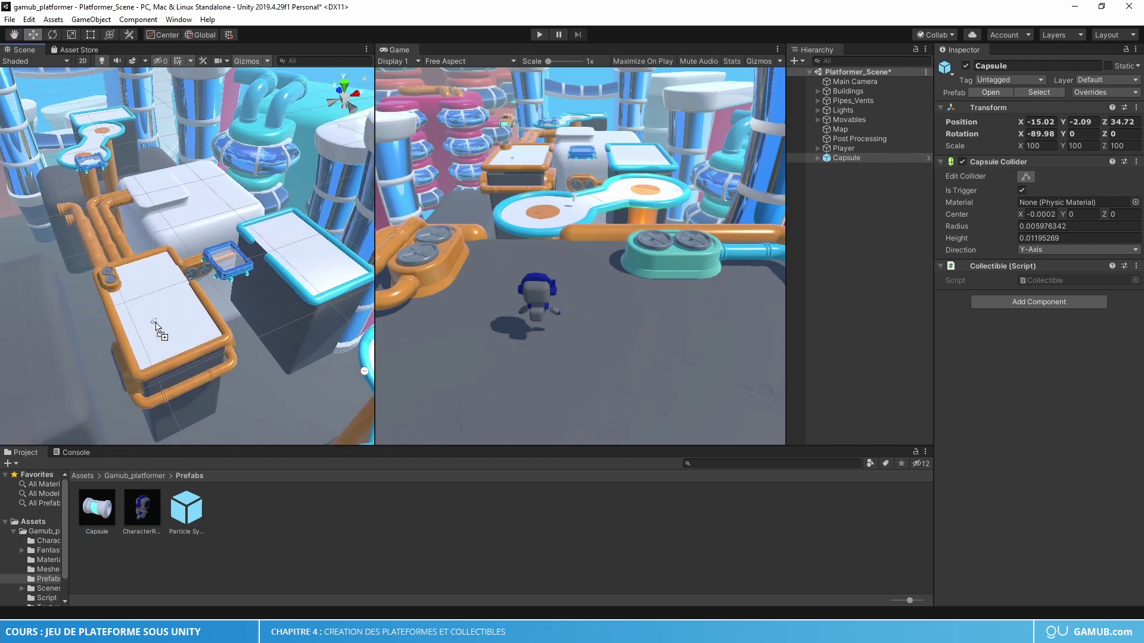
pyautogui.moveTo(104, 514); pyautogui.dragTo(159, 325)
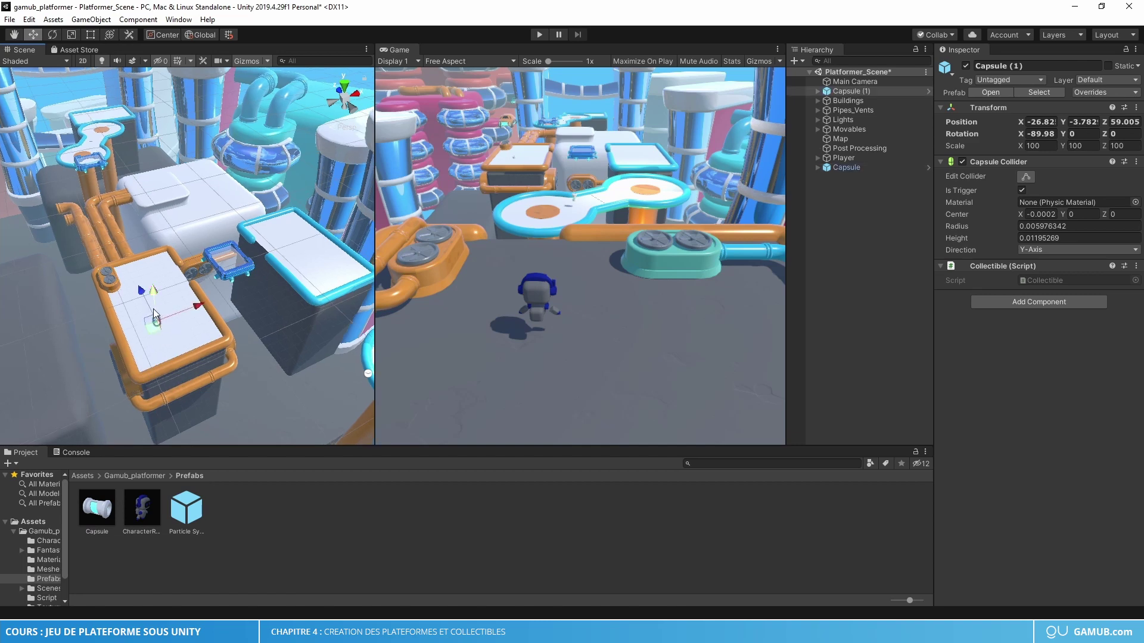
pyautogui.press('f')
pyautogui.scroll(-3, 203, 282)
pyautogui.scroll(-3, 209, 282)
pyautogui.scroll(-2, 209, 277)
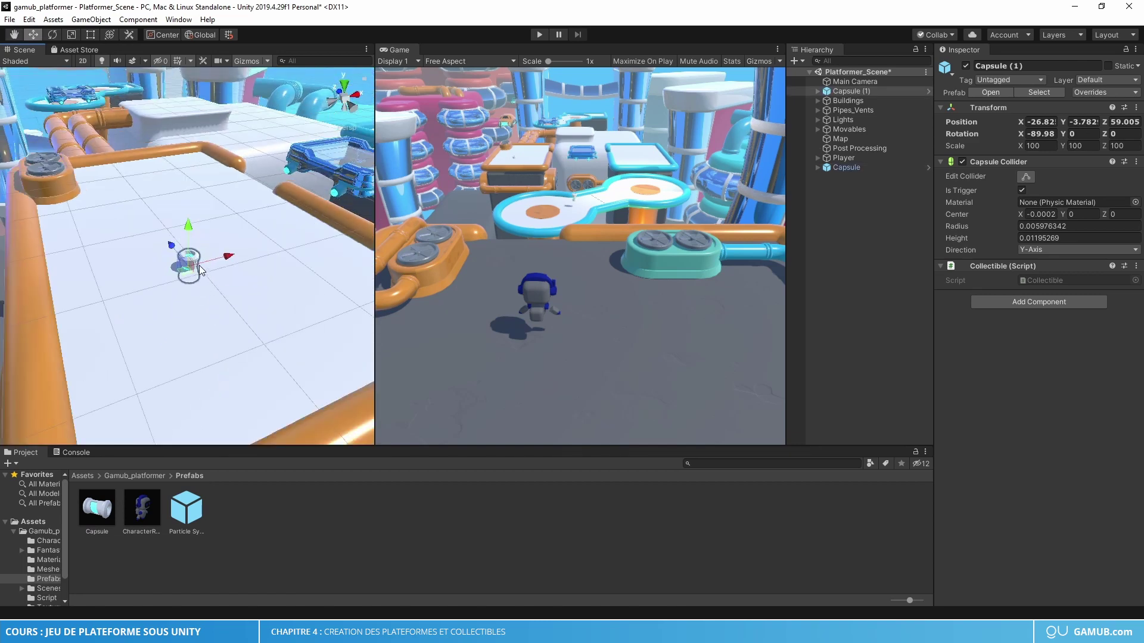
pyautogui.moveTo(187, 216); pyautogui.dragTo(184, 188)
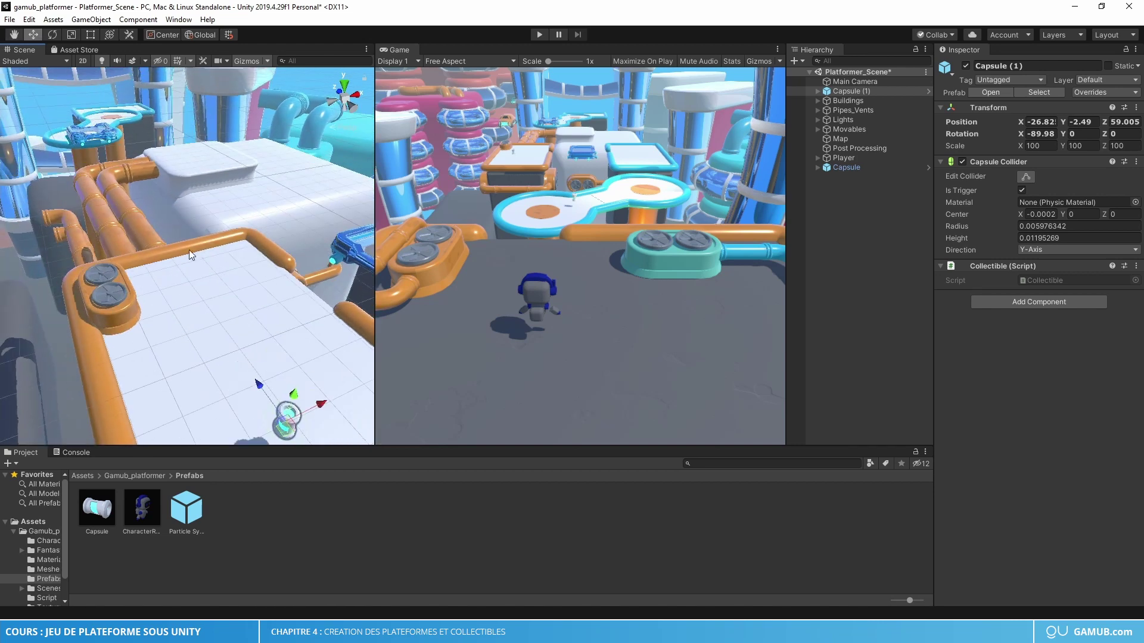
# Place Capsule (2) on another platform and lift it slightly above it
pyautogui.moveTo(183, 189)
pyautogui.mouseDown(button='right')
pyautogui.moveTo(127, 210)
pyautogui.moveTo(120, 232)
pyautogui.mouseUp(button='right')
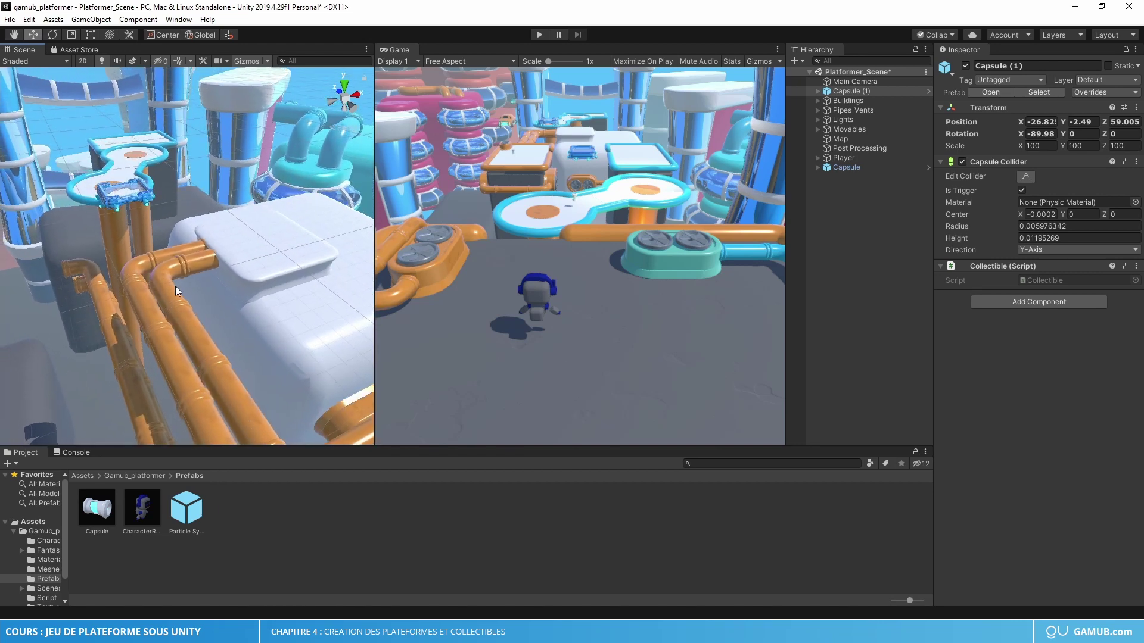
pyautogui.moveTo(119, 231); pyautogui.dragTo(315, 369, button='middle')
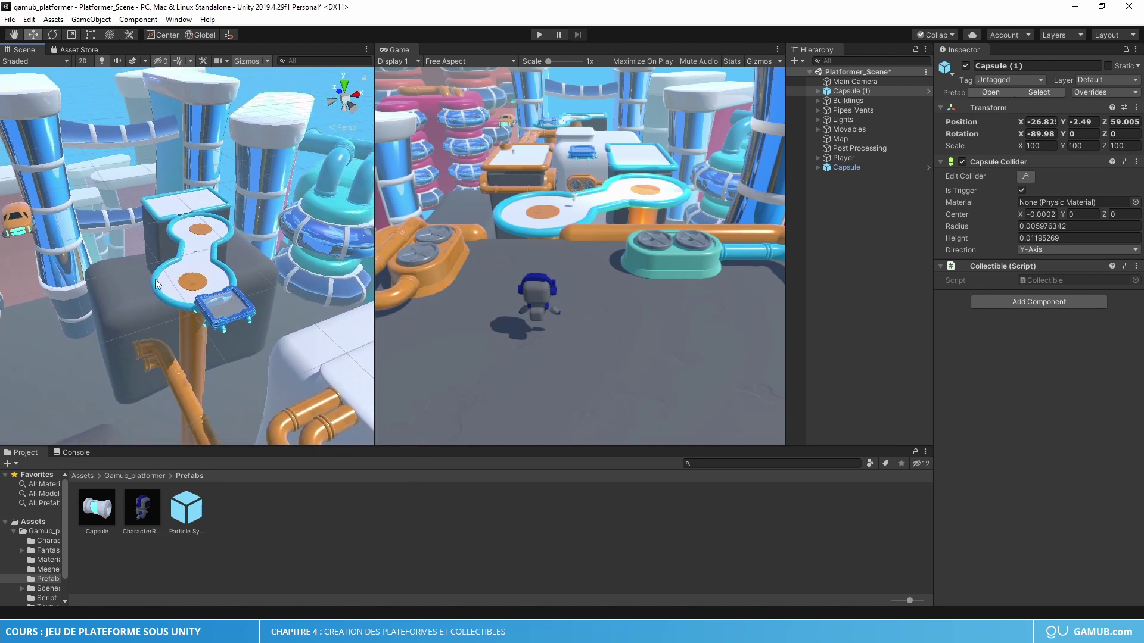
pyautogui.moveTo(102, 509); pyautogui.dragTo(216, 269)
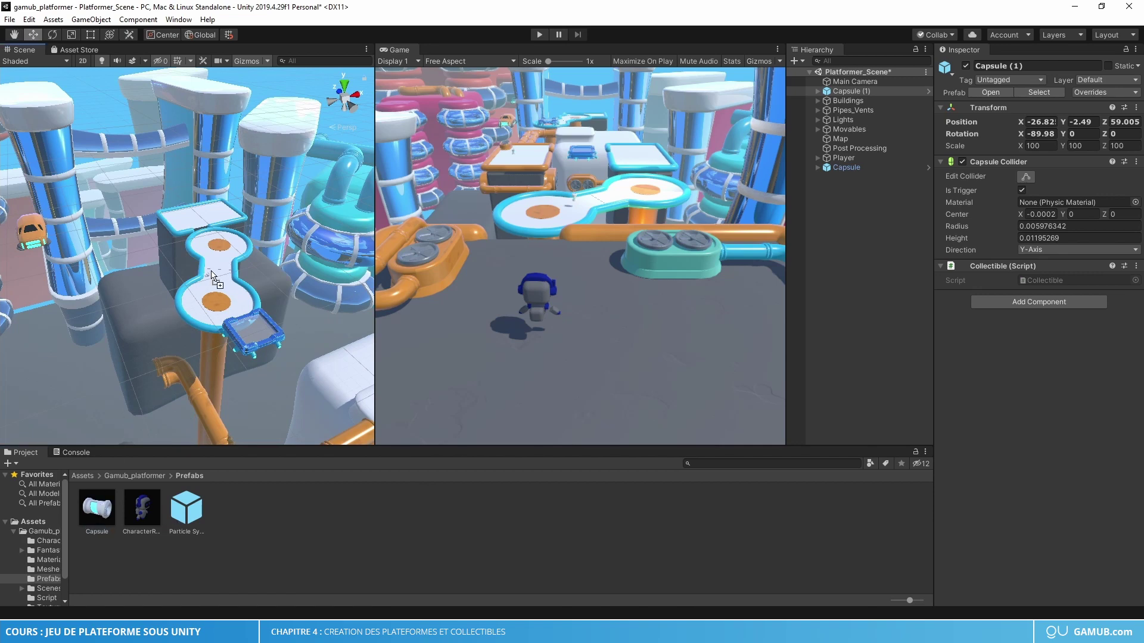
pyautogui.press('f')
pyautogui.moveTo(216, 270); pyautogui.dragTo(208, 257, button='right')
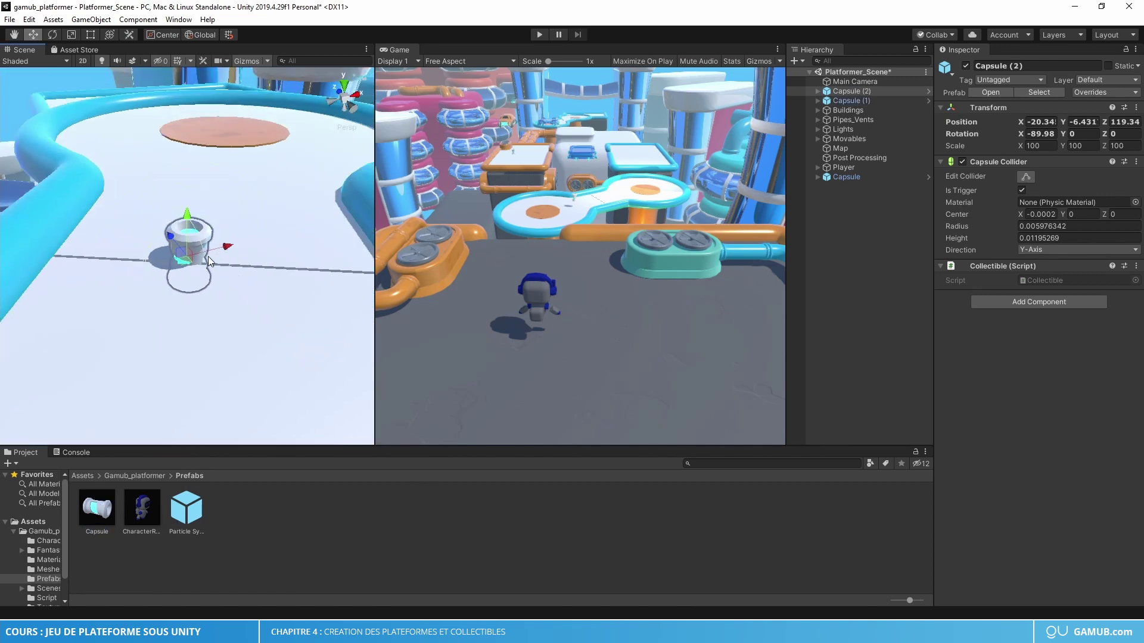
pyautogui.moveTo(185, 209); pyautogui.dragTo(192, 176)
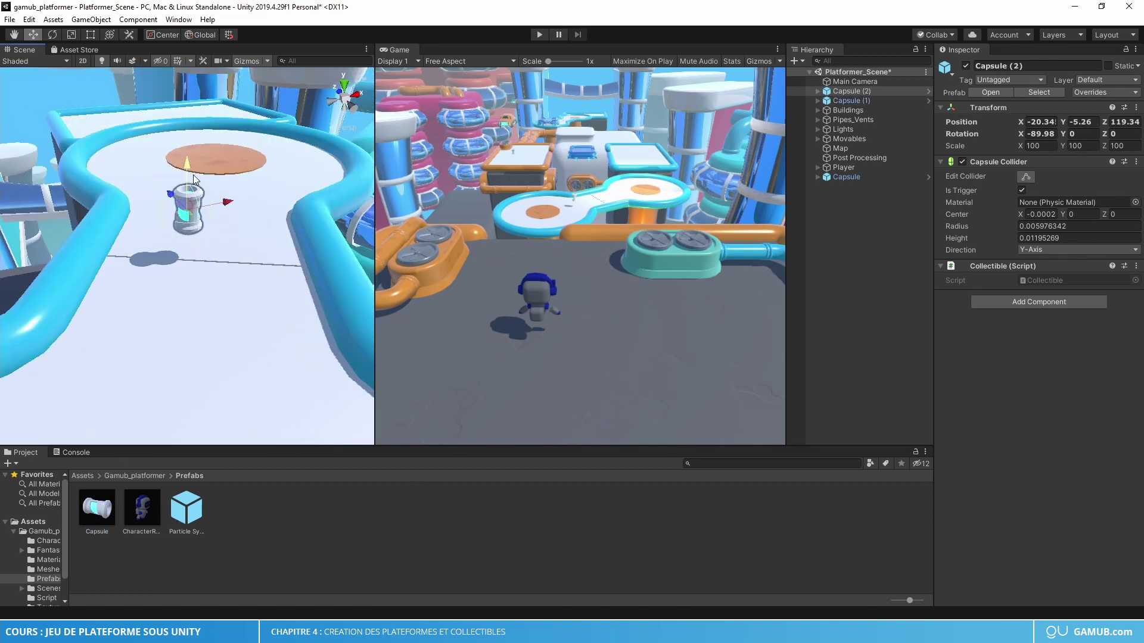
pyautogui.moveTo(192, 176)
pyautogui.mouseDown(button='right')
pyautogui.moveTo(327, 345)
pyautogui.moveTo(171, 273)
pyautogui.mouseUp(button='right')
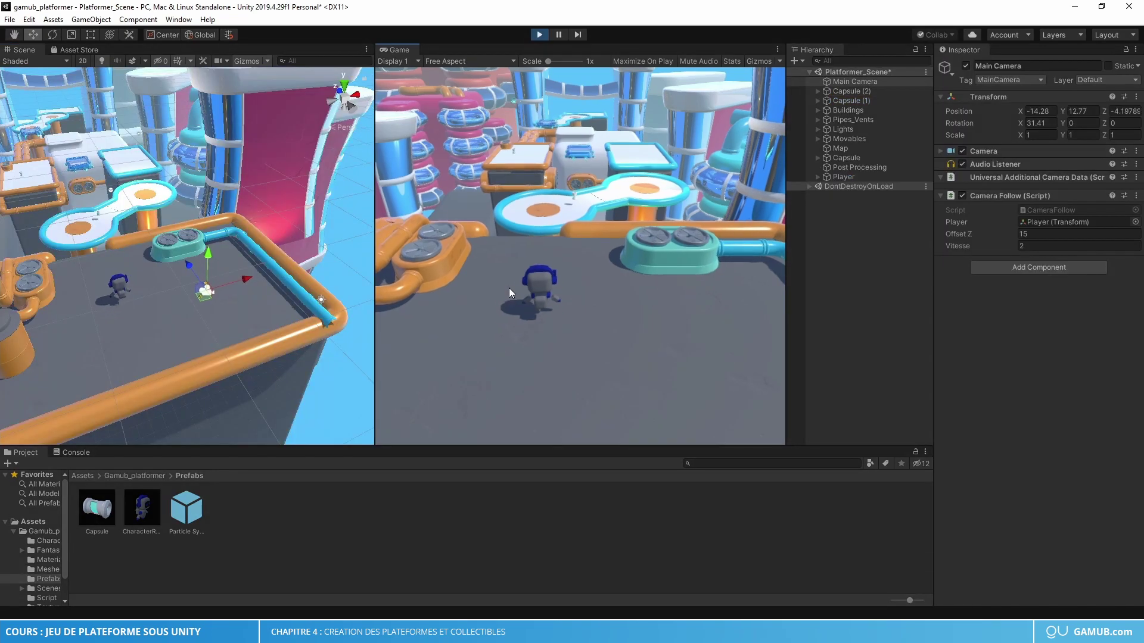
# Play-test climbing the platforms, collecting a capsule and stepping onto the moving blue platform
pyautogui.press('w')
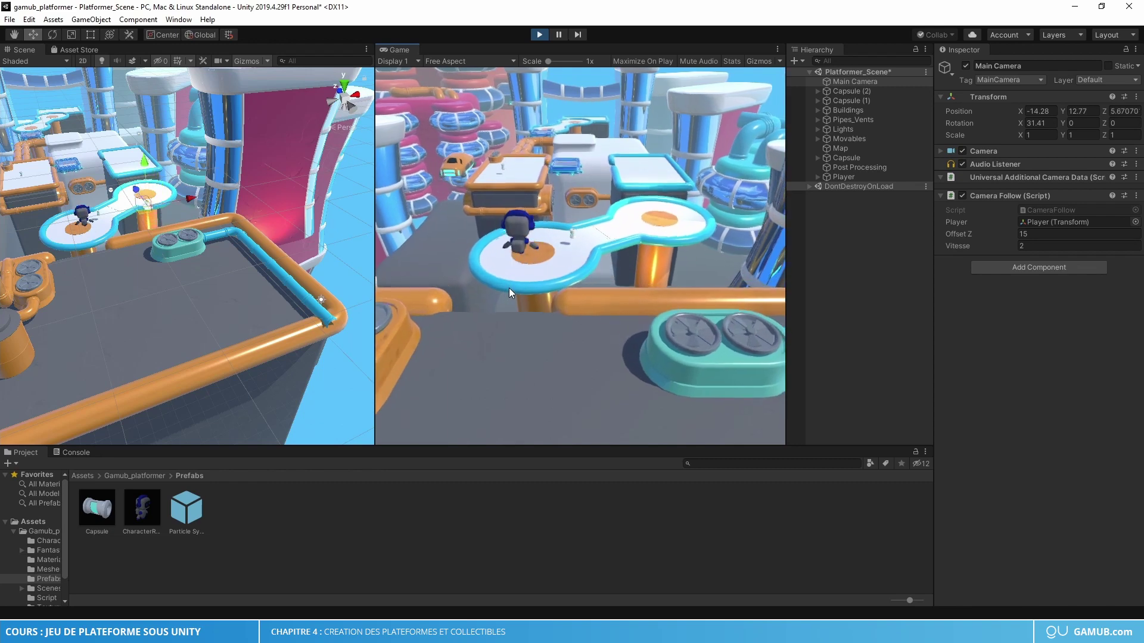
pyautogui.press('w')
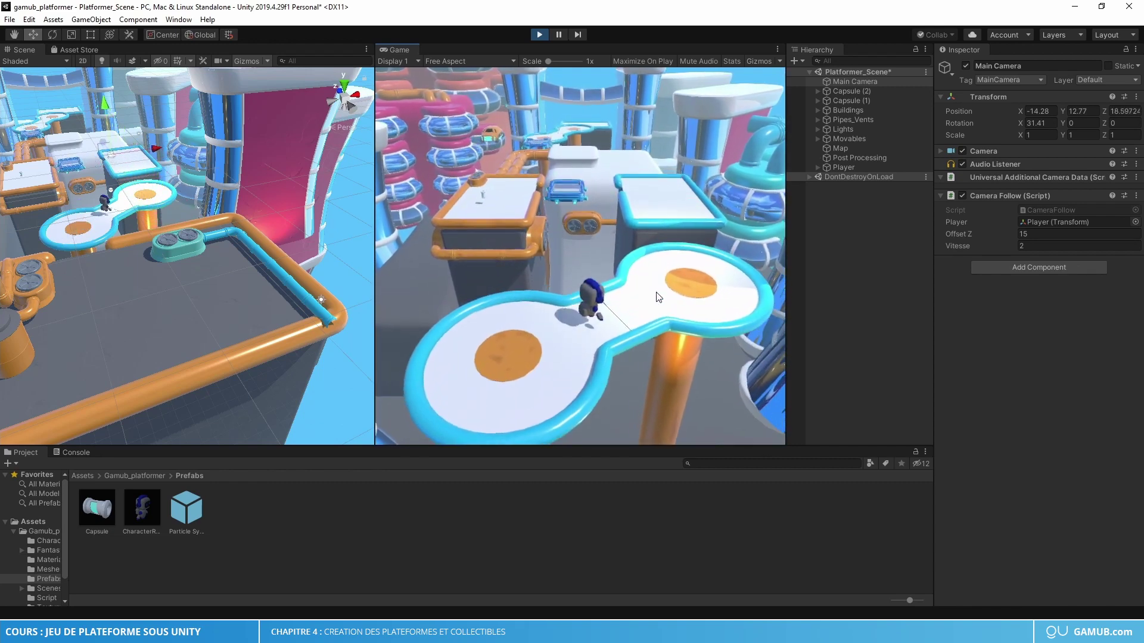
pyautogui.press('w')
pyautogui.press('space')
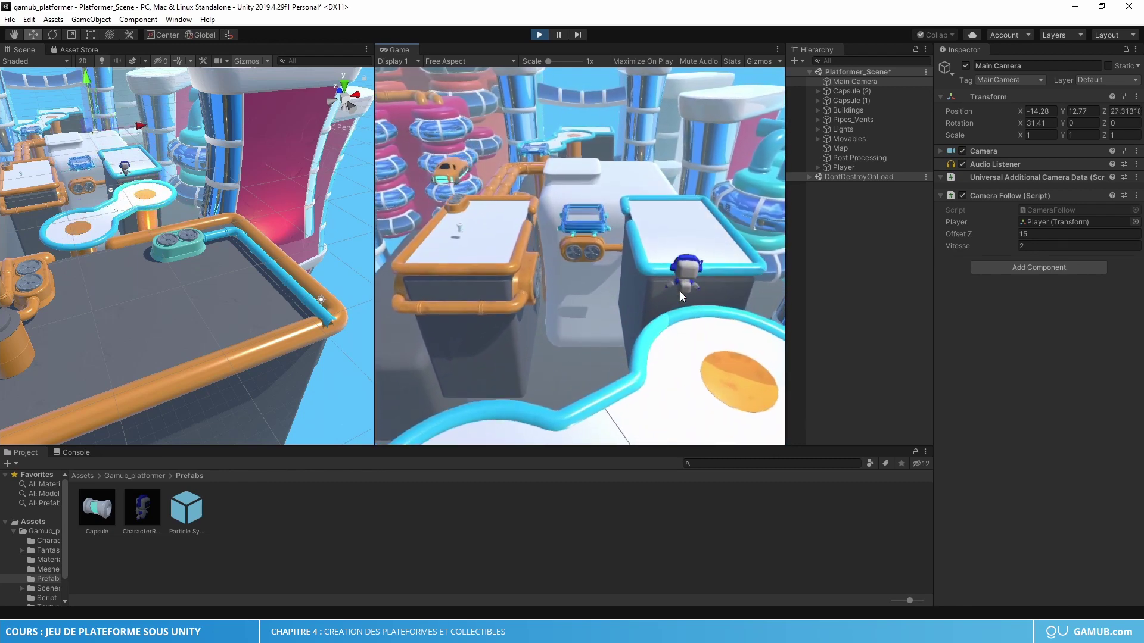
pyautogui.press('w')
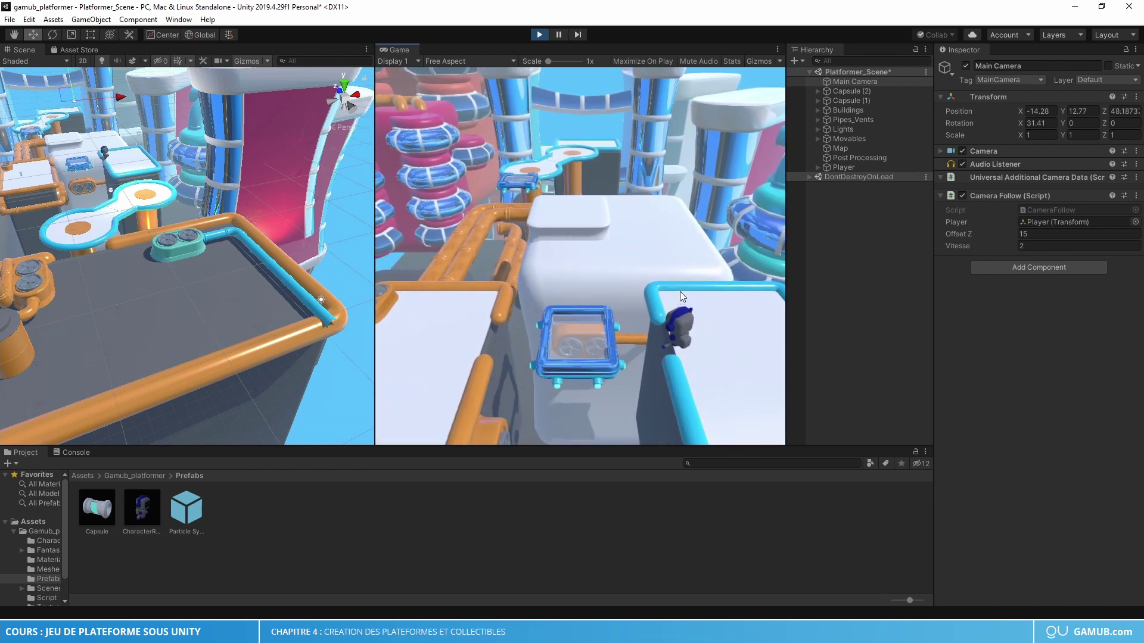
pyautogui.press('a')
pyautogui.press('a')
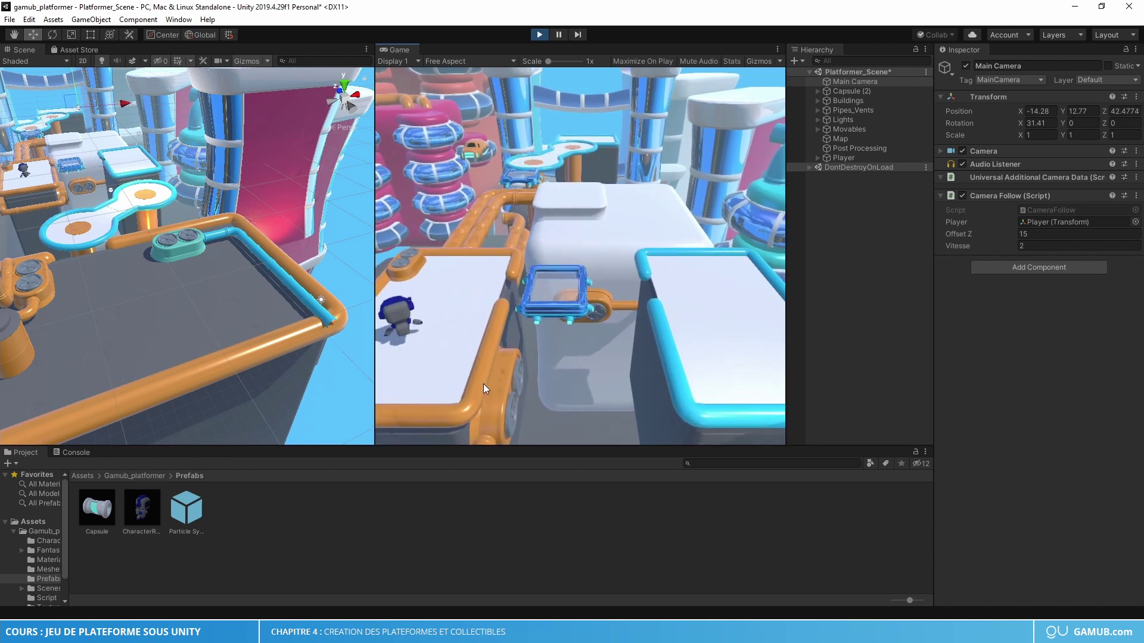
pyautogui.press('d')
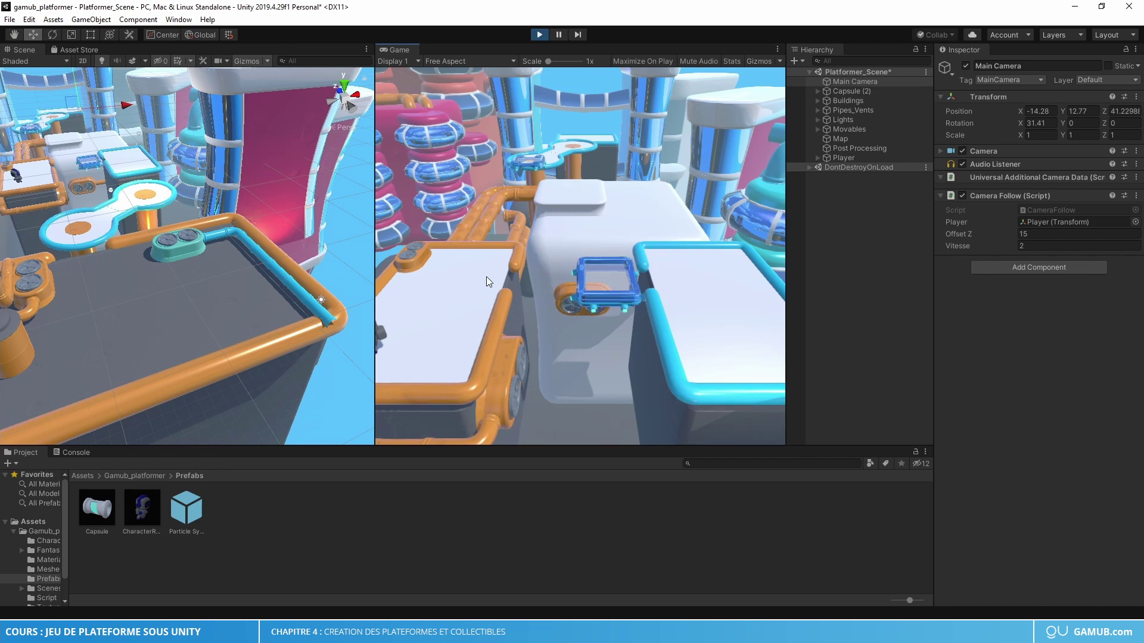
# Set the main camera's follow Offset Z to 18
pyautogui.click(852, 83)
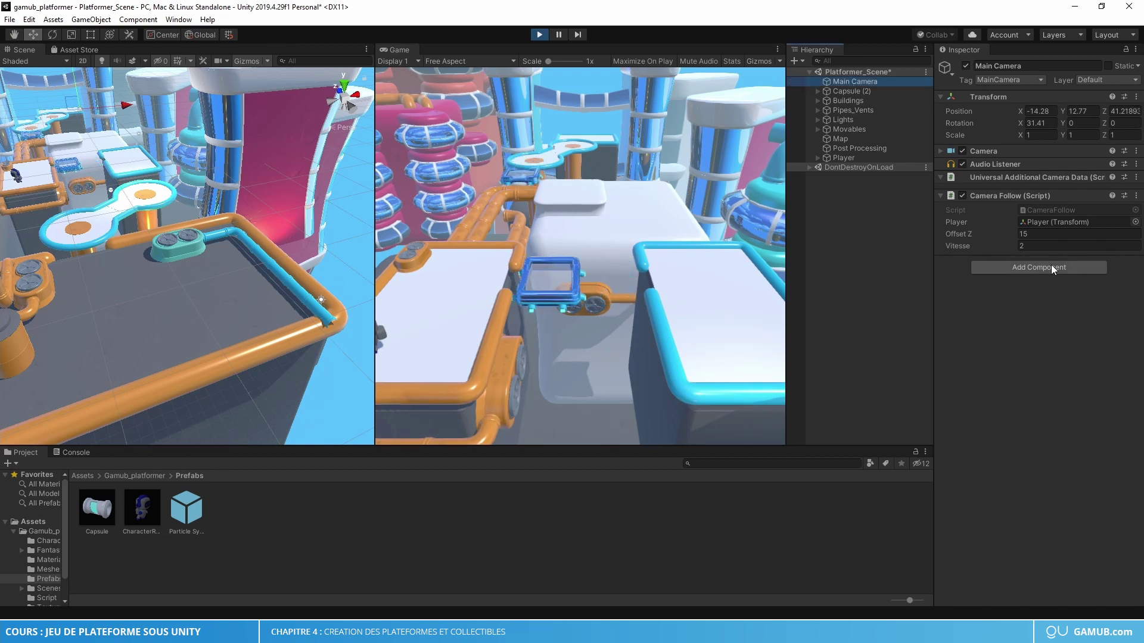
pyautogui.click(1045, 234)
pyautogui.write('17')
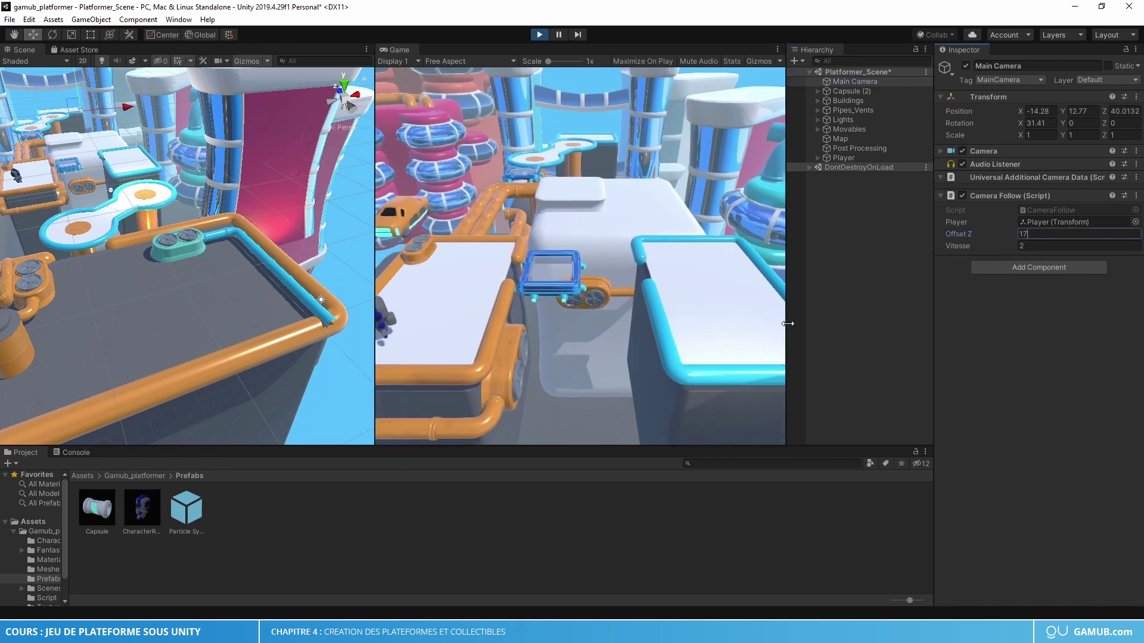
pyautogui.press('BackSpace')
pyautogui.write('8')
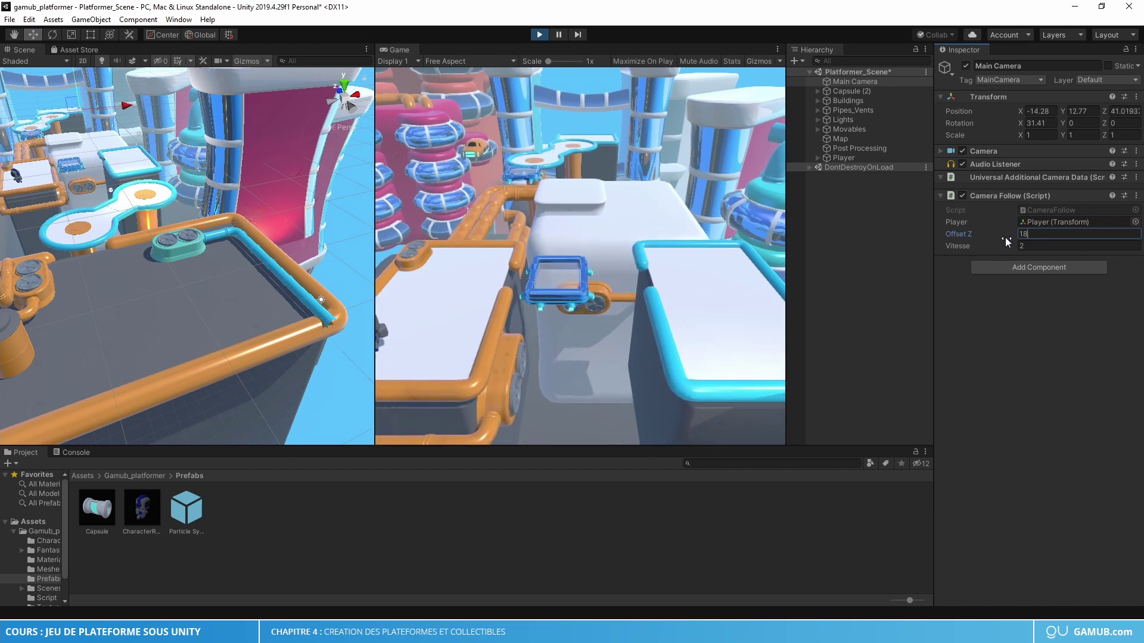
pyautogui.press('Return')
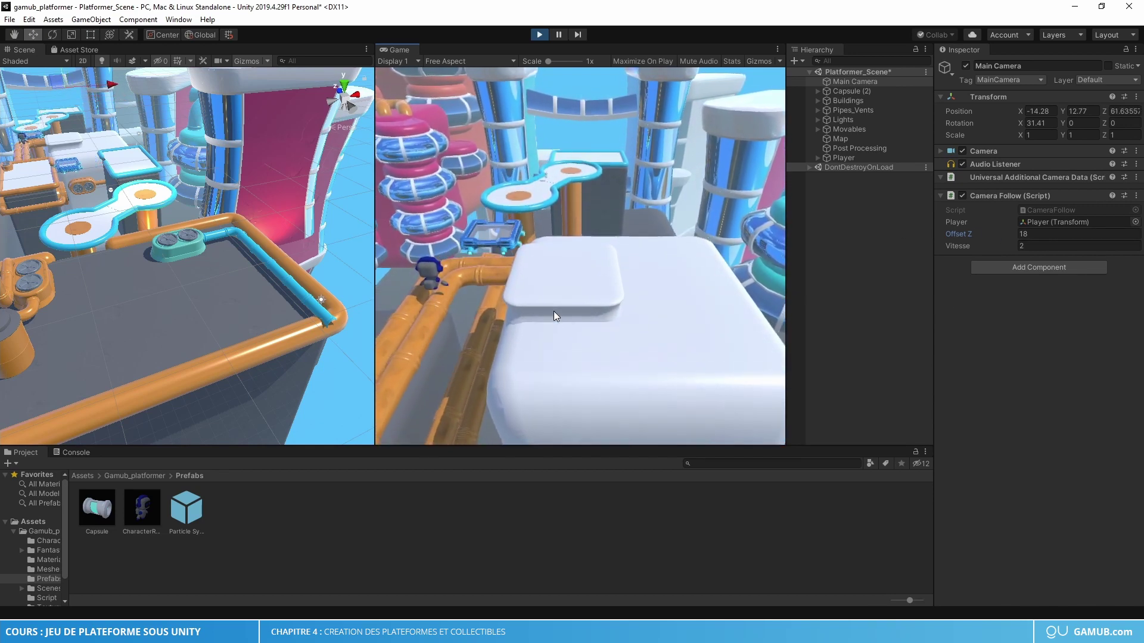
# Jump and walk onto the far orange pad and raised white platform, then stop the test
pyautogui.press('space')
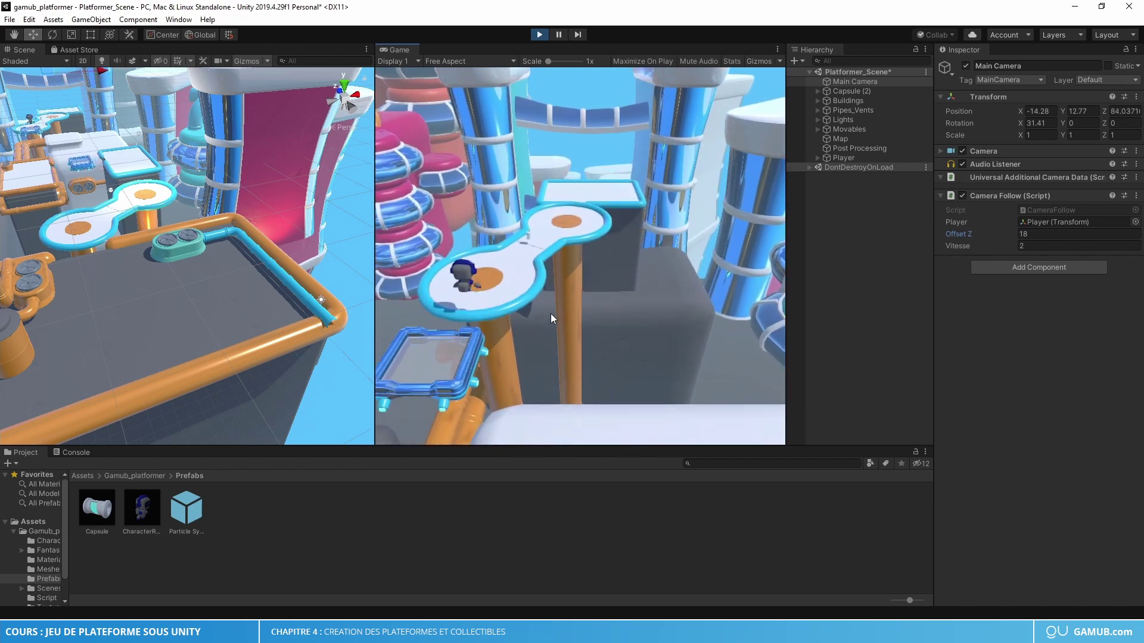
pyautogui.press('Up')
pyautogui.press('Up')
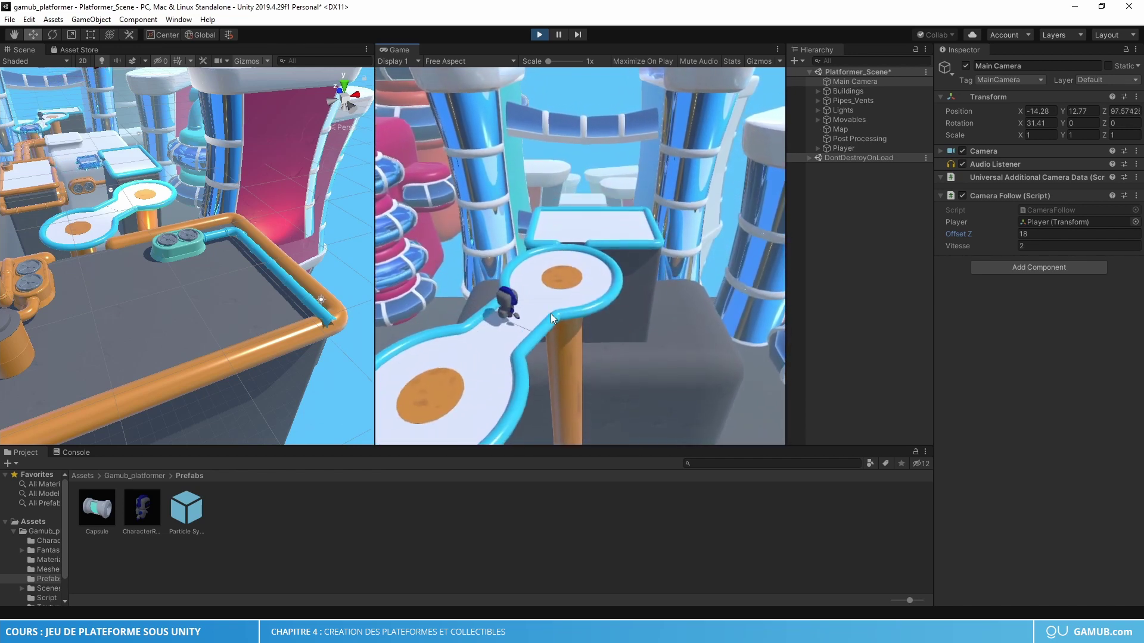
pyautogui.press('Up')
pyautogui.press('space')
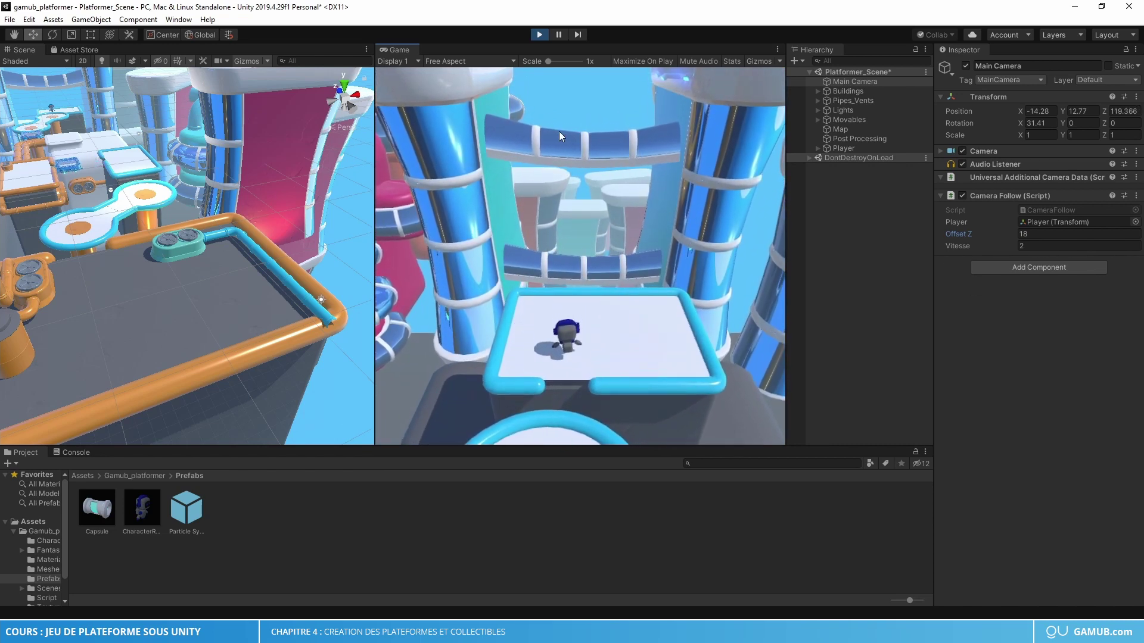
pyautogui.click(539, 35)
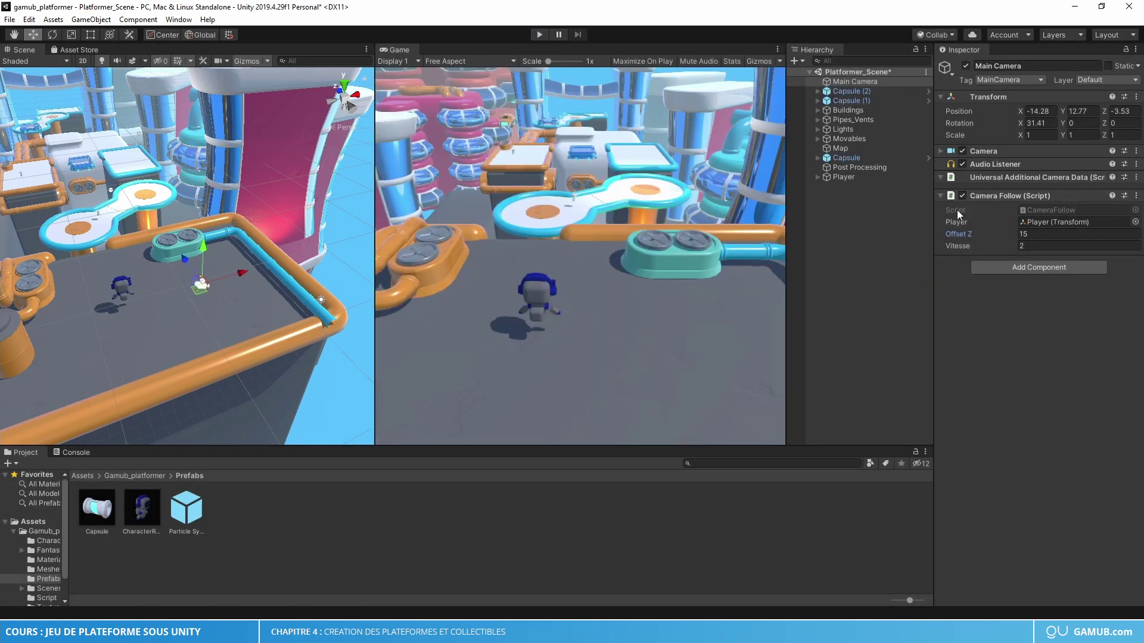
# Set the Camera Follow Offset Z to 18, then run and stop a quick play test
pyautogui.click(1030, 234)
pyautogui.press('BackSpace')
pyautogui.write('8')
pyautogui.click(539, 34)
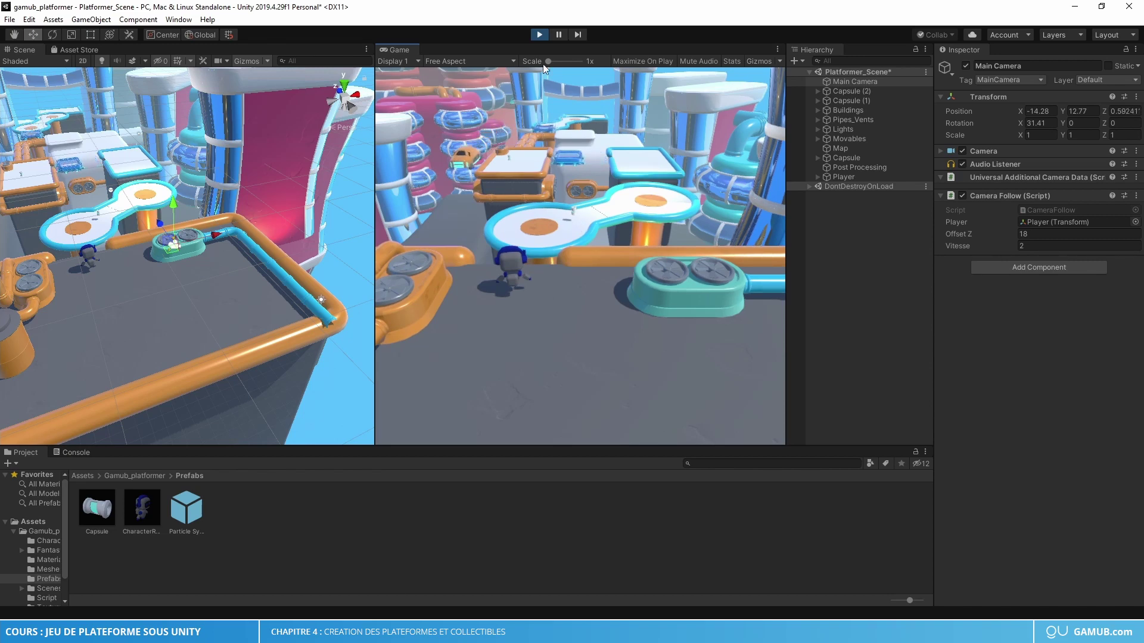
pyautogui.click(540, 35)
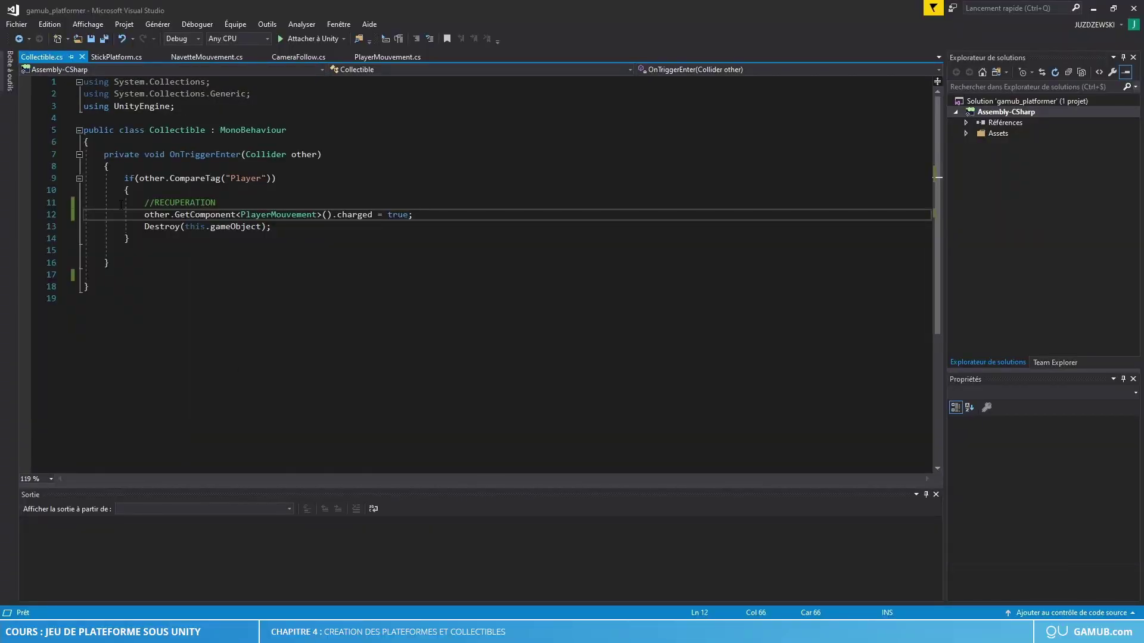
# Add an Update method after the trigger method in Collectible.cs
pyautogui.click(117, 262)
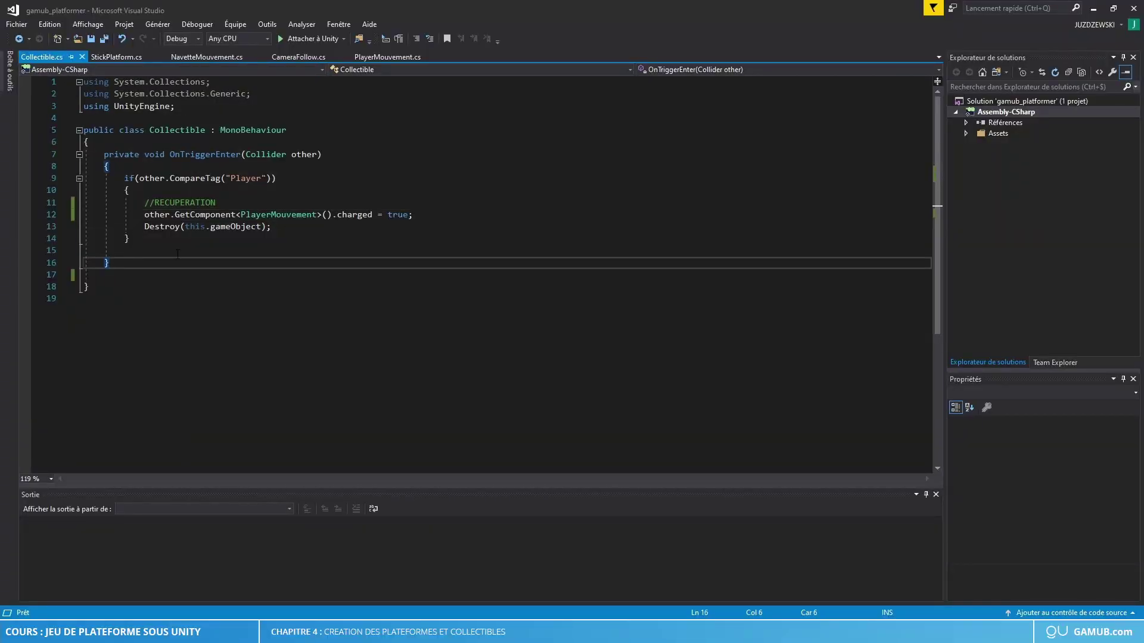
pyautogui.press('Return')
pyautogui.press('Return')
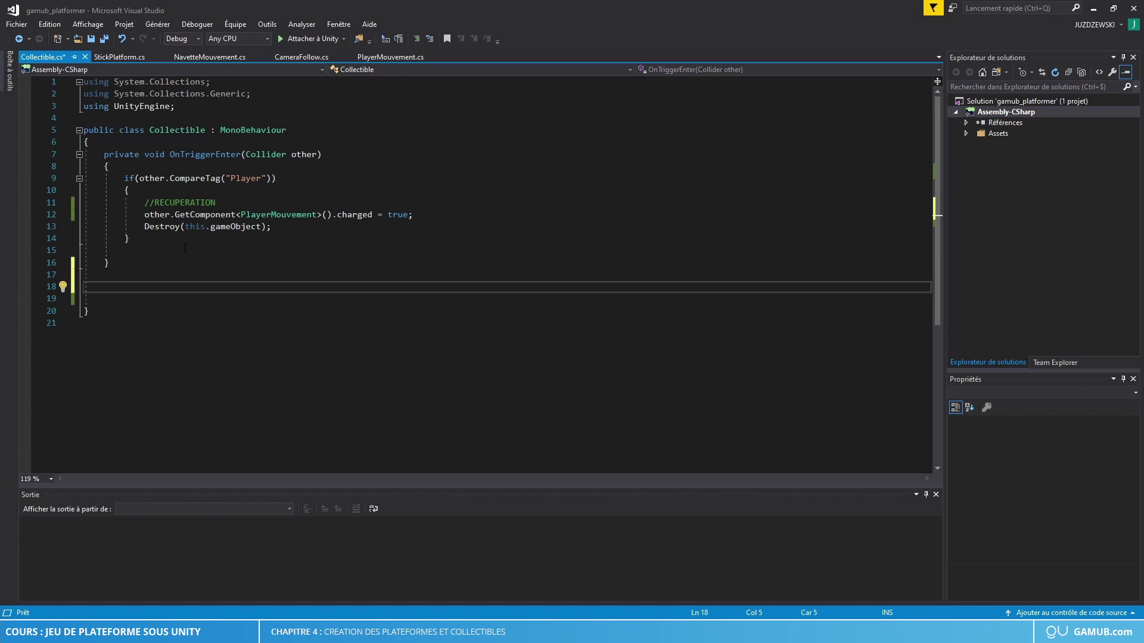
pyautogui.write('void ')
pyautogui.write('Upd')
pyautogui.press('Tab')
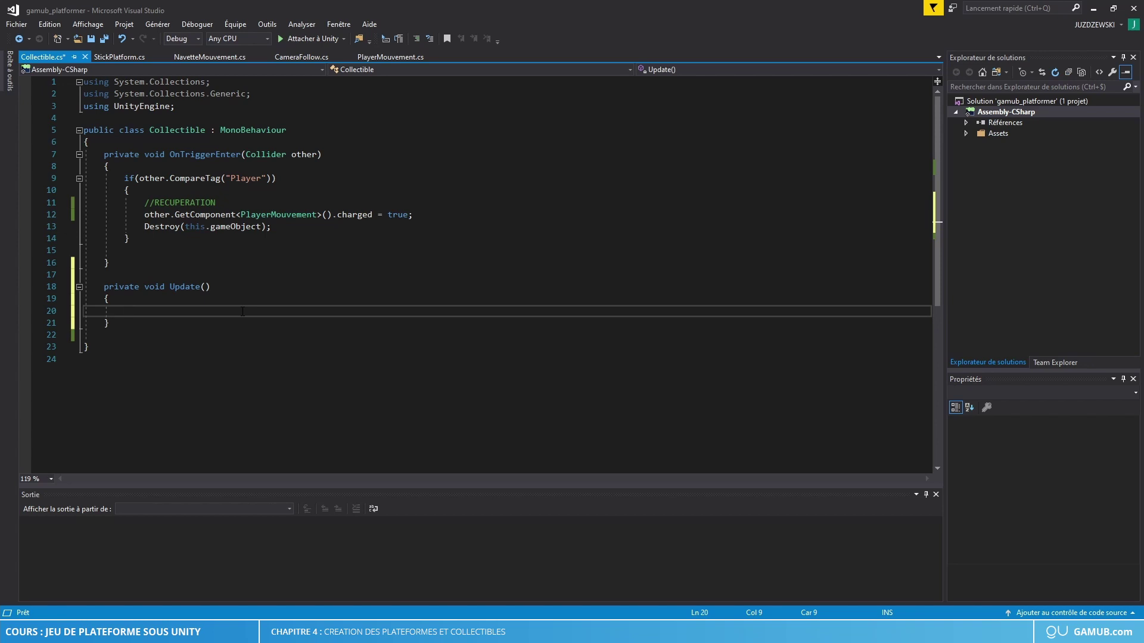
# Start a transform.Rotate call around new Vector(1,0,1) by Time.deltaTime* inside Update
pyautogui.write('transform')
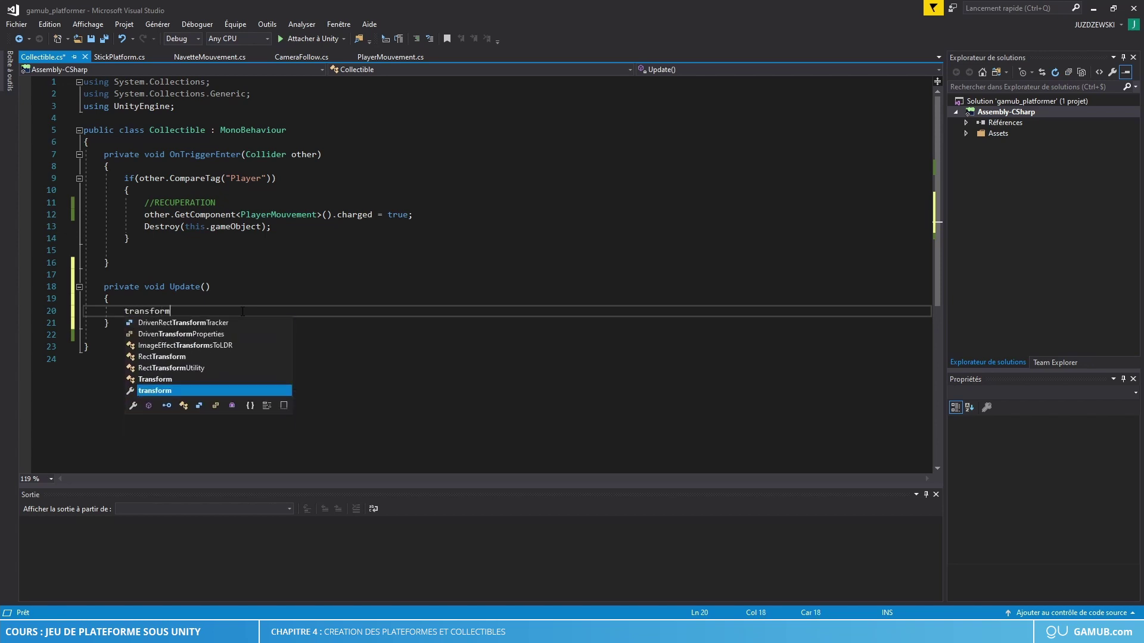
pyautogui.write('.Rot')
pyautogui.press('Tab')
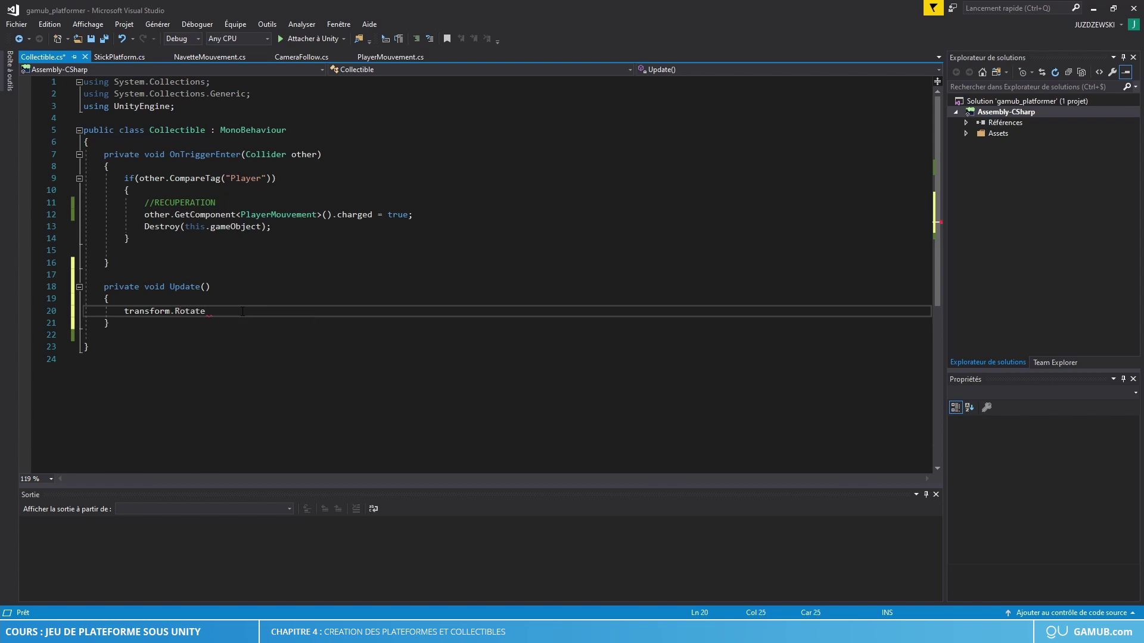
pyautogui.write('(')
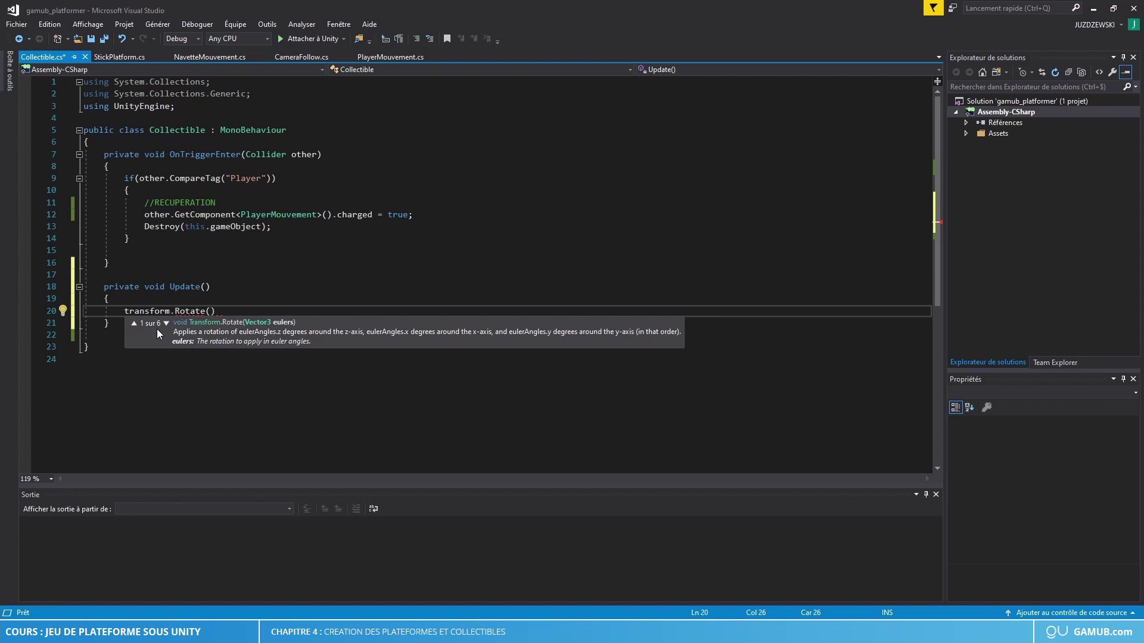
pyautogui.press('Down')
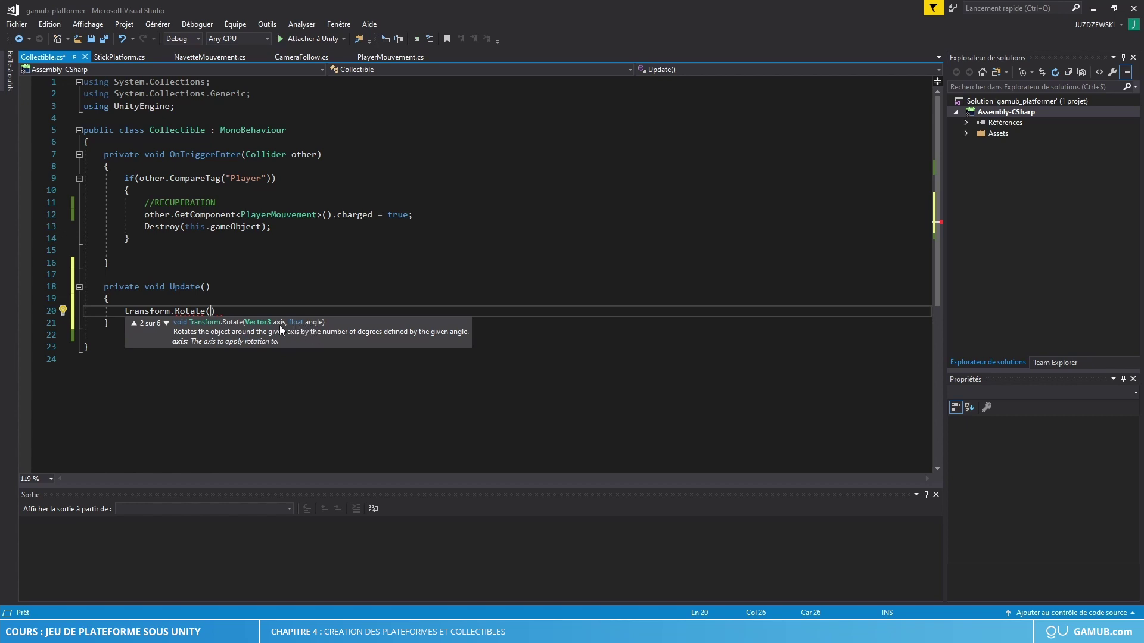
pyautogui.write('new ')
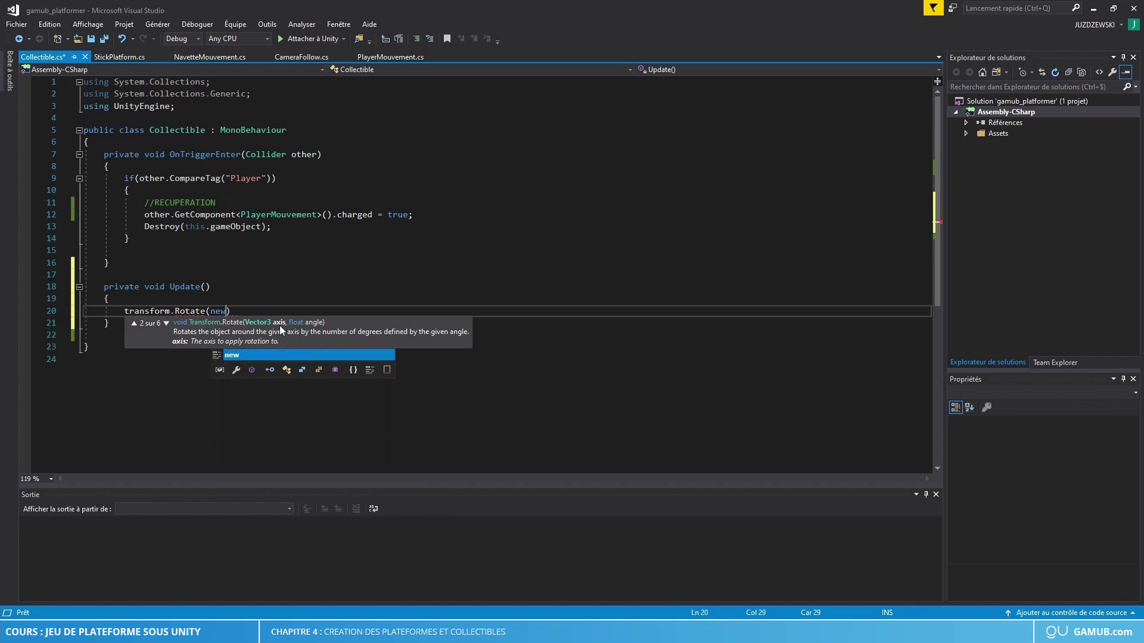
pyautogui.write("Vector'")
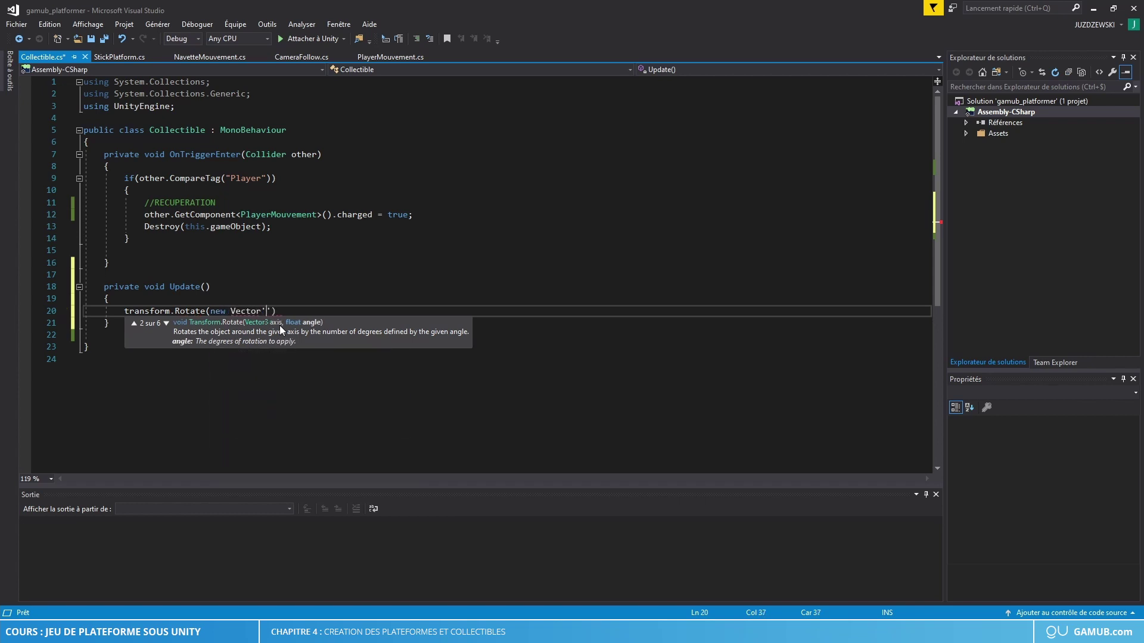
pyautogui.press('BackSpace')
pyautogui.write('(')
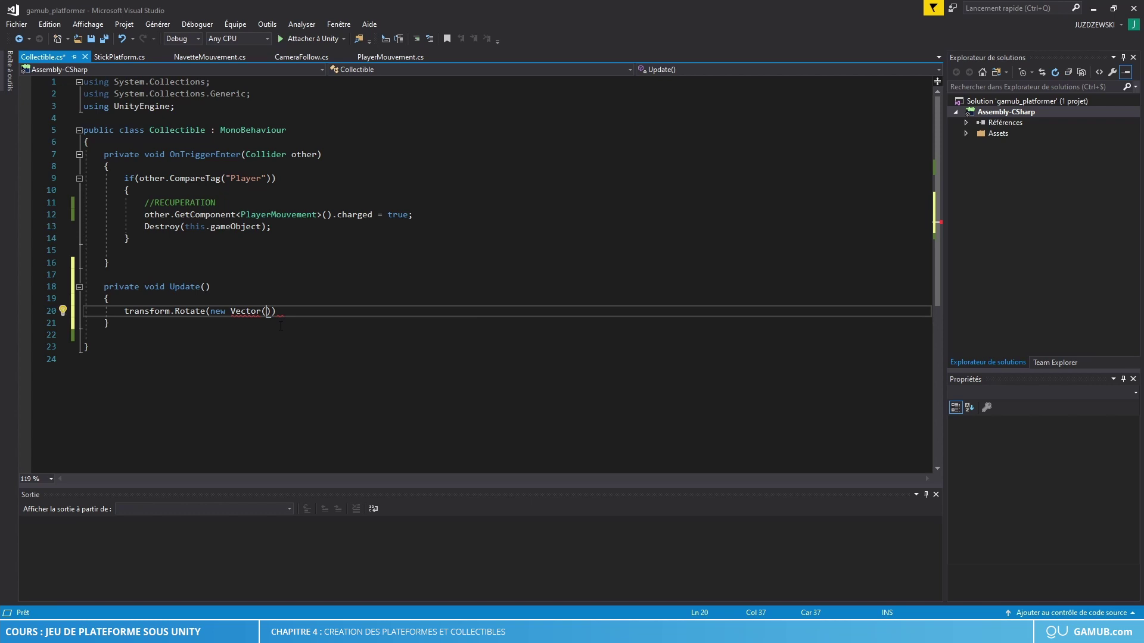
pyautogui.write('1,0')
pyautogui.write(',1')
pyautogui.write('),')
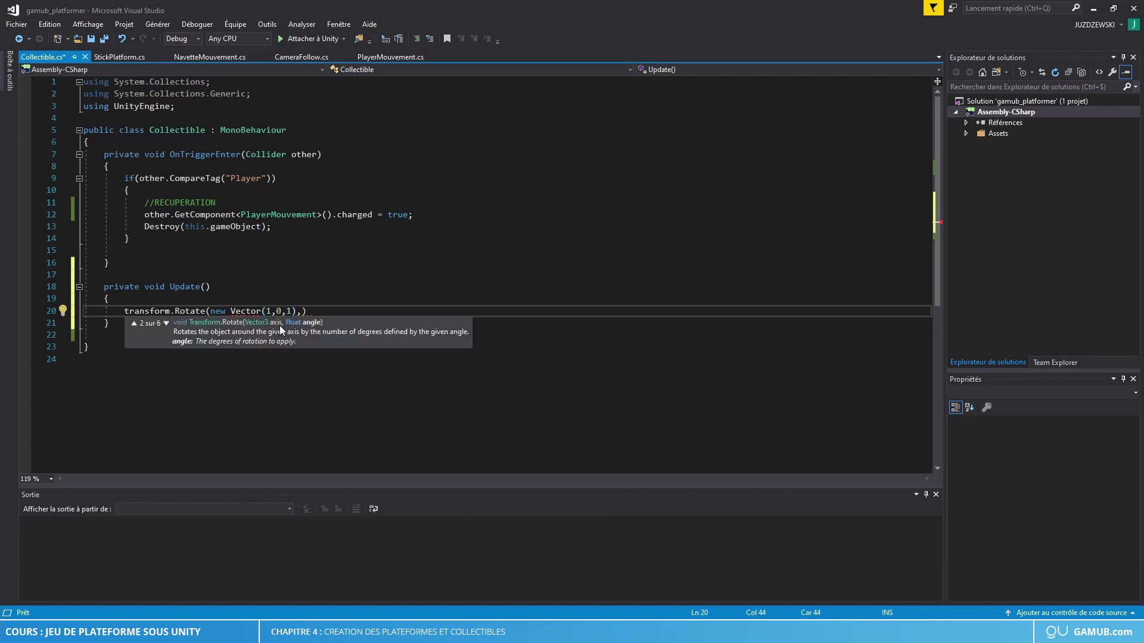
pyautogui.write(' Time')
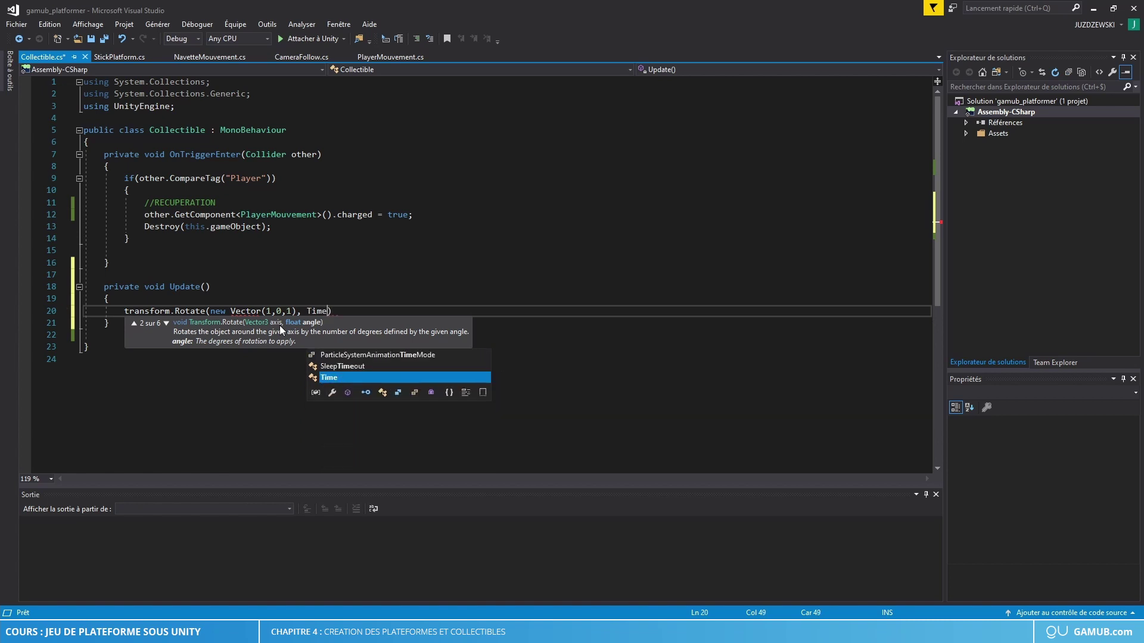
pyautogui.write('.delt')
pyautogui.press('Tab')
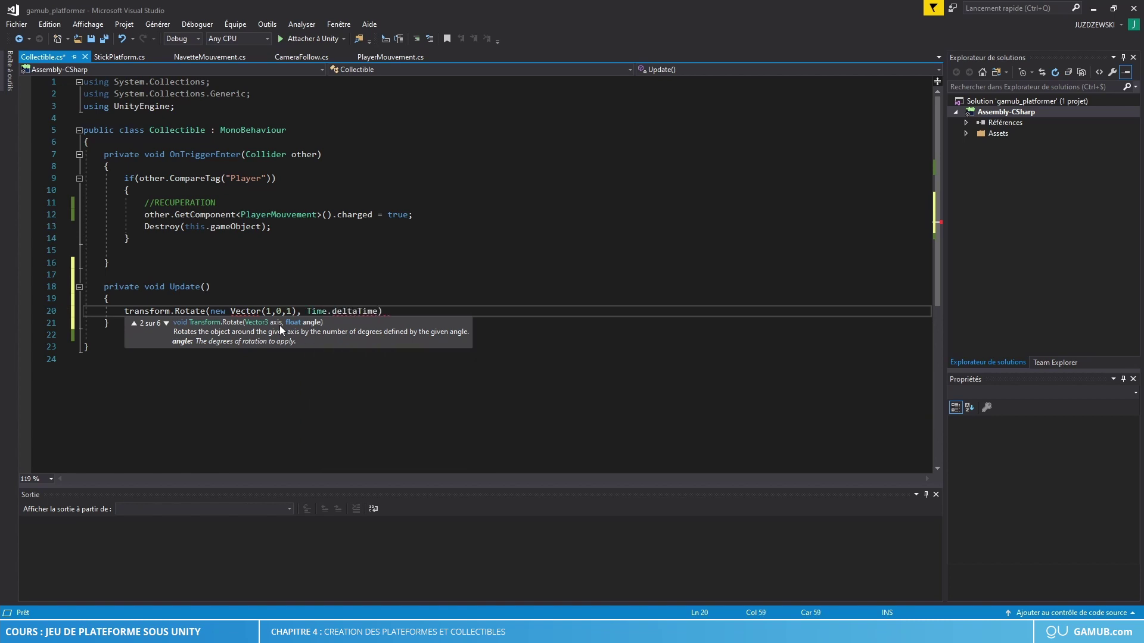
pyautogui.write('*')
pyautogui.click(126, 142)
# Declare 'public float vitesse;' at the top of the Collectible class
pyautogui.press('Return')
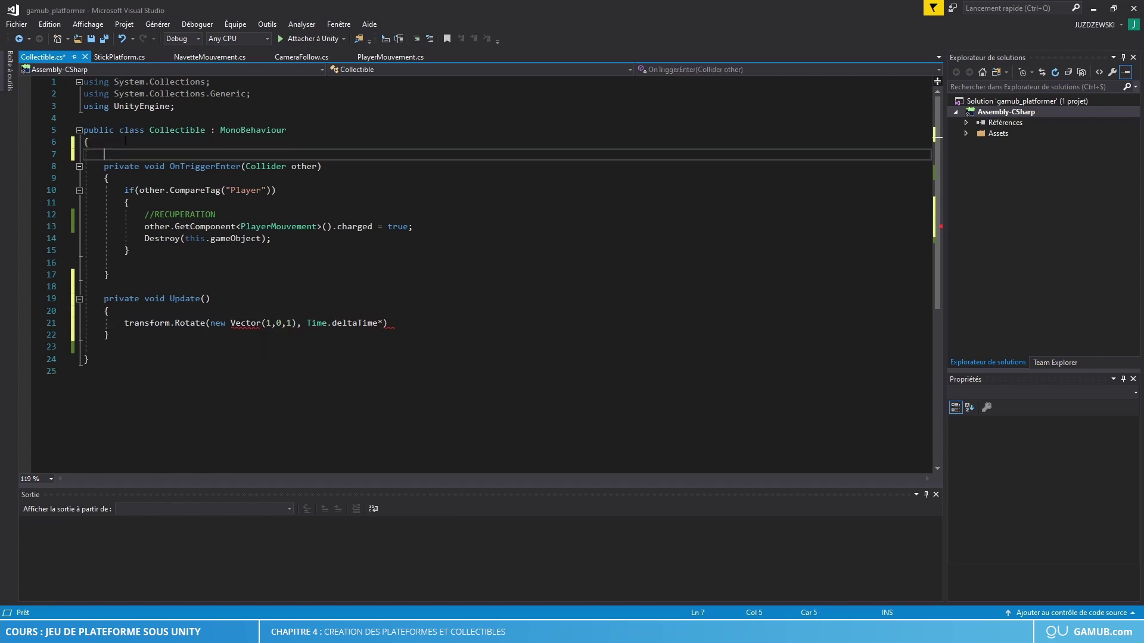
pyautogui.press('Up')
pyautogui.press('Return')
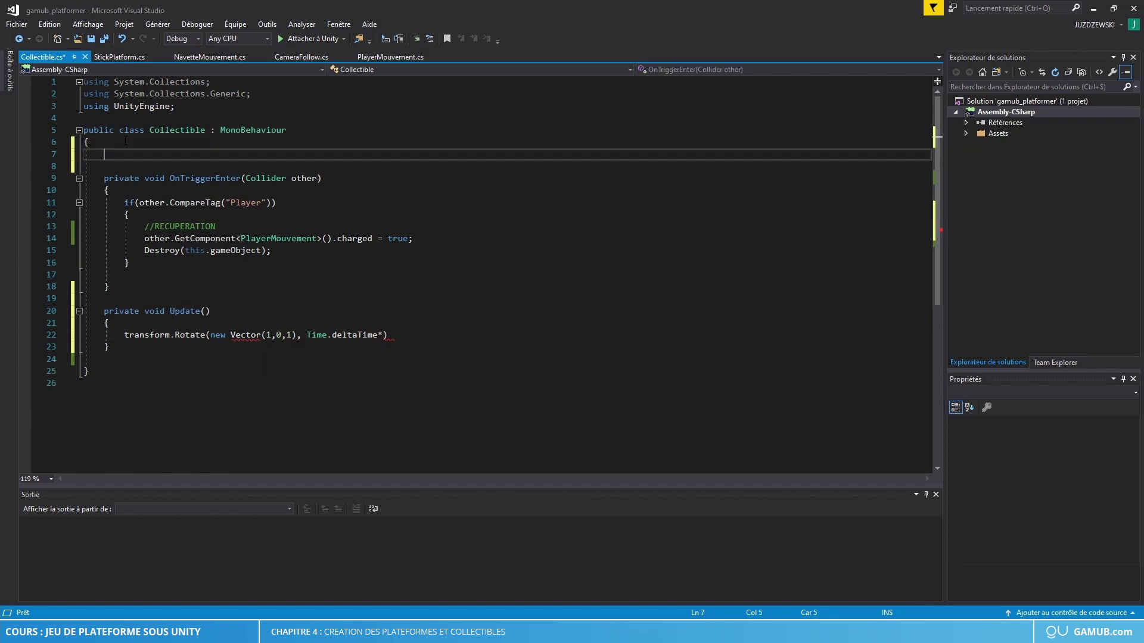
pyautogui.write('public fl')
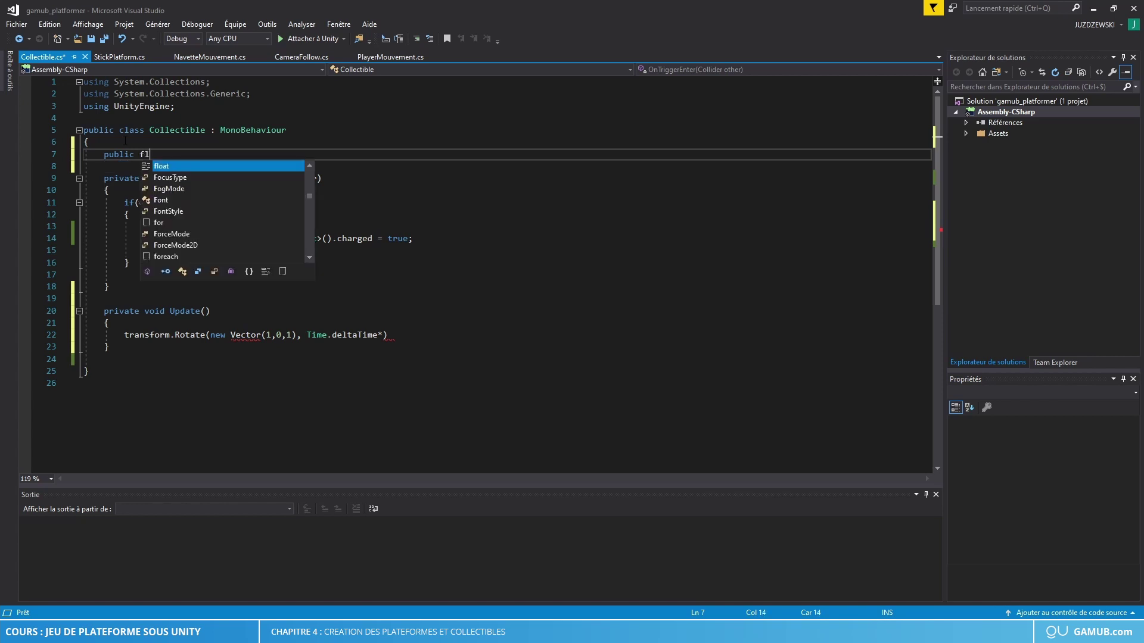
pyautogui.write('oat vitesse')
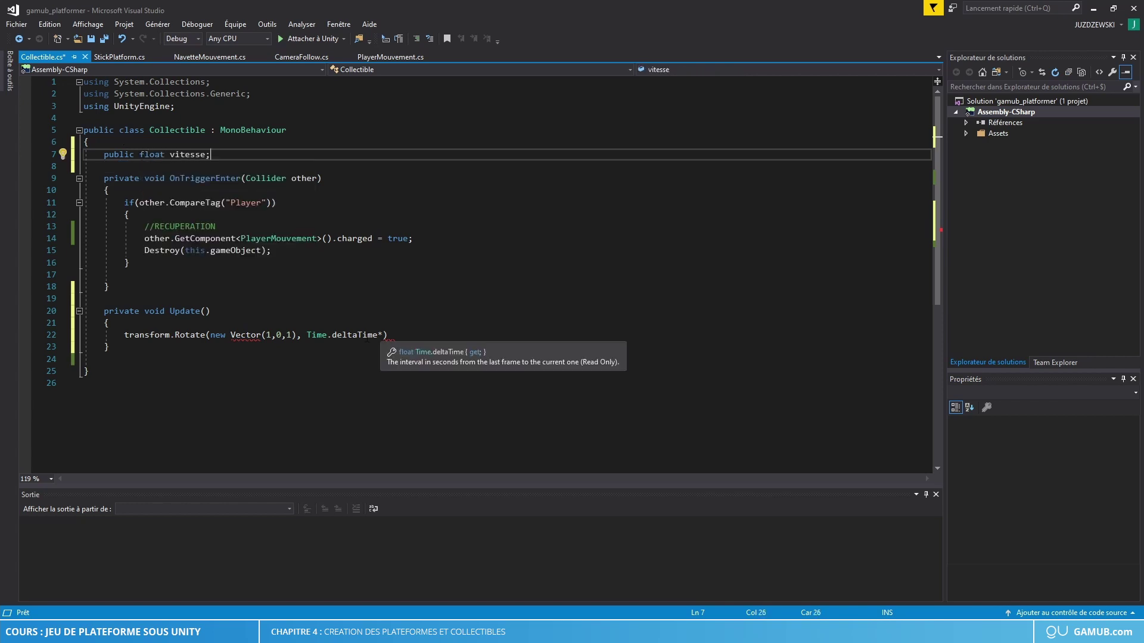
pyautogui.write(';')
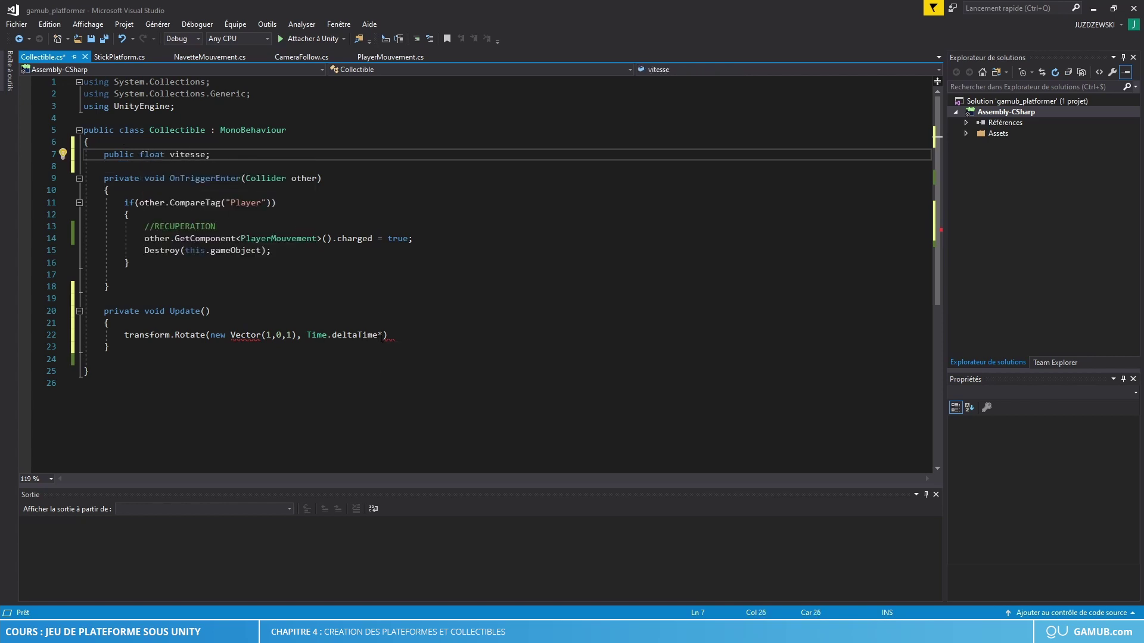
# Finish the Rotate line with vitesse, change Vector to Vector3, and save the script
pyautogui.click(381, 335)
pyautogui.write('vites')
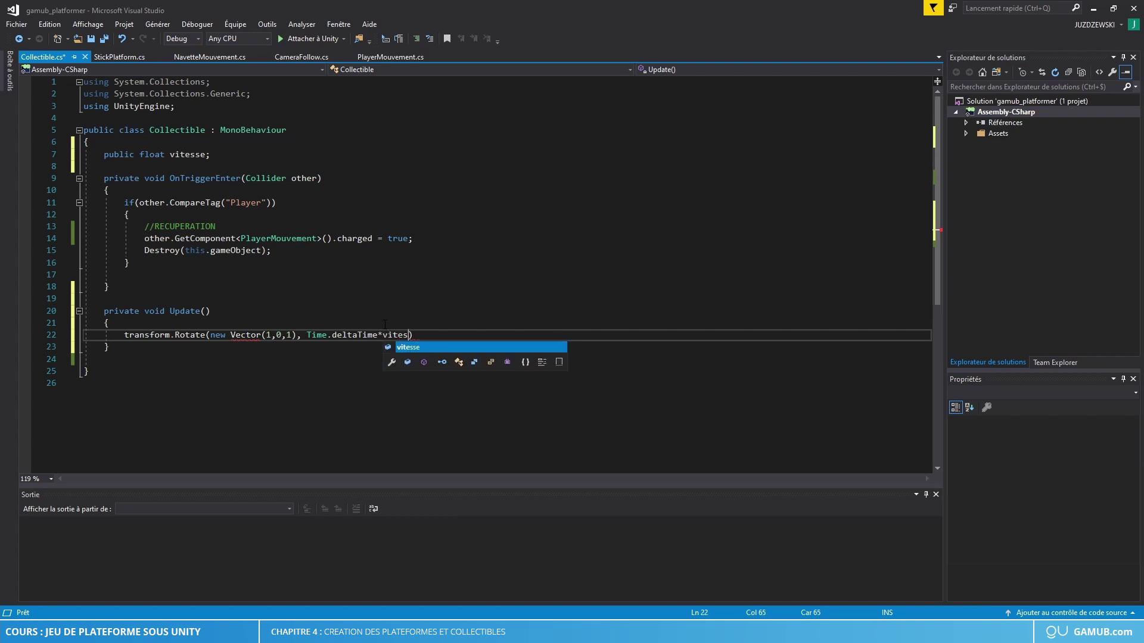
pyautogui.write('se);')
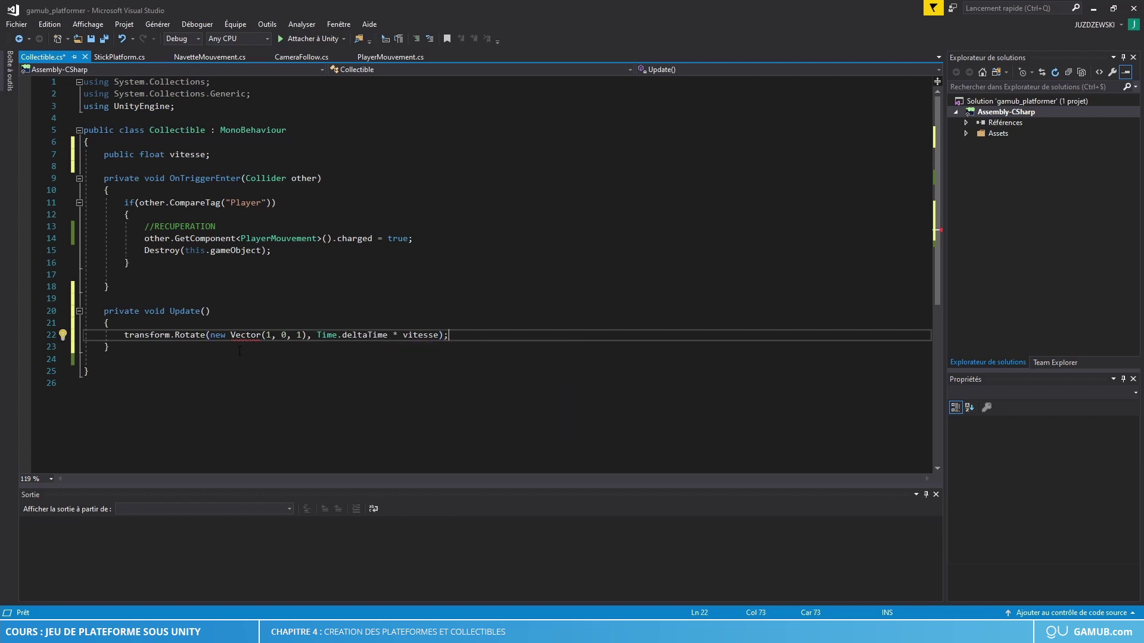
pyautogui.moveTo(245, 333)
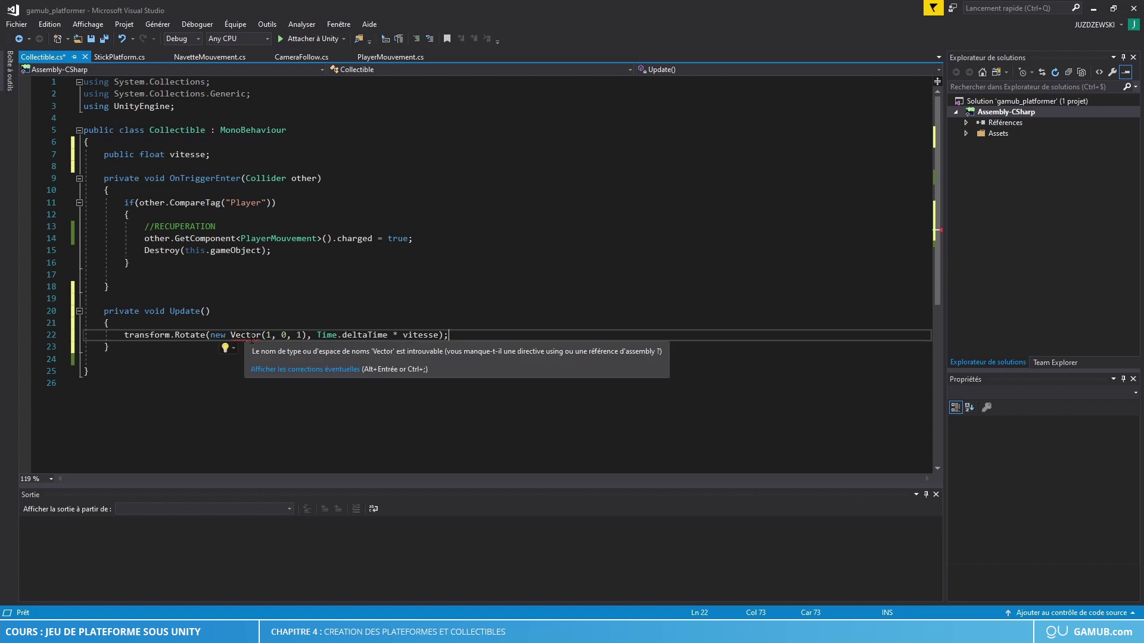
pyautogui.click(303, 335)
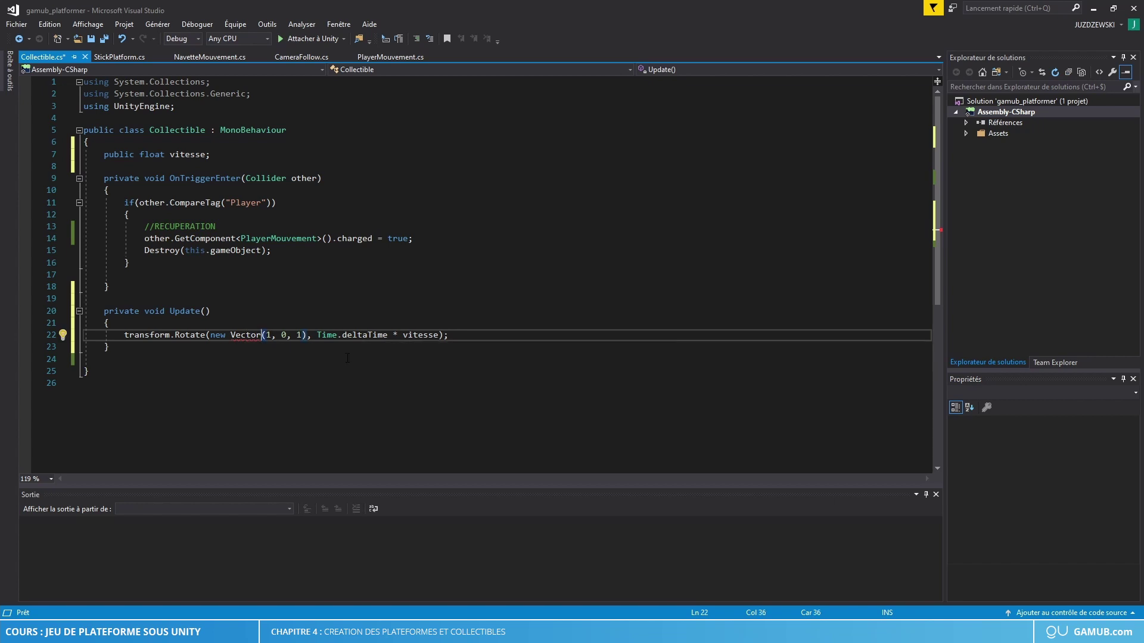
pyautogui.write('3')
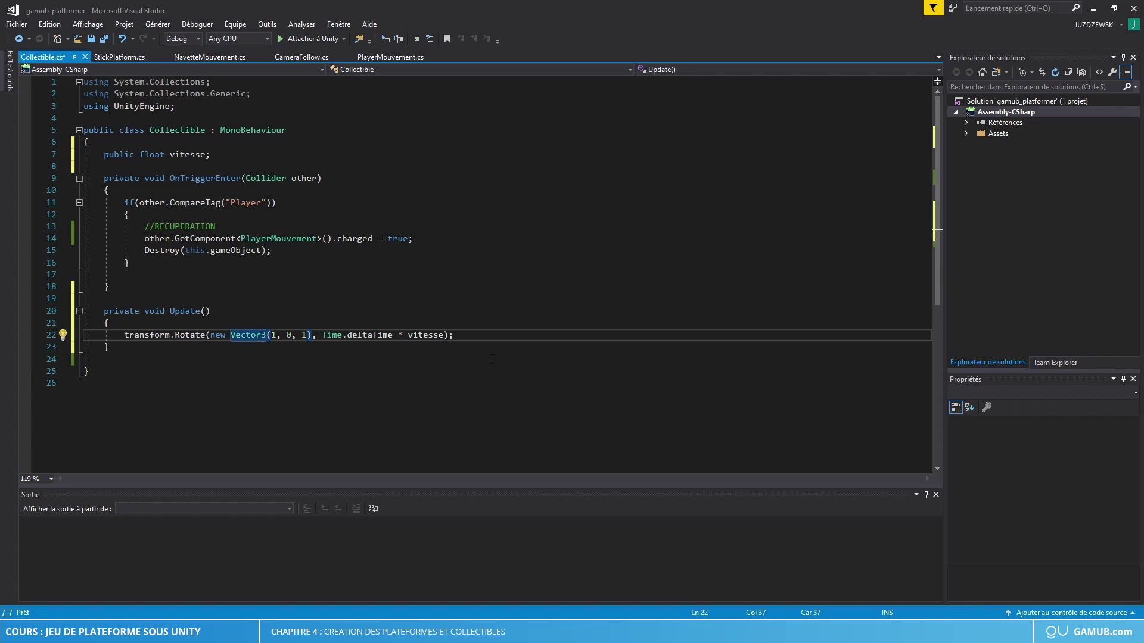
pyautogui.press('End')
pyautogui.hotkey('ctrl', 's')
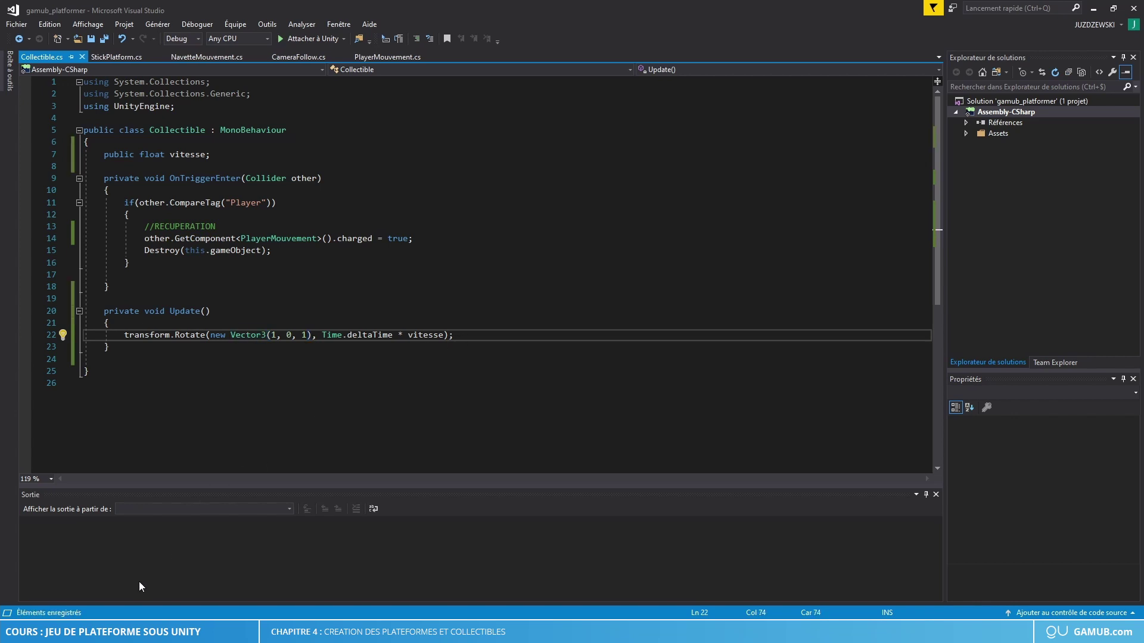
pyautogui.hotkey('alt', 'Tab')
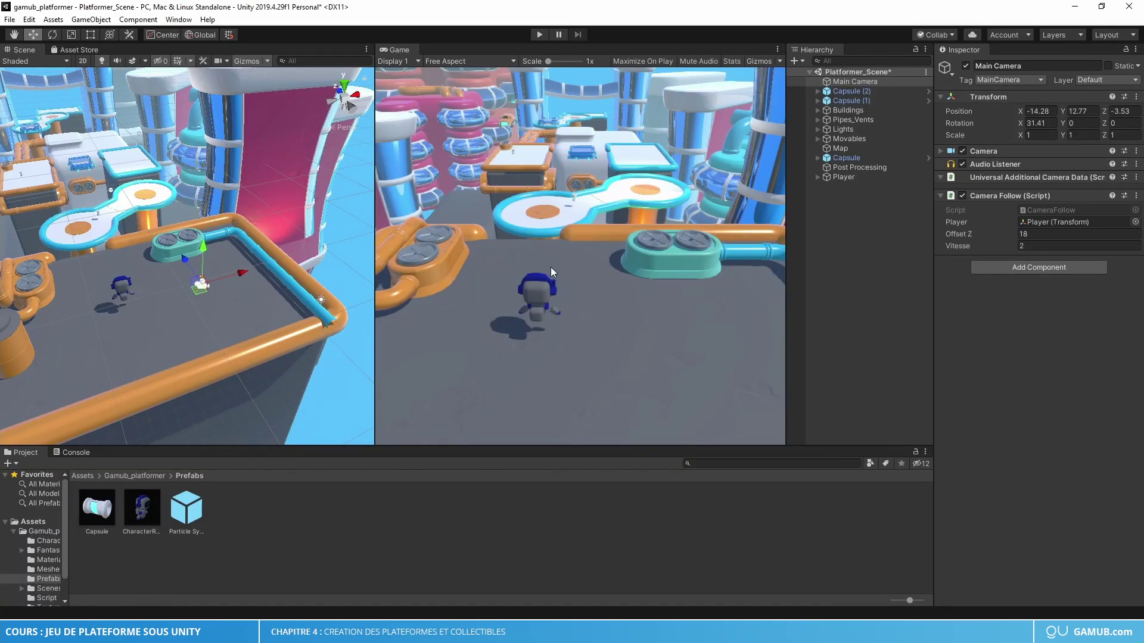
# Set Vitesse to 1 on Capsule, then on Capsule (1) and Capsule (2) together
pyautogui.click(842, 159)
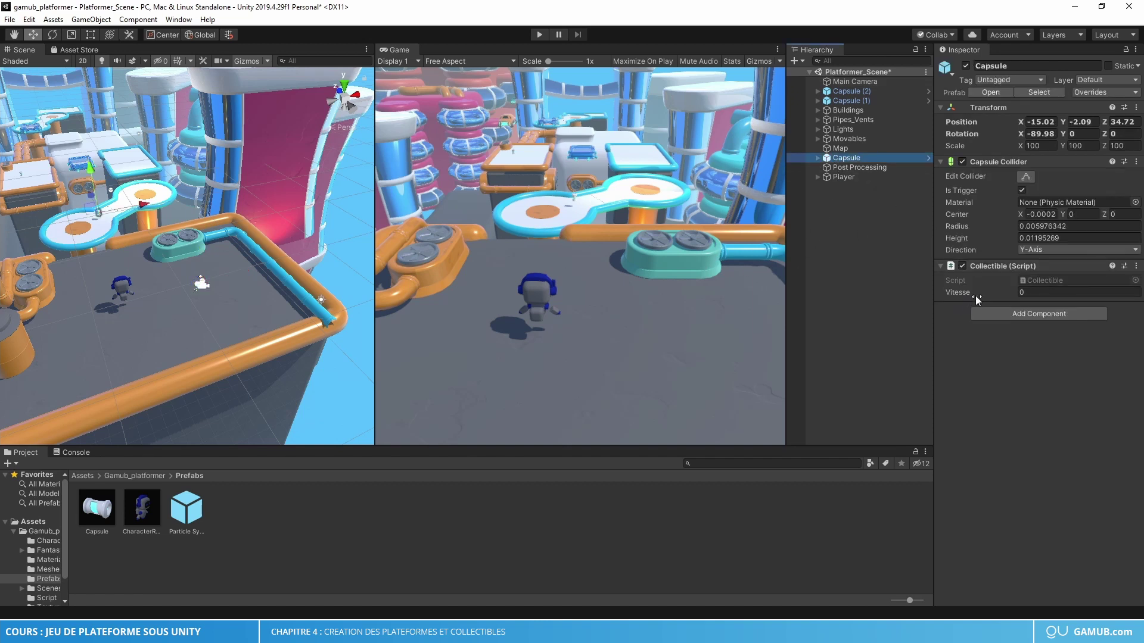
pyautogui.click(1029, 293)
pyautogui.write('1')
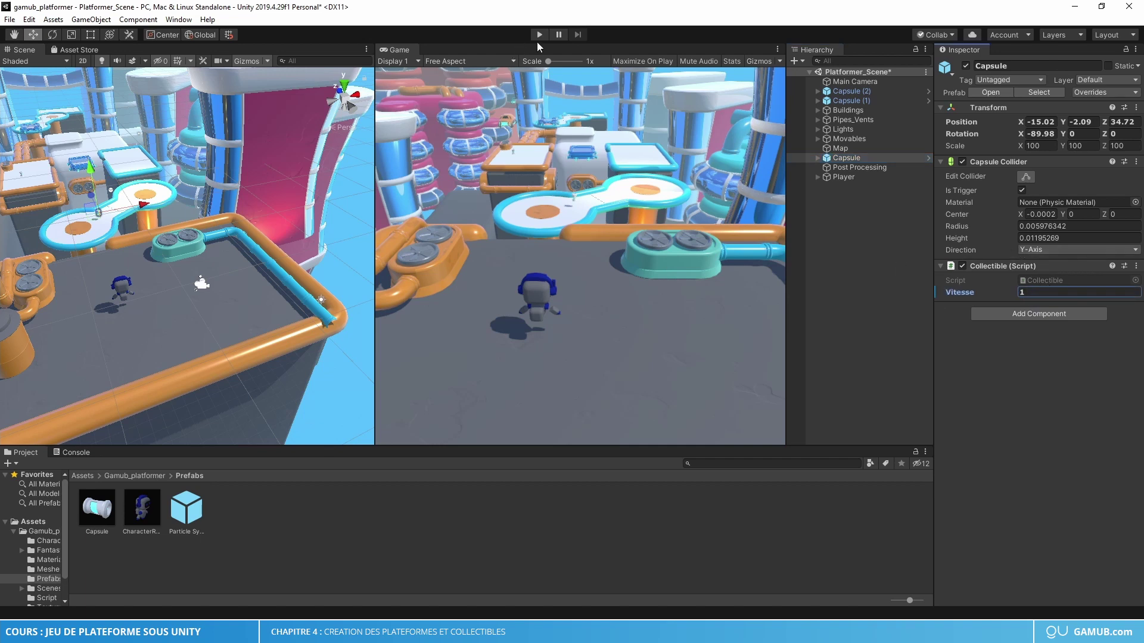
pyautogui.click(850, 100)
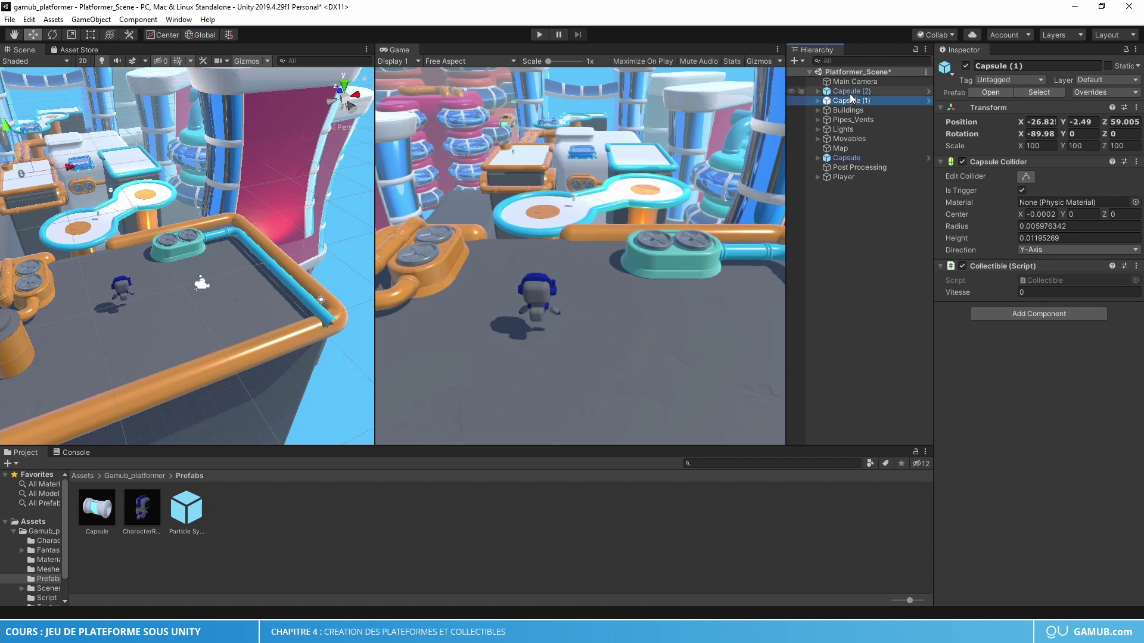
pyautogui.keyDown('ctrl'); pyautogui.click(850, 93); pyautogui.keyUp('ctrl')
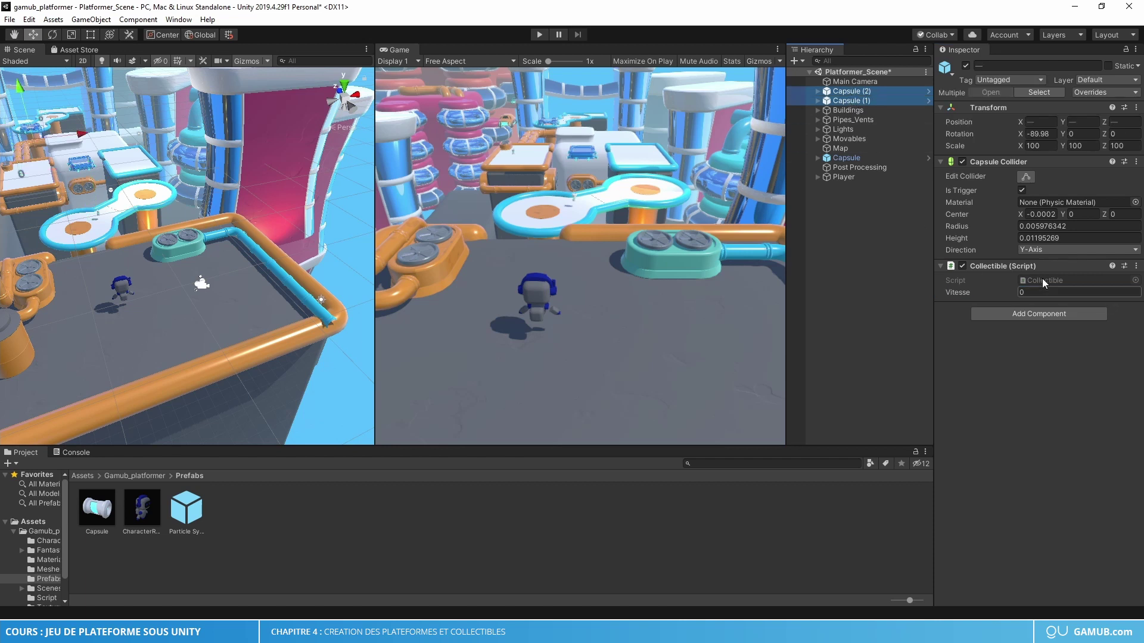
pyautogui.click(1024, 293)
pyautogui.write('1')
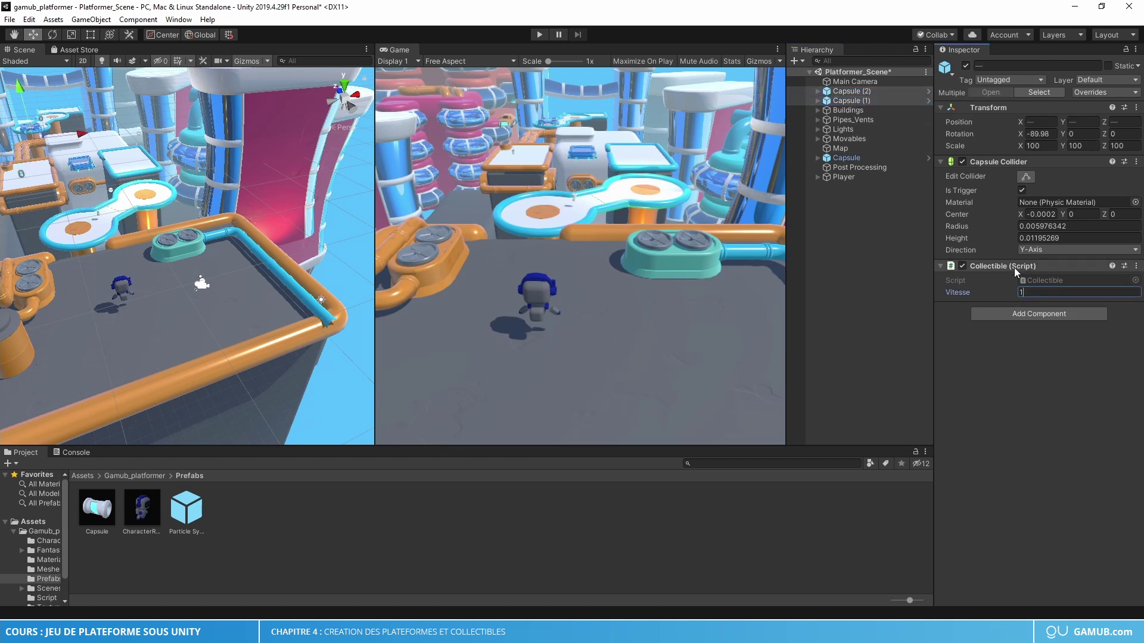
pyautogui.click(864, 248)
# During a play test, frame the Capsule, try Vitesse 10 then 30, and stop
pyautogui.click(540, 34)
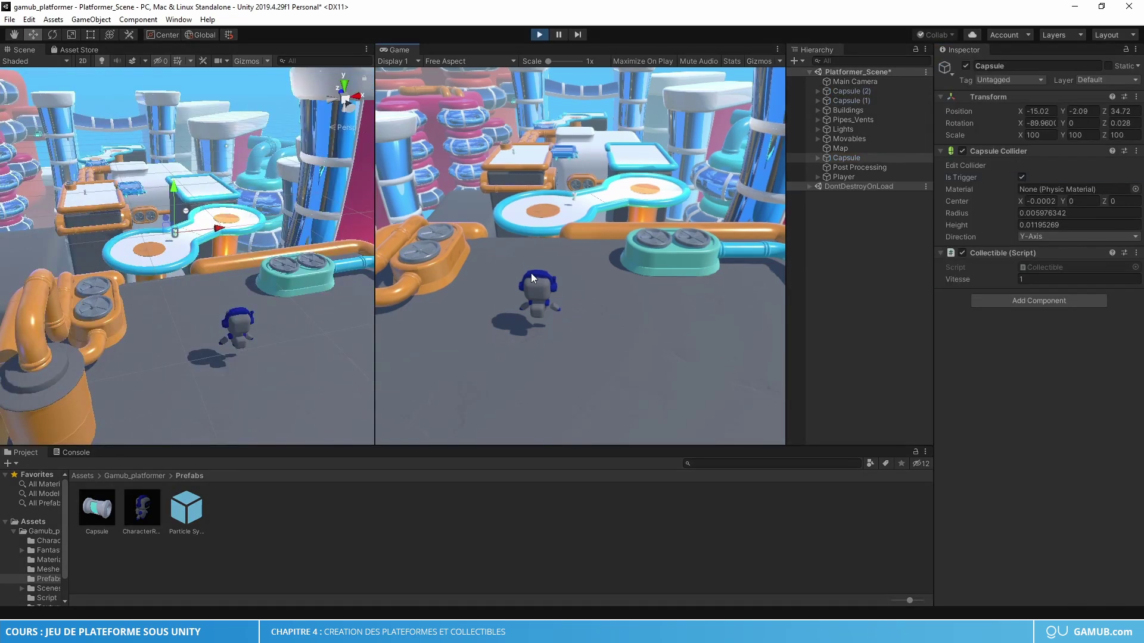
pyautogui.click(840, 157)
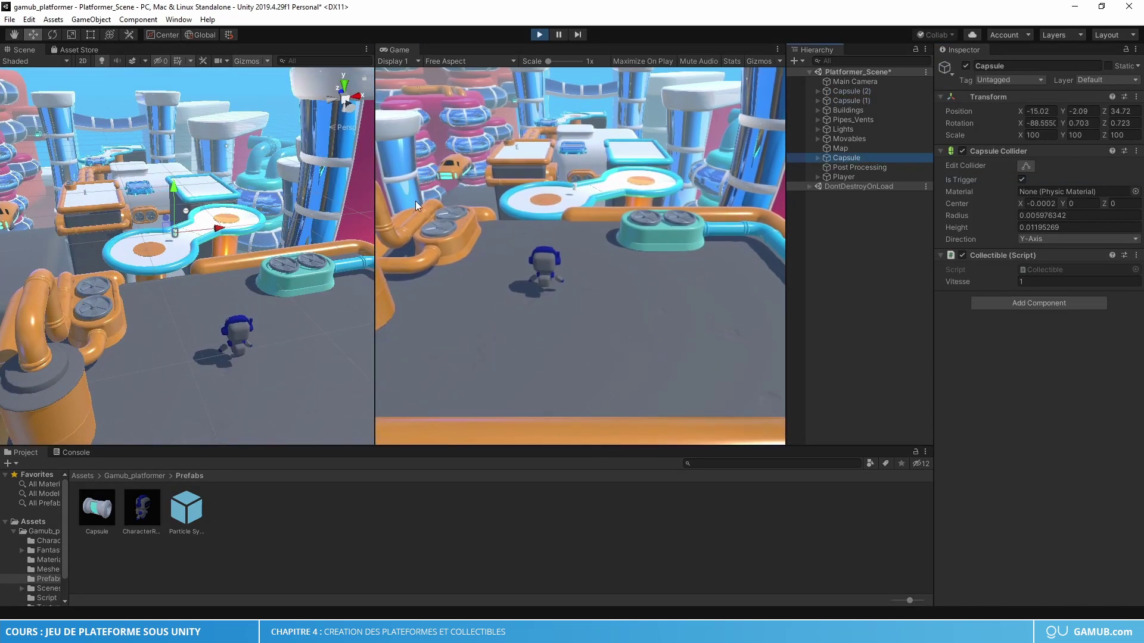
pyautogui.press('f')
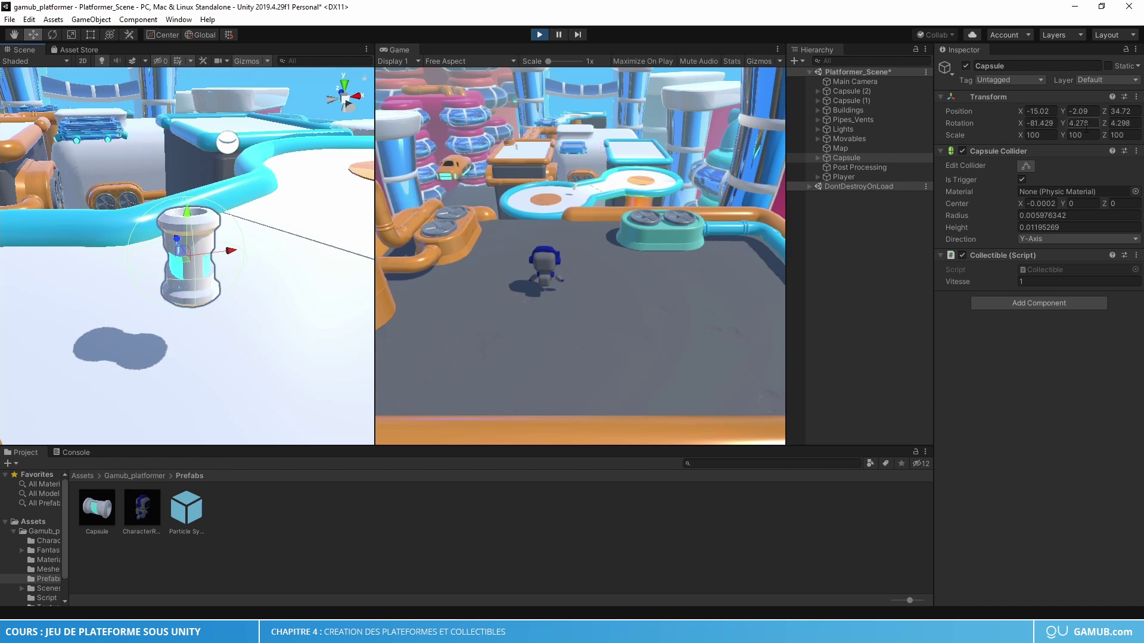
pyautogui.click(1024, 282)
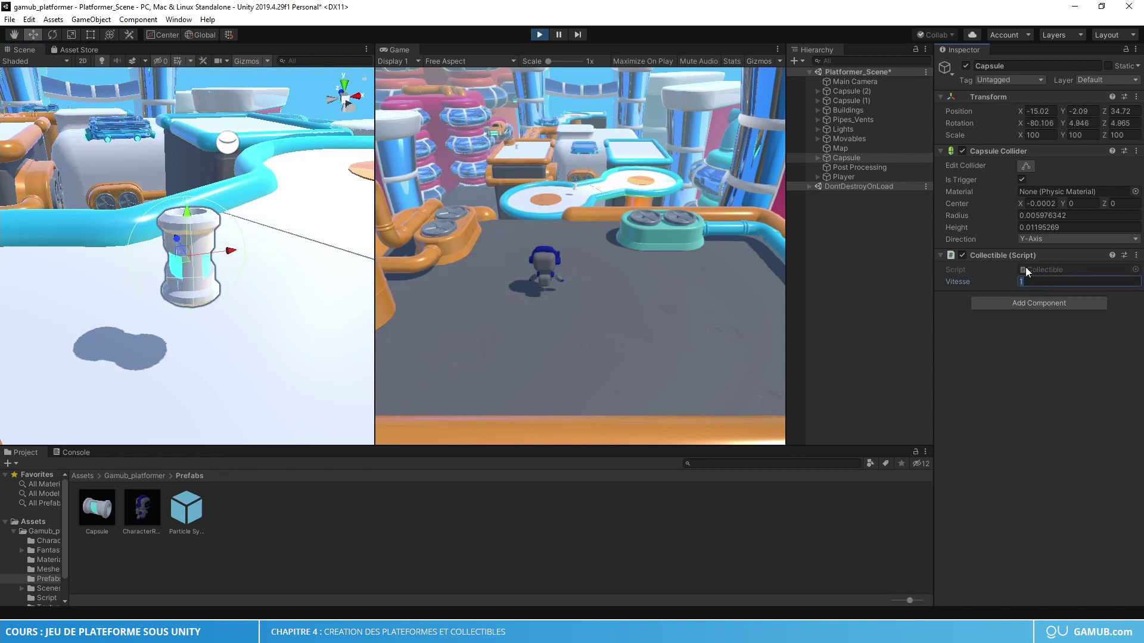
pyautogui.write('10')
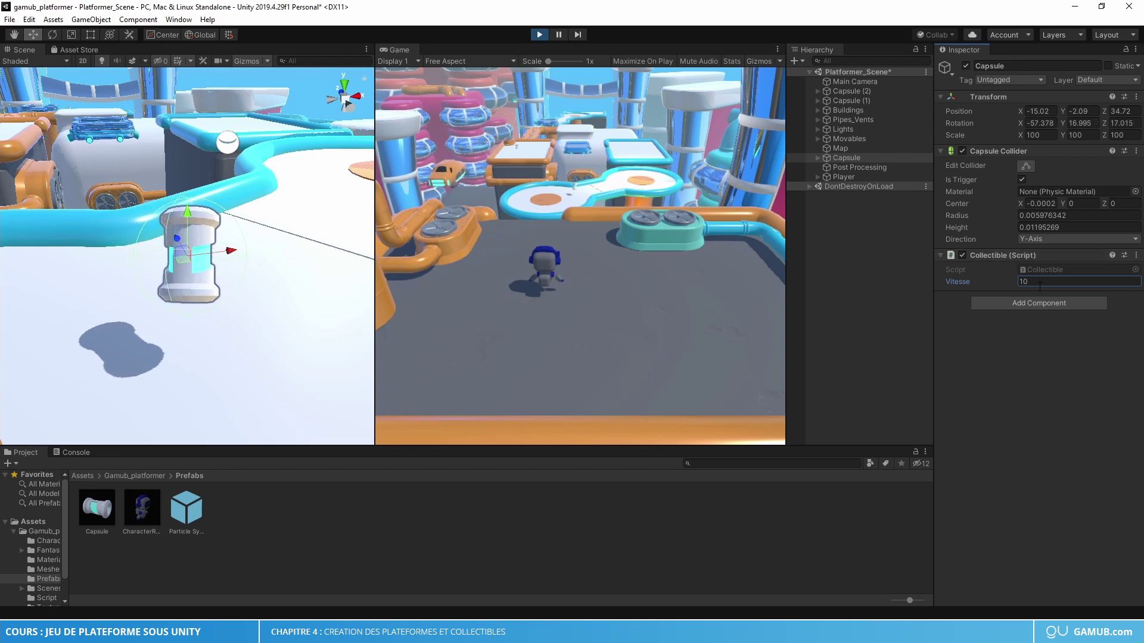
pyautogui.press('BackSpace')
pyautogui.press('BackSpace')
pyautogui.write('30')
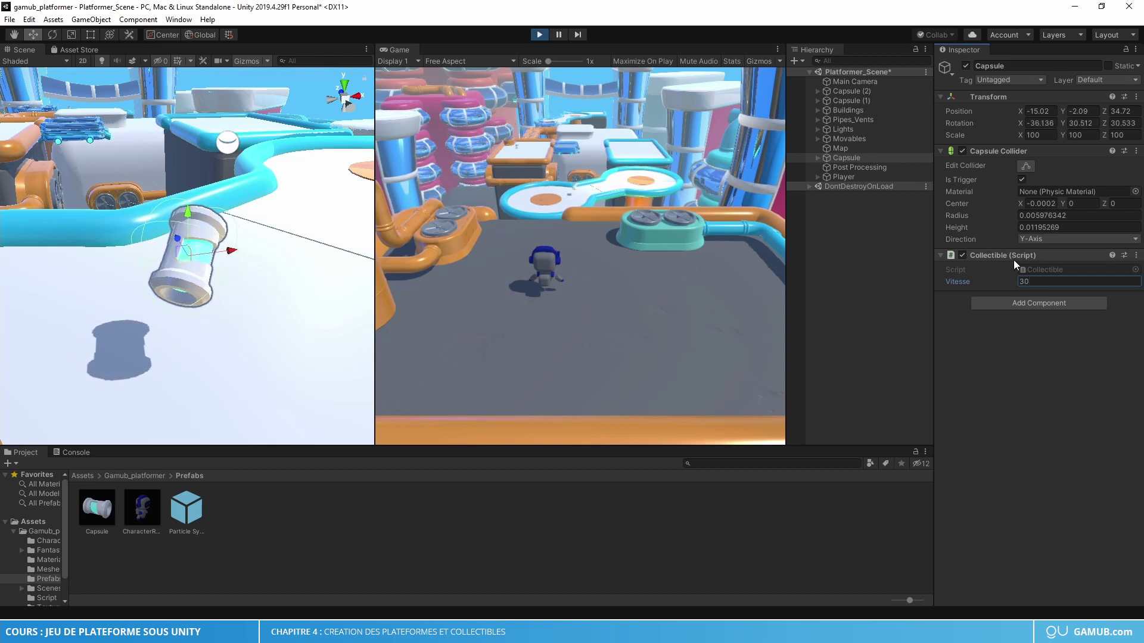
pyautogui.keyDown('alt'); pyautogui.moveTo(206, 269); pyautogui.dragTo(263, 259); pyautogui.keyUp('alt')
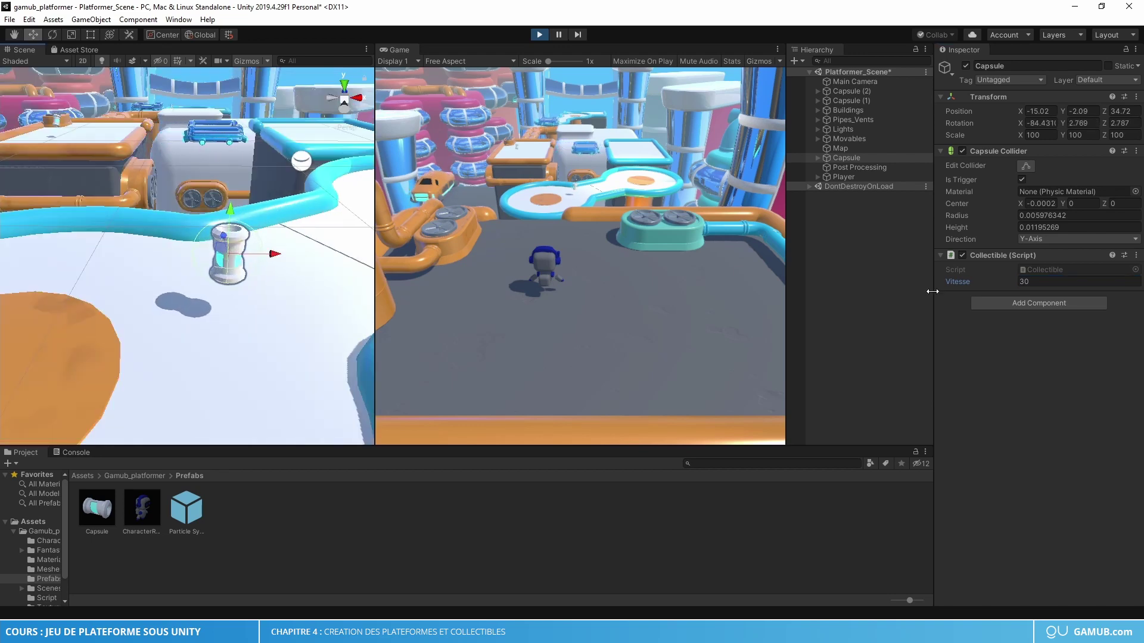
pyautogui.hotkey('ctrl', 'p')
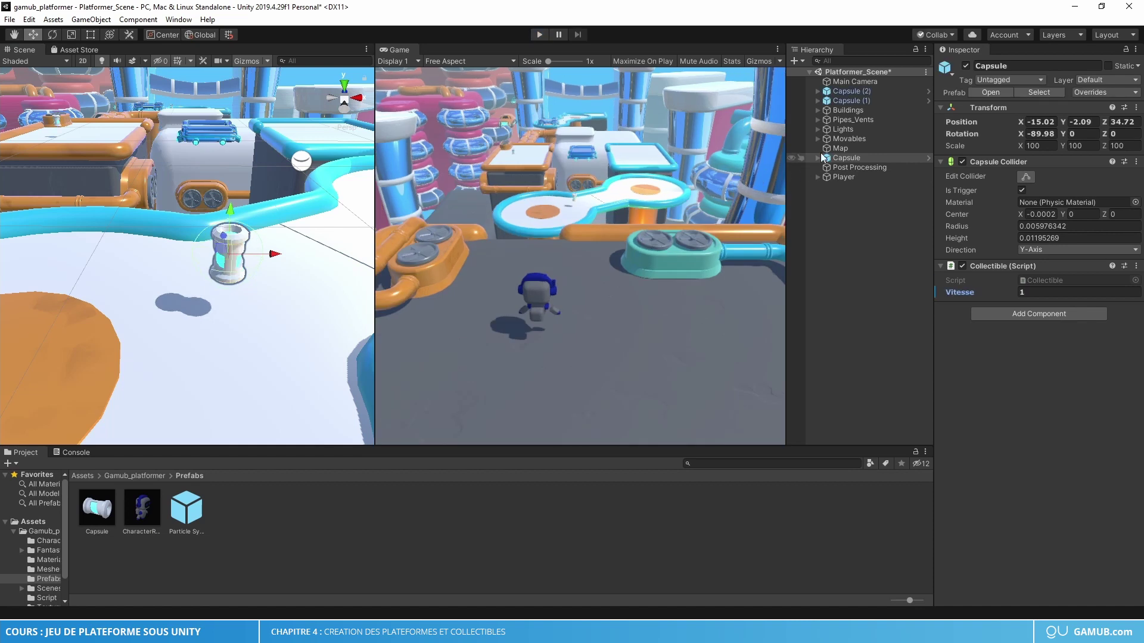
# Set Vitesse to 30 on Capsule, Capsule (1) and Capsule (2)
pyautogui.click(843, 157)
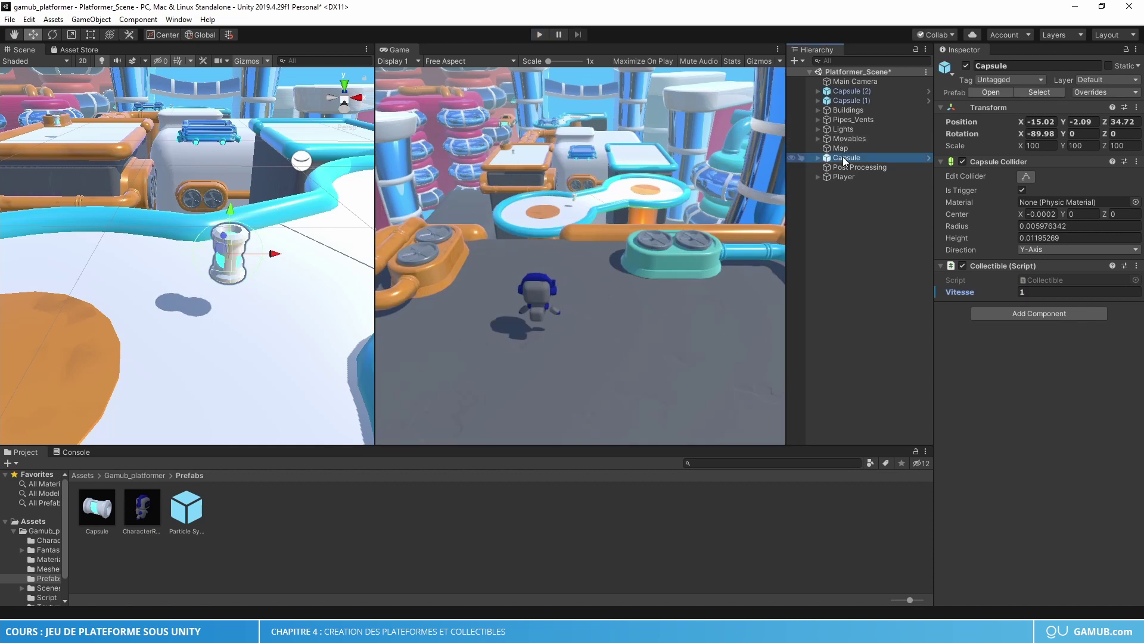
pyautogui.keyDown('ctrl'); pyautogui.click(852, 101); pyautogui.keyUp('ctrl')
pyautogui.keyDown('ctrl'); pyautogui.click(852, 91); pyautogui.keyUp('ctrl')
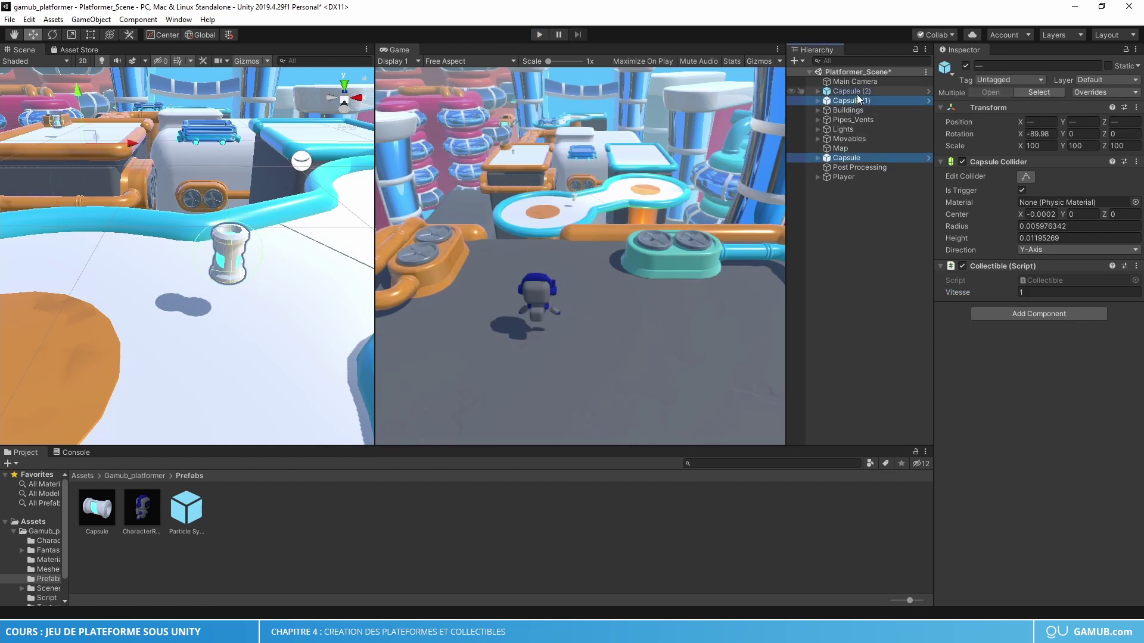
pyautogui.click(1049, 292)
pyautogui.write('30')
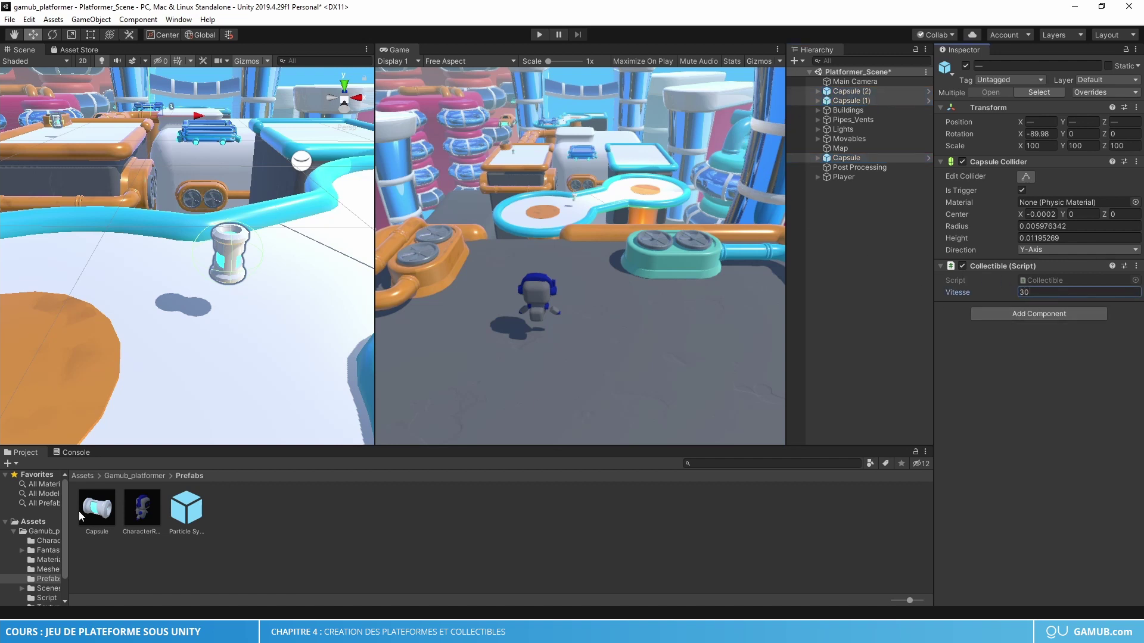
# Set the Capsule prefab's Vitesse to 30 too and start a play test
pyautogui.click(93, 510)
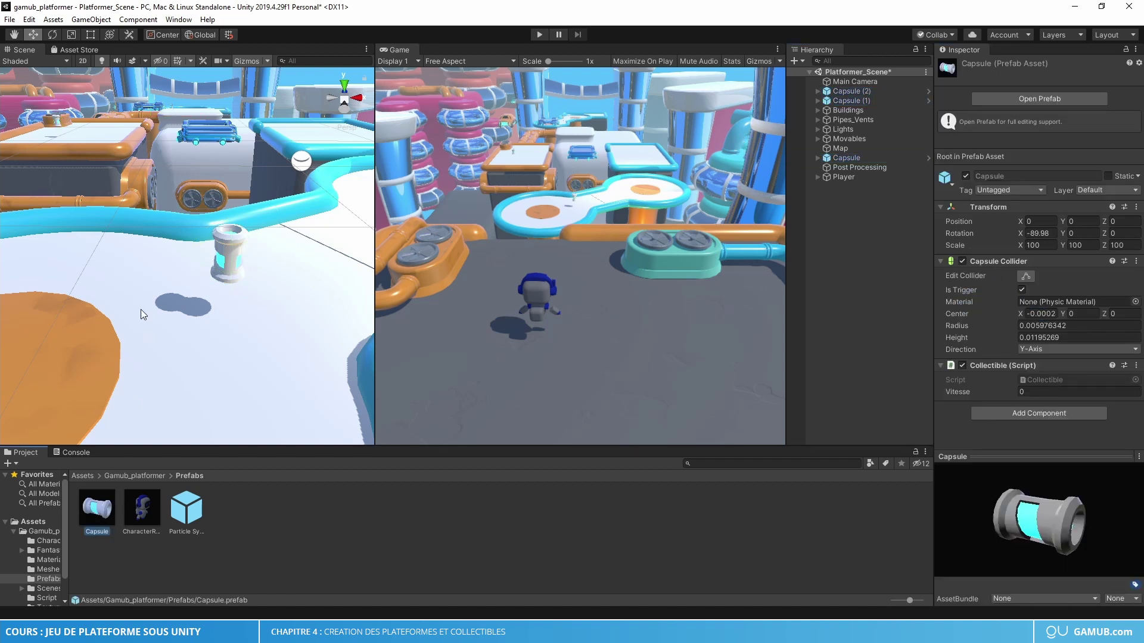
pyautogui.click(1036, 393)
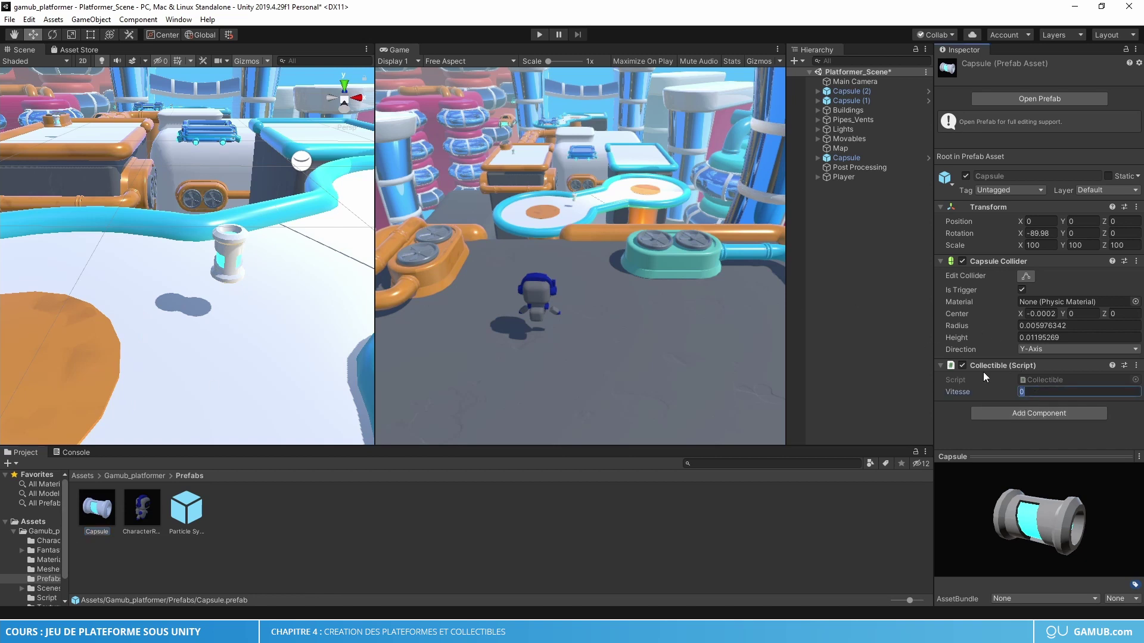
pyautogui.write('30')
pyautogui.click(540, 37)
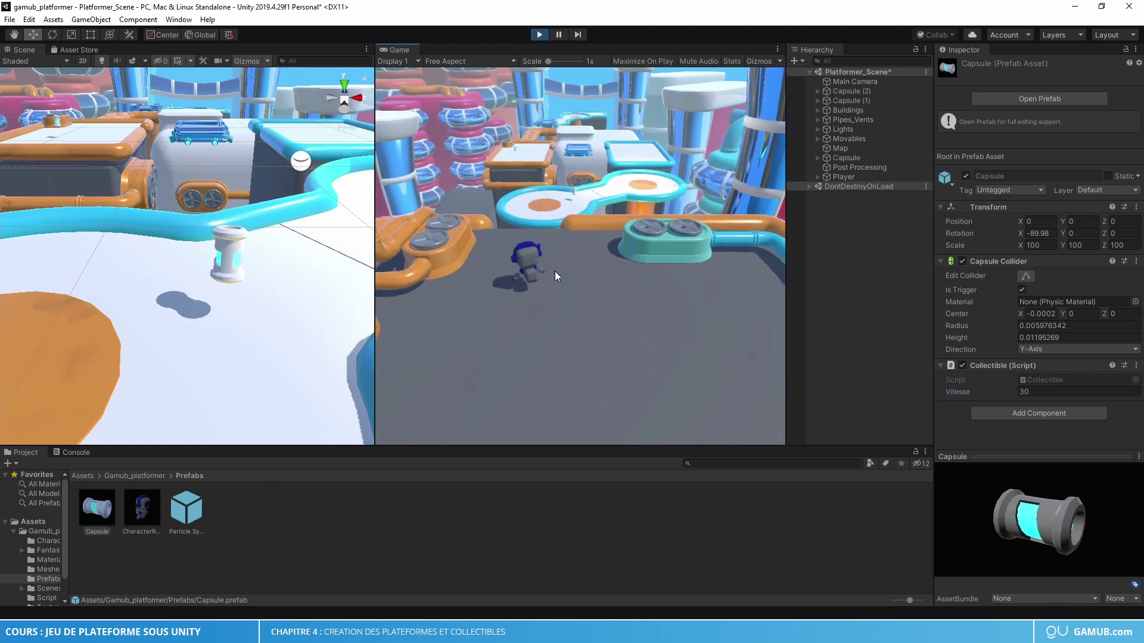
# Walk the Player forward in play mode, frame it, stop, and review PlayerMouvement.cs
pyautogui.press('Up')
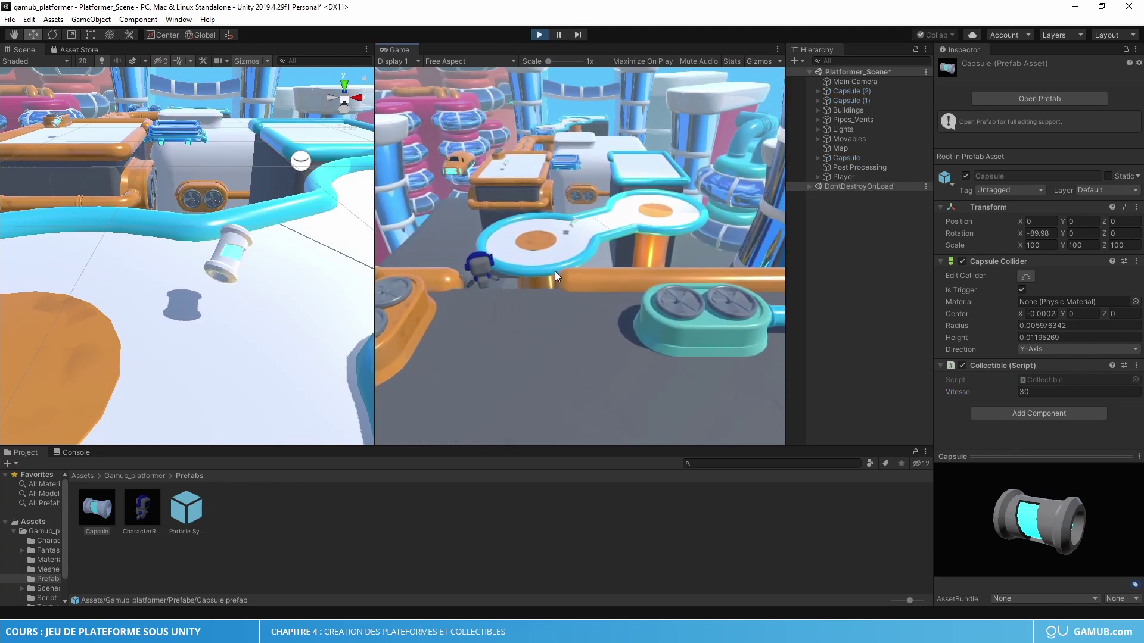
pyautogui.press('Up')
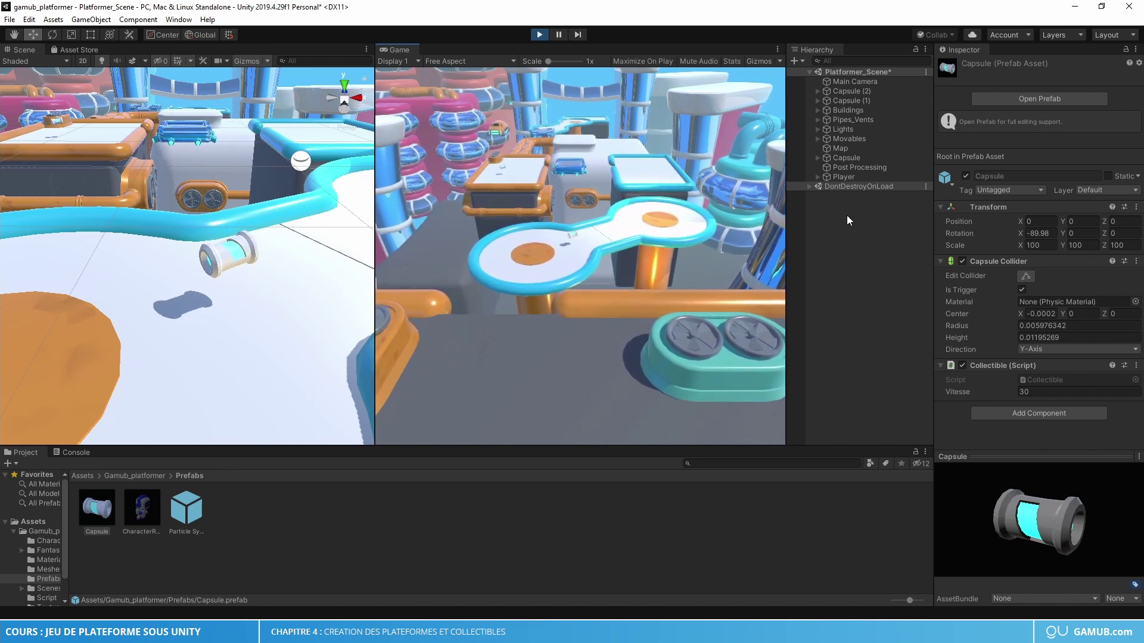
pyautogui.click(846, 176)
pyautogui.press('f')
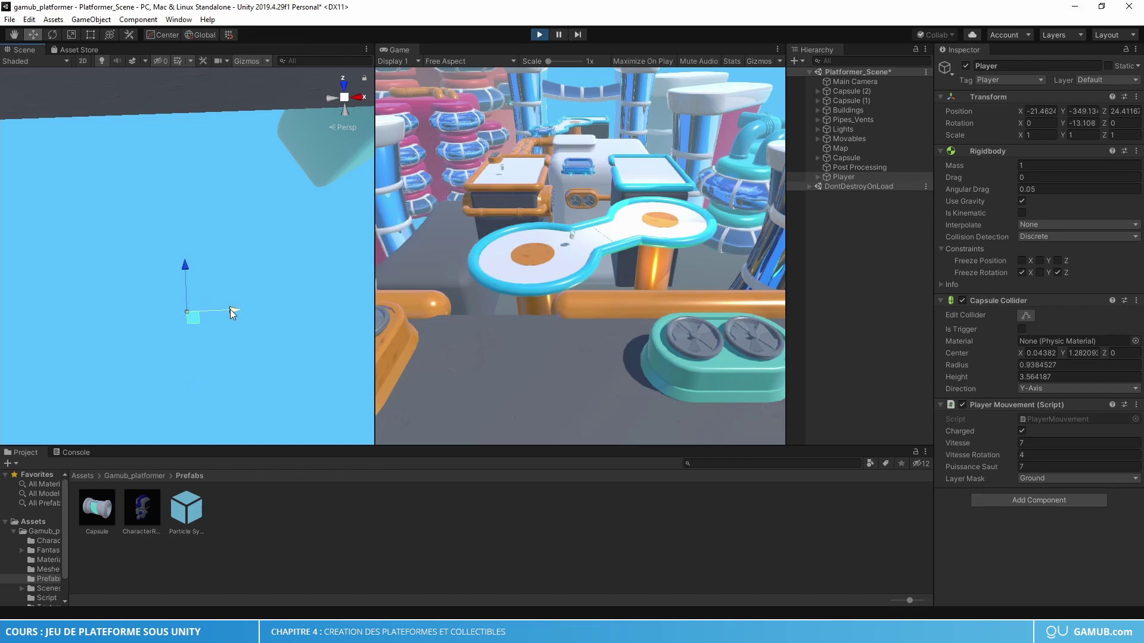
pyautogui.click(539, 35)
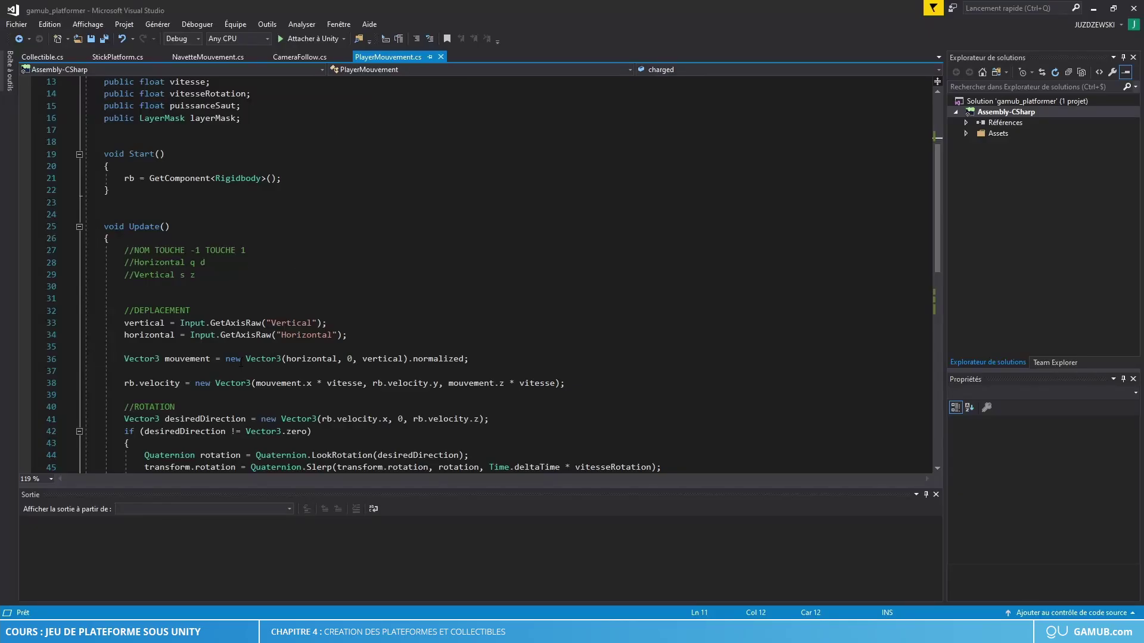
pyautogui.scroll(-1, 241, 361)
pyautogui.scroll(-2, 133, 366)
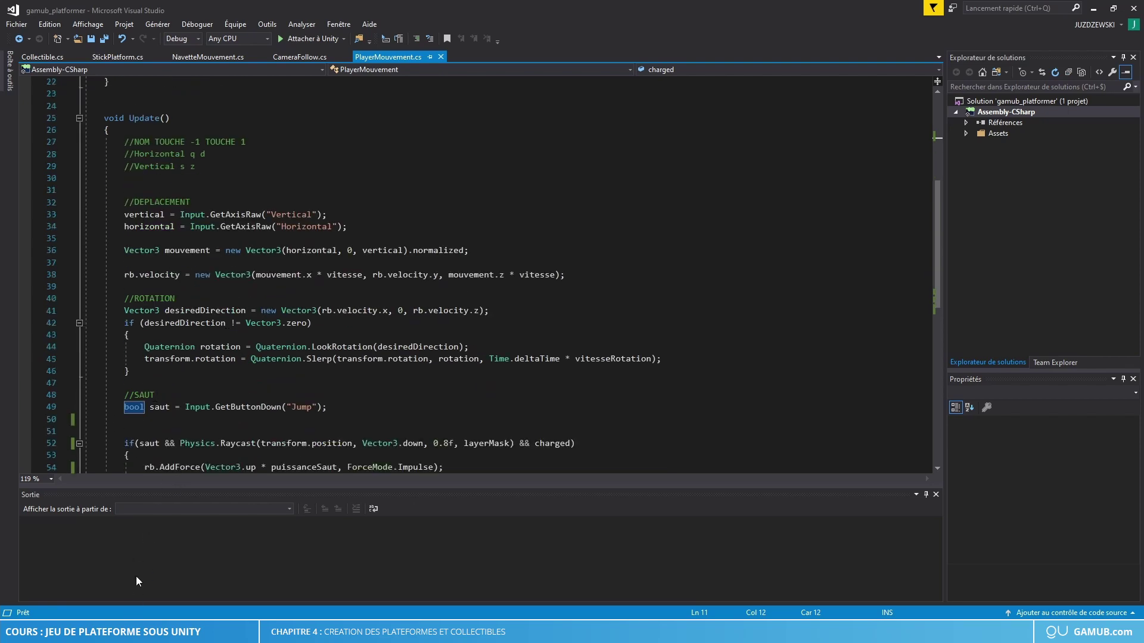
pyautogui.hotkey('alt', 'Tab')
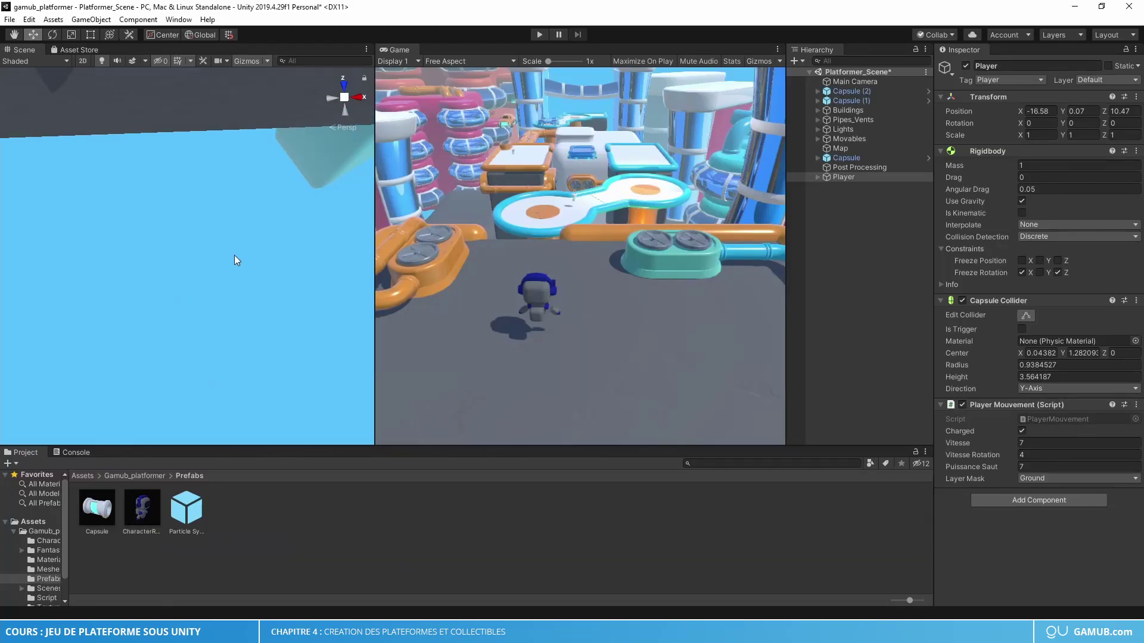
# Frame the Player beside the tall orange pillar and start editing its Position Y
pyautogui.click(847, 178)
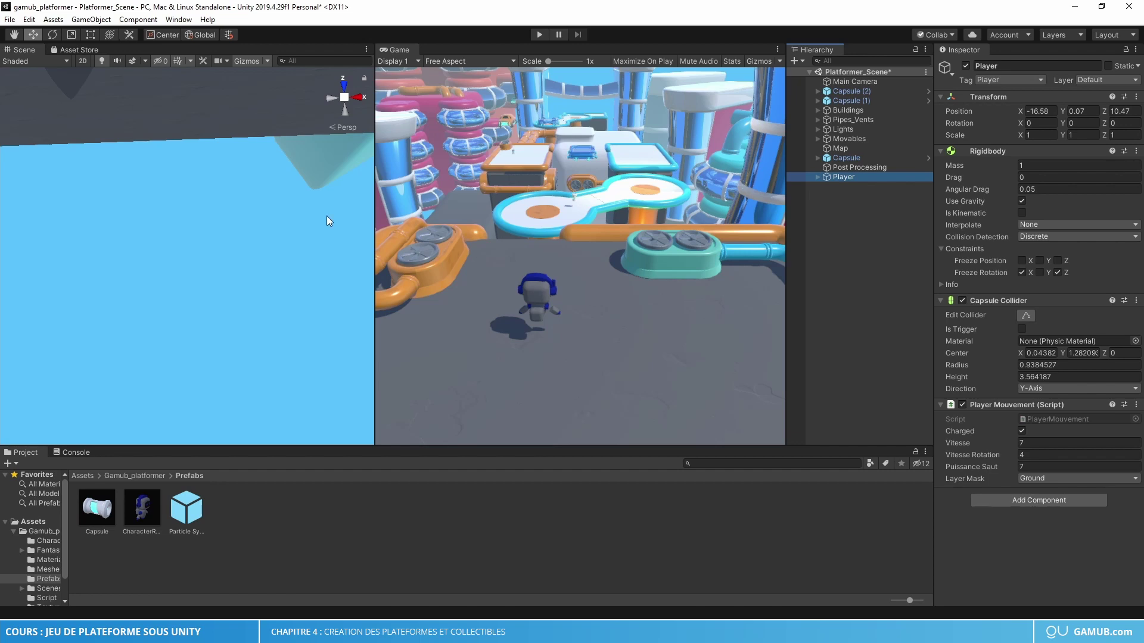
pyautogui.click(846, 177)
pyautogui.press('f')
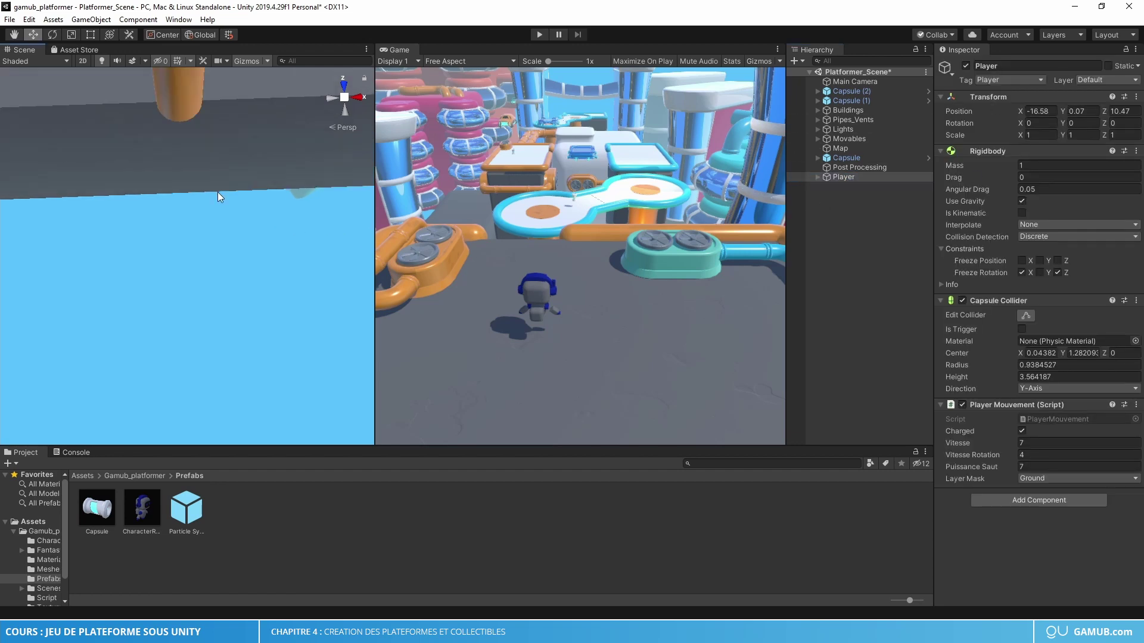
pyautogui.scroll(-5, 199, 241)
pyautogui.moveTo(212, 262)
pyautogui.keyDown('alt'); pyautogui.mouseDown()
pyautogui.moveTo(225, 257)
pyautogui.moveTo(192, 255)
pyautogui.moveTo(313, 381)
pyautogui.moveTo(242, 181)
pyautogui.moveTo(202, 202)
pyautogui.moveTo(184, 314)
pyautogui.moveTo(275, 271)
pyautogui.moveTo(206, 283)
pyautogui.moveTo(336, 226)
pyautogui.moveTo(291, 212)
pyautogui.moveTo(284, 280)
pyautogui.moveTo(305, 130)
pyautogui.moveTo(319, 221)
pyautogui.moveTo(293, 231)
pyautogui.mouseUp(); pyautogui.keyUp('alt')
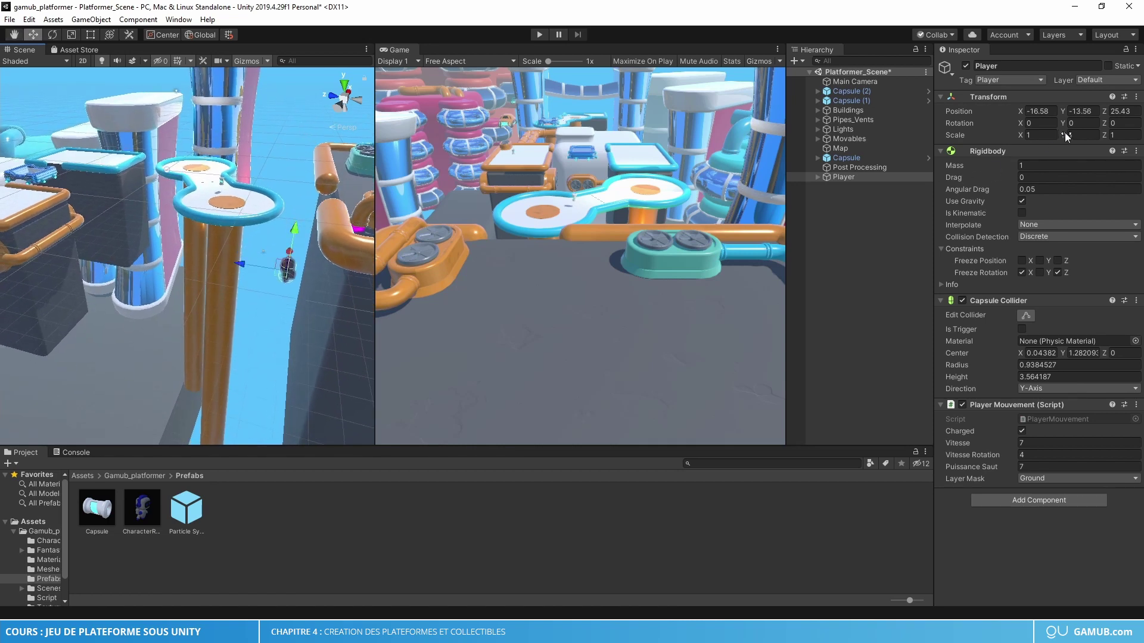
pyautogui.click(1088, 112)
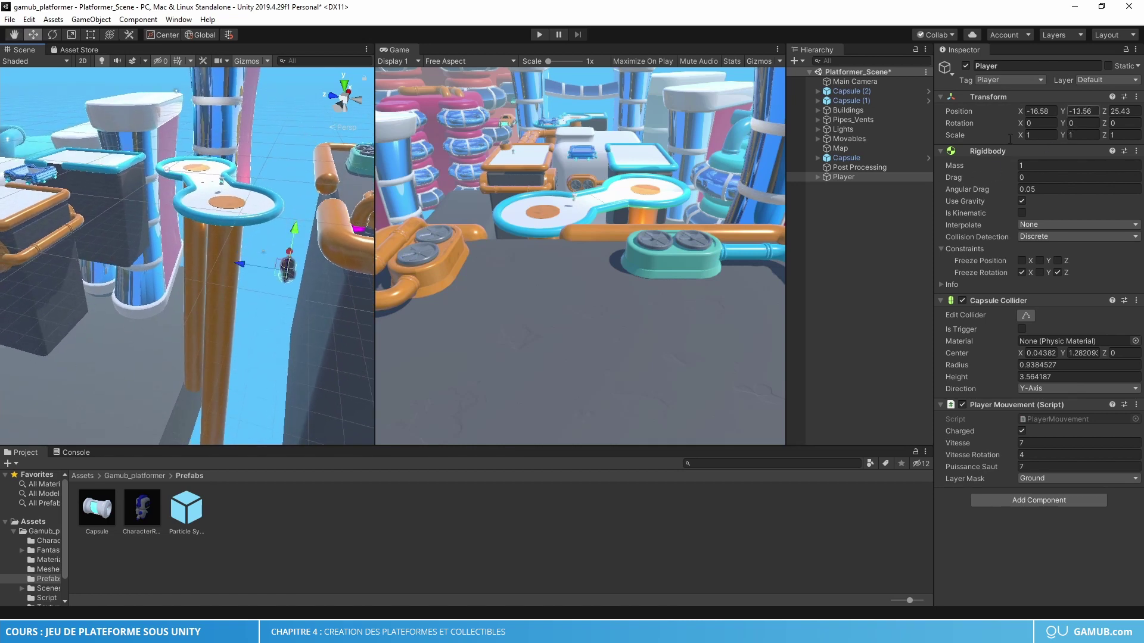
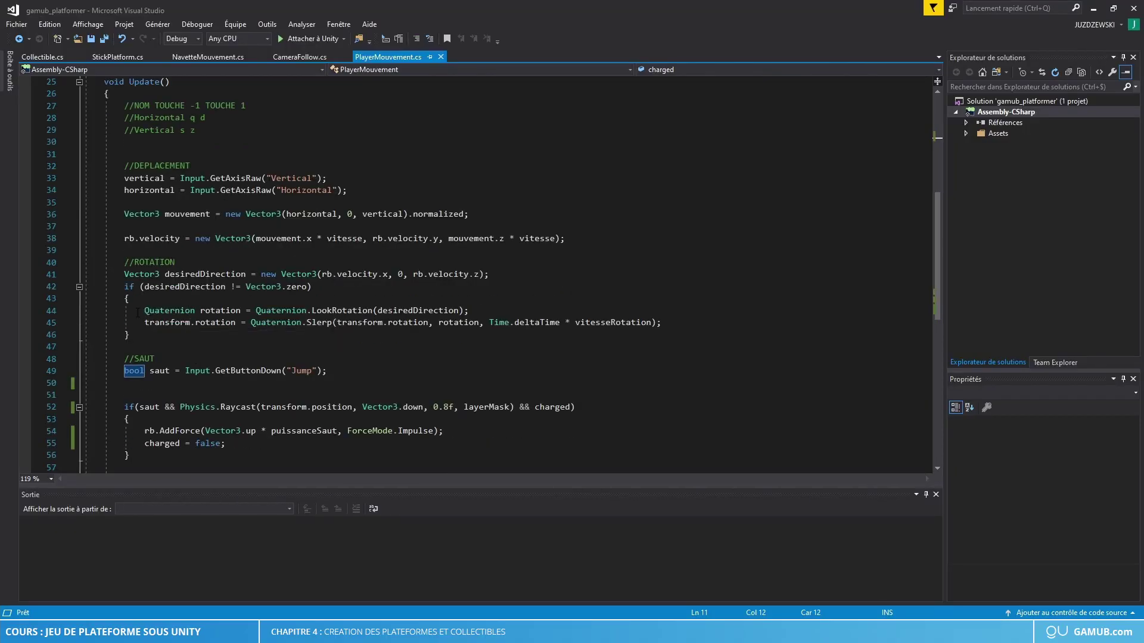
# Declare a new void Est_Mort() method with an open body below the Update method
pyautogui.scroll(1, 493, 275)
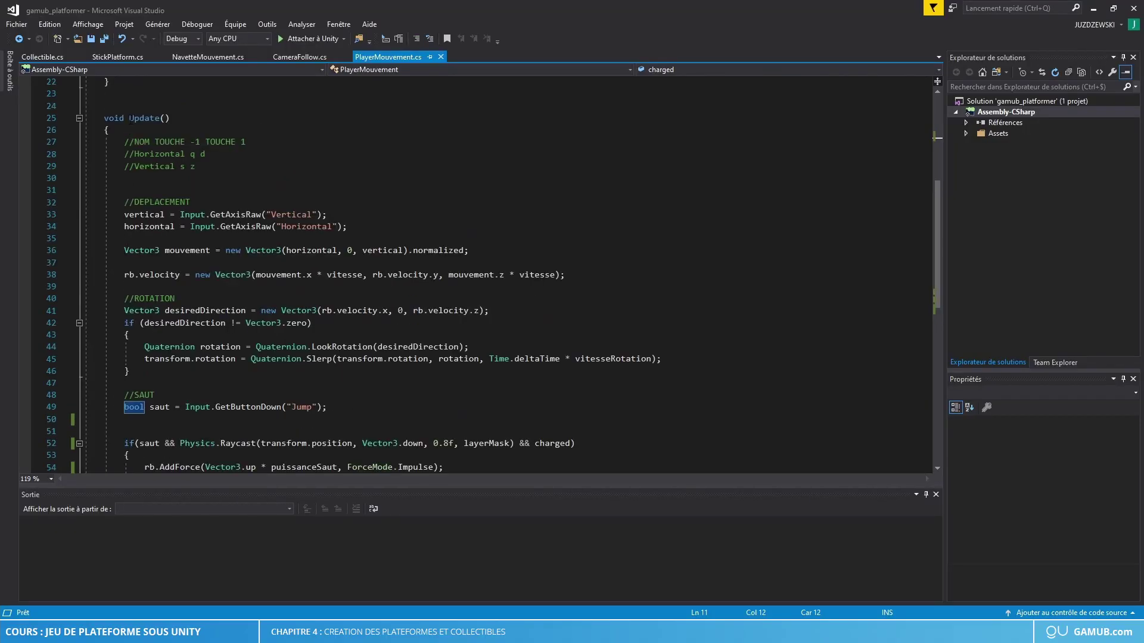
pyautogui.moveTo(130, 117); pyautogui.dragTo(160, 118)
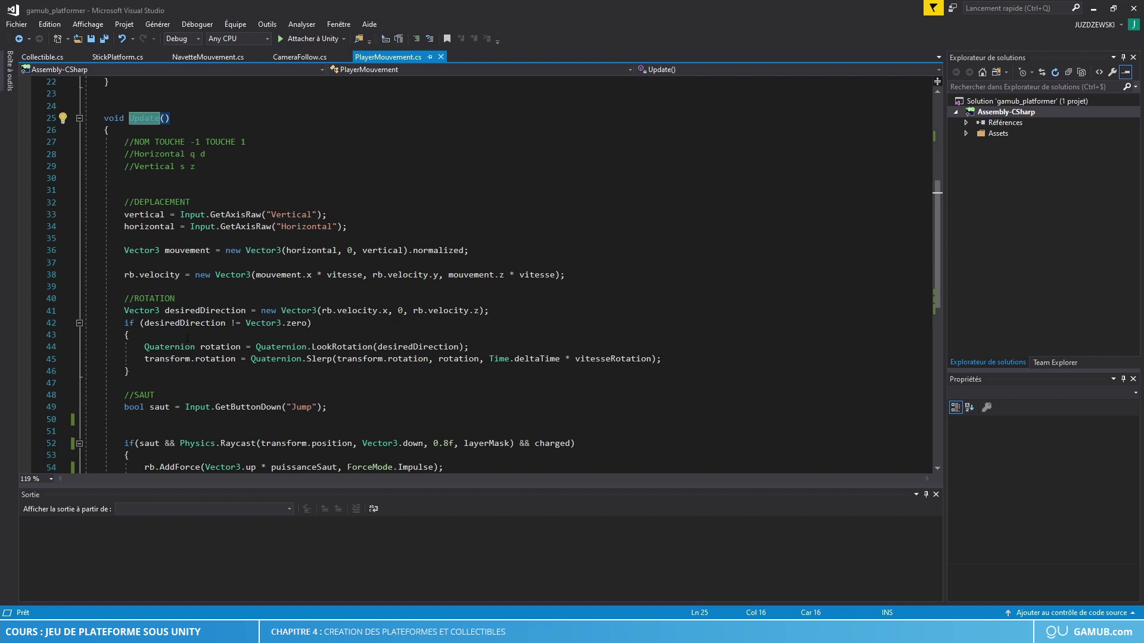
pyautogui.scroll(-1, 117, 233)
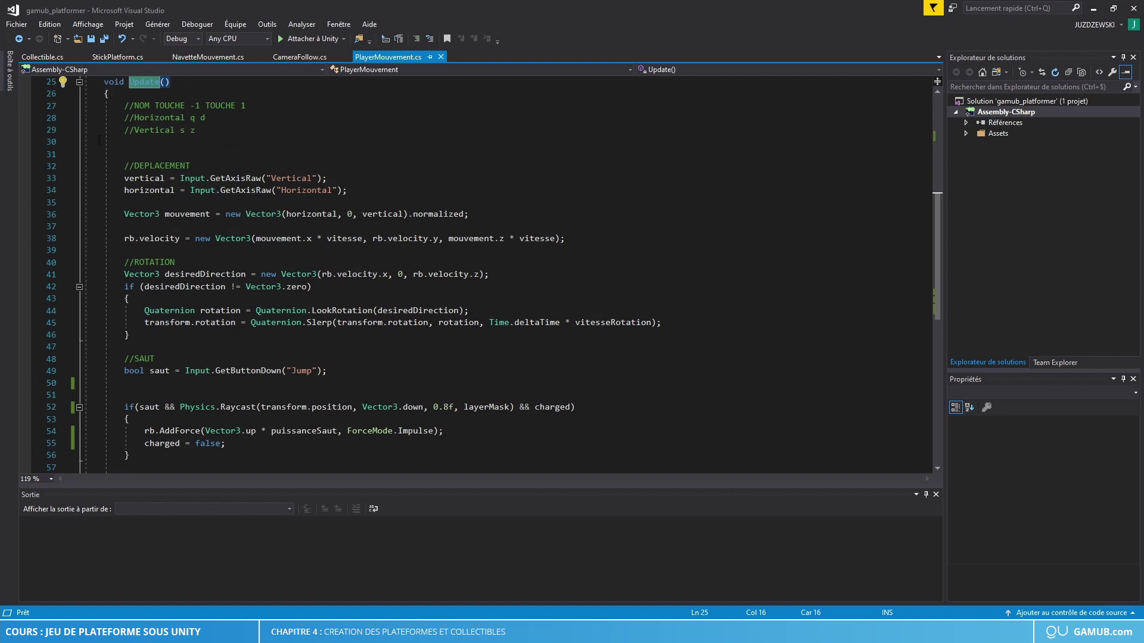
pyautogui.click(145, 154)
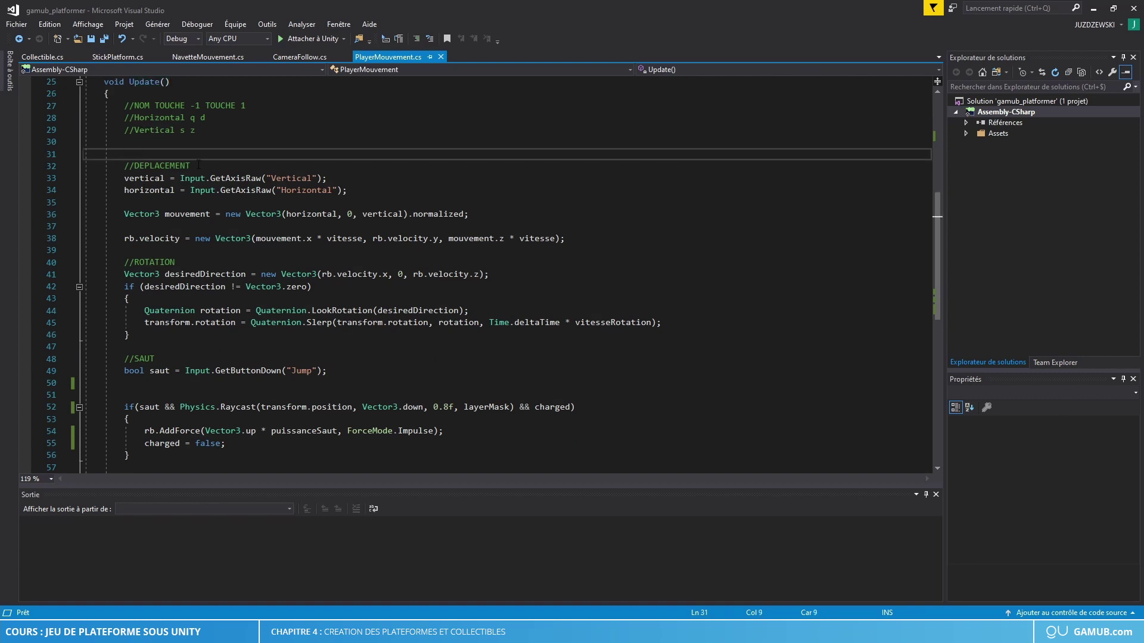
pyautogui.scroll(-4, 184, 350)
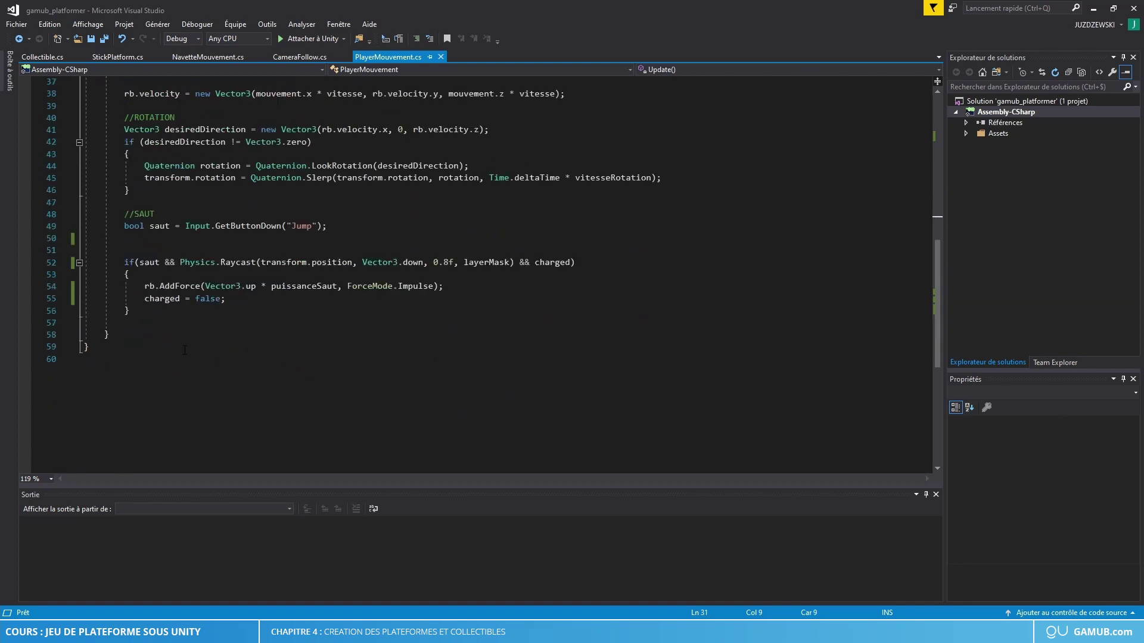
pyautogui.click(135, 332)
pyautogui.scroll(4, 119, 208)
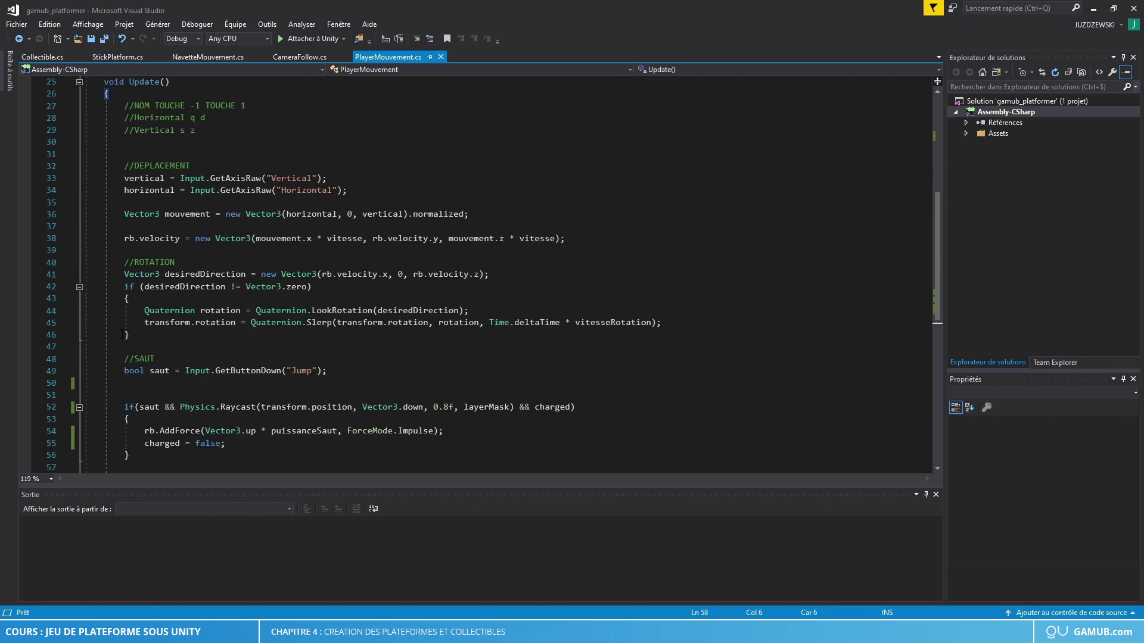
pyautogui.scroll(2, 115, 174)
pyautogui.scroll(-5, 114, 256)
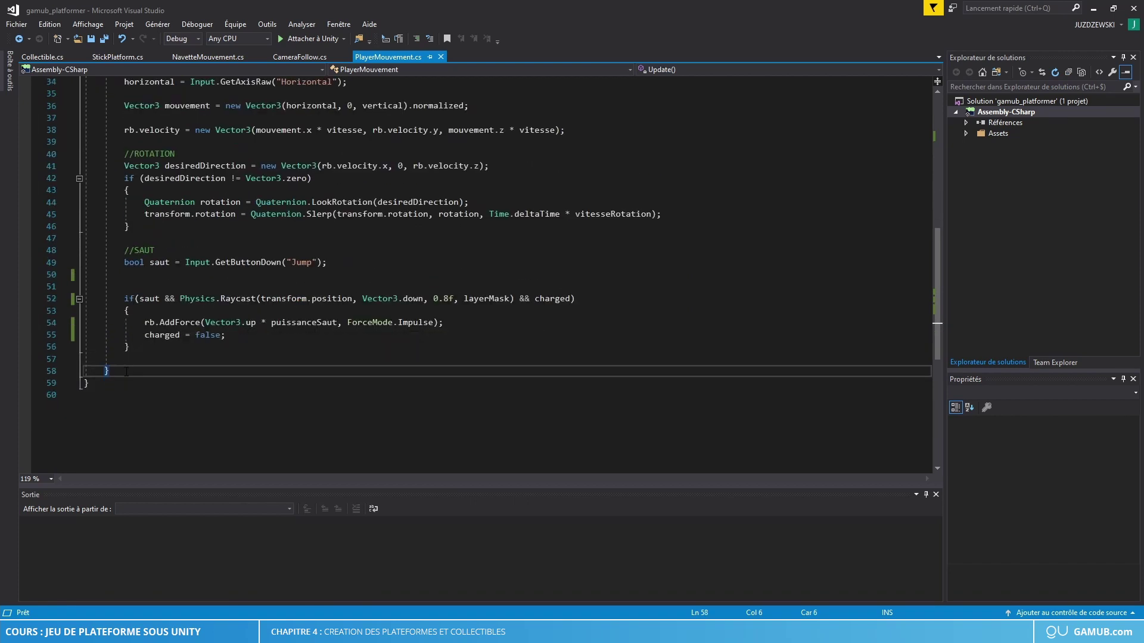
pyautogui.press('Return')
pyautogui.press('Return')
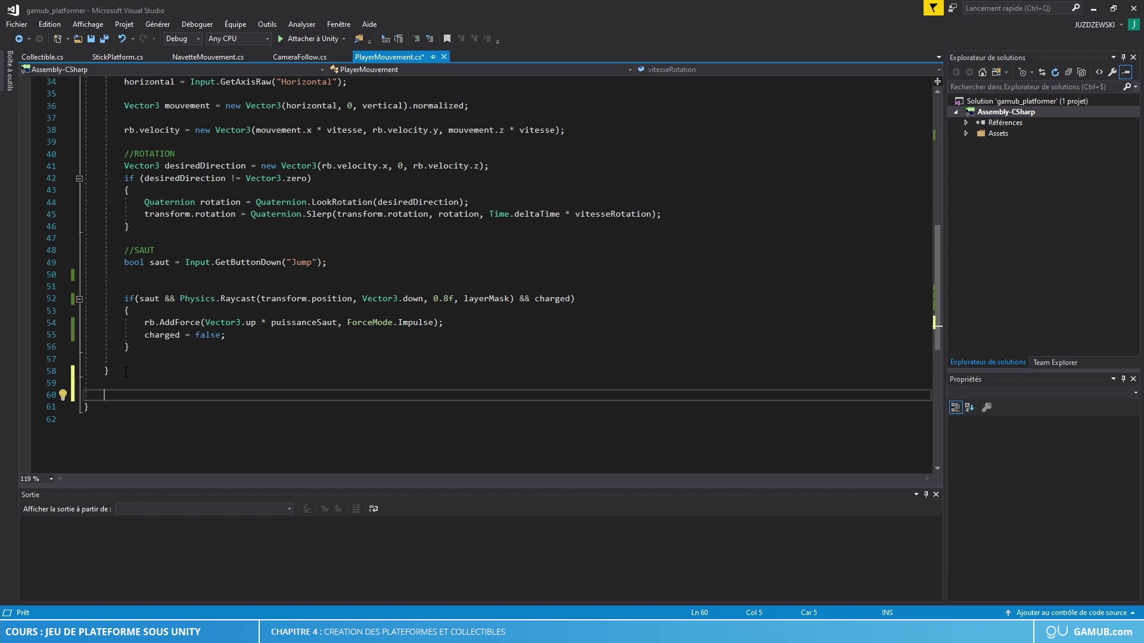
pyautogui.write('void ')
pyautogui.write('Est_Mor')
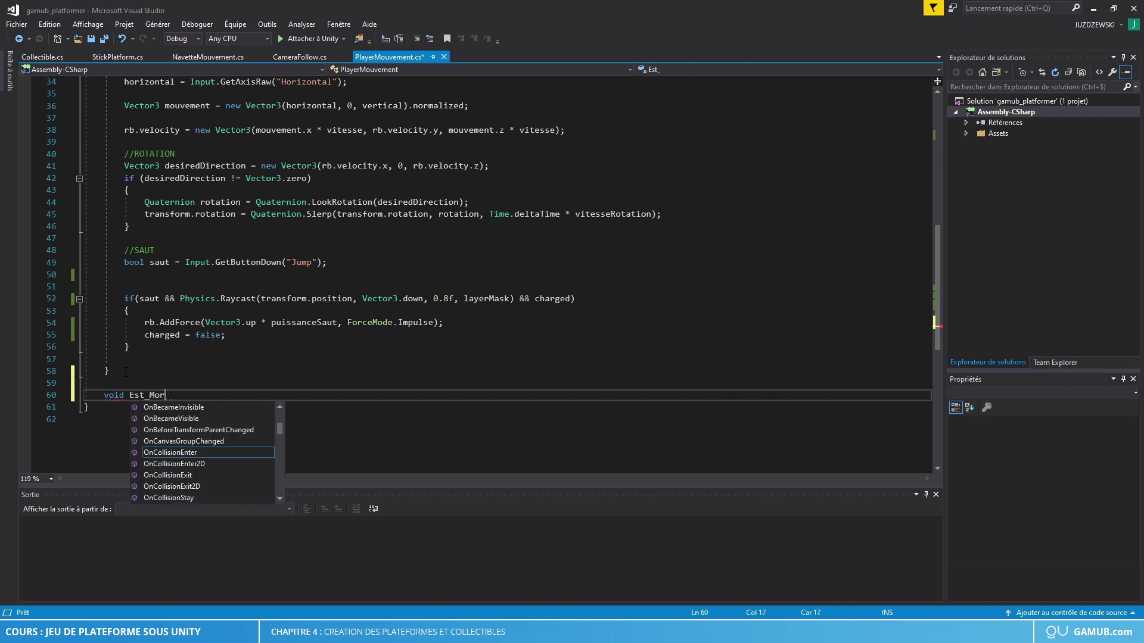
pyautogui.write('t()')
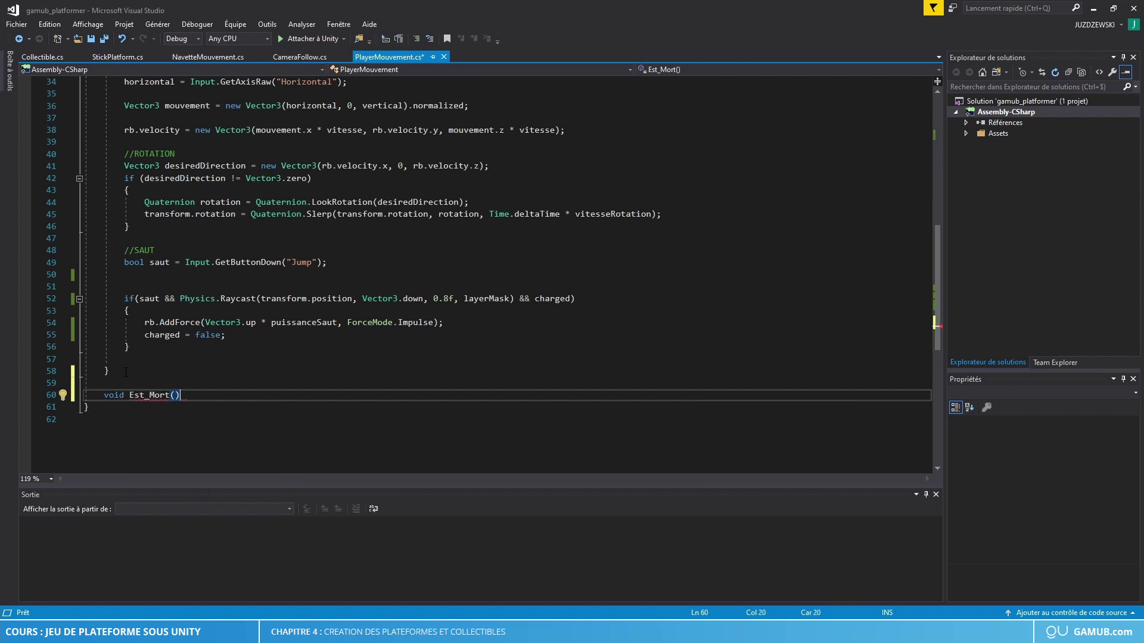
pyautogui.press('Return')
pyautogui.write('{')
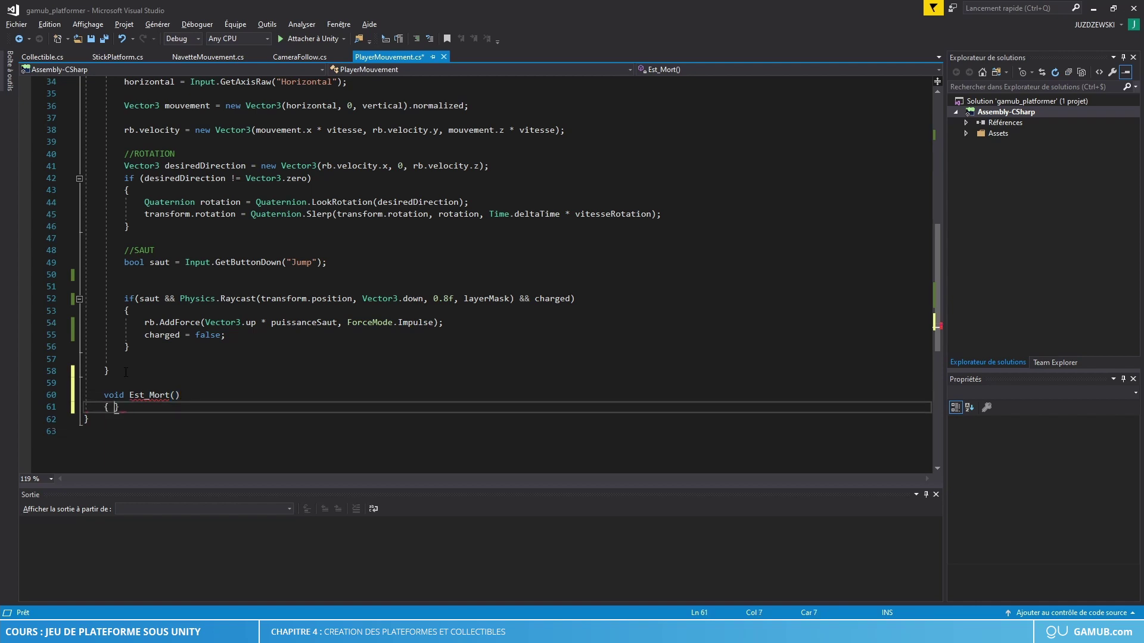
pyautogui.press('Return')
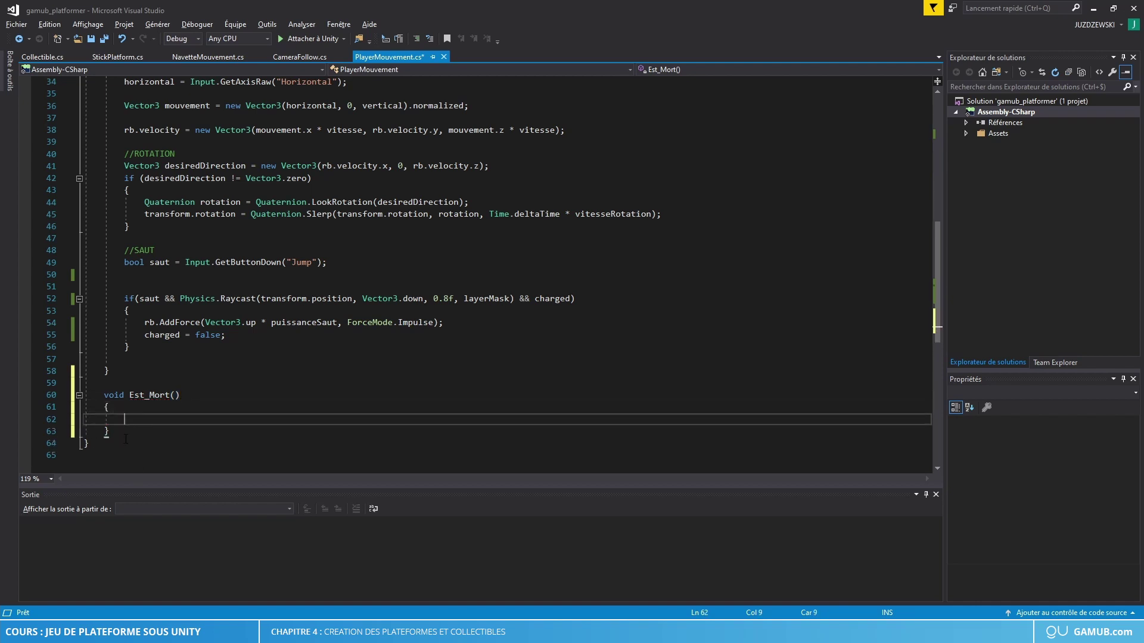
# Inside Est_Mort, add an empty if block testing transform.position.y <= -14
pyautogui.write('if')
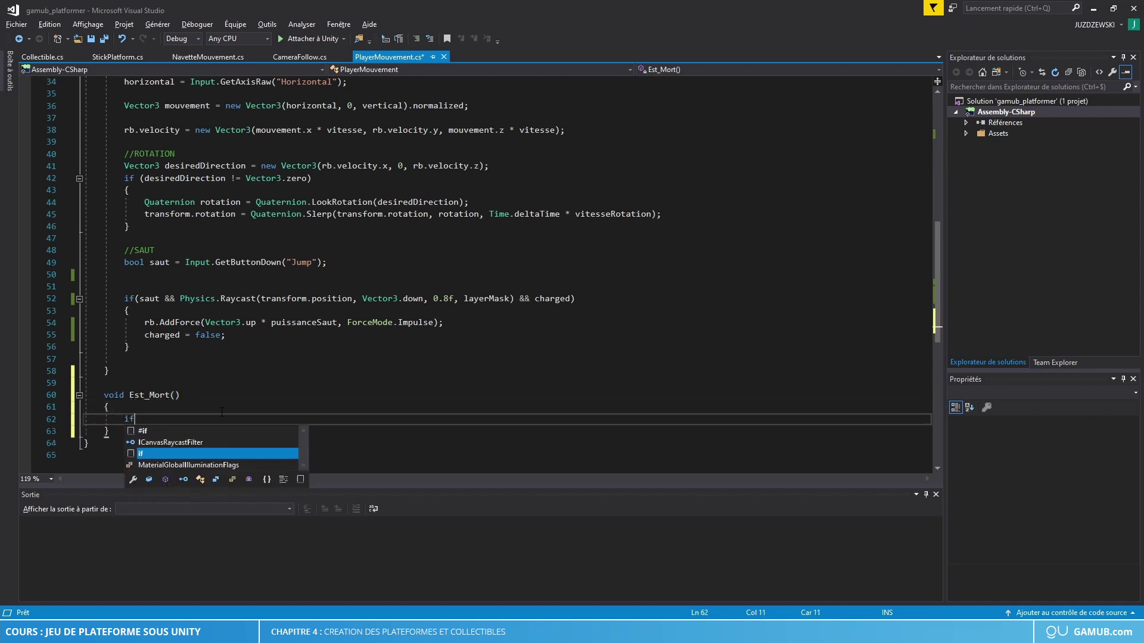
pyautogui.write('(transform')
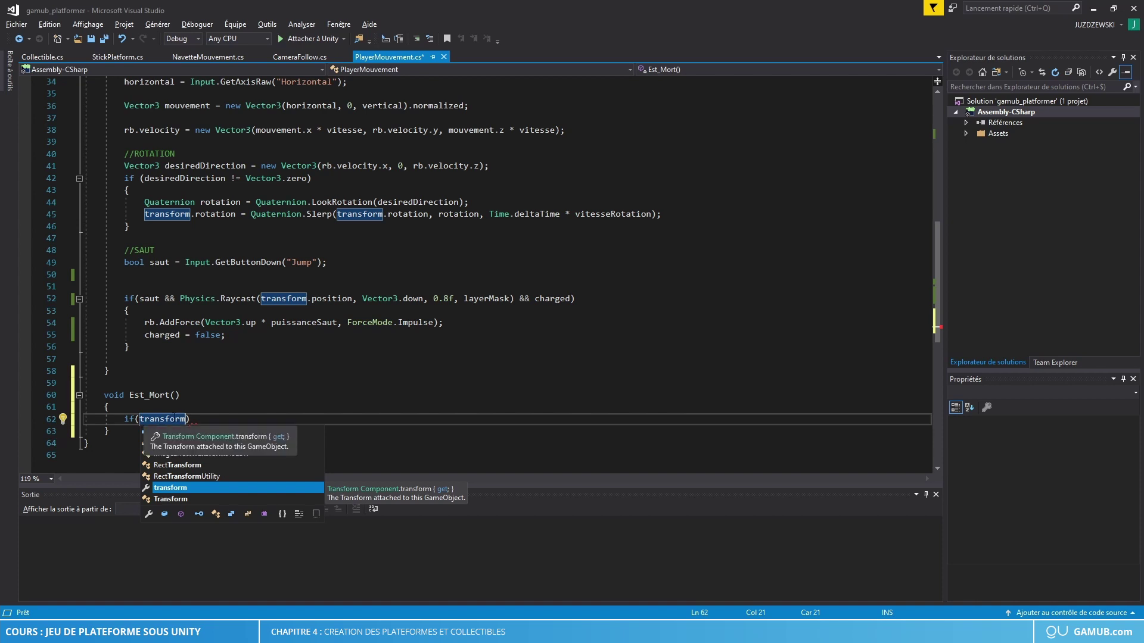
pyautogui.write('.')
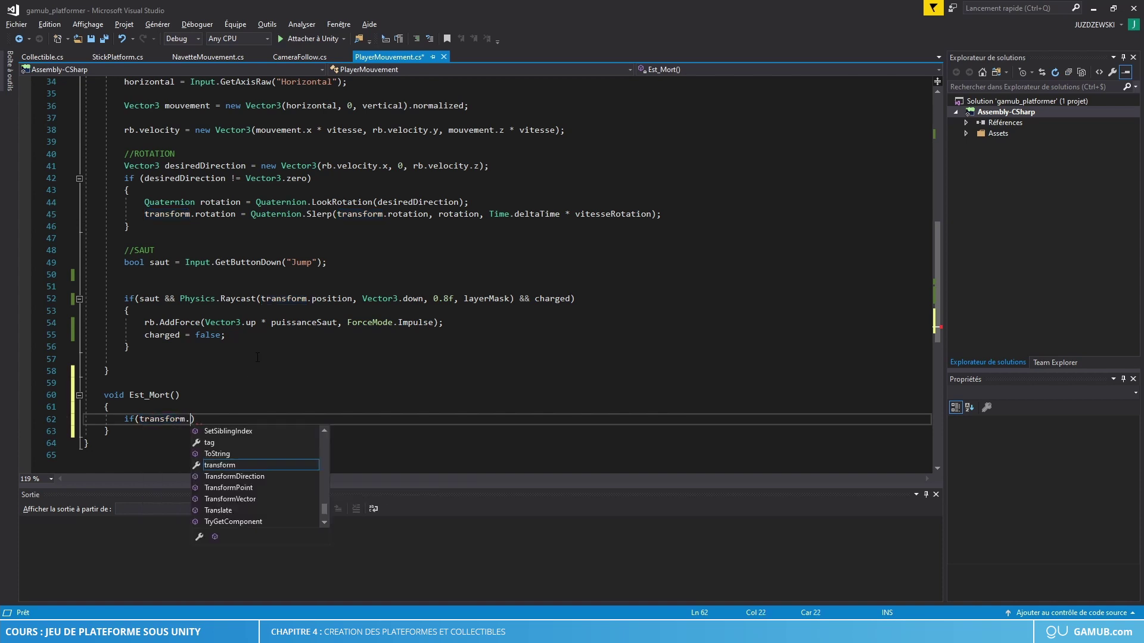
pyautogui.write('position')
pyautogui.press('Escape')
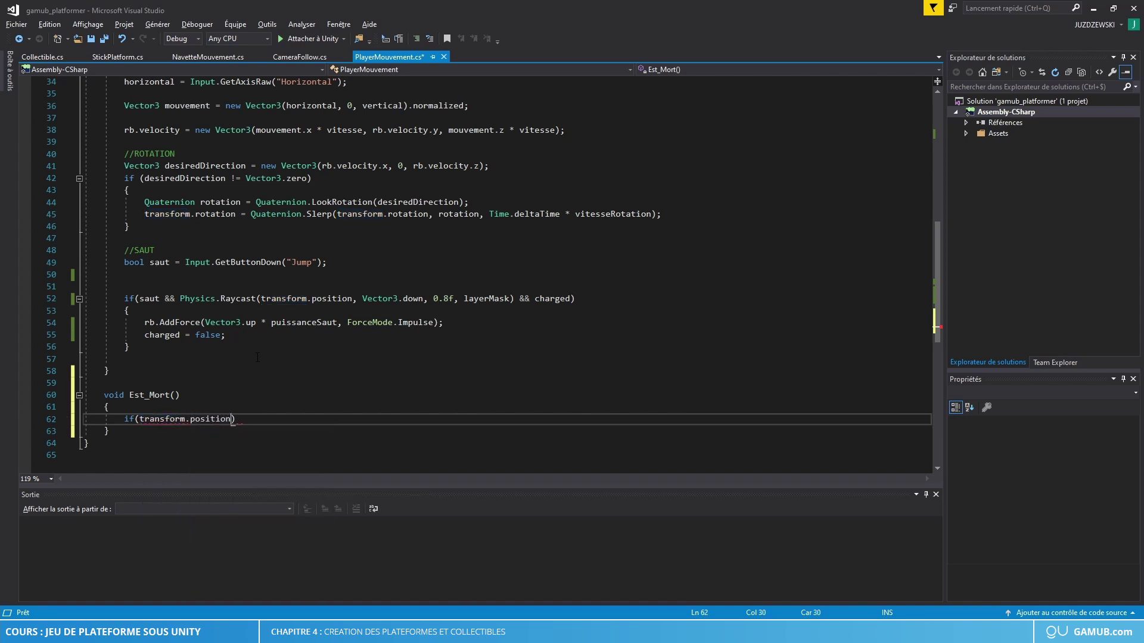
pyautogui.write('.y <')
pyautogui.write('= -14')
pyautogui.press('End')
pyautogui.press('Return')
pyautogui.write('{')
pyautogui.press('Return')
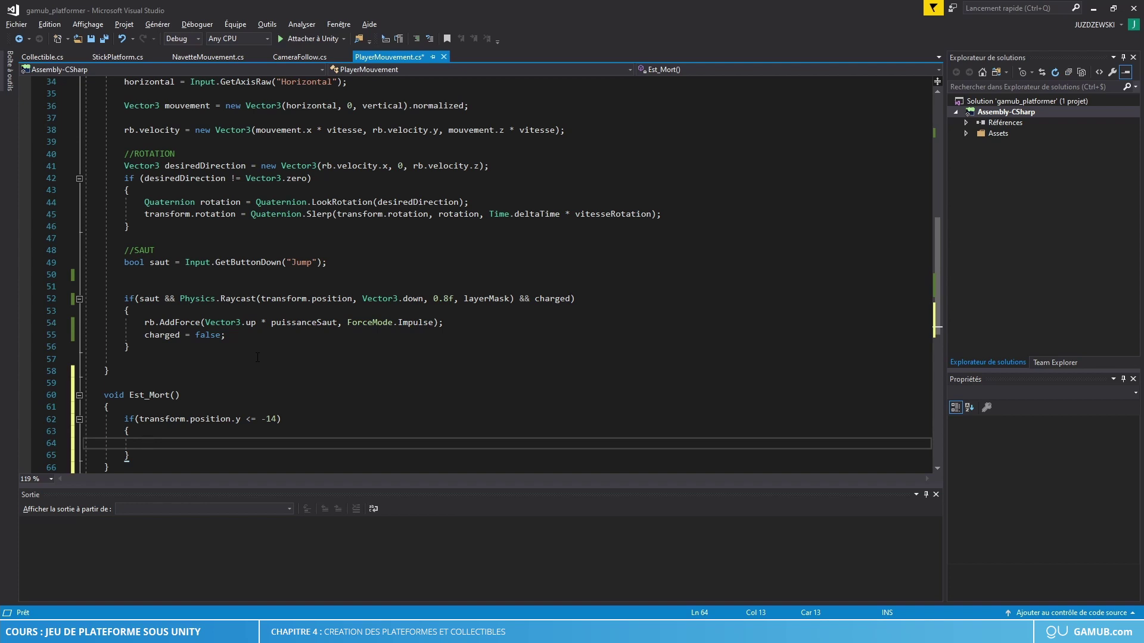
# Make the if block call Application.LoadLevel(0);
pyautogui.write('Appl')
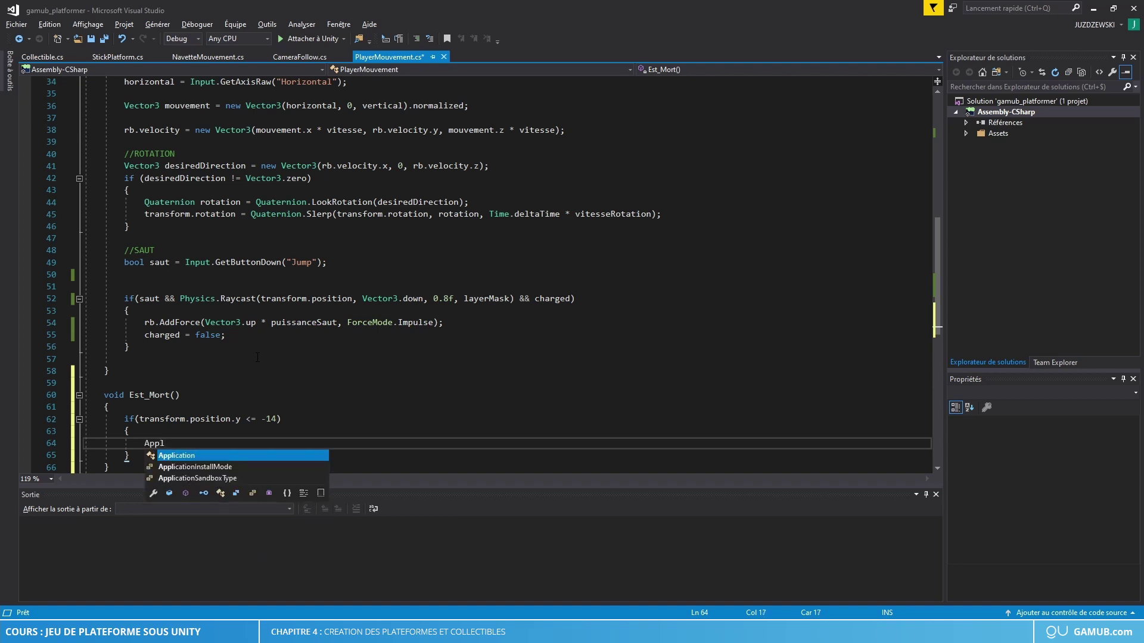
pyautogui.write('ication.')
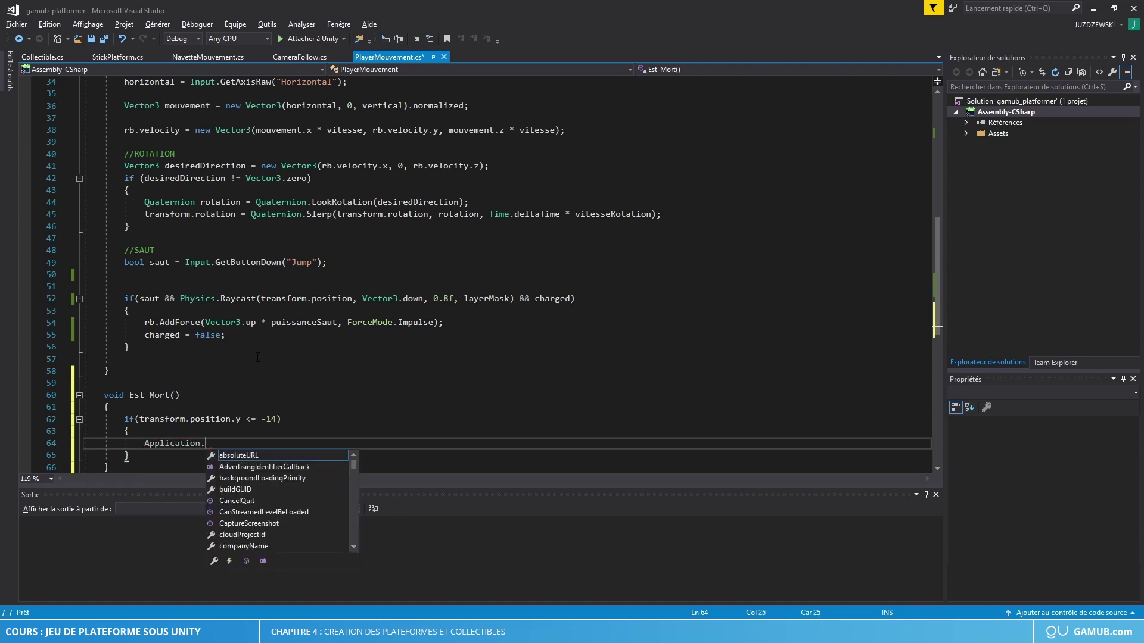
pyautogui.write('Load')
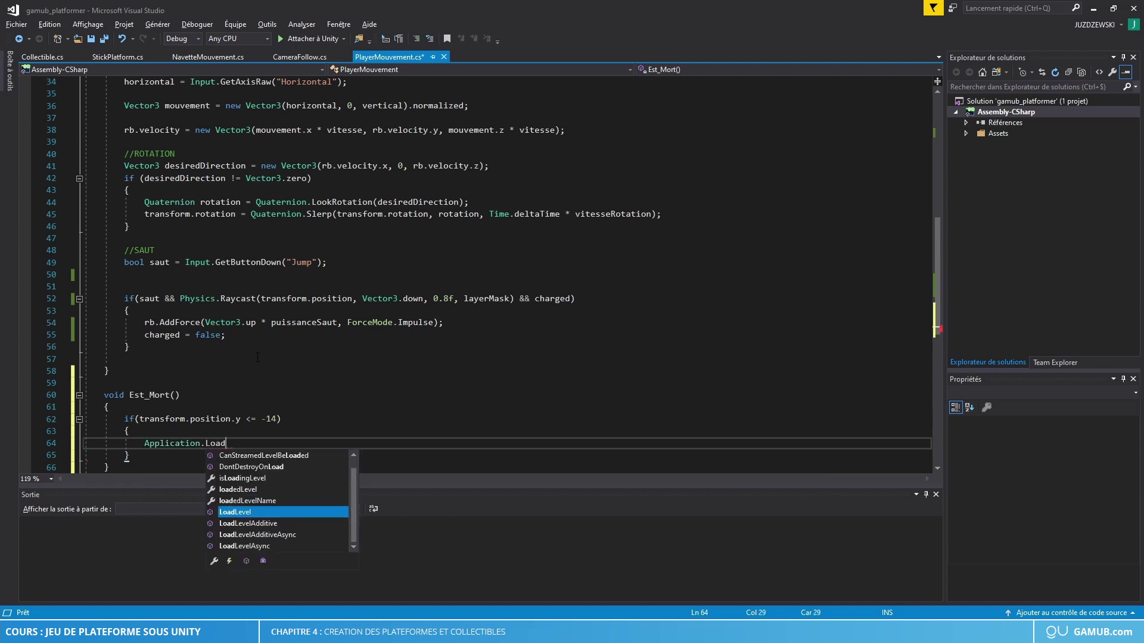
pyautogui.press('Tab')
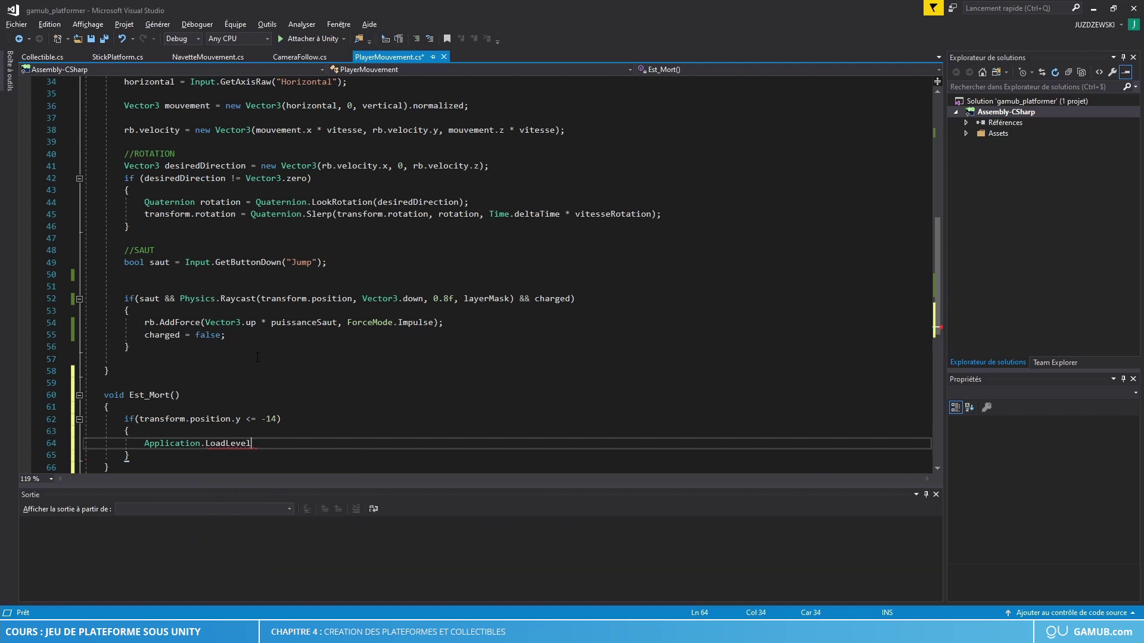
pyautogui.write('(')
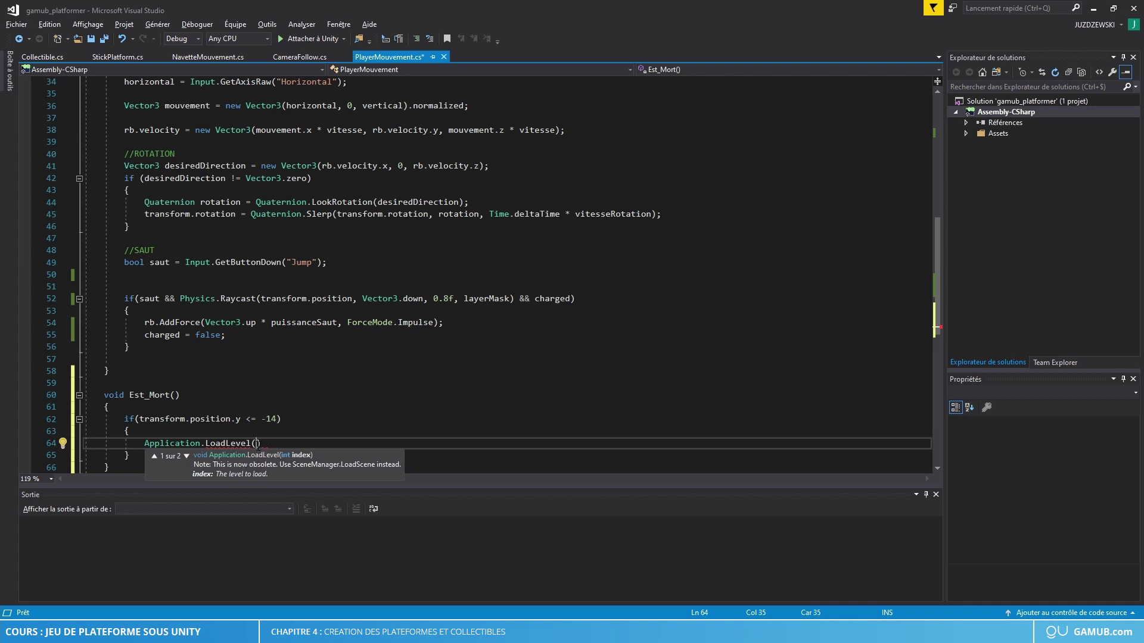
pyautogui.write('0')
pyautogui.write(');')
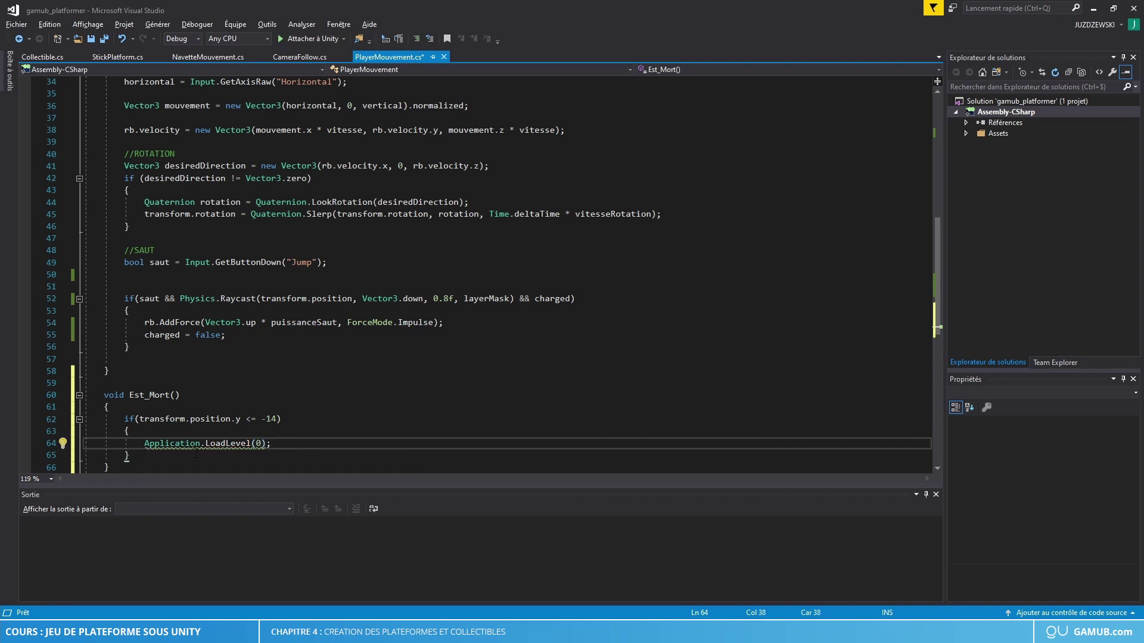
# Save the script with Ctrl+S and switch to the Unity editor
pyautogui.moveTo(197, 450)
pyautogui.hotkey('ctrl', 's')
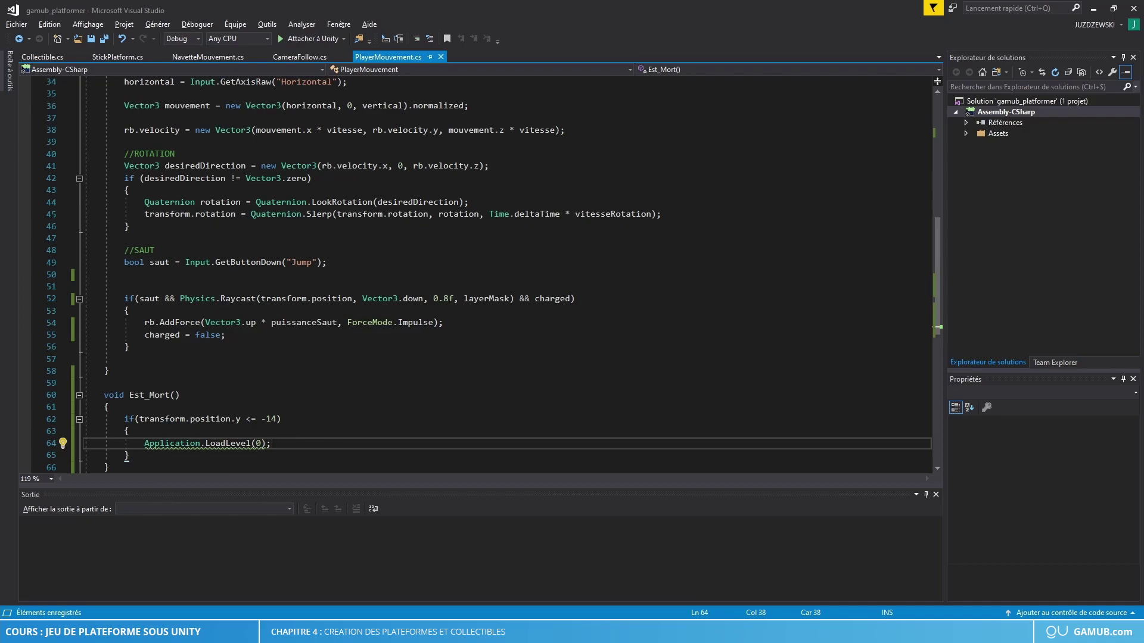
pyautogui.hotkey('alt', 'Tab')
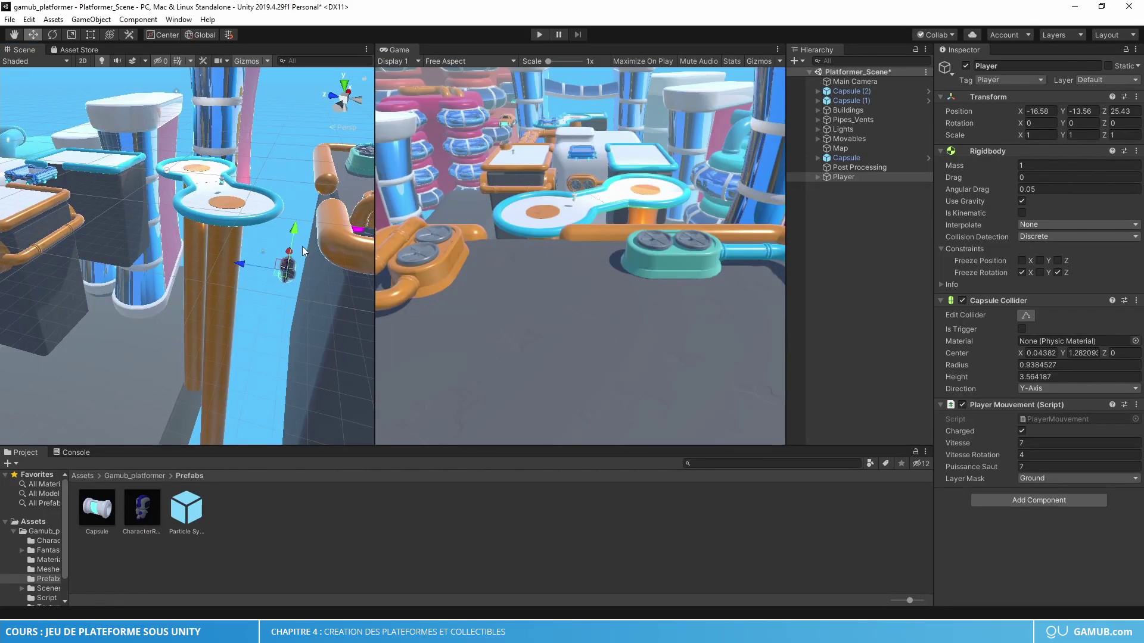
# Put the Player back on the platform, play-test walking left and forward until it falls, then stop
pyautogui.moveTo(277, 188); pyautogui.dragTo(228, 236, button='middle')
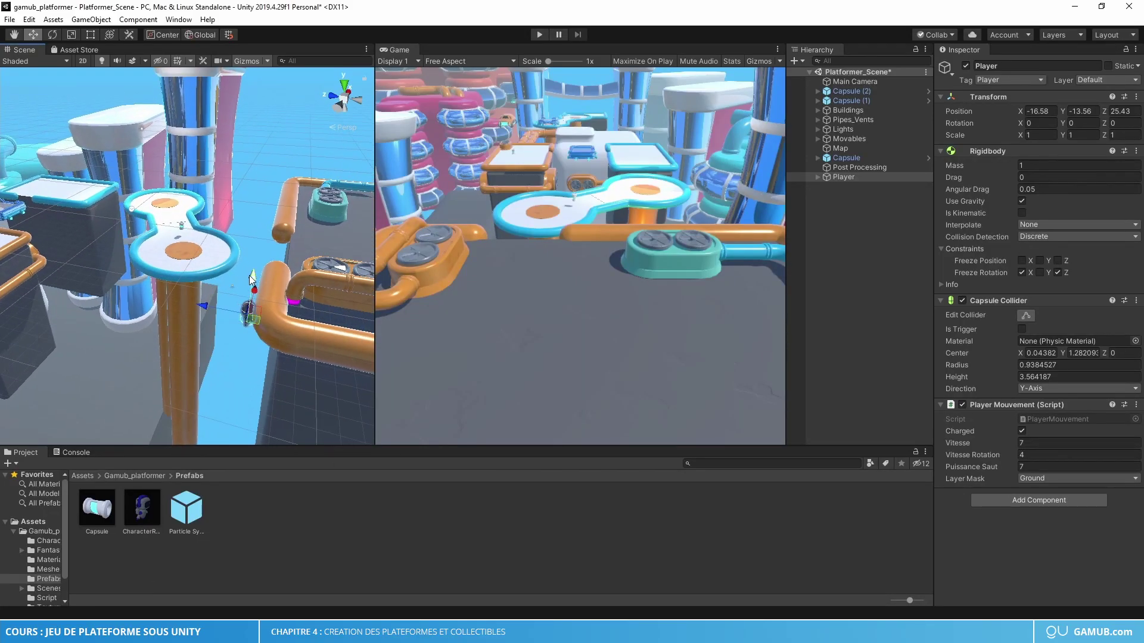
pyautogui.moveTo(265, 268)
pyautogui.mouseDown()
pyautogui.moveTo(267, 201)
pyautogui.moveTo(280, 206)
pyautogui.mouseUp()
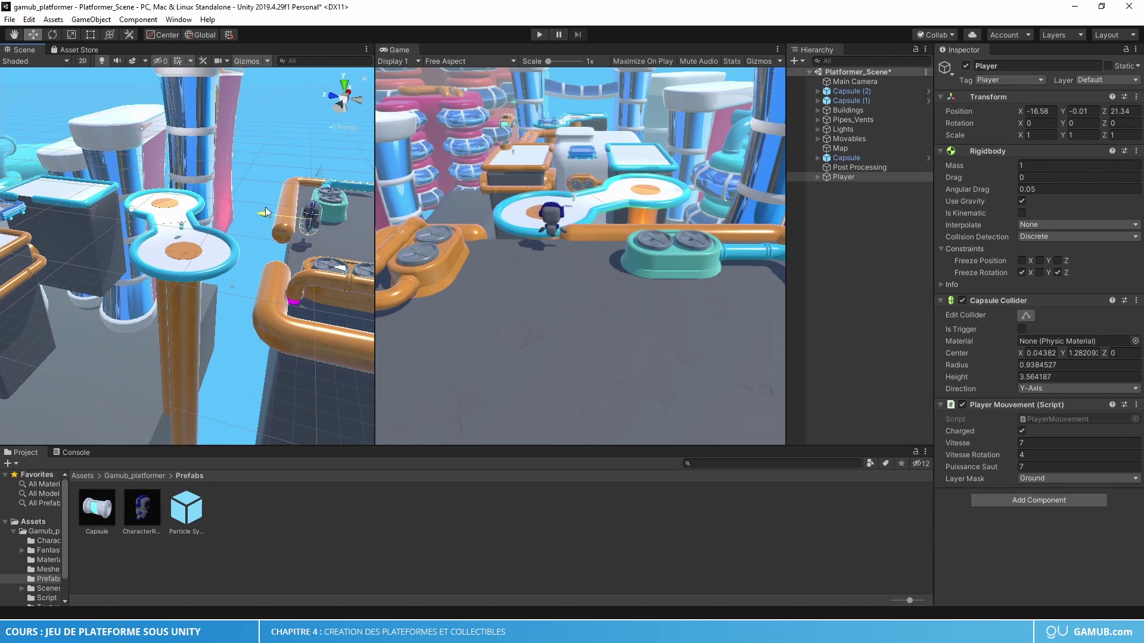
pyautogui.click(539, 36)
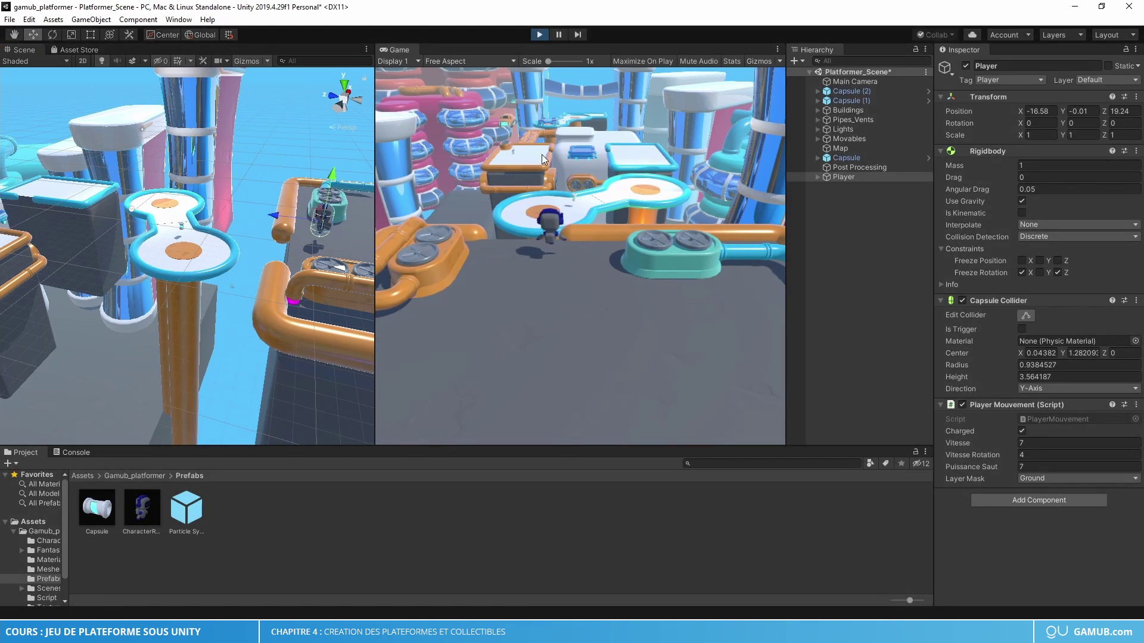
pyautogui.press('Left')
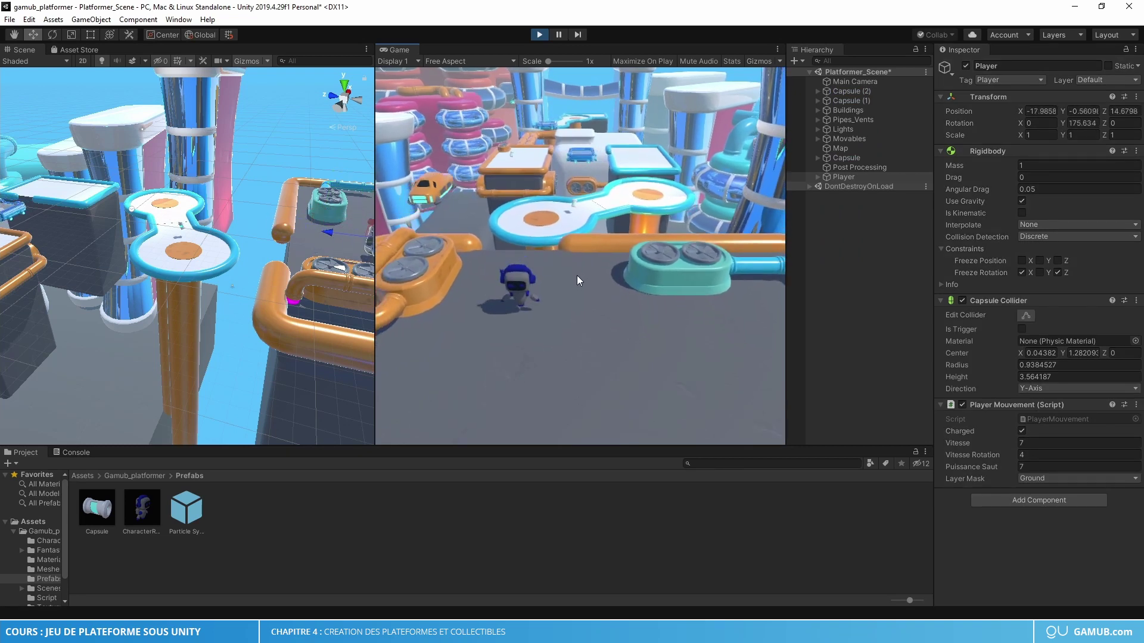
pyautogui.press('Up')
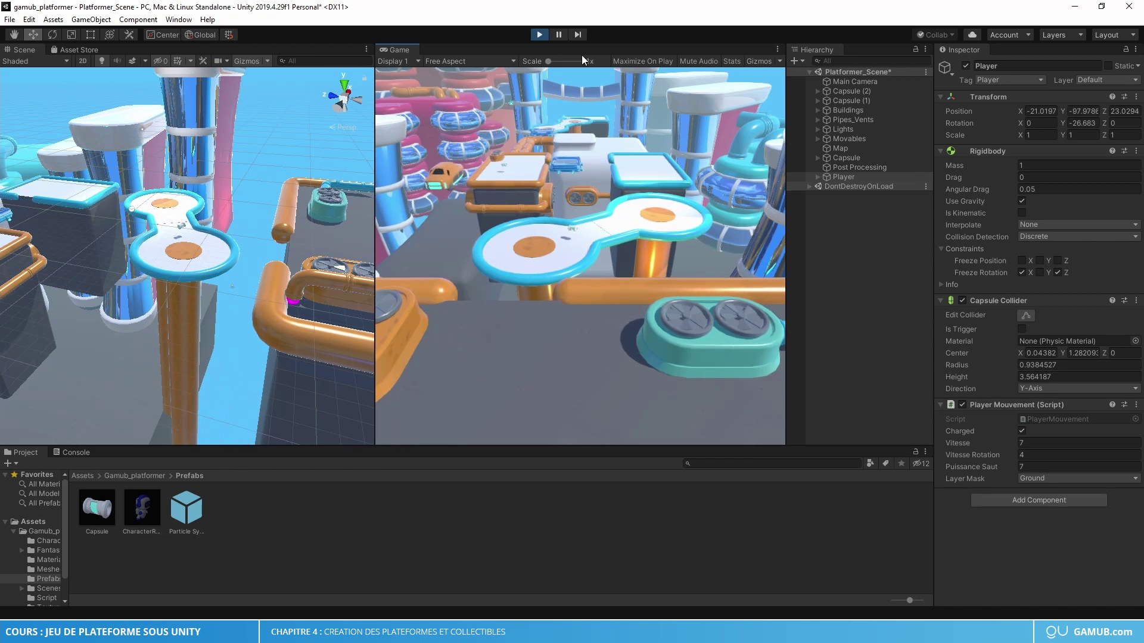
pyautogui.click(538, 35)
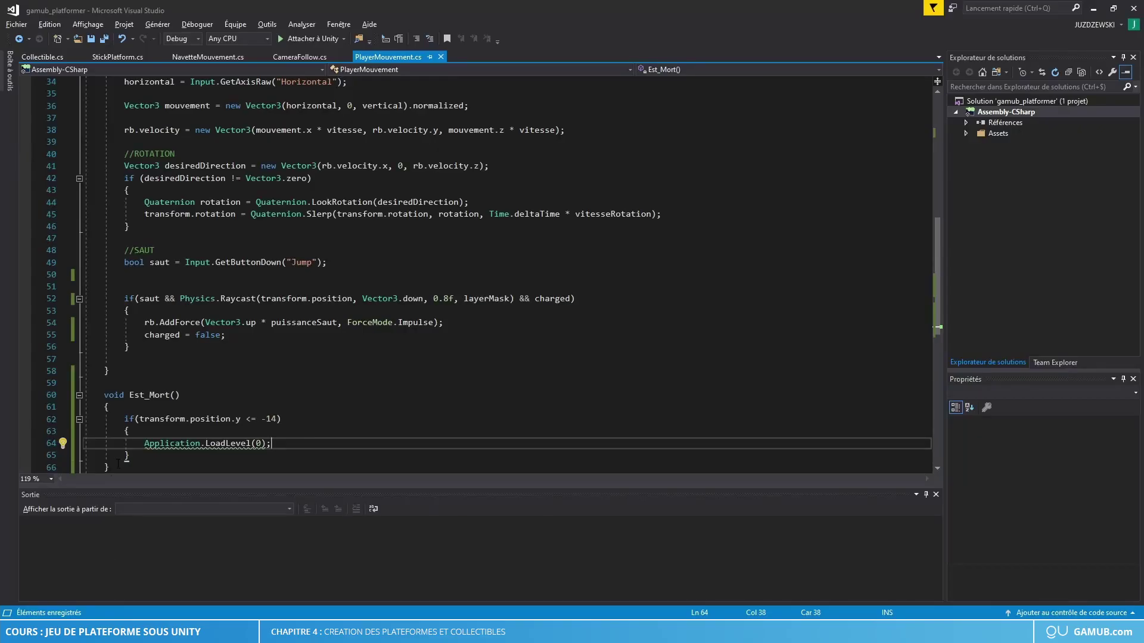
pyautogui.scroll(-1, 358, 298)
pyautogui.moveTo(104, 358)
pyautogui.mouseDown()
pyautogui.moveTo(134, 385)
pyautogui.moveTo(128, 428)
pyautogui.mouseUp()
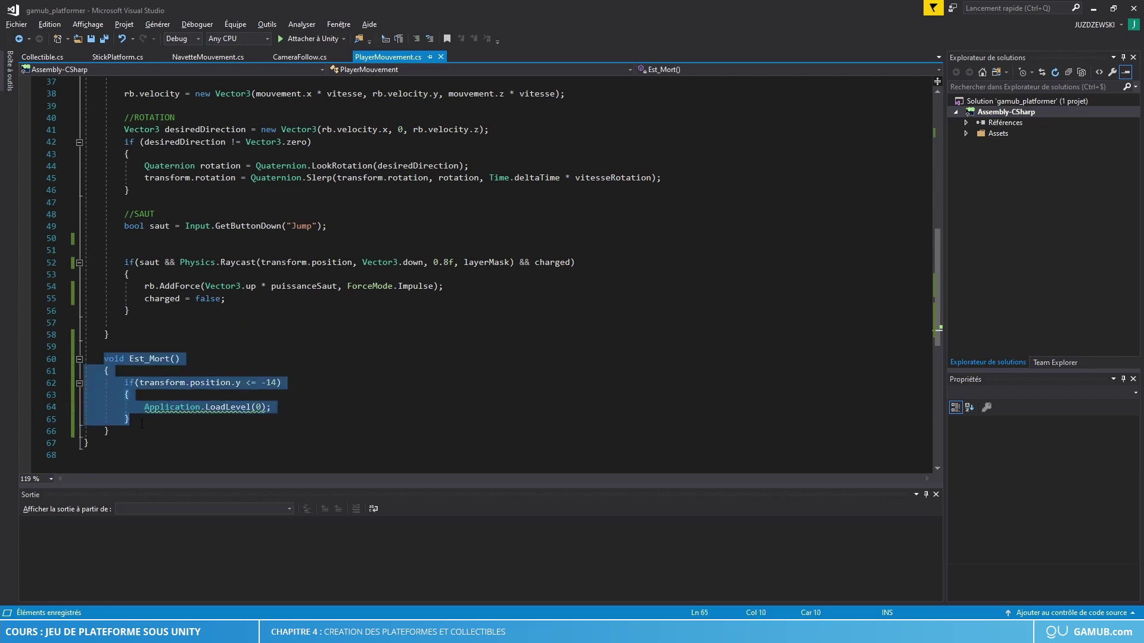
pyautogui.click(127, 433)
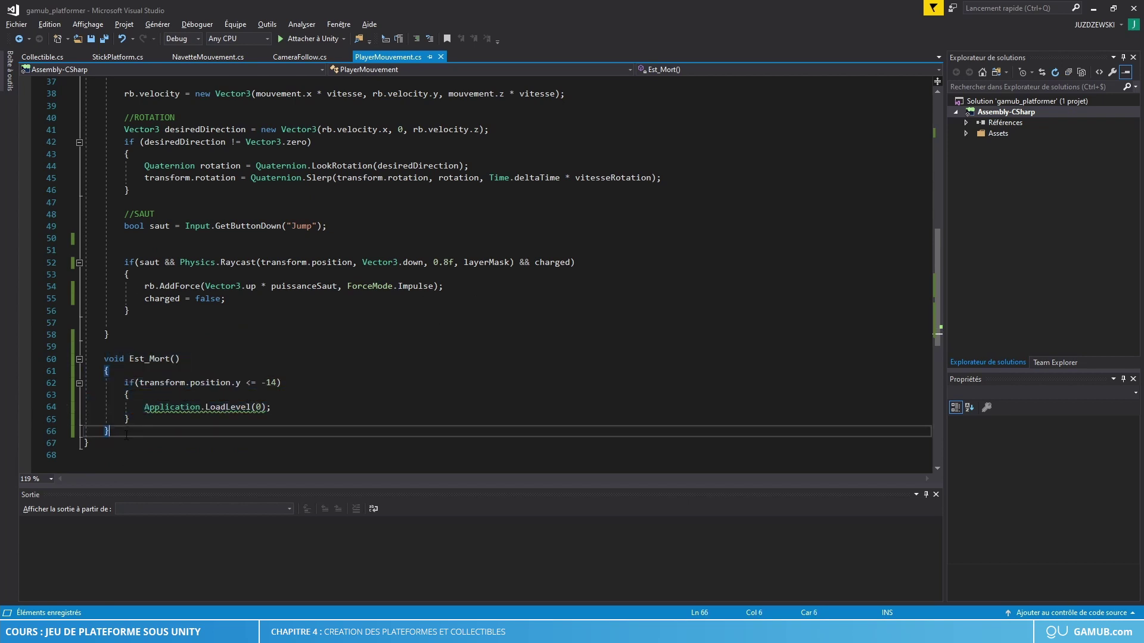
pyautogui.scroll(2, 151, 401)
pyautogui.scroll(7, 182, 262)
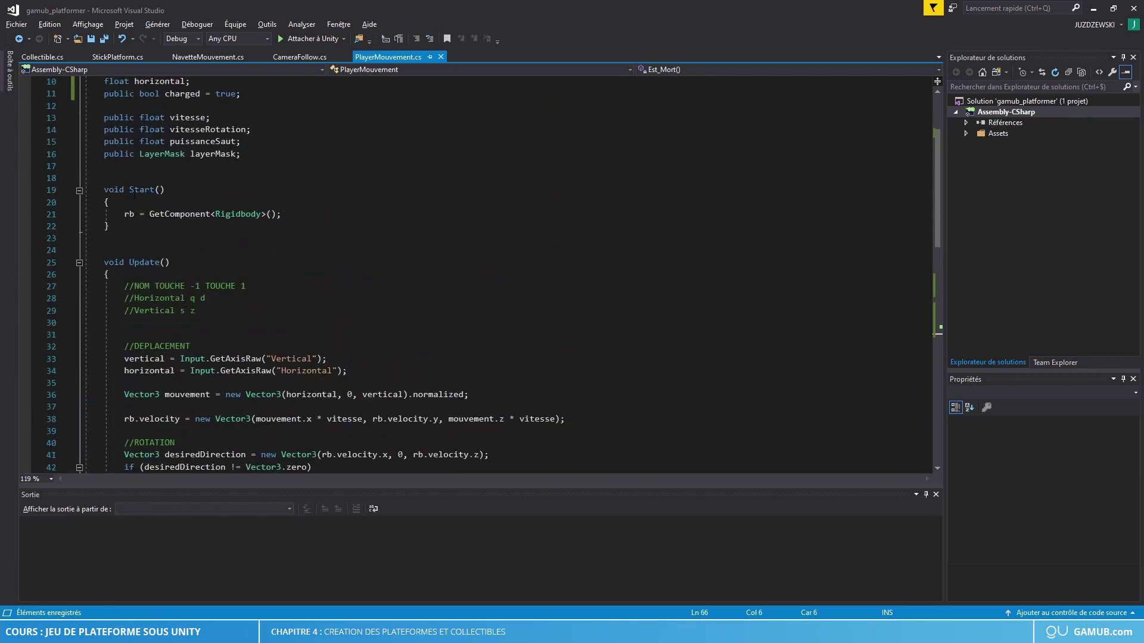
pyautogui.moveTo(105, 191); pyautogui.dragTo(110, 226)
pyautogui.click(109, 227)
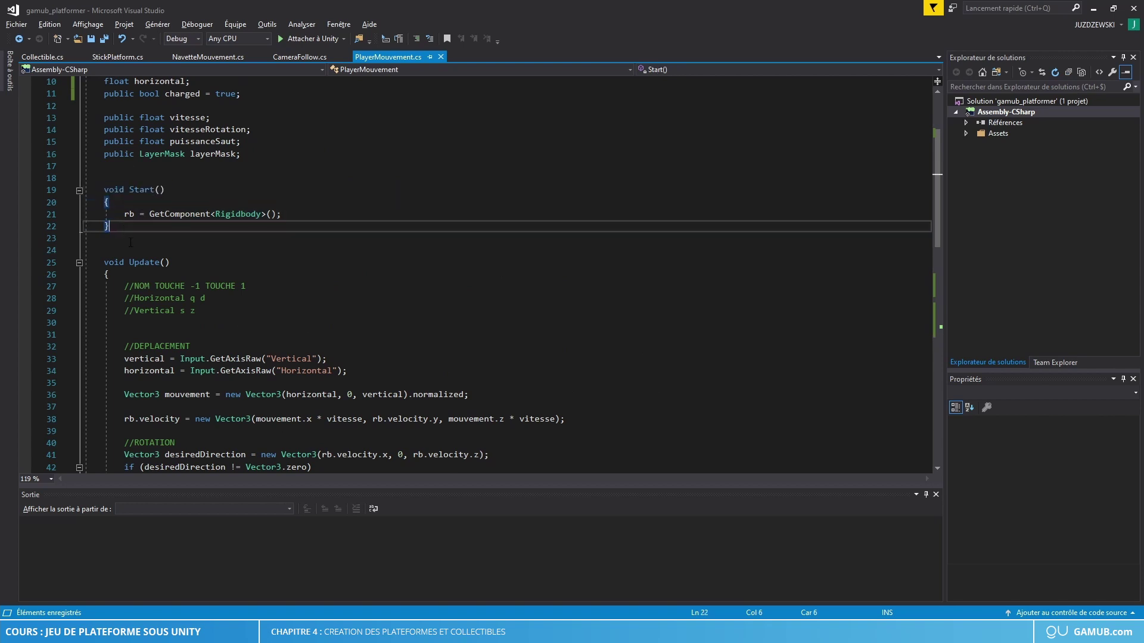
pyautogui.scroll(-3, 121, 204)
pyautogui.moveTo(103, 154); pyautogui.dragTo(113, 166)
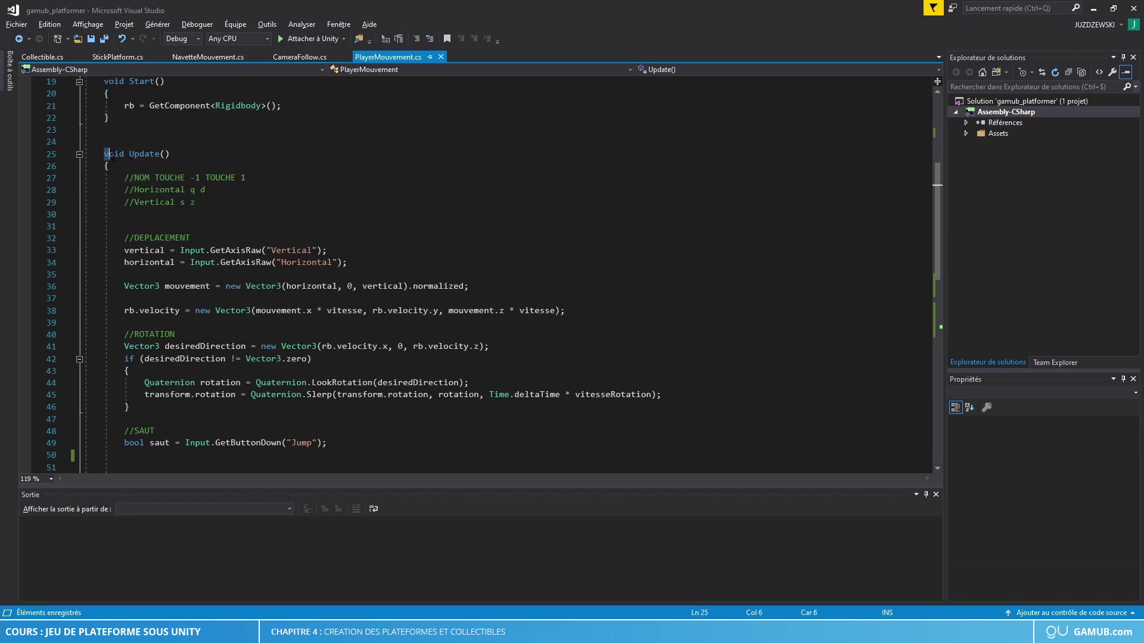
pyautogui.scroll(-4, 178, 290)
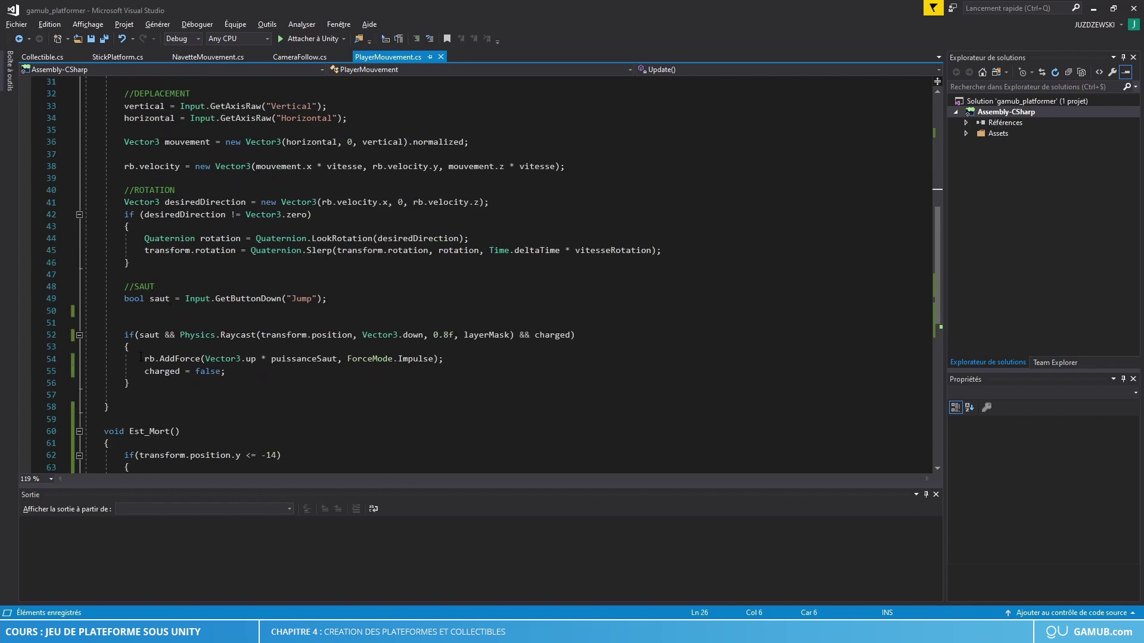
pyautogui.scroll(-2, 122, 368)
pyautogui.moveTo(99, 358); pyautogui.dragTo(124, 434)
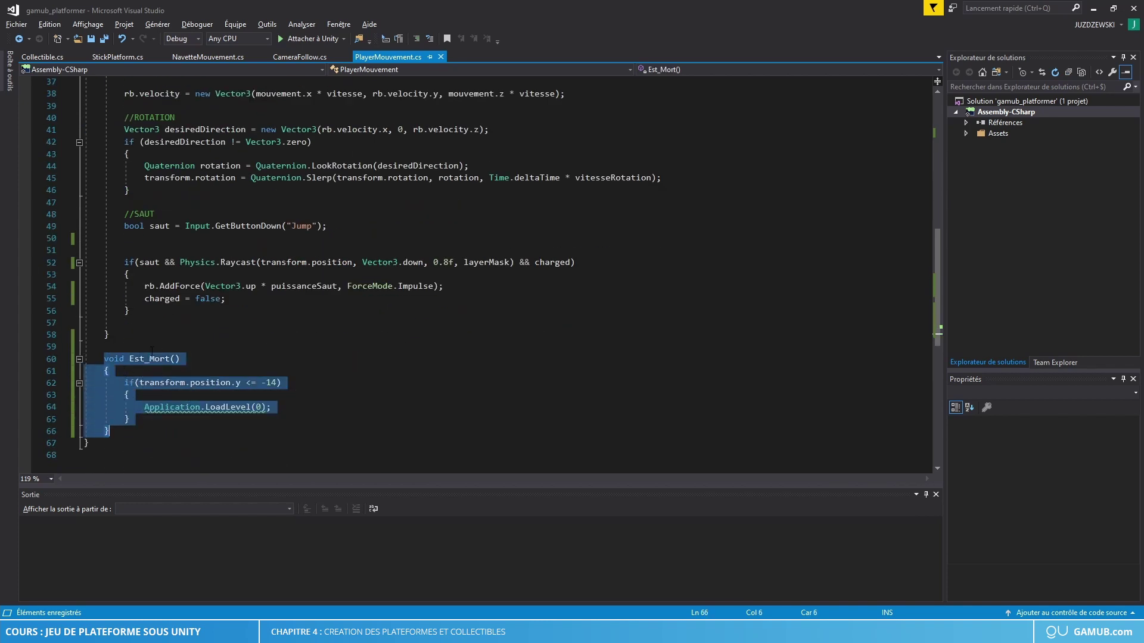
pyautogui.scroll(2, 152, 327)
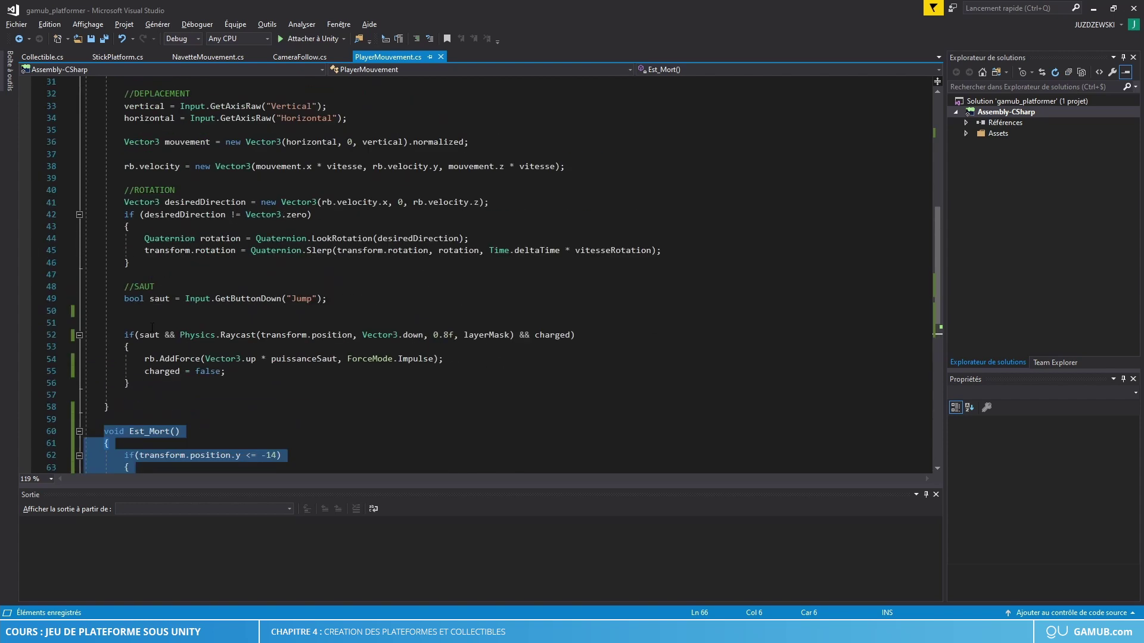
pyautogui.click(146, 384)
# Add an Est_Mort(); call at the end of Update, then start play mode in Unity
pyautogui.press('Return')
pyautogui.press('Return')
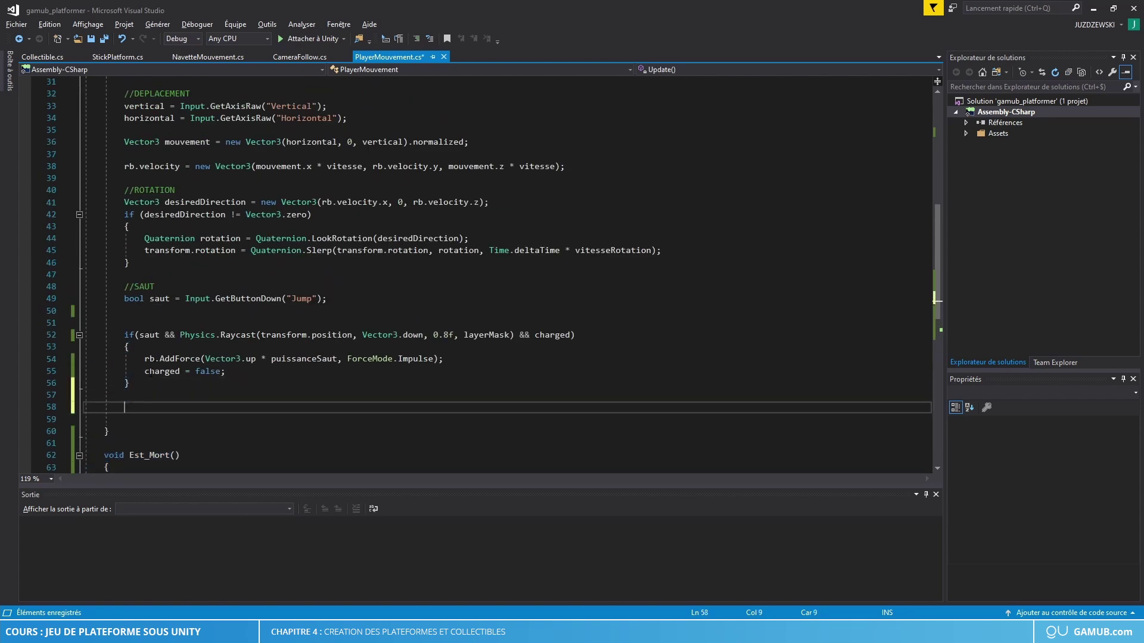
pyautogui.write('est_')
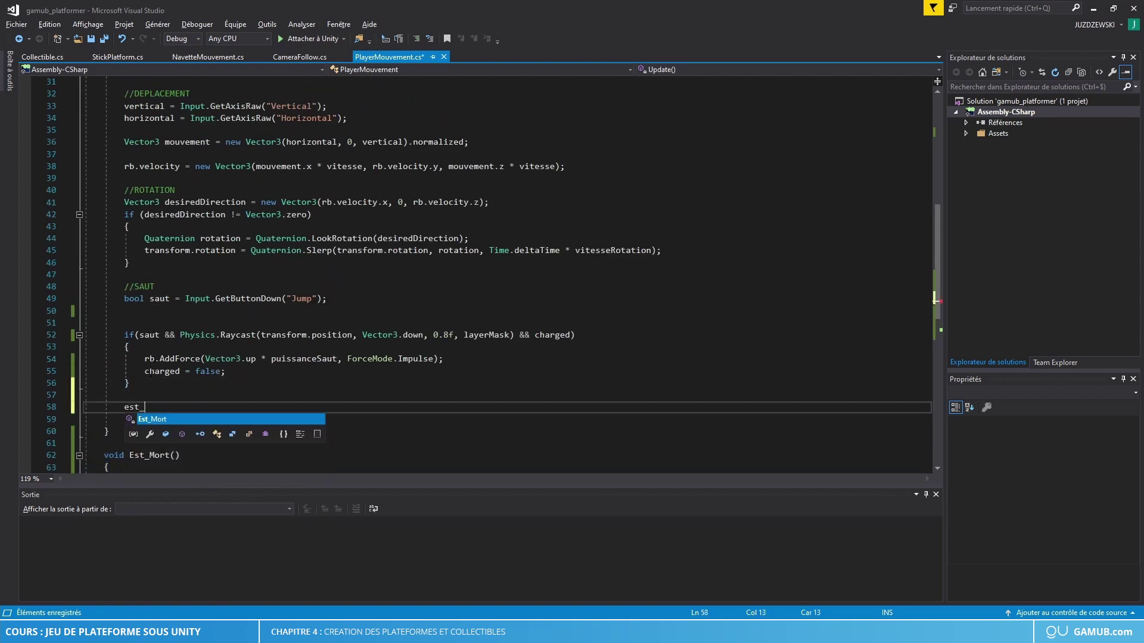
pyautogui.press('Tab')
pyautogui.write('(')
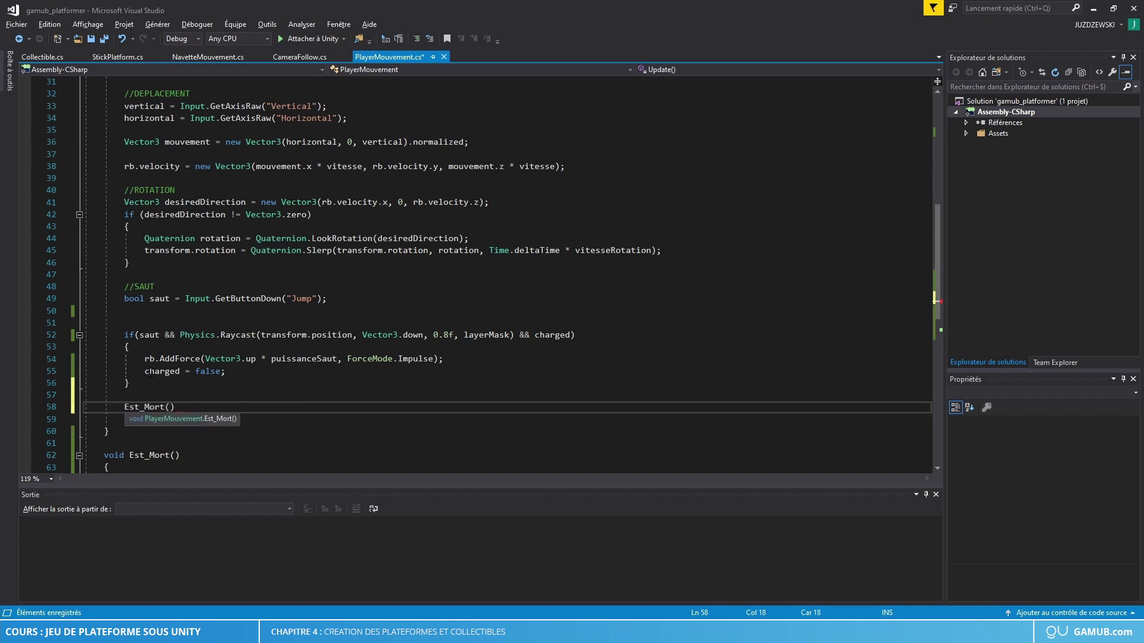
pyautogui.write(')')
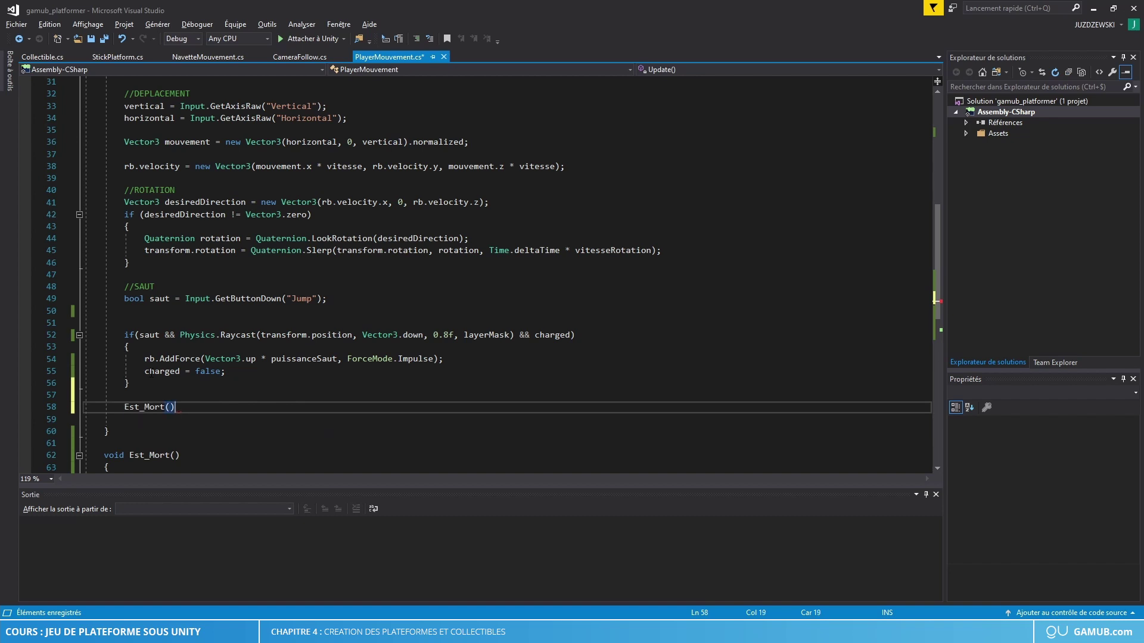
pyautogui.write(';')
pyautogui.hotkey('alt', 'Tab')
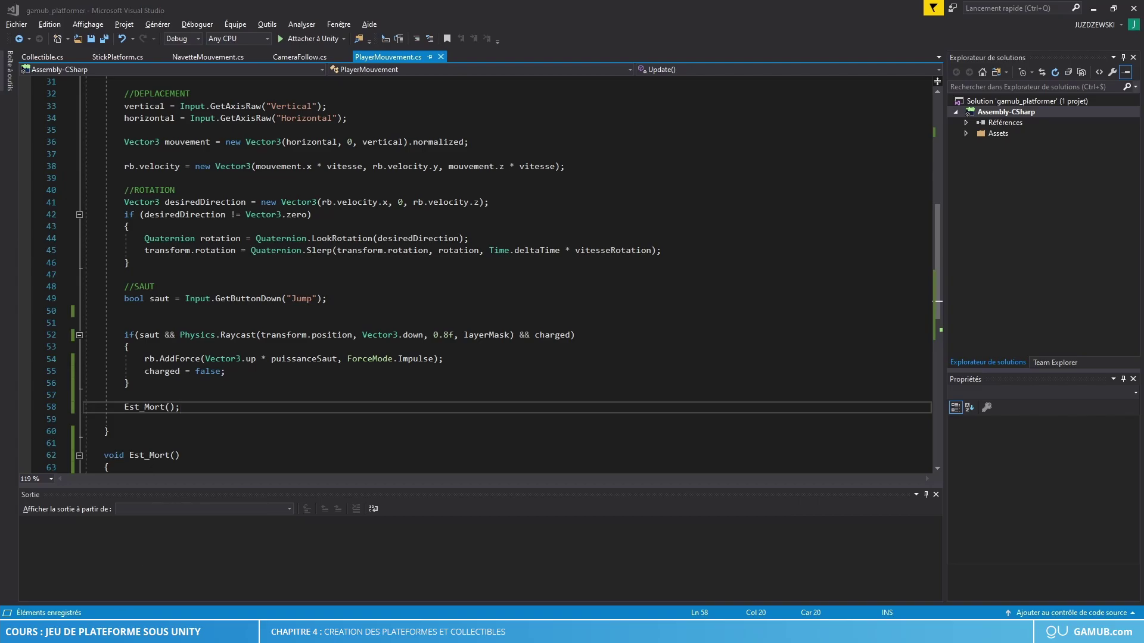
pyautogui.click(541, 35)
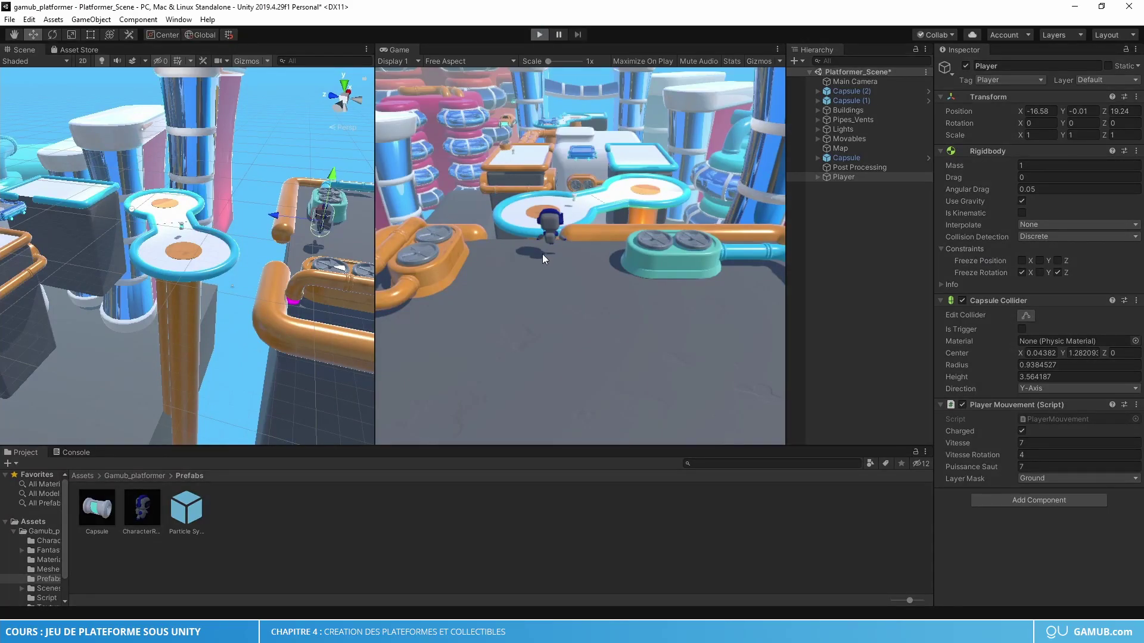
# Walk the player left and forward off the platform edge, then orbit and pull back the Scene view
pyautogui.press('Left')
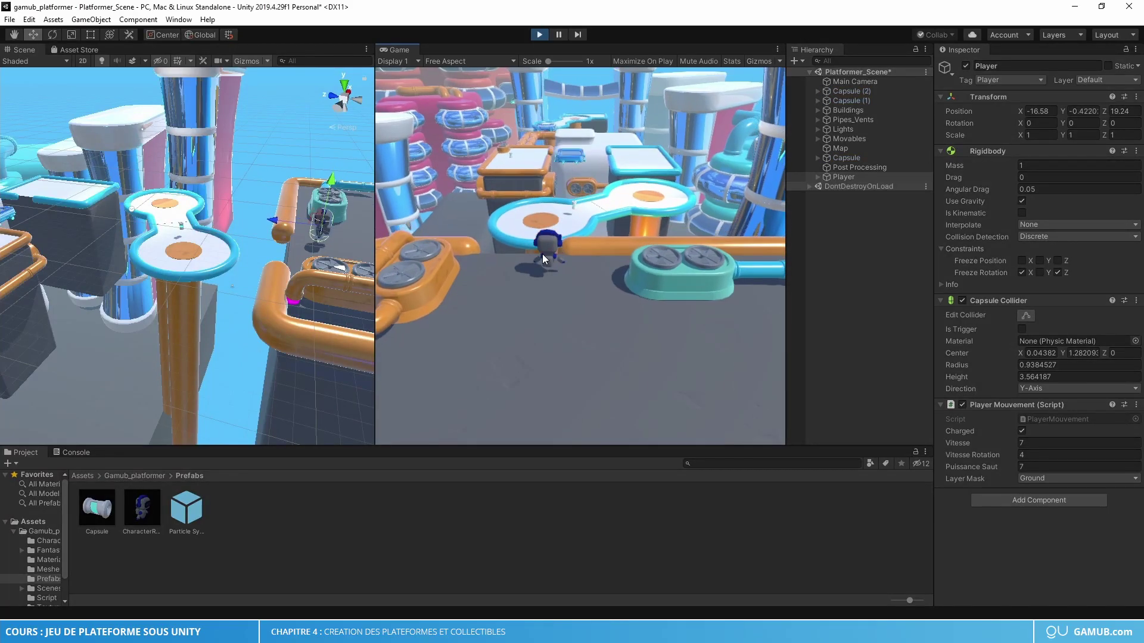
pyautogui.press('Up')
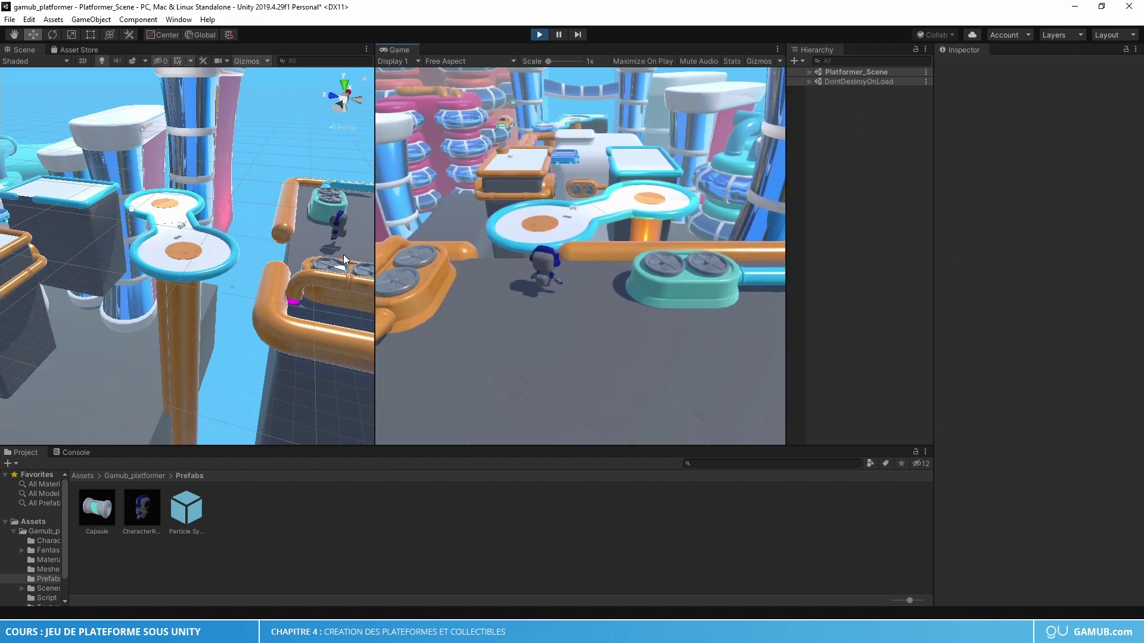
pyautogui.moveTo(214, 292); pyautogui.dragTo(284, 273, button='middle')
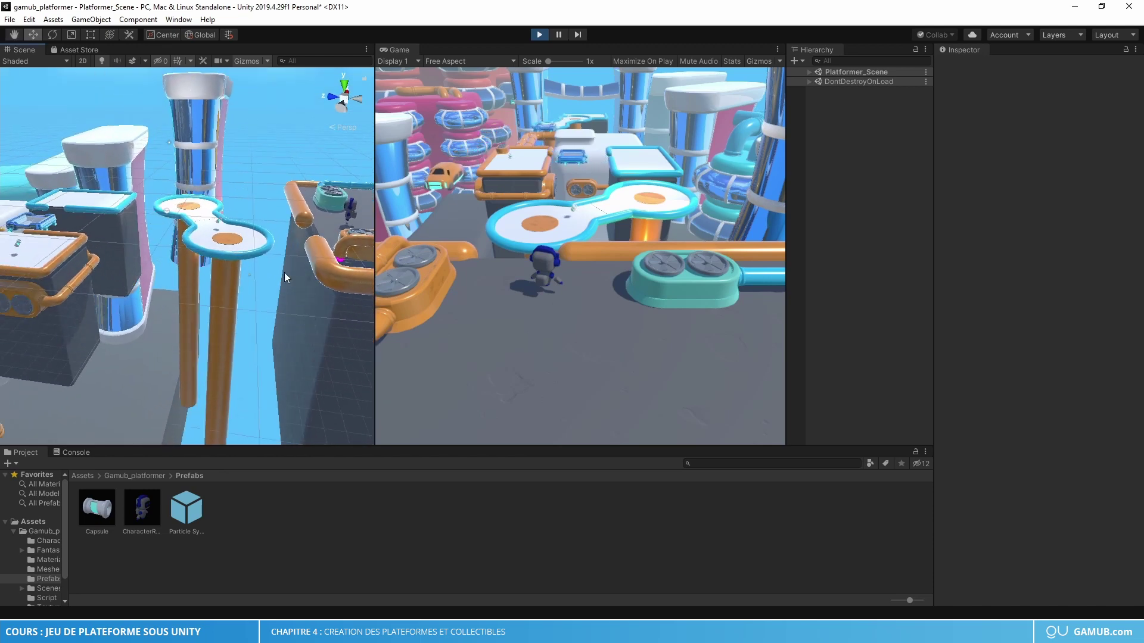
pyautogui.moveTo(284, 272); pyautogui.dragTo(135, 298, button='right')
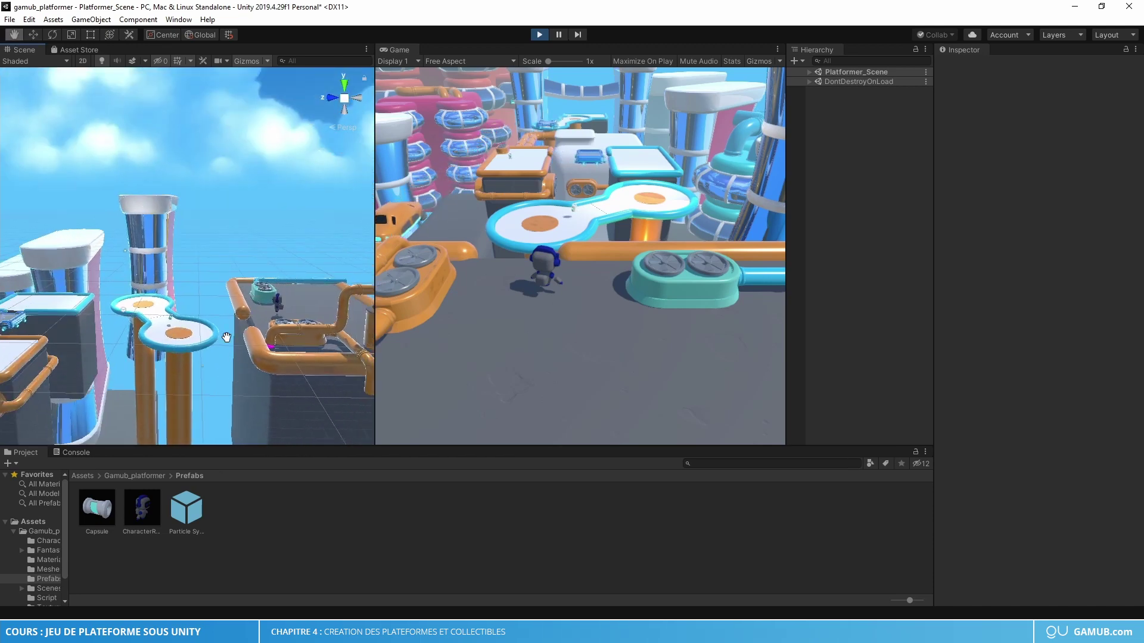
pyautogui.press('w')
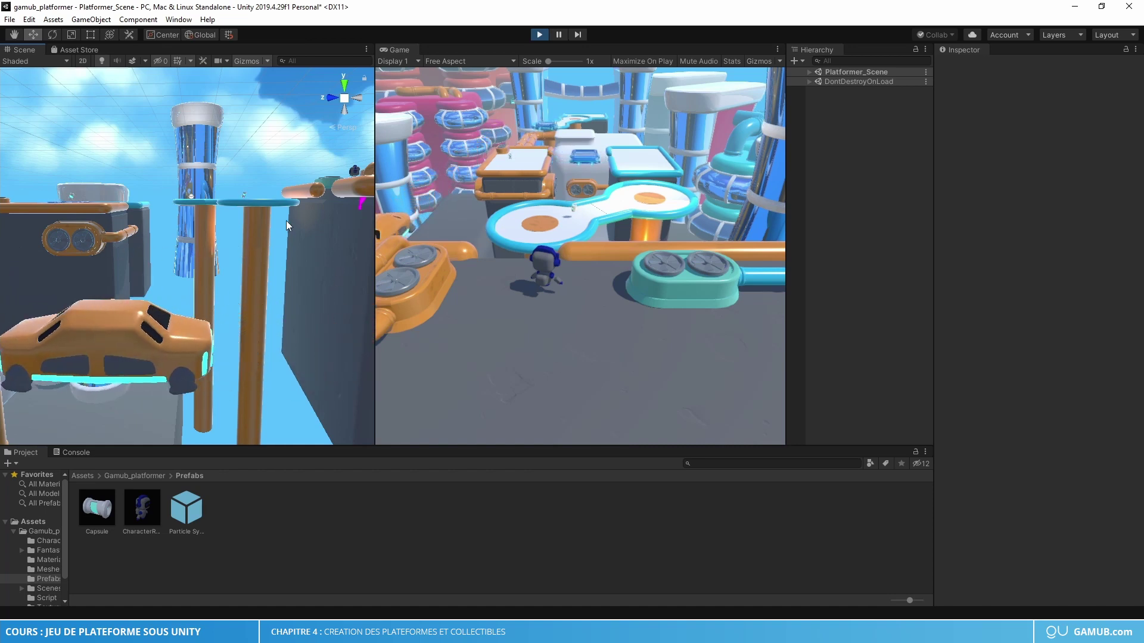
pyautogui.scroll(-5, 286, 221)
pyautogui.moveTo(315, 278)
pyautogui.mouseDown(button='middle')
pyautogui.moveTo(293, 290)
pyautogui.moveTo(243, 272)
pyautogui.mouseUp(button='middle')
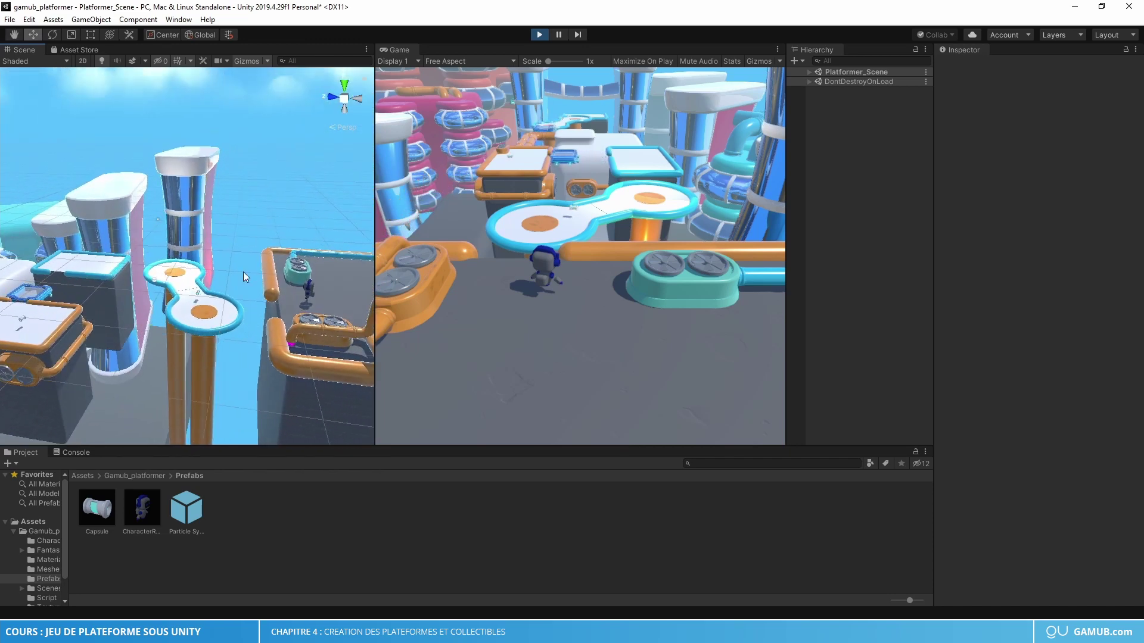
# Stop the play test and return to PlayerMouvement.cs in Visual Studio
pyautogui.click(539, 35)
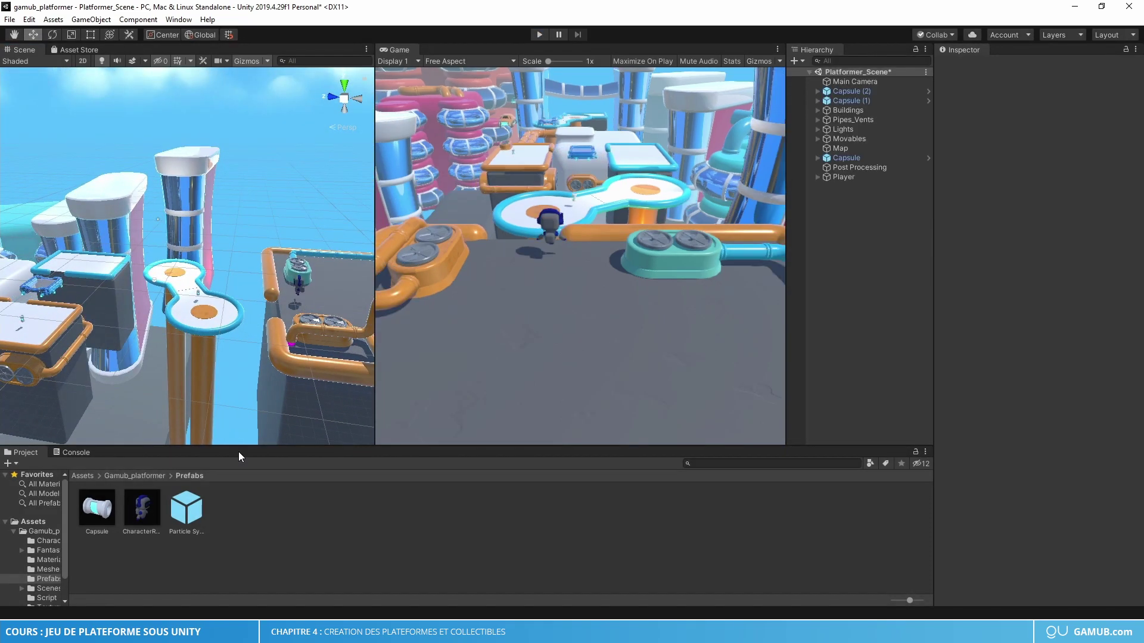
pyautogui.hotkey('alt', 'Tab')
pyautogui.scroll(-2, 477, 274)
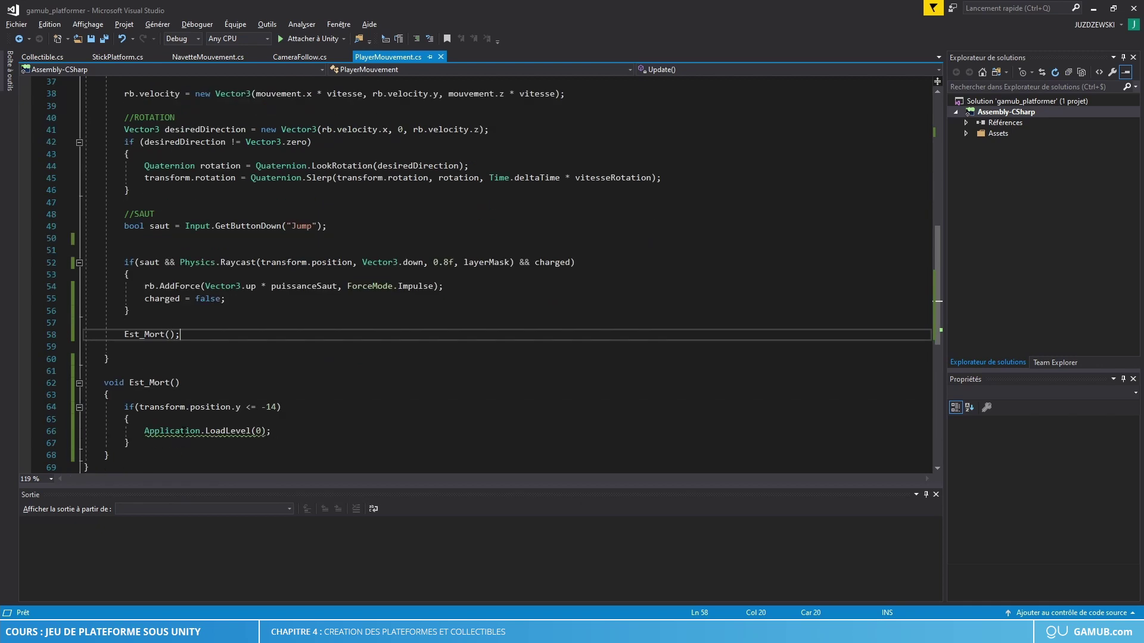
pyautogui.scroll(-1, 477, 274)
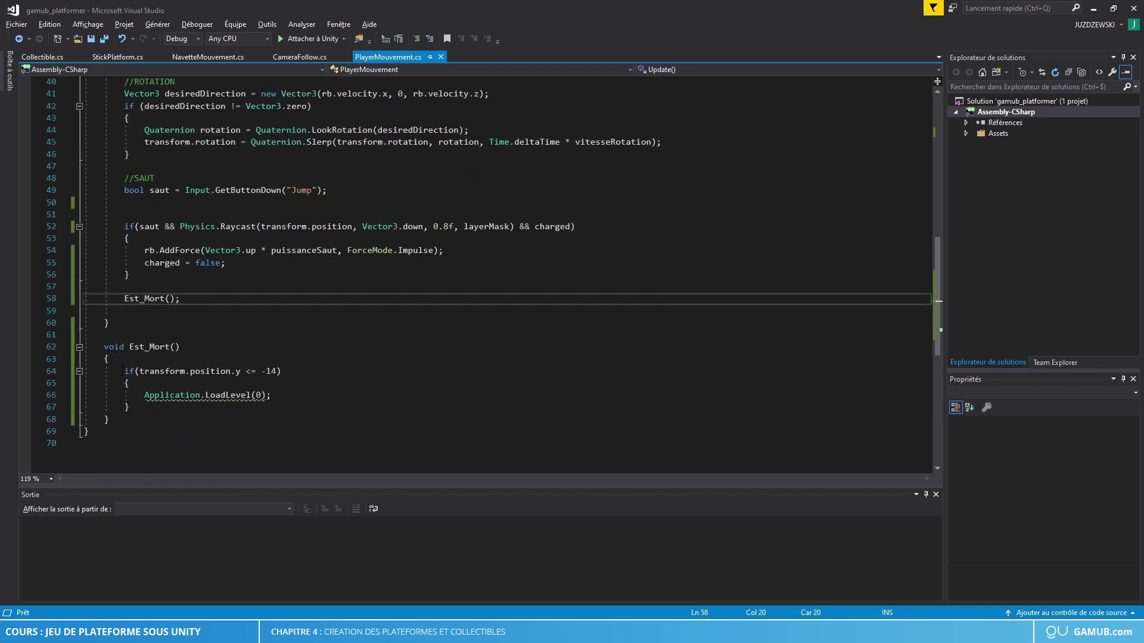
pyautogui.moveTo(122, 371); pyautogui.dragTo(130, 407)
pyautogui.scroll(3, 191, 323)
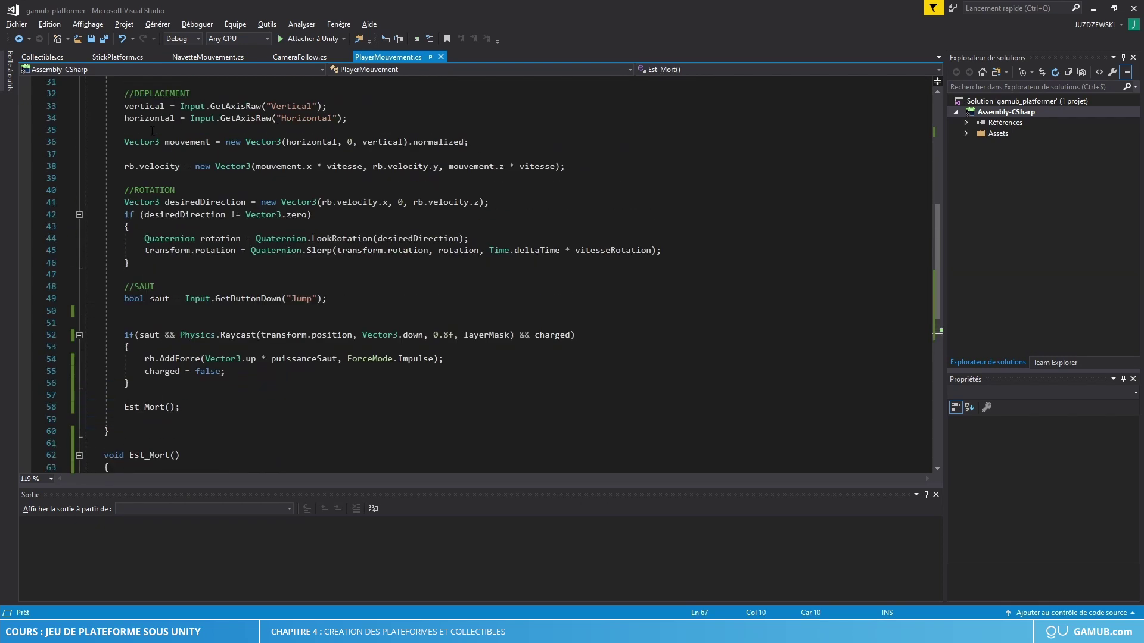
pyautogui.scroll(1, 168, 189)
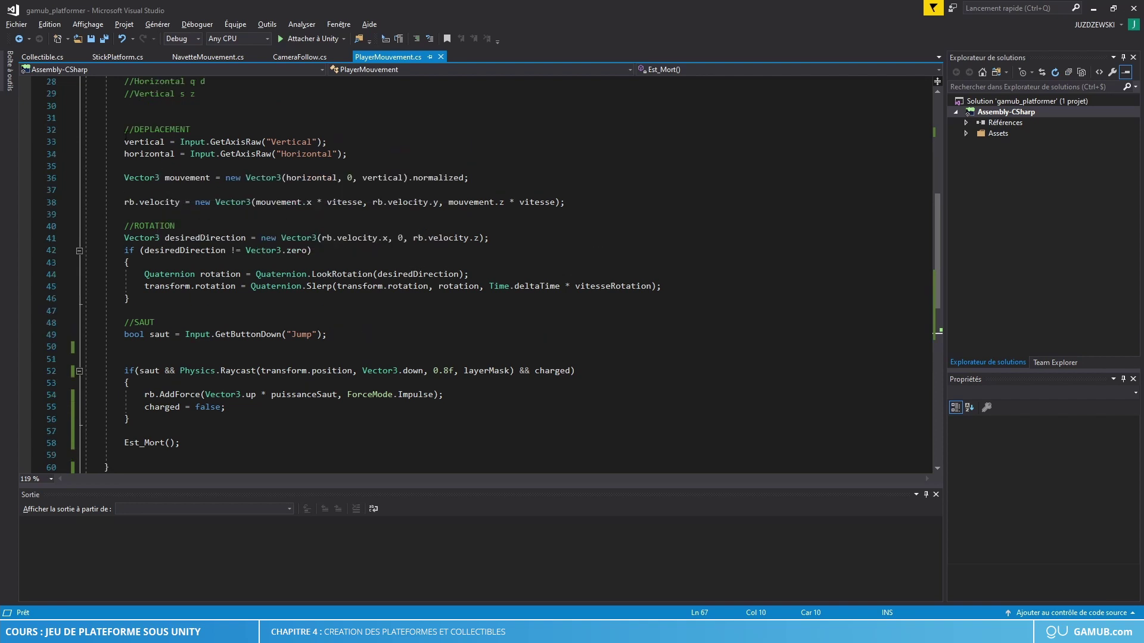
# Review the //DEPLACEMENT, //ROTATION and //SAUT comments, then position the cursor after Update's closing brace
pyautogui.moveTo(125, 130); pyautogui.dragTo(188, 129)
pyautogui.moveTo(125, 226); pyautogui.dragTo(176, 226)
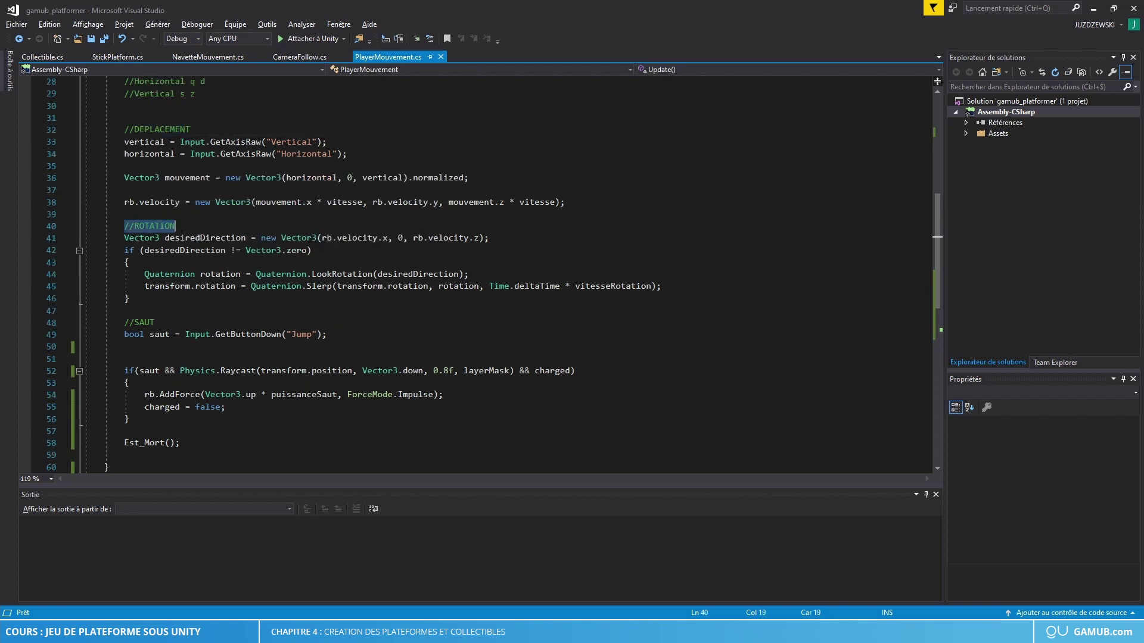
pyautogui.moveTo(125, 323); pyautogui.dragTo(155, 322)
pyautogui.press('Escape')
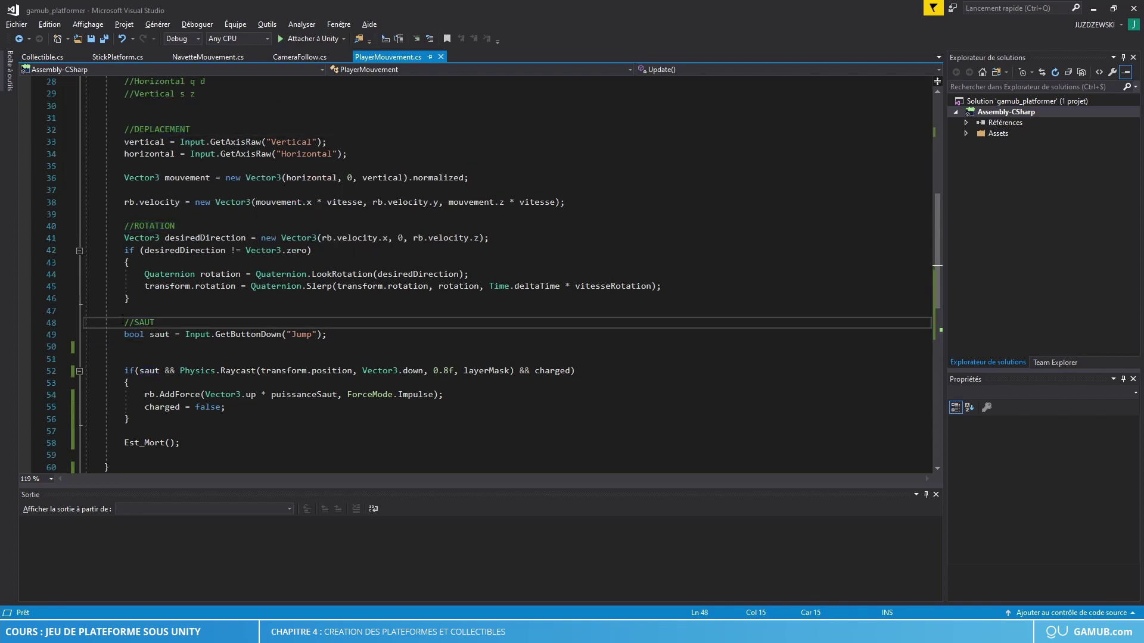
pyautogui.scroll(2, 155, 309)
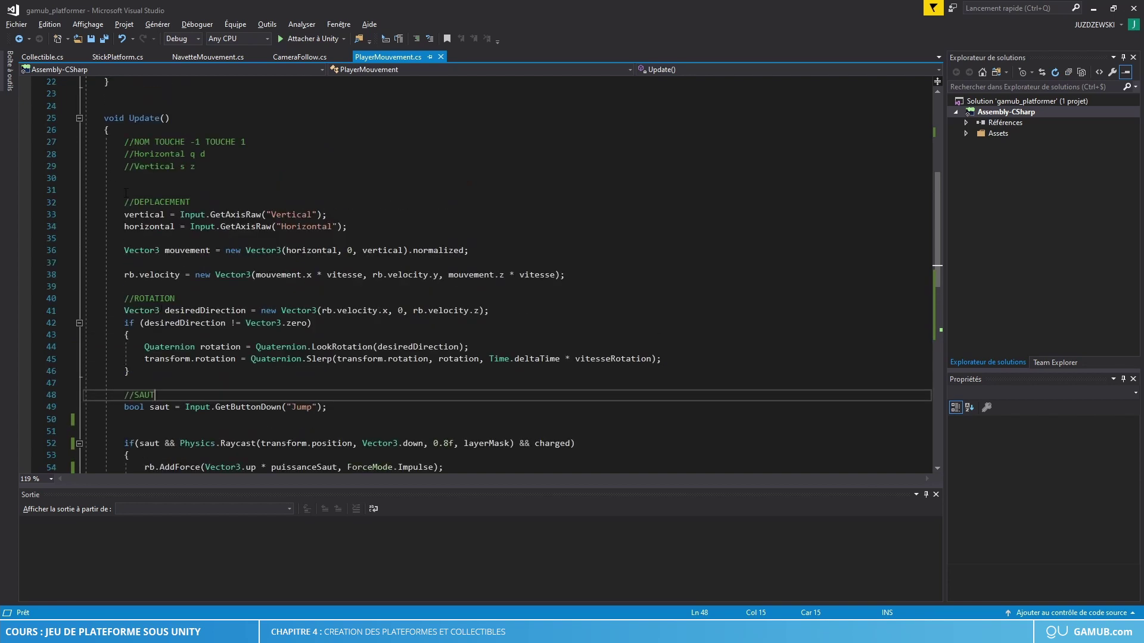
pyautogui.scroll(-4, 192, 330)
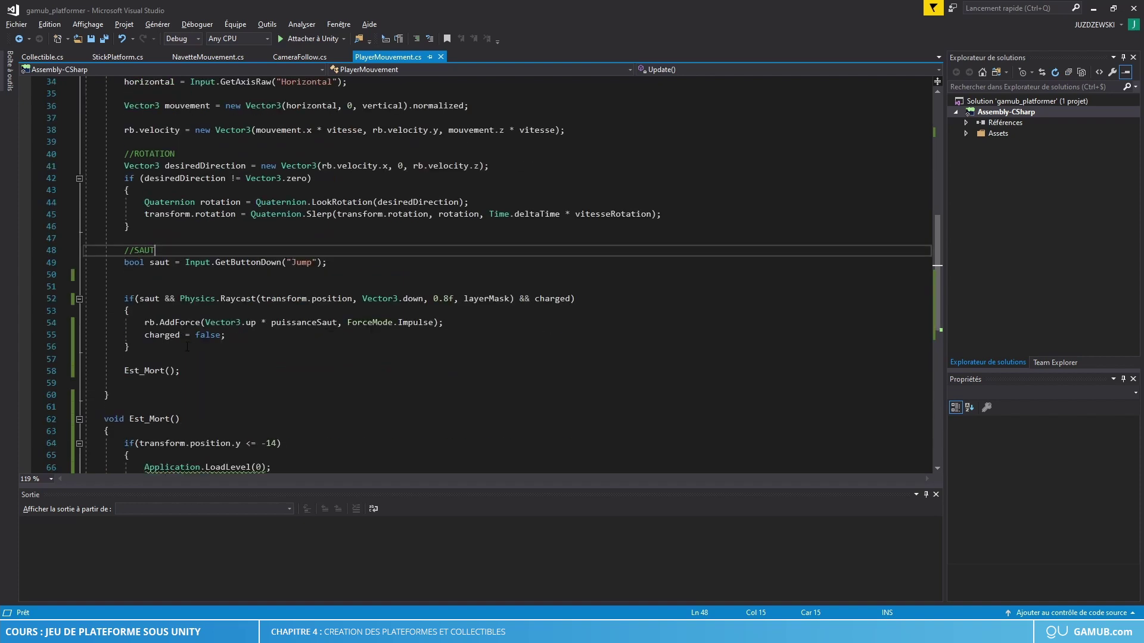
pyautogui.scroll(-2, 192, 330)
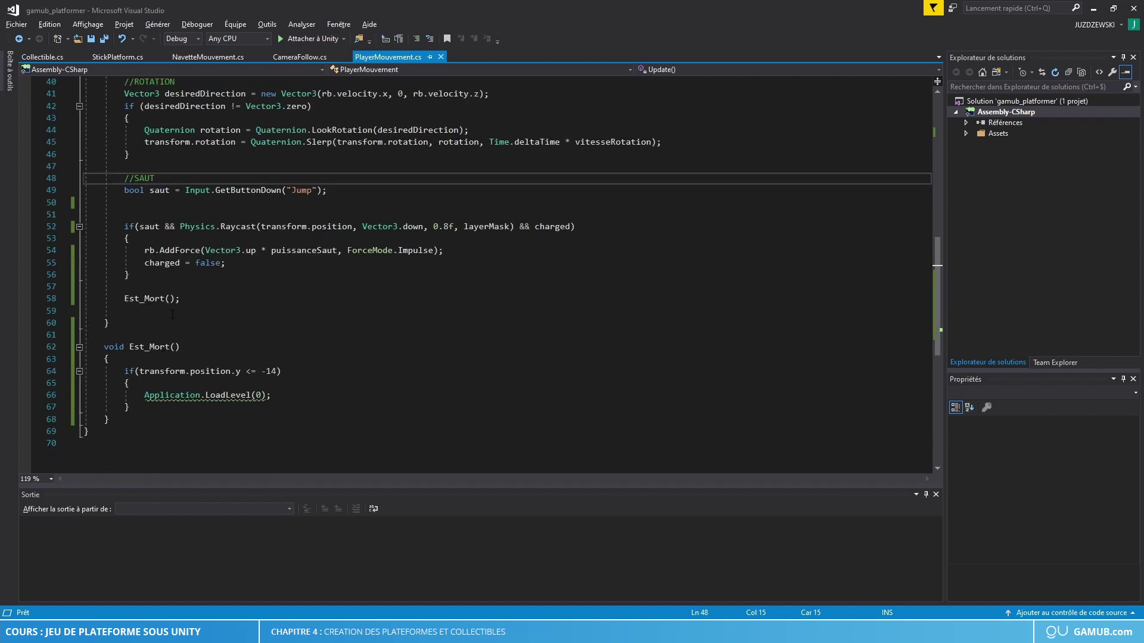
pyautogui.click(136, 320)
pyautogui.scroll(2, 136, 320)
# Create a void Deplacement() method and move the movement code from Update into it
pyautogui.scroll(-2, 175, 327)
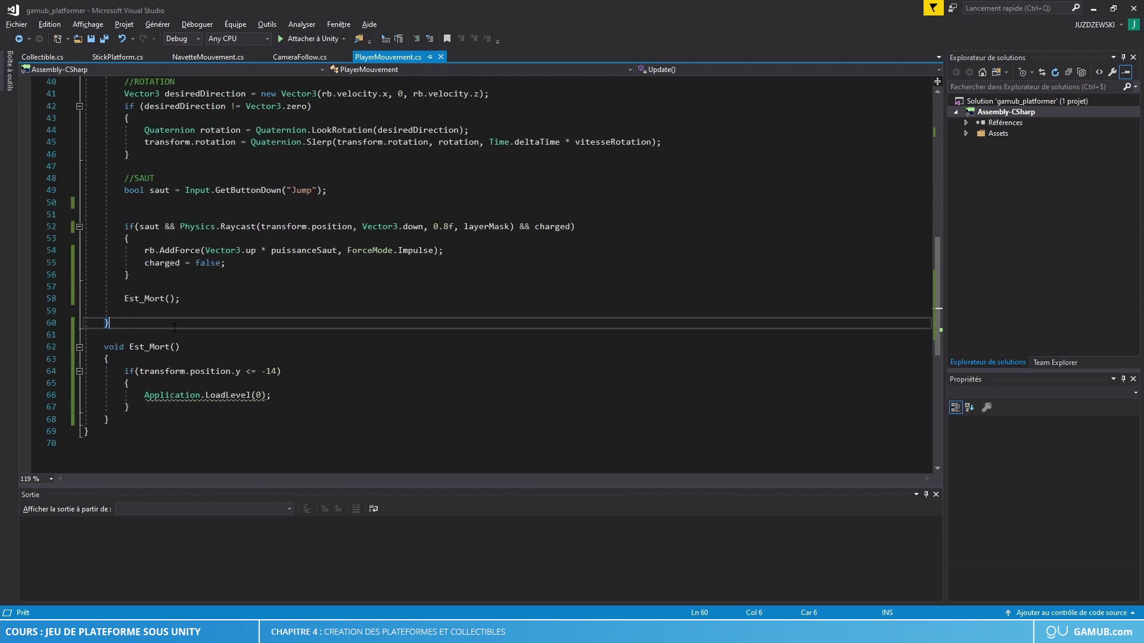
pyautogui.press('Return')
pyautogui.press('Return')
pyautogui.write('void Deplaceme')
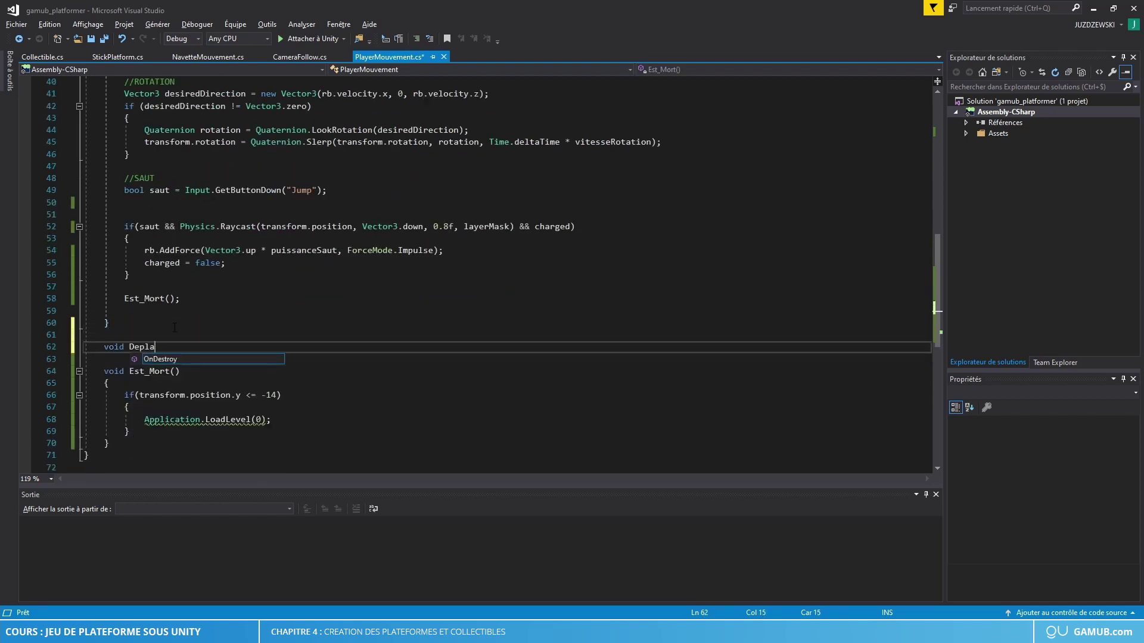
pyautogui.write('nt(')
pyautogui.press('Return')
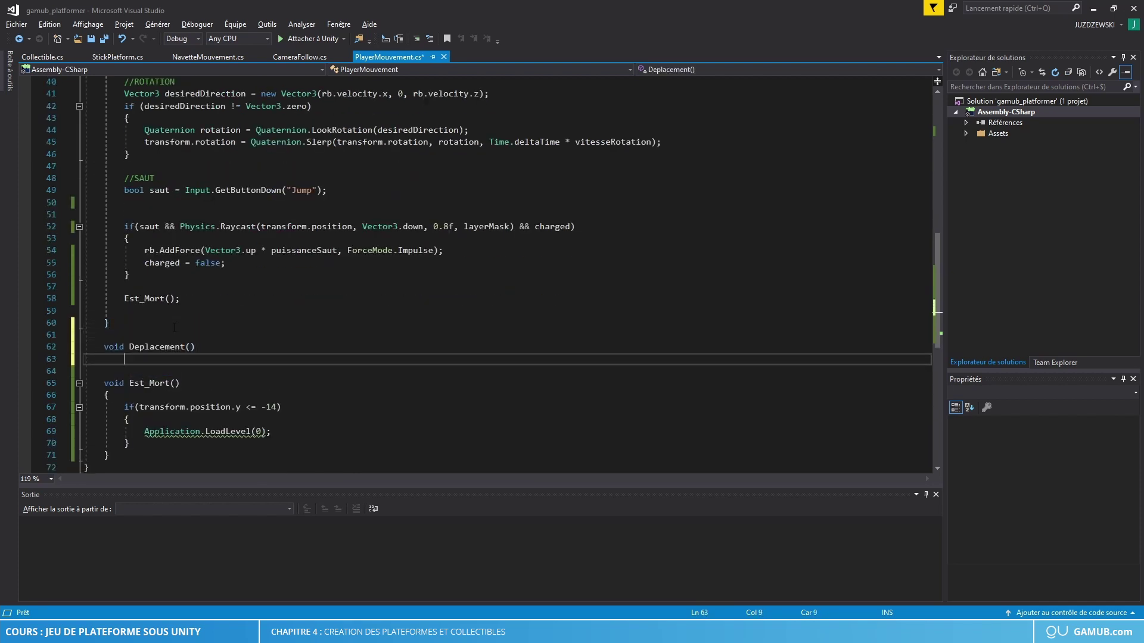
pyautogui.write('{')
pyautogui.press('Return')
pyautogui.scroll(4, 129, 290)
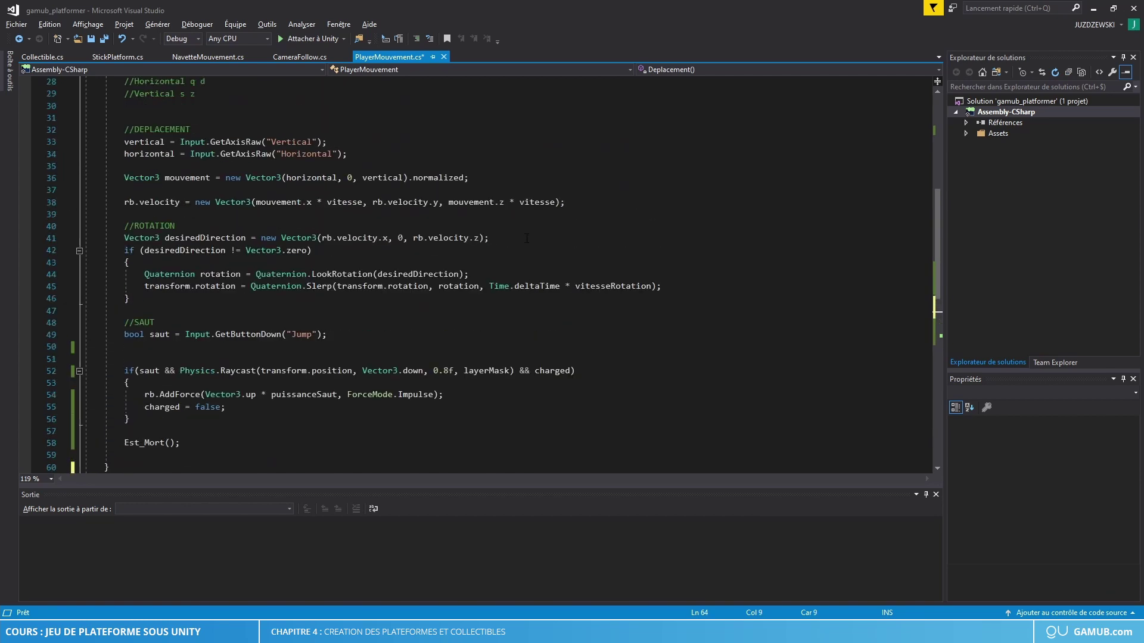
pyautogui.moveTo(566, 203); pyautogui.dragTo(128, 145)
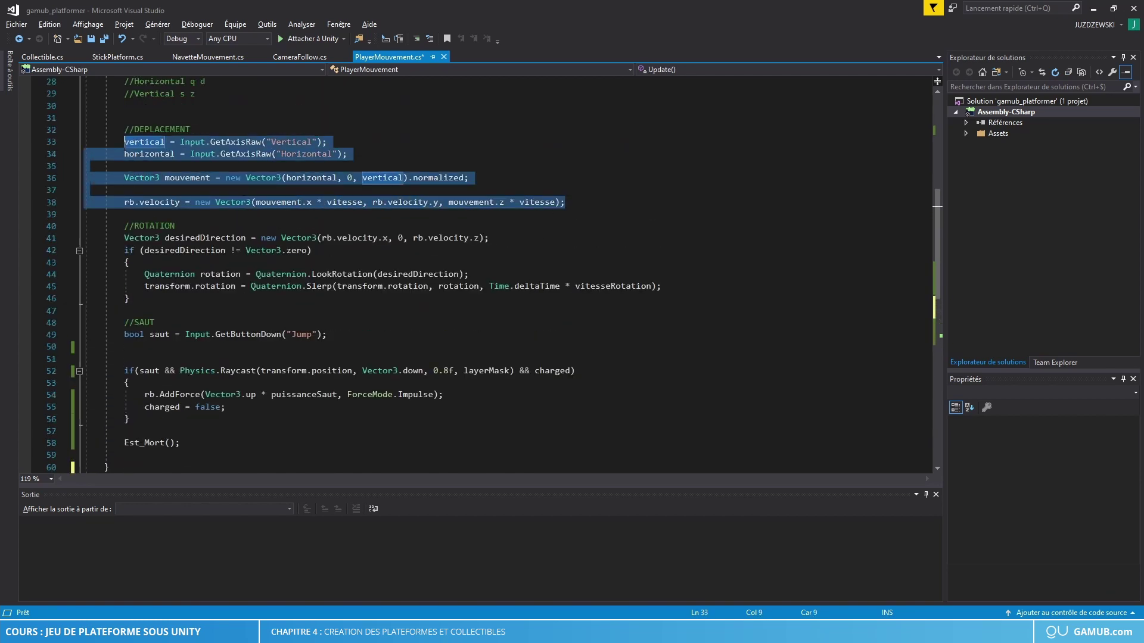
pyautogui.hotkey('ctrl', 'x')
pyautogui.scroll(-3, 164, 333)
pyautogui.click(164, 345)
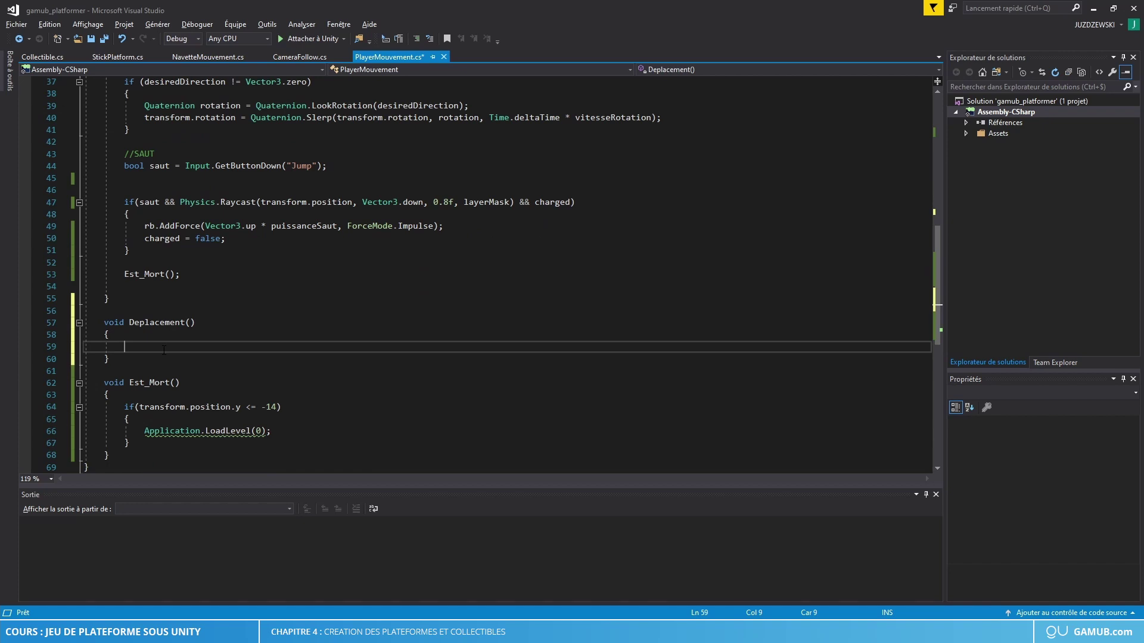
pyautogui.hotkey('ctrl', 'v')
# Create a void Rotation() method and move the rotation code from Update into it
pyautogui.click(143, 313)
pyautogui.press('Return')
pyautogui.press('Return')
pyautogui.press('Up')
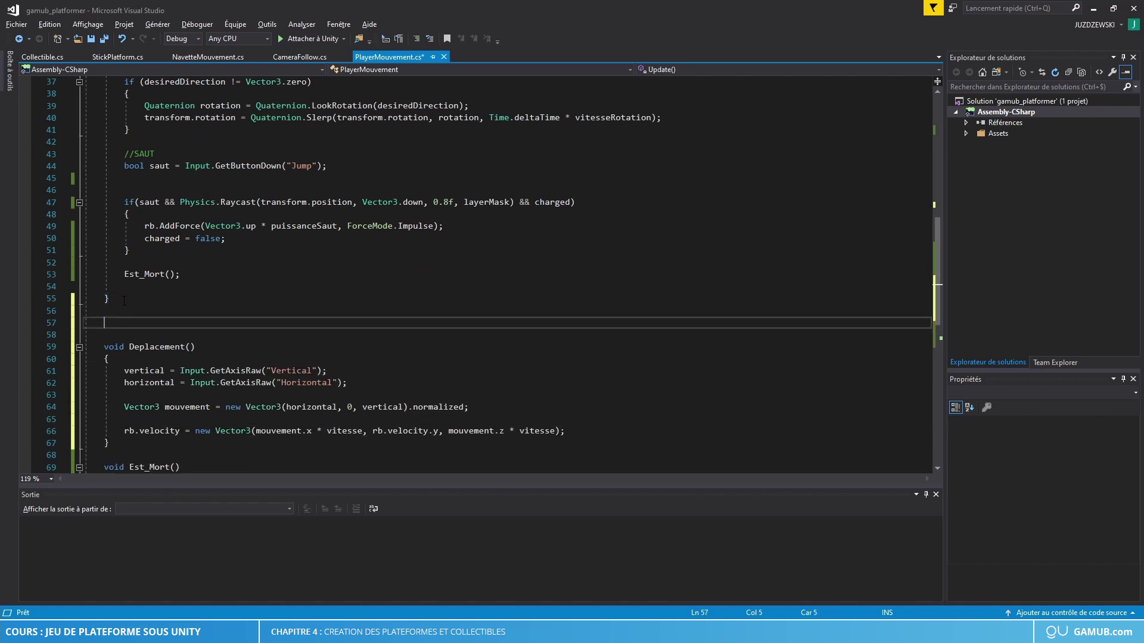
pyautogui.write('void Rotation()')
pyautogui.press('Return')
pyautogui.write('{')
pyautogui.press('Return')
pyautogui.scroll(3, 124, 300)
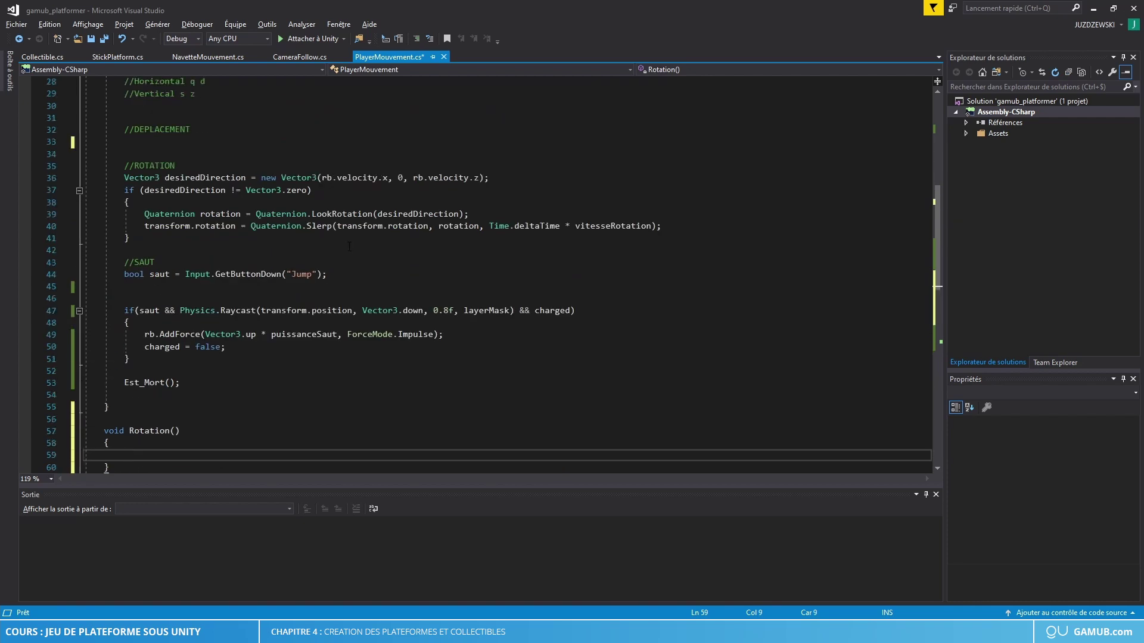
pyautogui.moveTo(130, 238); pyautogui.dragTo(124, 181)
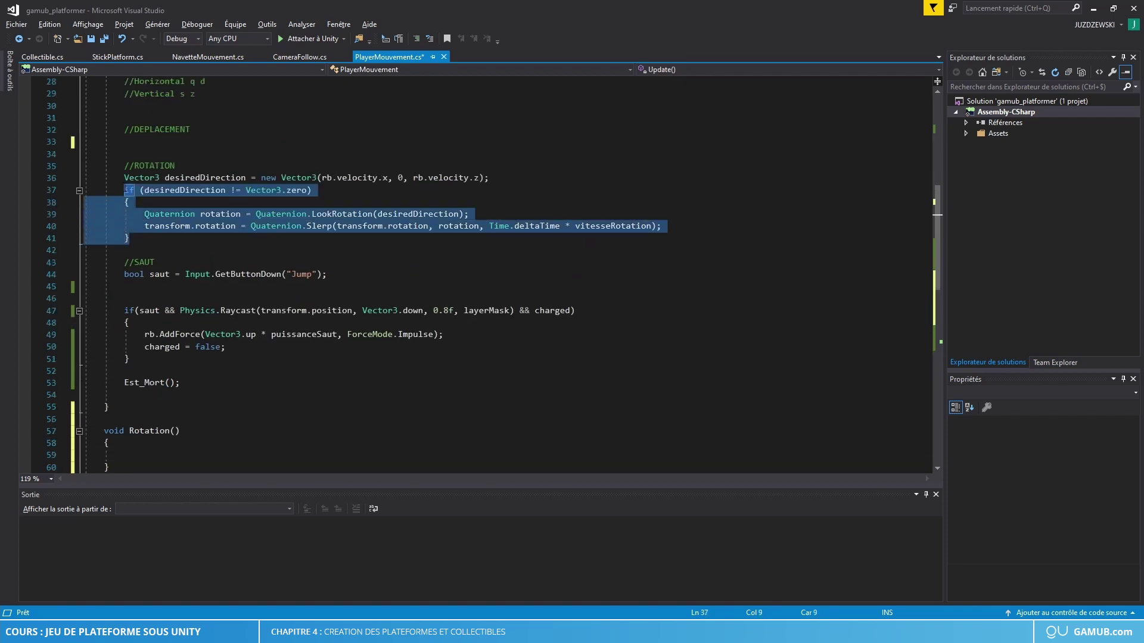
pyautogui.hotkey('ctrl', 'x')
pyautogui.scroll(-2, 124, 238)
pyautogui.click(124, 323)
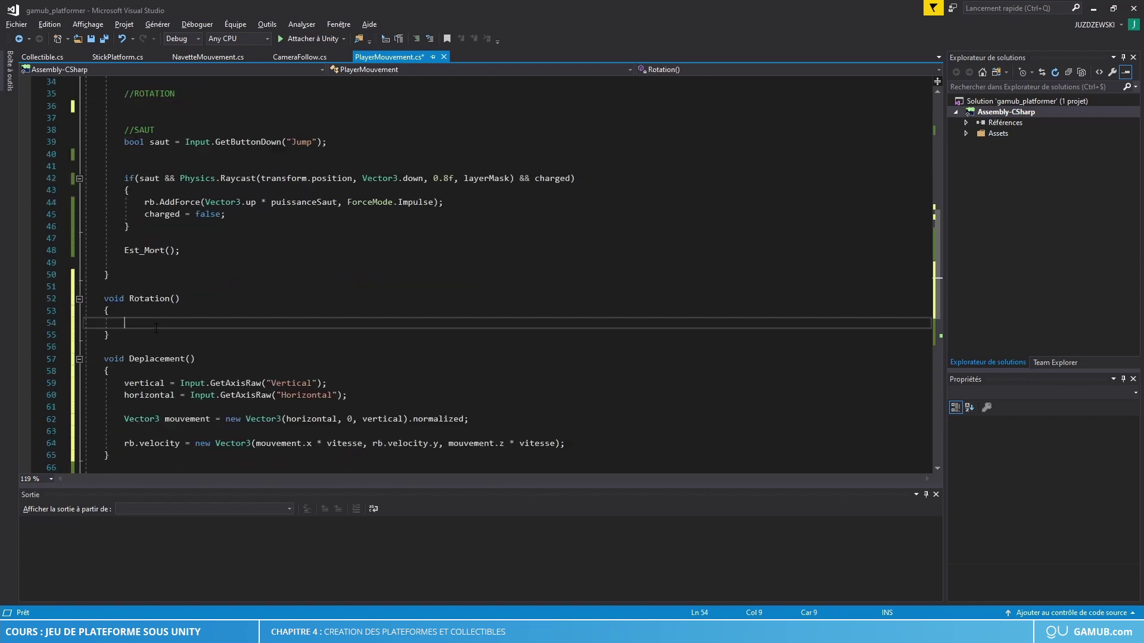
pyautogui.hotkey('ctrl', 'v')
# Declare an empty void Saut() method below Update
pyautogui.click(130, 275)
pyautogui.press('Return')
pyautogui.press('Return')
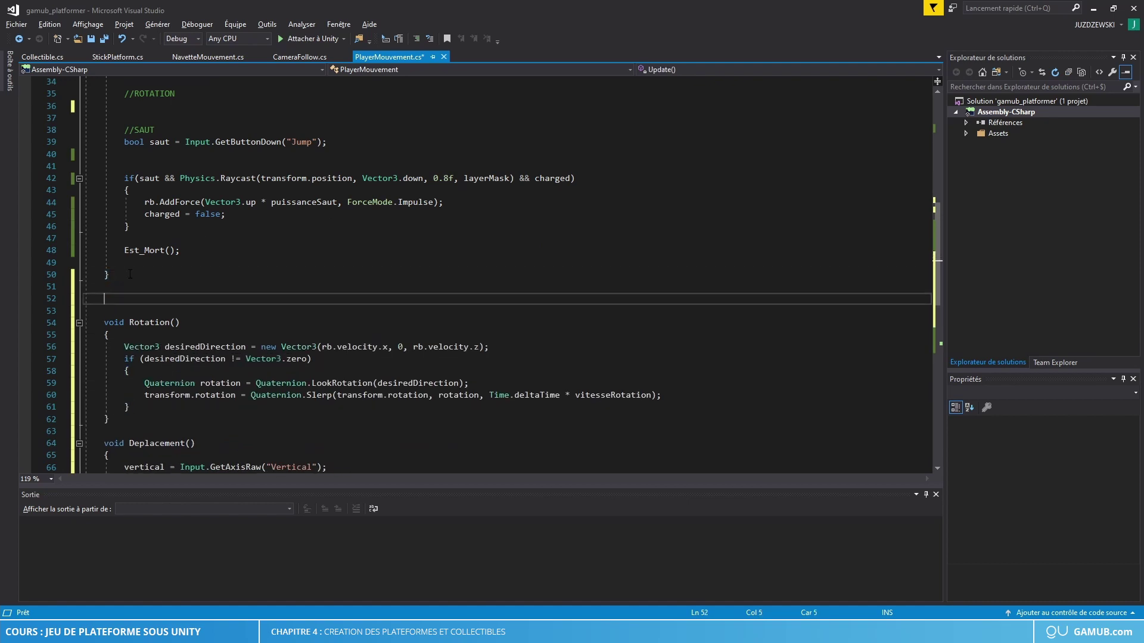
pyautogui.write('void Saut()')
pyautogui.press('Return')
pyautogui.write('{')
pyautogui.press('Return')
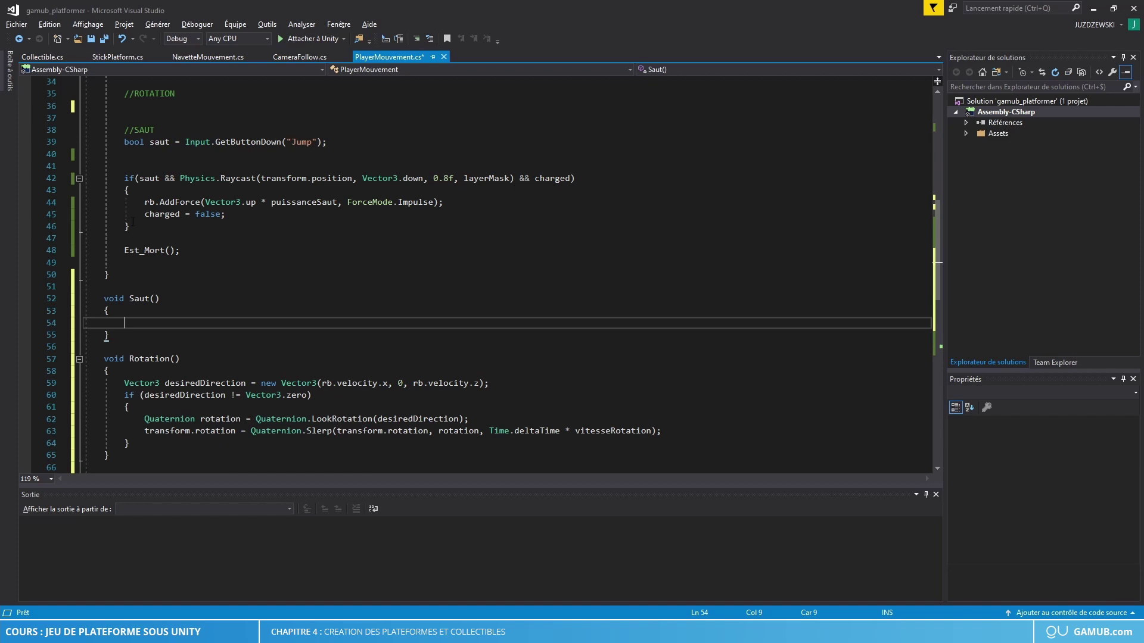
# Move the jump code out of Update into the Saut() method body
pyautogui.moveTo(133, 222); pyautogui.dragTo(124, 141)
pyautogui.hotkey('ctrl', 'x')
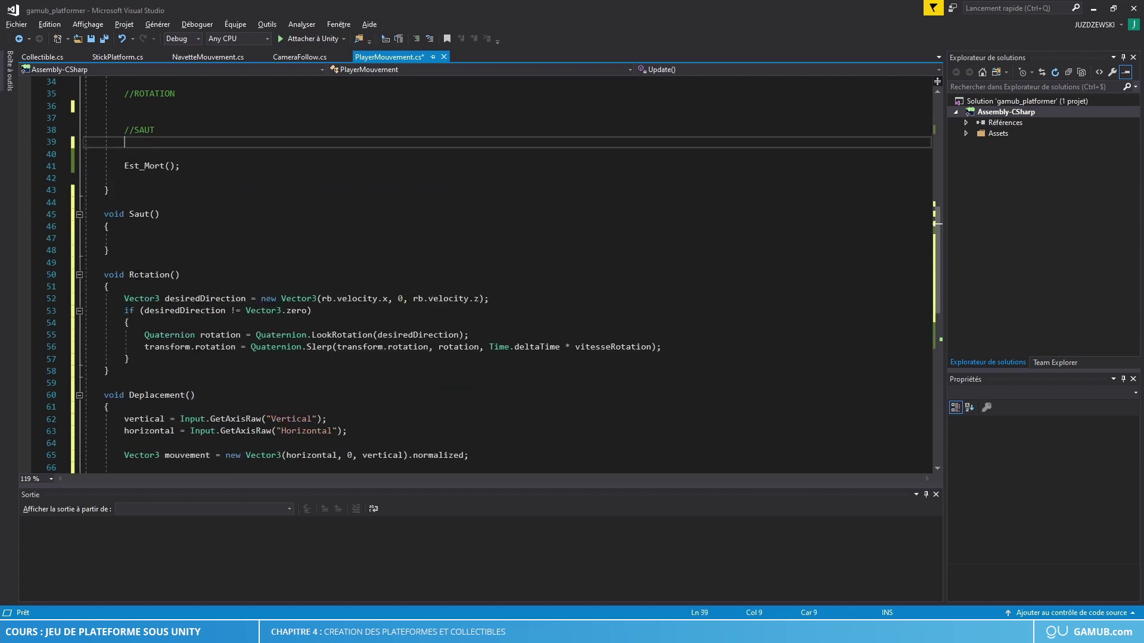
pyautogui.click(138, 239)
pyautogui.hotkey('ctrl', 'v')
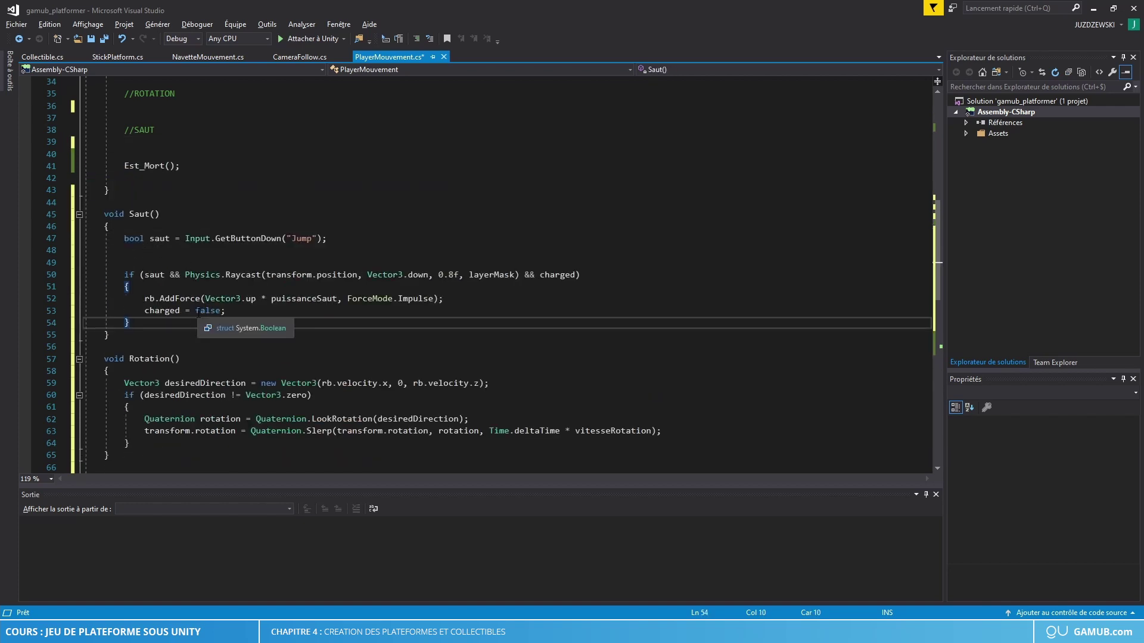
pyautogui.scroll(-3, 94, 305)
pyautogui.scroll(-3, 94, 305)
pyautogui.scroll(6, 160, 355)
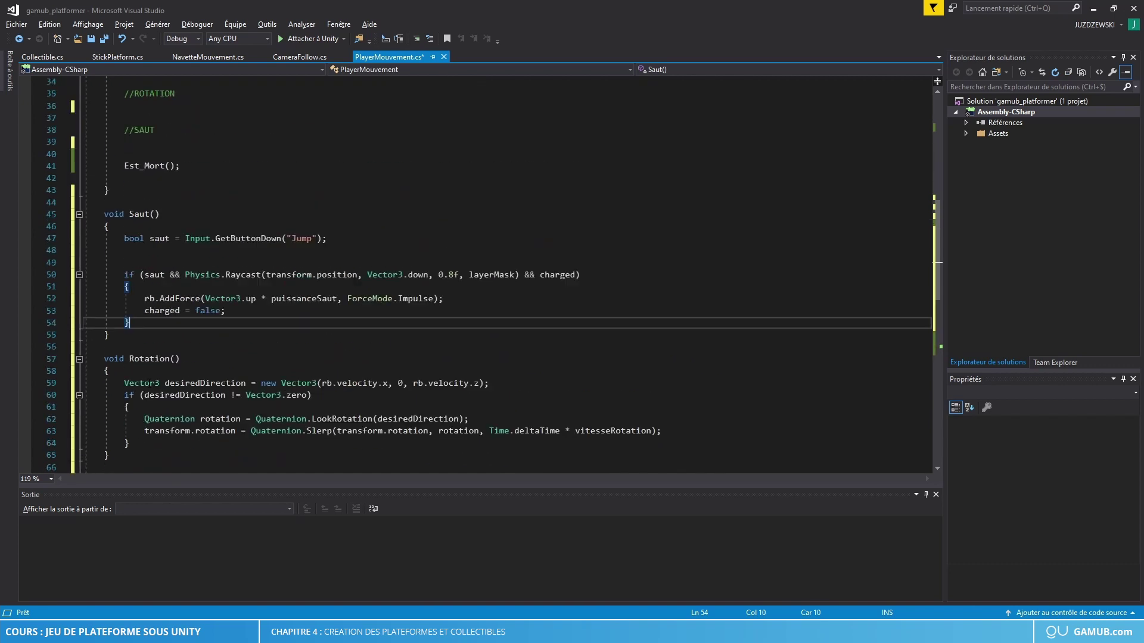
pyautogui.scroll(3, 160, 356)
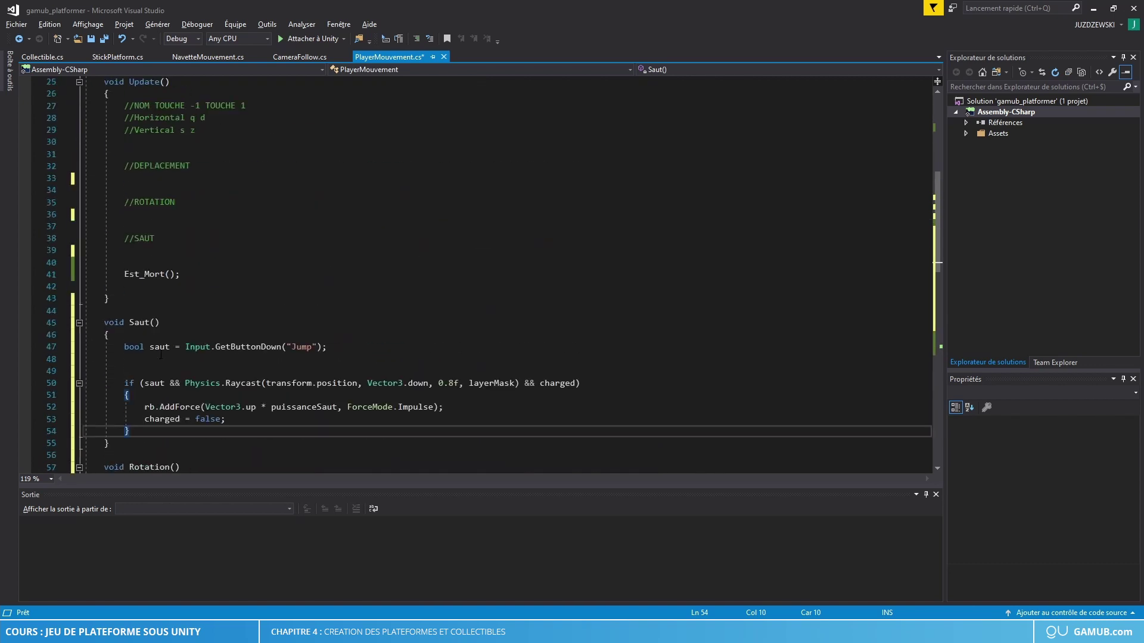
# Type Deplacement();, Rotation() and Saut() calls under their matching comments in Update
pyautogui.click(143, 179)
pyautogui.write('Deplacement(')
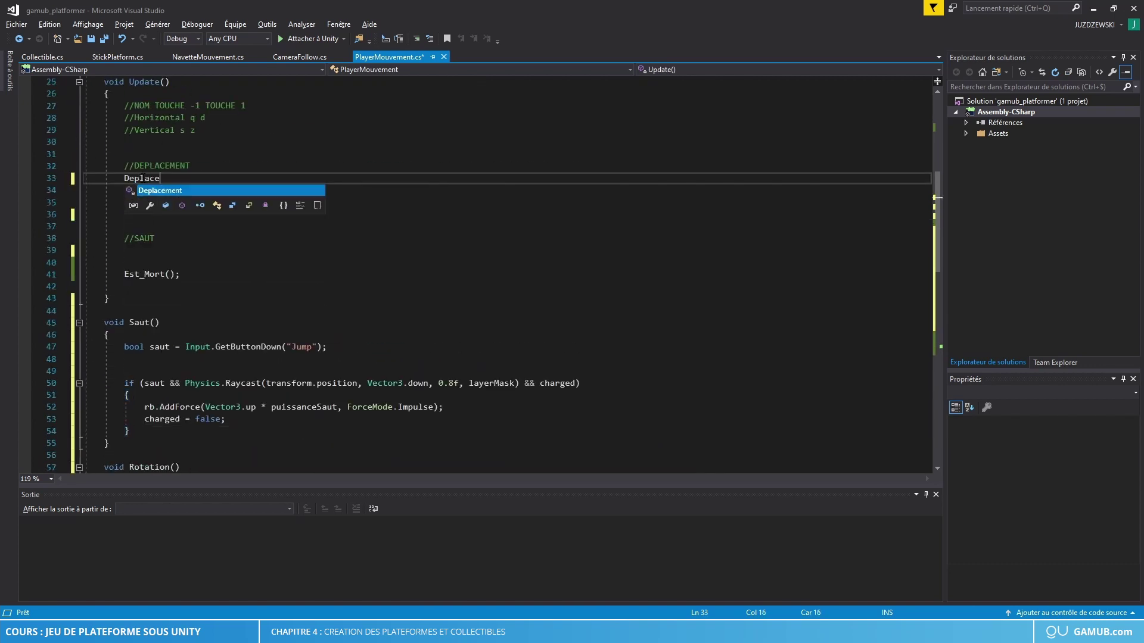
pyautogui.write(');')
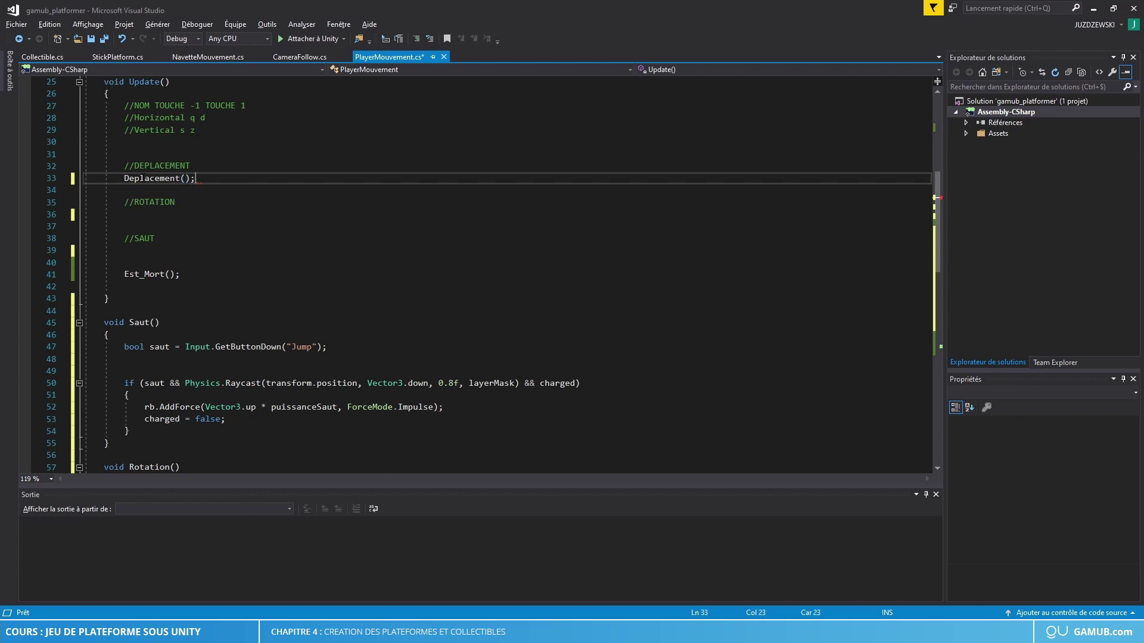
pyautogui.click(143, 215)
pyautogui.write('Rota')
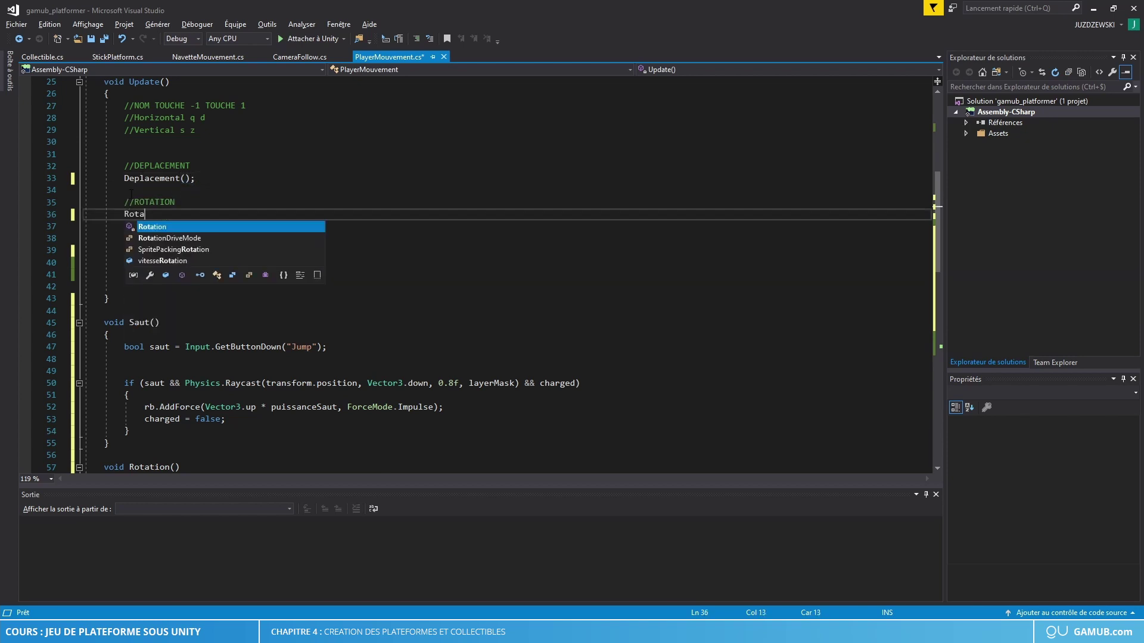
pyautogui.write('tion();')
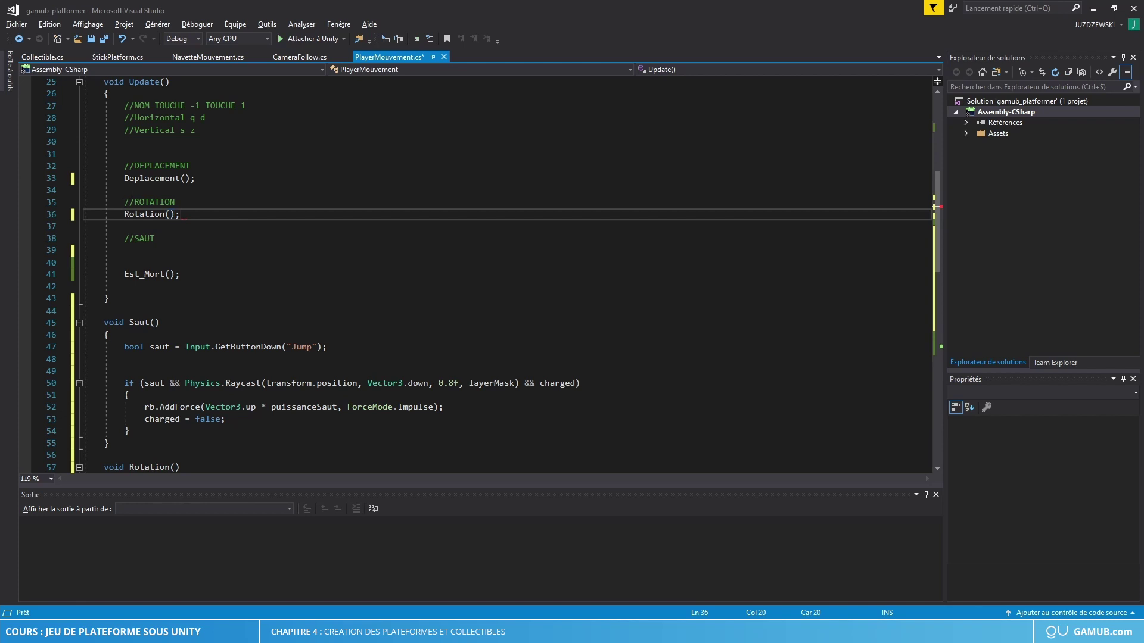
pyautogui.click(137, 253)
pyautogui.write('Saut(')
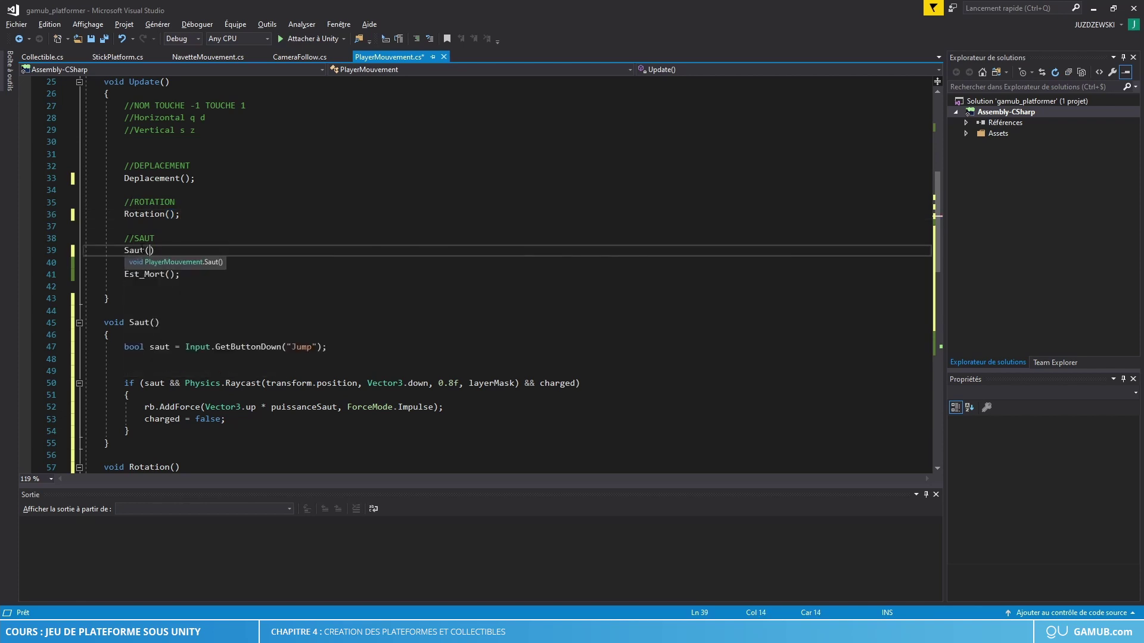
pyautogui.write(')')
# Delete the old key-mapping comments and leftover blank lines at the top of Update
pyautogui.scroll(1, 123, 263)
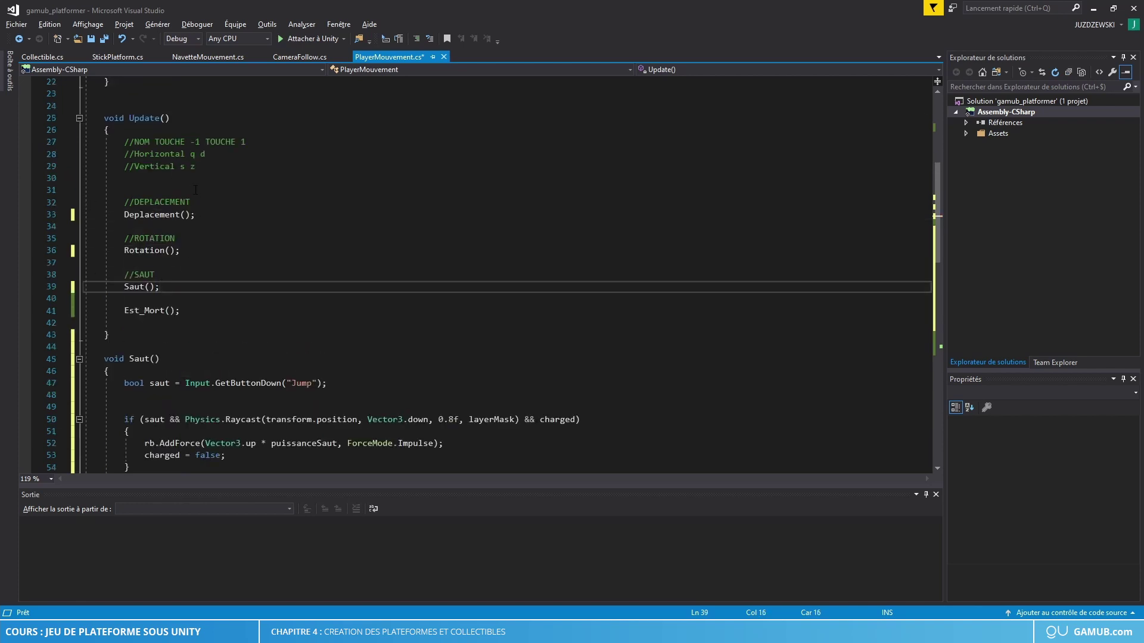
pyautogui.moveTo(201, 167); pyautogui.dragTo(124, 142)
pyautogui.press('Delete')
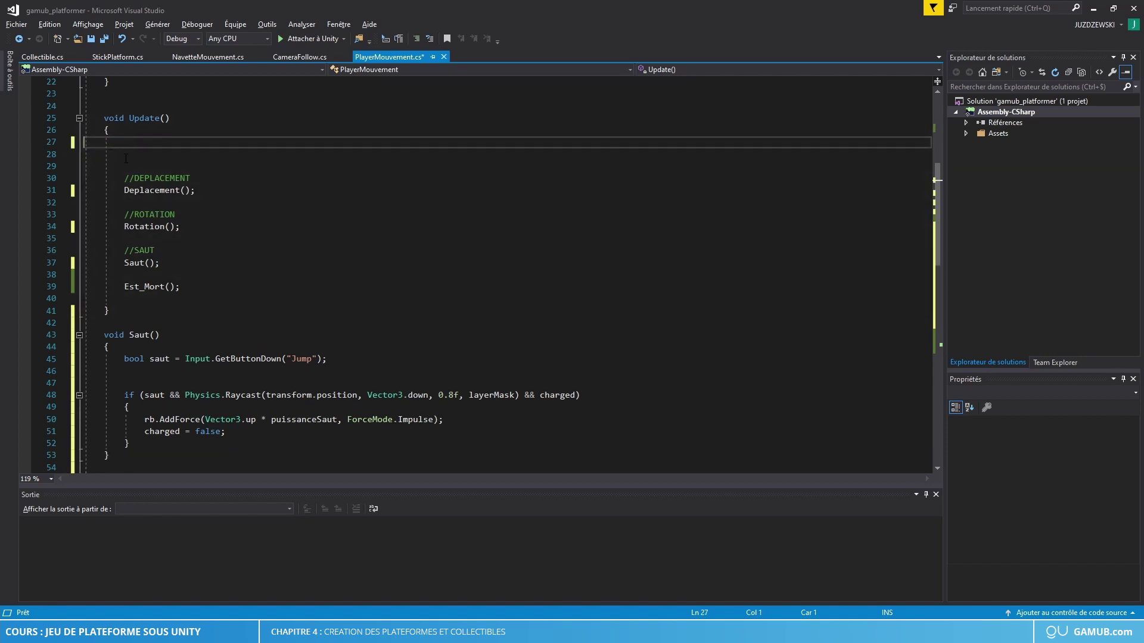
pyautogui.click(126, 178)
pyautogui.press('Up')
pyautogui.press('BackSpace')
pyautogui.press('BackSpace')
pyautogui.press('BackSpace')
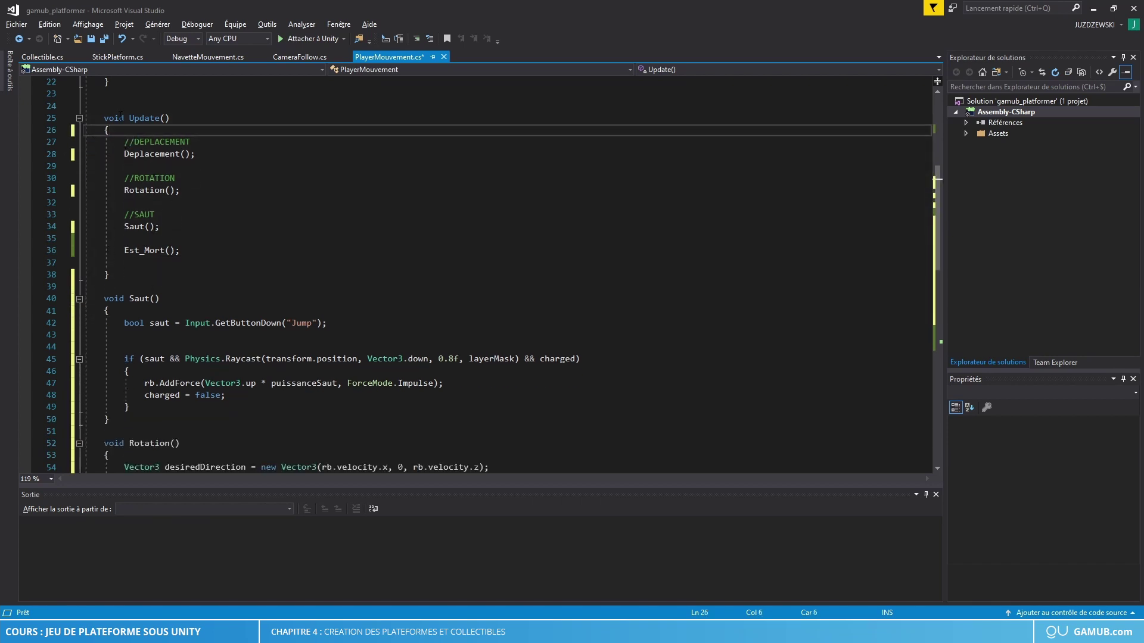
# Save the refactored script, then play-test by running and jumping onto a platform and falling off to respawn
pyautogui.hotkey('ctrl', 's')
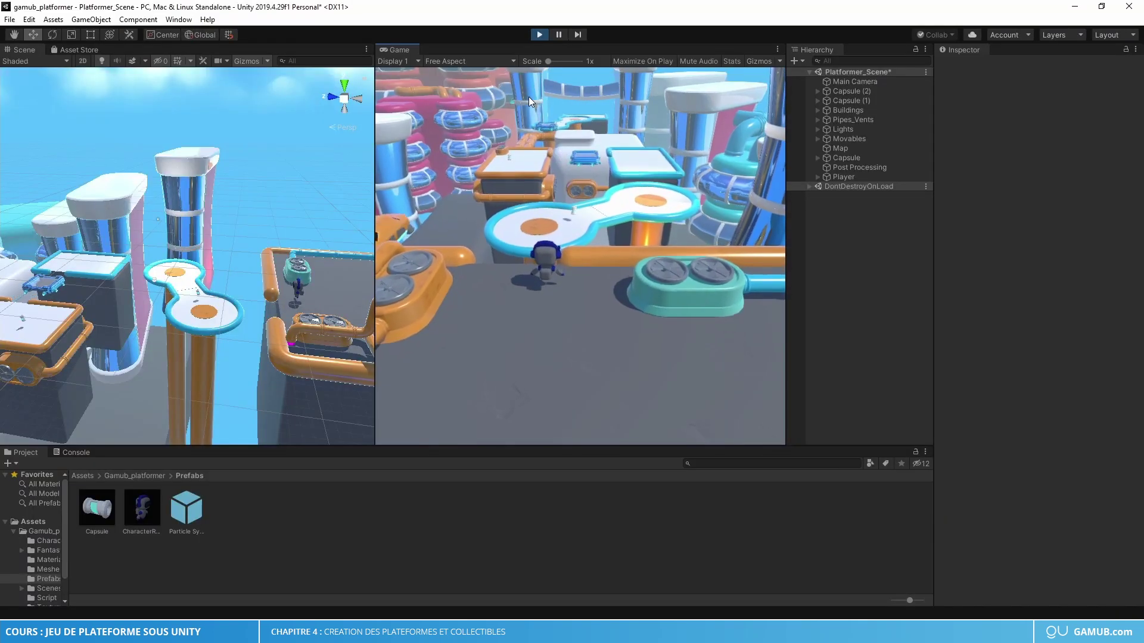
pyautogui.press('w')
pyautogui.press('space')
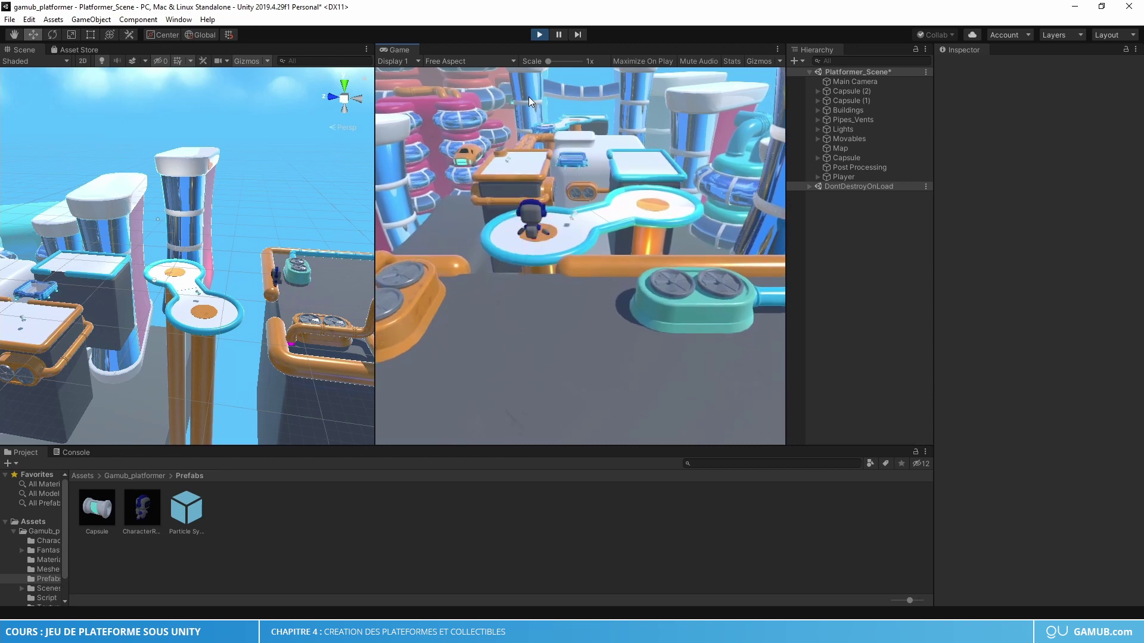
pyautogui.press('a')
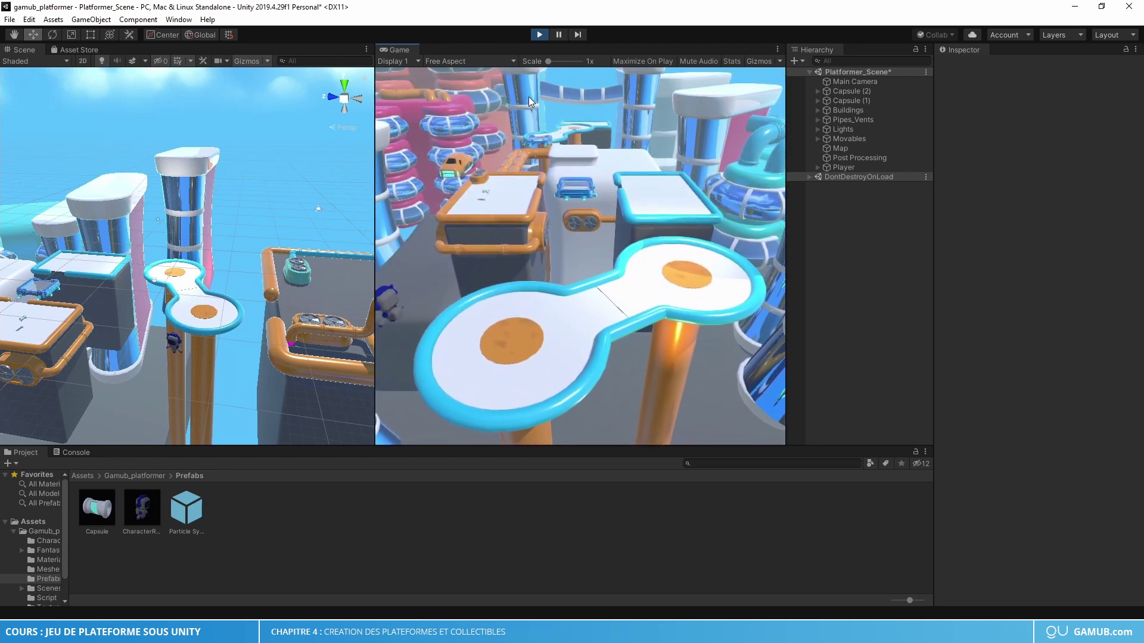
pyautogui.press('s')
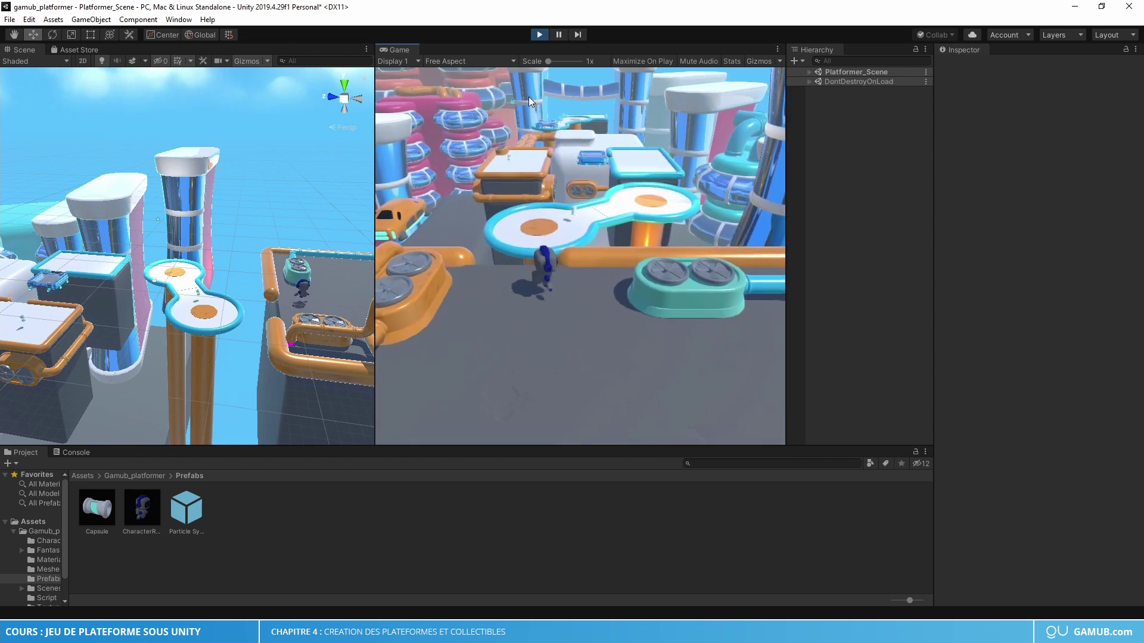